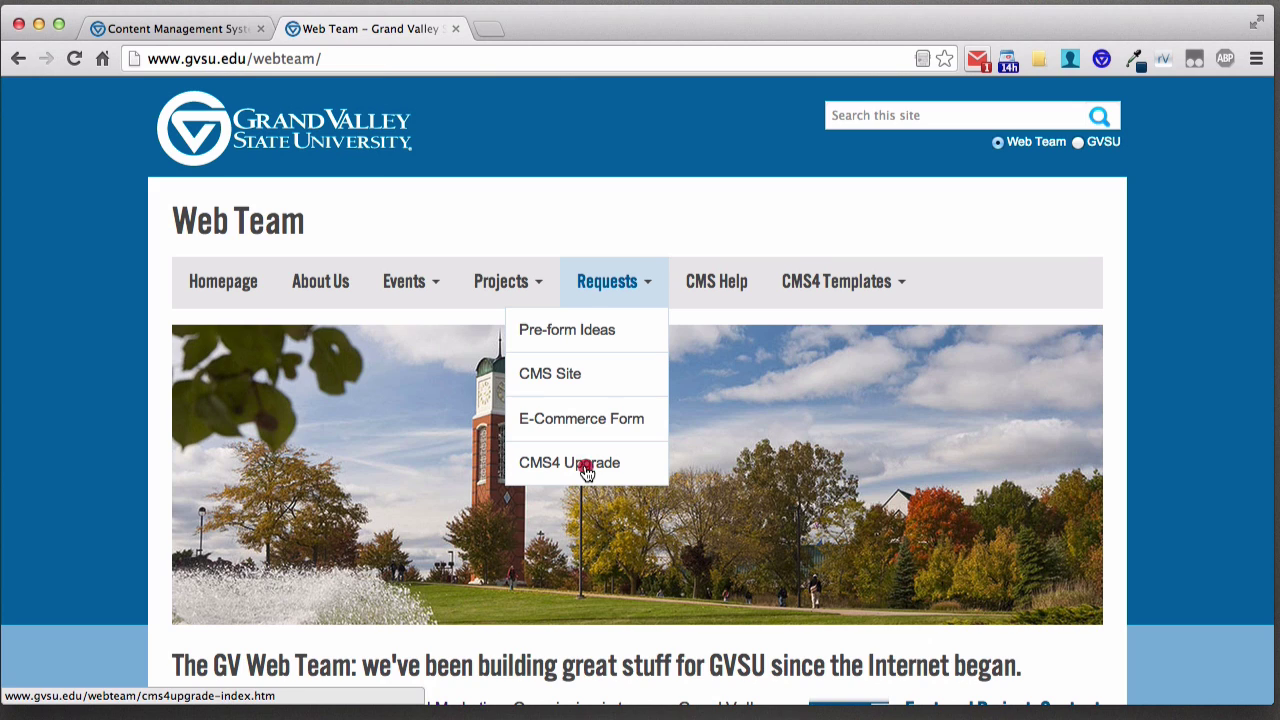
# - Open the CMS4 Upgrade request form and select 'Financial Aid, /financialaid (CMS 3.2)' as the site
pyautogui.click(586, 466)
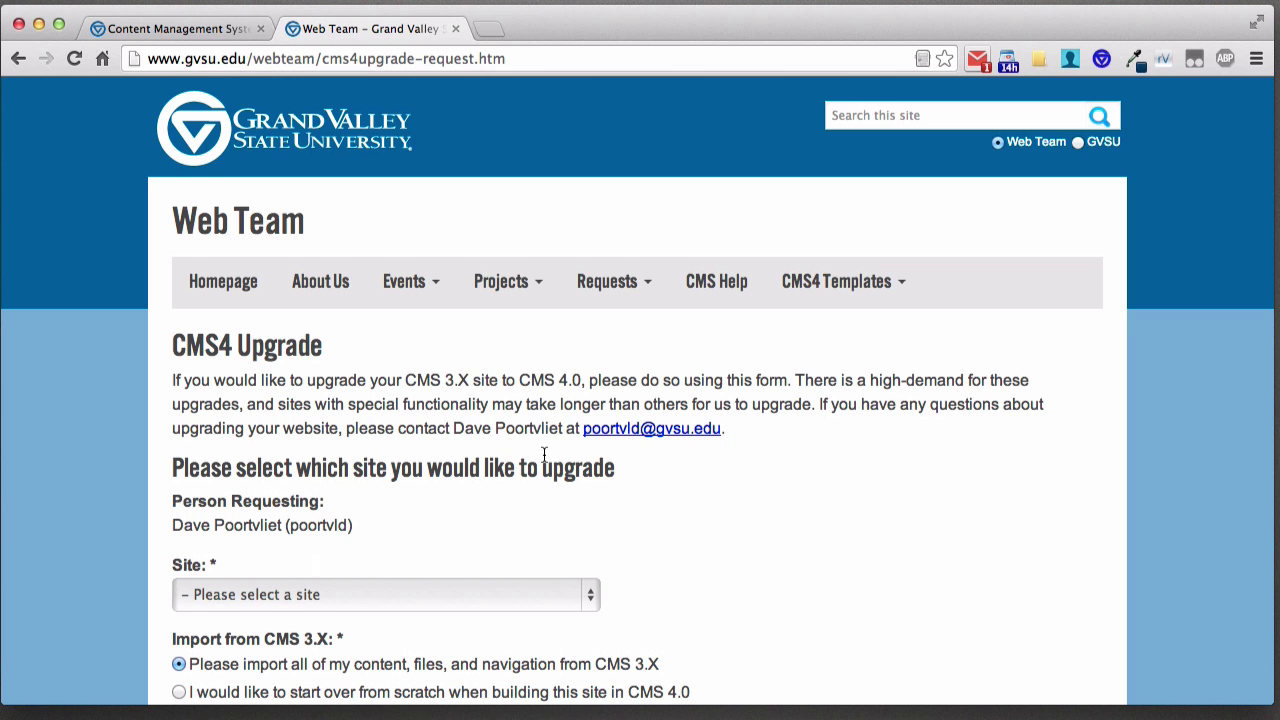
pyautogui.scroll(-3, 543, 460)
pyautogui.click(506, 450)
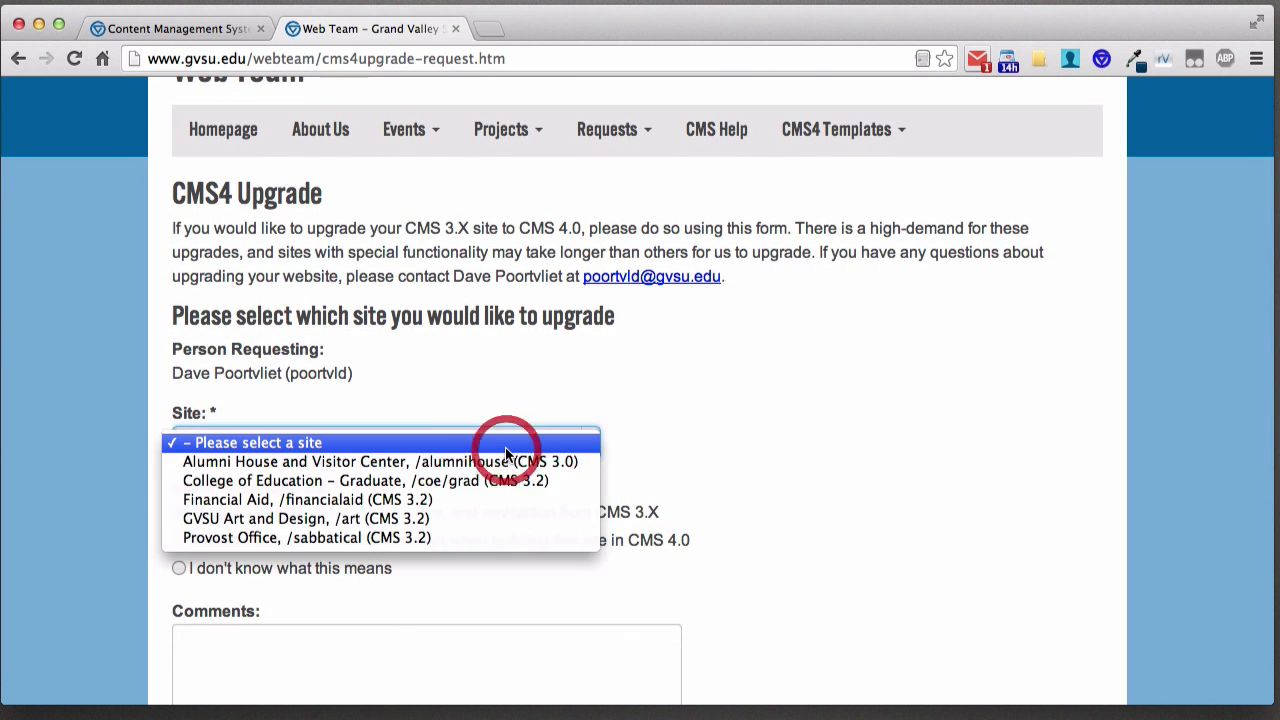
pyautogui.click(453, 499)
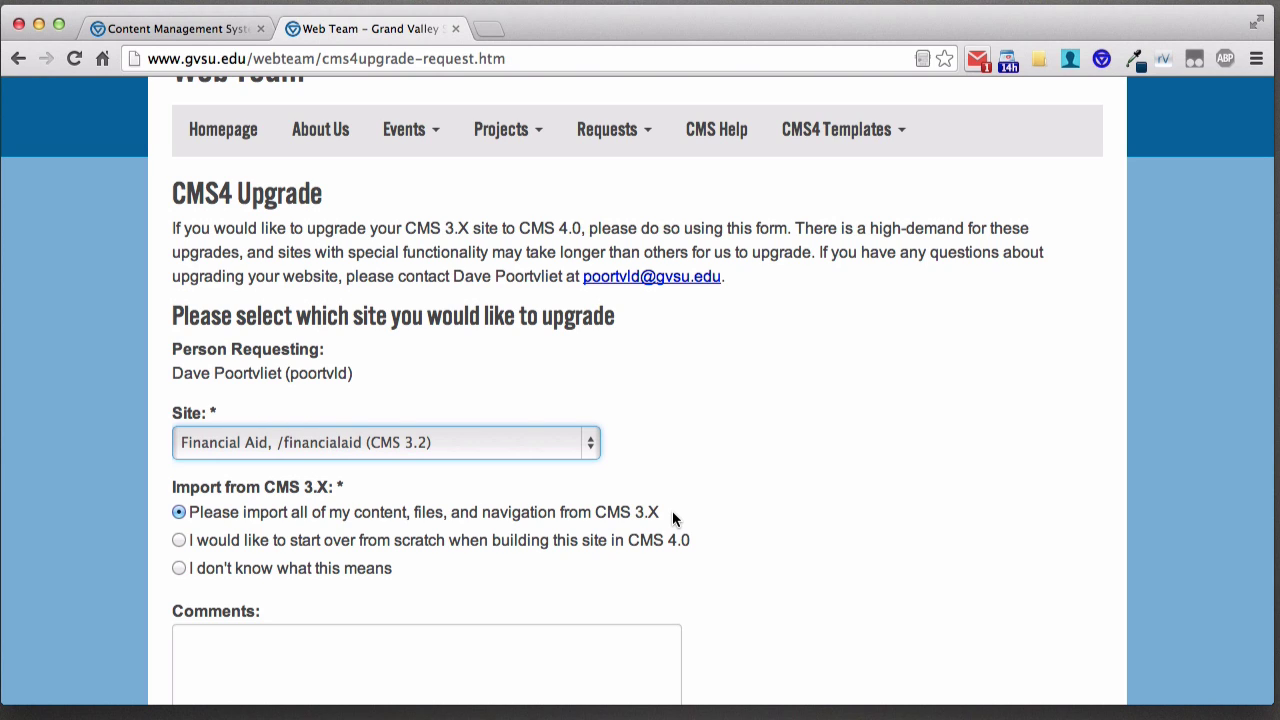
pyautogui.scroll(-2, 720, 463)
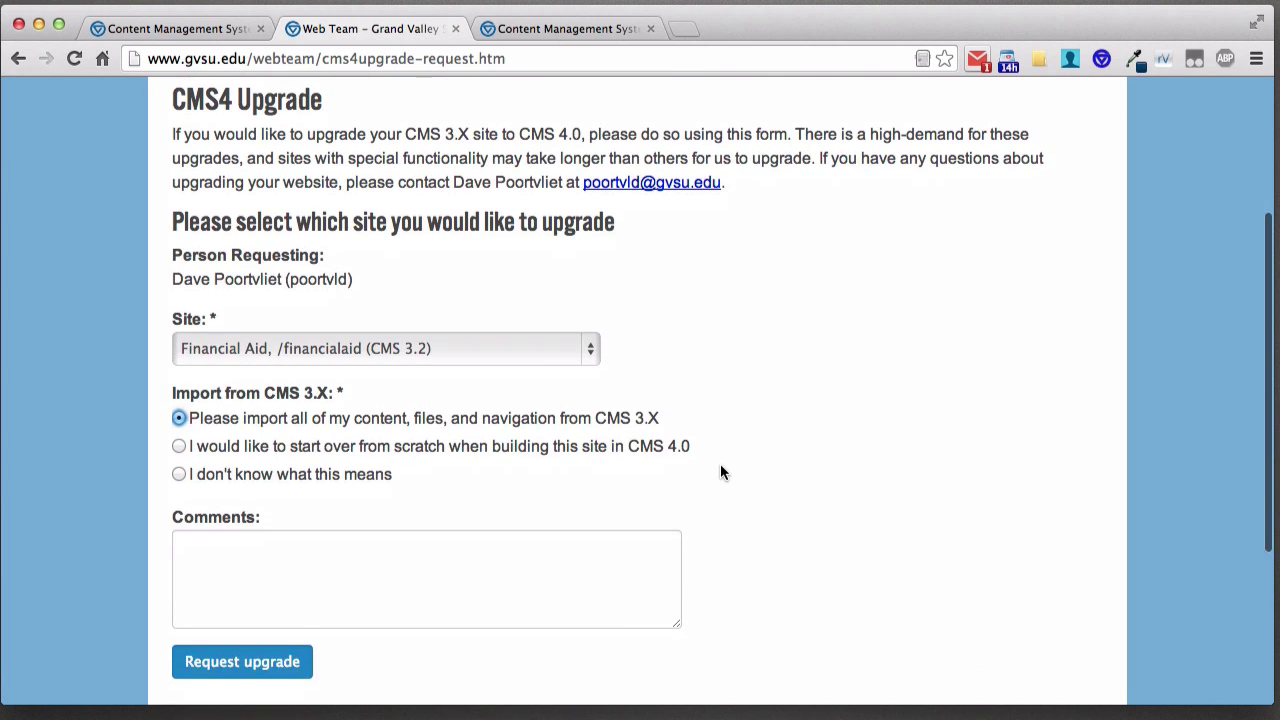
pyautogui.scroll(-1, 722, 472)
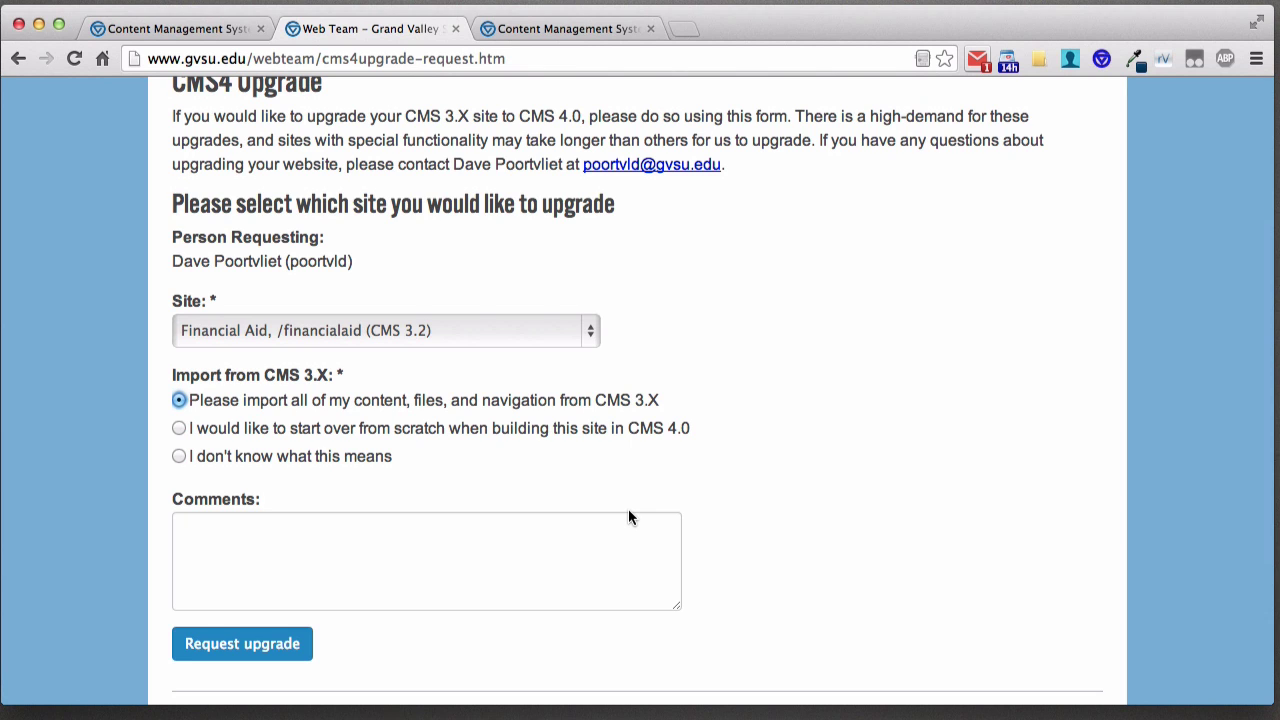
# - Scroll through the Alumni Relations Site Home, then return to the CMS4 Upgrade form's Comments box
pyautogui.click(551, 27)
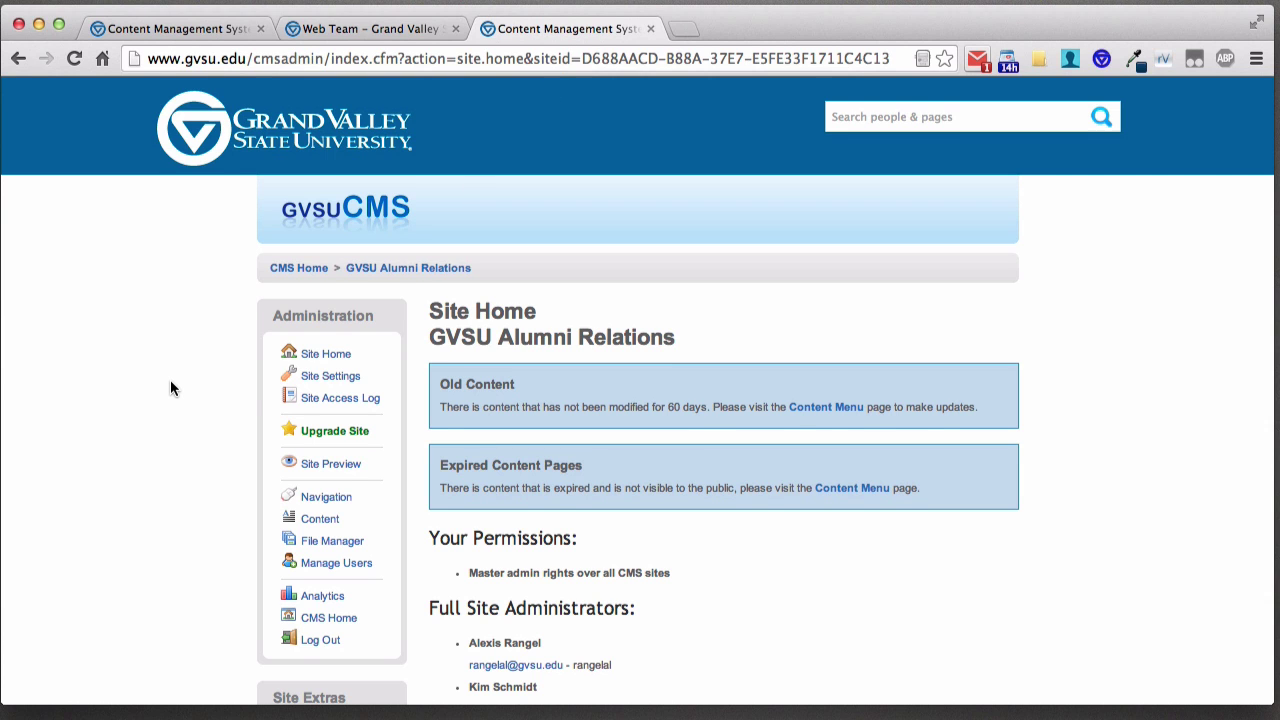
pyautogui.scroll(-1, 170, 386)
pyautogui.scroll(-8, 170, 384)
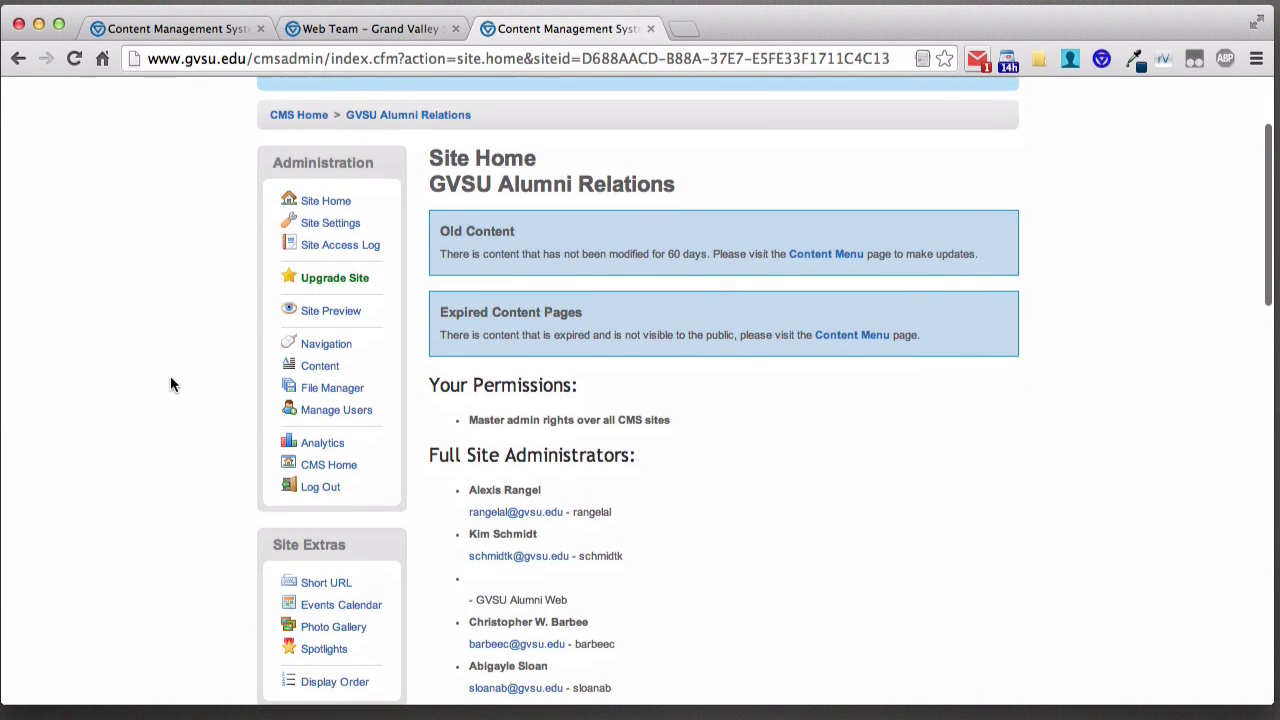
pyautogui.scroll(-5, 170, 384)
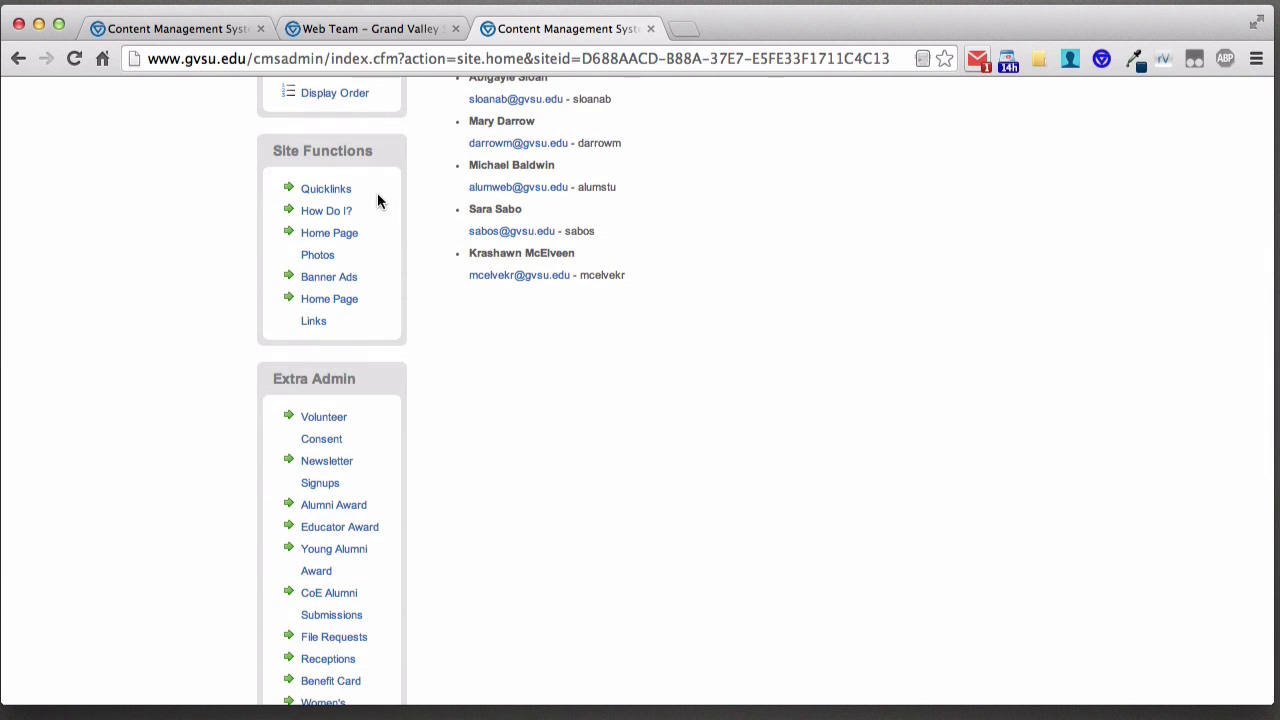
pyautogui.scroll(-2, 378, 335)
pyautogui.scroll(-3, 380, 334)
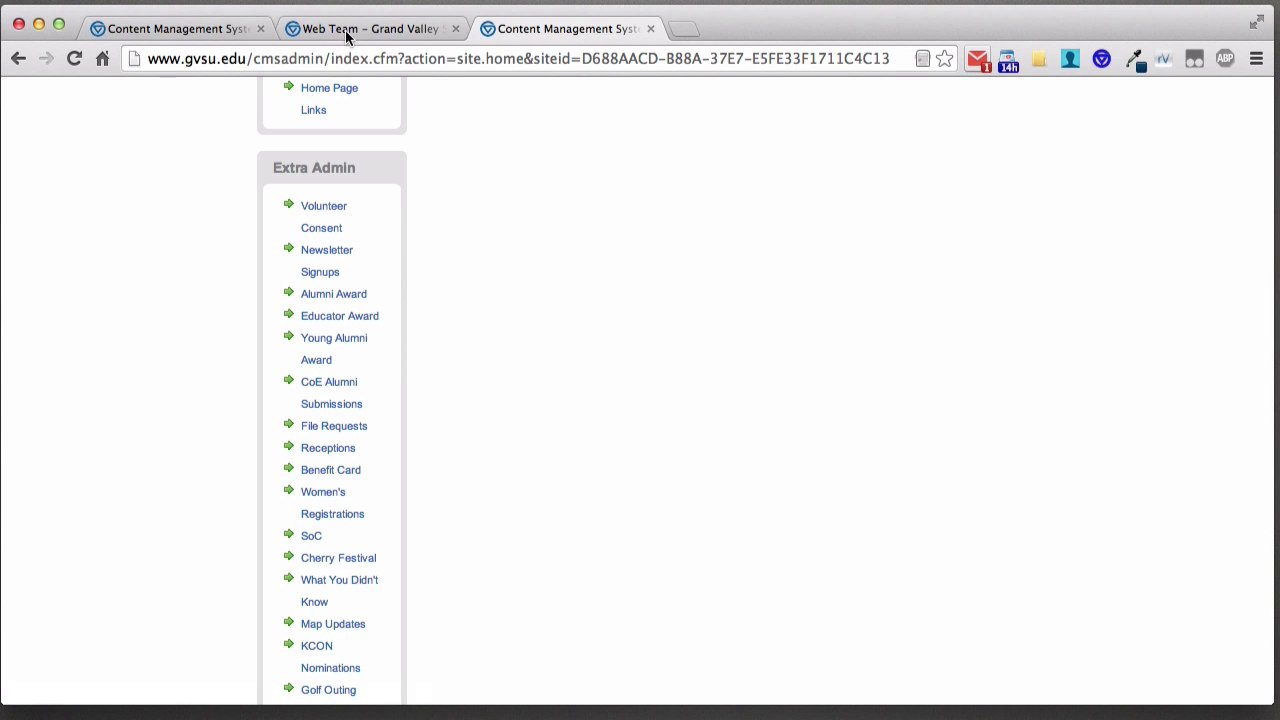
pyautogui.click(331, 27)
pyautogui.click(325, 582)
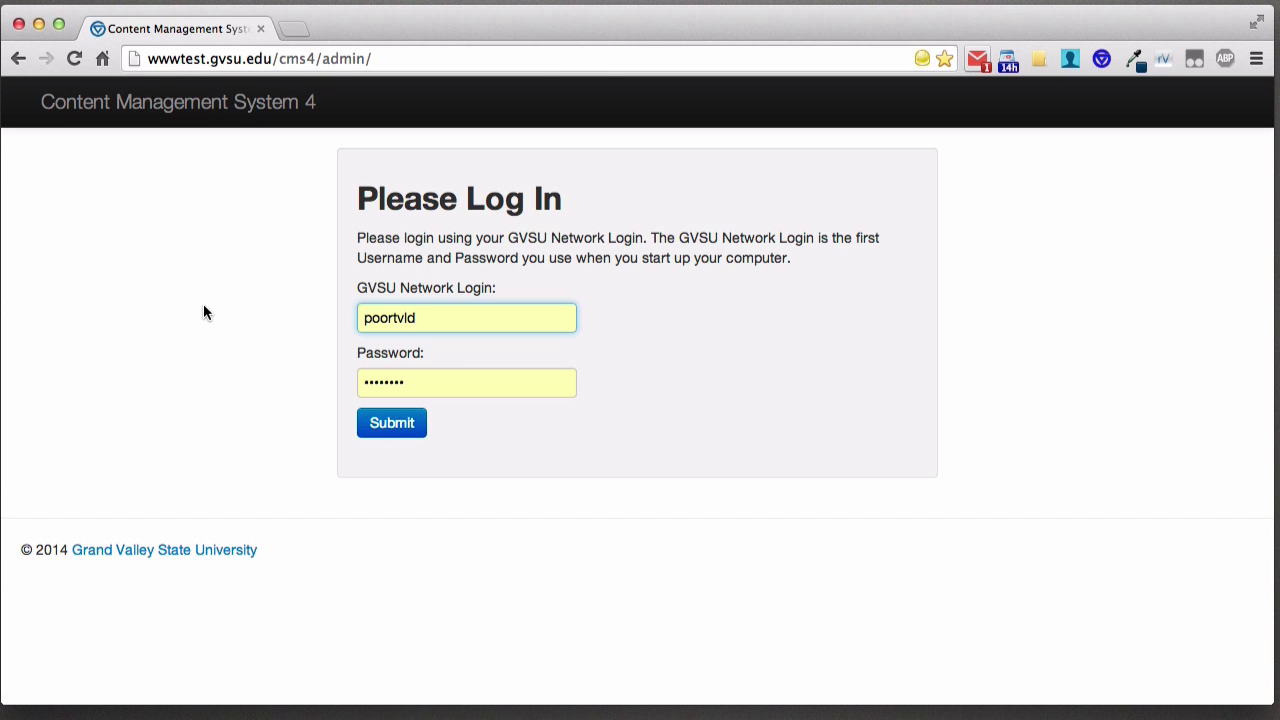
# - Log in to Content Management System 4 and look over the CMS Home site list
pyautogui.click(397, 432)
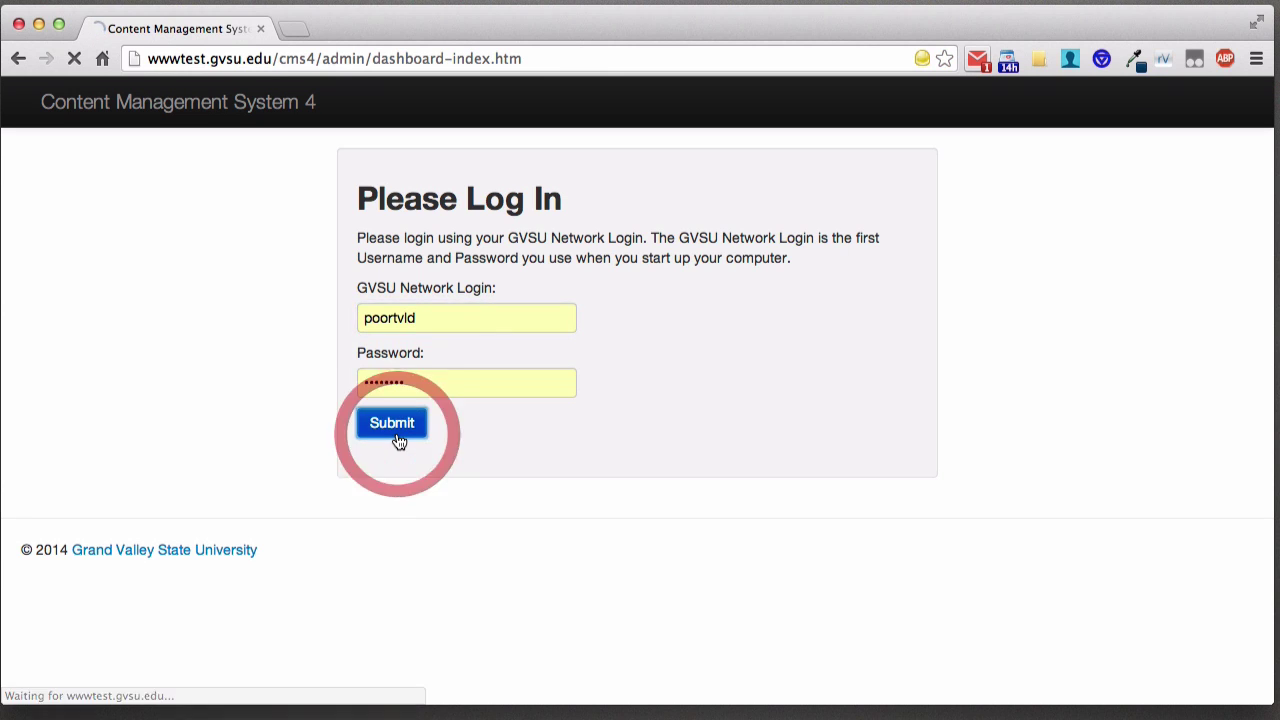
pyautogui.scroll(-1, 640, 306)
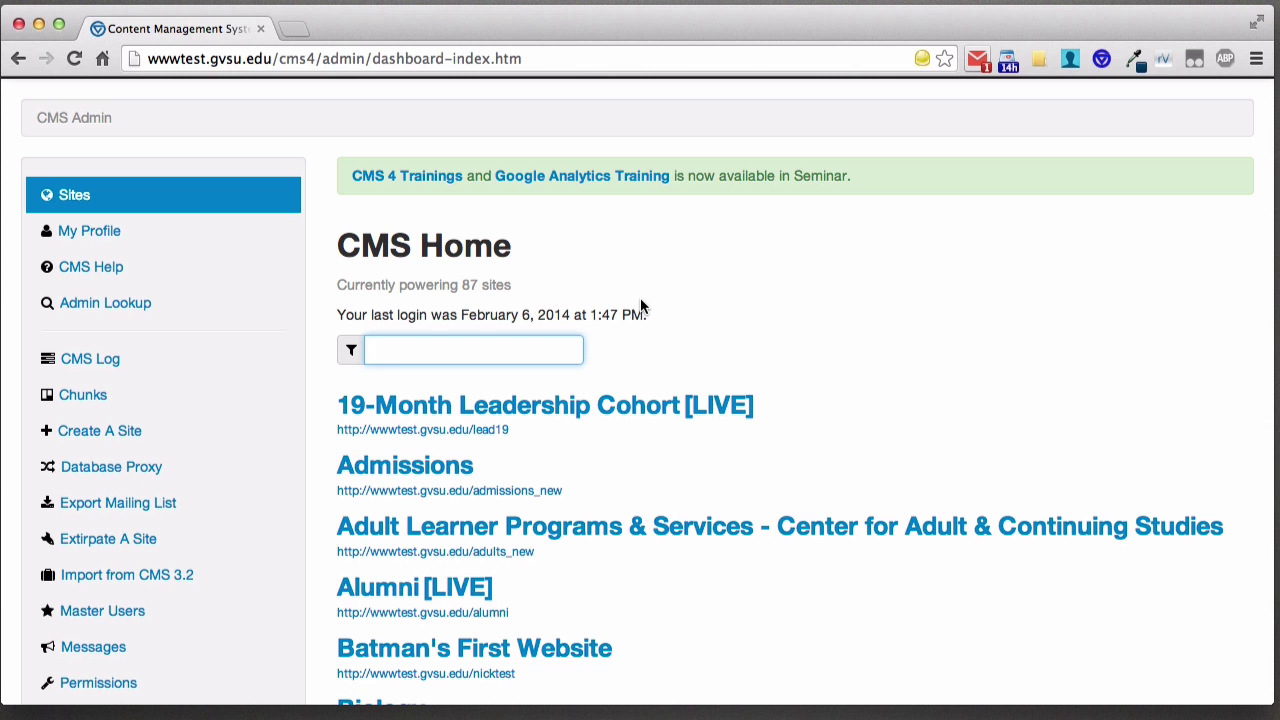
pyautogui.scroll(-5, 820, 304)
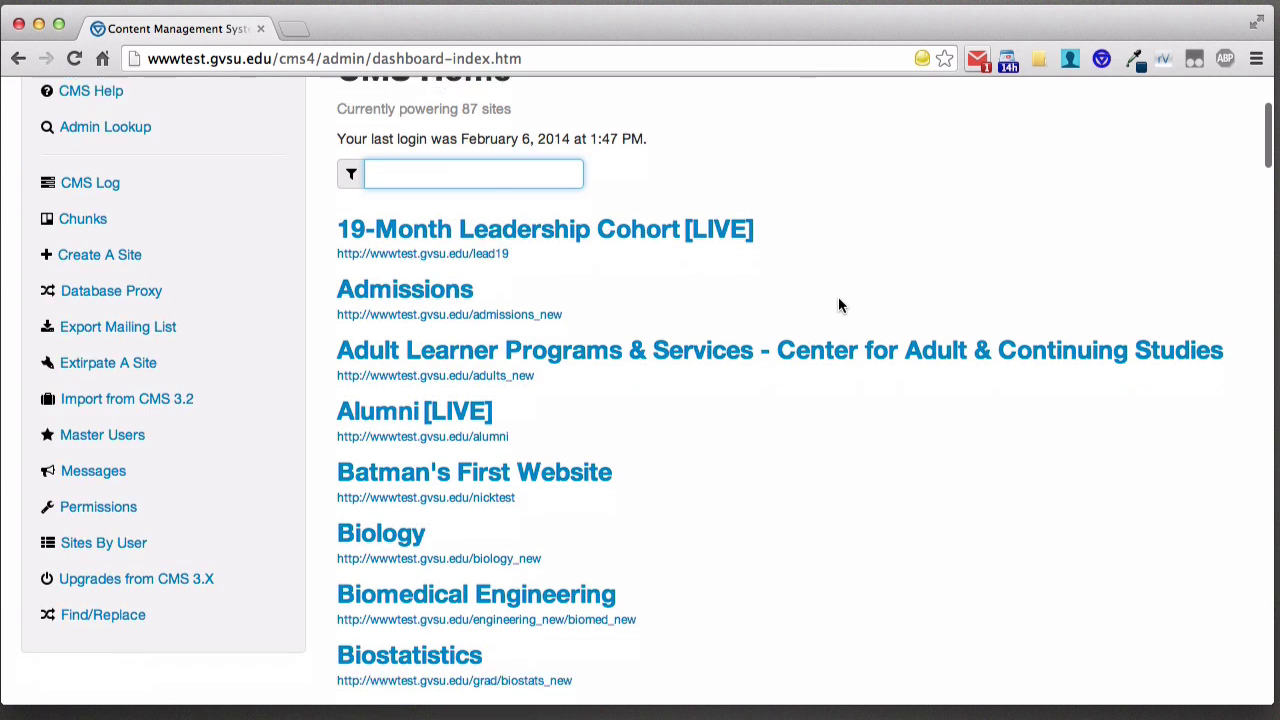
pyautogui.scroll(-2, 797, 404)
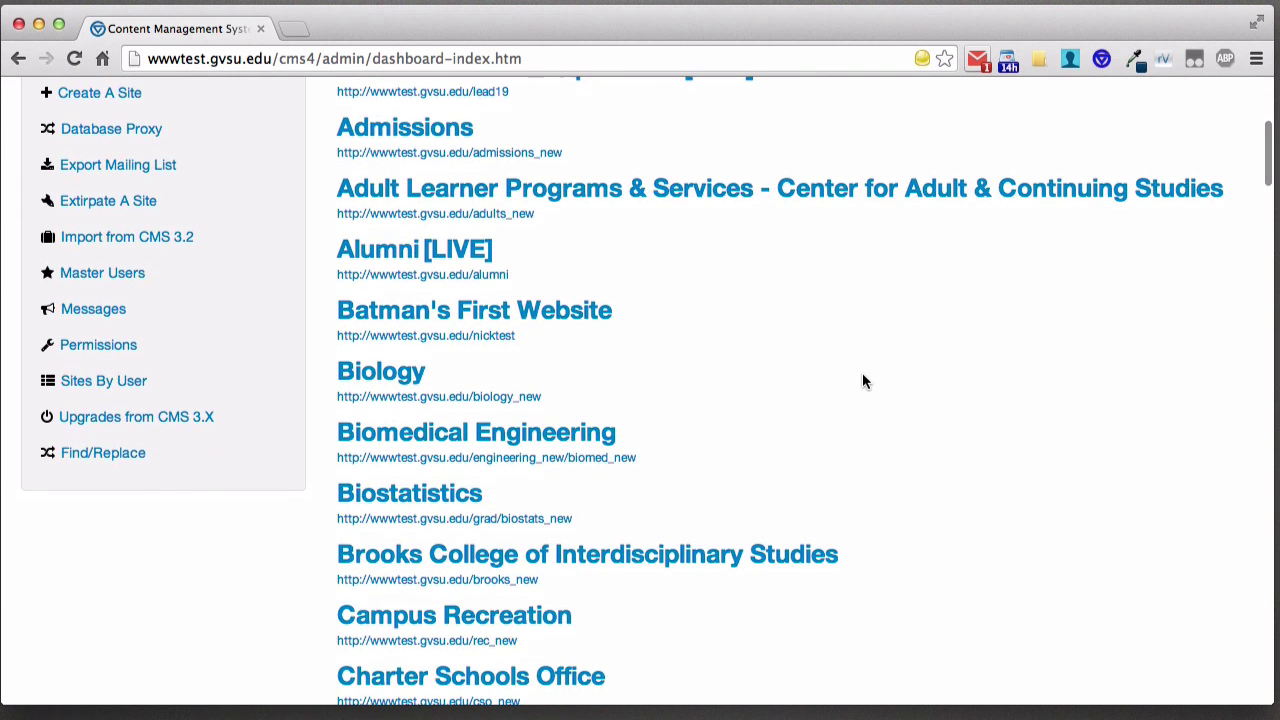
pyautogui.scroll(-2, 852, 374)
pyautogui.scroll(7, 852, 370)
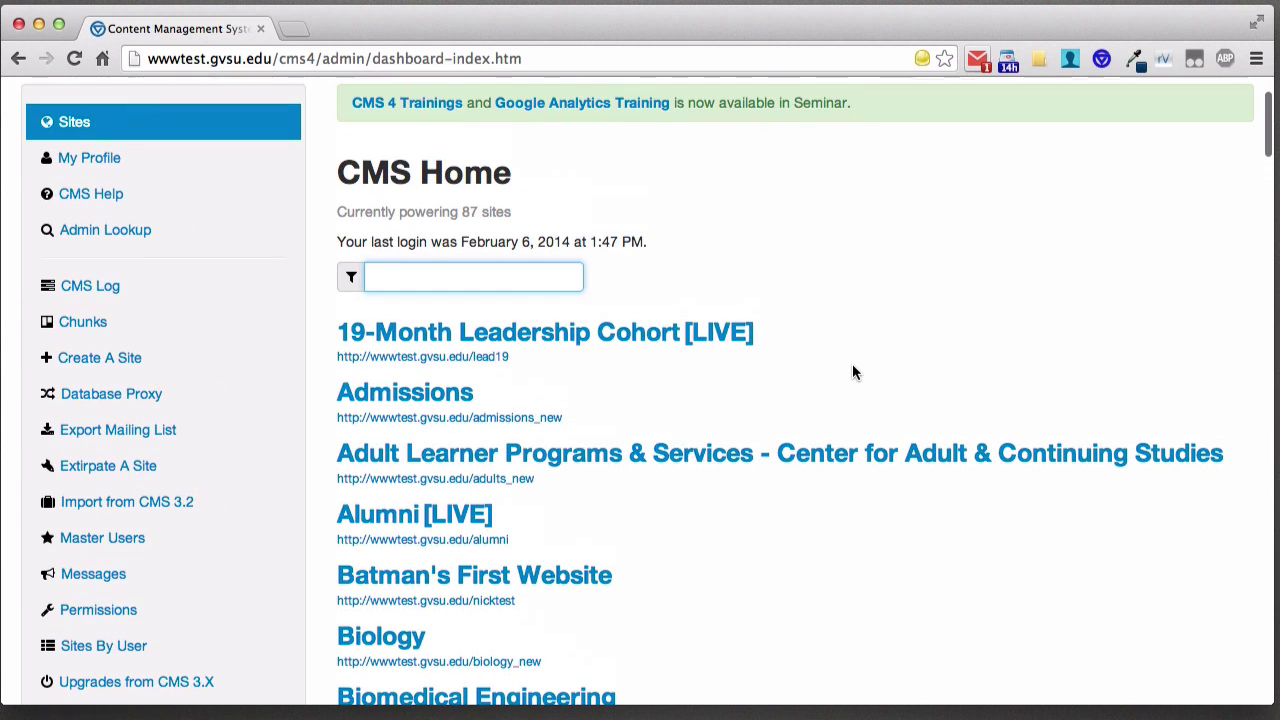
# - Filter the site list by 'cms' and open the CMS 4 Demo site
pyautogui.click(432, 272)
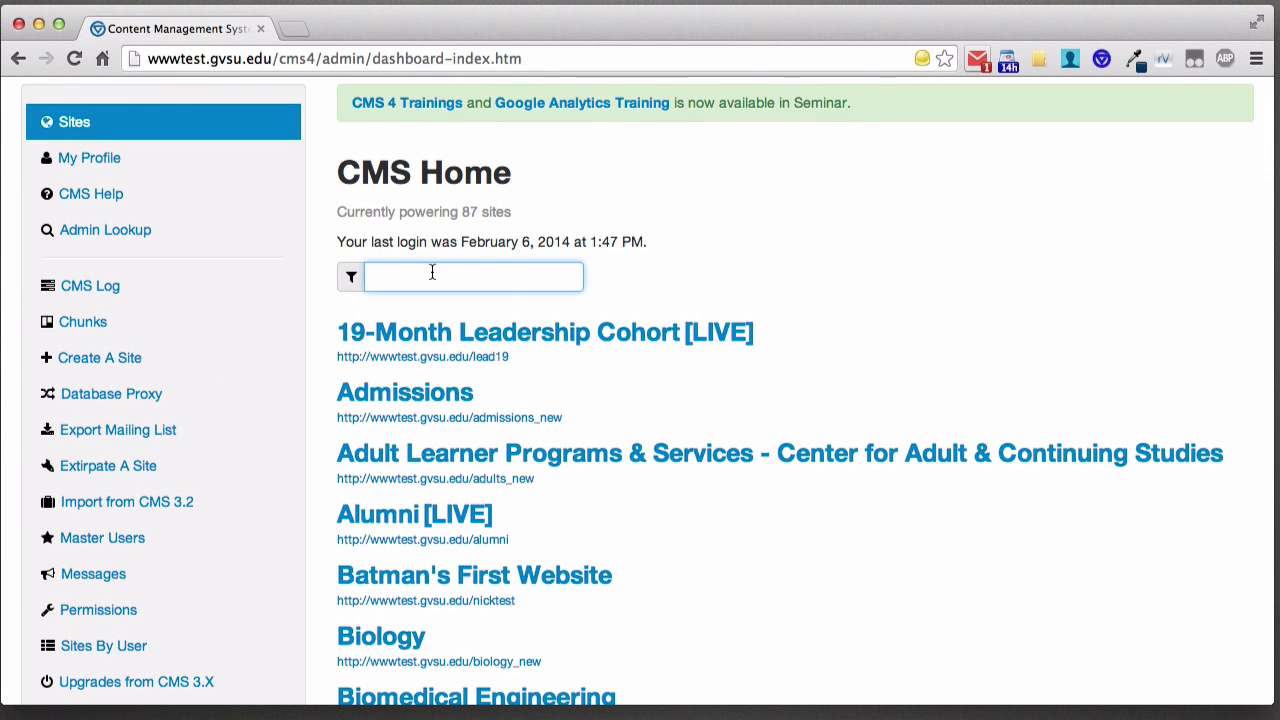
pyautogui.write('cms')
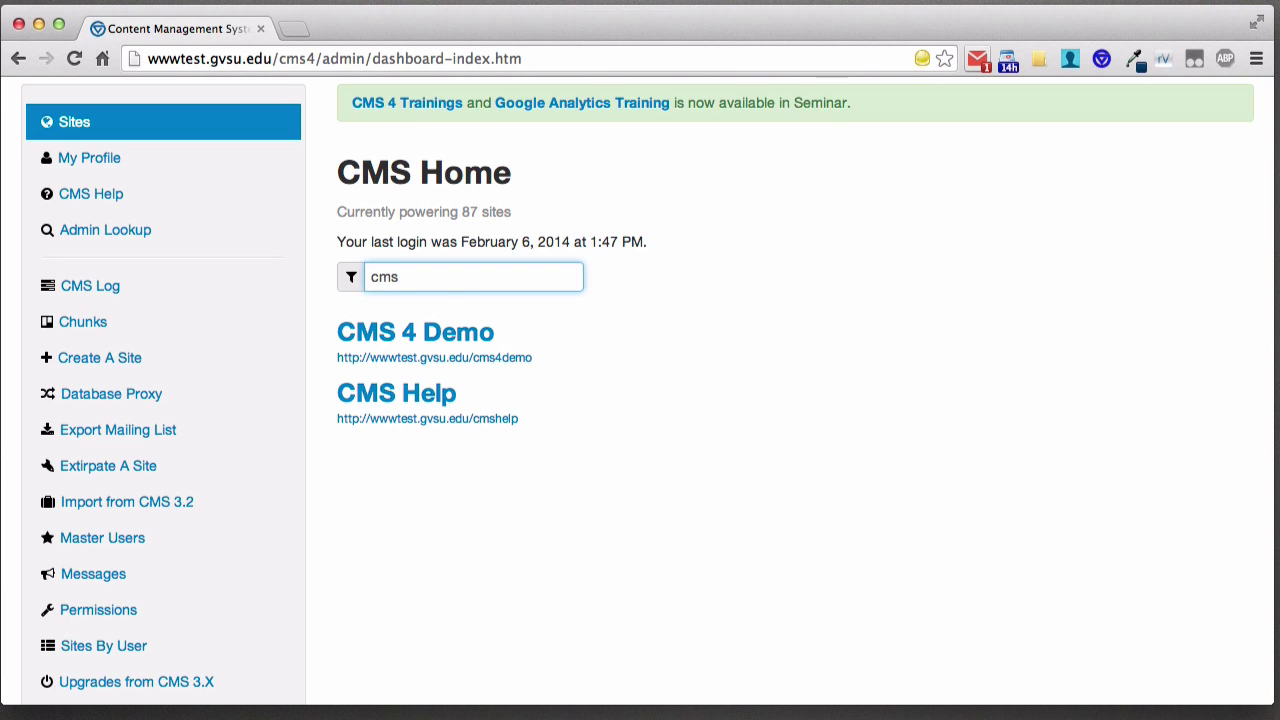
pyautogui.click(438, 338)
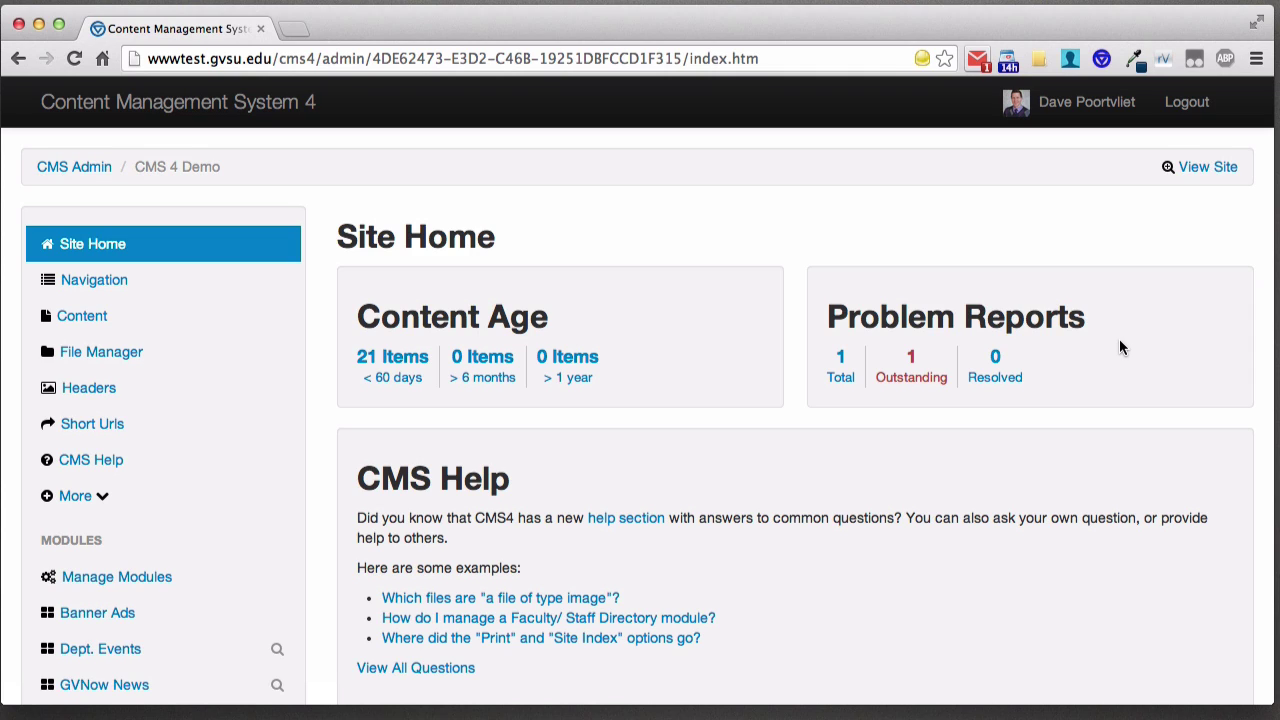
# - View the live CMS 4 Demo site down to its footer
pyautogui.click(1203, 170)
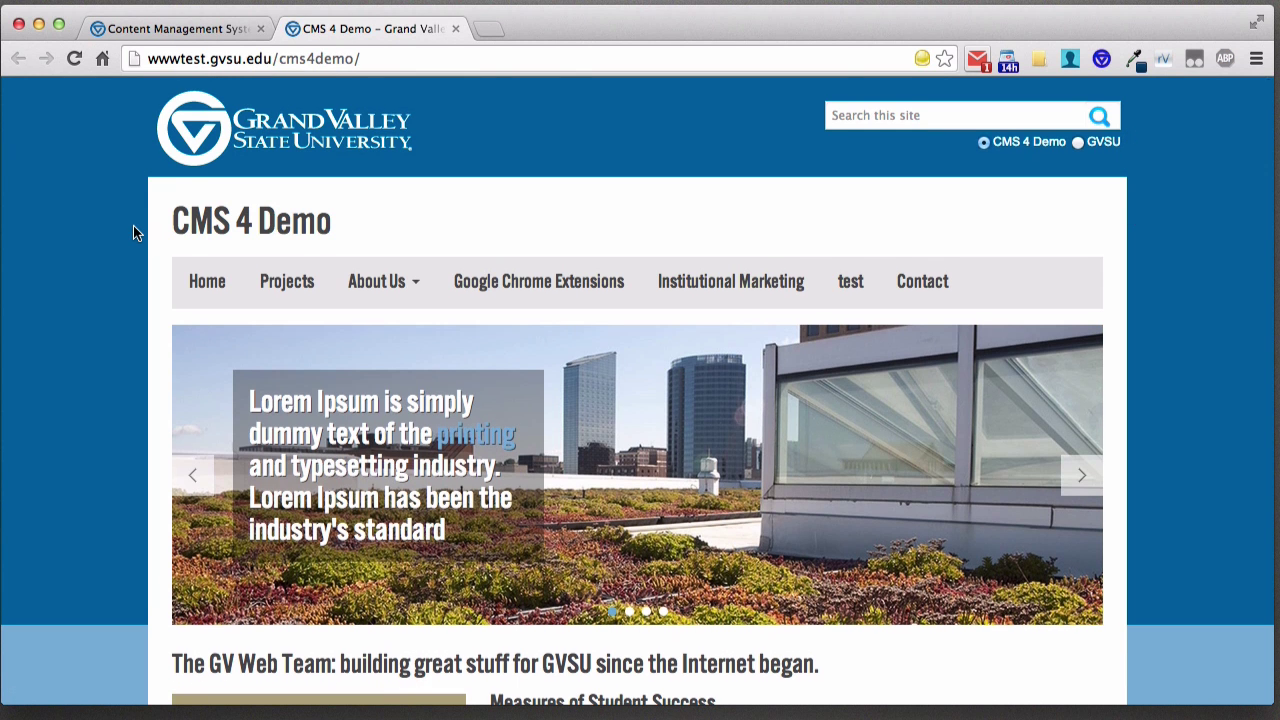
pyautogui.scroll(-5, 133, 232)
pyautogui.scroll(-20, 134, 231)
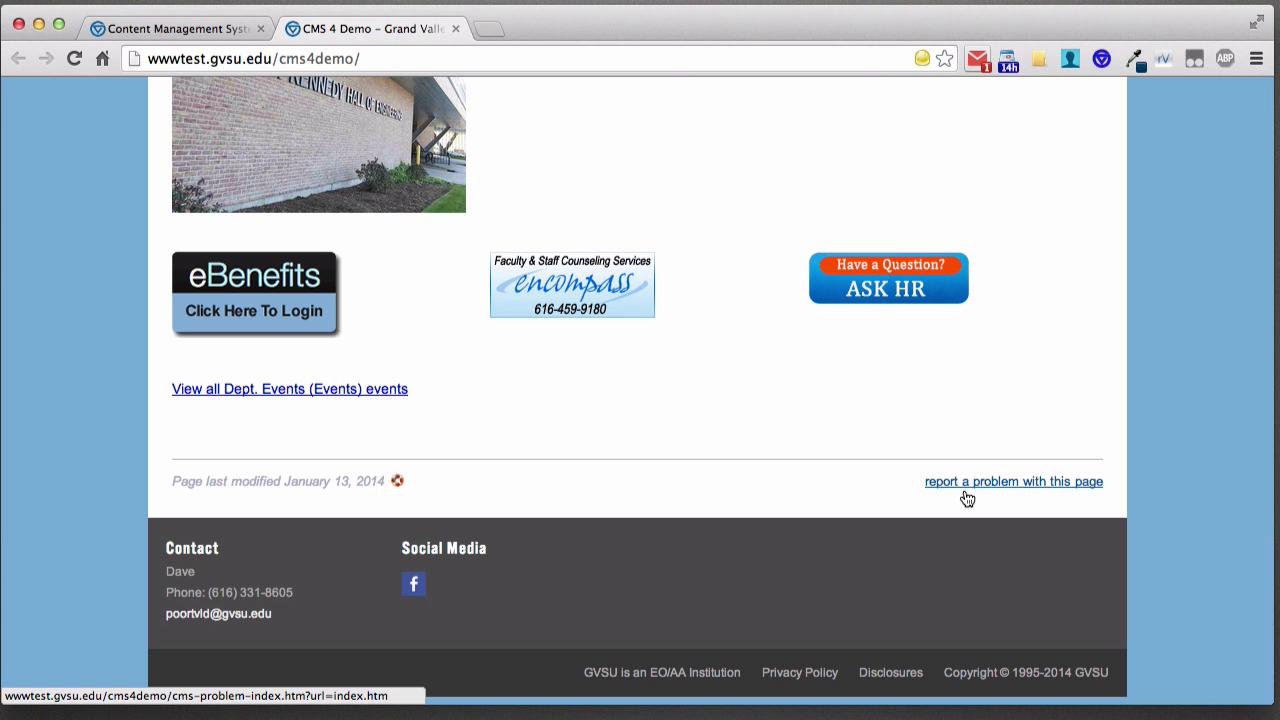
# - Look over the 'report a problem with this page' form, then return to the CMS admin site home
pyautogui.click(962, 487)
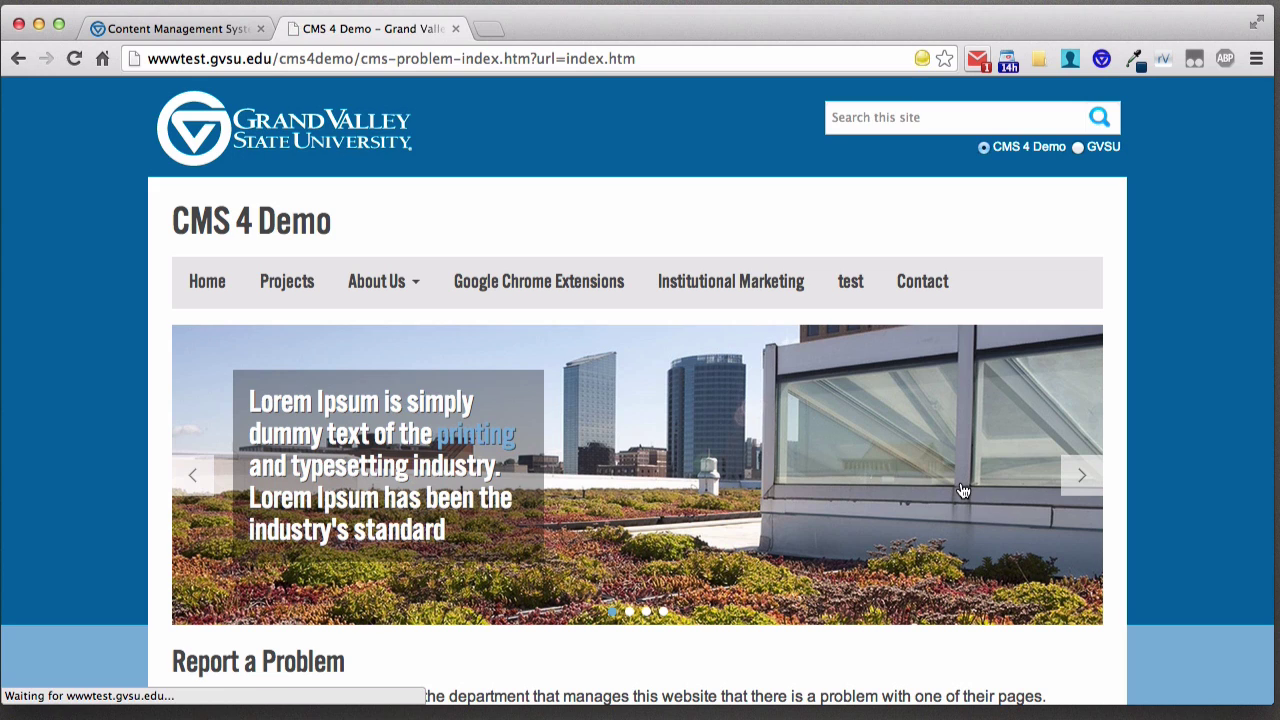
pyautogui.scroll(-5, 962, 490)
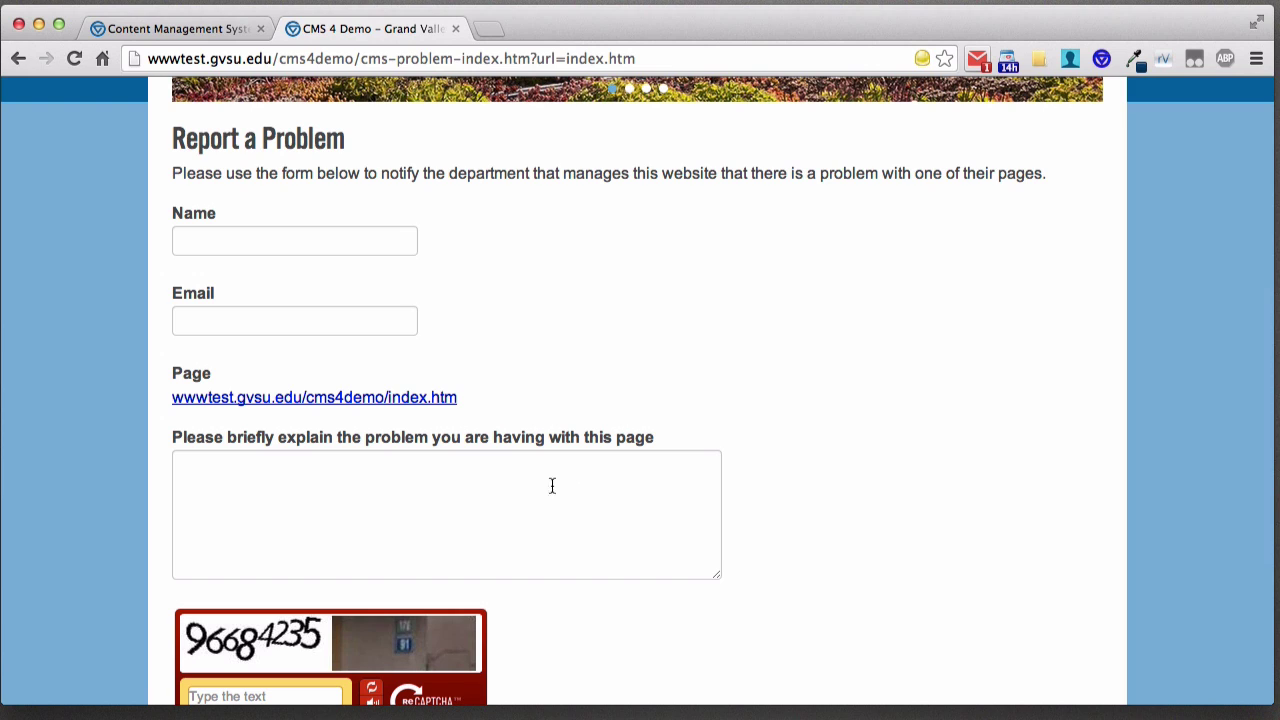
pyautogui.scroll(-2, 752, 454)
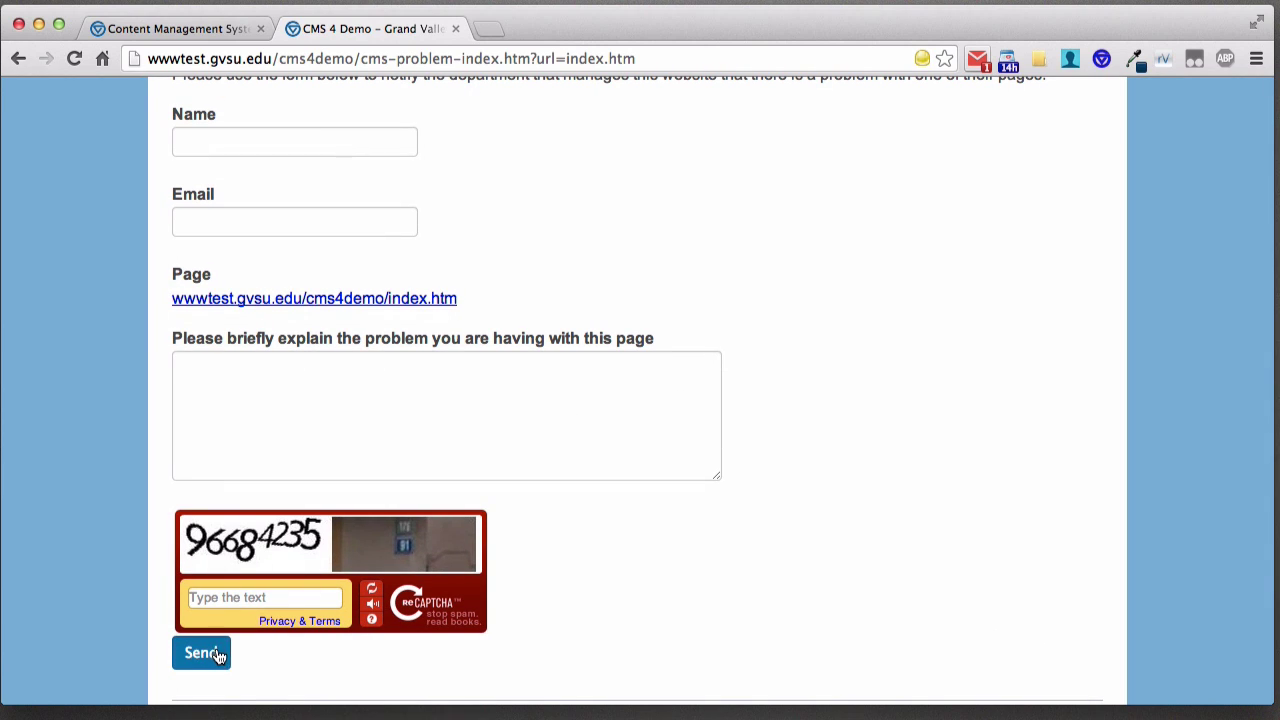
pyautogui.click(192, 28)
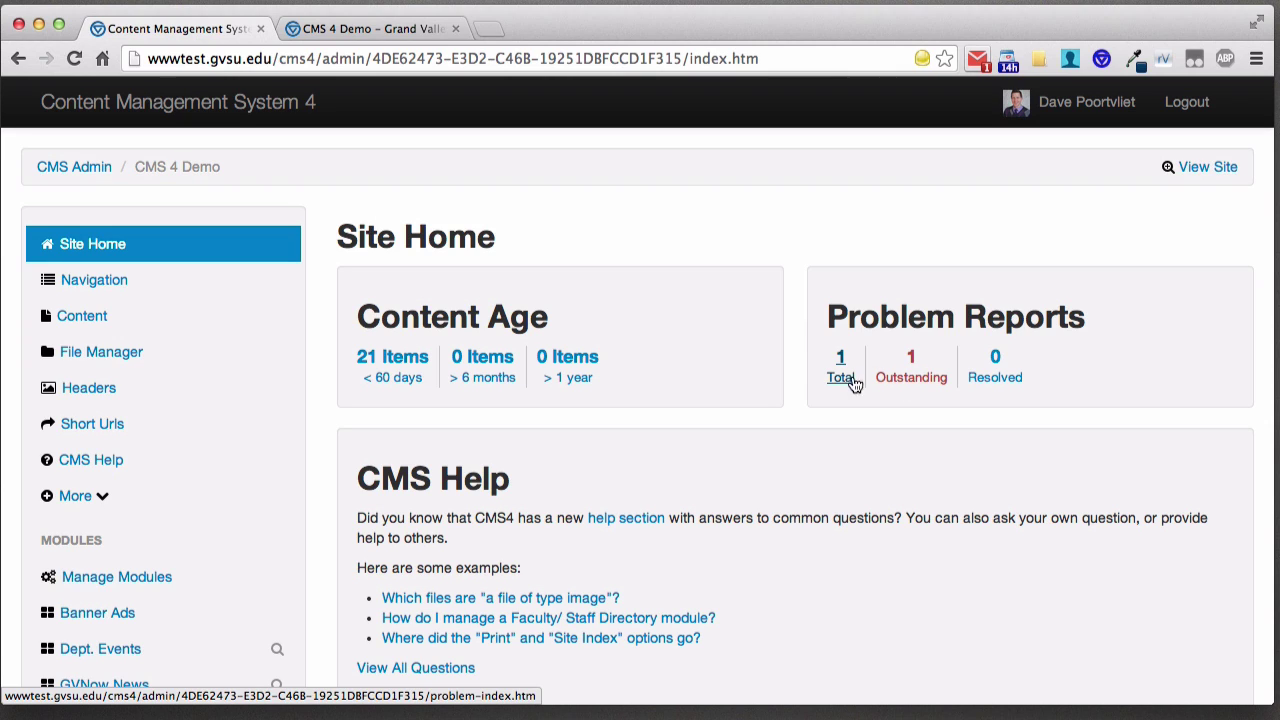
# - List outstanding problem reports, preview index.htm live, then open the Home Page report's details
pyautogui.click(913, 384)
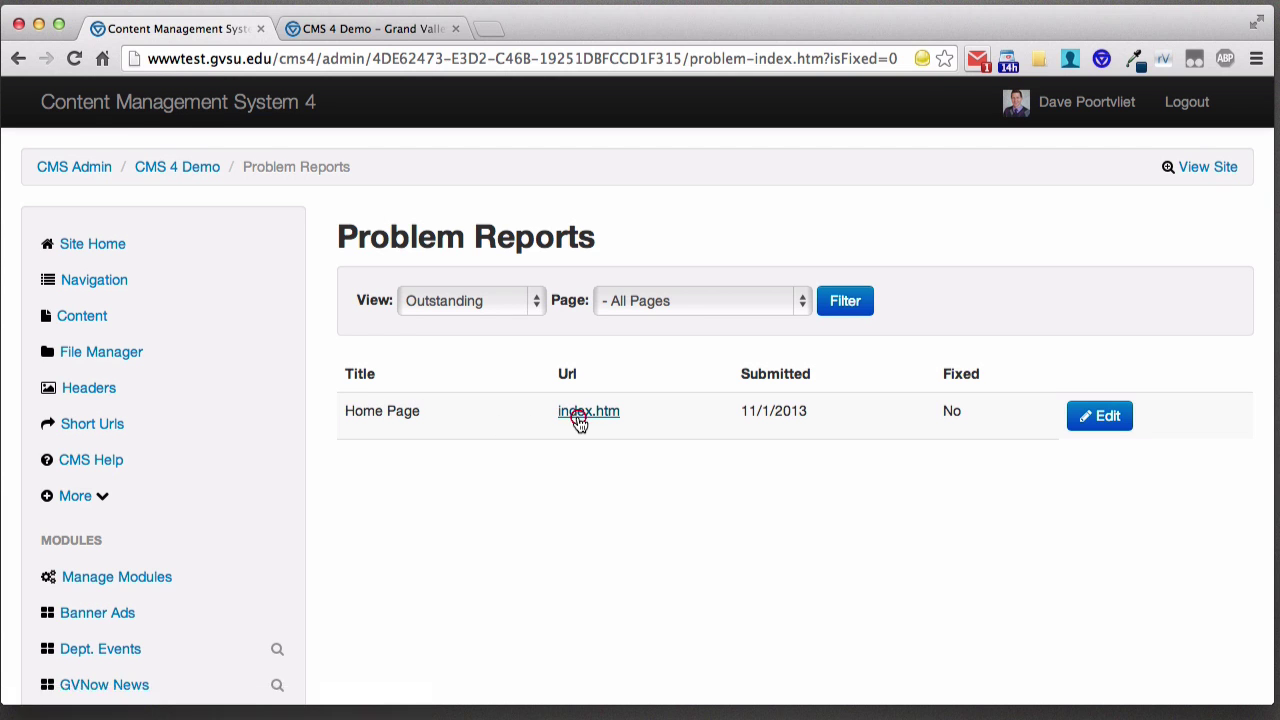
pyautogui.click(579, 420)
pyautogui.scroll(-3, 557, 410)
pyautogui.scroll(3, 557, 410)
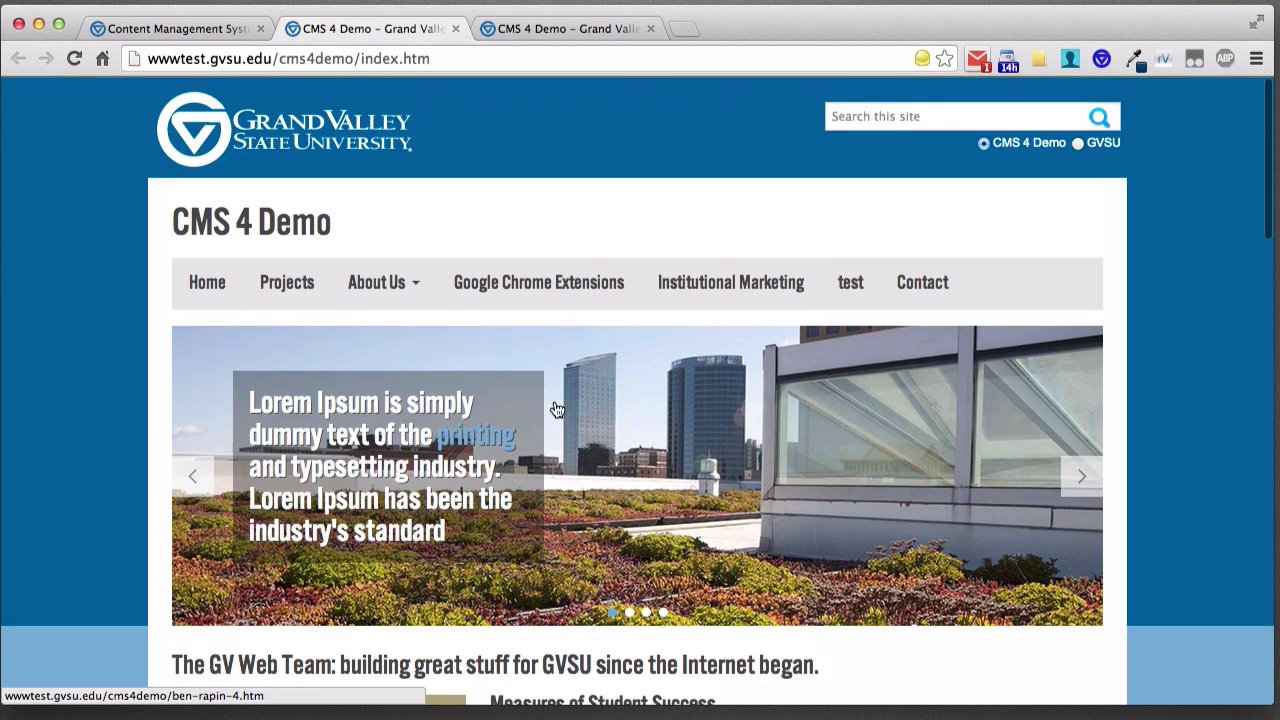
pyautogui.click(205, 28)
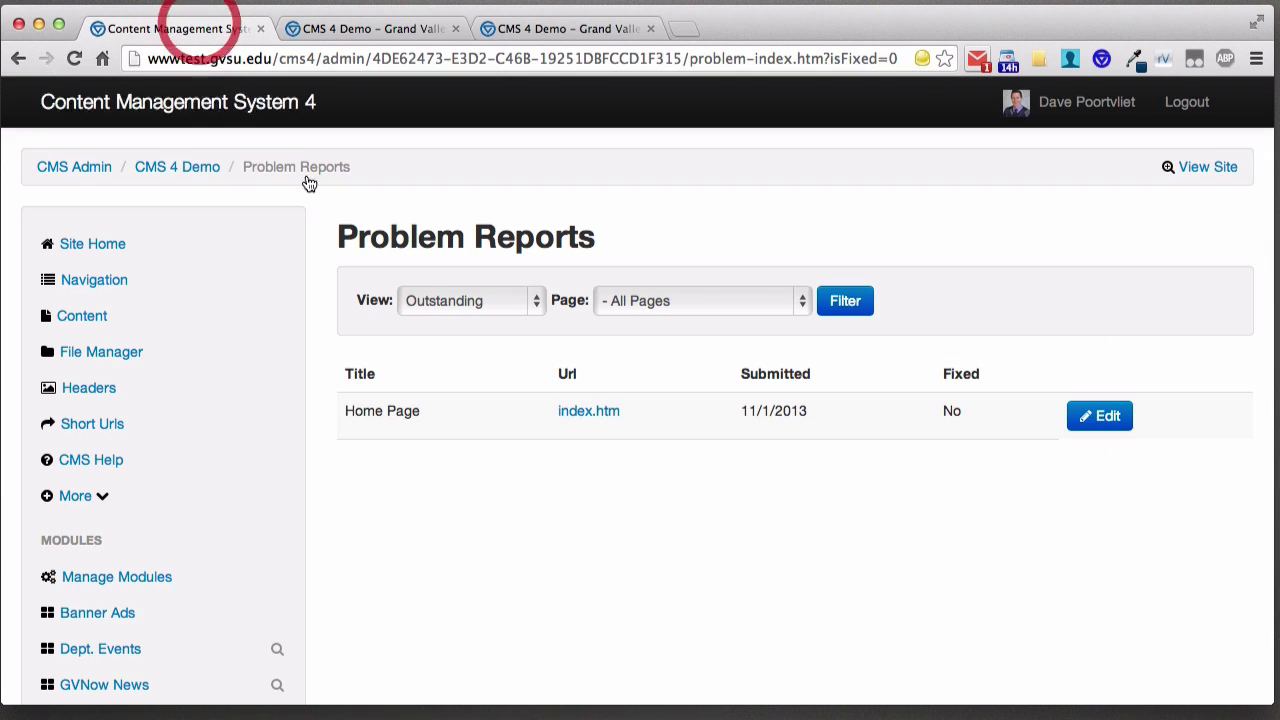
pyautogui.click(1090, 431)
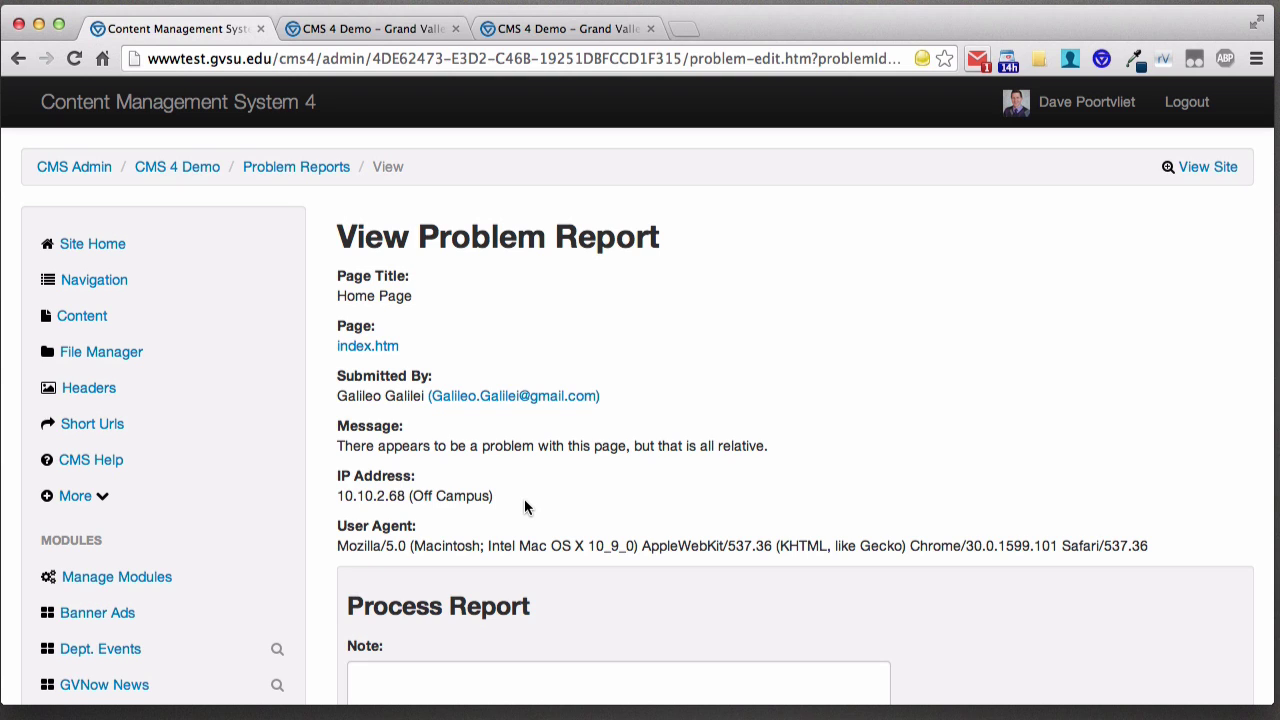
# - Enter the note 'spelling error corrected' and tick the option to send it to the reporter
pyautogui.scroll(-1, 519, 492)
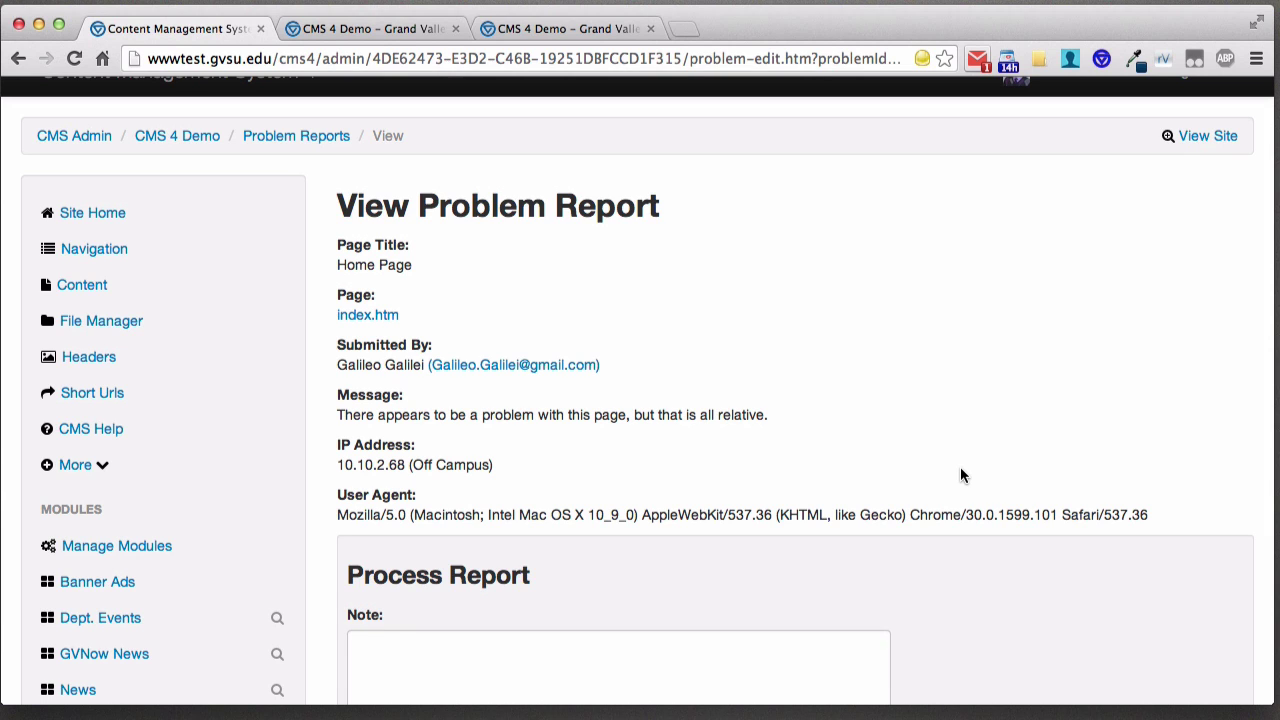
pyautogui.scroll(-2, 937, 465)
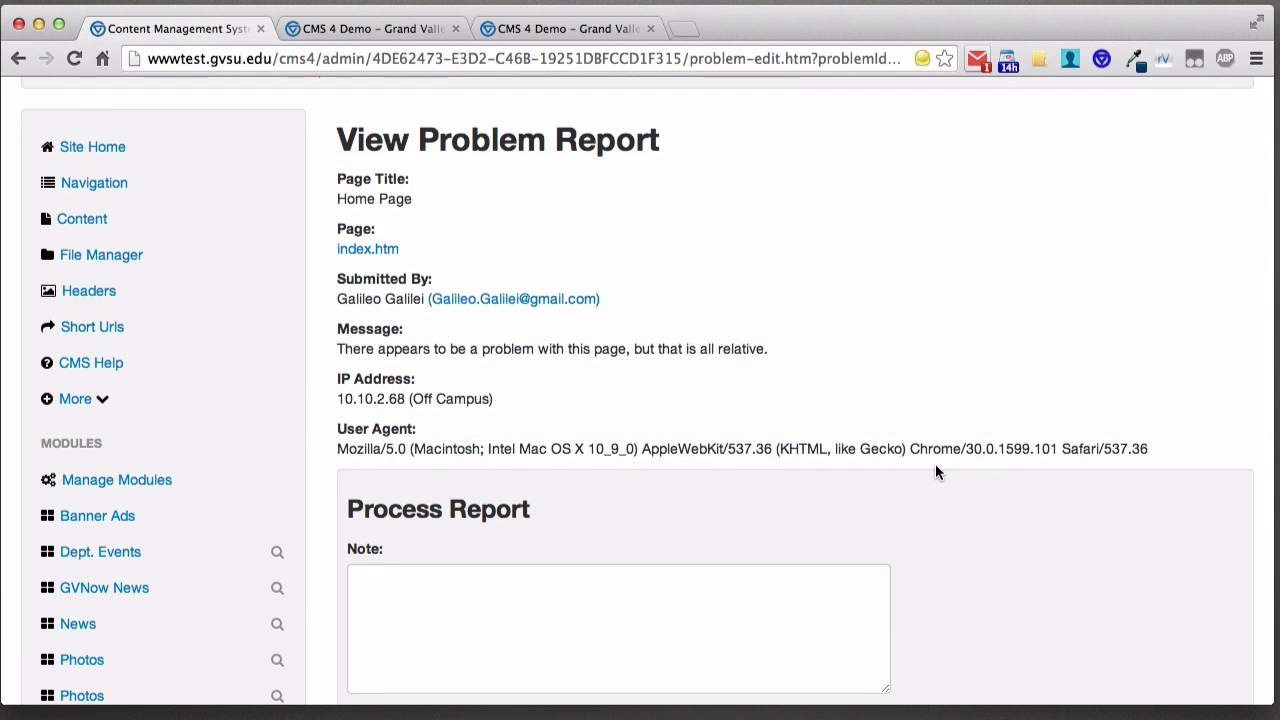
pyautogui.scroll(-4, 850, 430)
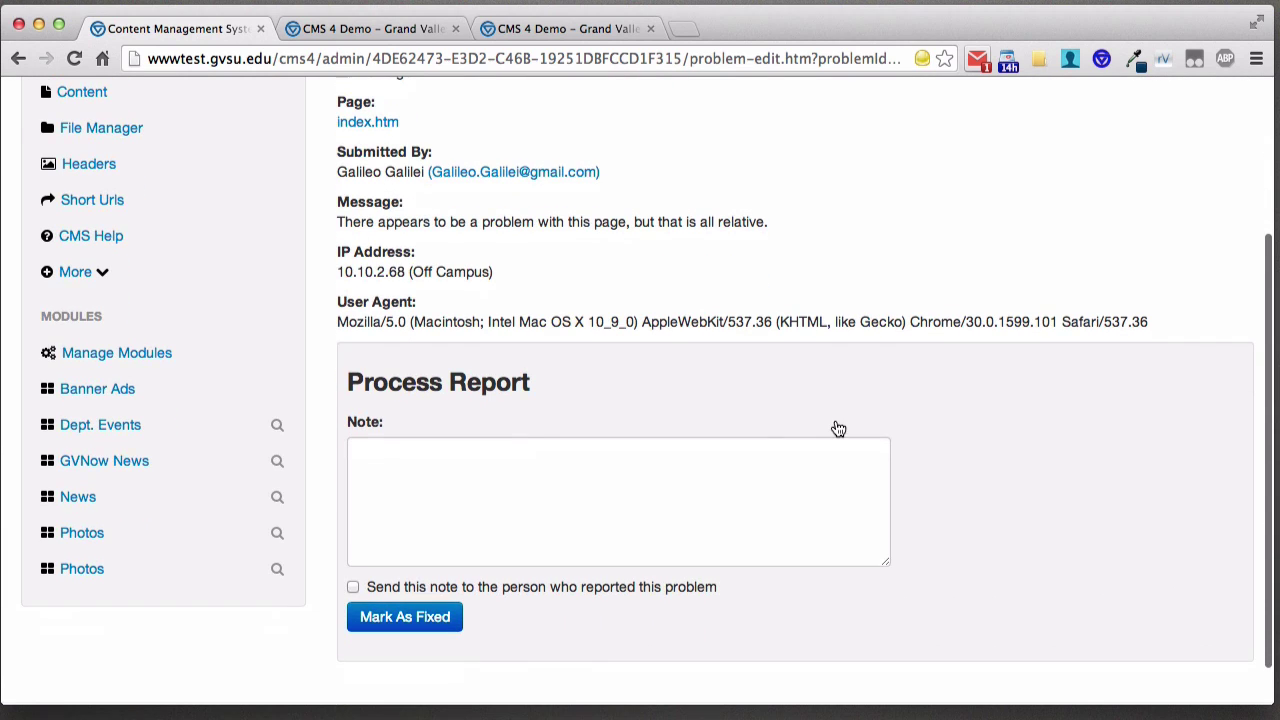
pyautogui.click(524, 486)
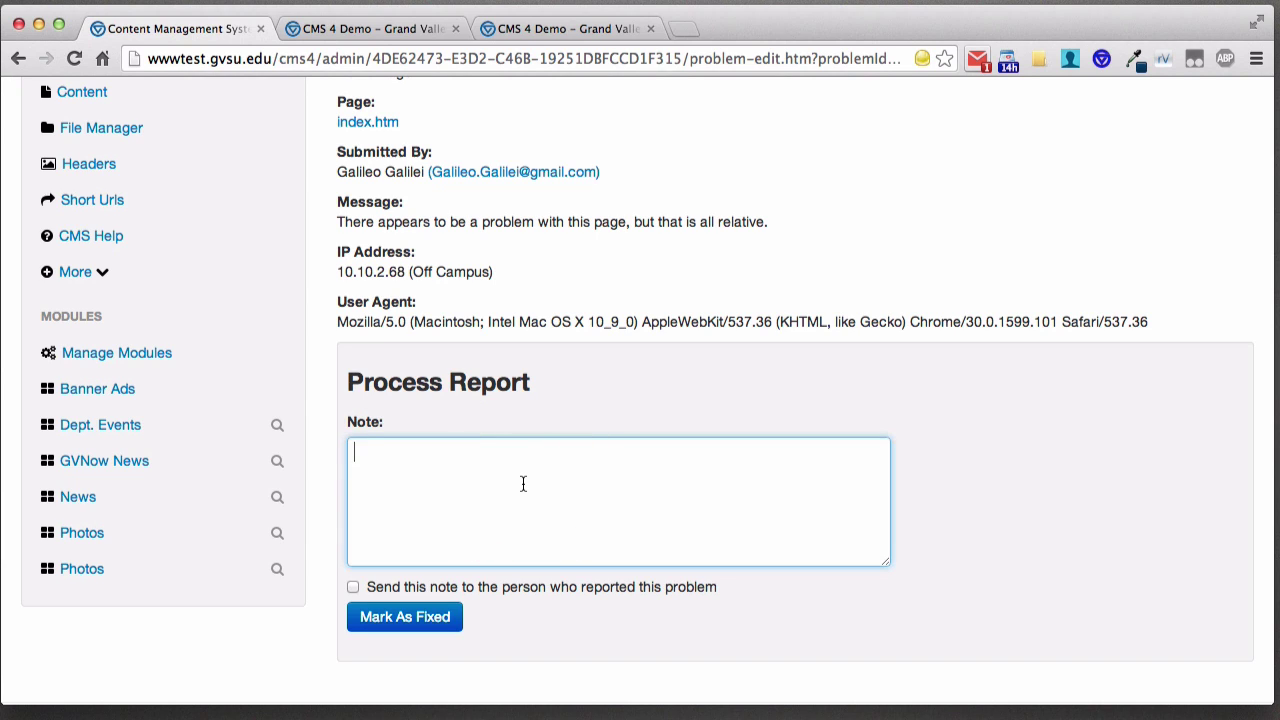
pyautogui.write('spelling error corrected')
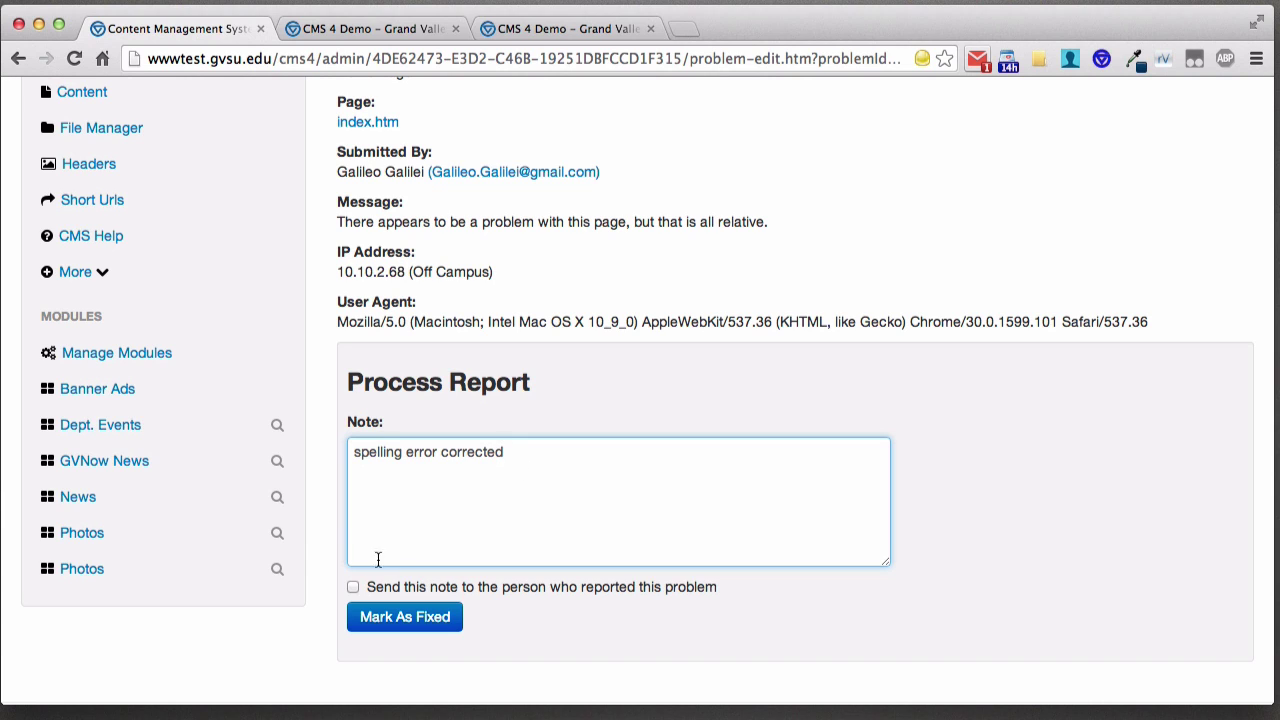
pyautogui.click(354, 588)
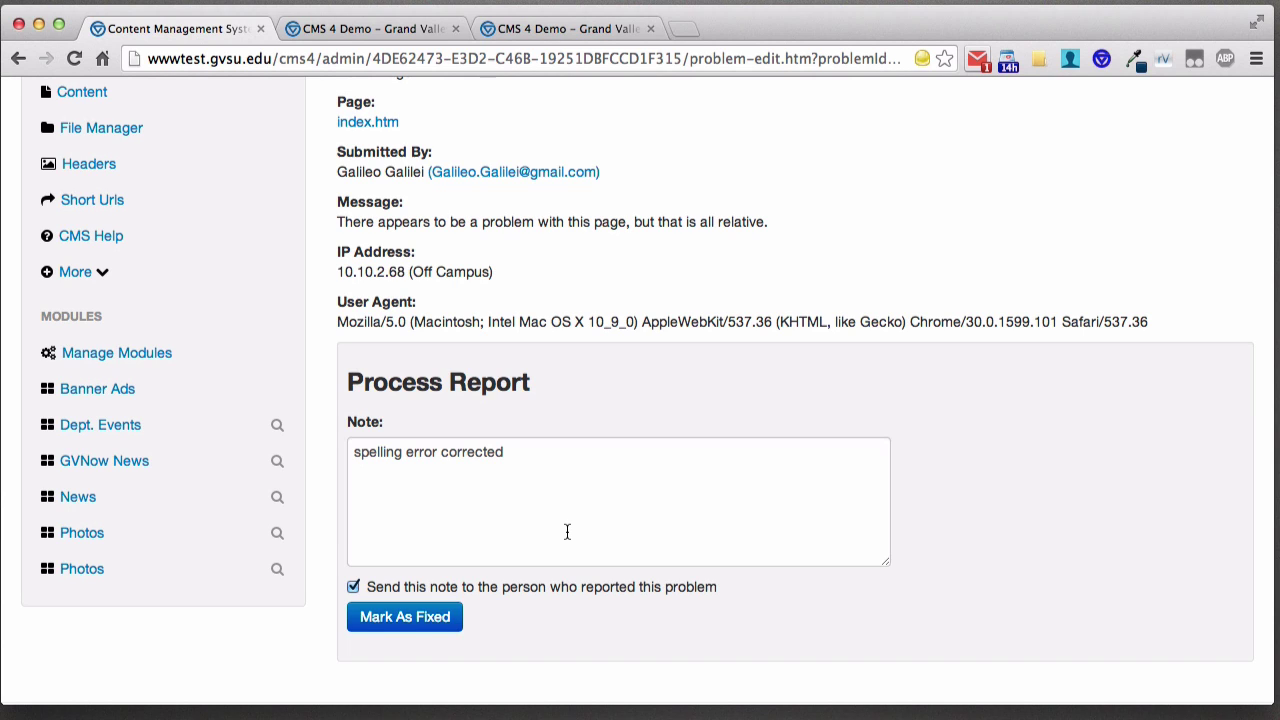
pyautogui.scroll(1, 540, 317)
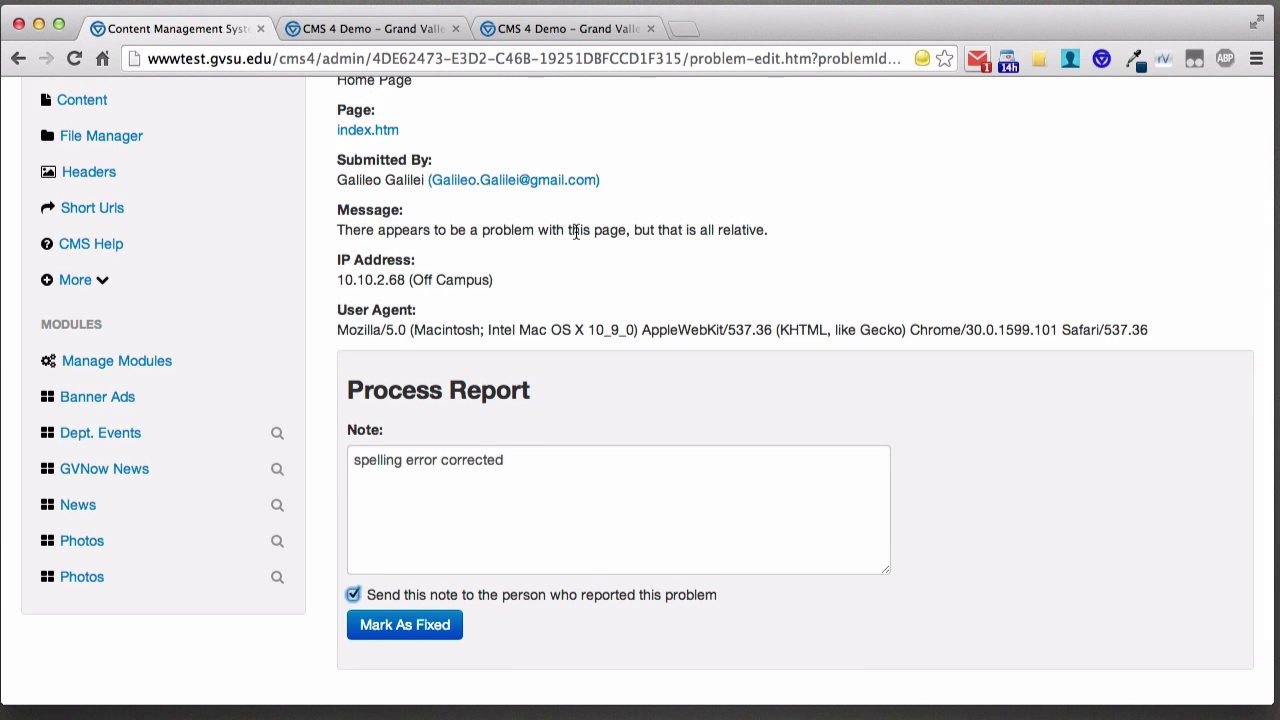
pyautogui.scroll(5, 575, 229)
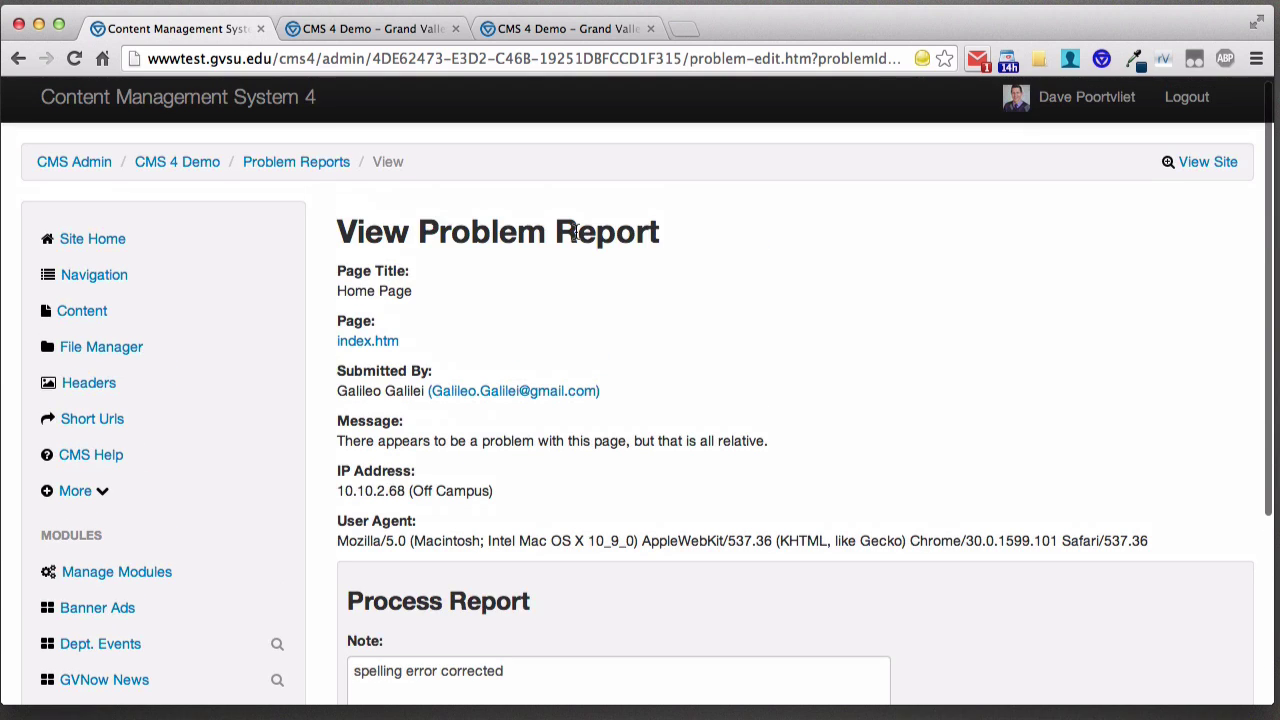
# - Go back to the CMS 4 Demo site home and open the CMS Help questions list
pyautogui.click(178, 163)
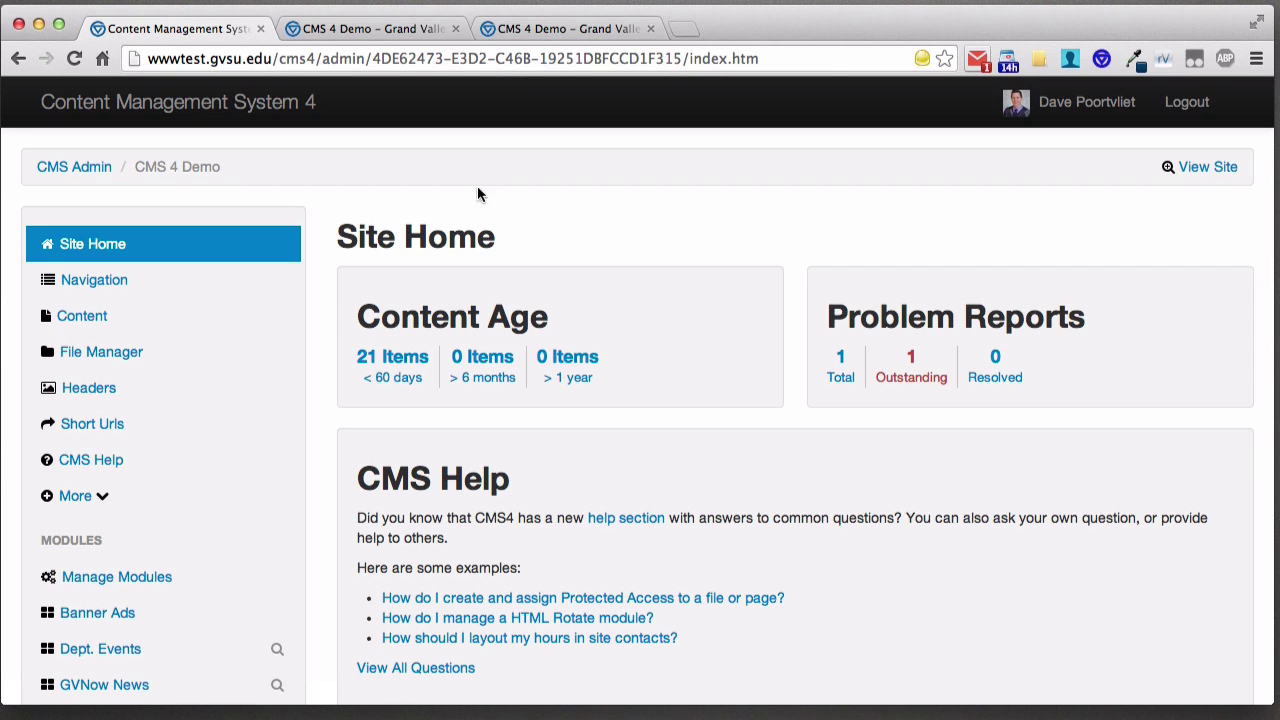
pyautogui.click(100, 468)
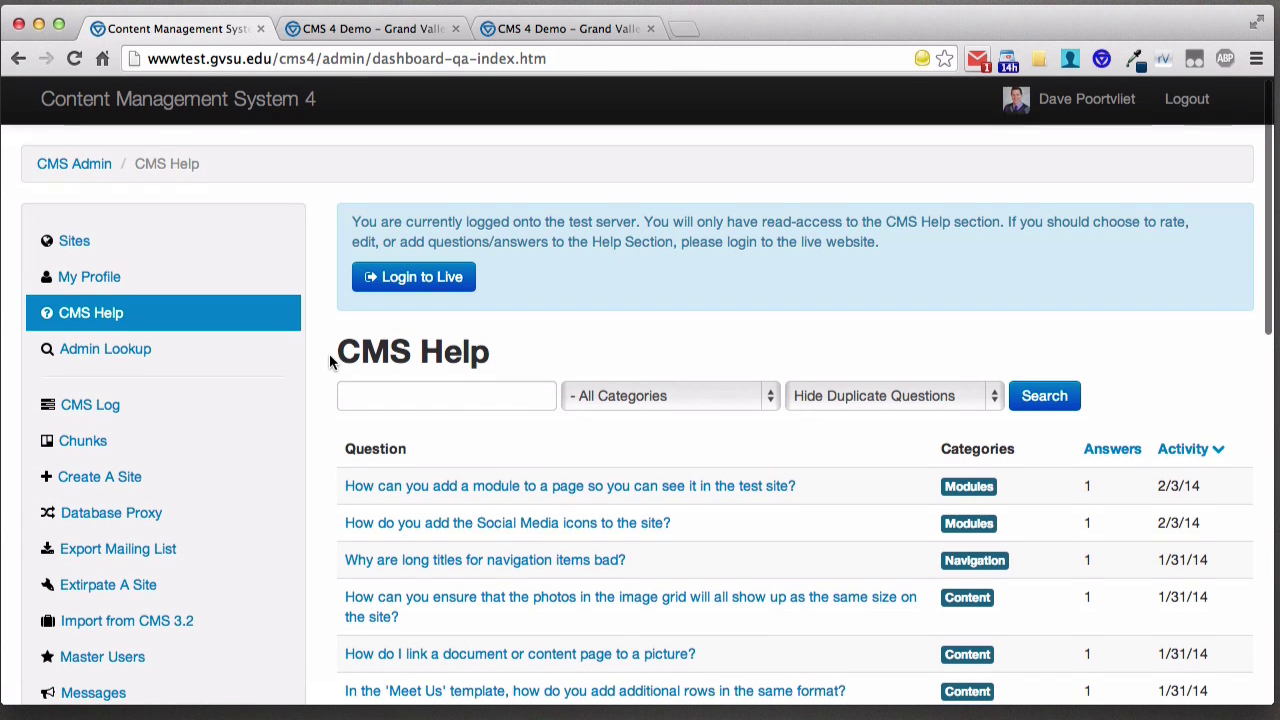
# - Sign in to the live server from CMS Help with the network login and password
pyautogui.scroll(-2, 329, 353)
pyautogui.scroll(2, 329, 353)
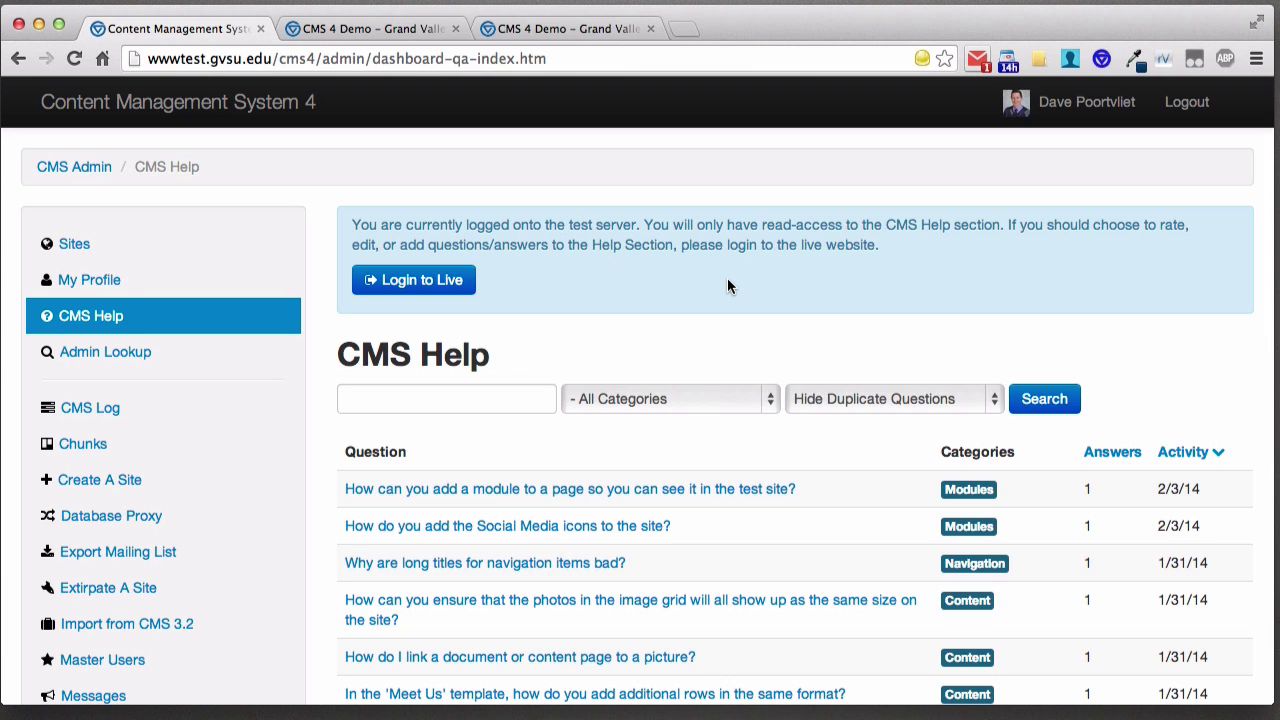
pyautogui.click(412, 280)
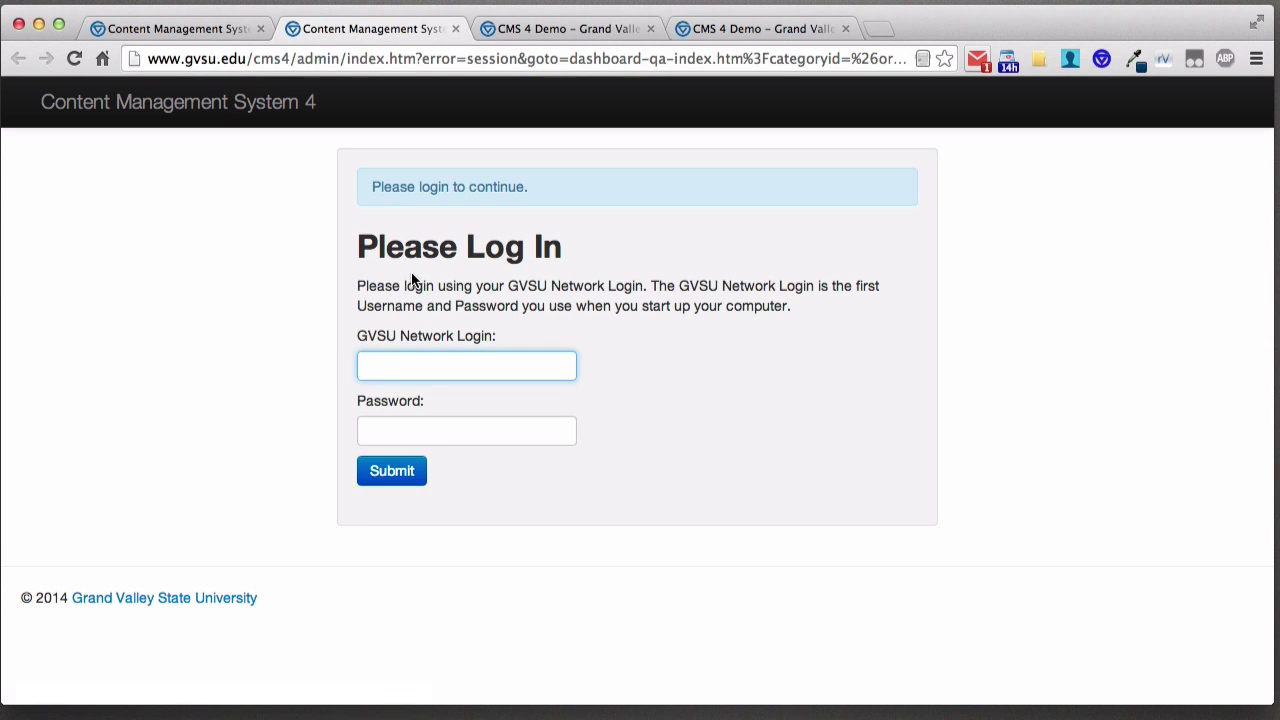
pyautogui.write('poortvld')
pyautogui.press('Tab')
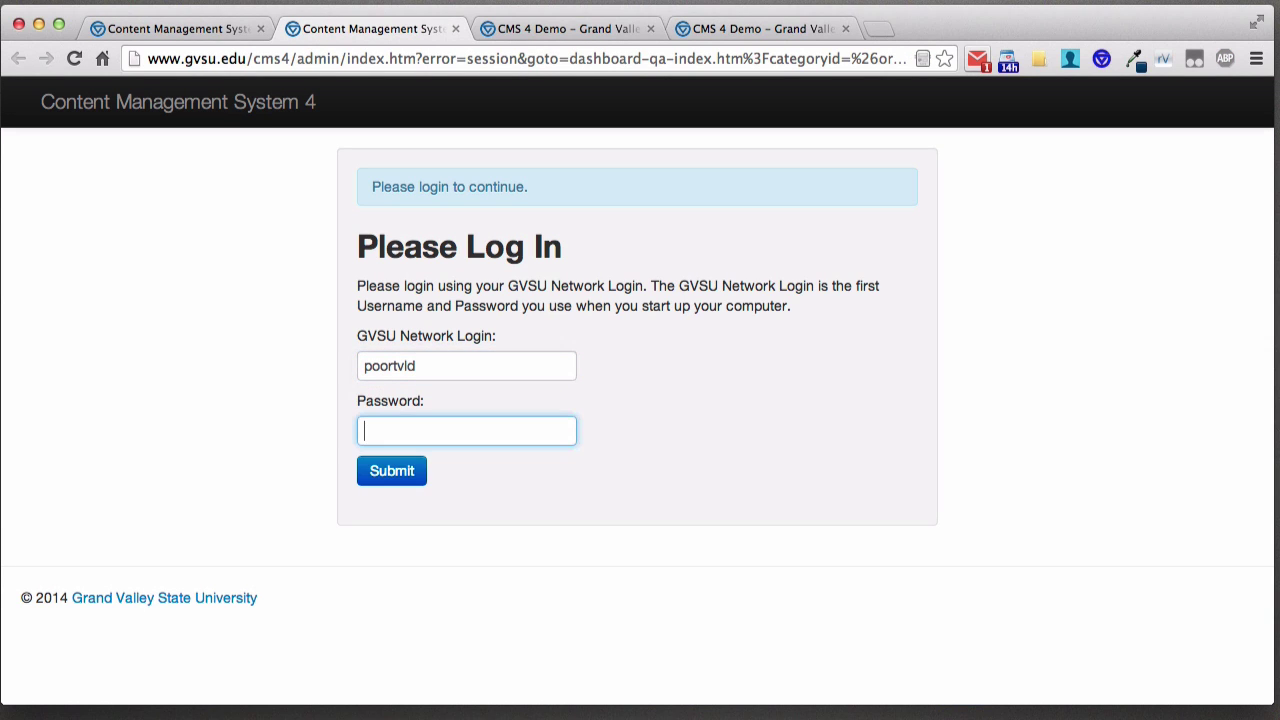
pyautogui.write('*******')
pyautogui.press('super+a')
pyautogui.write('*******')
pyautogui.press('Return')
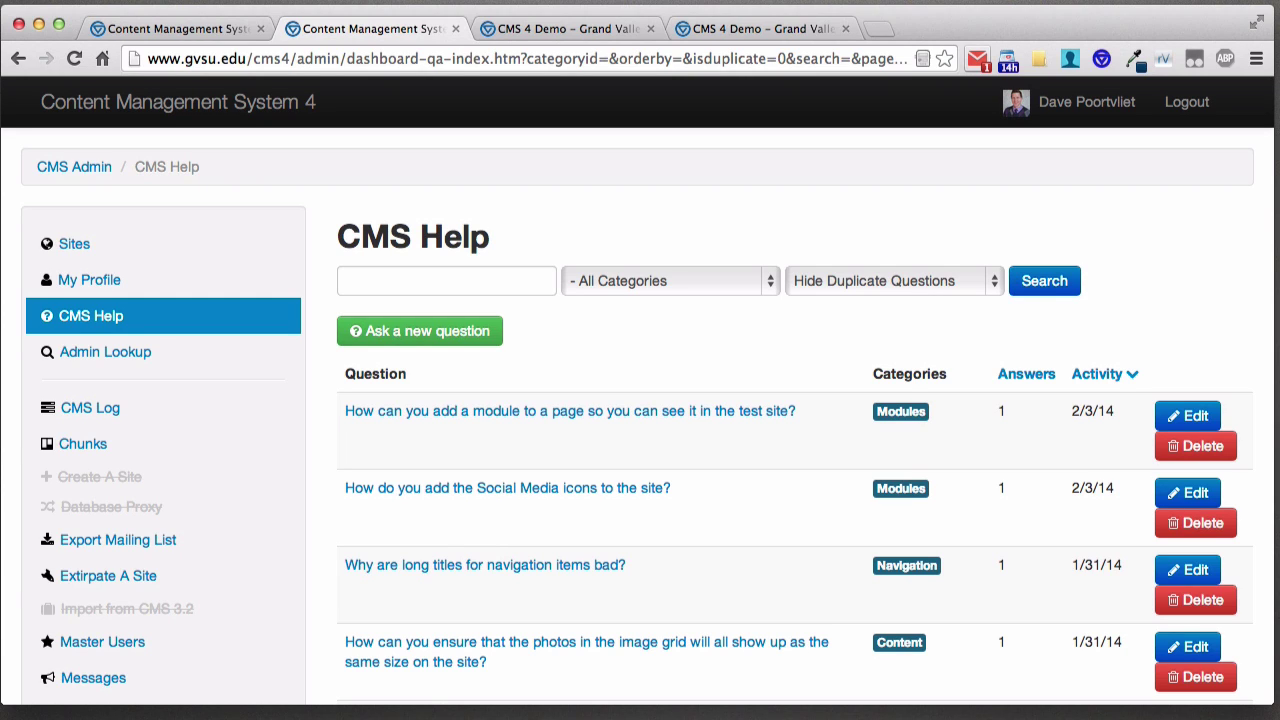
# - Search CMS Help for 'how do i add a navigation item'
pyautogui.click(395, 283)
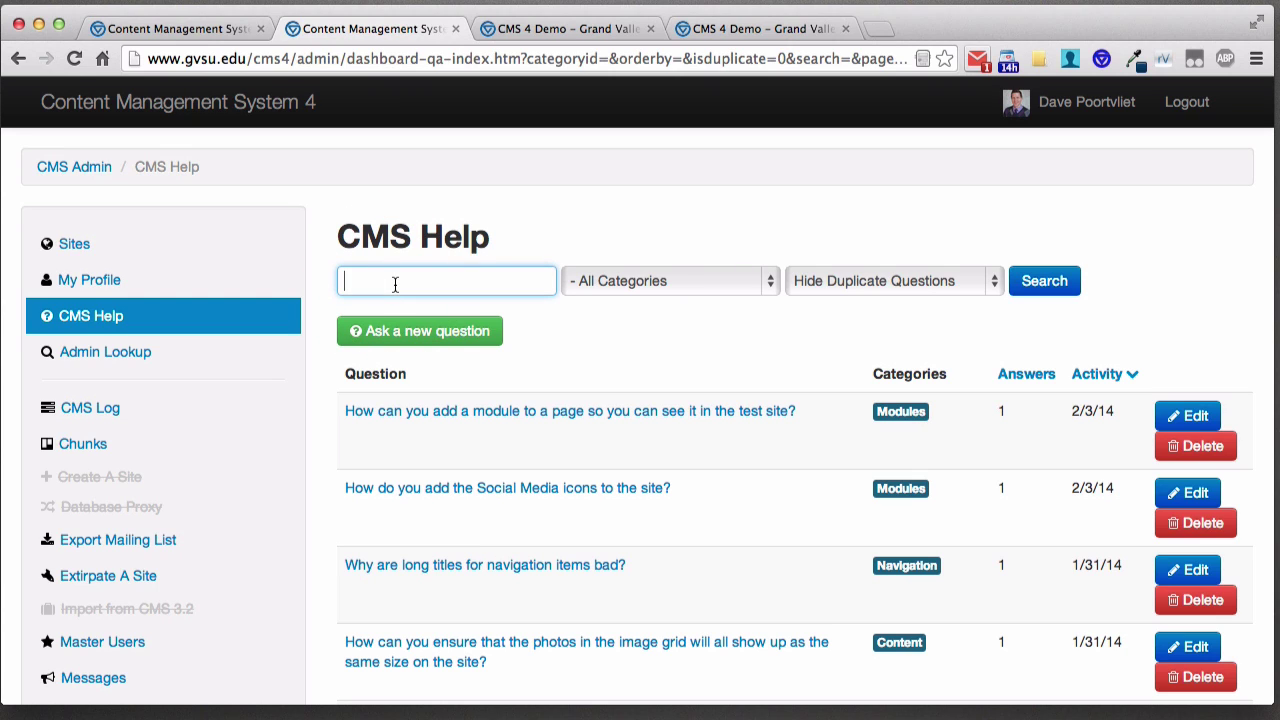
pyautogui.write('how do i add a na')
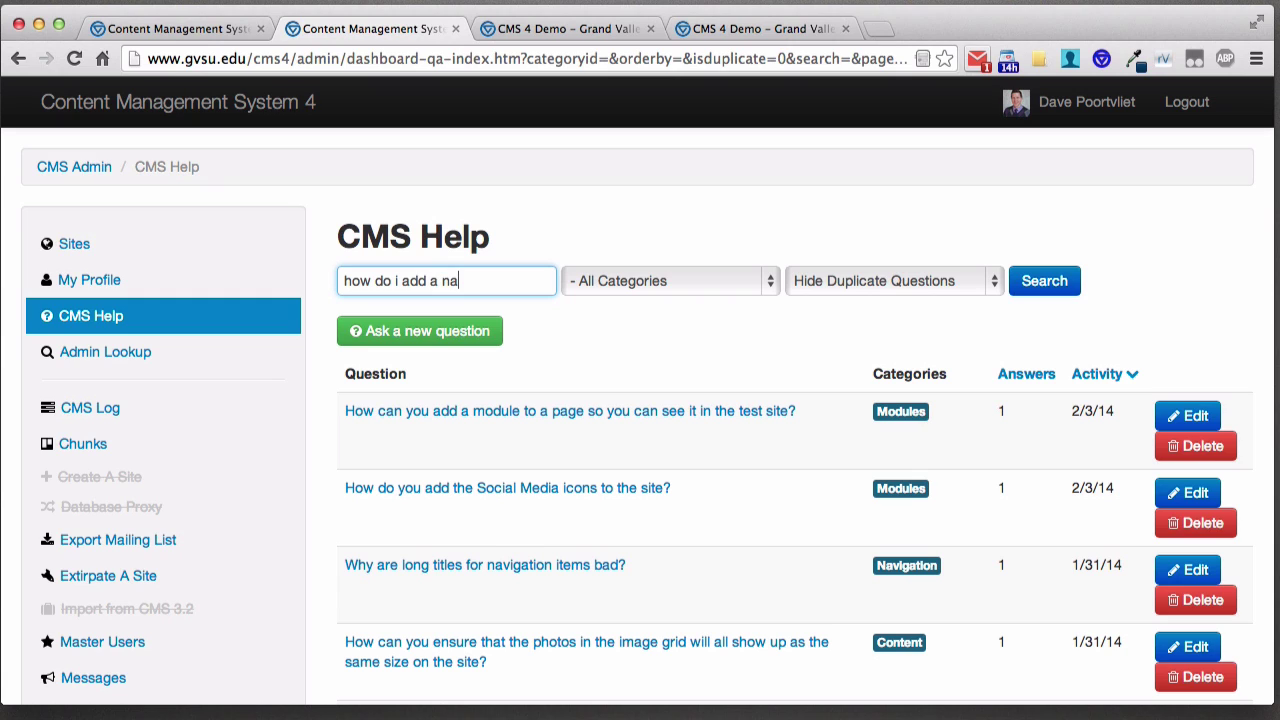
pyautogui.write('vigation item')
pyautogui.press('Return')
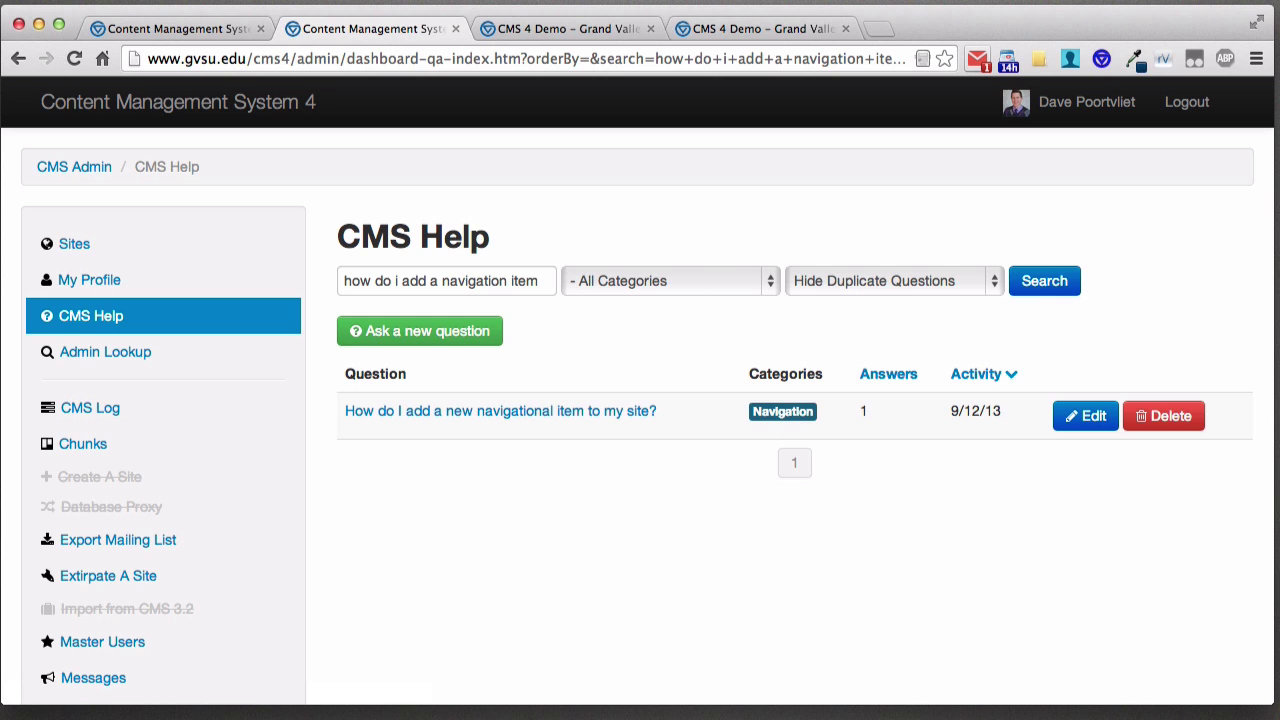
# - Open and read 'How do I add a new navigational item to my site?' and its answer
pyautogui.click(518, 417)
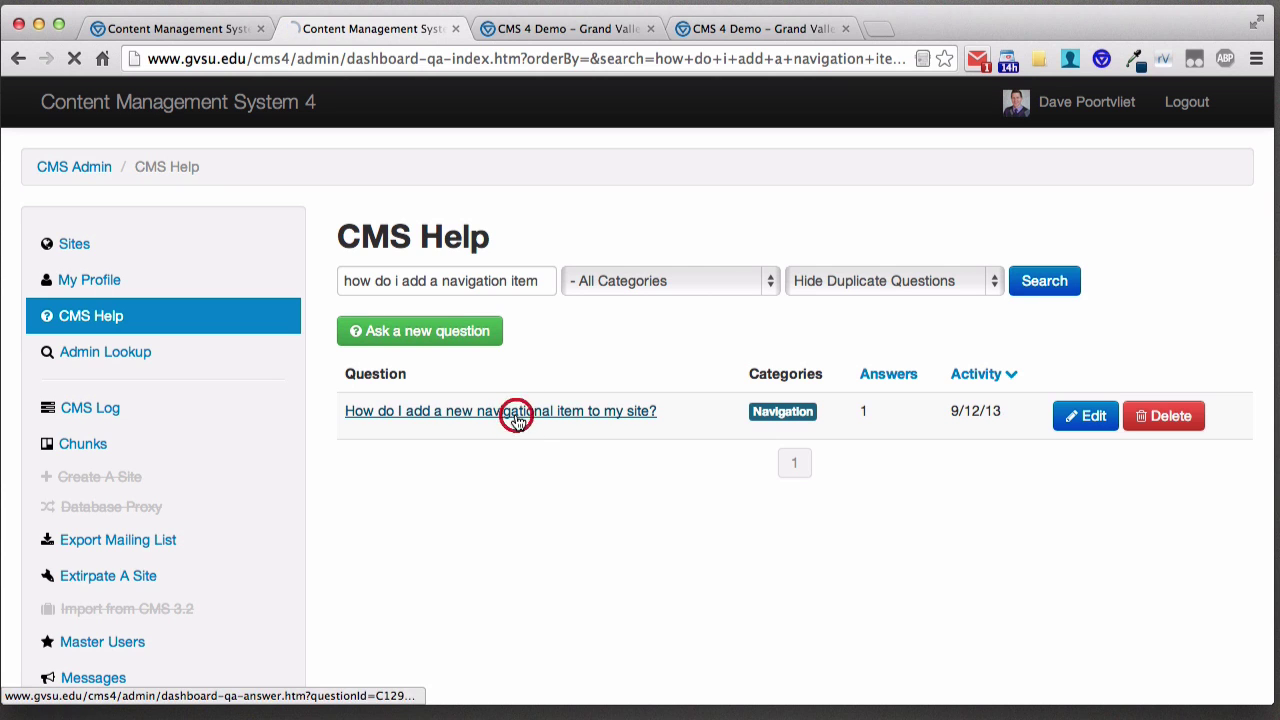
pyautogui.scroll(-2, 766, 416)
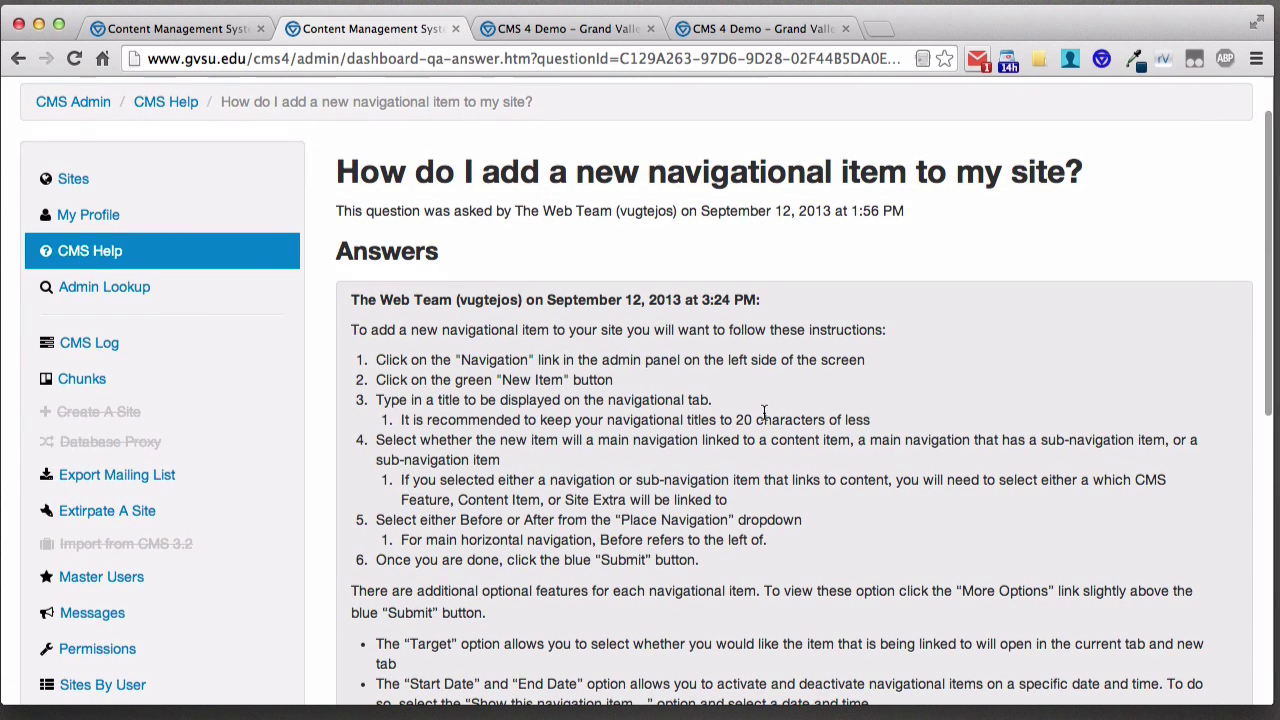
pyautogui.scroll(-2, 764, 412)
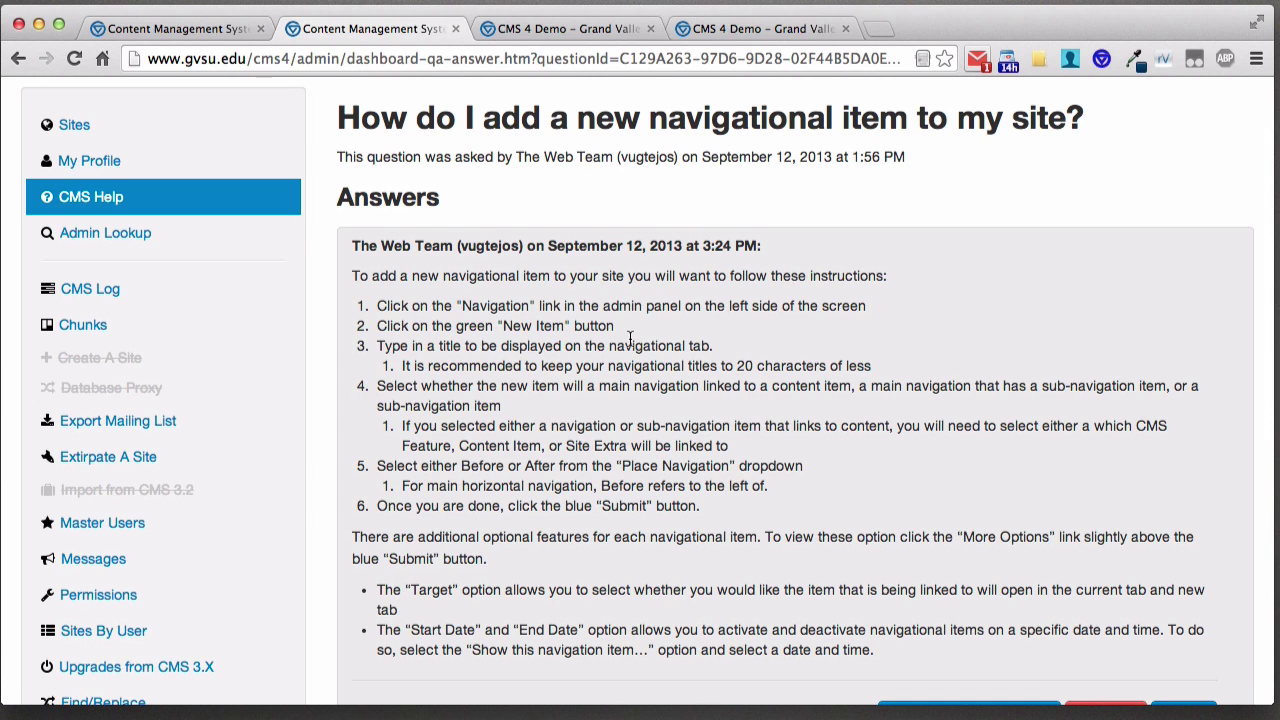
pyautogui.scroll(-3, 630, 338)
pyautogui.scroll(-1, 630, 338)
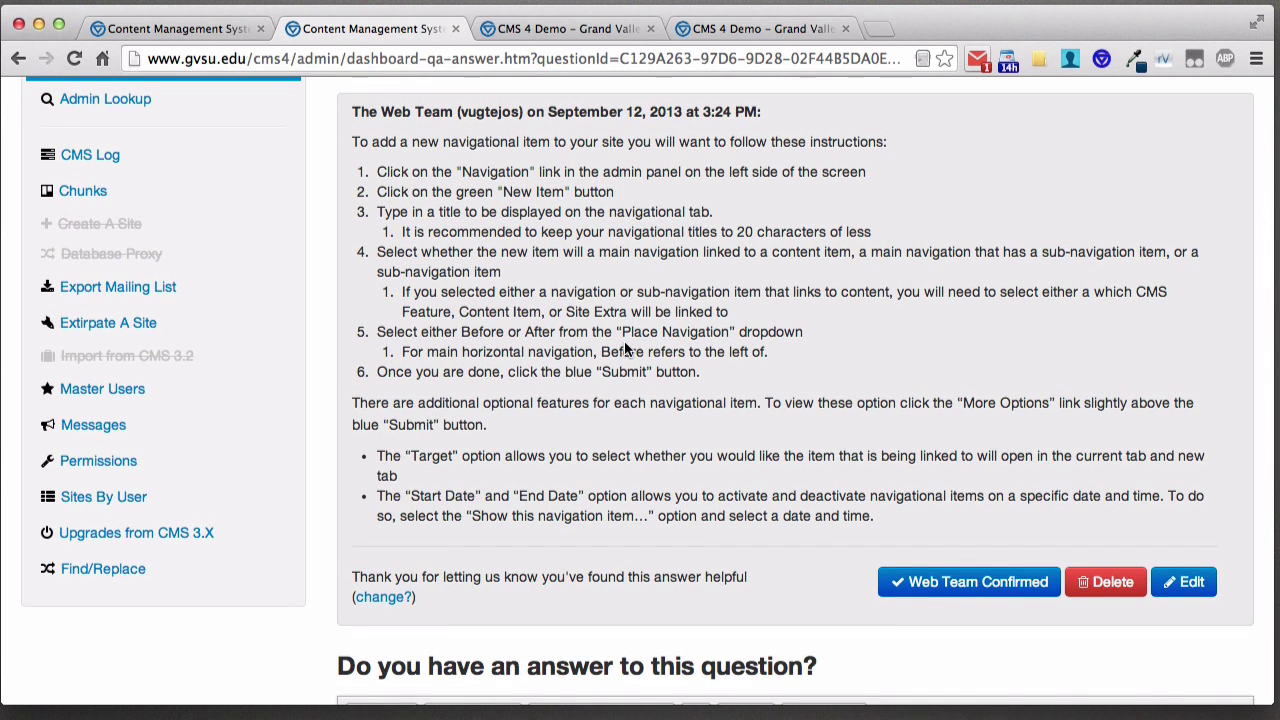
# - Clear the previous help search query and list all help questions again
pyautogui.click(18, 58)
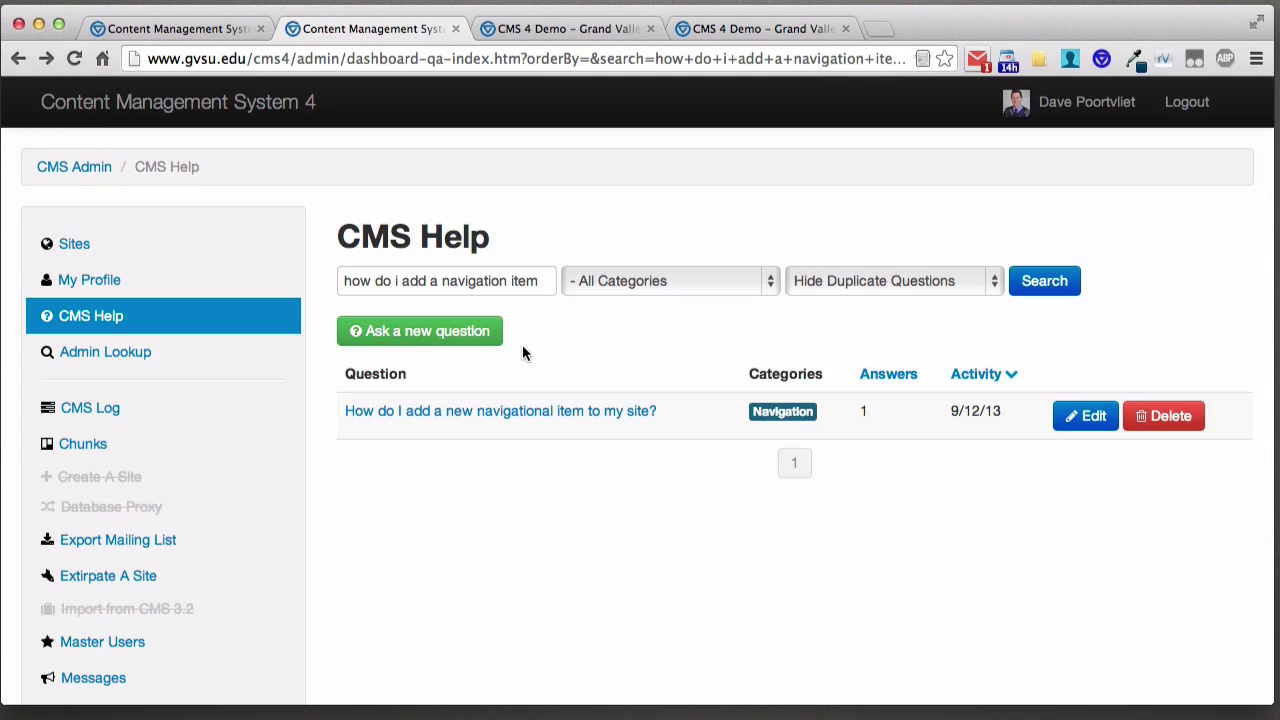
pyautogui.moveTo(542, 280); pyautogui.dragTo(277, 272)
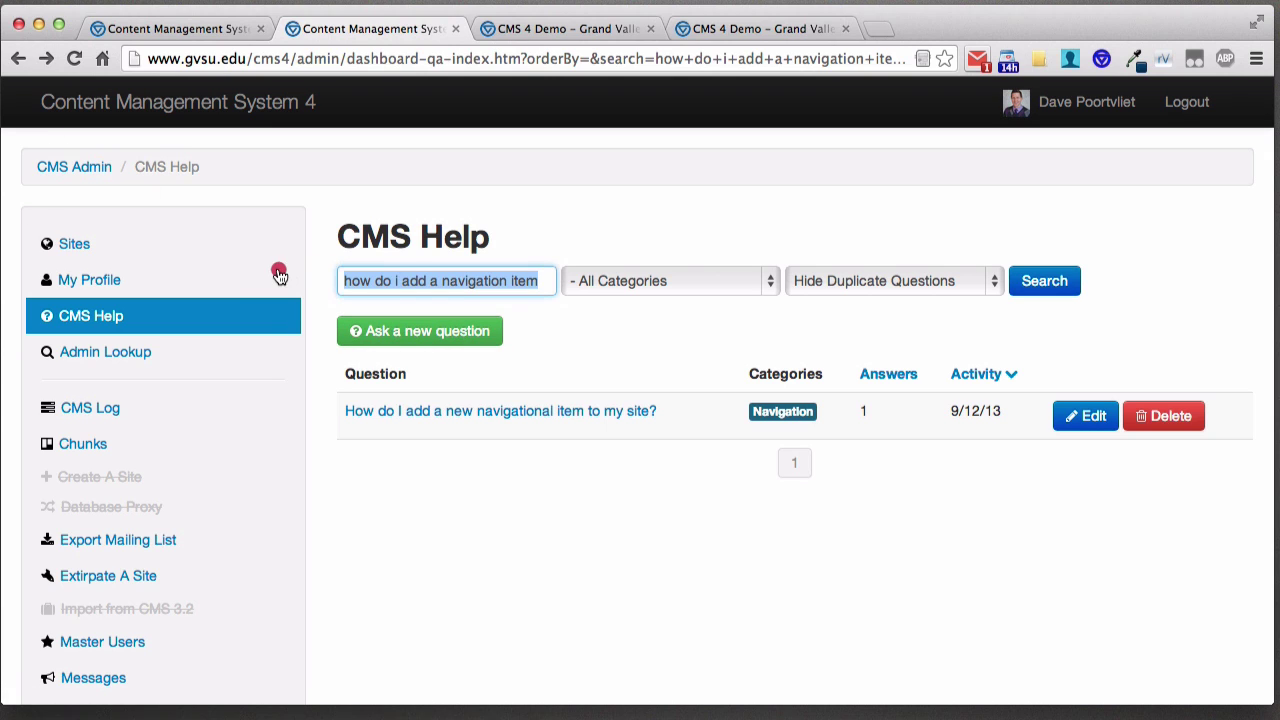
pyautogui.press('BackSpace')
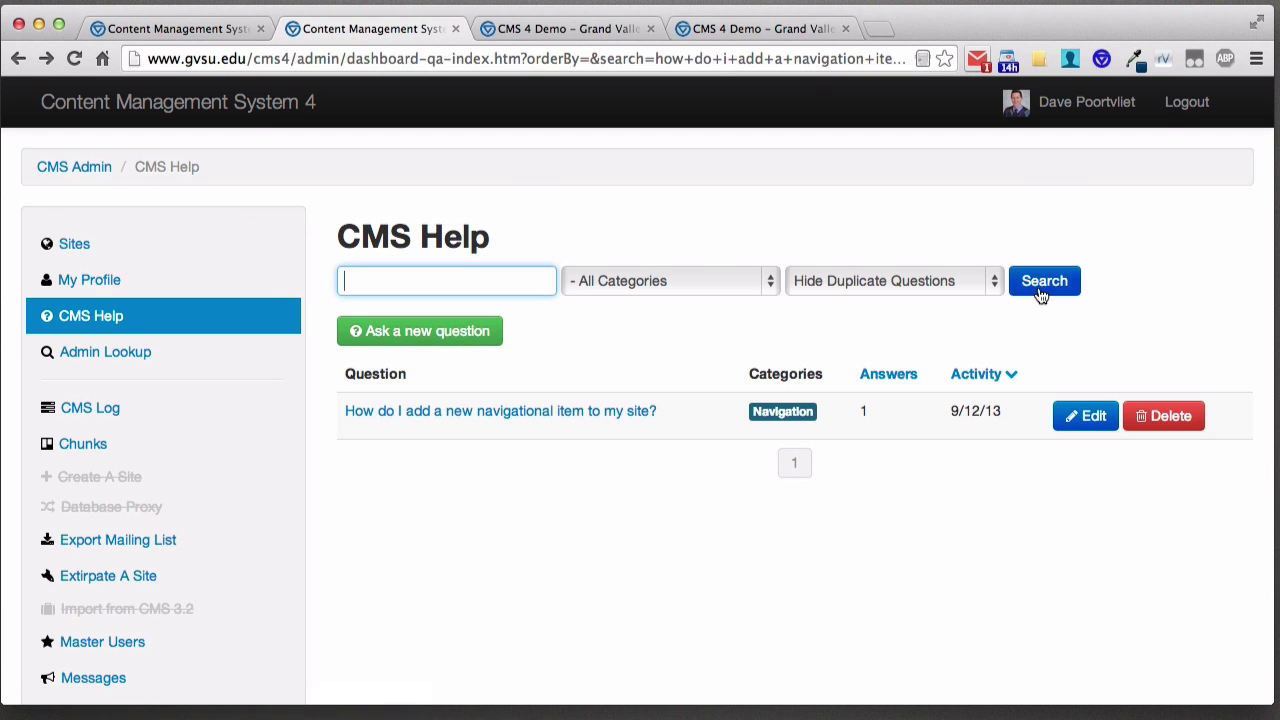
pyautogui.click(1041, 285)
# - Give the Social Media icons answer a thumbs-up and mark it Web Team Confirmed
pyautogui.click(509, 488)
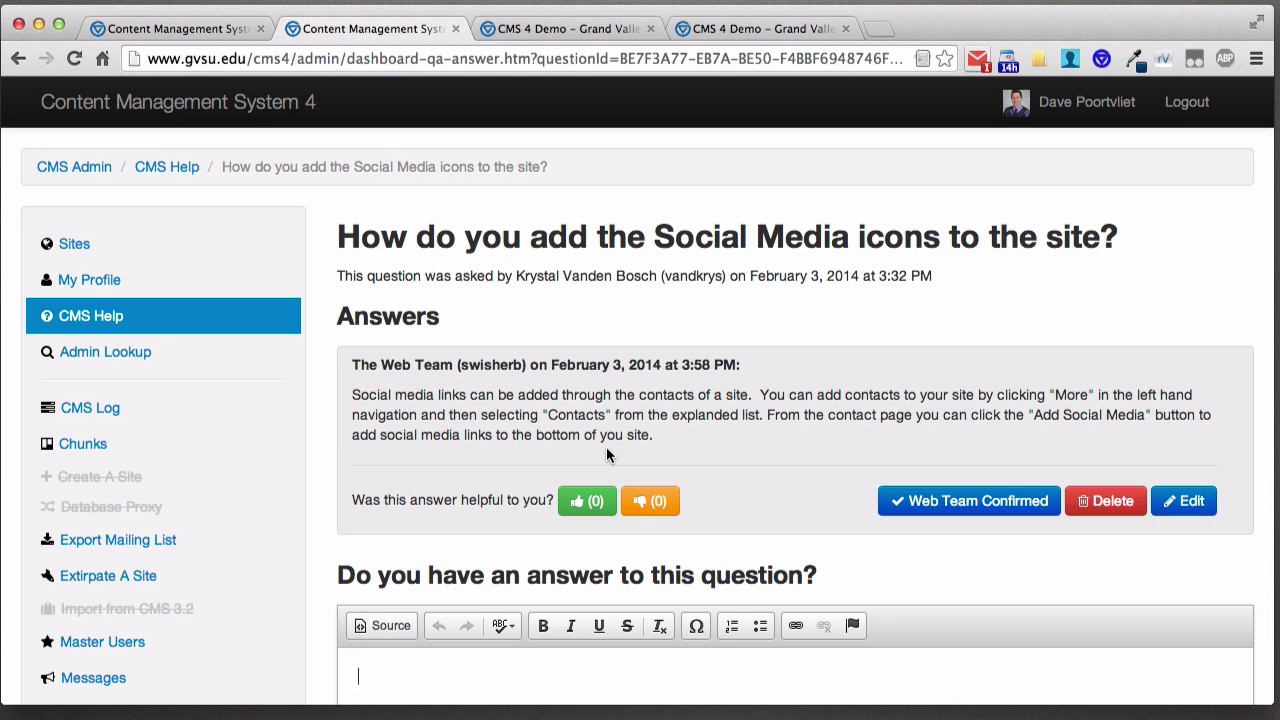
pyautogui.click(587, 500)
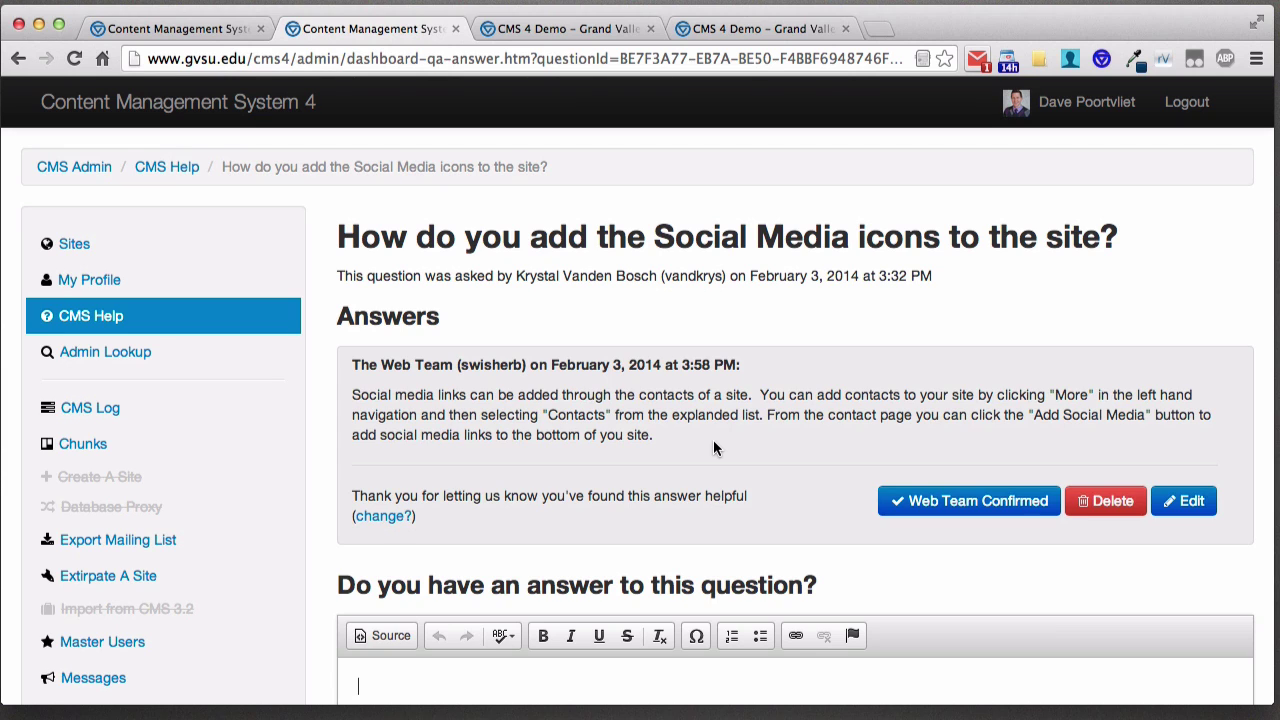
pyautogui.click(955, 500)
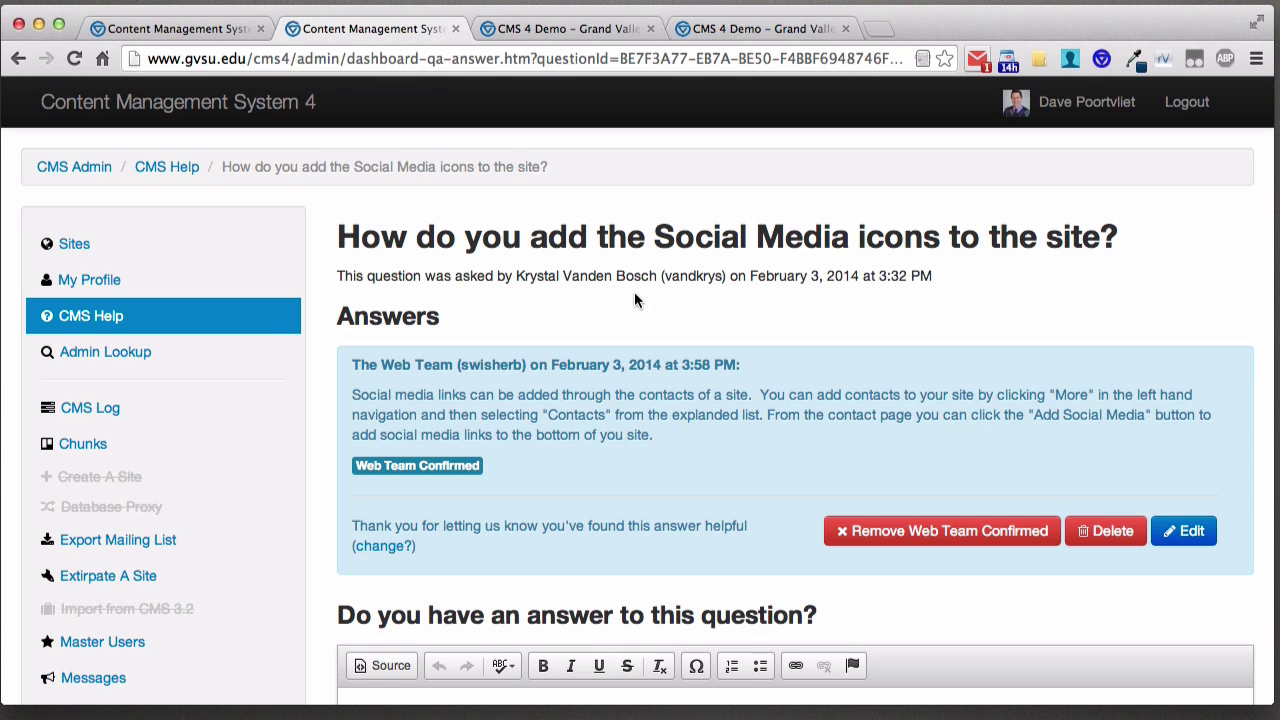
pyautogui.click(456, 30)
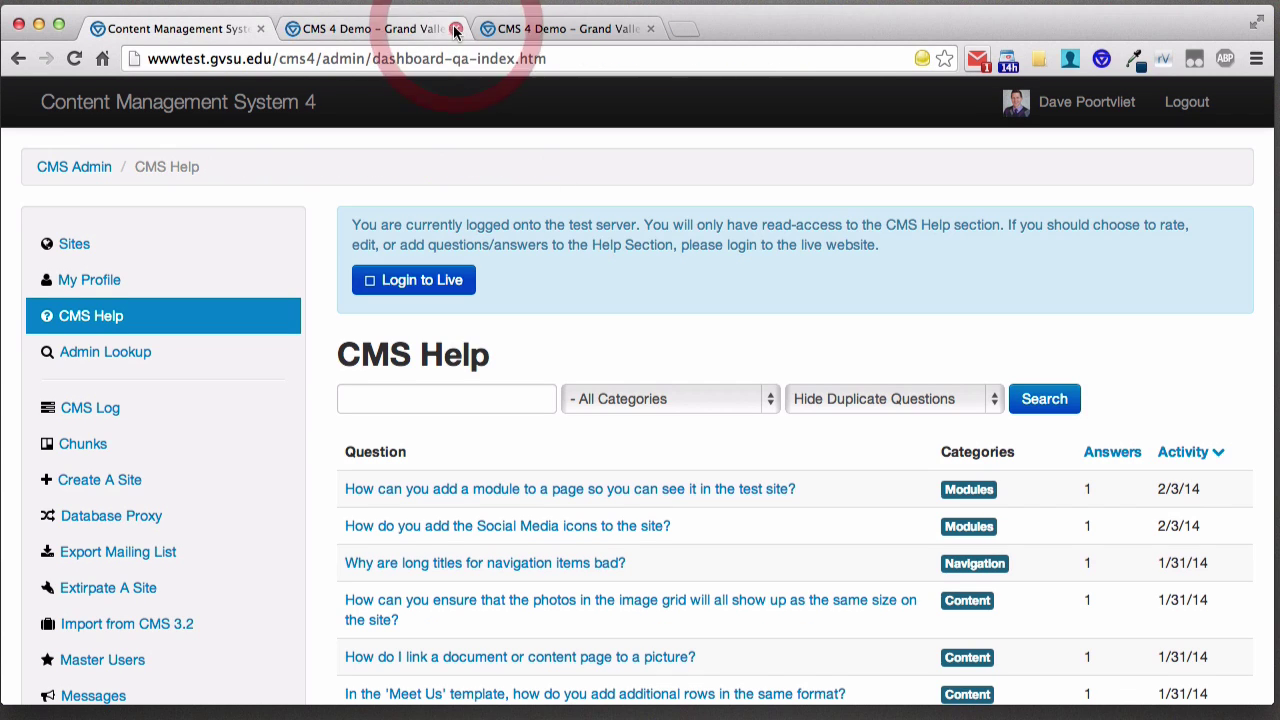
pyautogui.click(358, 30)
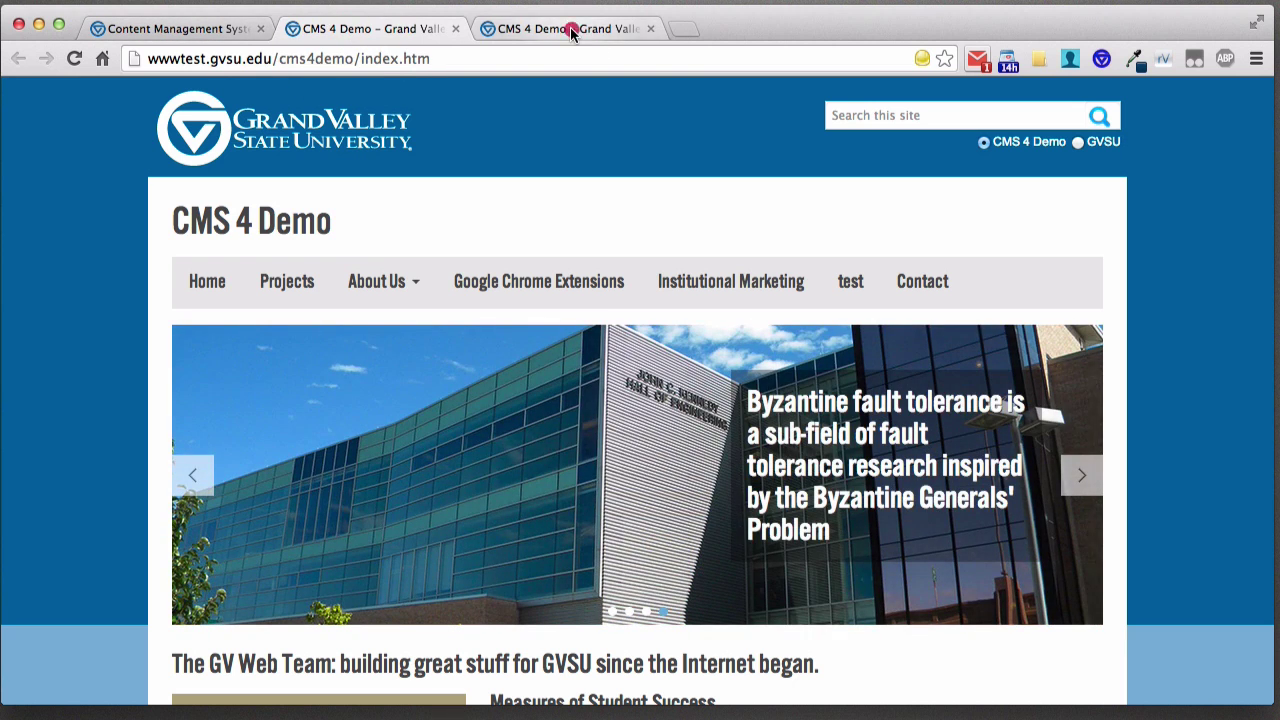
pyautogui.click(571, 28)
pyautogui.click(127, 28)
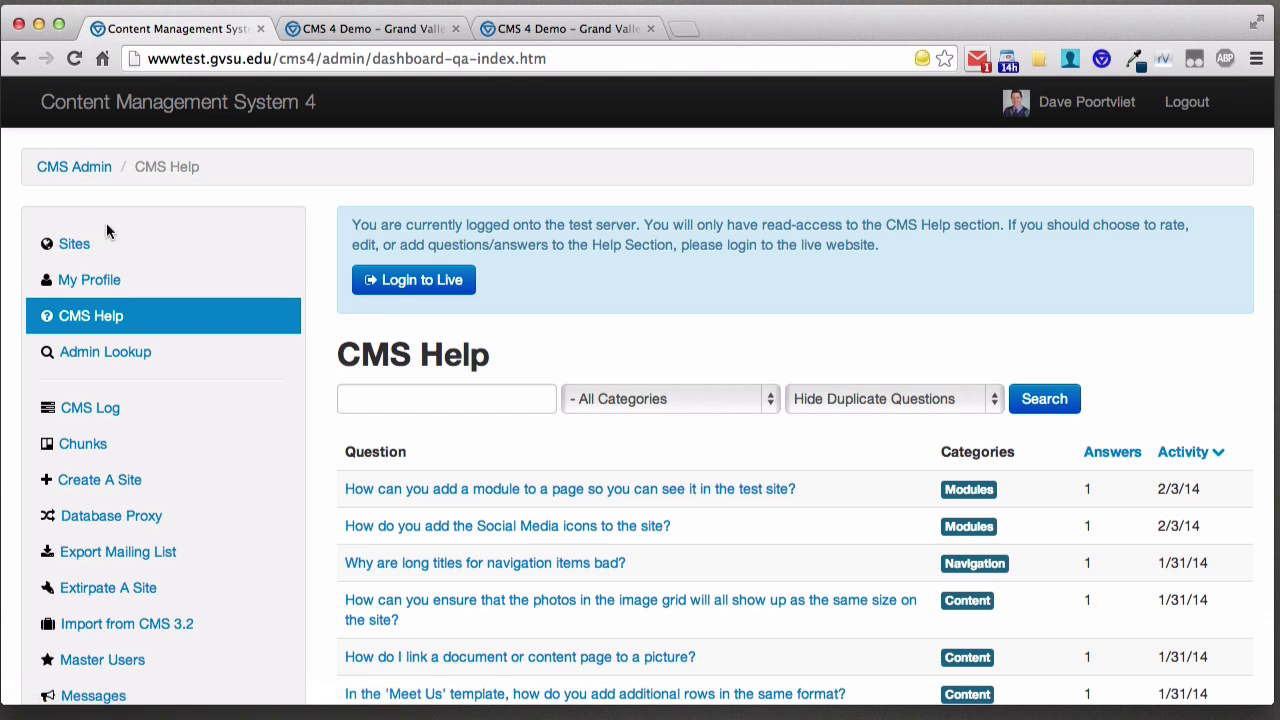
pyautogui.click(78, 246)
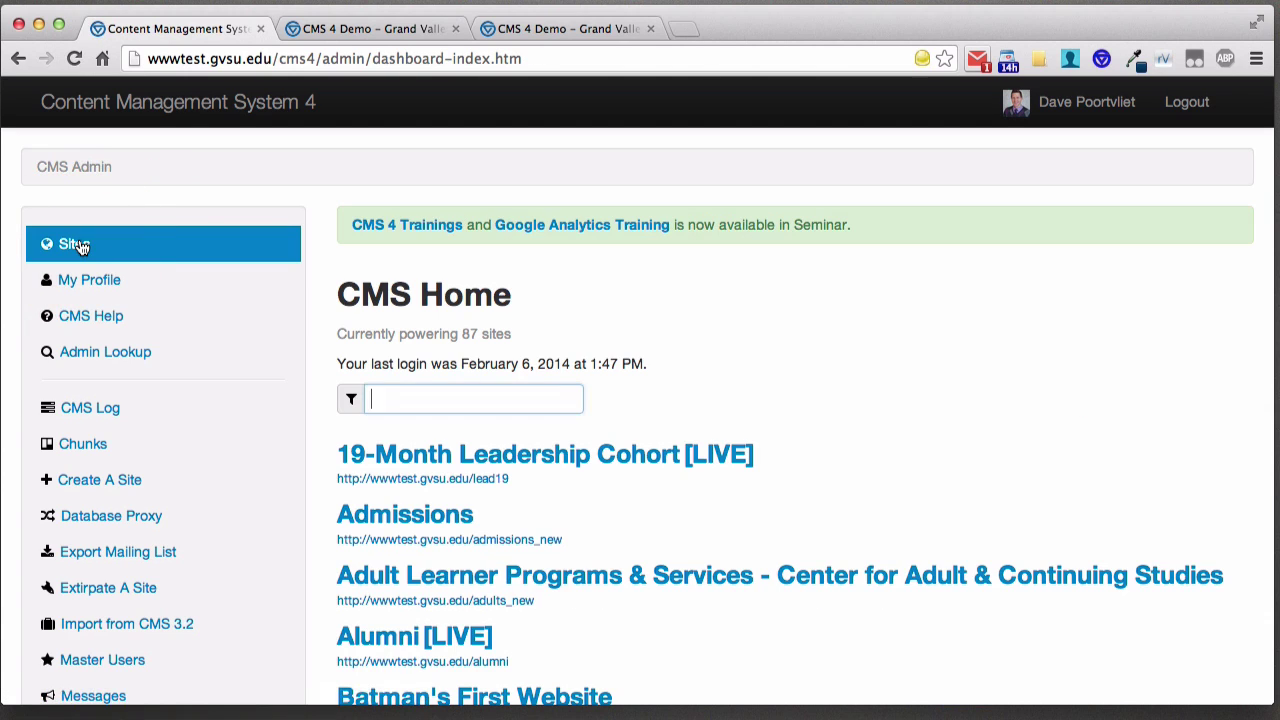
pyautogui.write('cms')
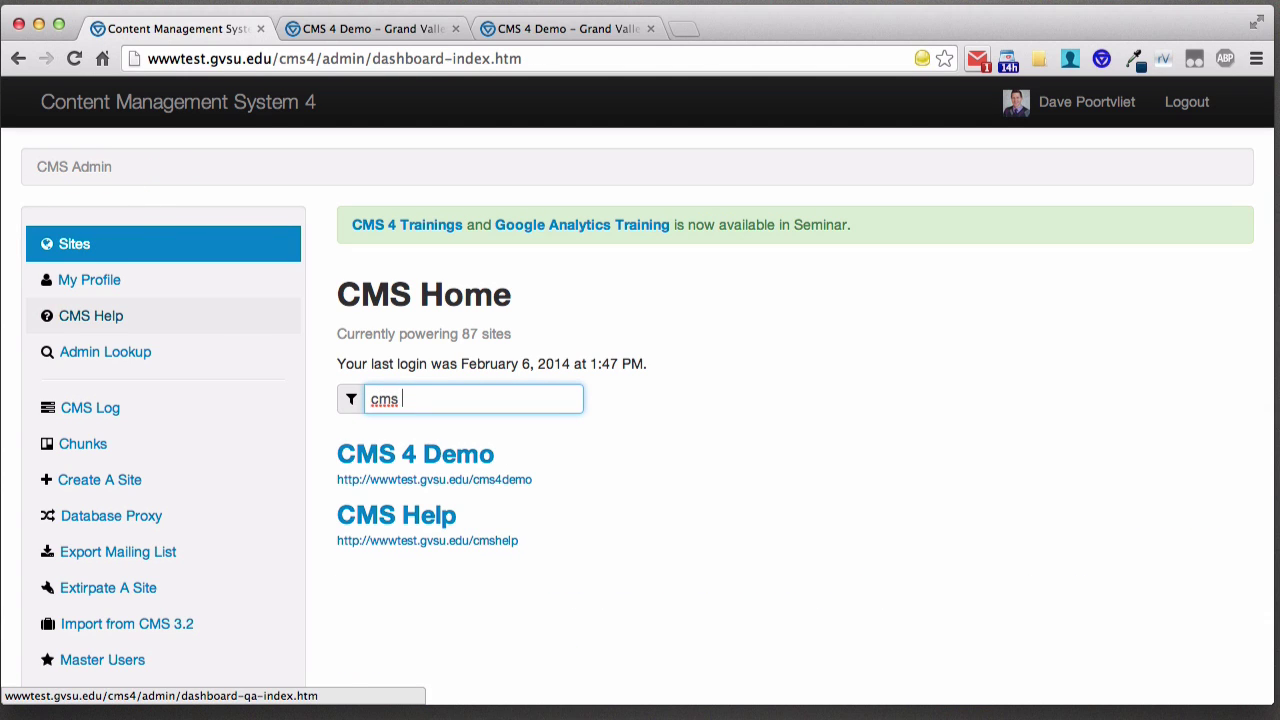
pyautogui.click(411, 462)
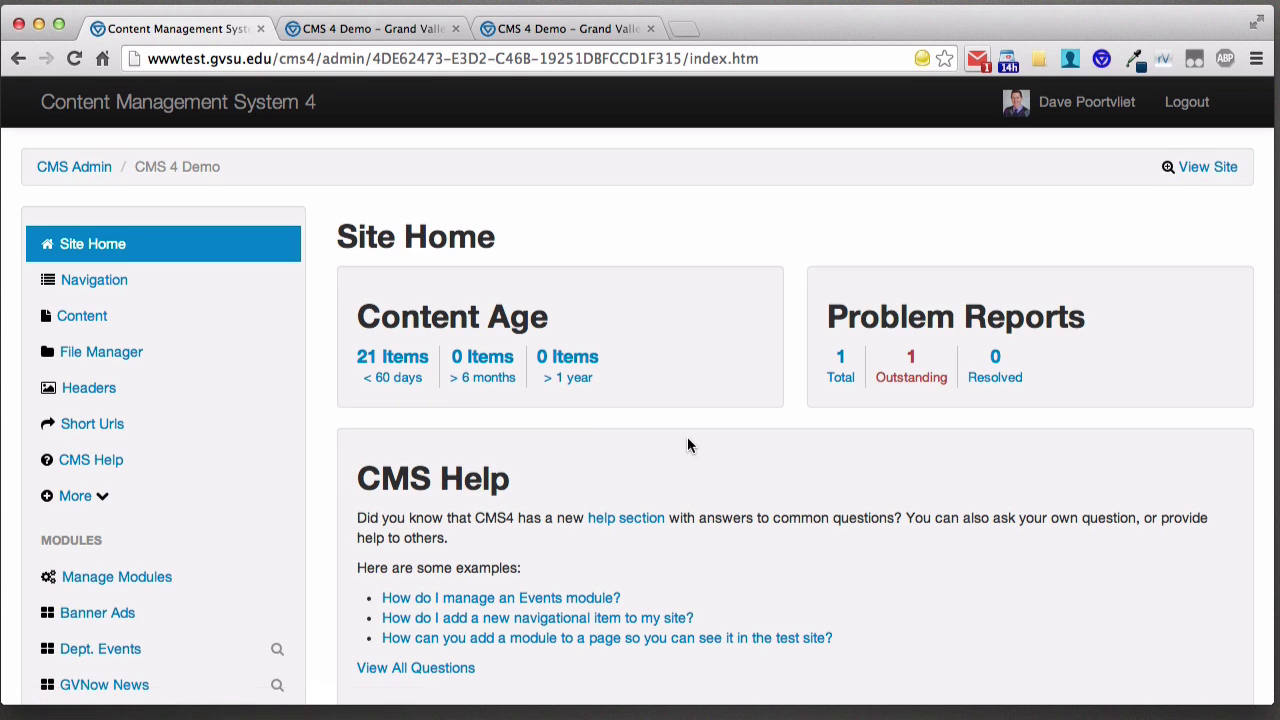
pyautogui.scroll(-2, 680, 429)
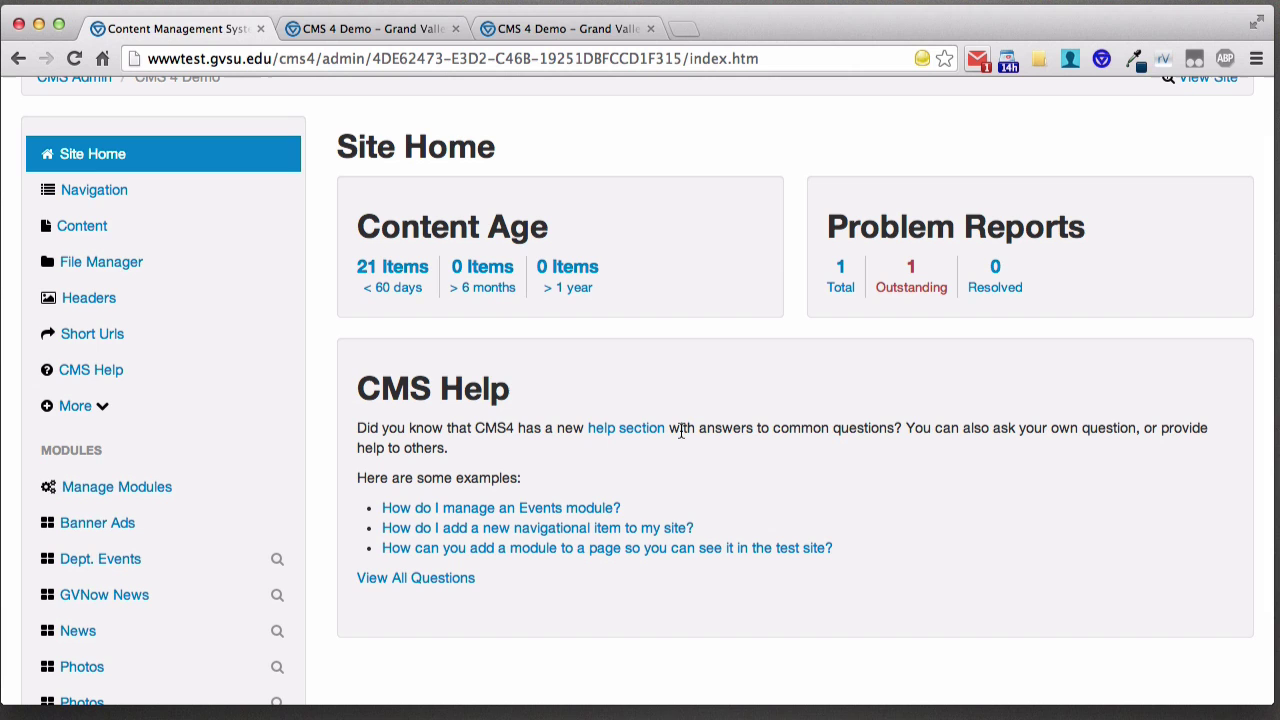
pyautogui.scroll(2, 420, 283)
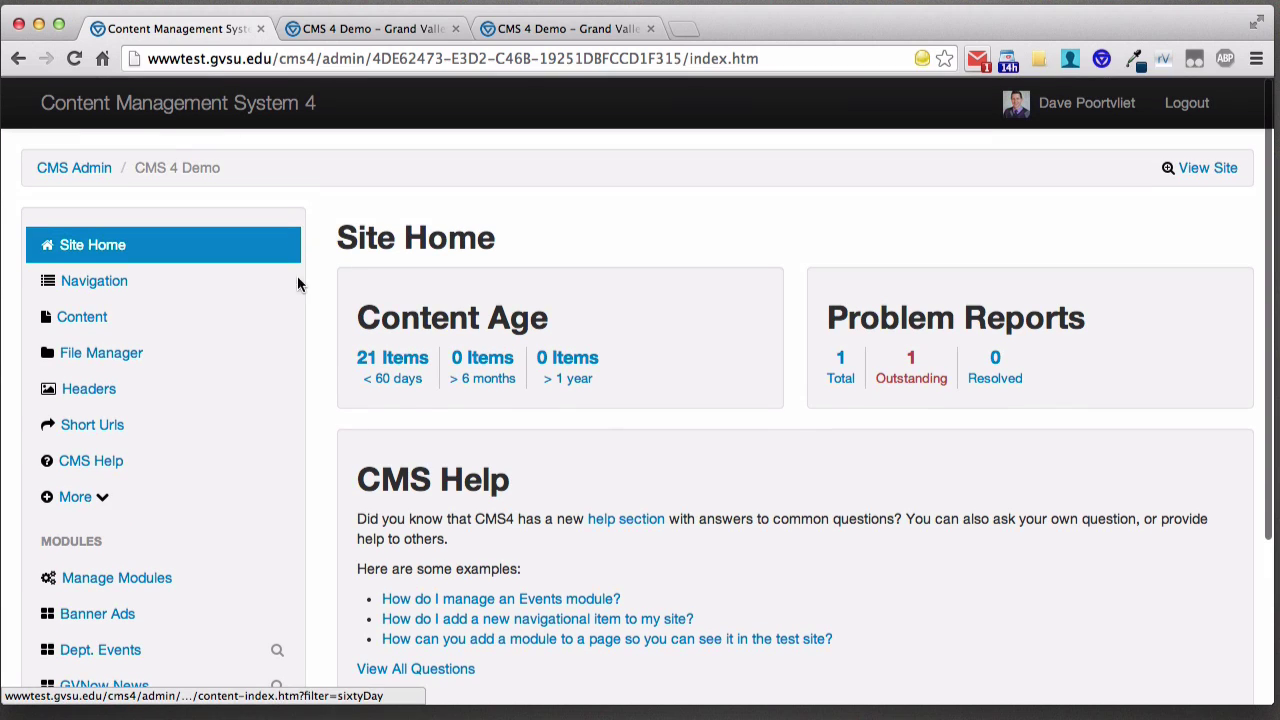
# - Open the Navigation list, check the live site's horizontal menu, then expand More in the sidebar
pyautogui.click(114, 288)
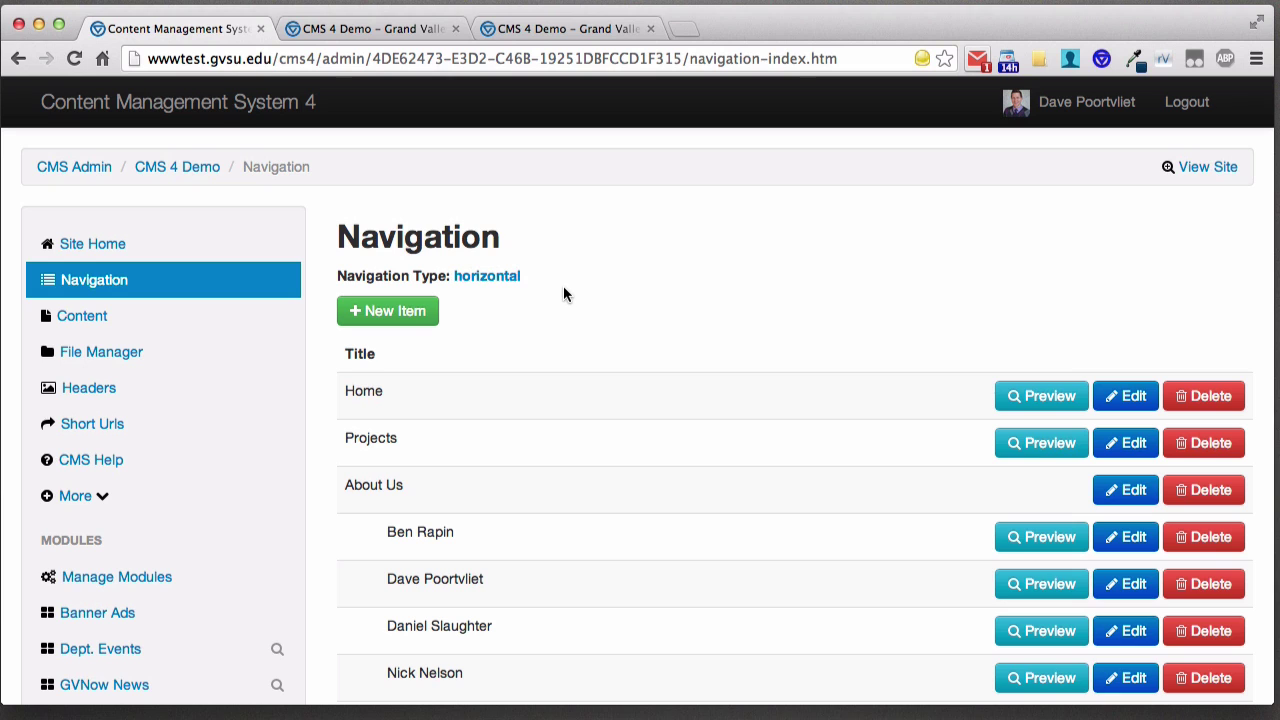
pyautogui.click(1205, 170)
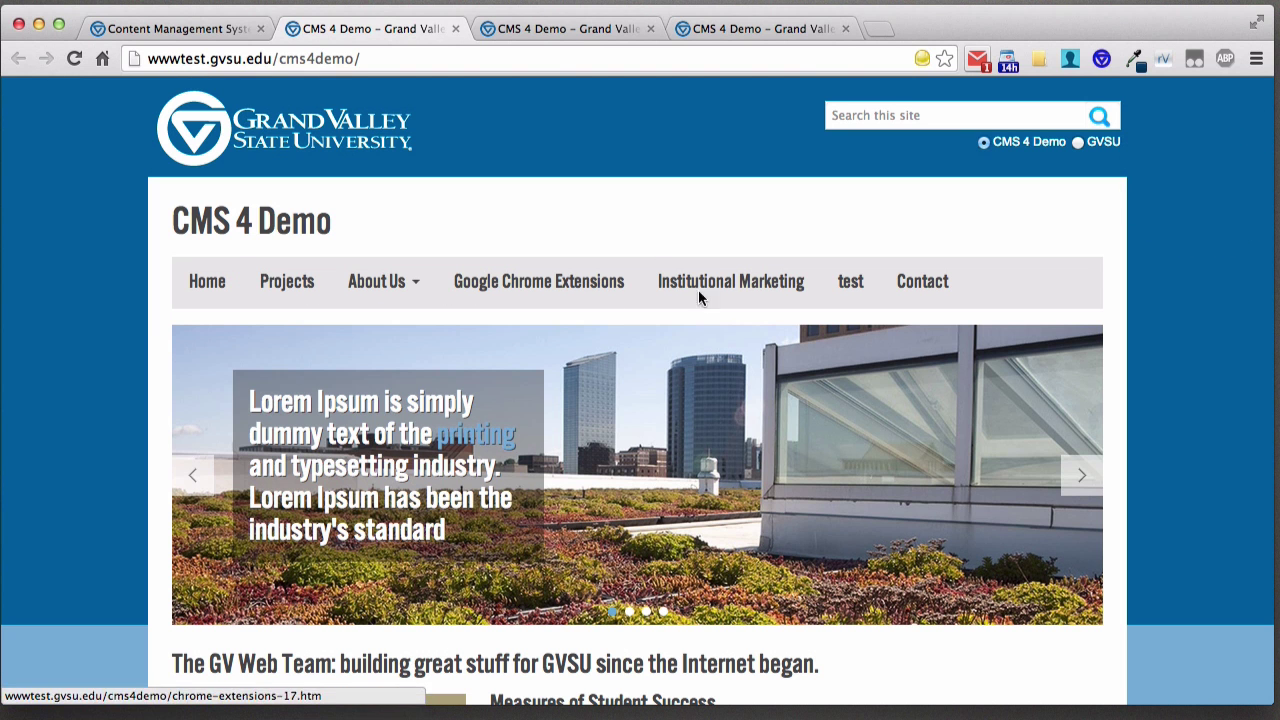
pyautogui.click(196, 36)
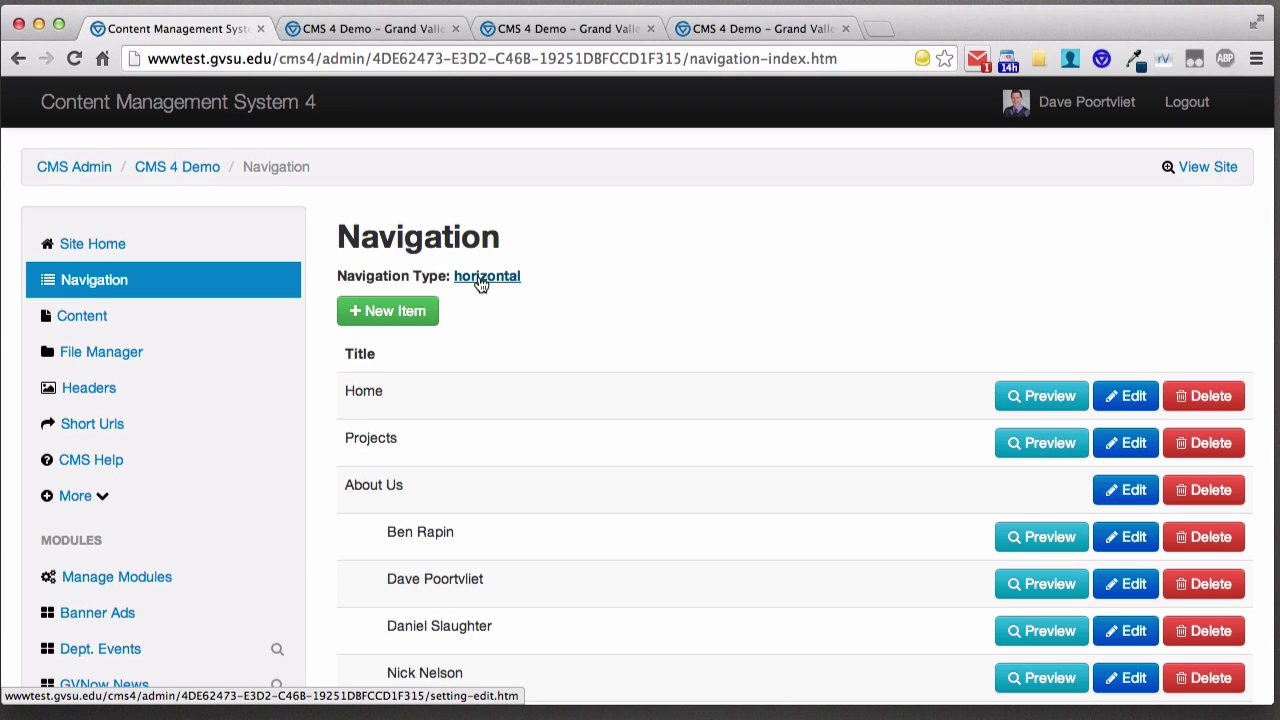
pyautogui.click(98, 500)
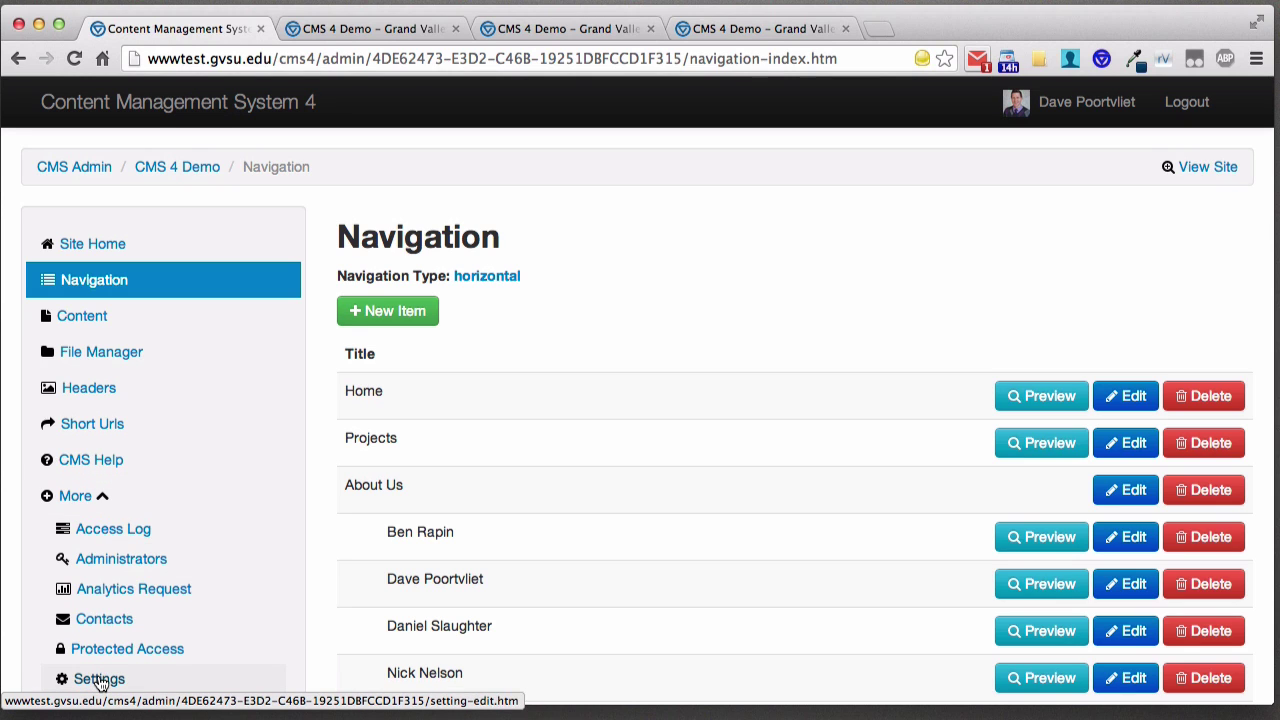
# - Switch the site's Navigation Type to Vertical in Settings
pyautogui.click(487, 286)
pyautogui.scroll(-5, 467, 294)
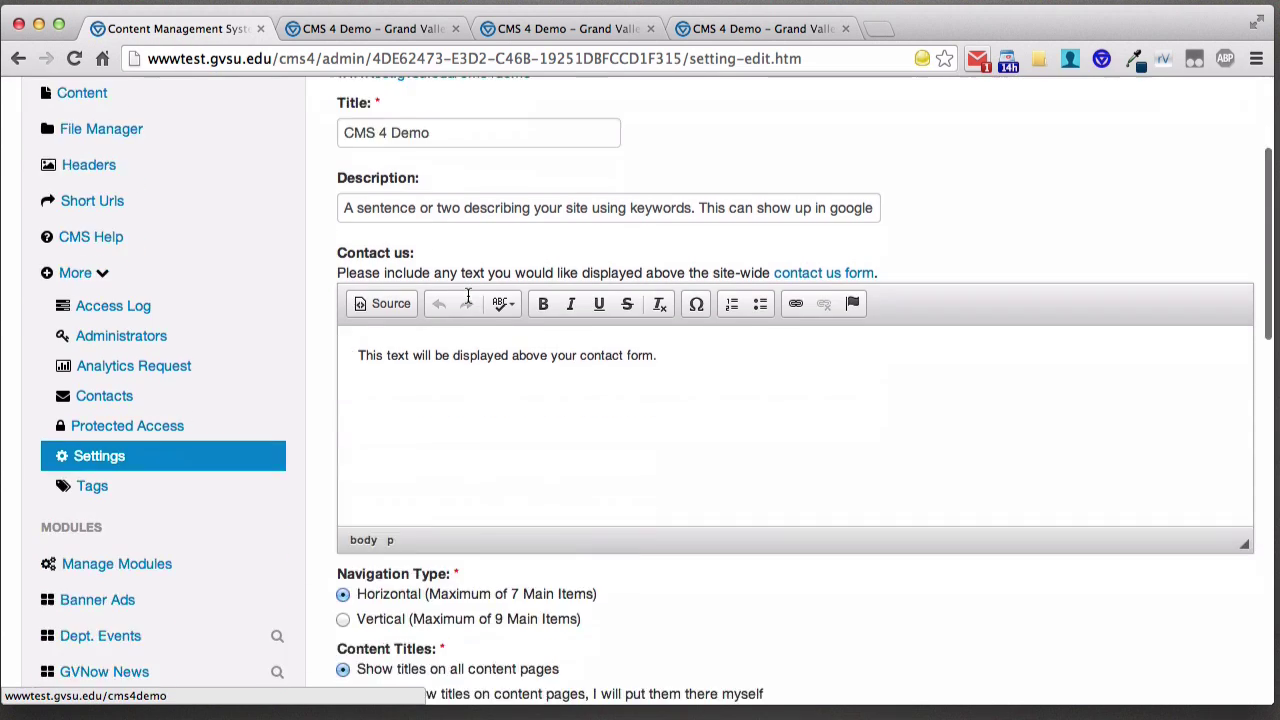
pyautogui.scroll(-1, 467, 295)
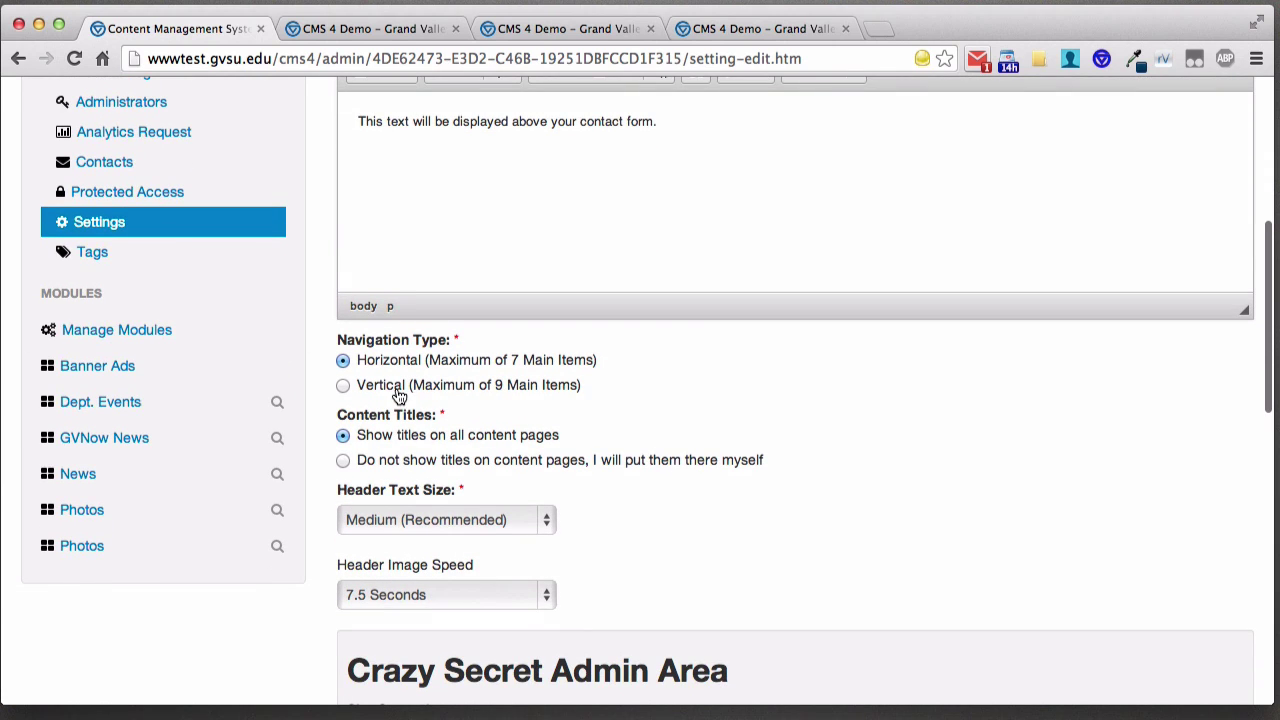
pyautogui.scroll(-1, 400, 396)
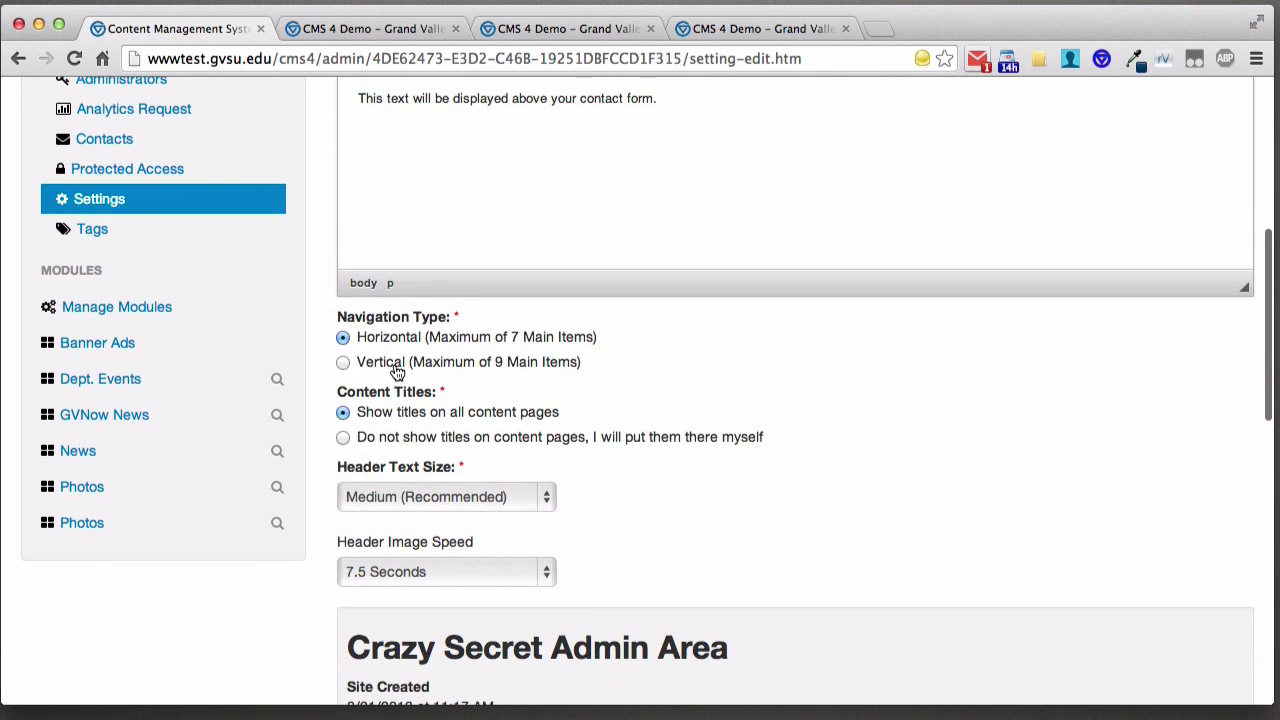
pyautogui.click(397, 371)
pyautogui.scroll(-15, 395, 368)
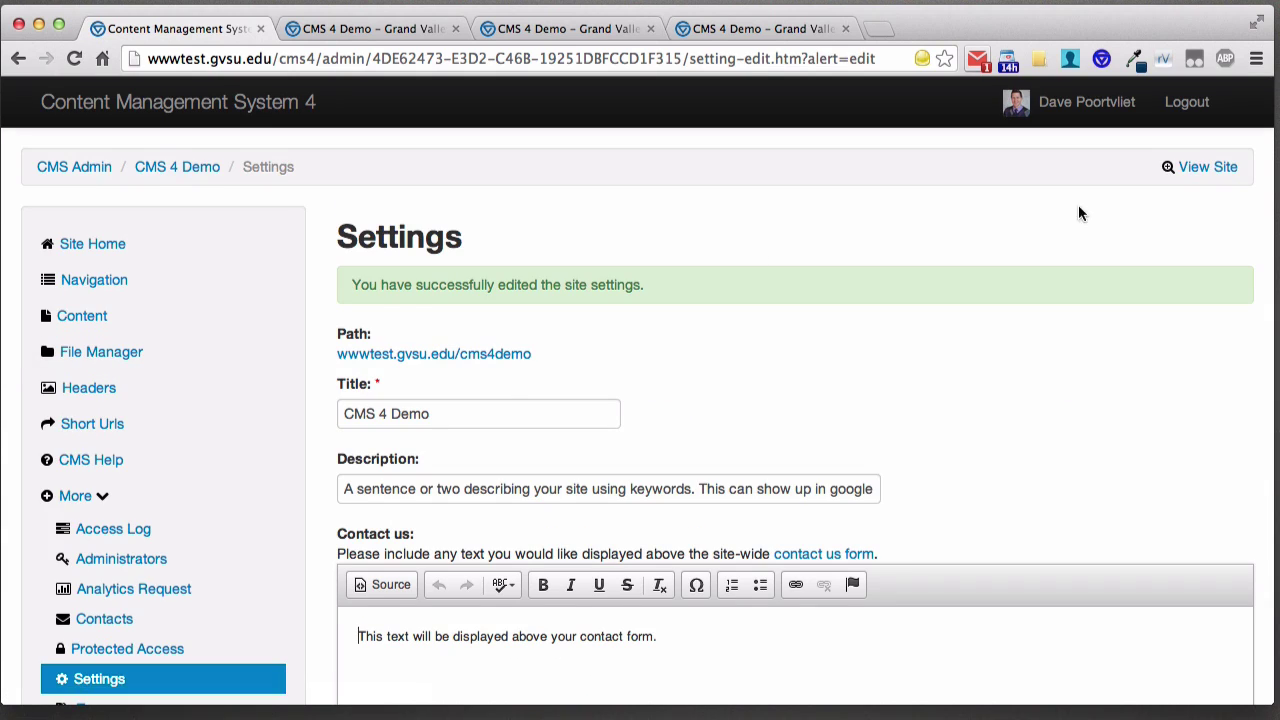
# - Preview the vertical navigation on the live site, opening and closing the About Us submenu
pyautogui.click(1190, 167)
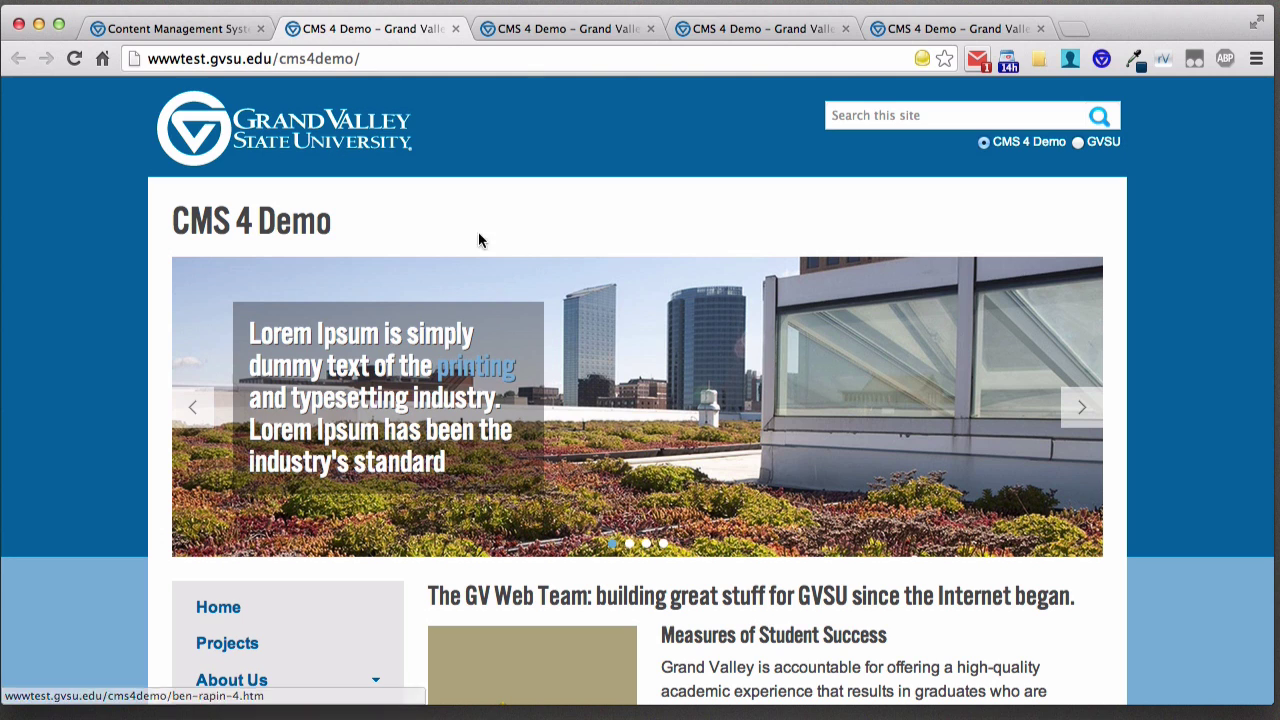
pyautogui.scroll(-5, 551, 243)
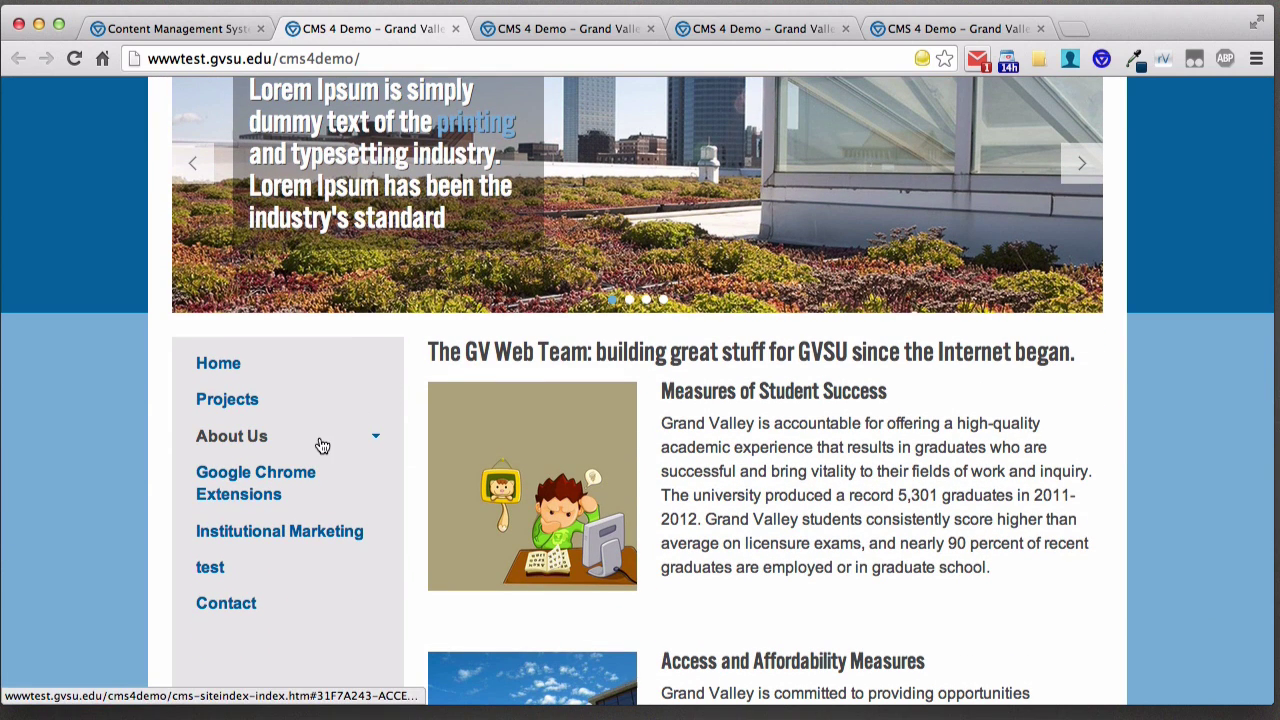
pyautogui.click(320, 440)
pyautogui.click(320, 440)
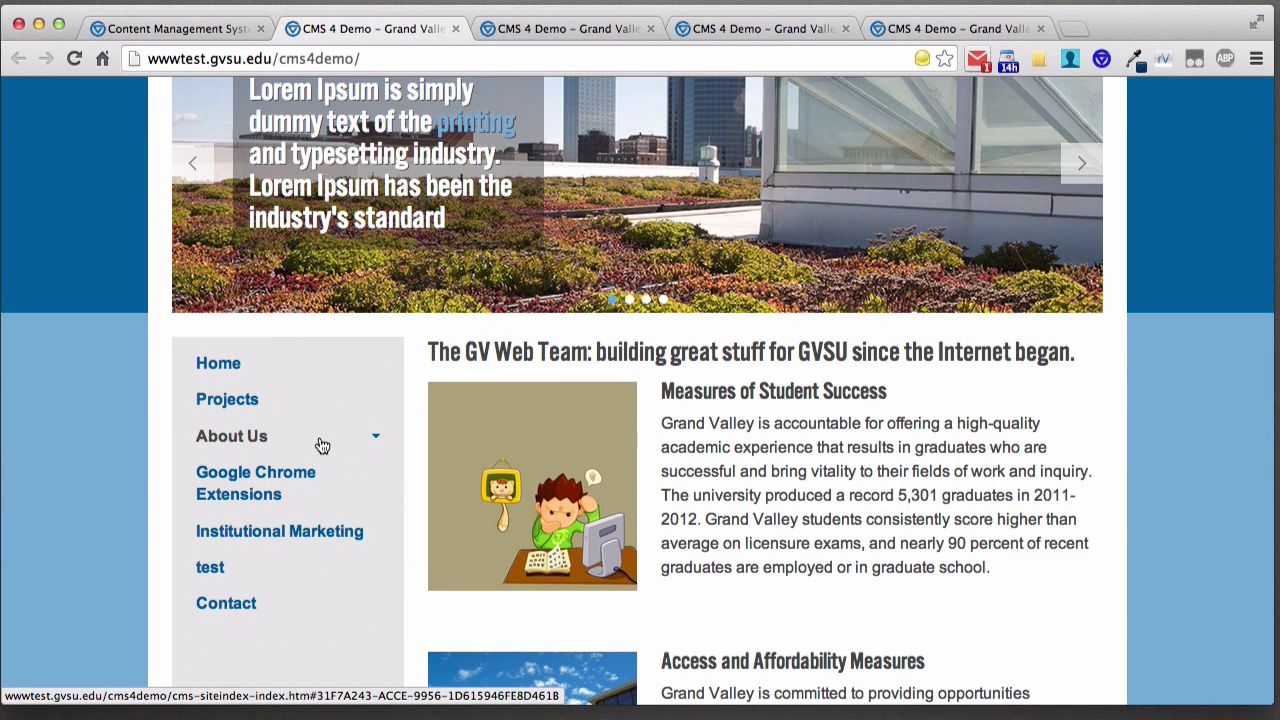
# - Set the Navigation Type back to Horizontal and submit the site settings
pyautogui.click(199, 27)
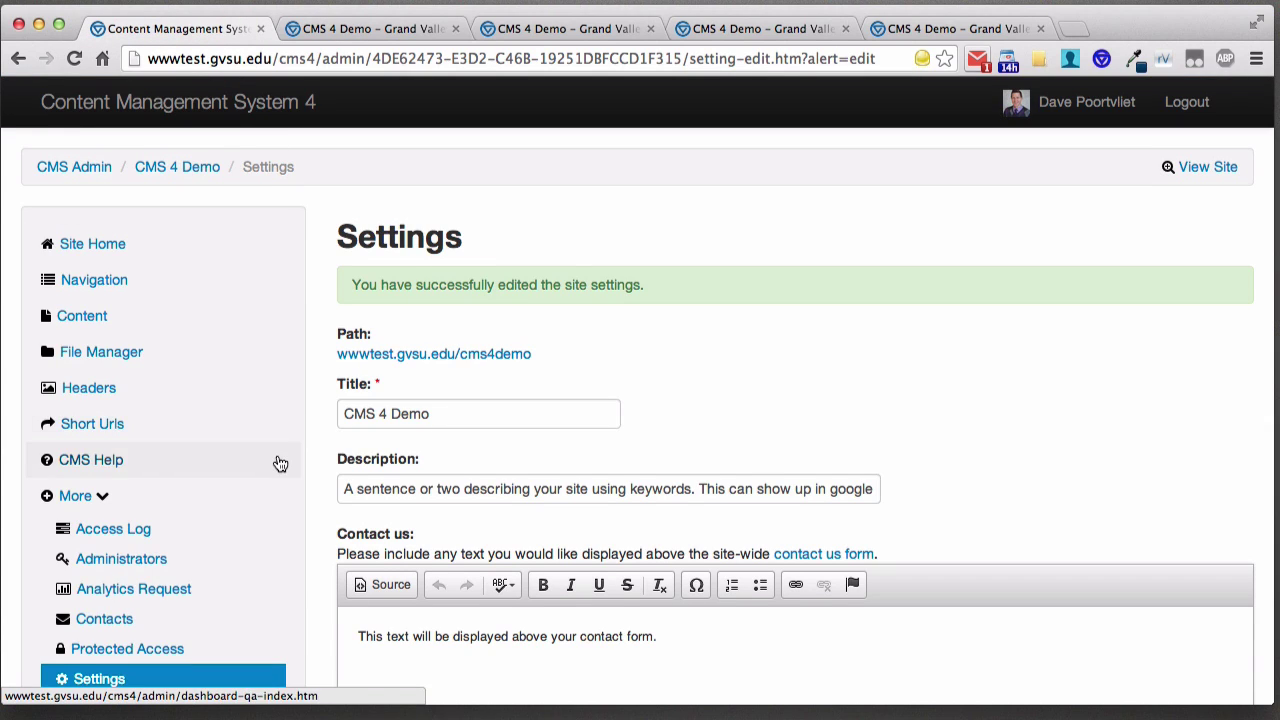
pyautogui.scroll(-5, 280, 460)
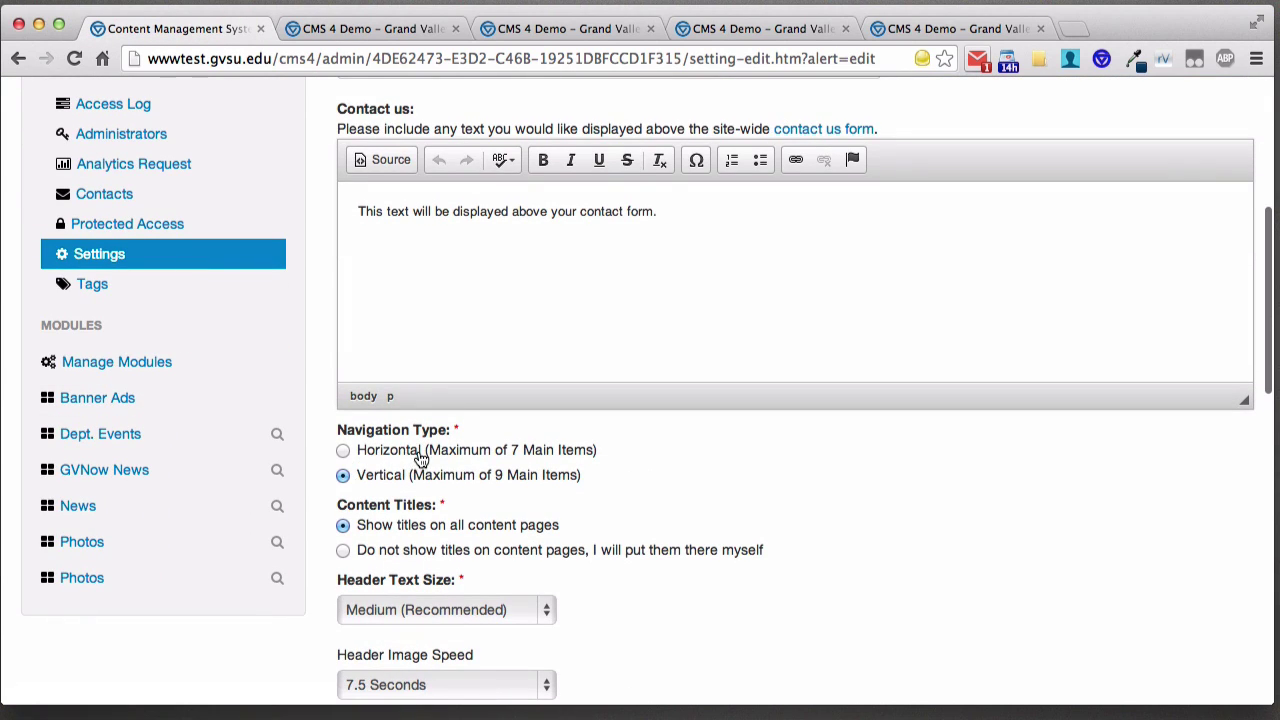
pyautogui.click(418, 455)
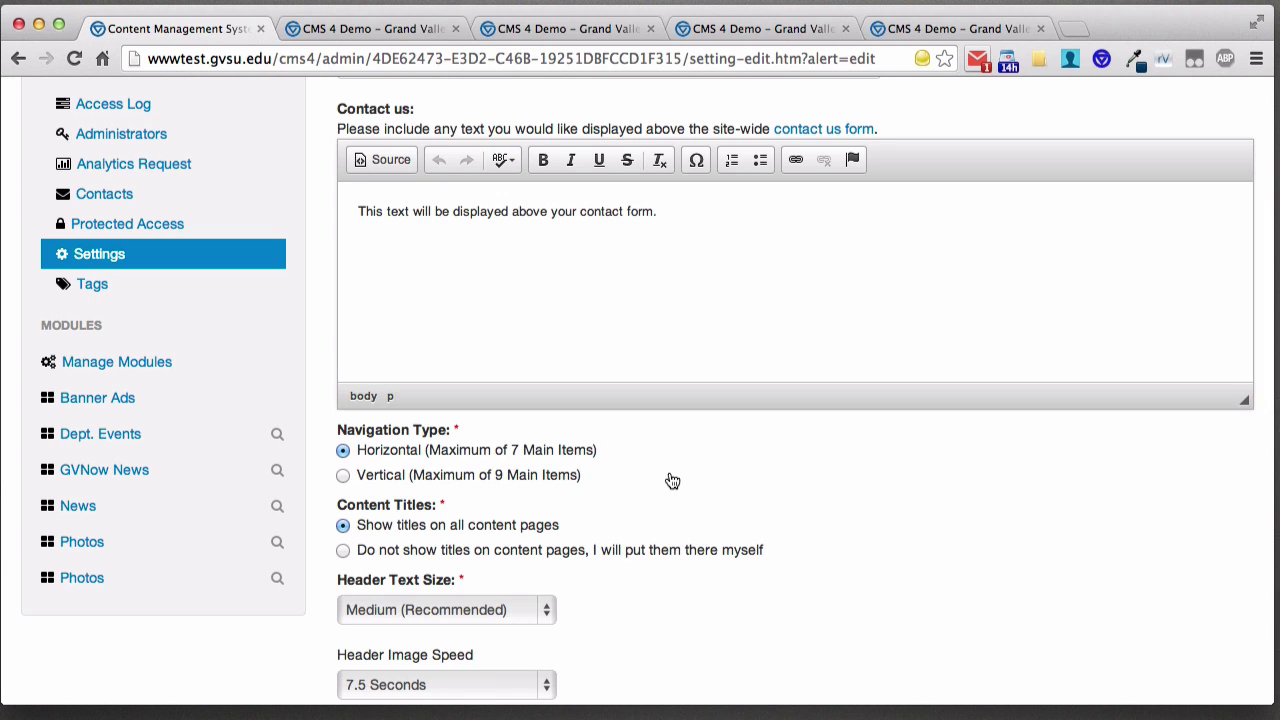
pyautogui.press('Tab')
pyautogui.scroll(-3, 653, 458)
pyautogui.scroll(-10, 651, 458)
pyautogui.click(371, 598)
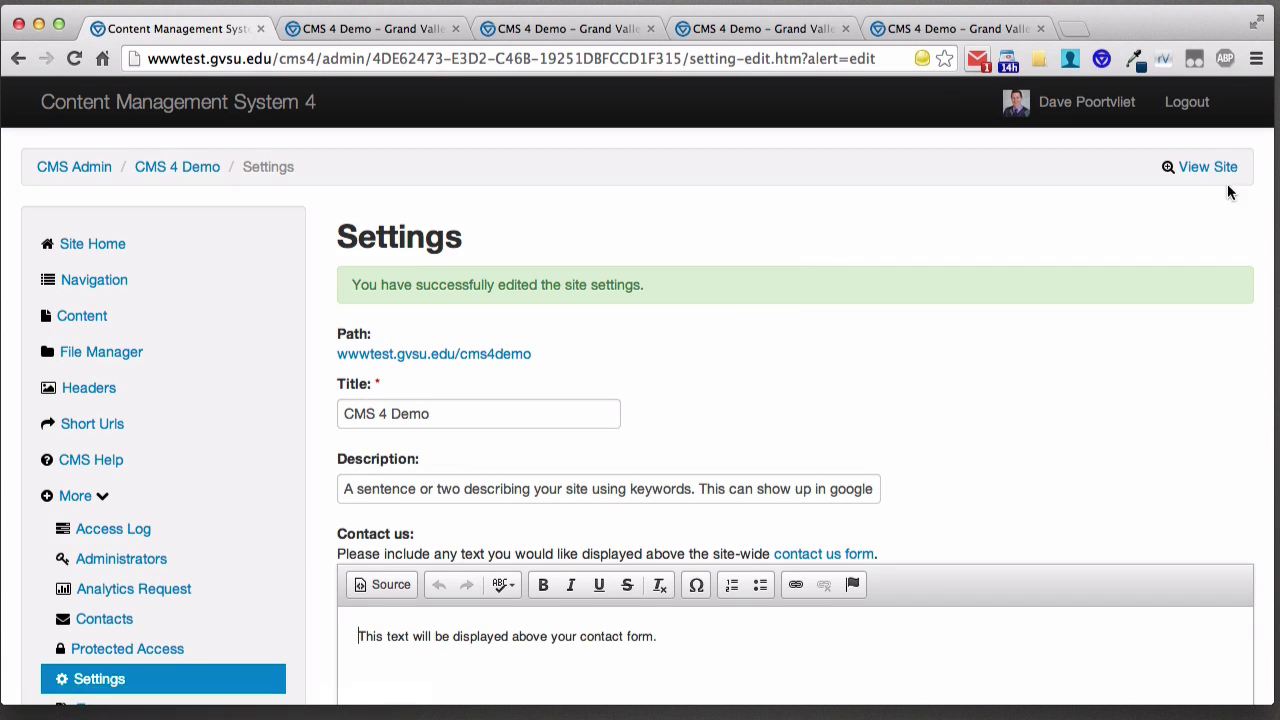
# - Check the live site's horizontal menu and About Us dropdown, then return to the saved Settings page
pyautogui.click(1222, 168)
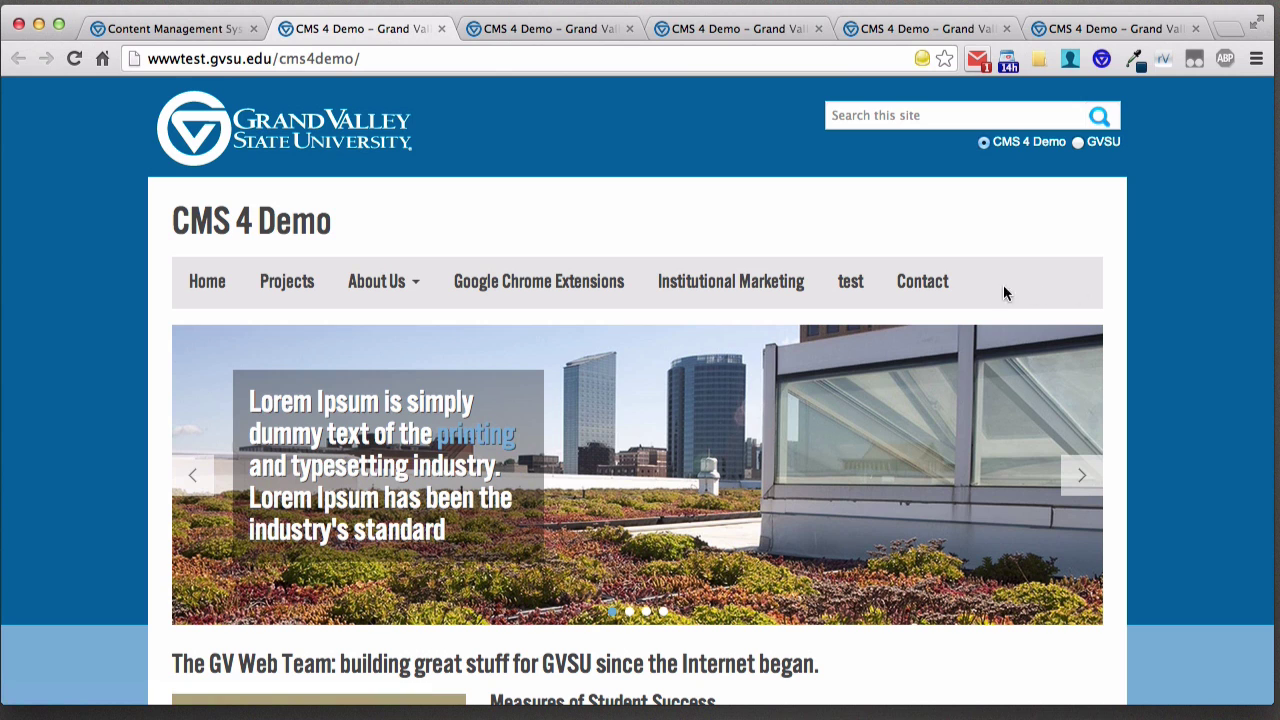
pyautogui.click(407, 282)
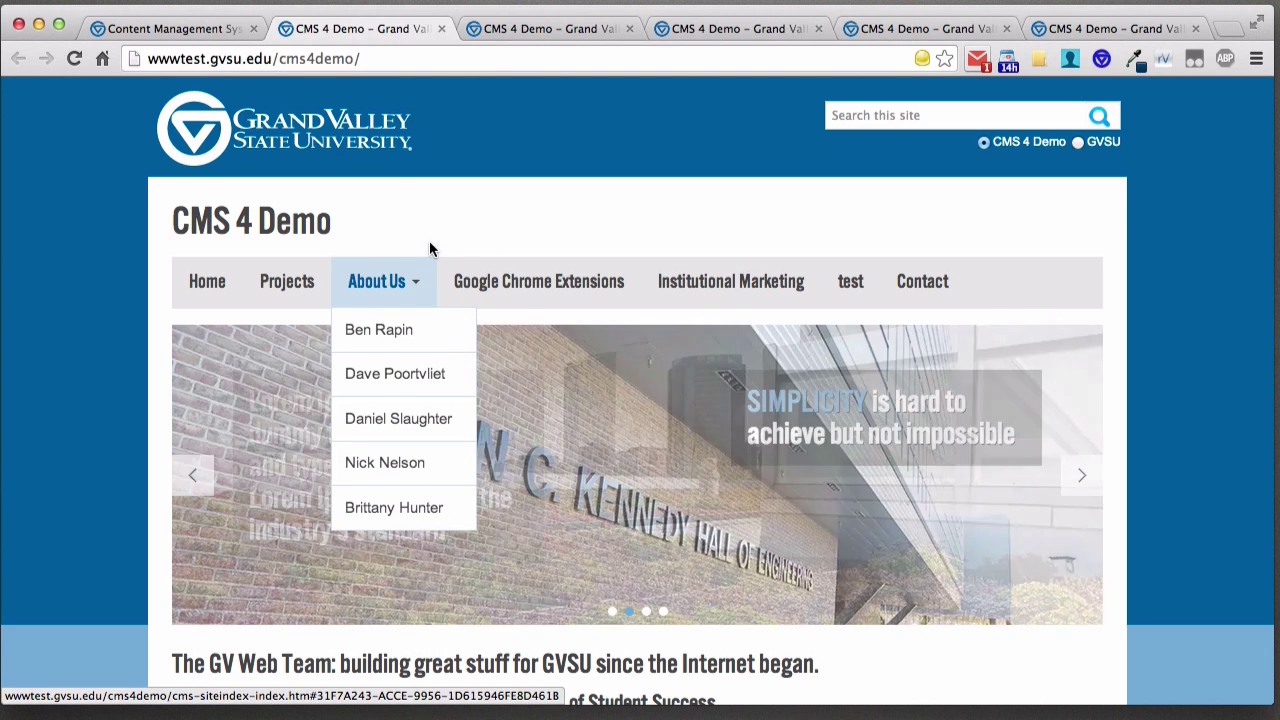
pyautogui.click(140, 29)
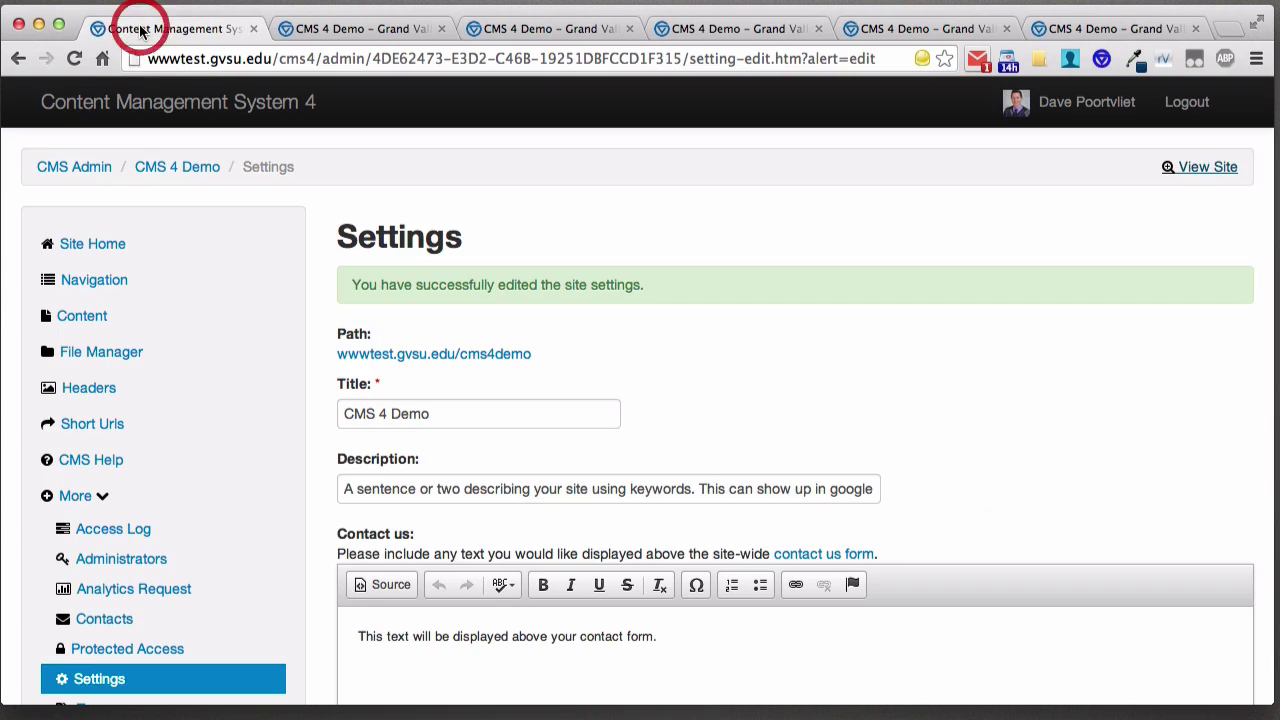
pyautogui.scroll(-5, 400, 415)
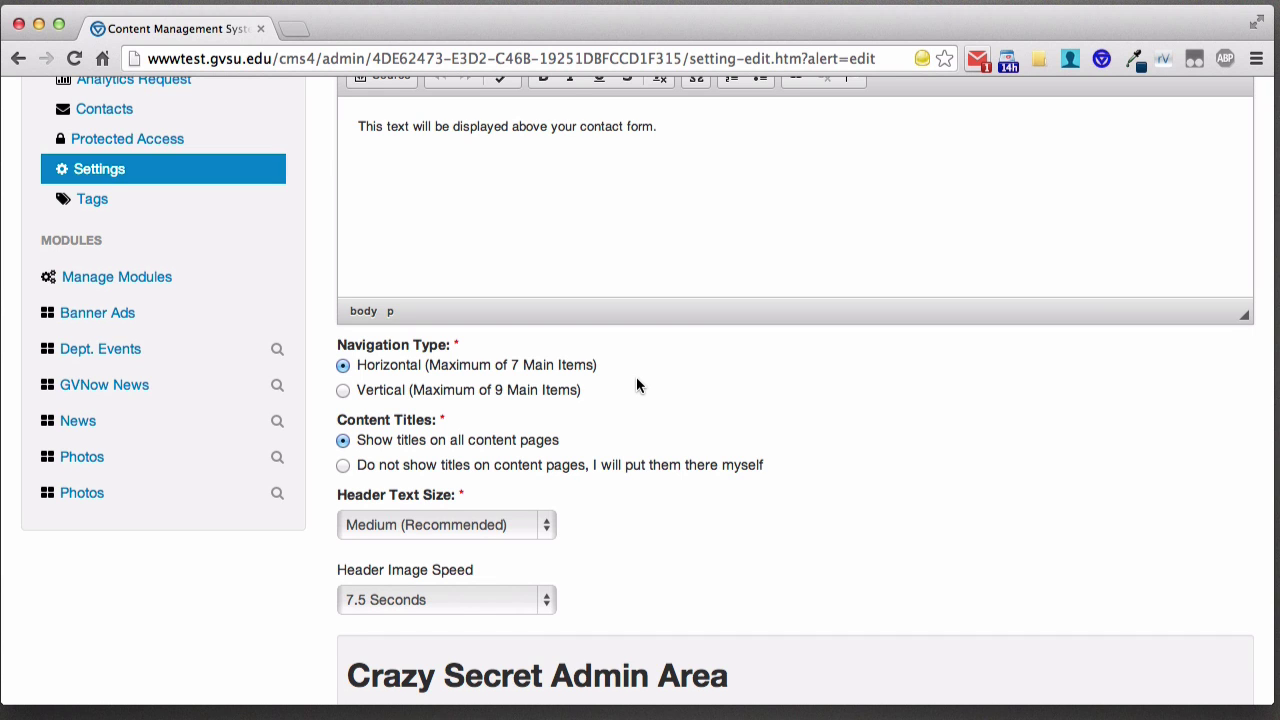
pyautogui.scroll(10, 605, 380)
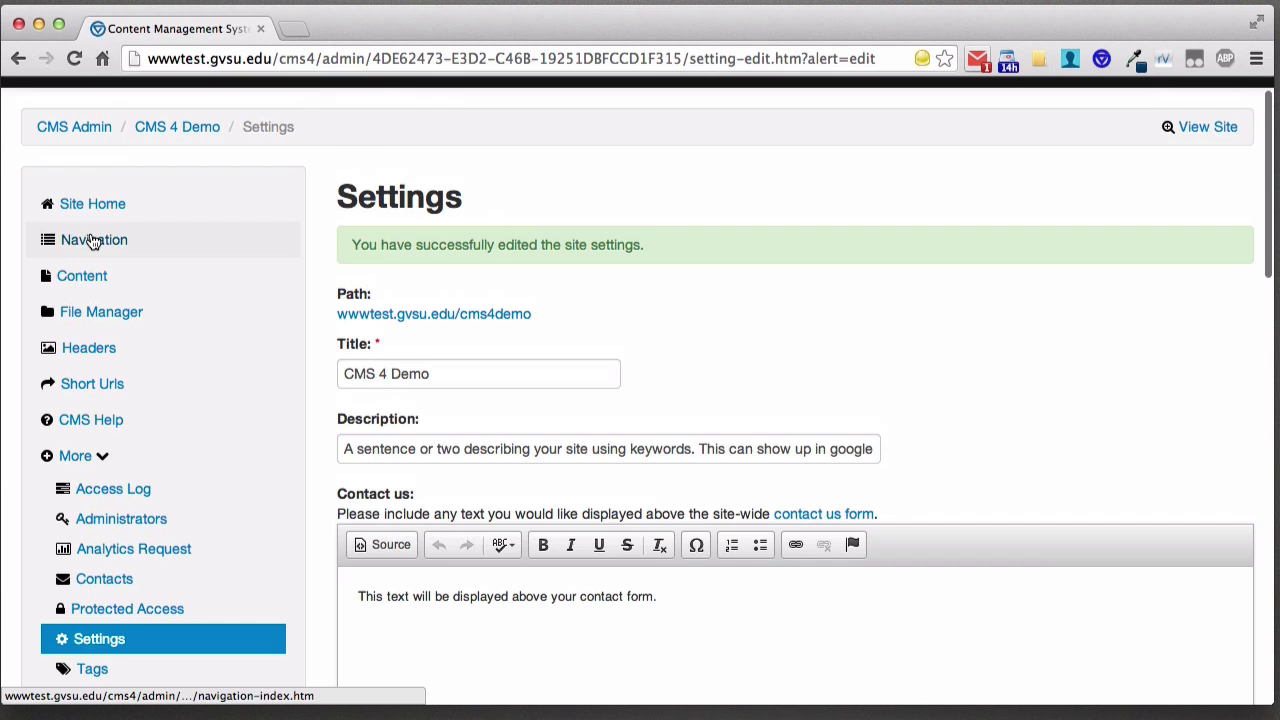
# - Edit the Projects navigation item, inspecting its Content dropdown but leaving it linked to Projects
pyautogui.click(93, 241)
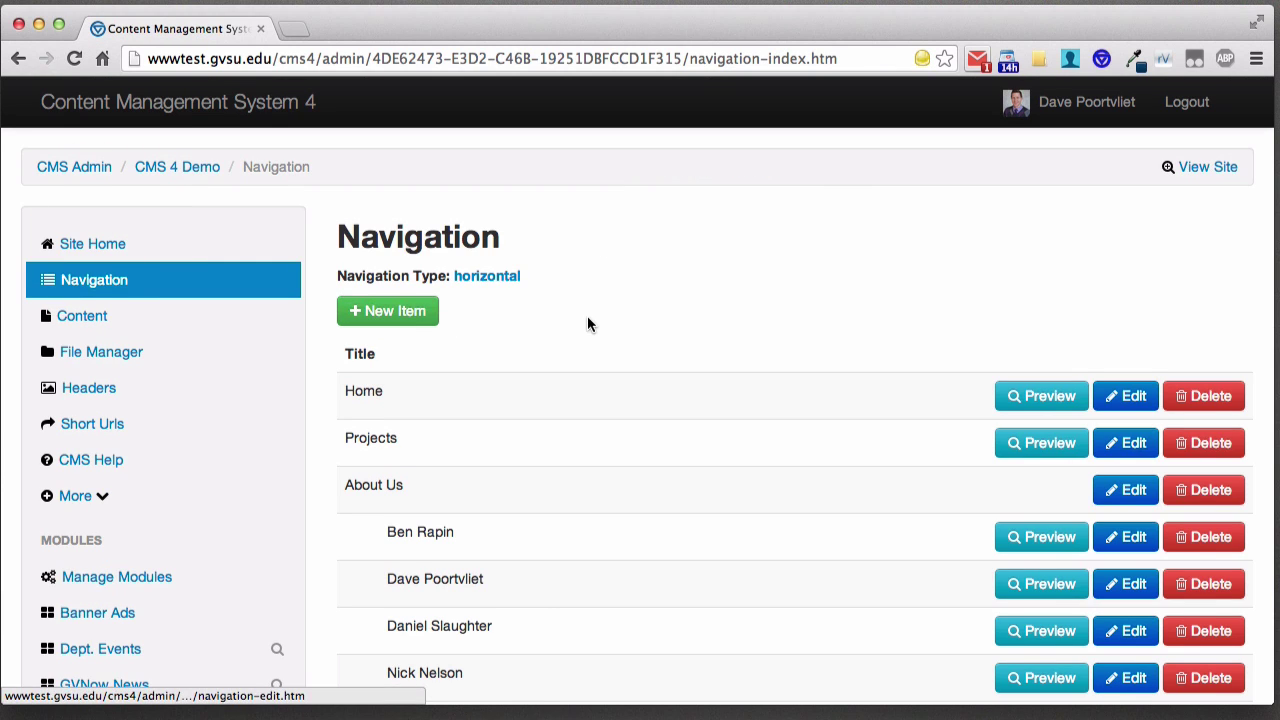
pyautogui.scroll(-3, 587, 320)
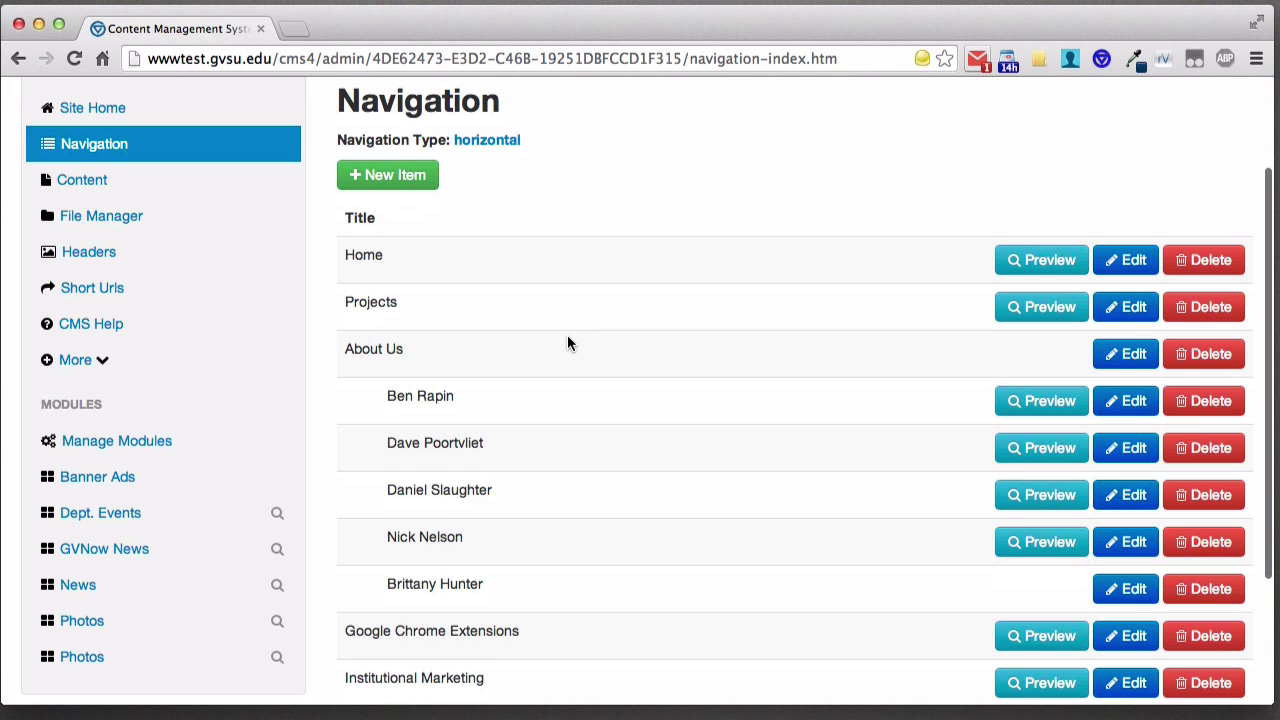
pyautogui.scroll(-5, 568, 340)
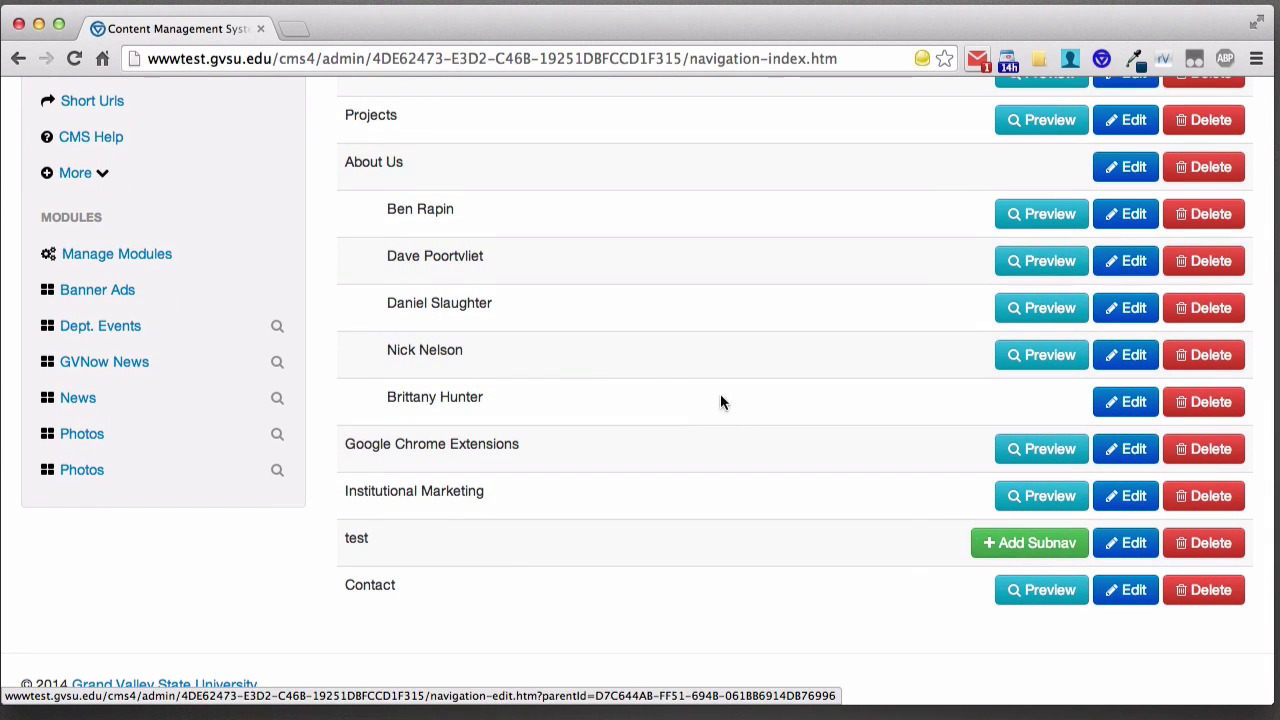
pyautogui.scroll(3, 663, 368)
pyautogui.scroll(2, 663, 368)
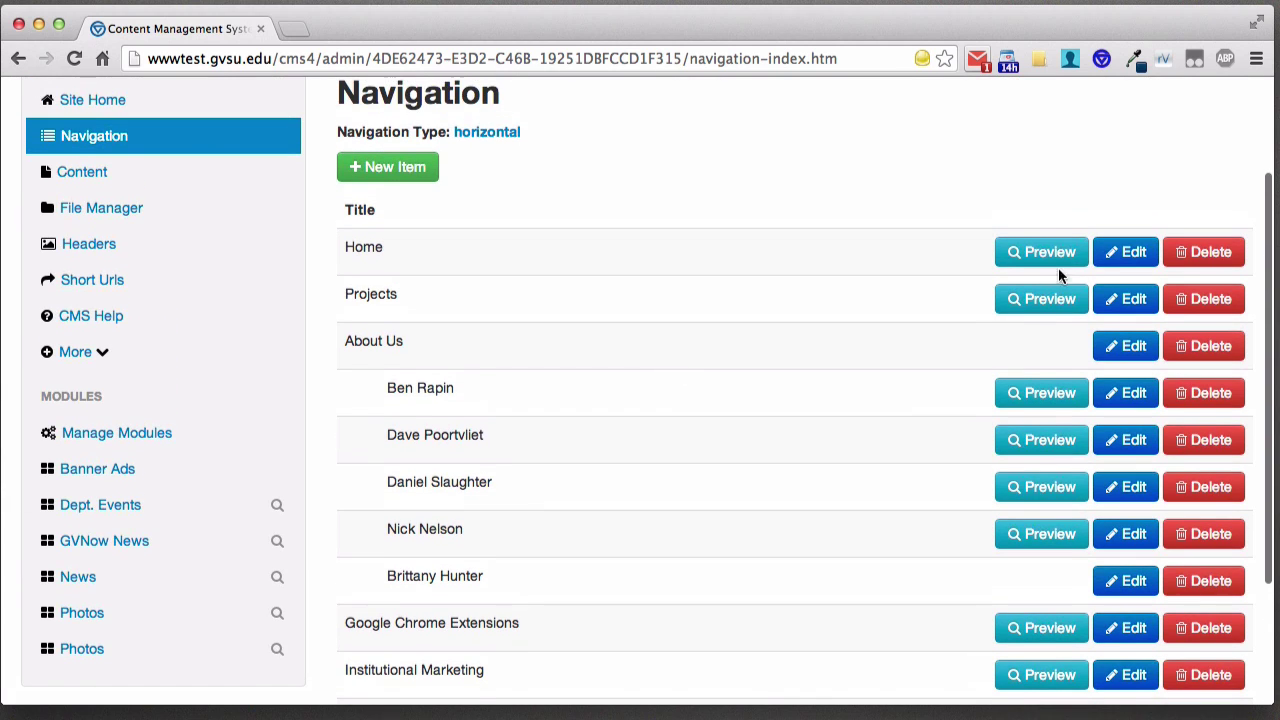
pyautogui.click(1122, 293)
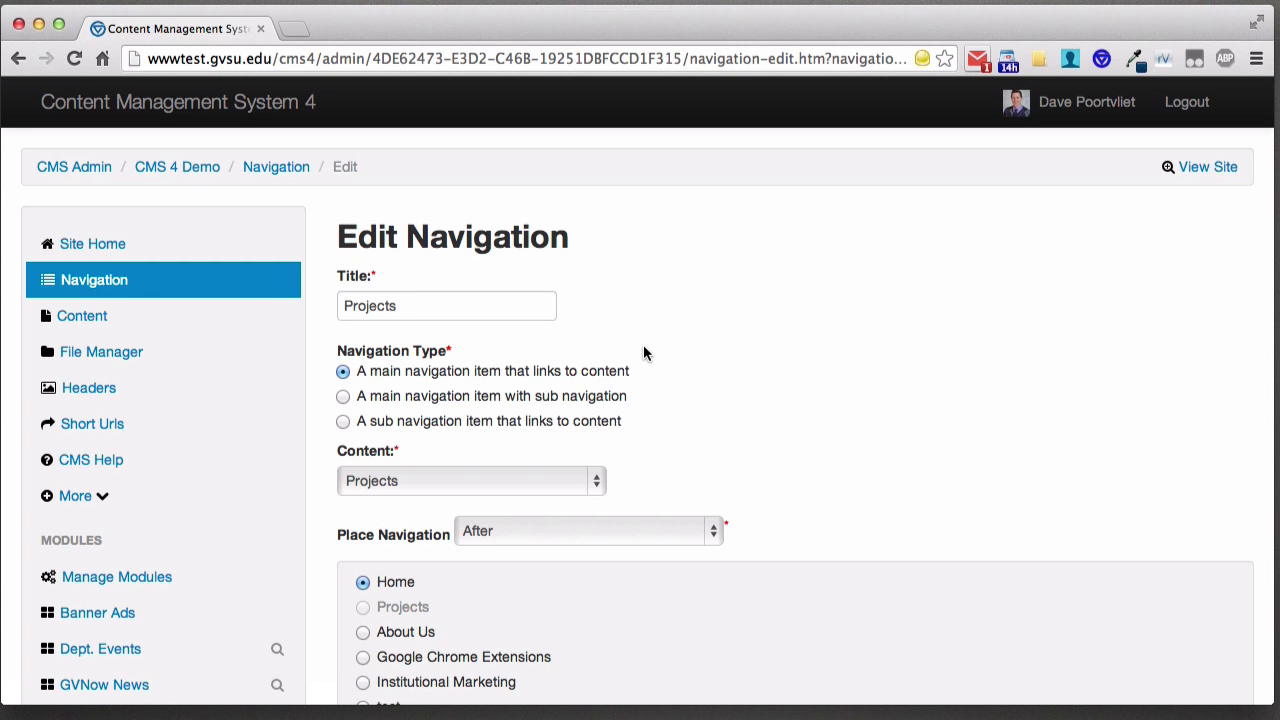
pyautogui.click(596, 480)
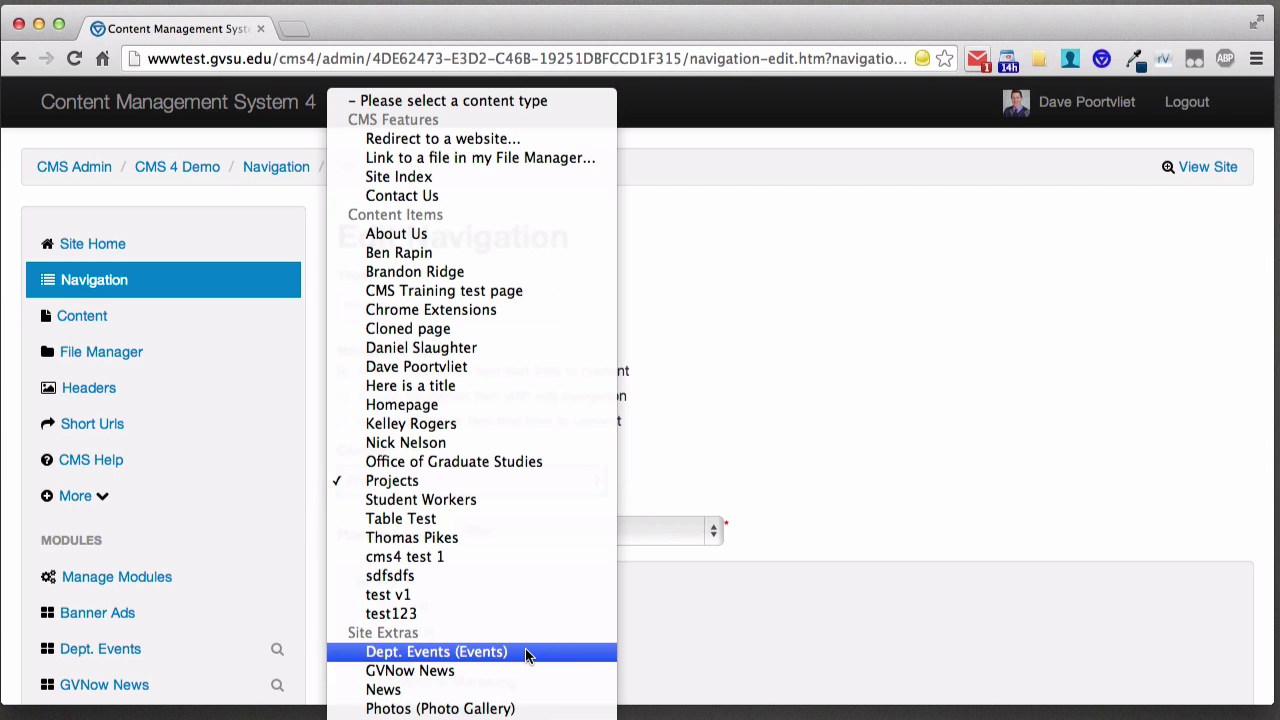
pyautogui.click(748, 417)
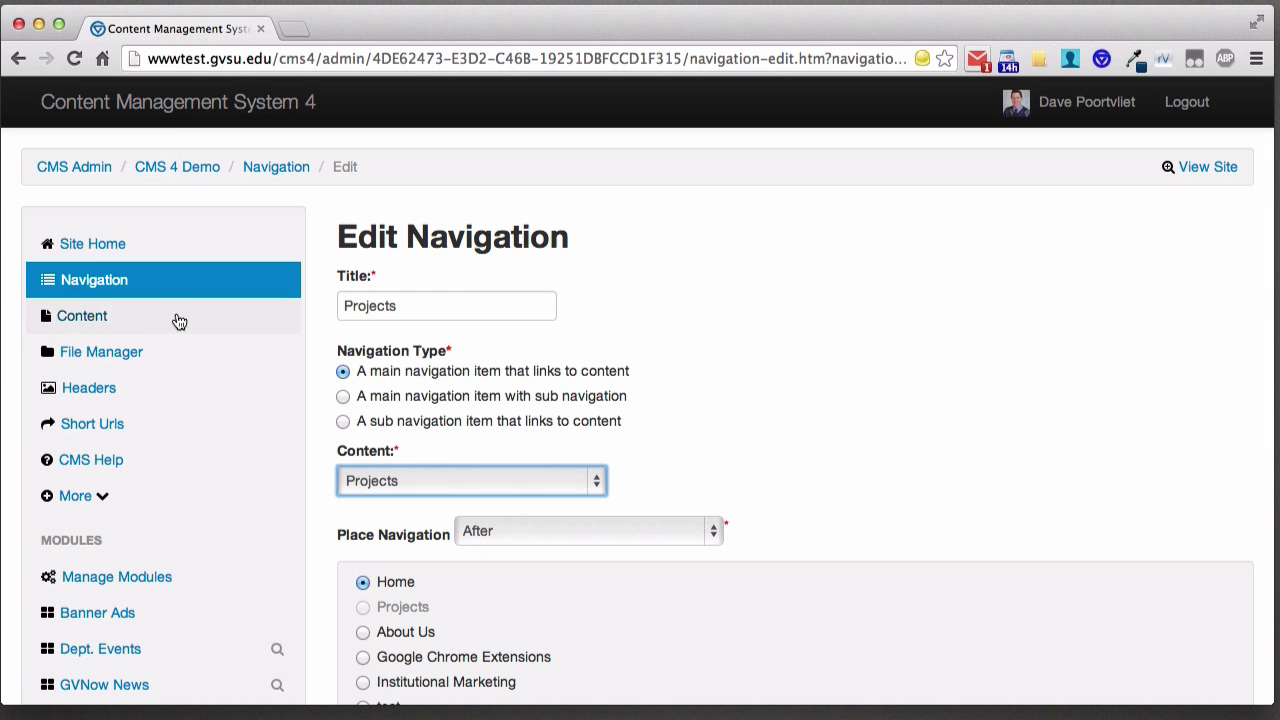
# - From the Content list, add a new page and pick an existing page under Clone Existing Content
pyautogui.click(122, 318)
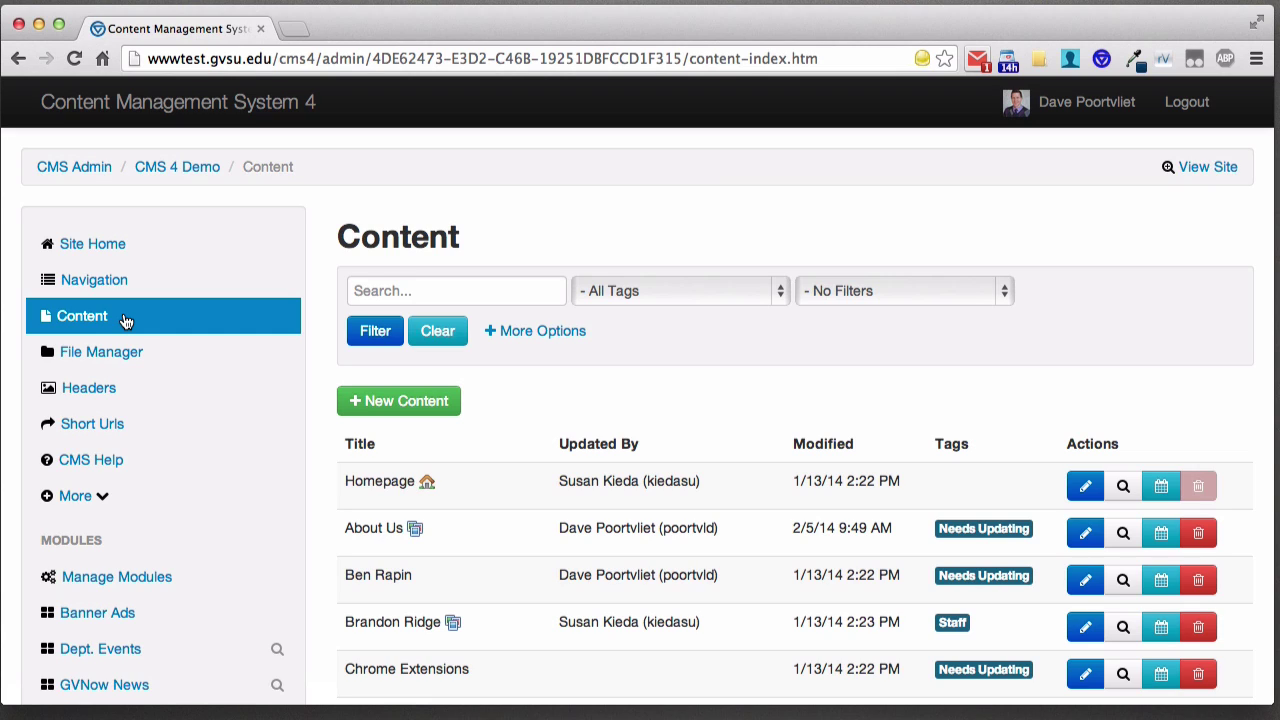
pyautogui.click(427, 410)
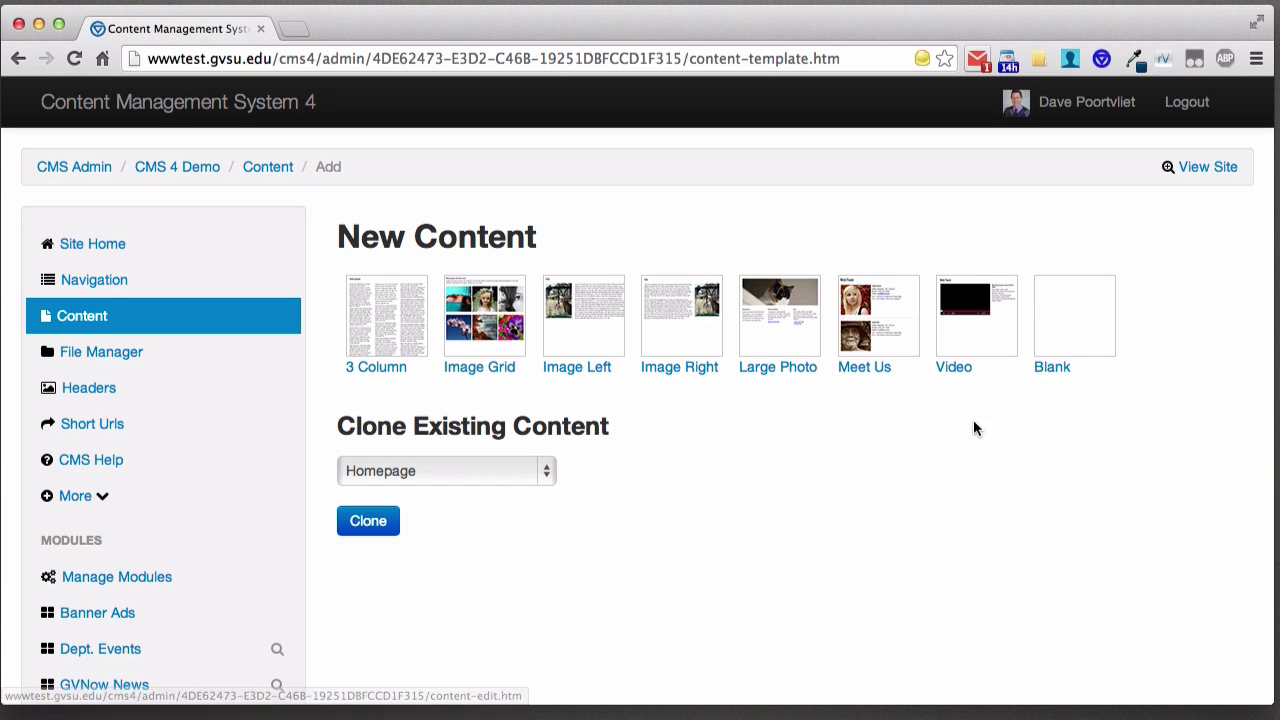
pyautogui.click(543, 476)
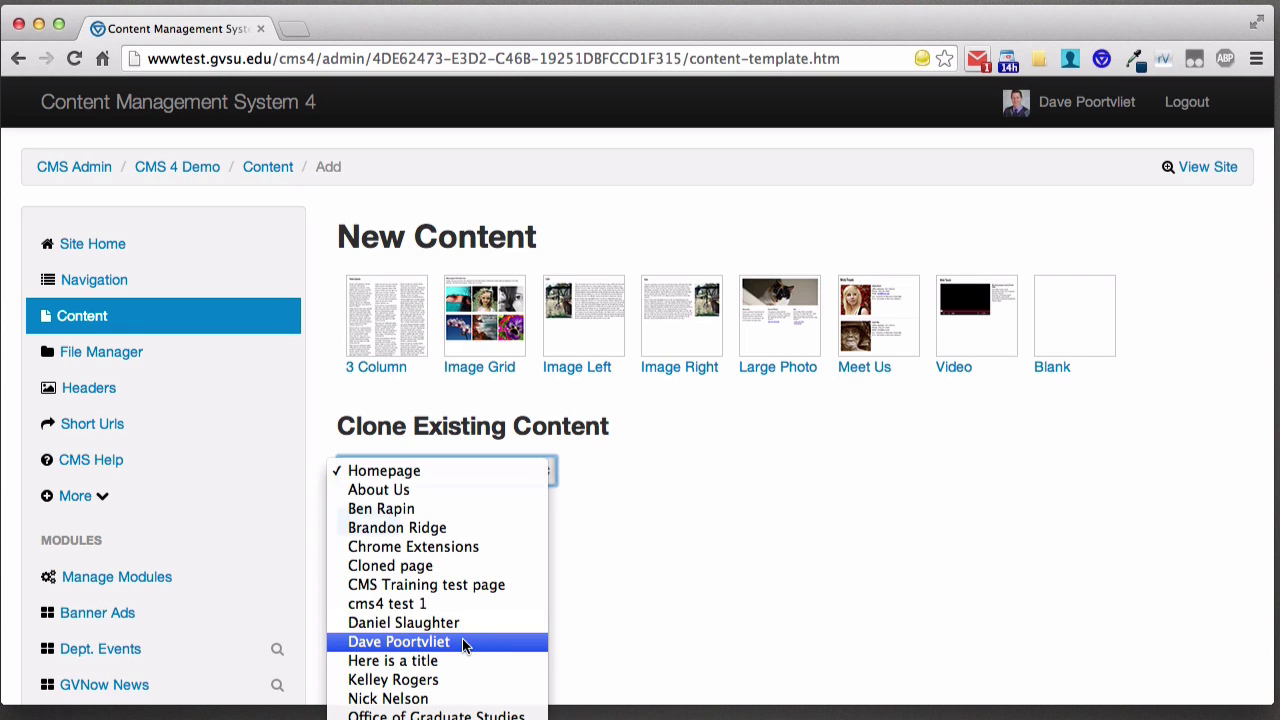
pyautogui.click(466, 641)
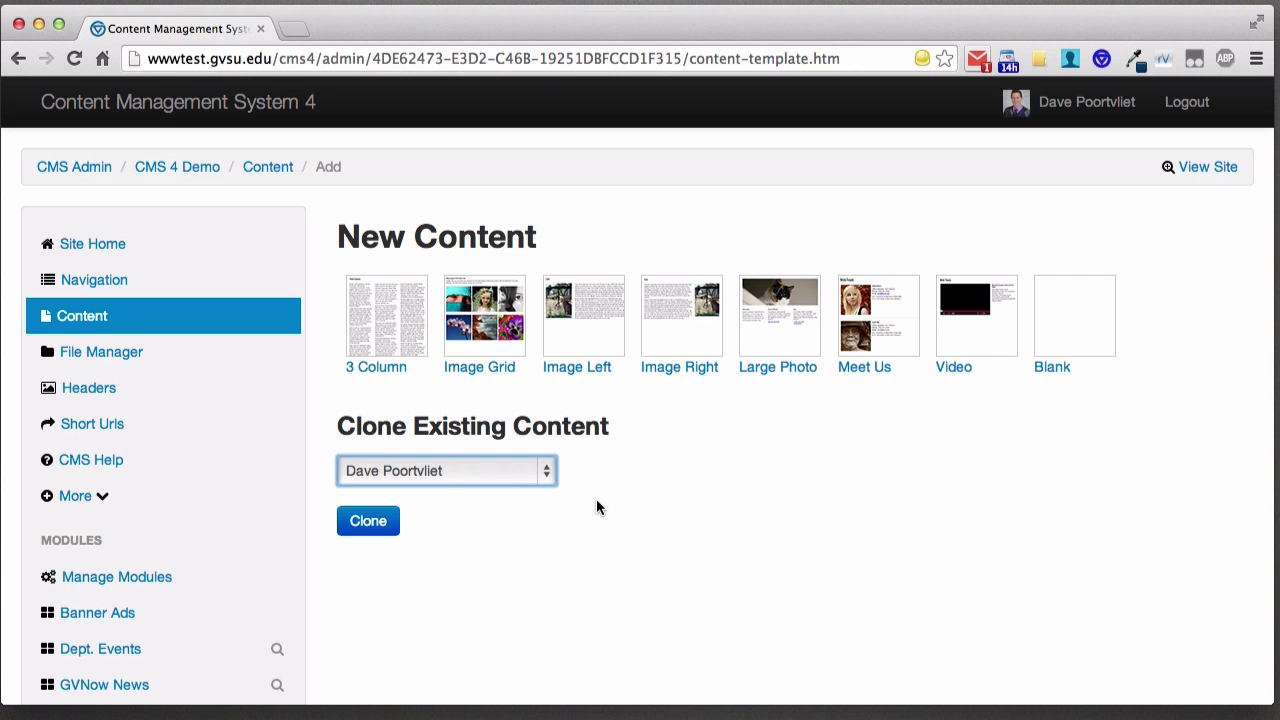
# - Start a Blank template page with a Heading block and insert a second row
pyautogui.click(1066, 355)
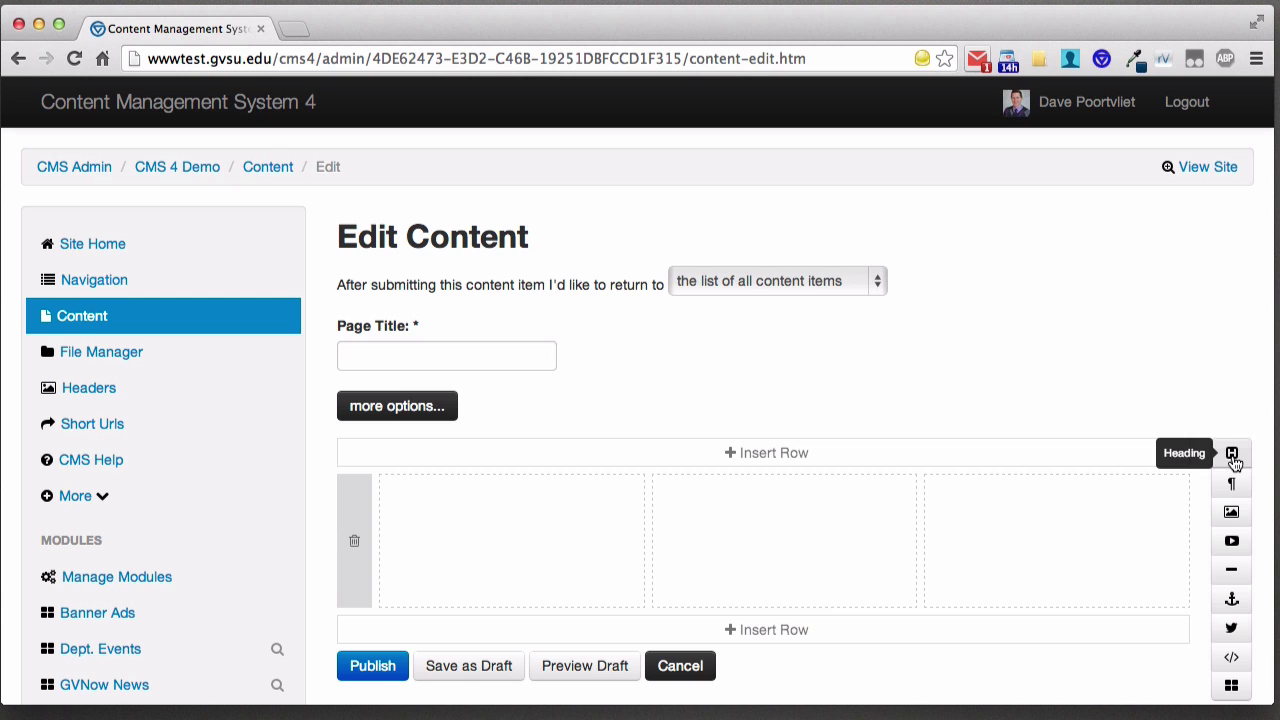
pyautogui.scroll(-5, 1194, 414)
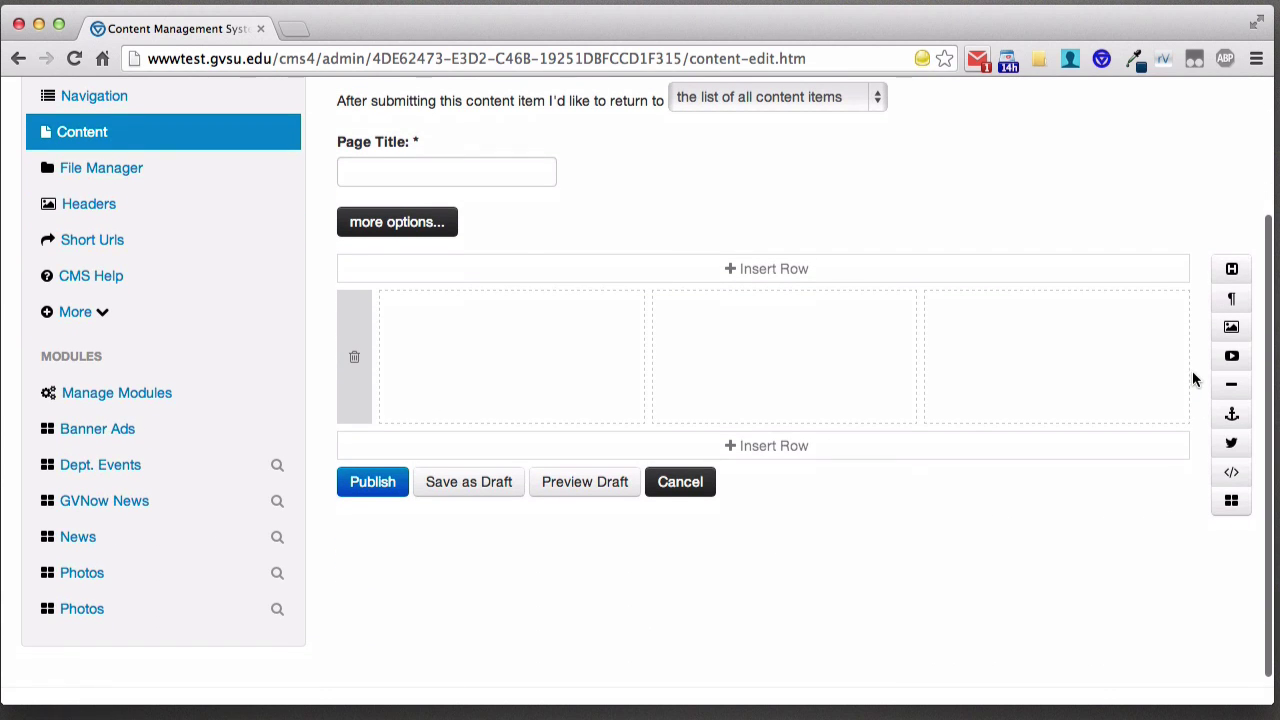
pyautogui.moveTo(1232, 269); pyautogui.dragTo(647, 317)
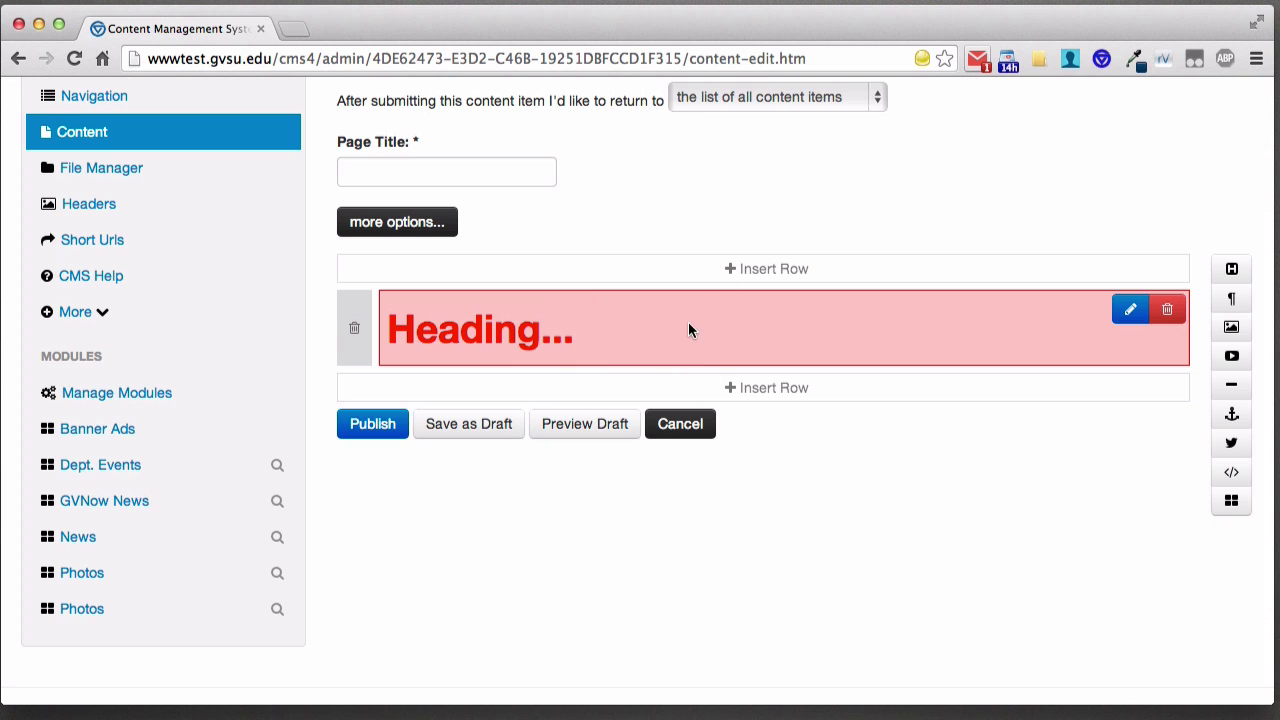
pyautogui.click(772, 390)
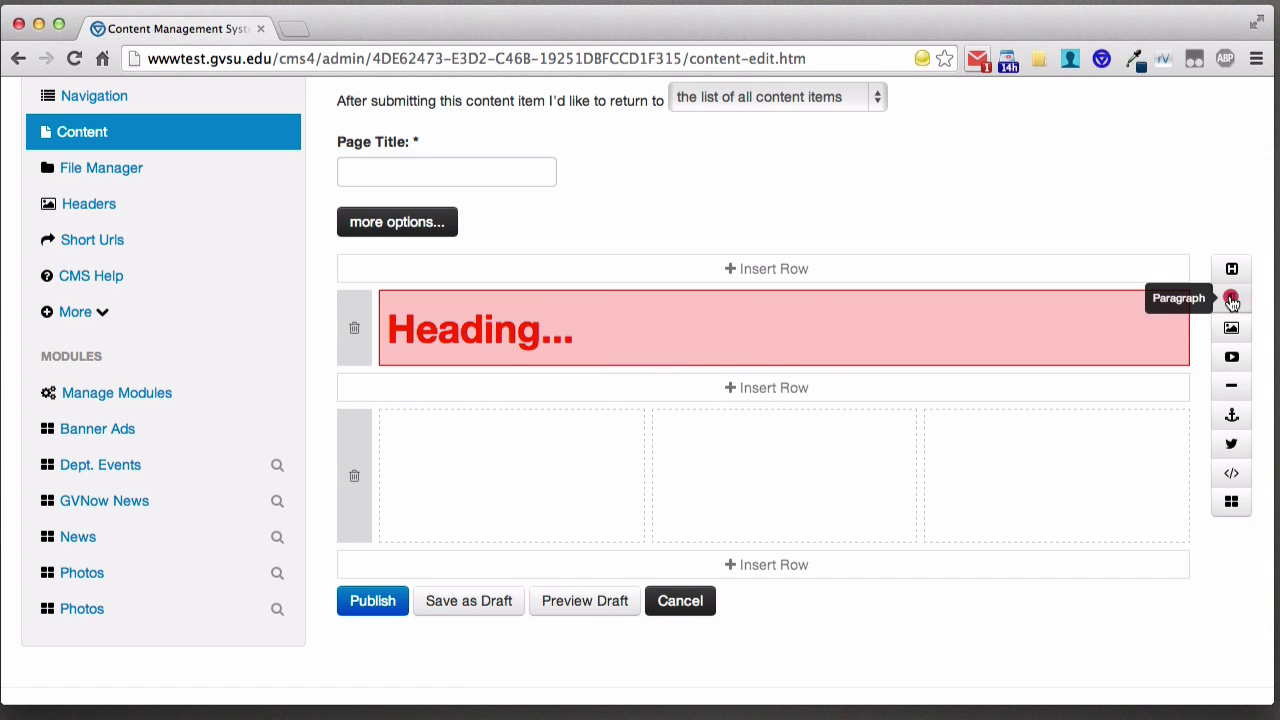
# - Fill the second row with a two-column-wide Paragraph block and an Image block in the third column
pyautogui.moveTo(1231, 299); pyautogui.dragTo(586, 445)
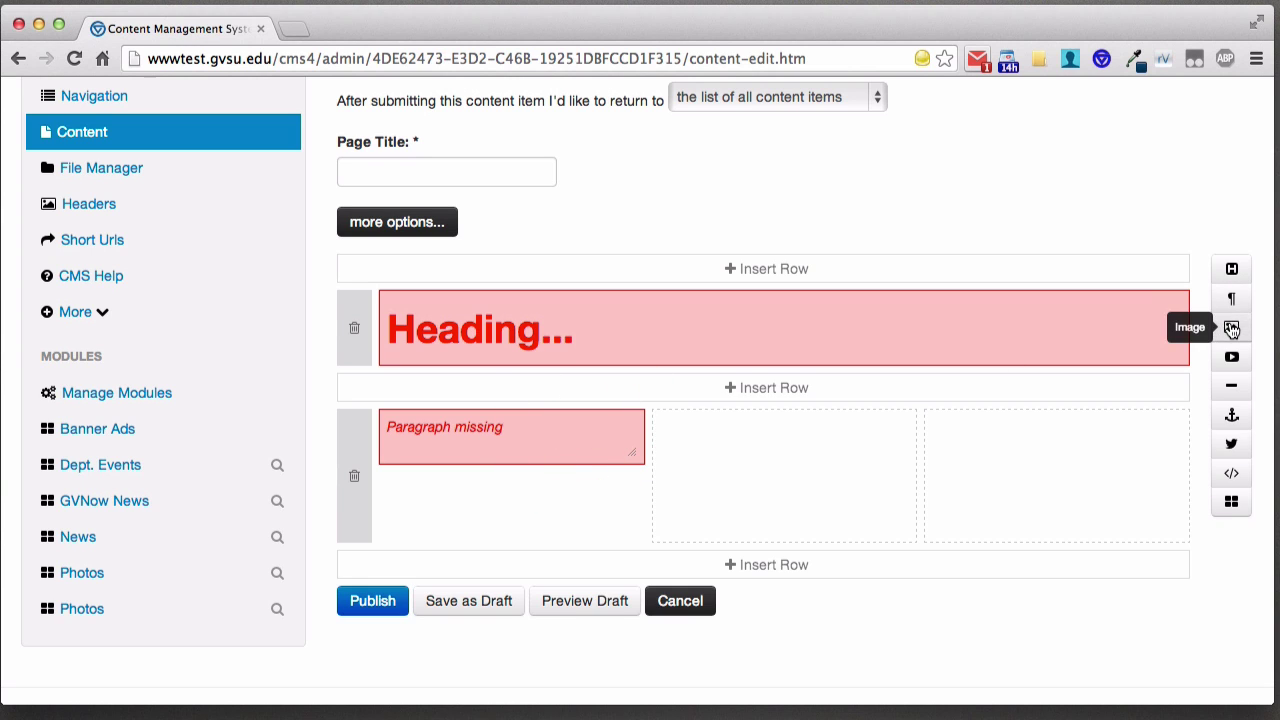
pyautogui.moveTo(1232, 330); pyautogui.dragTo(877, 465)
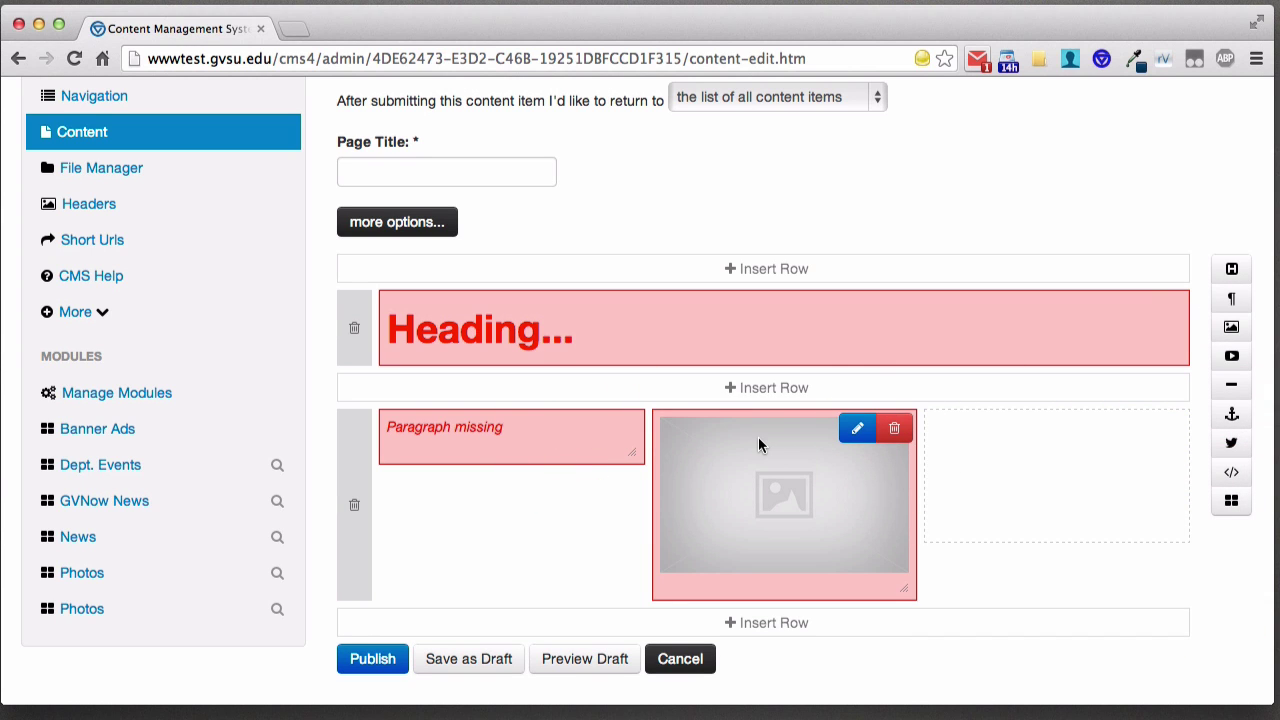
pyautogui.moveTo(758, 444); pyautogui.dragTo(986, 457)
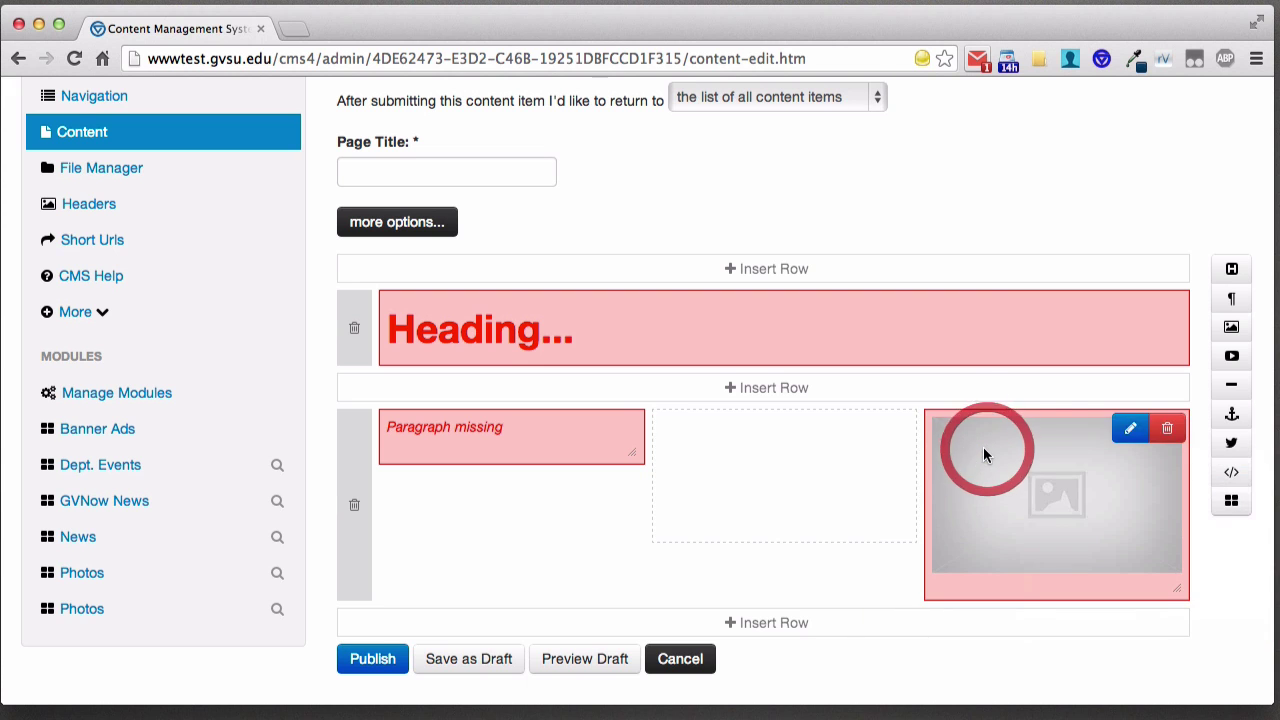
pyautogui.click(587, 444)
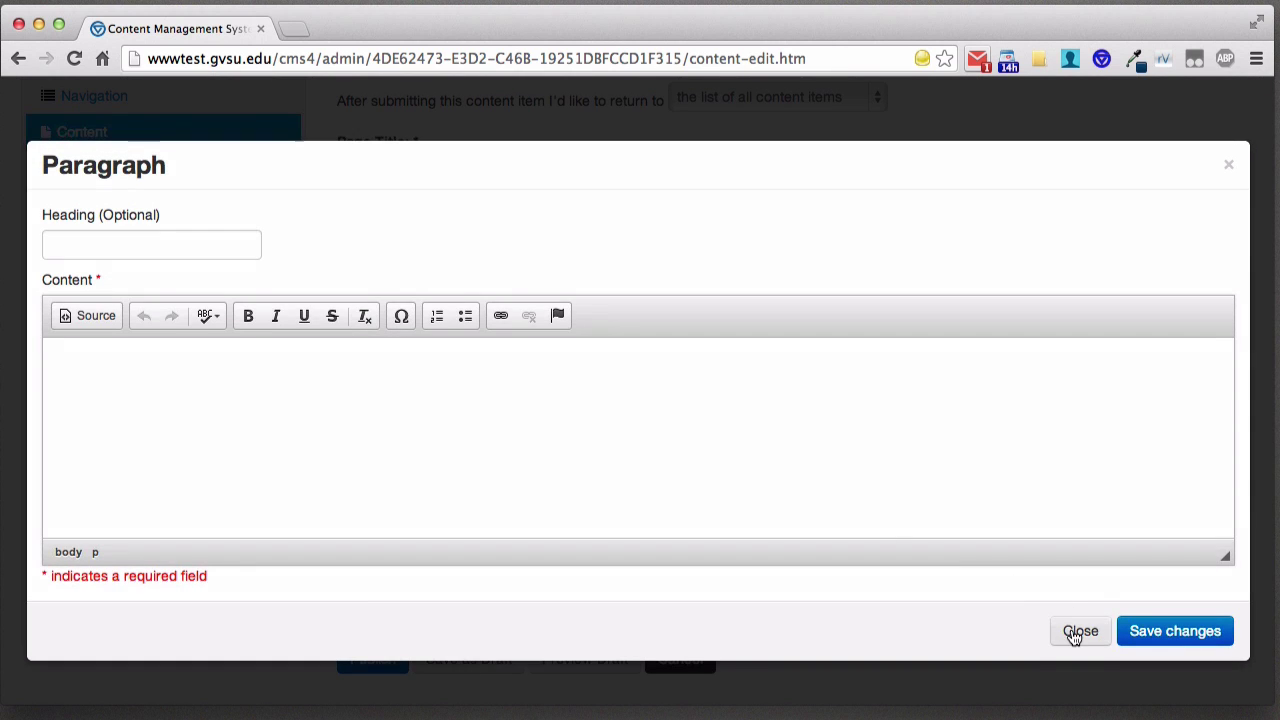
pyautogui.click(1074, 628)
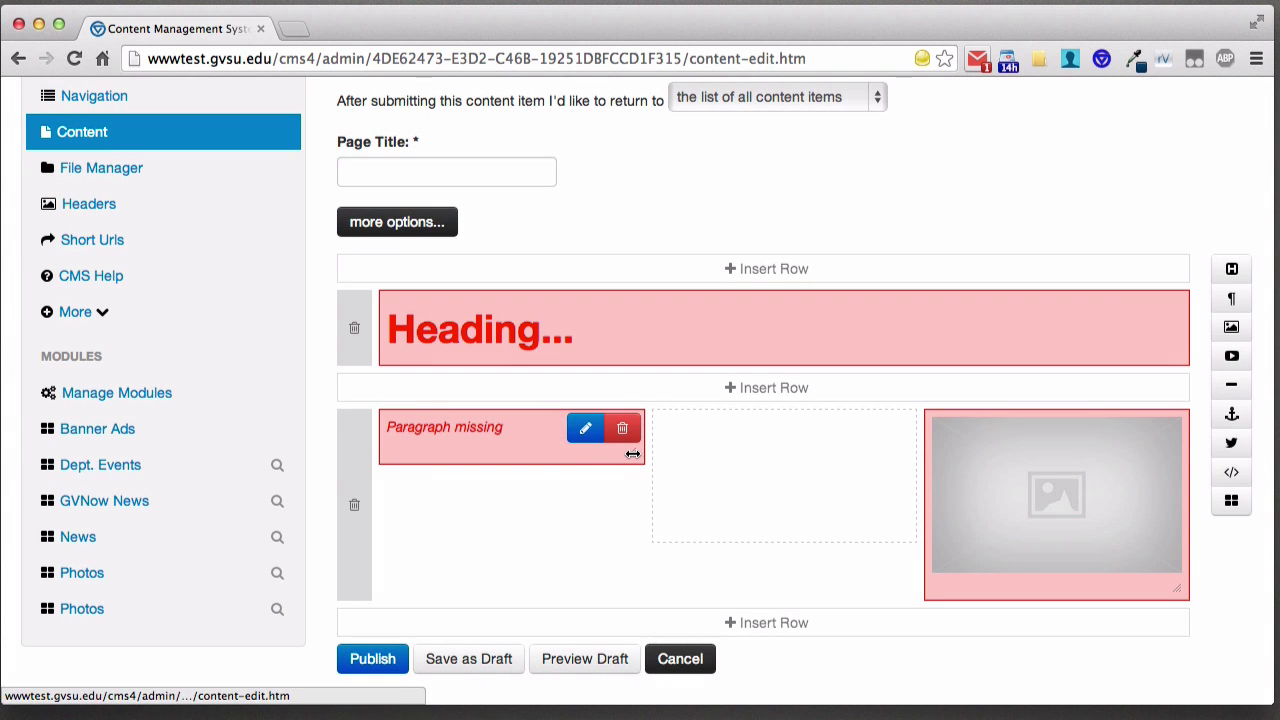
pyautogui.moveTo(633, 455); pyautogui.dragTo(801, 457)
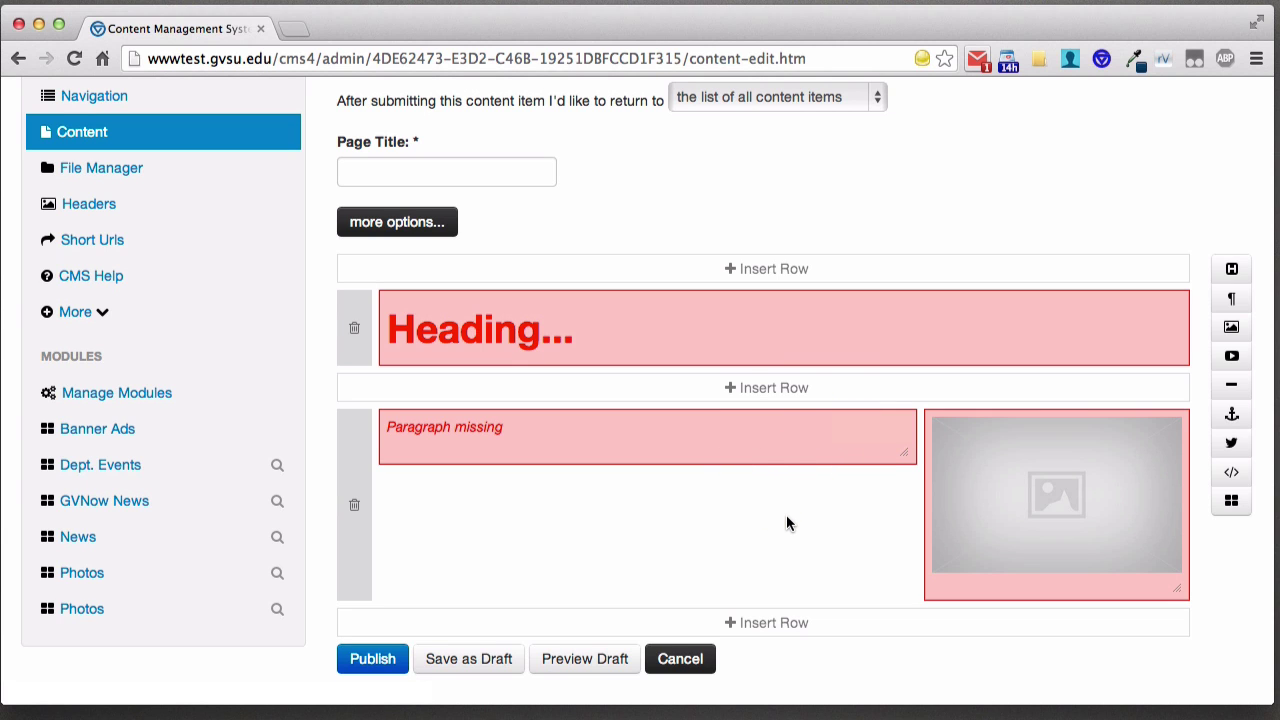
pyautogui.moveTo(739, 321)
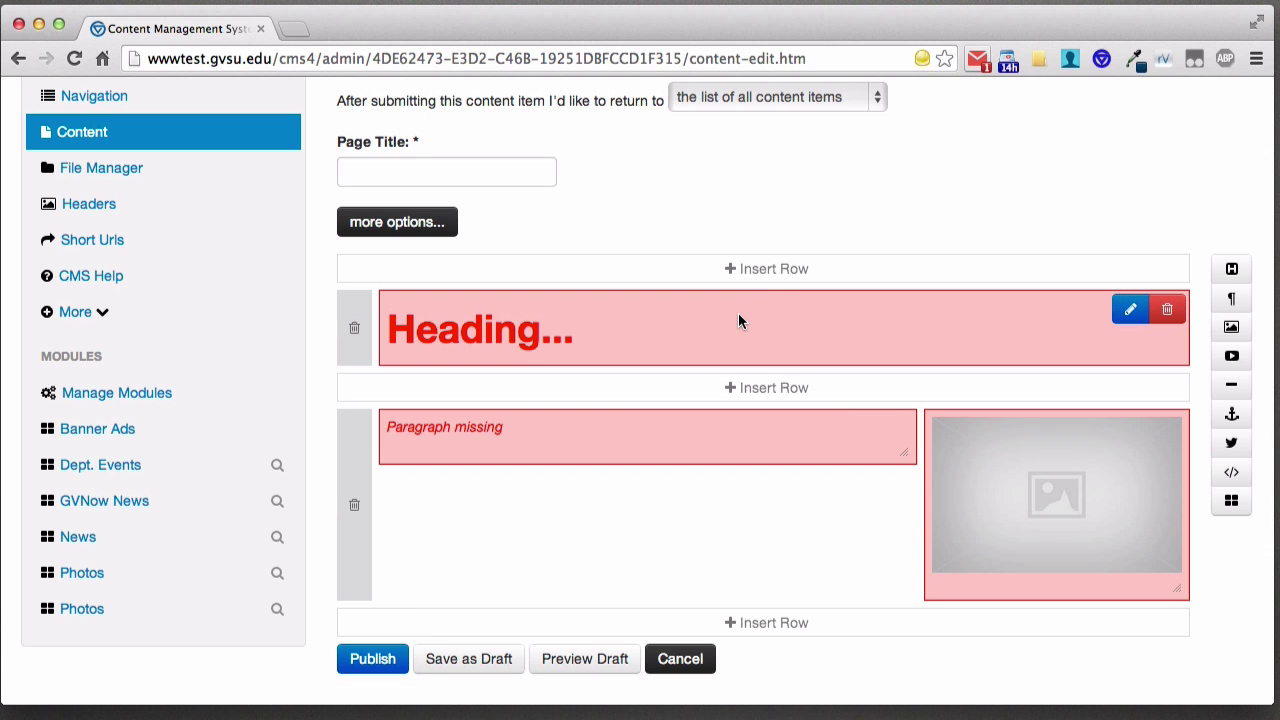
# - Set the heading block's text to 'This is a heading' and save it
pyautogui.click(1127, 314)
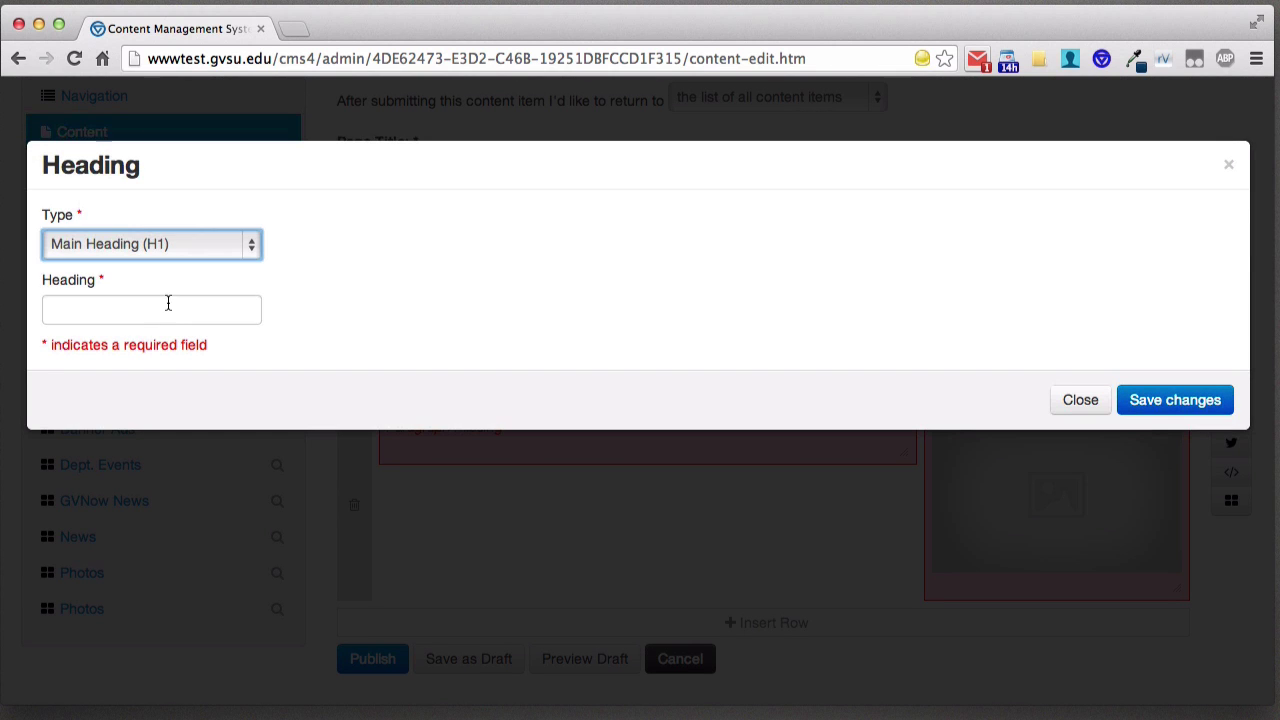
pyautogui.click(166, 305)
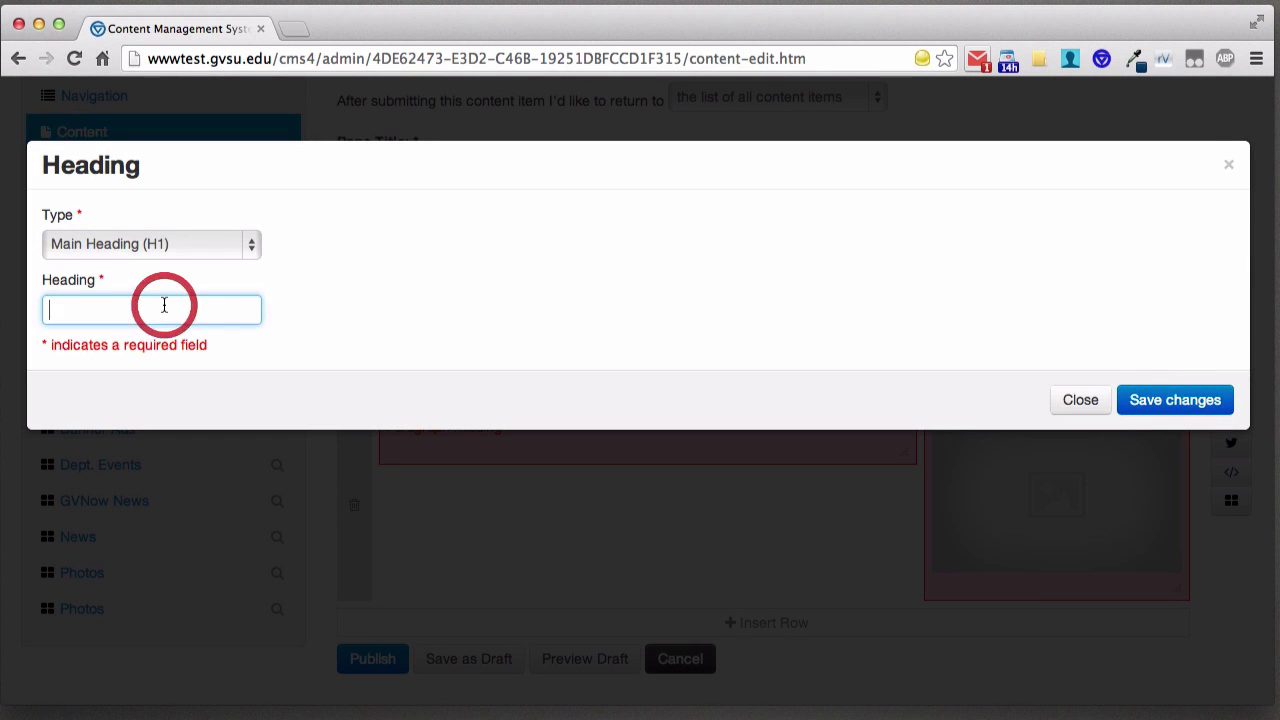
pyautogui.write('This is a headin')
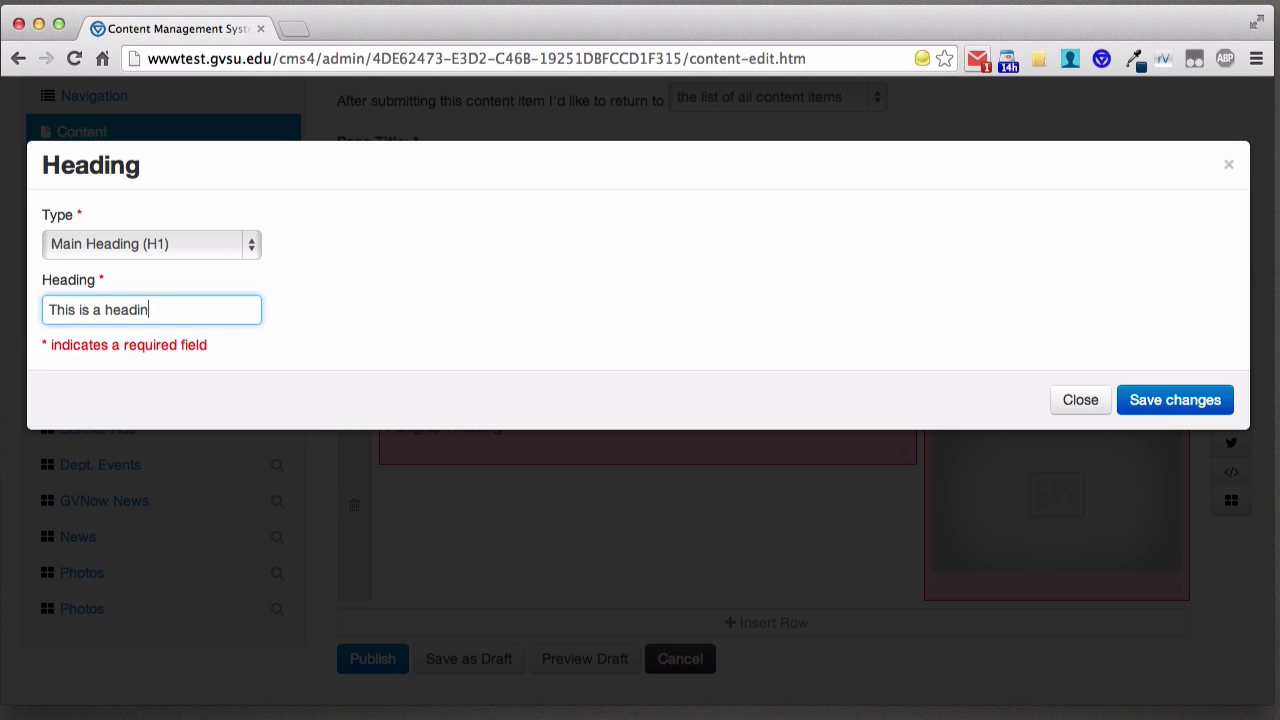
pyautogui.write('g')
pyautogui.click(1142, 398)
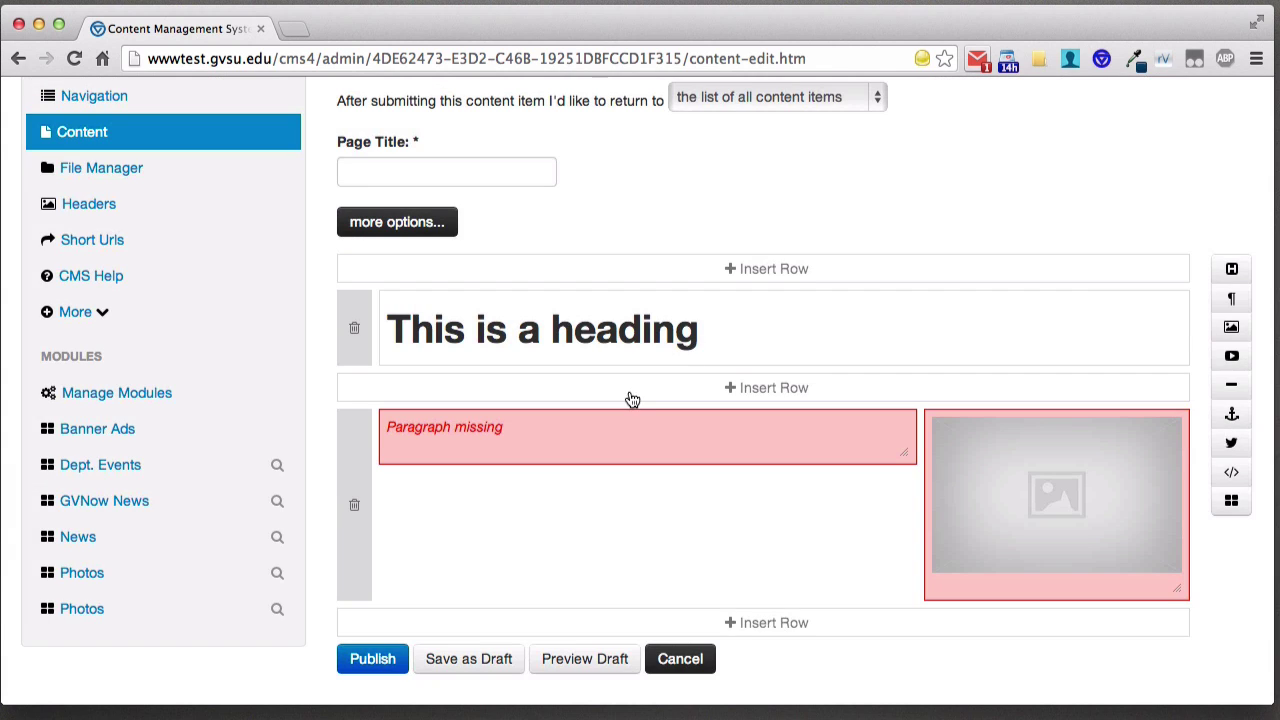
pyautogui.moveTo(559, 438)
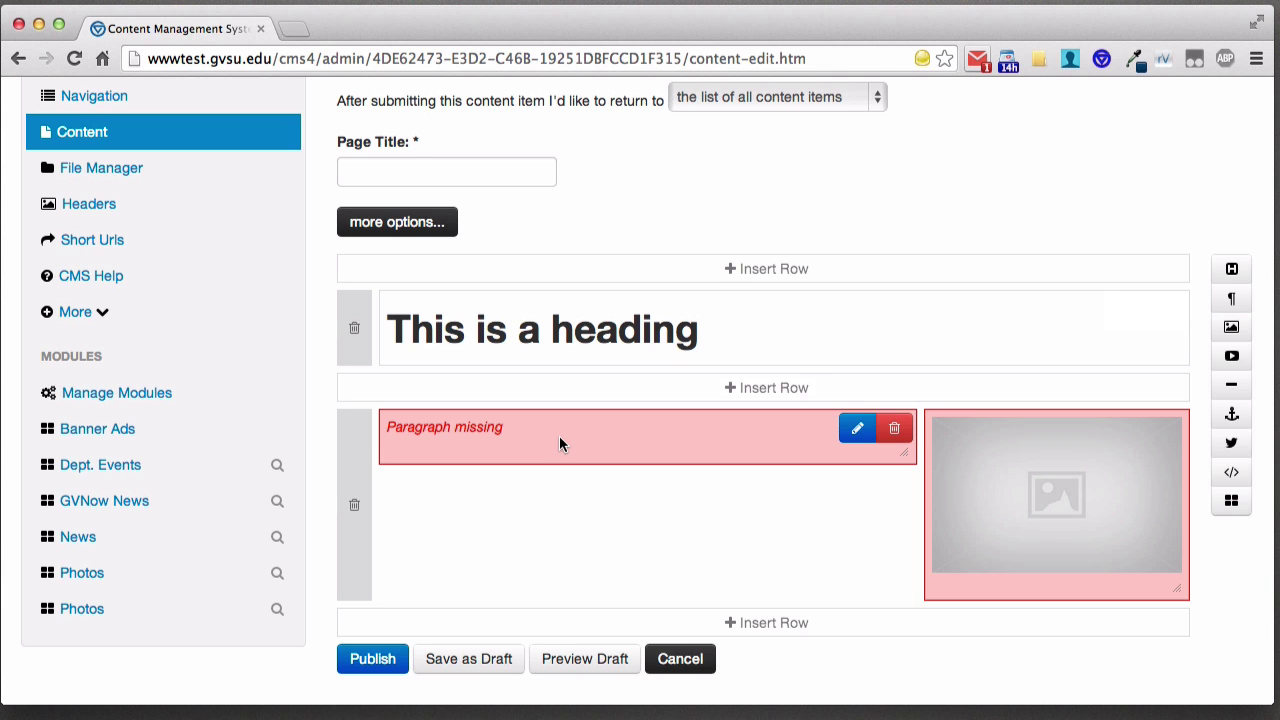
# - Paste Lorem Ipsum into the paragraph block with the heading 'Sub heading' and save it
pyautogui.click(857, 429)
pyautogui.write("Lorem Ipsum is simply dummy text of the printing and typesetting industry. Lorem Ipsum has been the industry's standard dummy text ever since the 1500s, when an unknown printer took a galley of type and scrambled it to make a type specimen book. It has survived not only five centuries, but also the leap into electronic typesetting, remaining essentially unchanged. It was popularised in the 1960s with the release of Letraset sheets containing Lorem Ipsum passages, and more recently with desktop publishing software like Aldus PageMaker including versions of Lorem Ipsum.")
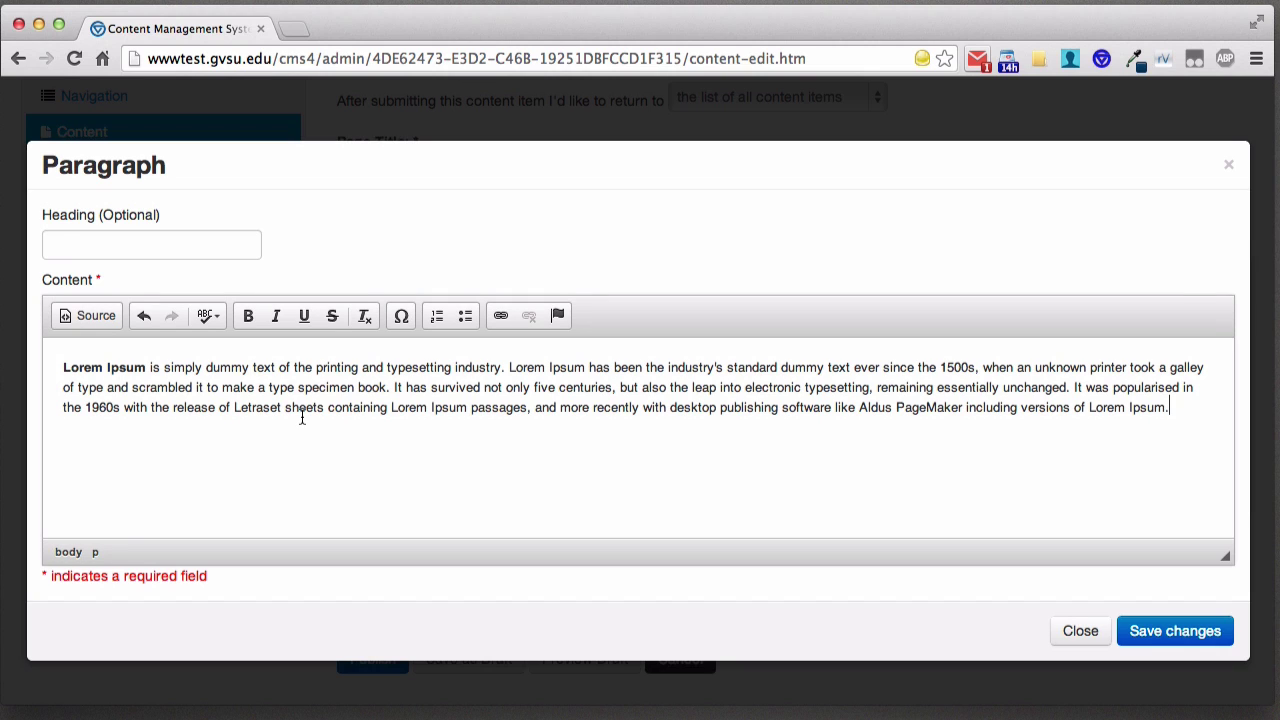
pyautogui.click(176, 248)
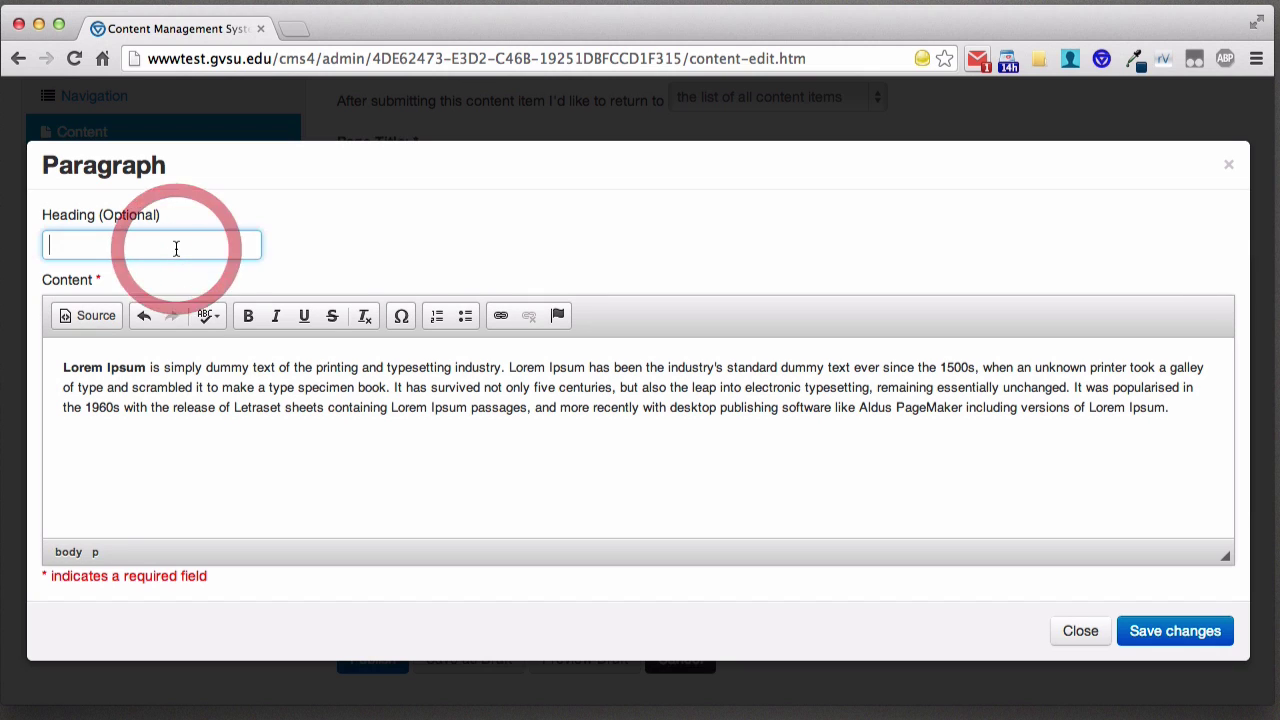
pyautogui.write('Sub heading')
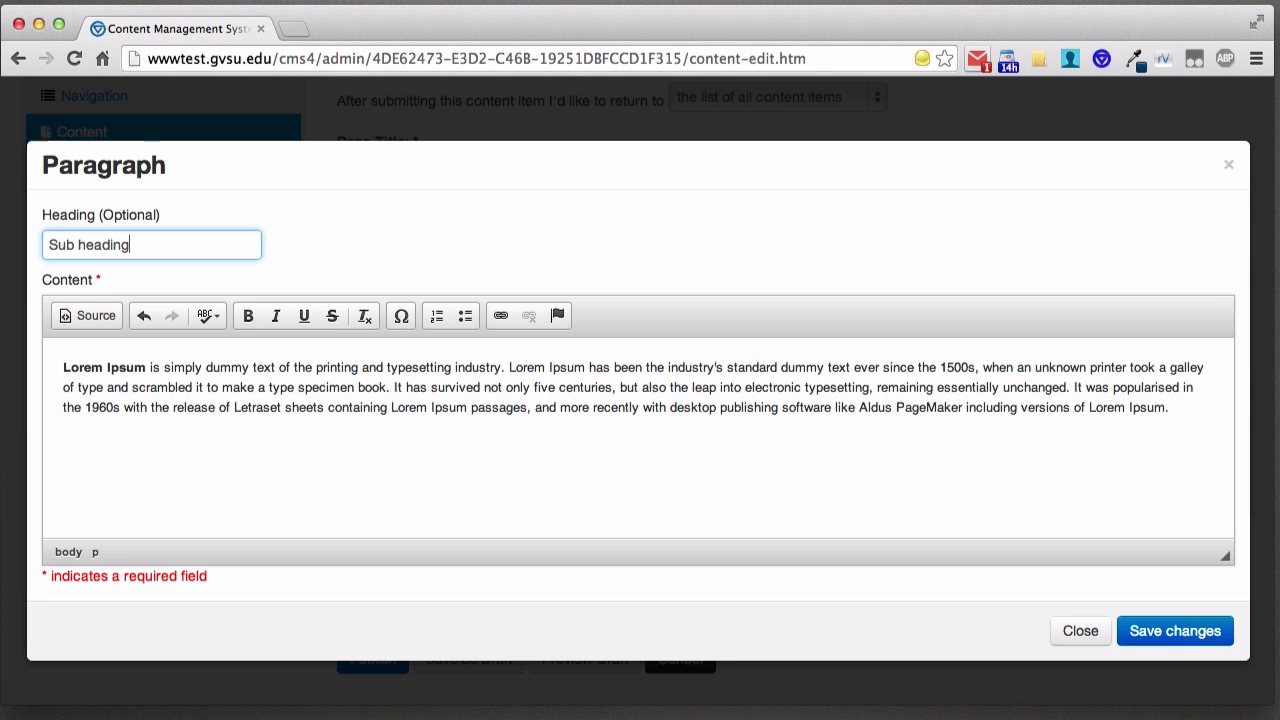
pyautogui.click(1180, 634)
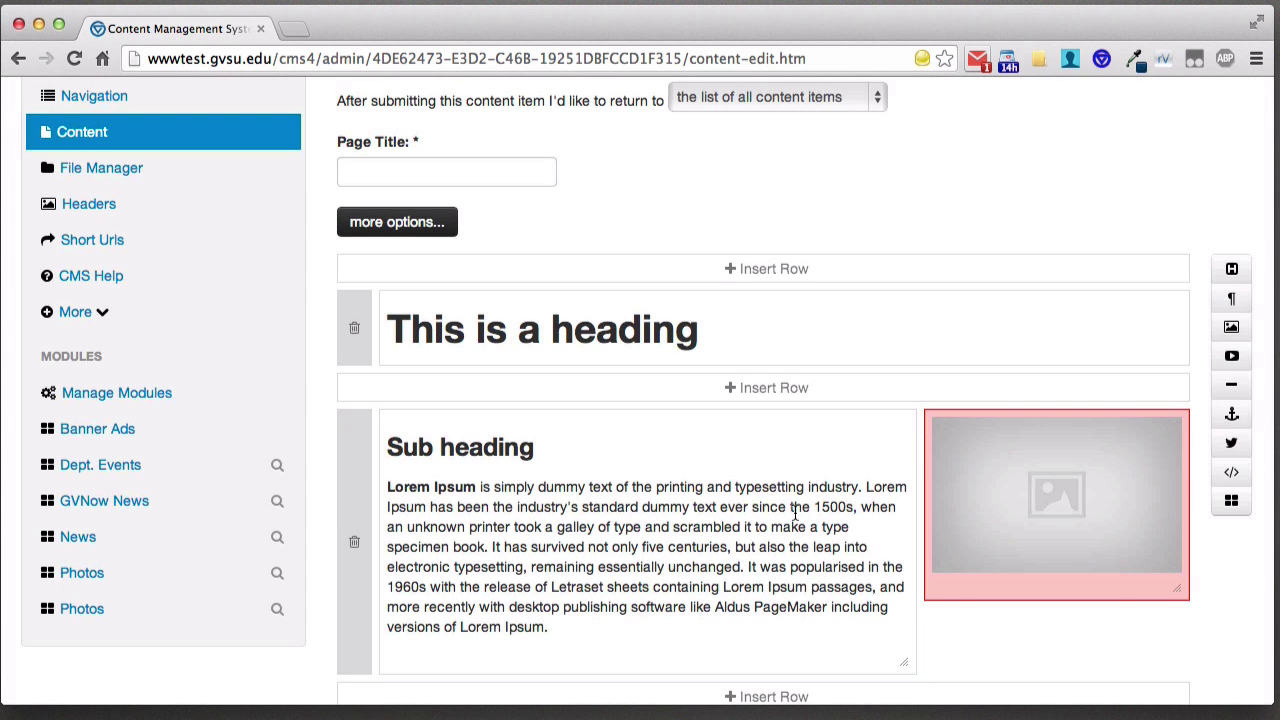
pyautogui.moveTo(971, 487)
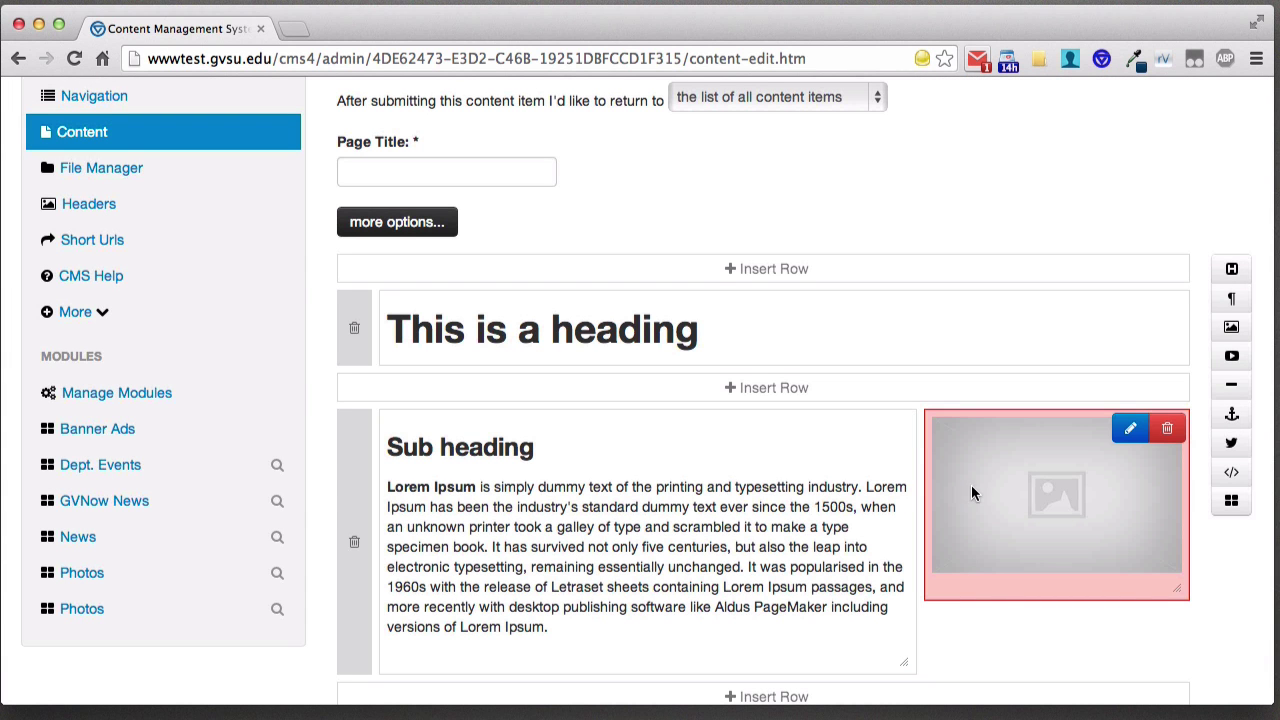
# - Choose dave.jpg from the File Manager as the image block's source
pyautogui.click(1131, 428)
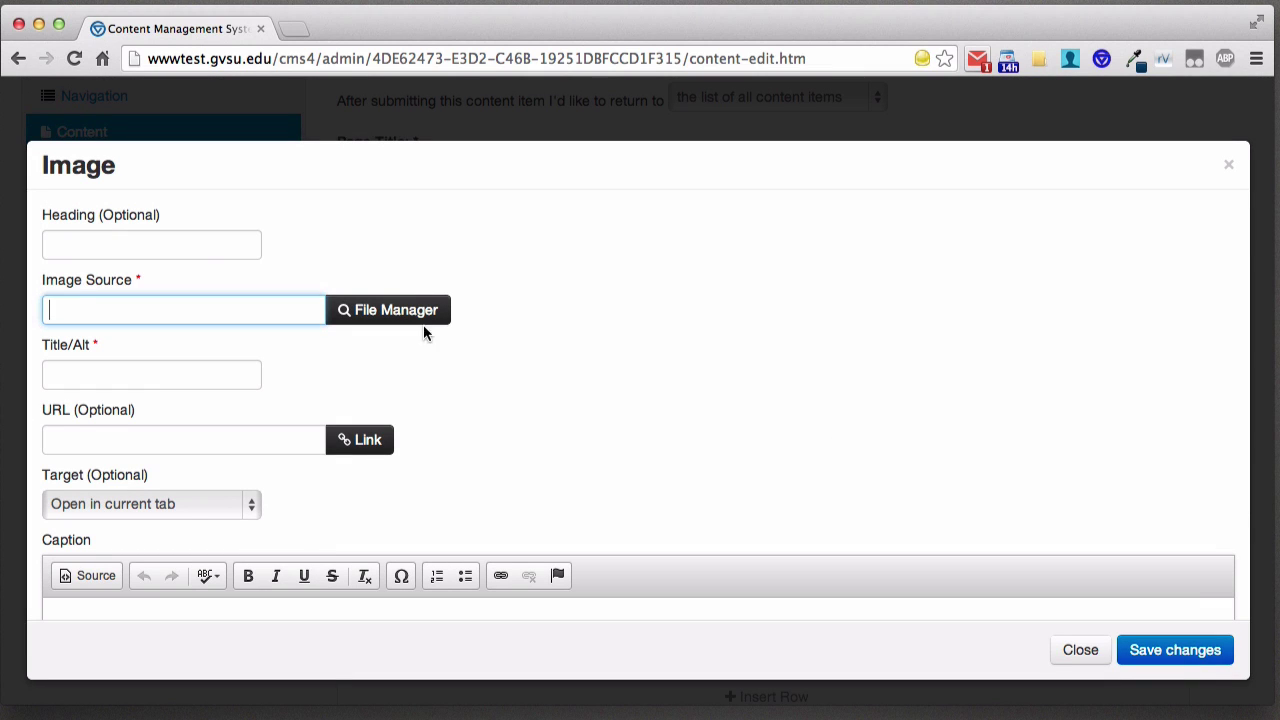
pyautogui.click(189, 244)
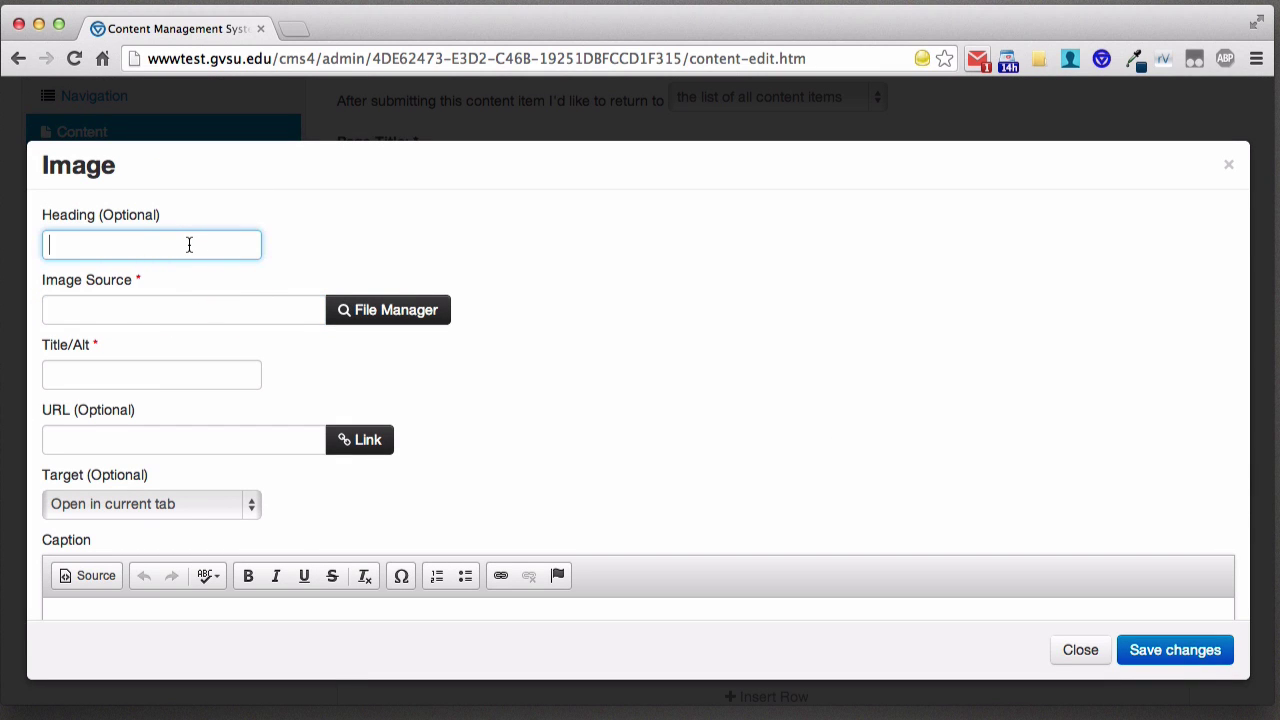
pyautogui.click(374, 313)
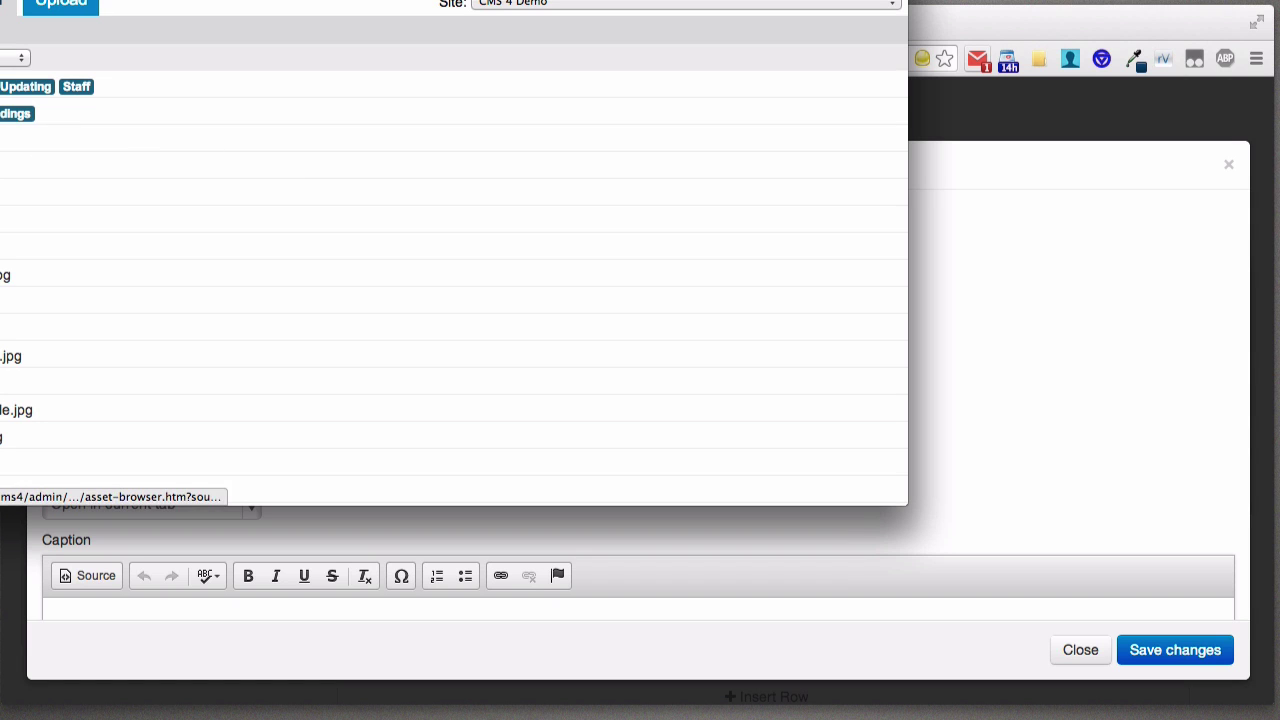
pyautogui.scroll(-5, 454, 260)
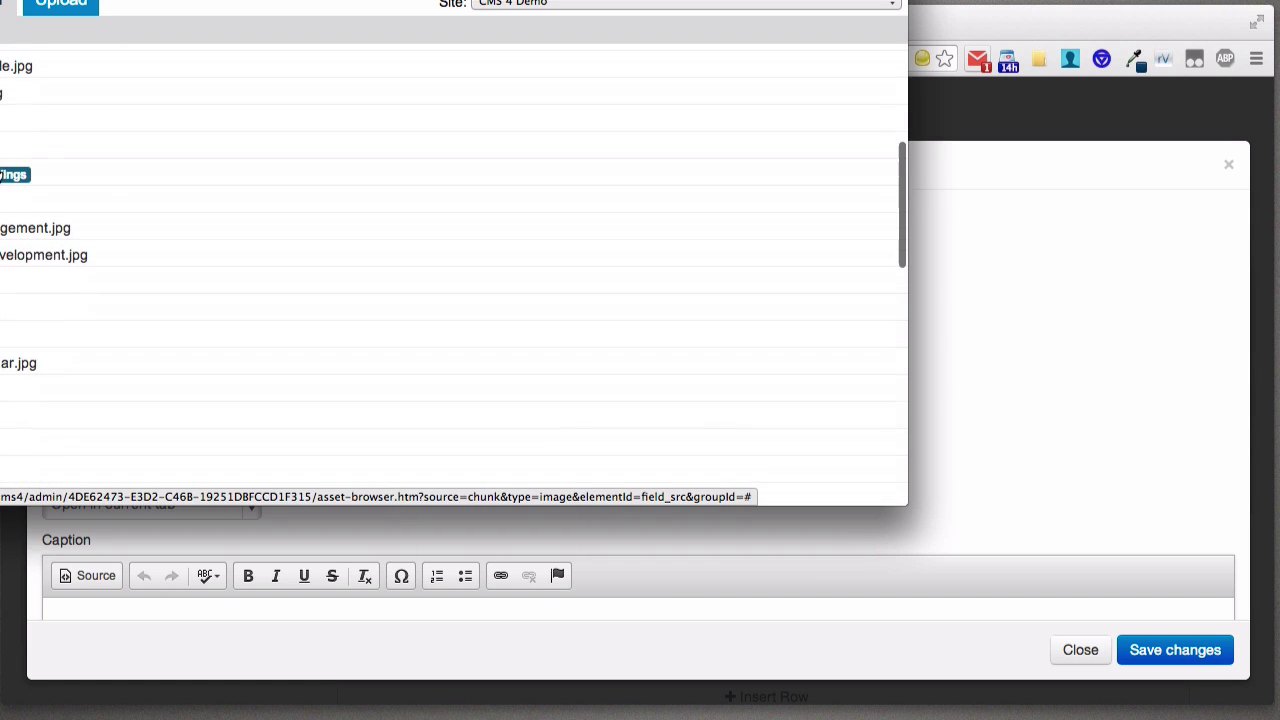
pyautogui.click(2, 268)
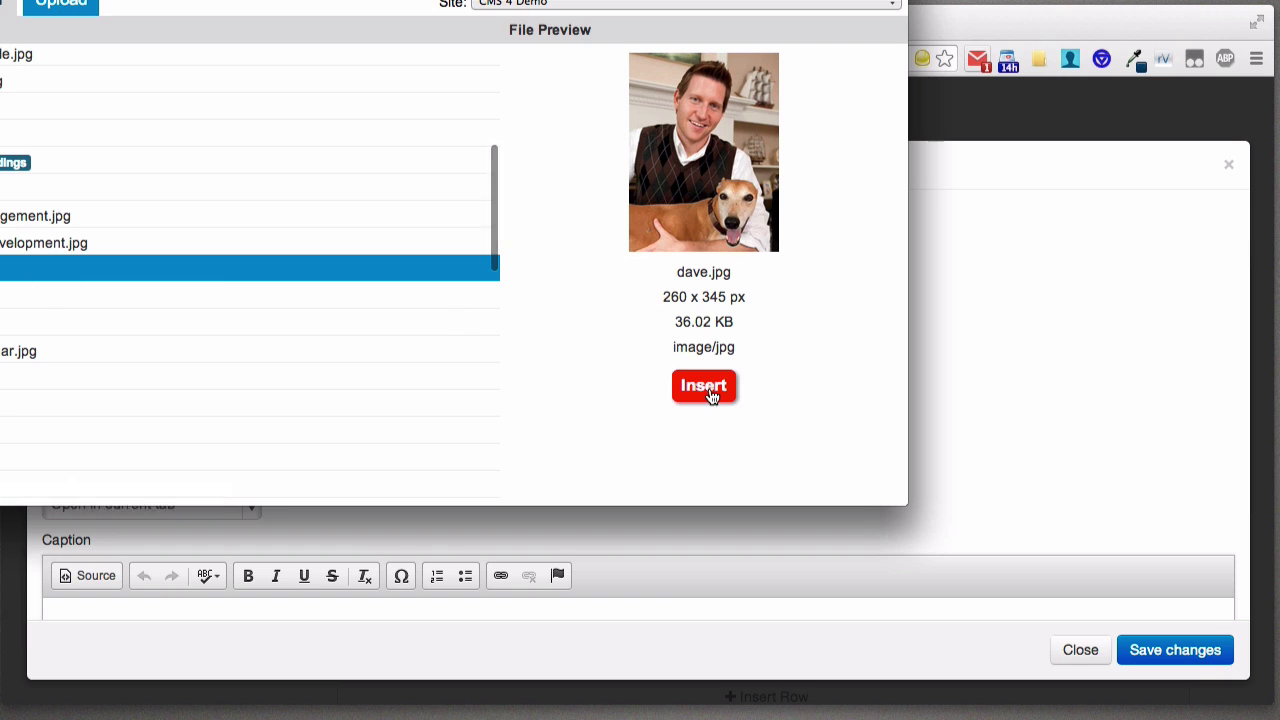
pyautogui.click(710, 389)
# - Enter 'Dave' as the image's Title/Alt text
pyautogui.click(213, 374)
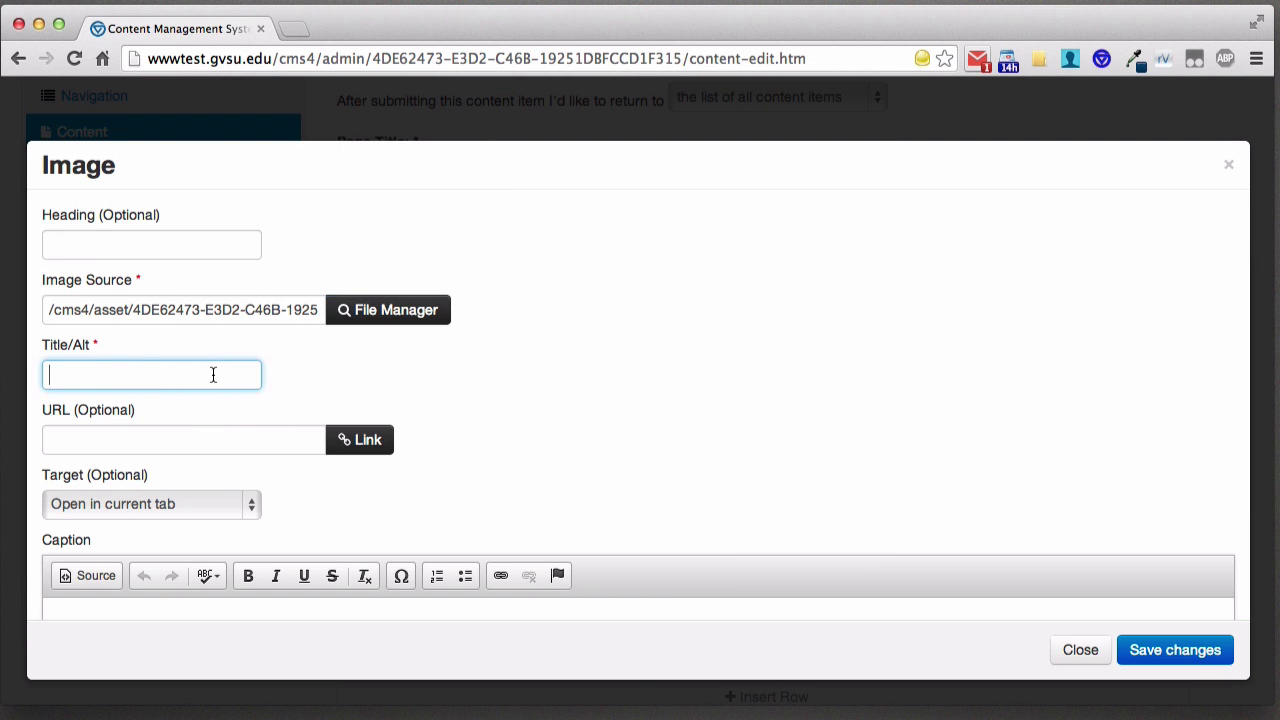
pyautogui.write('Dave')
pyautogui.scroll(-2, 528, 371)
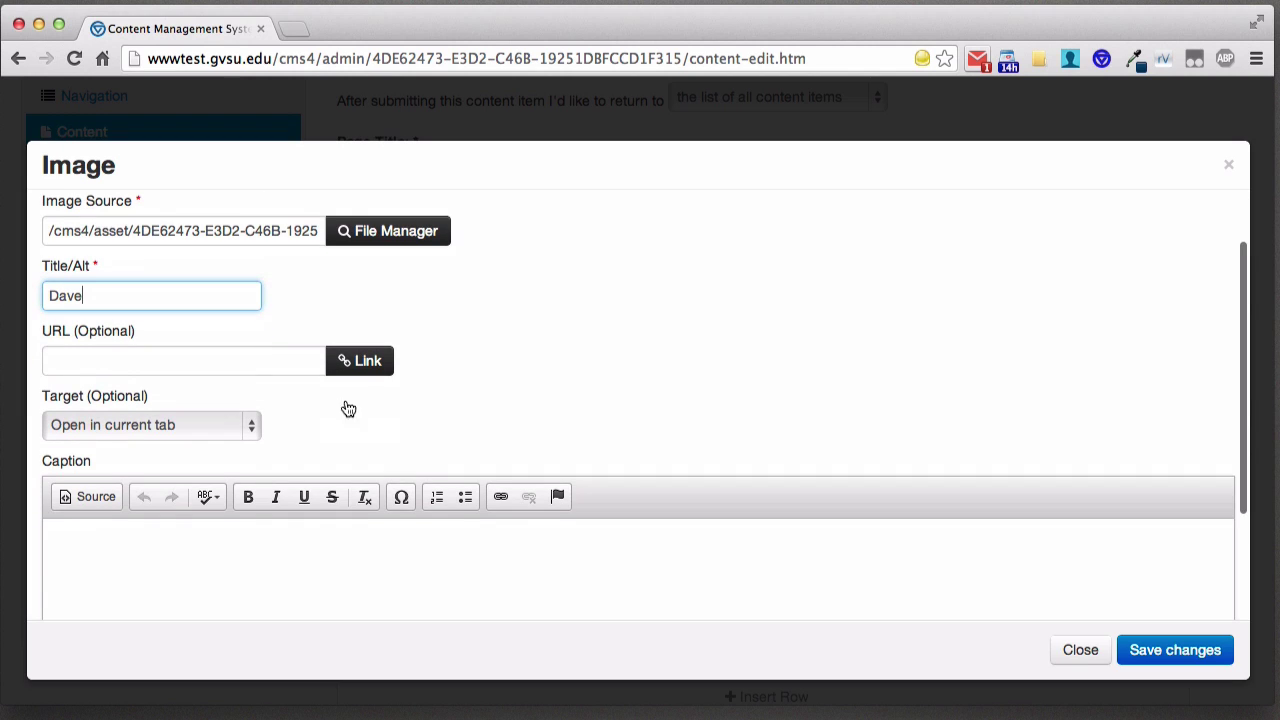
pyautogui.scroll(-3, 394, 397)
pyautogui.click(447, 412)
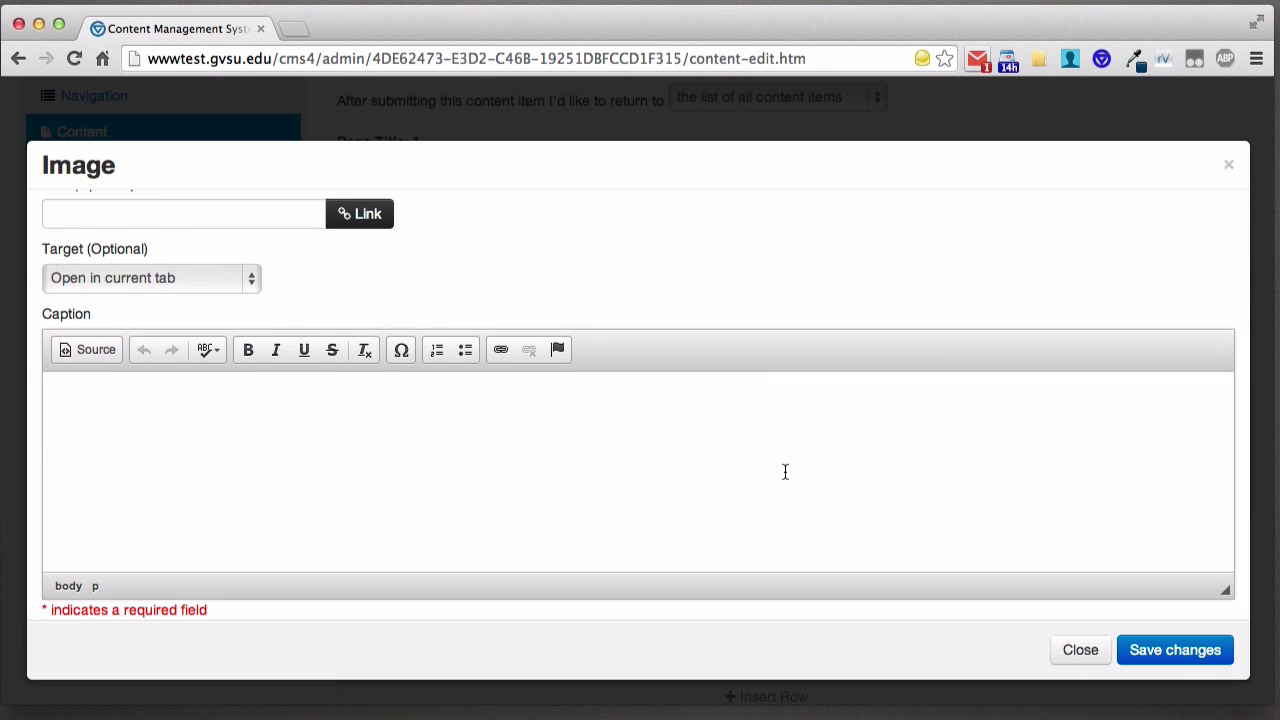
pyautogui.scroll(4, 783, 471)
# - Save the image block settings so the photo appears beside the paragraph
pyautogui.click(1192, 663)
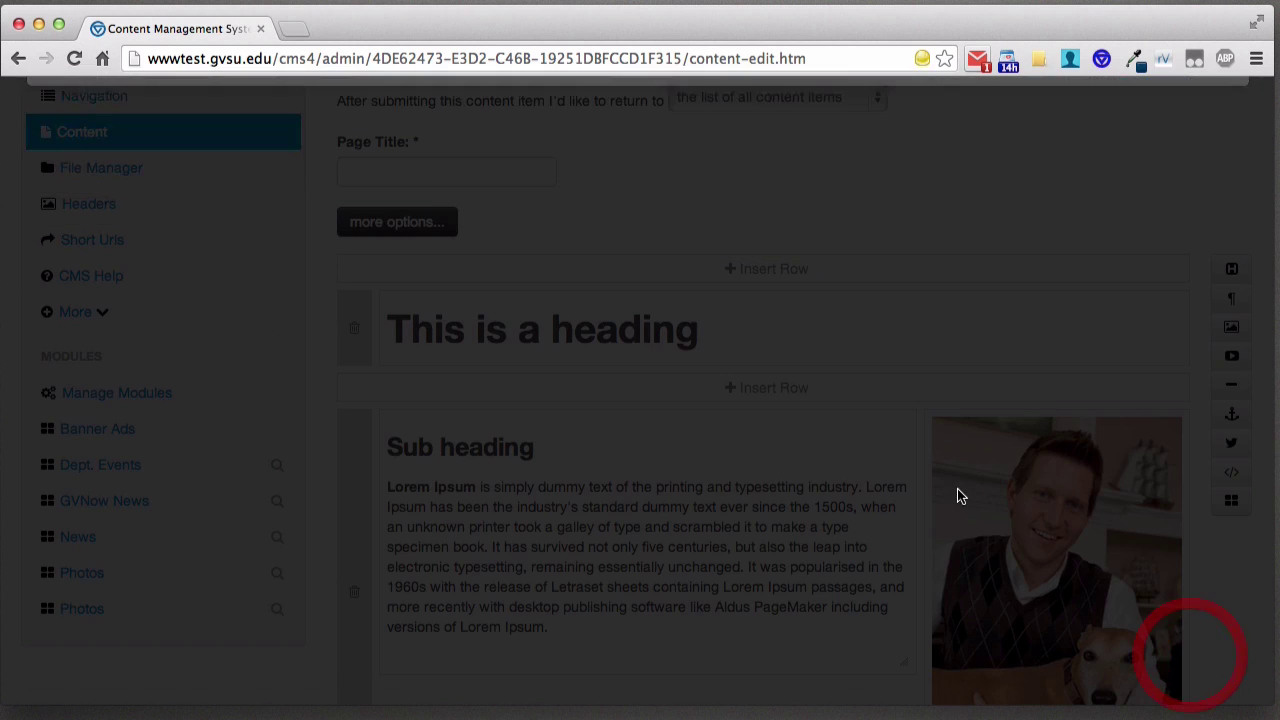
pyautogui.scroll(-2, 700, 440)
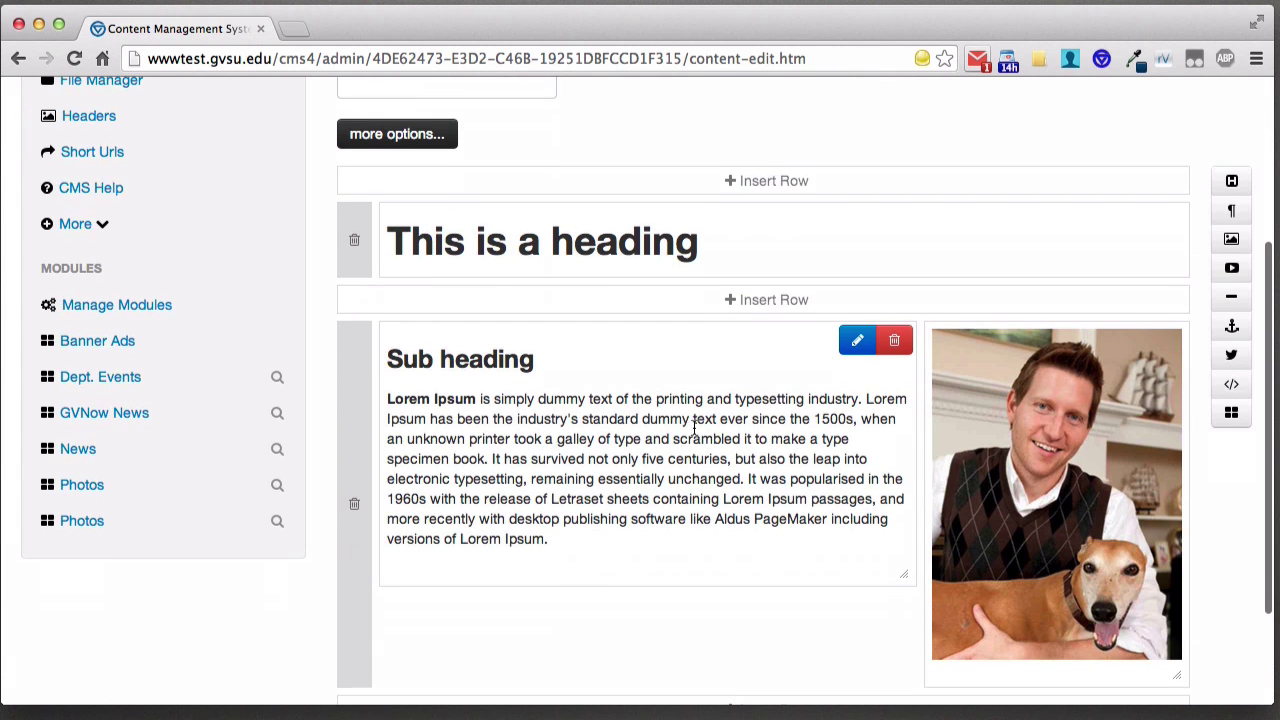
pyautogui.scroll(-3, 695, 433)
pyautogui.scroll(-1, 695, 433)
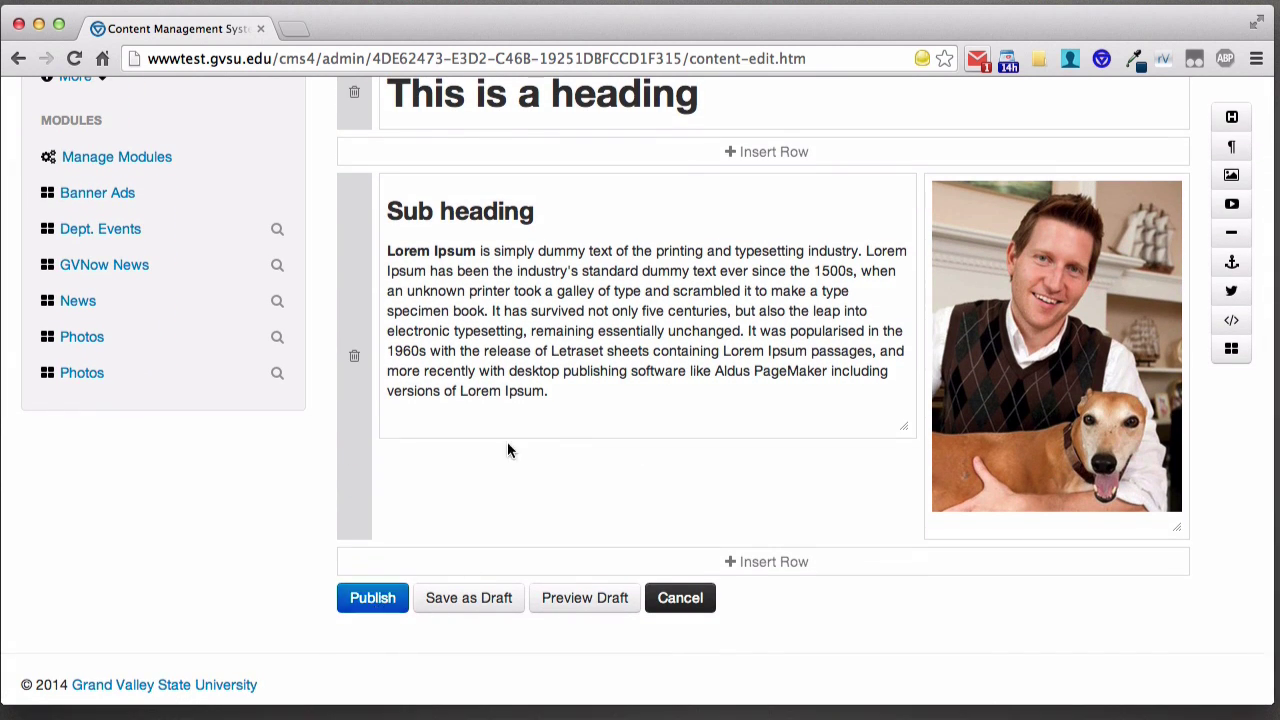
pyautogui.scroll(8, 507, 441)
# - Retitle the page 'This is a test v2' and publish it
pyautogui.click(416, 328)
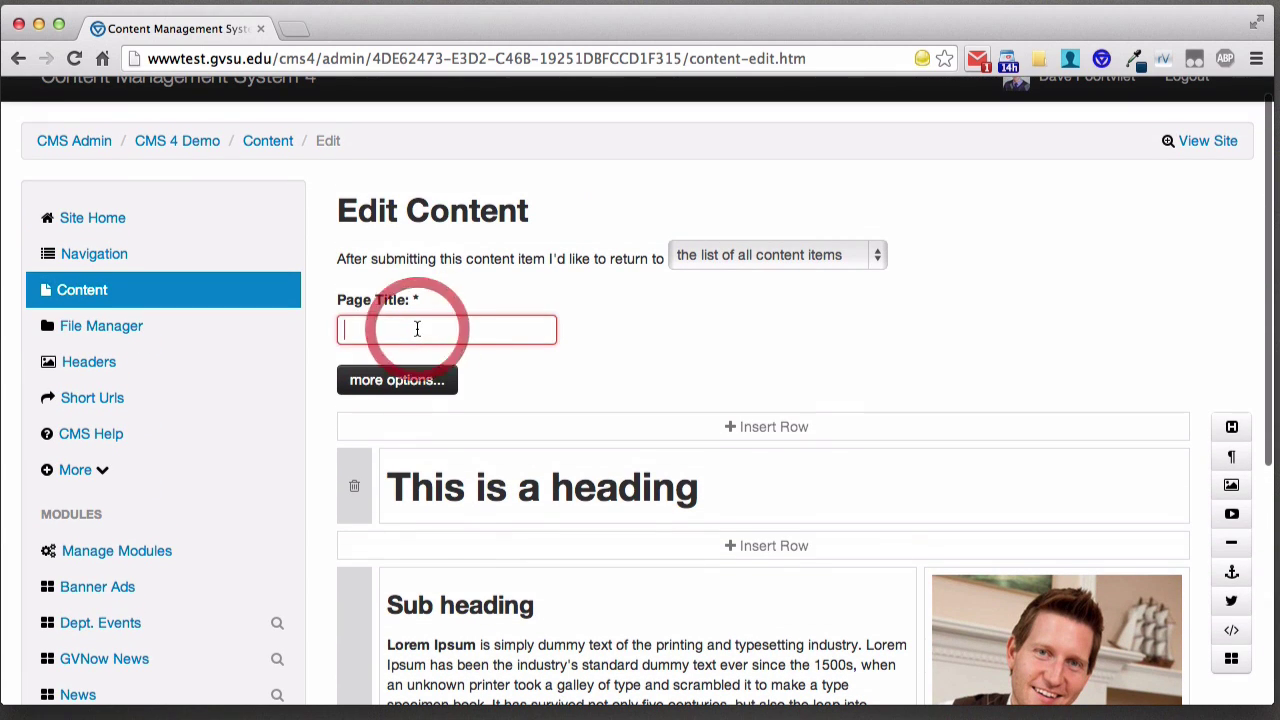
pyautogui.write('This is a ')
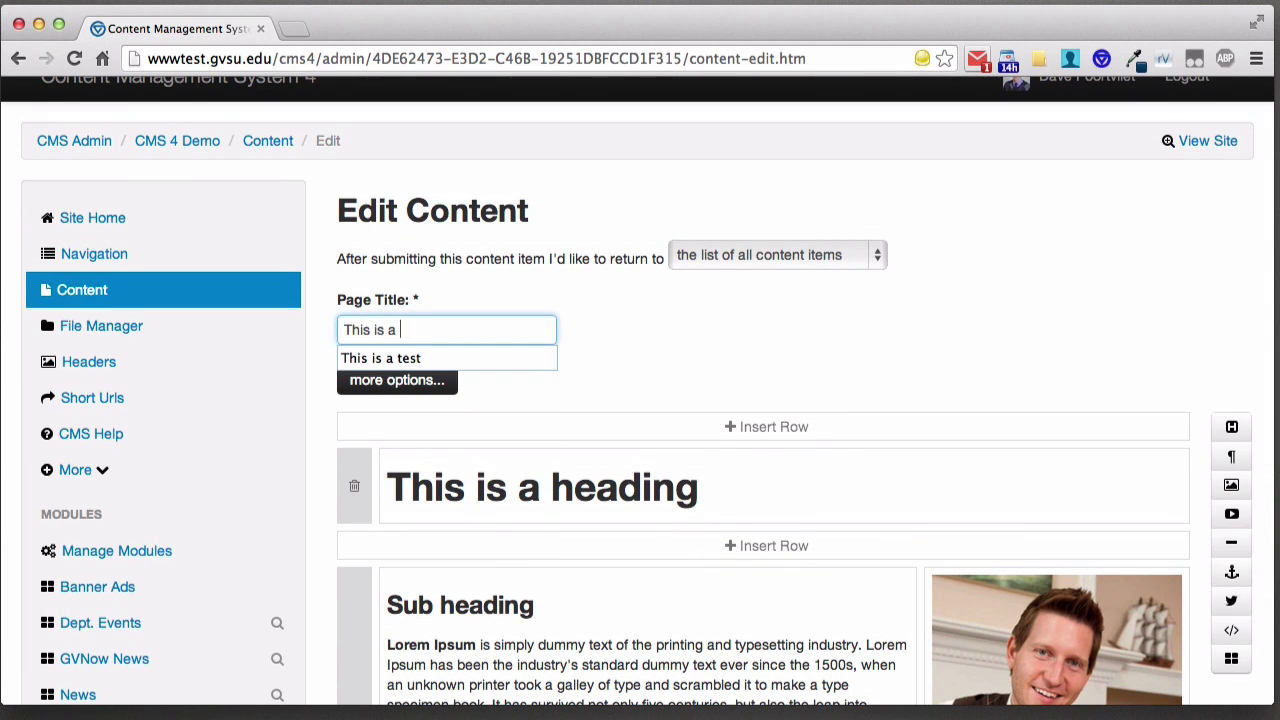
pyautogui.write('test v2')
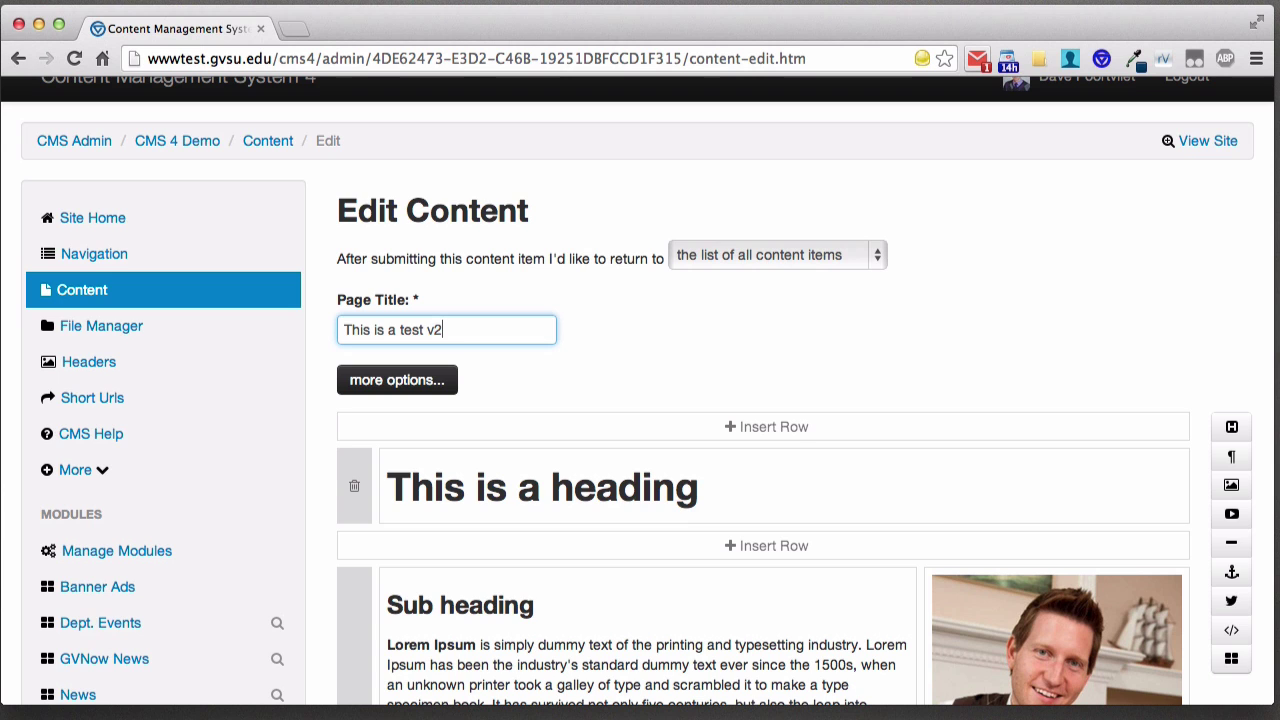
pyautogui.scroll(-8, 440, 350)
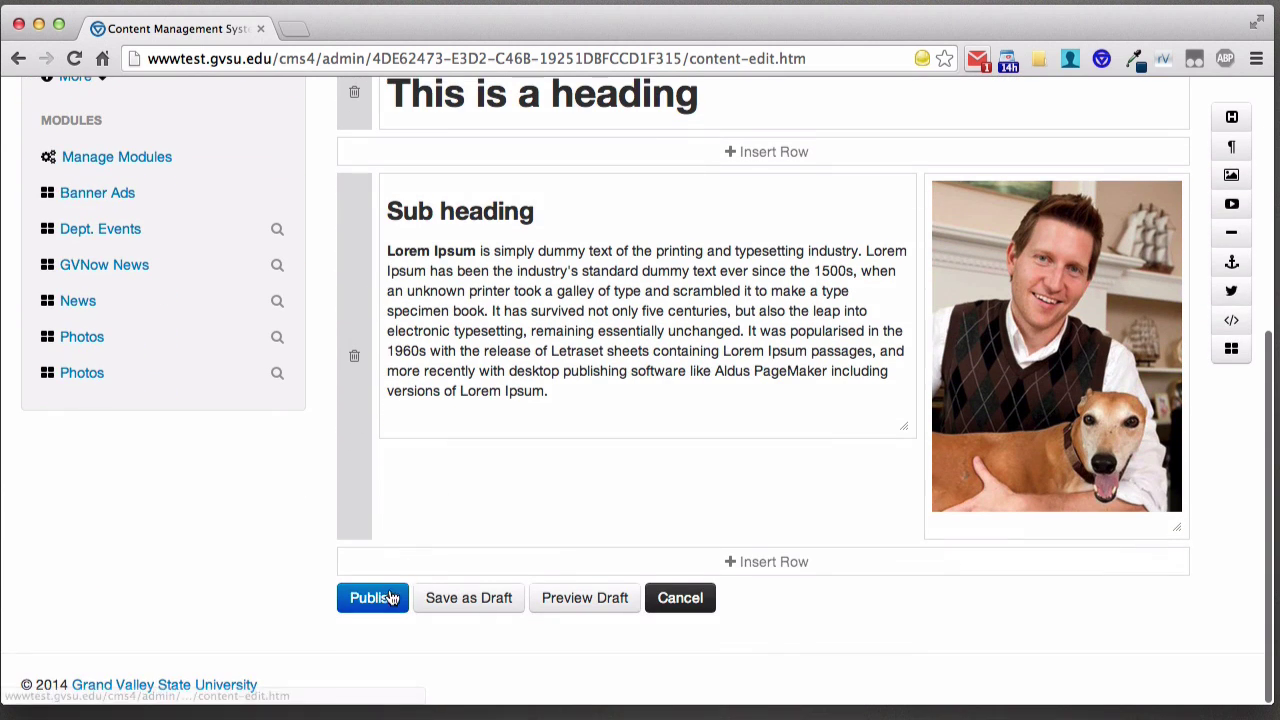
pyautogui.click(385, 599)
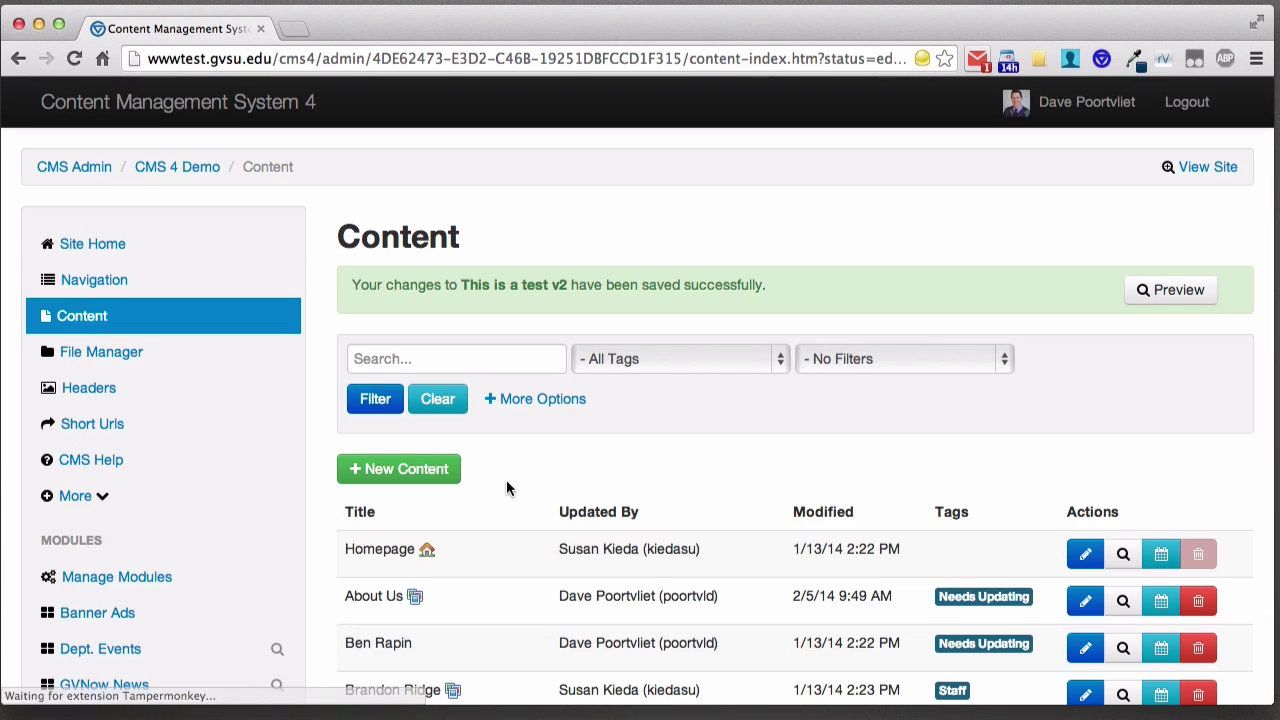
# - Preview 'This is a test v2' live and scroll through its heading, Lorem Ipsum paragraph and photo
pyautogui.scroll(-8, 508, 482)
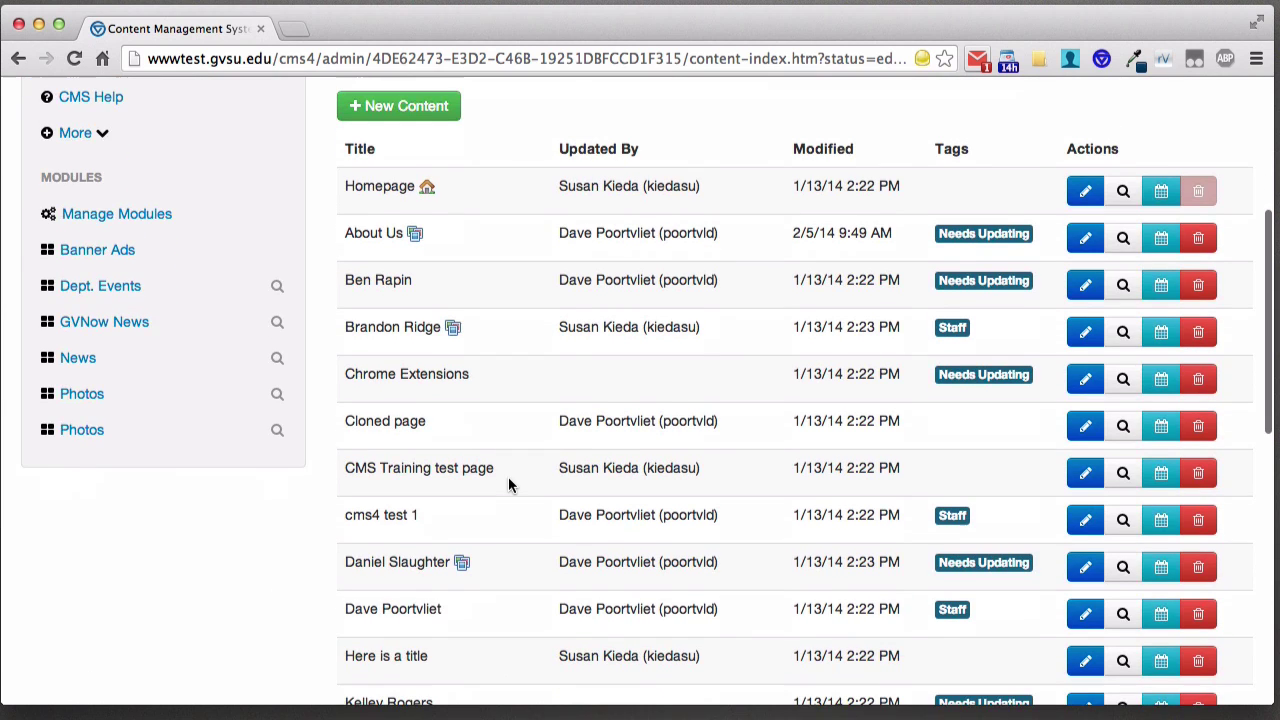
pyautogui.scroll(-10, 509, 484)
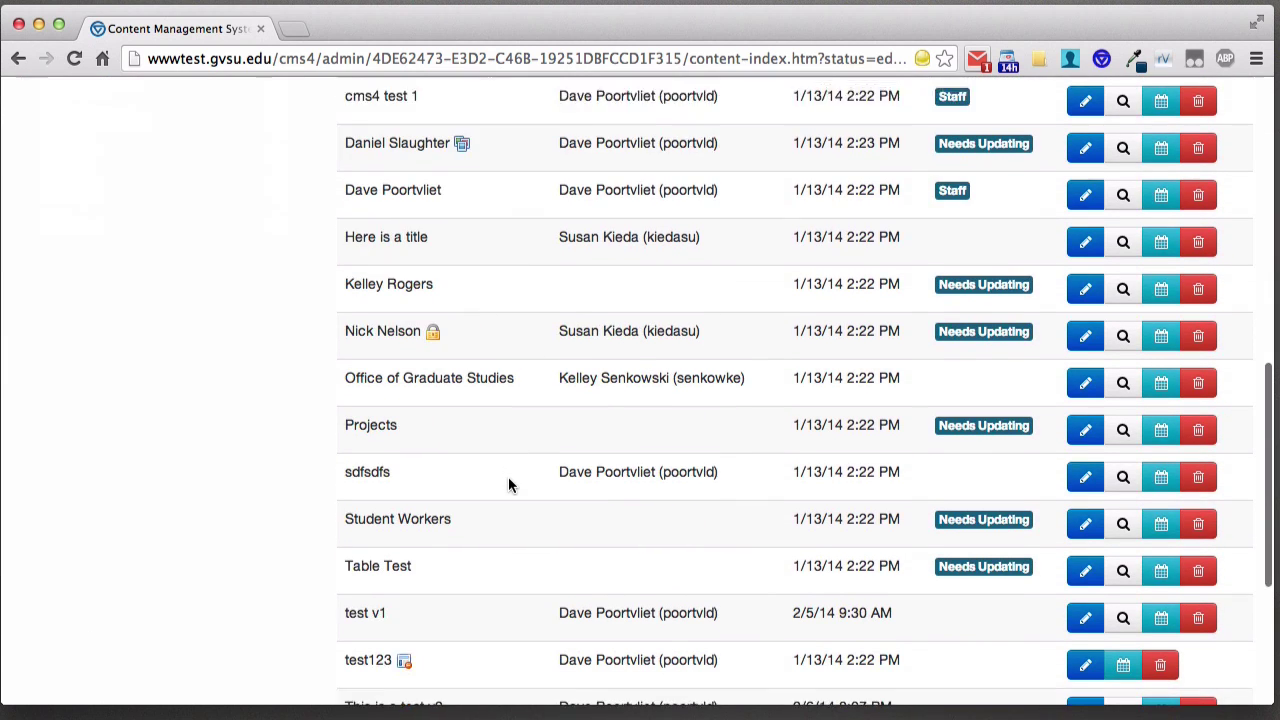
pyautogui.scroll(-3, 508, 484)
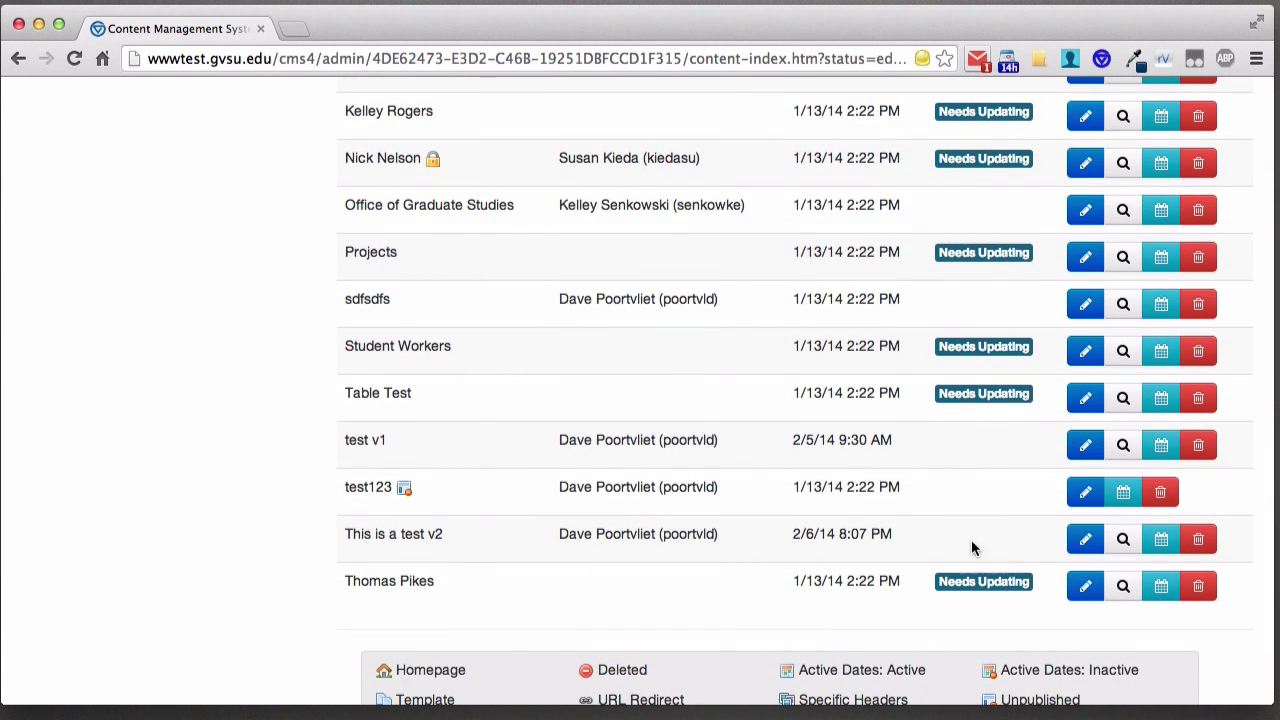
pyautogui.click(1125, 541)
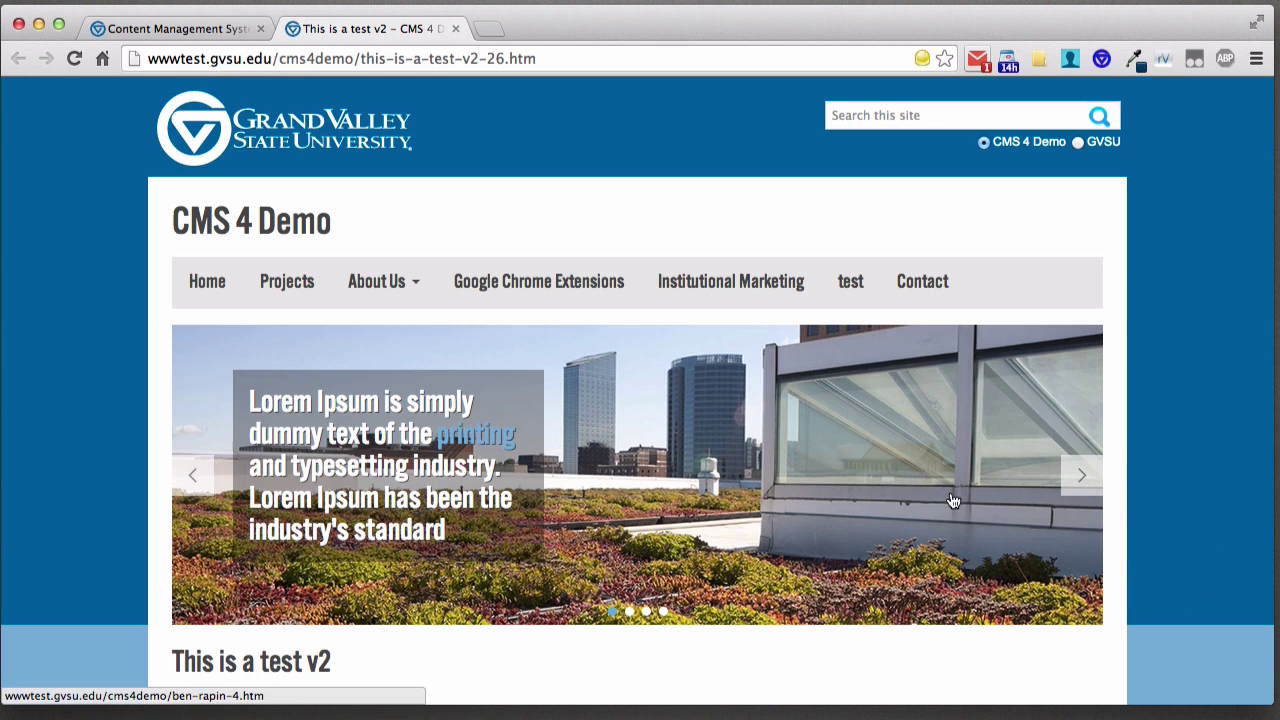
pyautogui.scroll(-7, 789, 461)
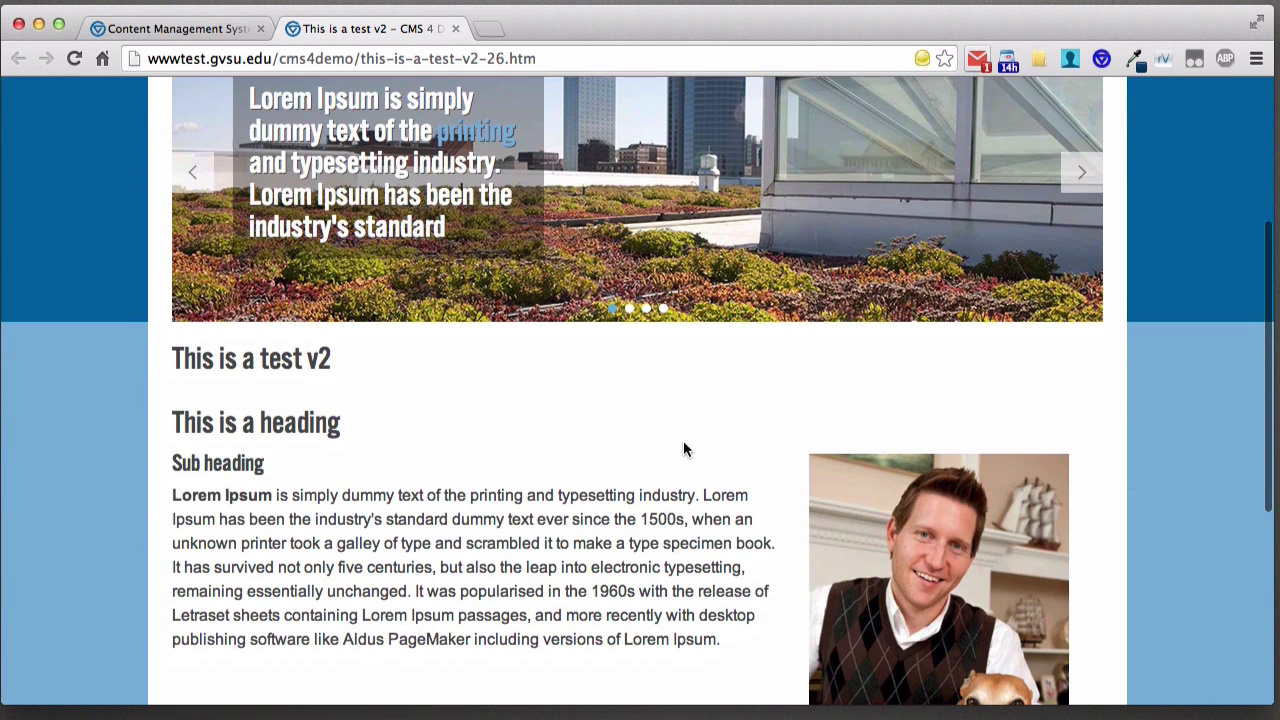
pyautogui.scroll(-3, 630, 440)
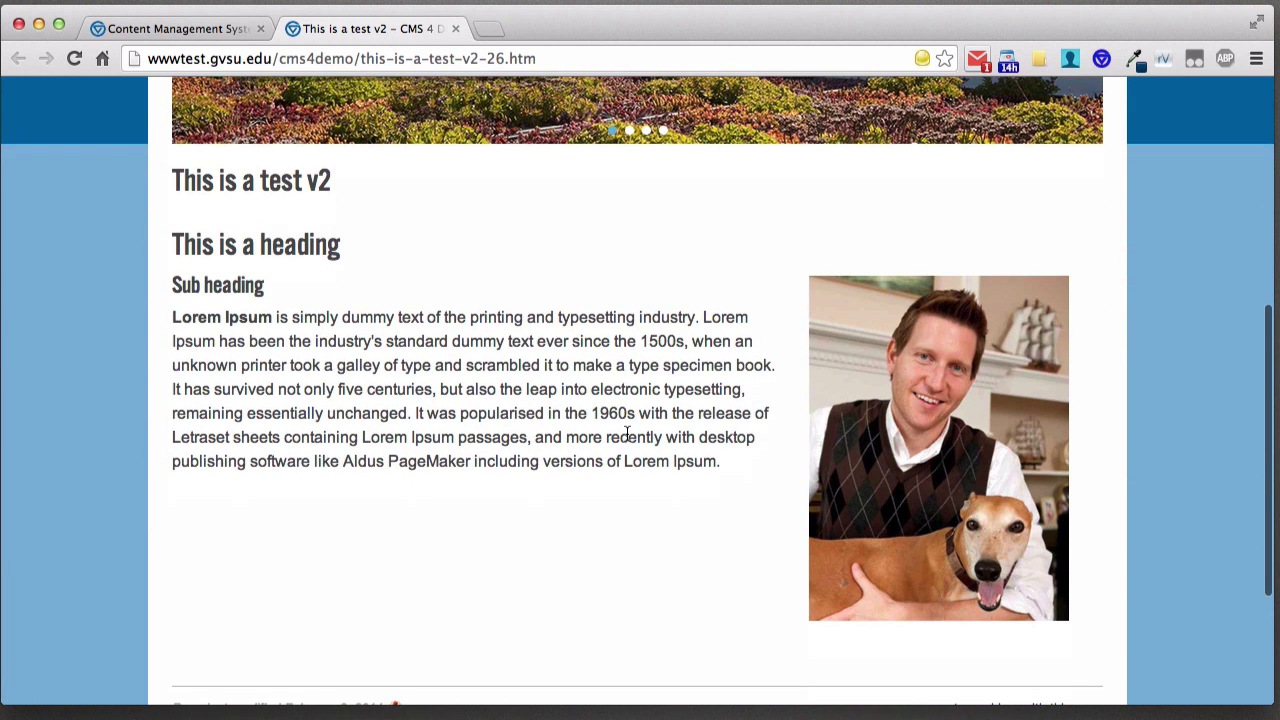
pyautogui.scroll(-1, 627, 432)
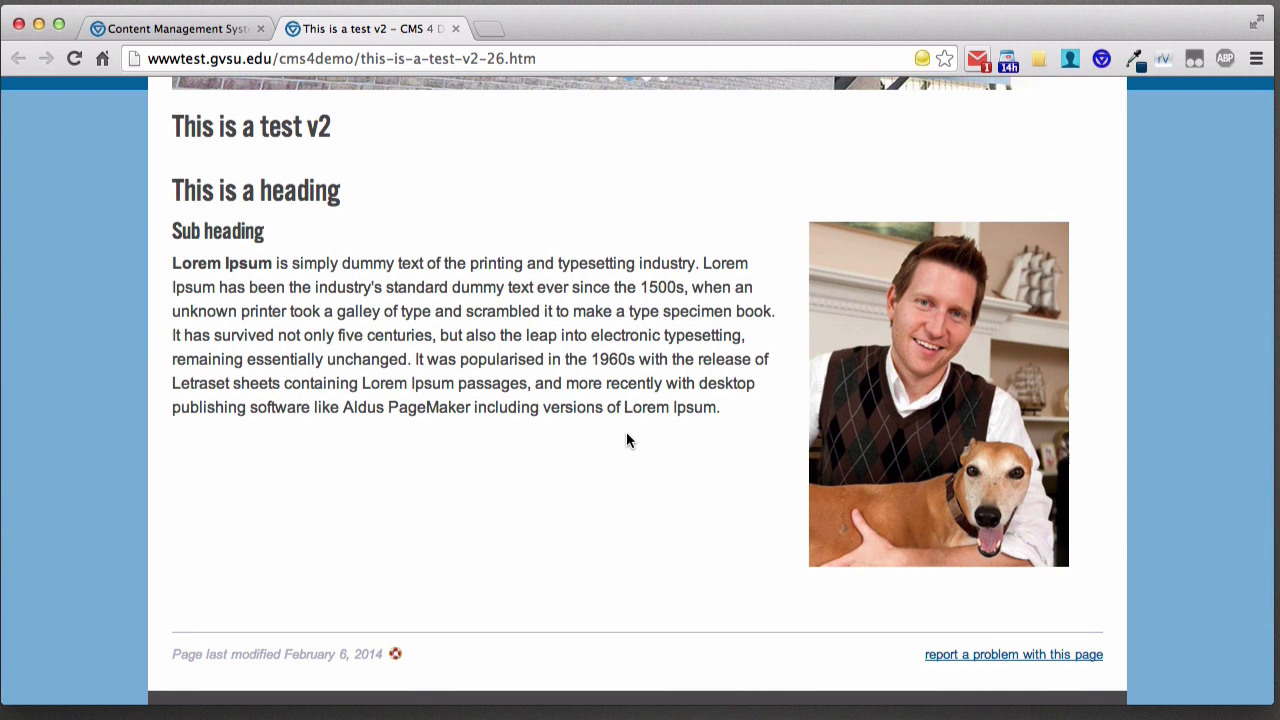
pyautogui.scroll(3, 627, 440)
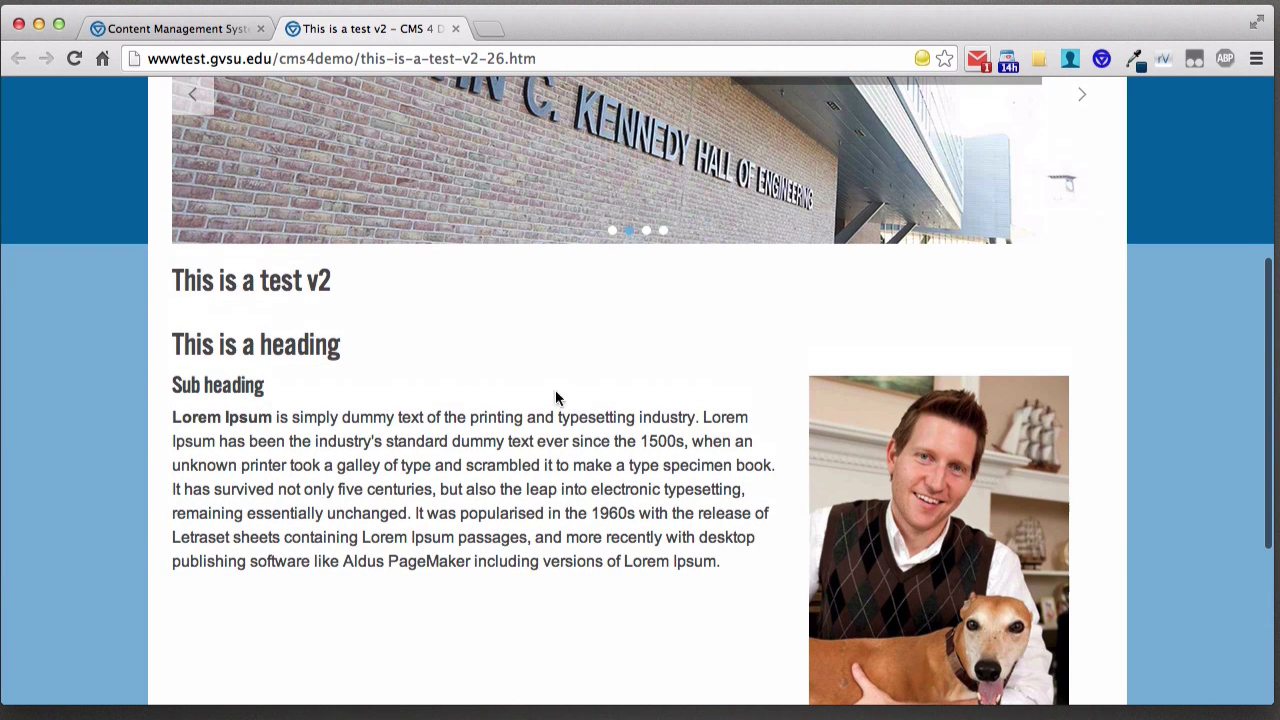
pyautogui.moveTo(176, 280); pyautogui.dragTo(349, 286)
pyautogui.click(373, 287)
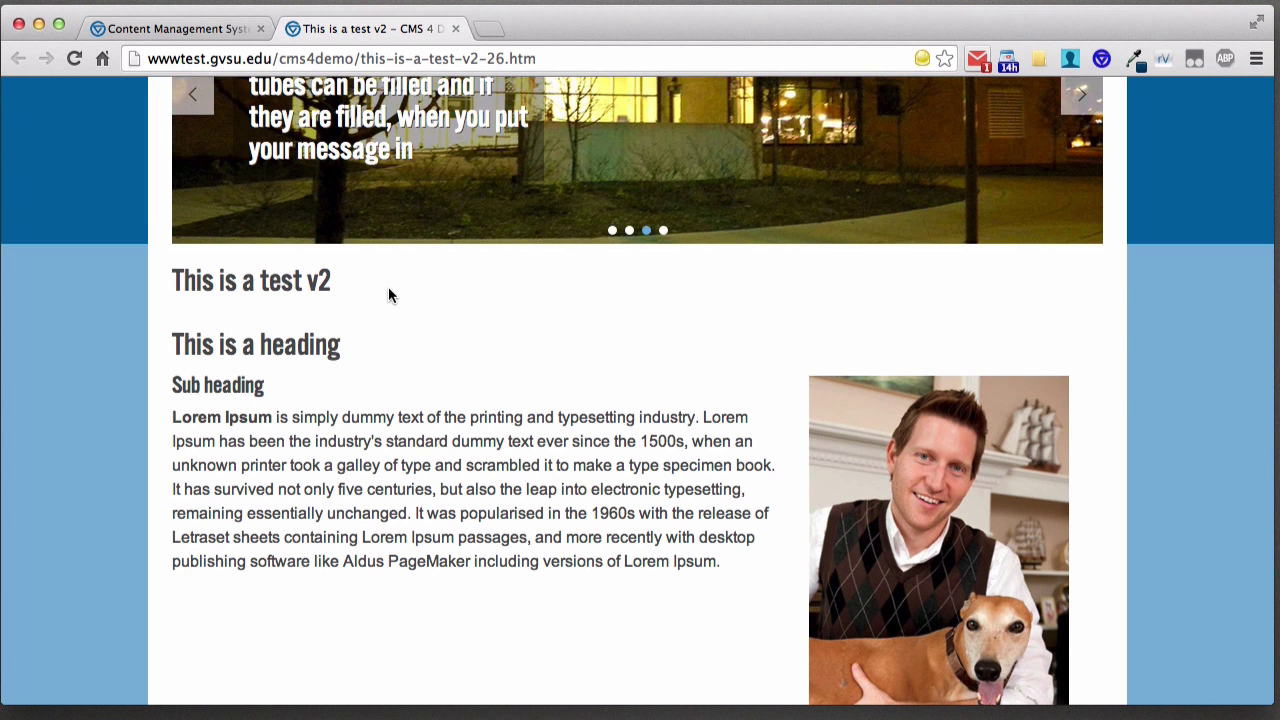
pyautogui.scroll(5, 388, 291)
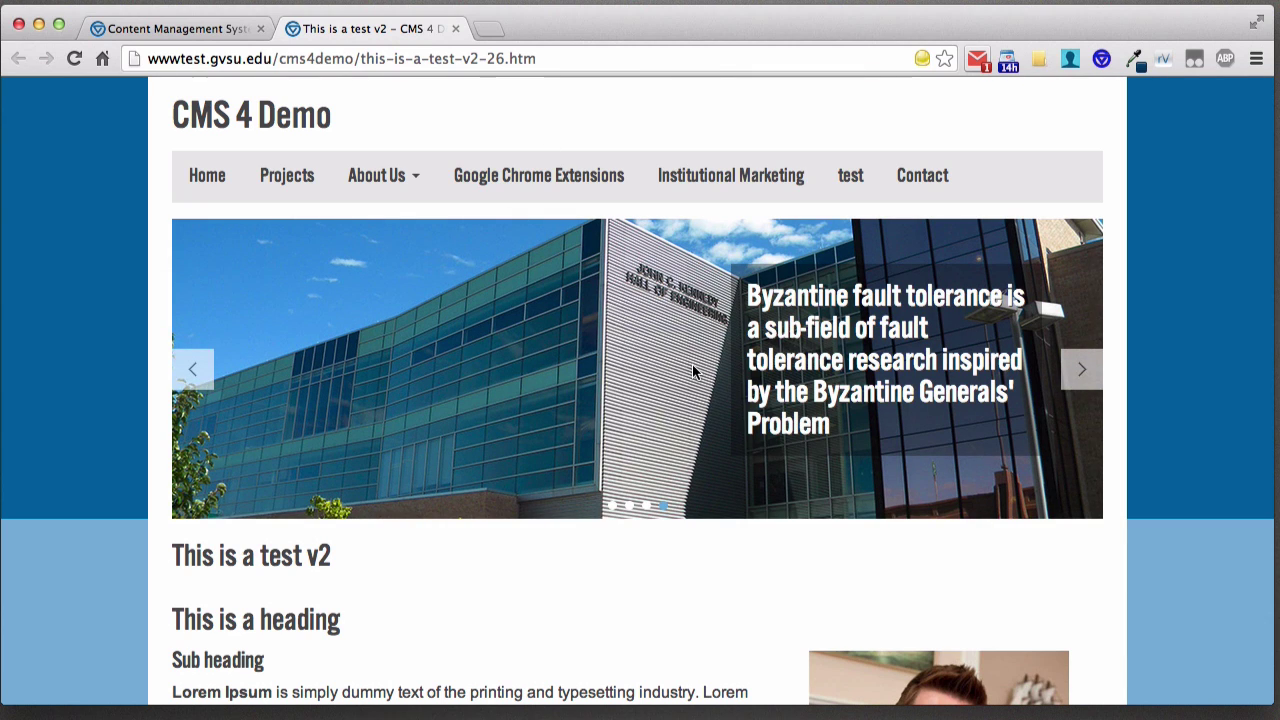
# - In site Settings, choose 'Do not show titles on content pages', submit, and return to Content
pyautogui.click(456, 30)
pyautogui.scroll(10, 365, 222)
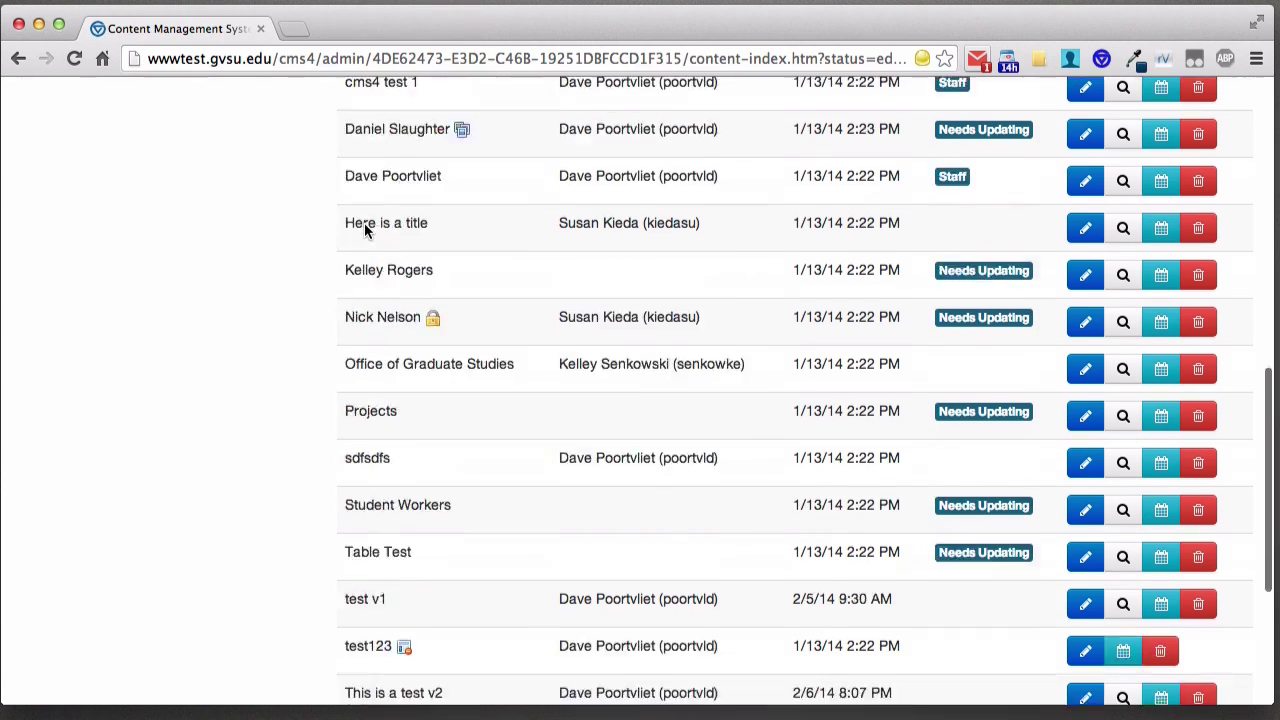
pyautogui.scroll(2, 365, 228)
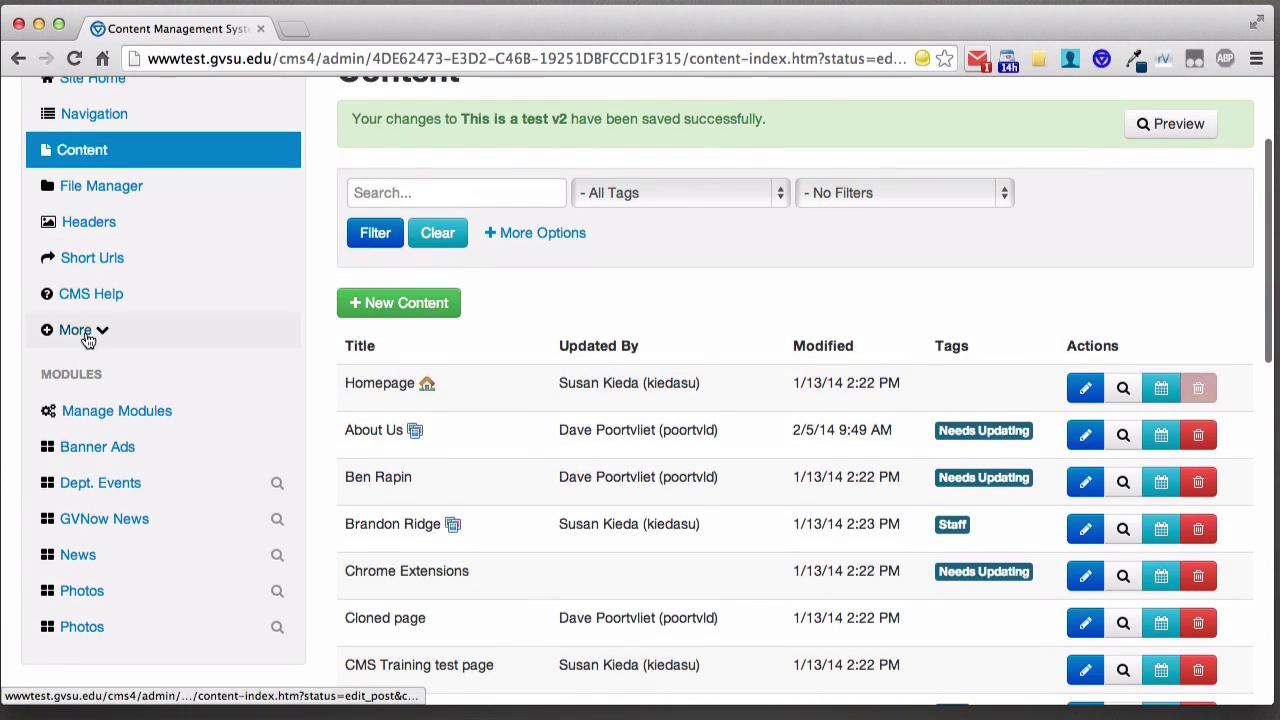
pyautogui.click(80, 331)
pyautogui.click(99, 513)
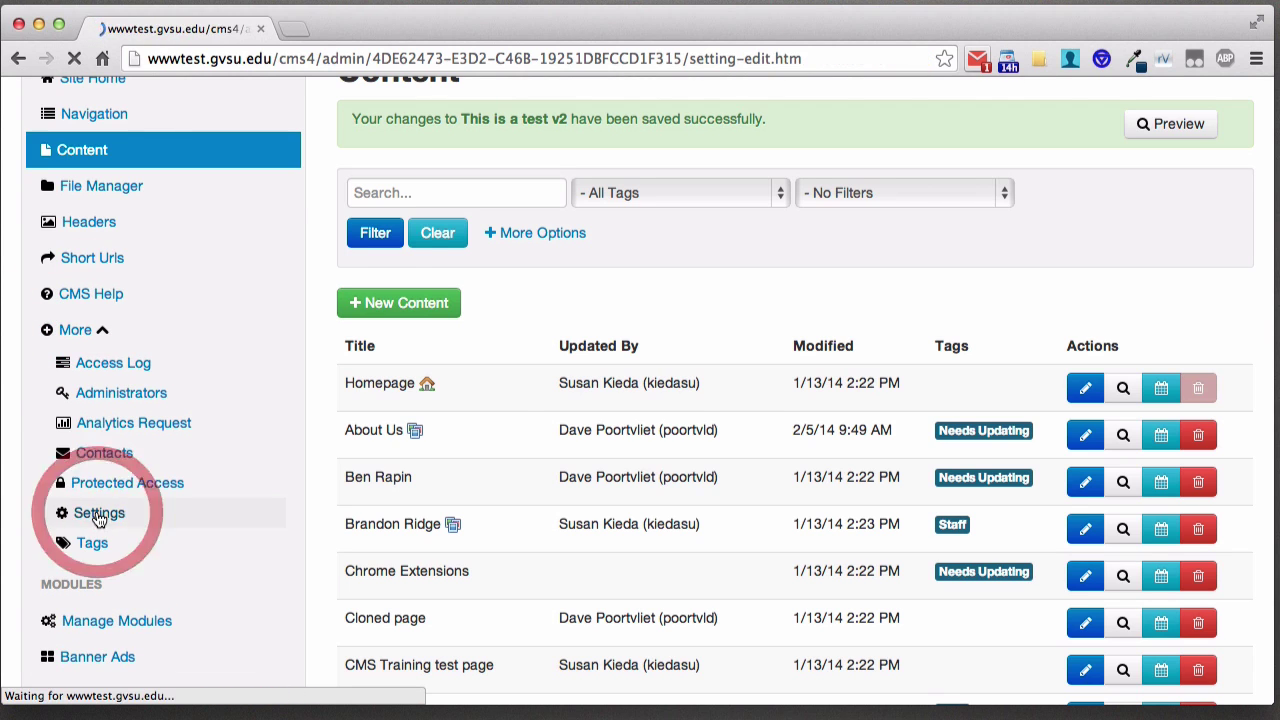
pyautogui.scroll(-5, 325, 328)
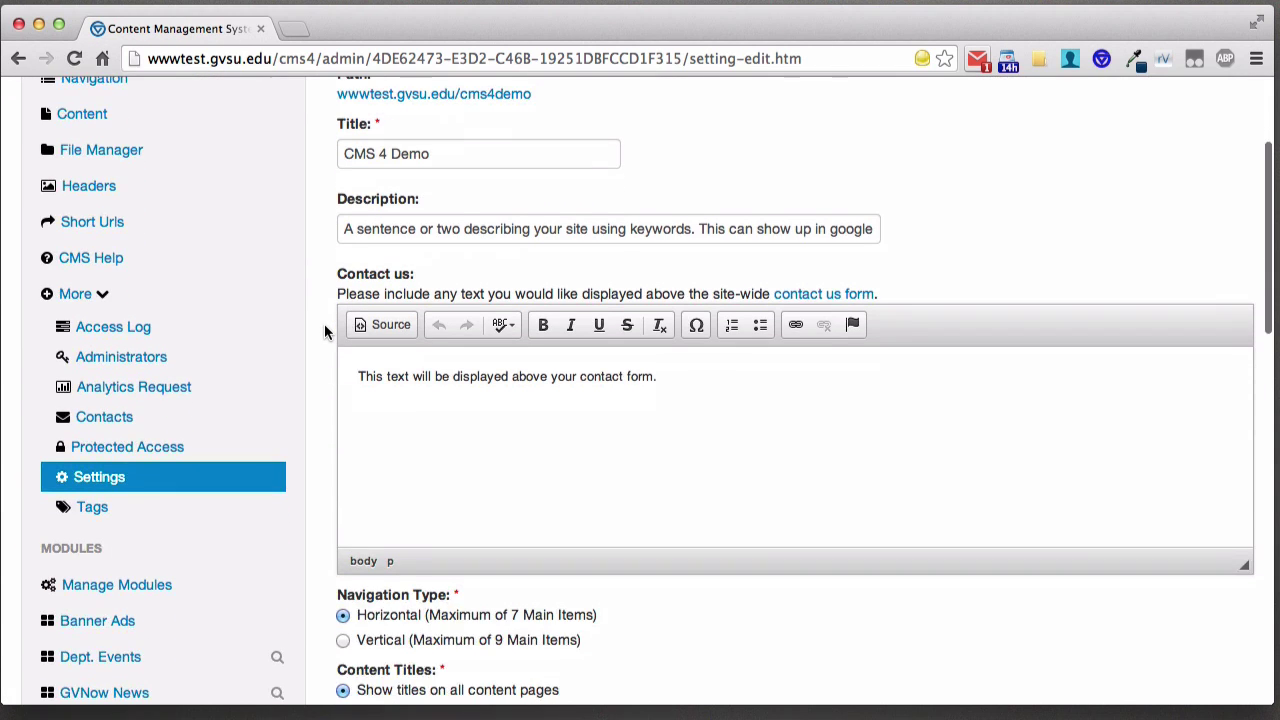
pyautogui.scroll(-3, 324, 332)
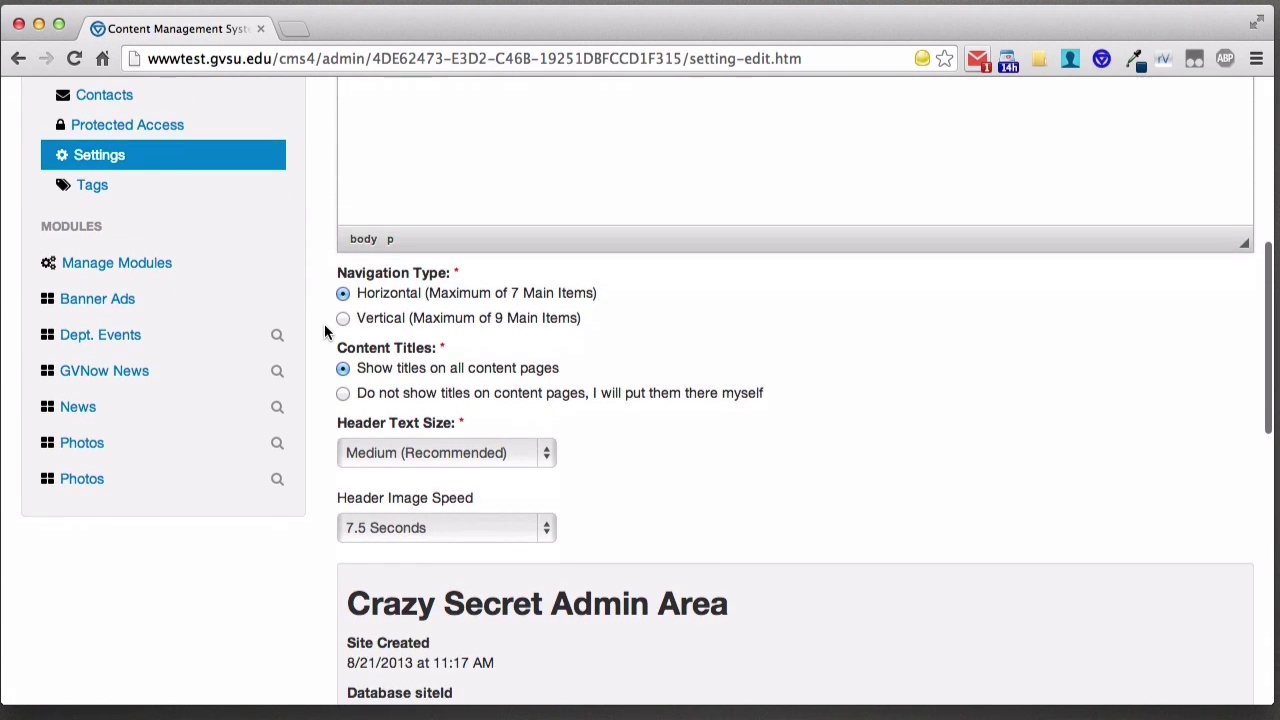
pyautogui.click(406, 399)
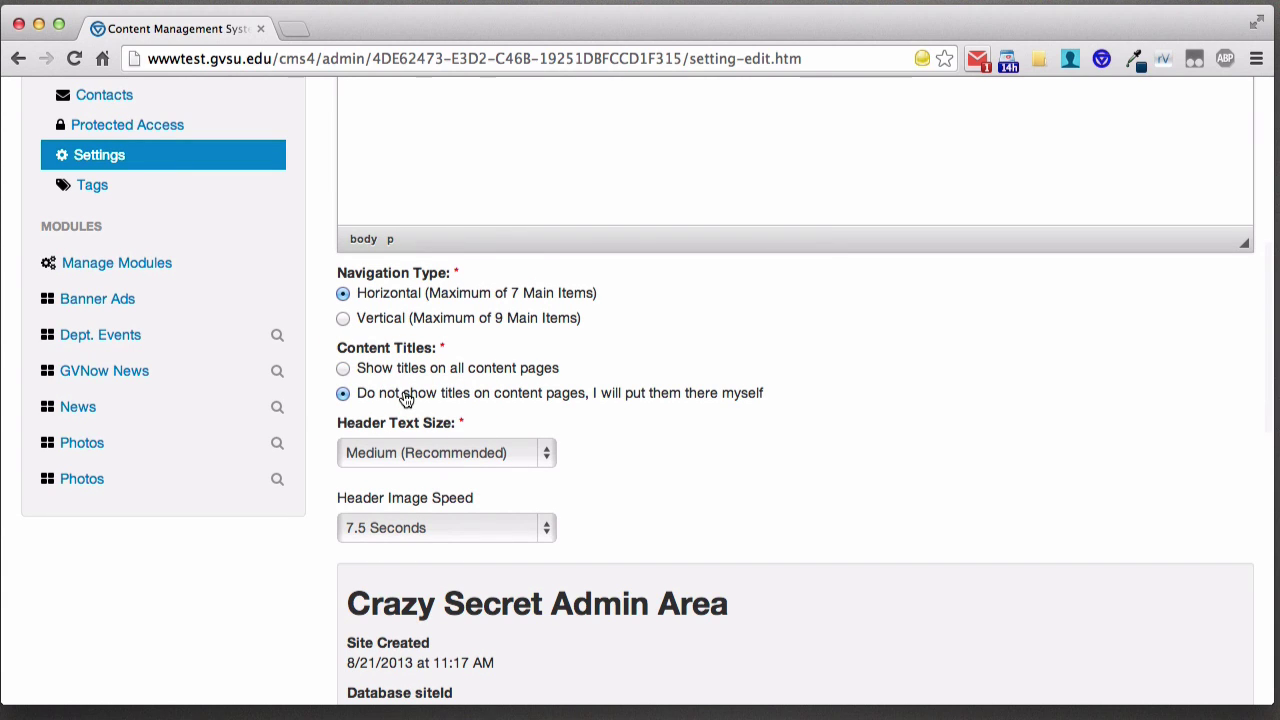
pyautogui.scroll(-5, 325, 376)
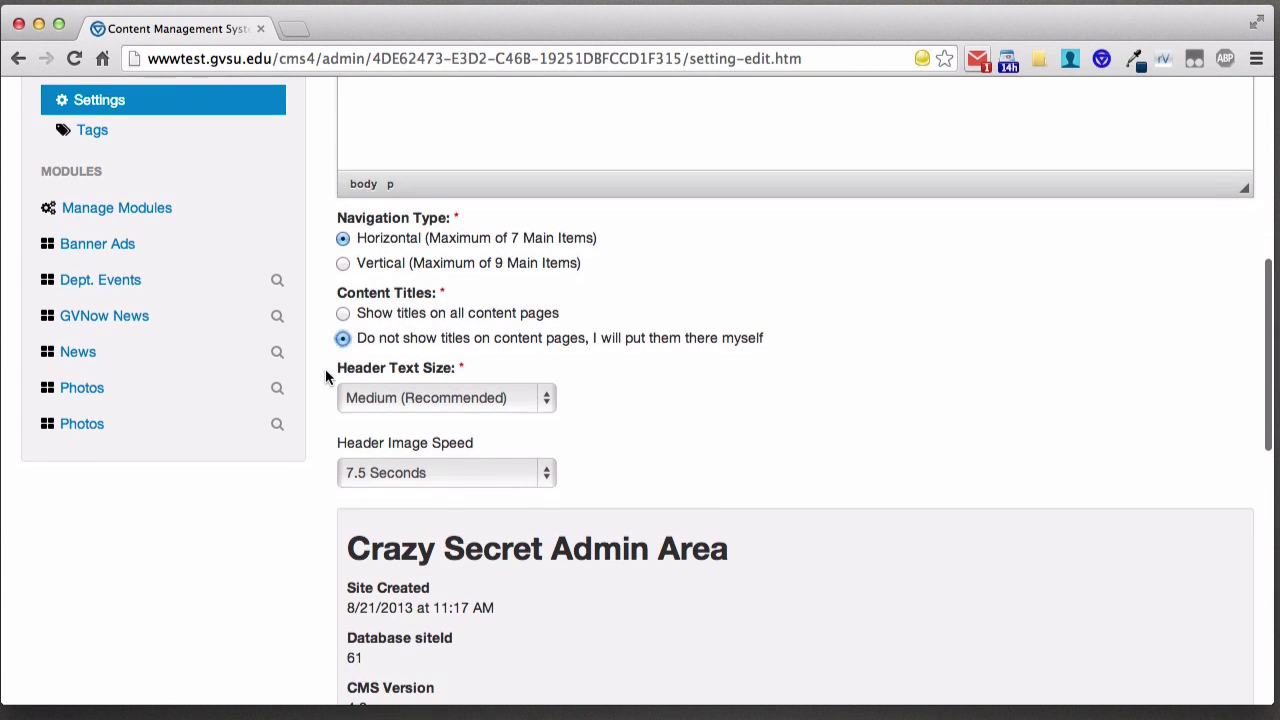
pyautogui.scroll(-7, 325, 336)
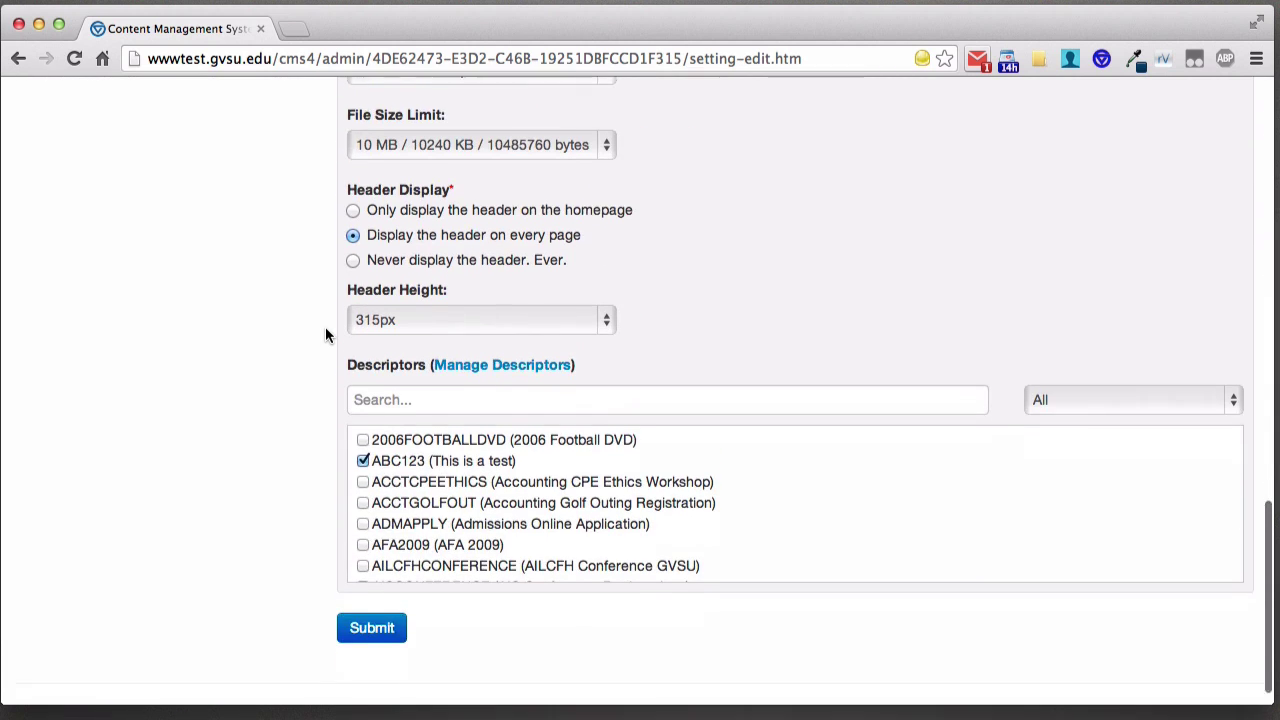
pyautogui.click(365, 600)
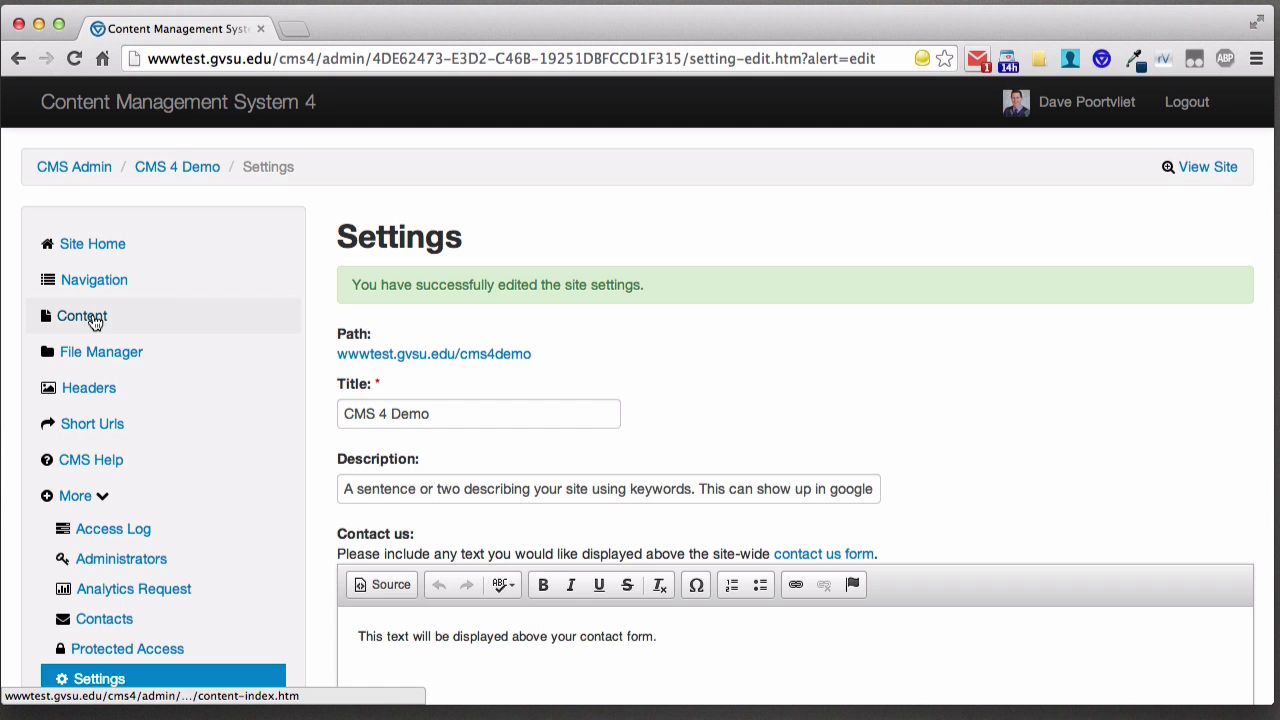
pyautogui.click(93, 316)
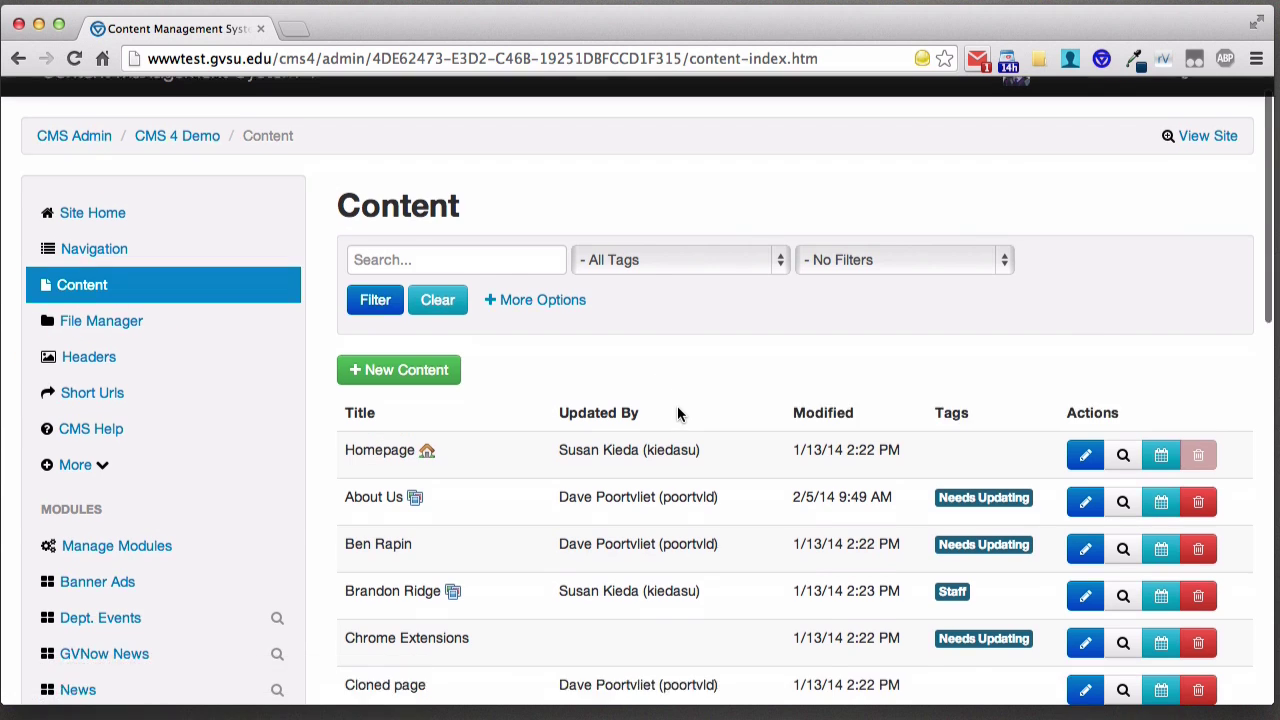
# - View 'This is a test v2' live and confirm no title appears above 'This is a heading'
pyautogui.scroll(-10, 677, 413)
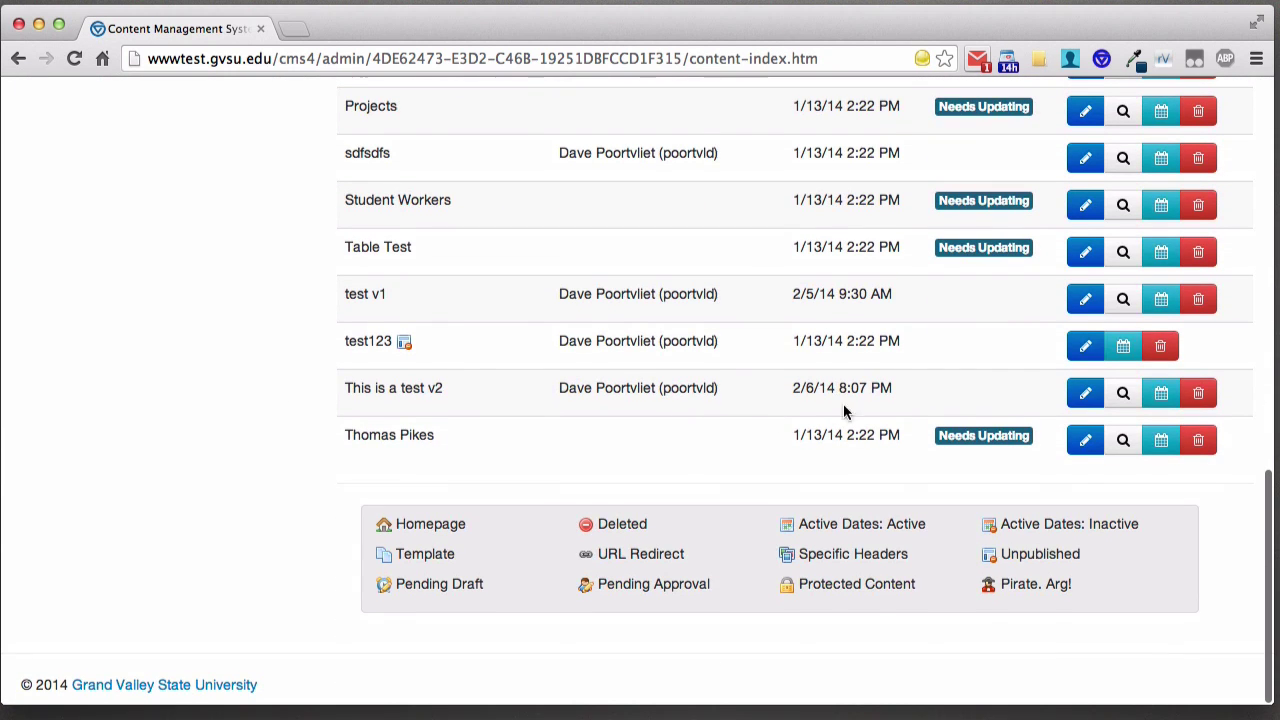
pyautogui.click(1122, 391)
pyautogui.scroll(-3, 568, 428)
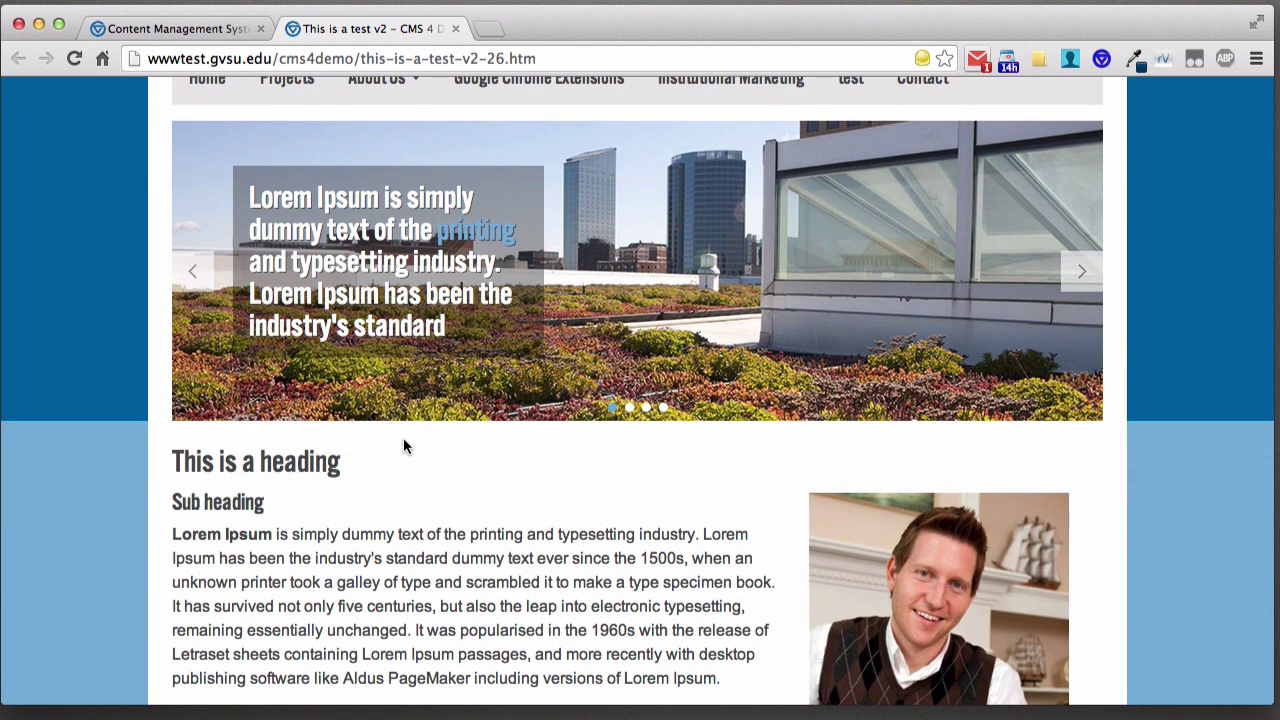
pyautogui.scroll(1, 488, 467)
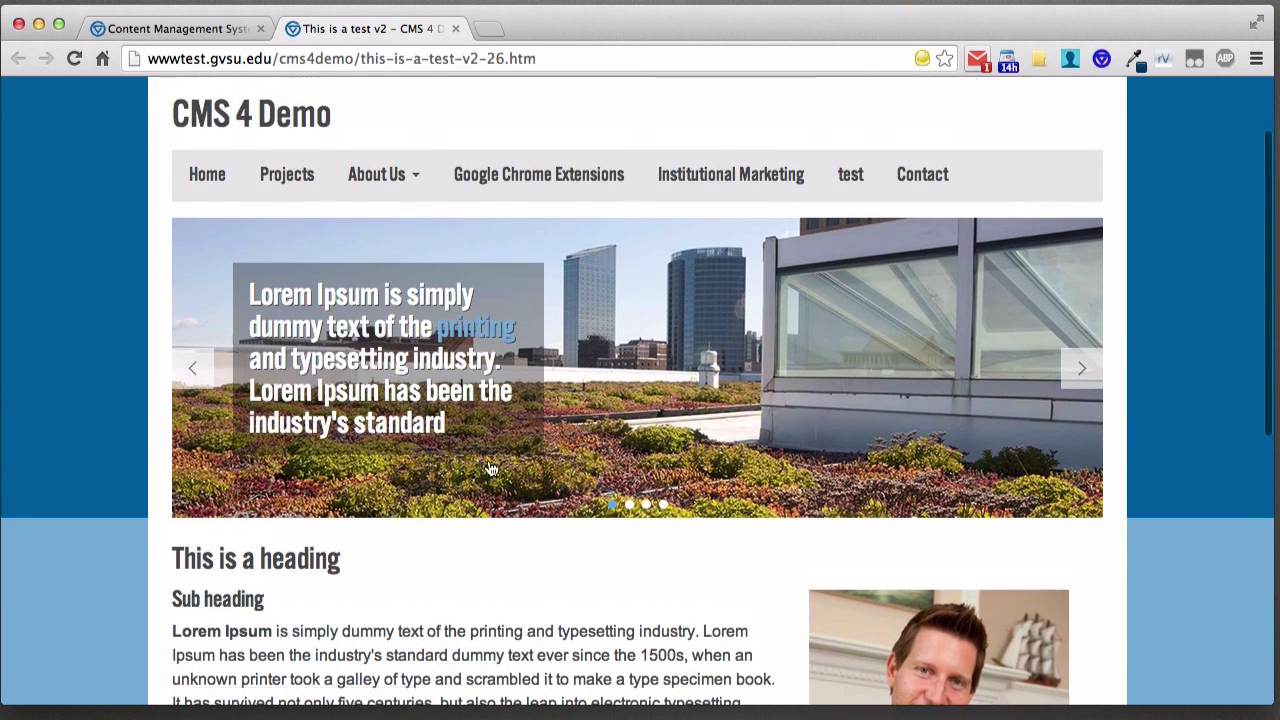
pyautogui.scroll(-3, 555, 515)
pyautogui.scroll(-4, 555, 515)
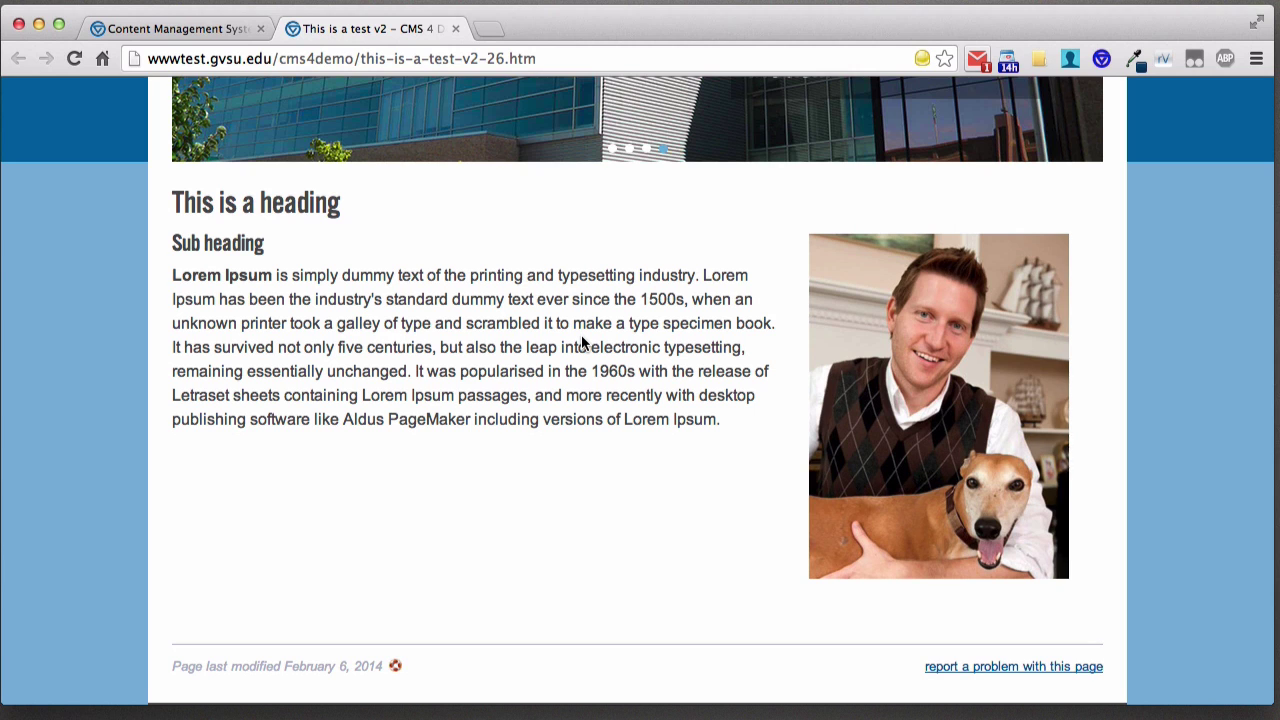
pyautogui.click(396, 668)
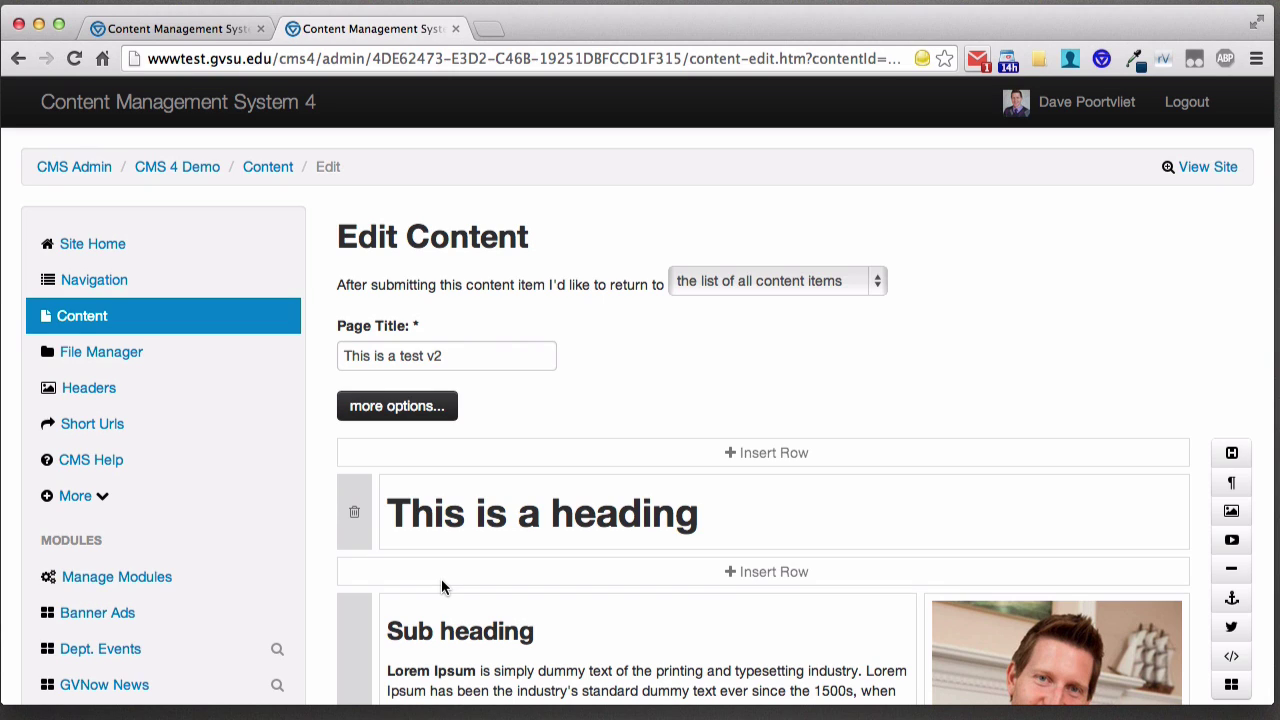
pyautogui.scroll(-2, 570, 385)
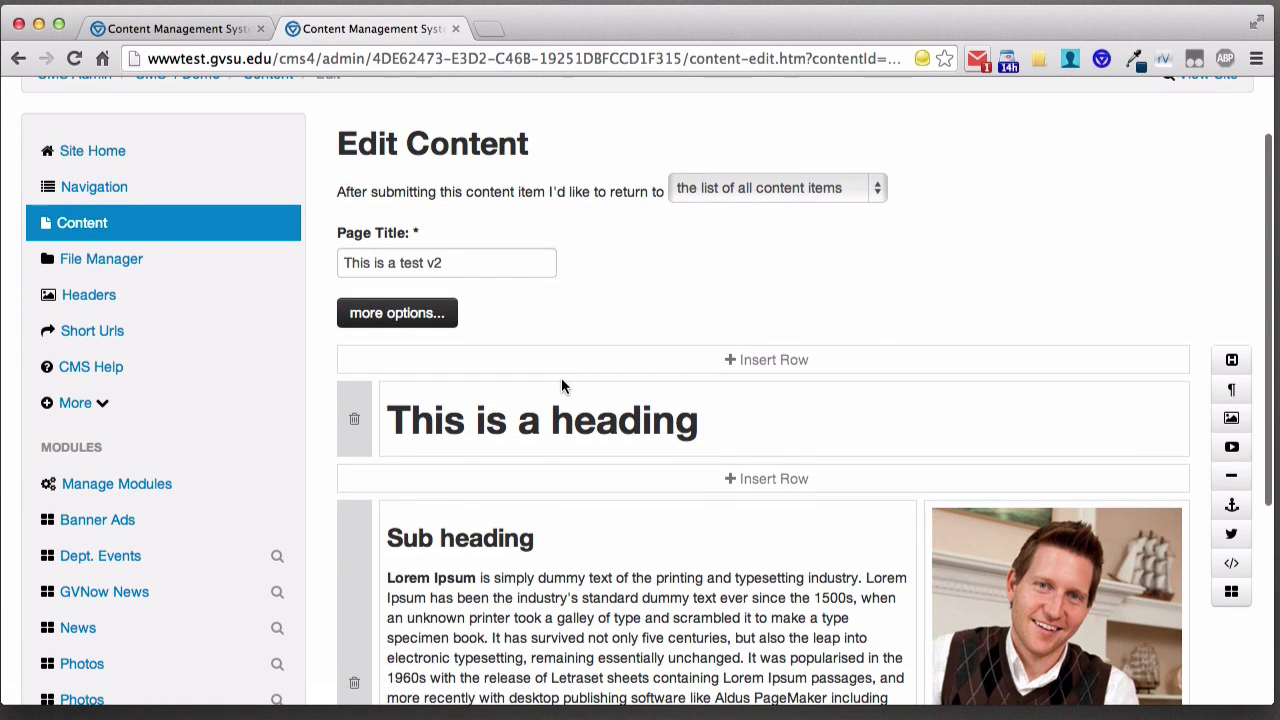
pyautogui.scroll(-5, 561, 377)
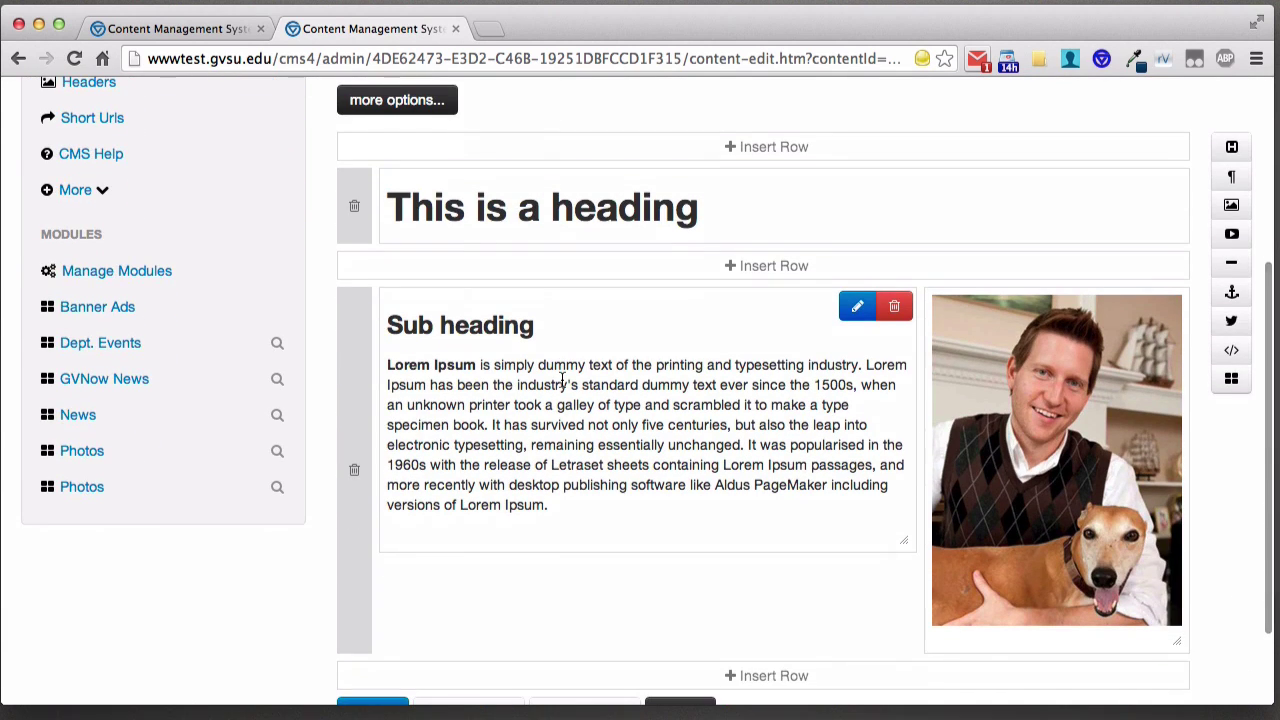
pyautogui.scroll(5, 561, 377)
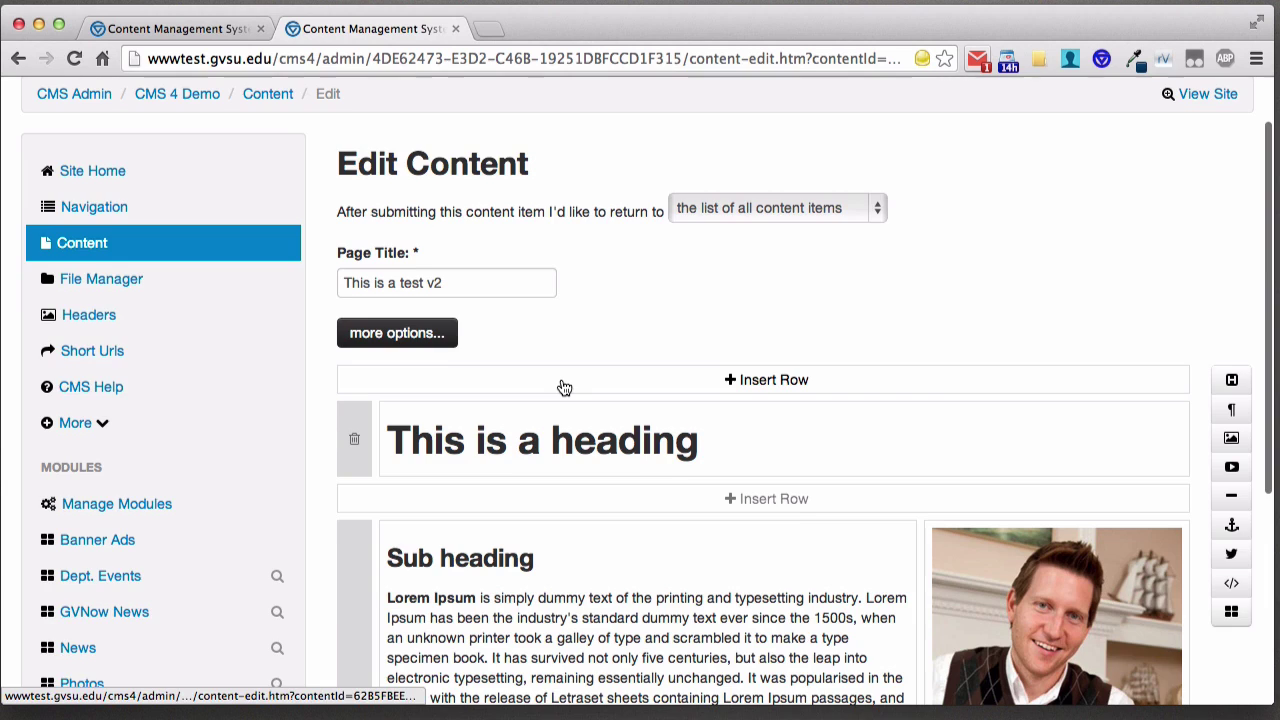
pyautogui.scroll(-9, 562, 385)
pyautogui.scroll(6, 562, 385)
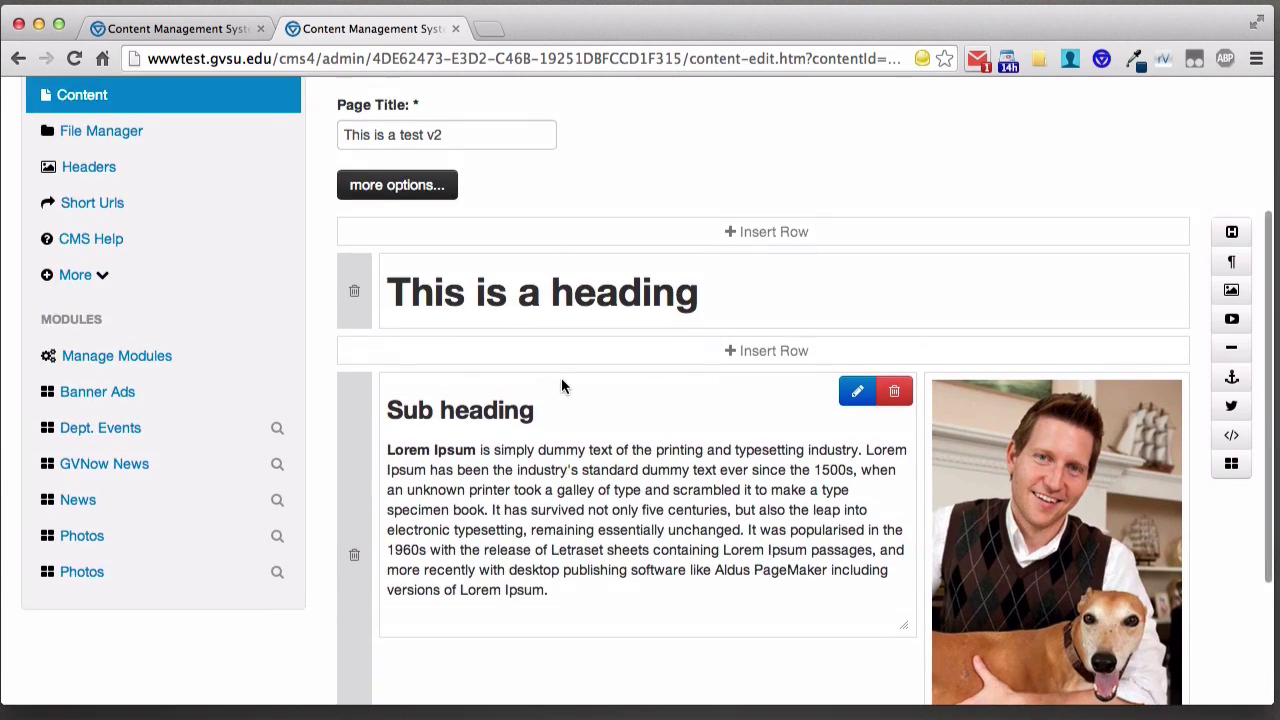
pyautogui.scroll(4, 561, 377)
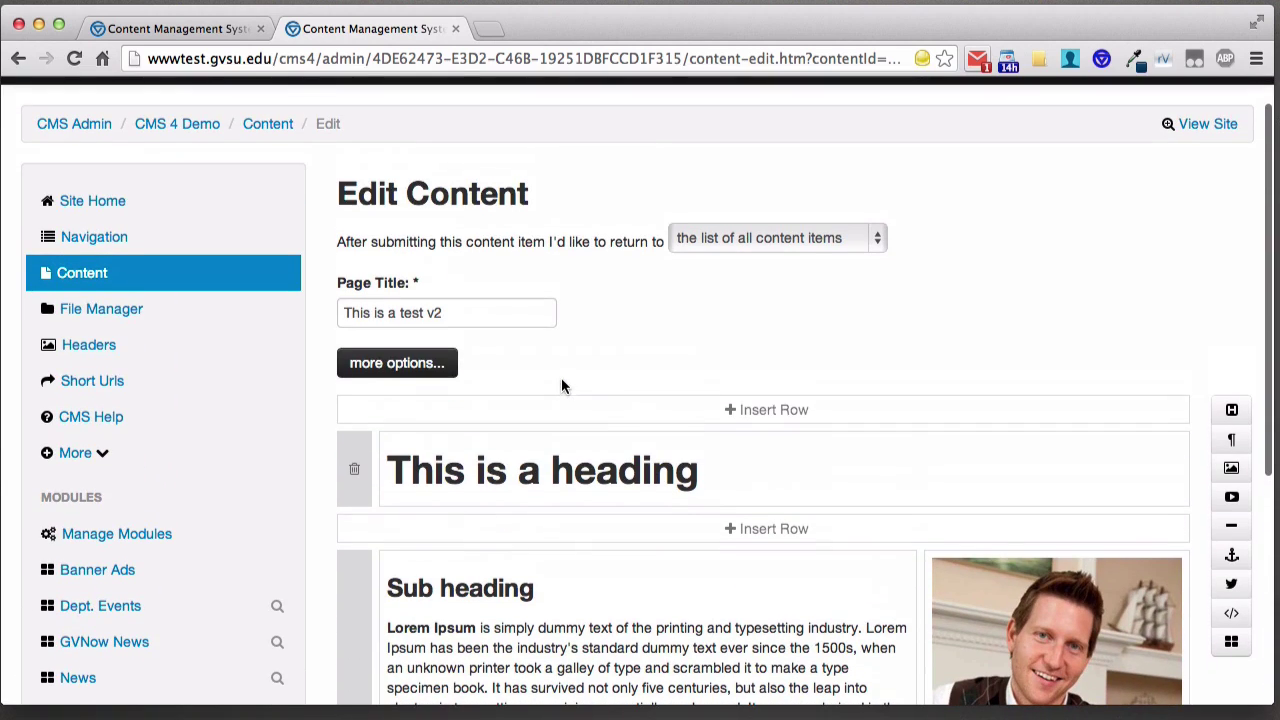
# - Expand the page's 'more options' panel and focus the URL Redirect field
pyautogui.click(398, 366)
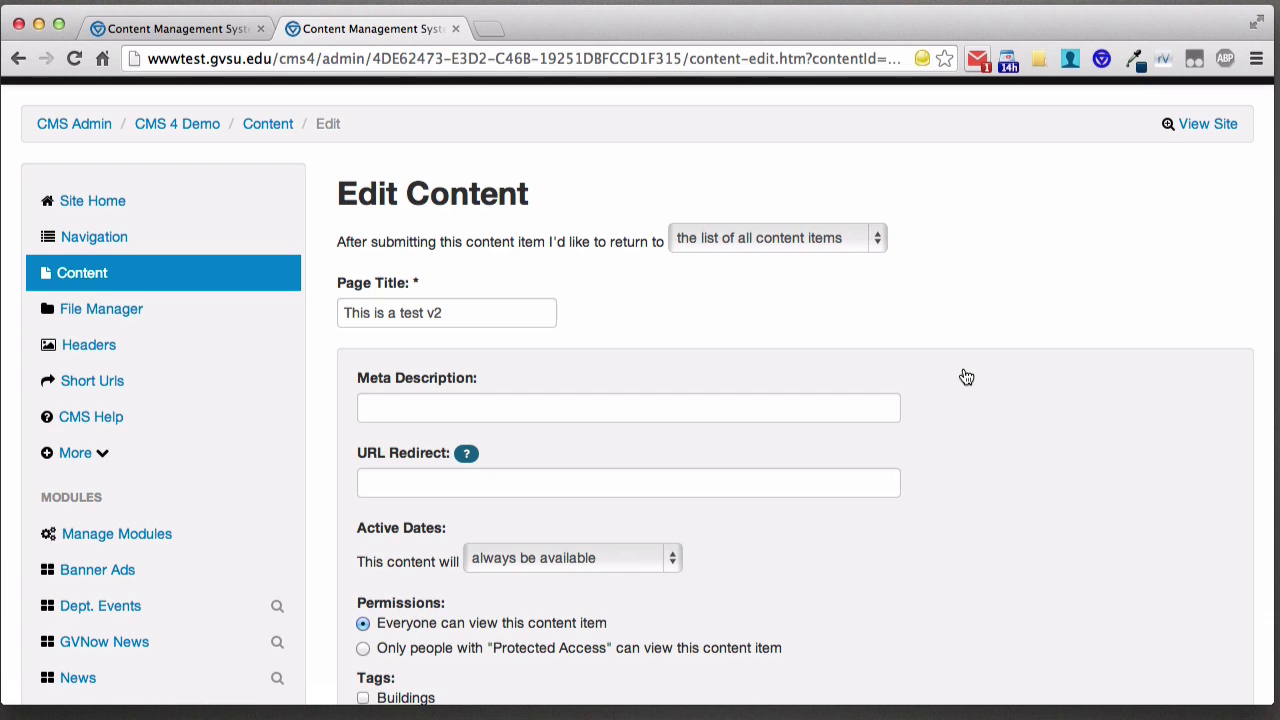
pyautogui.click(689, 485)
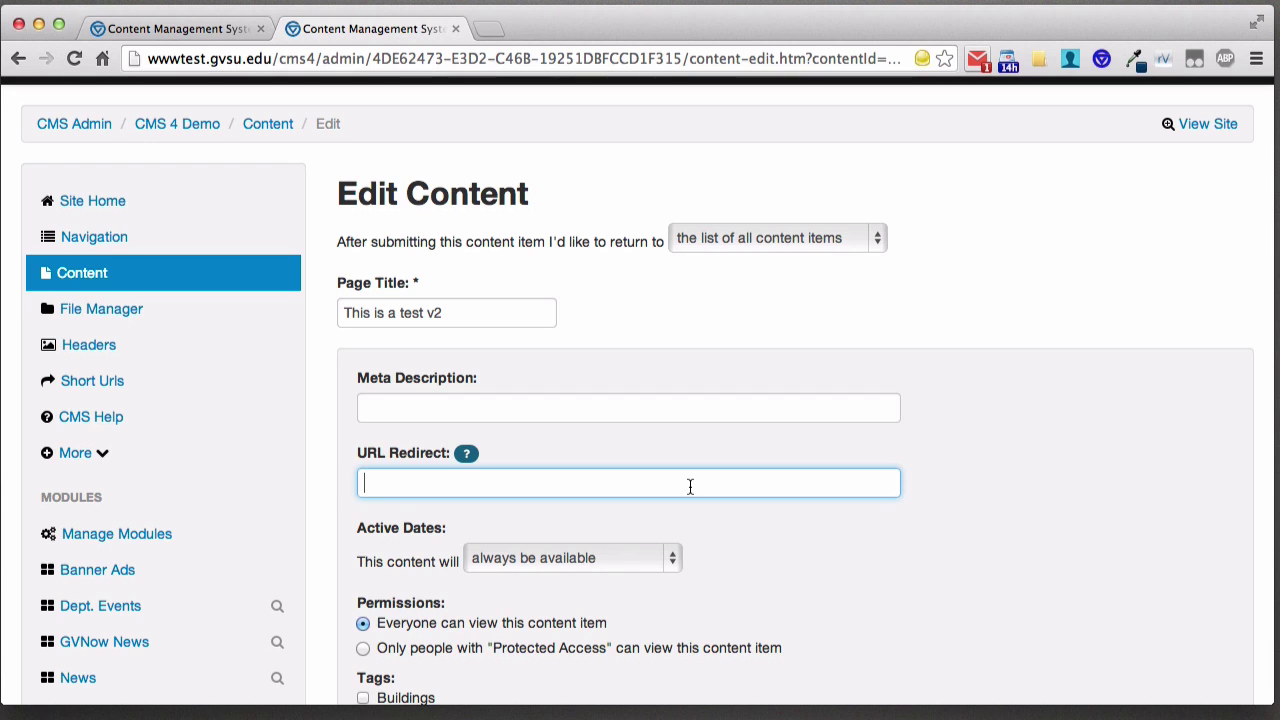
pyautogui.scroll(-5, 846, 449)
pyautogui.scroll(-1, 803, 383)
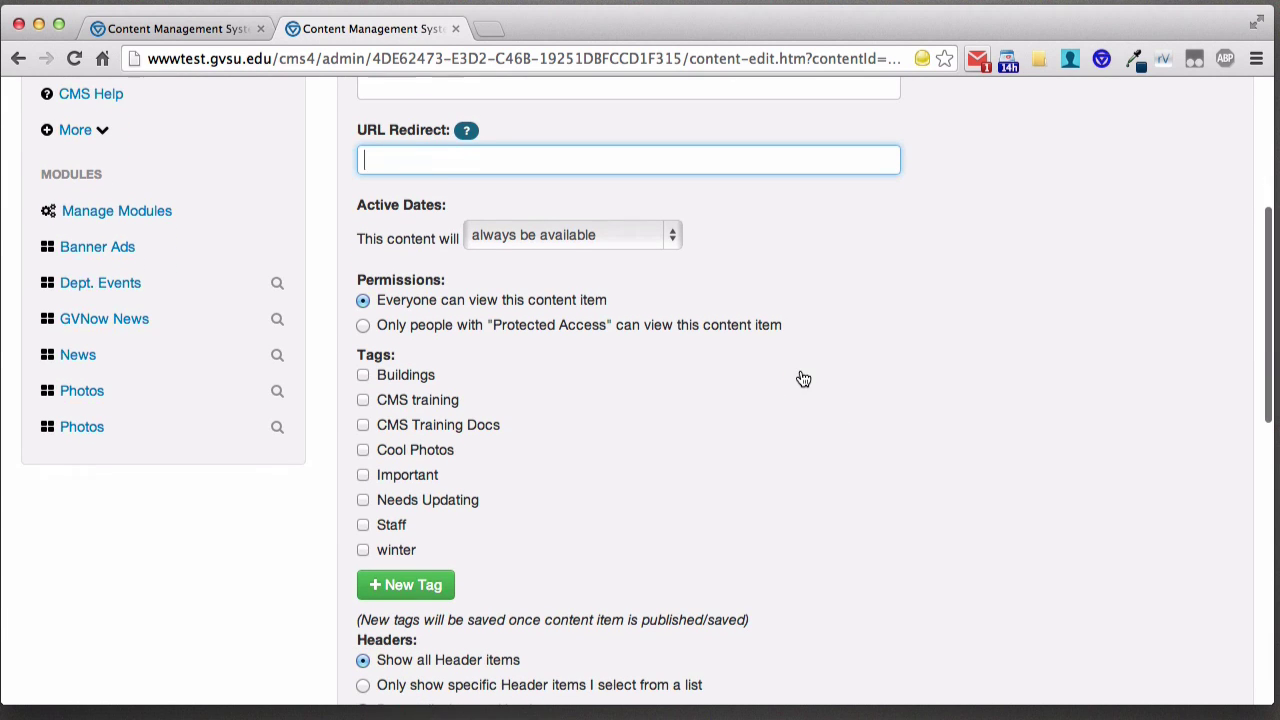
pyautogui.scroll(-1, 803, 379)
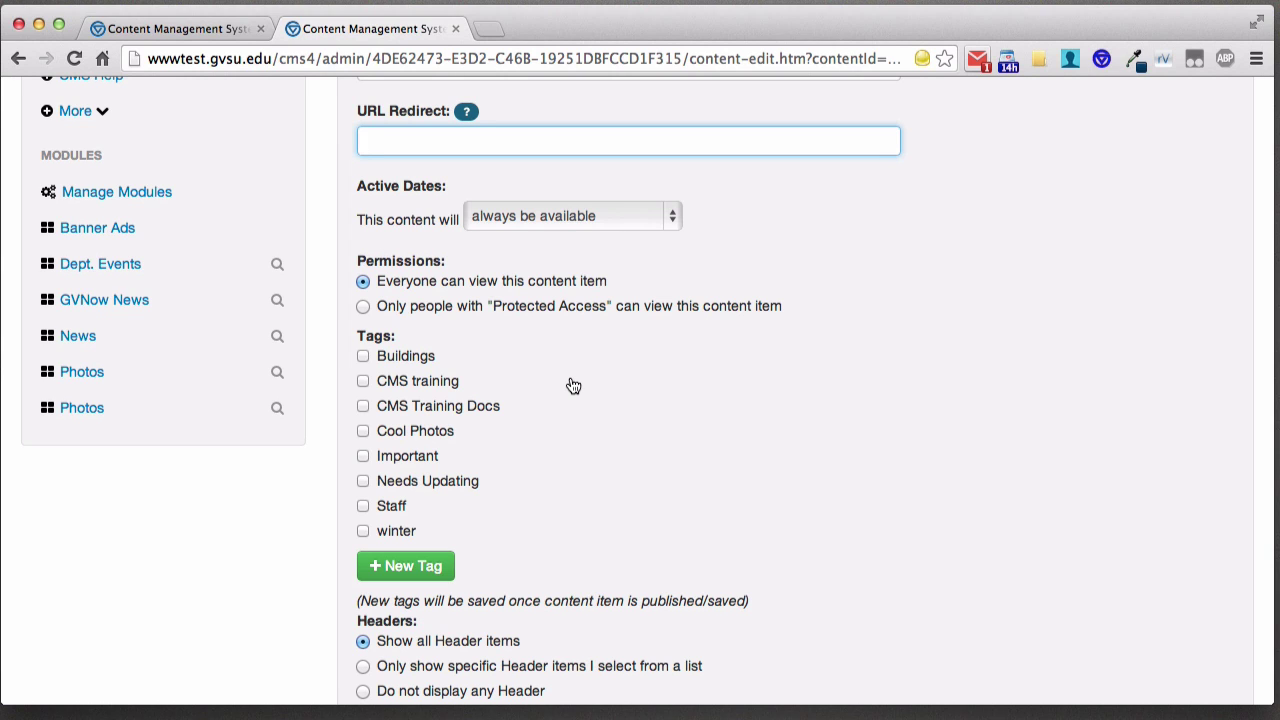
pyautogui.scroll(-5, 575, 385)
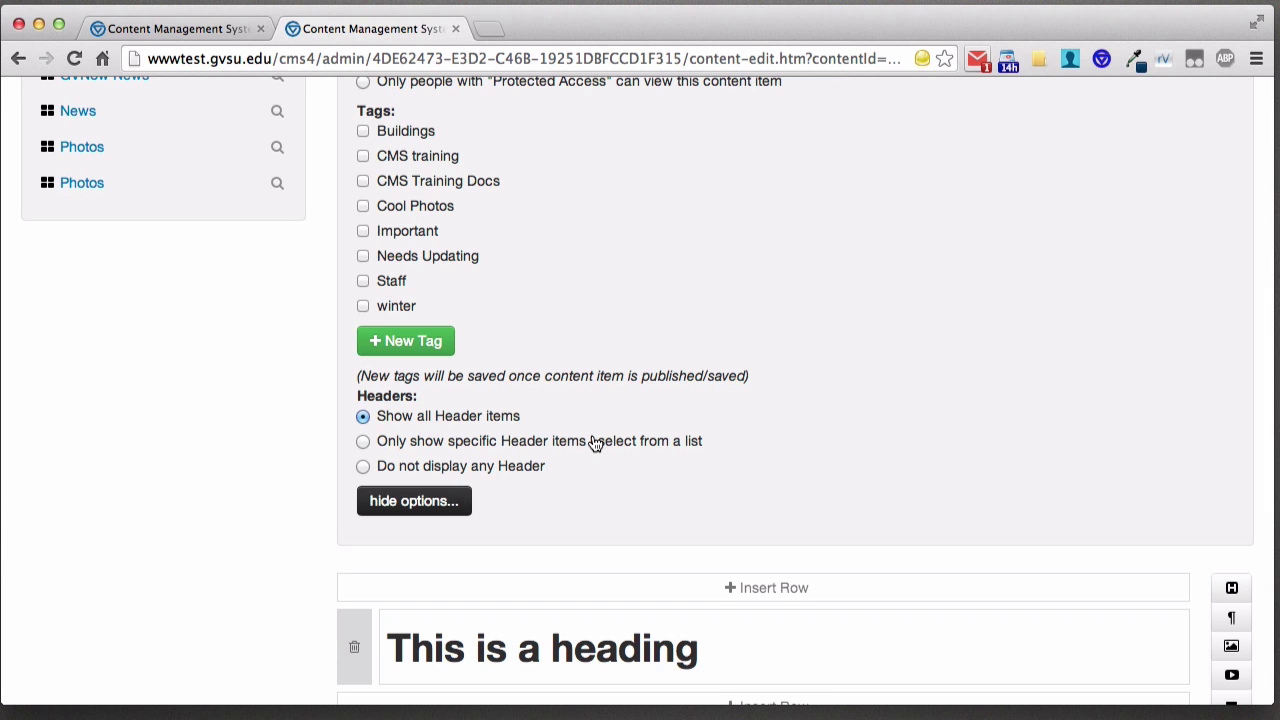
# - Try the John C. Kennedy hall header image, then set Headers to 'Do not display any Header'
pyautogui.click(589, 447)
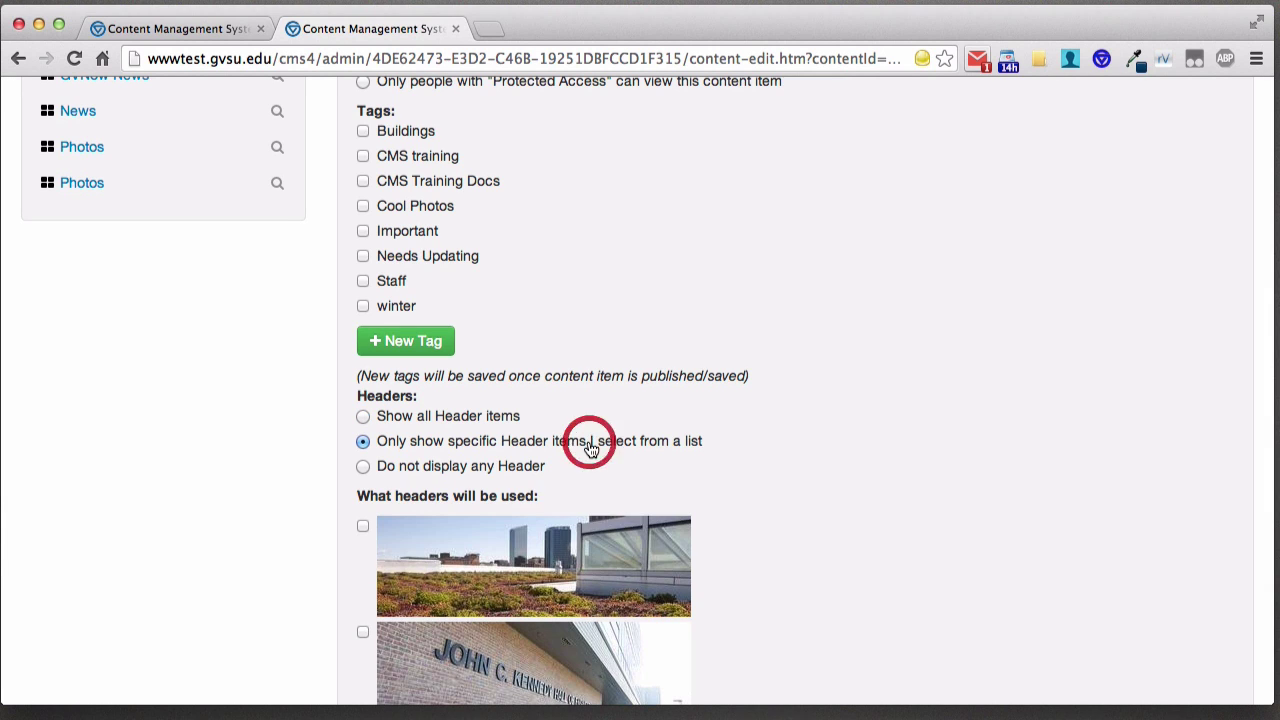
pyautogui.scroll(-1, 650, 404)
pyautogui.scroll(-3, 838, 409)
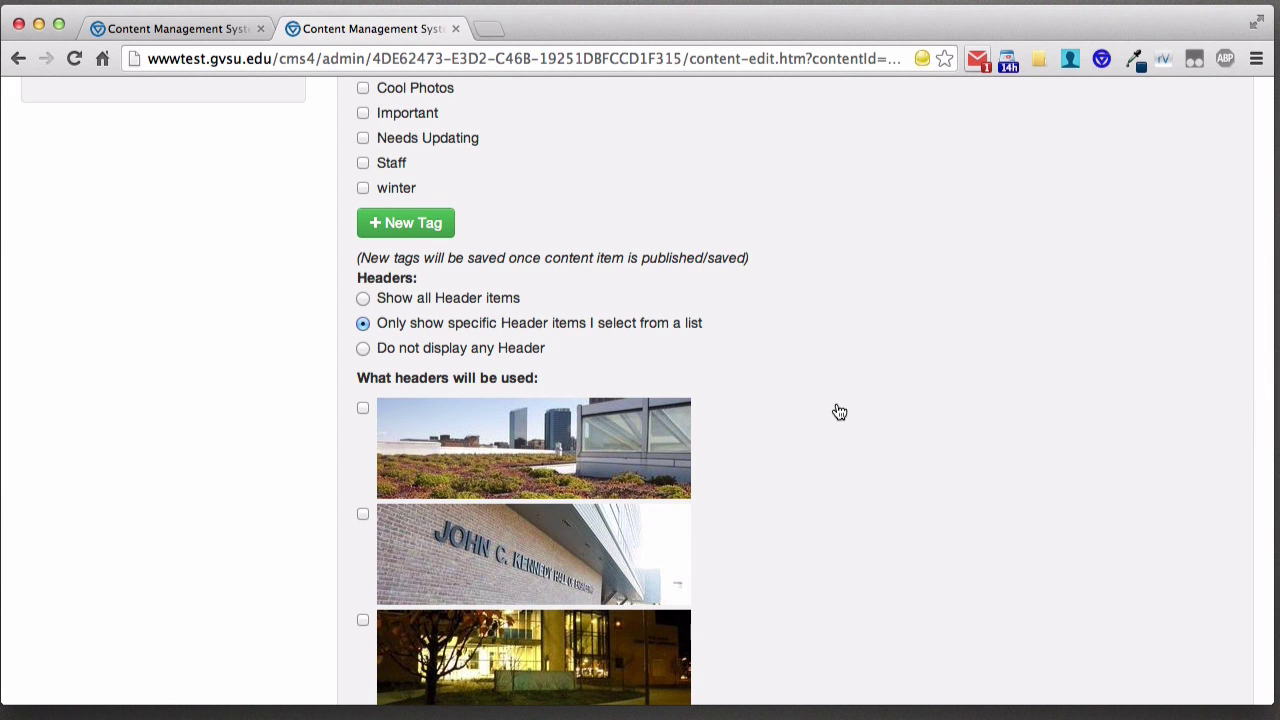
pyautogui.scroll(-9, 836, 405)
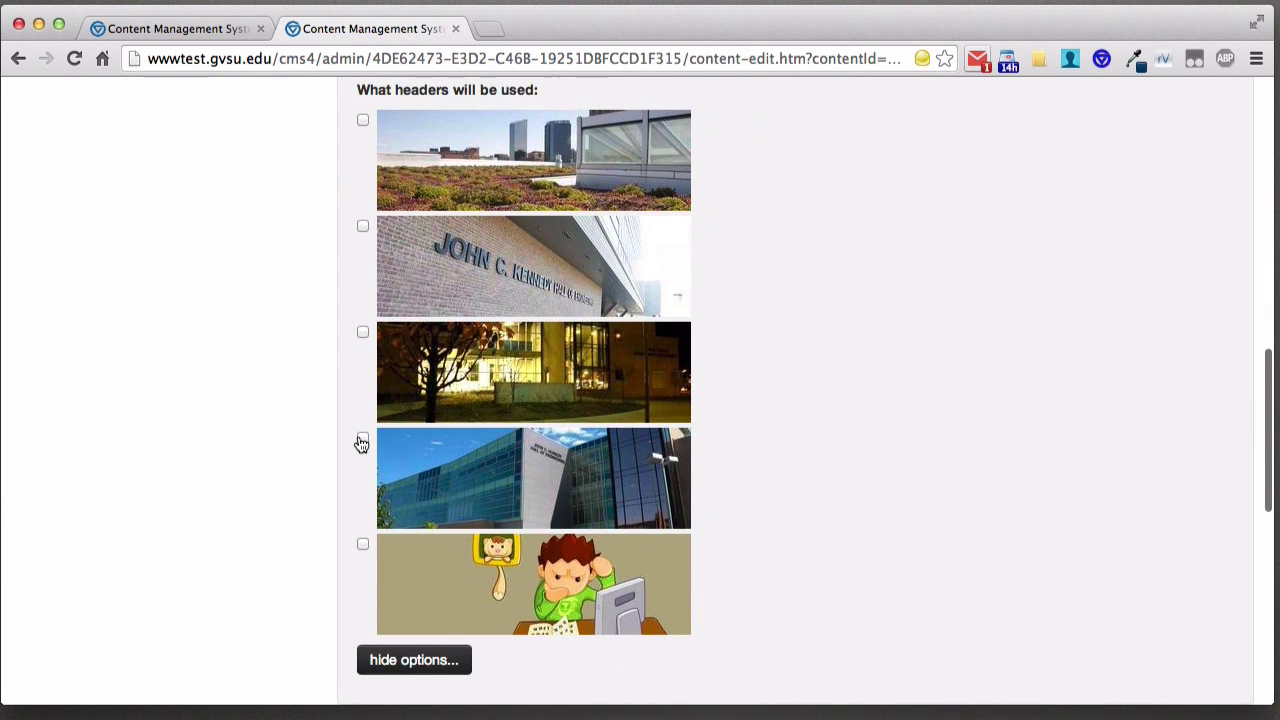
pyautogui.click(363, 225)
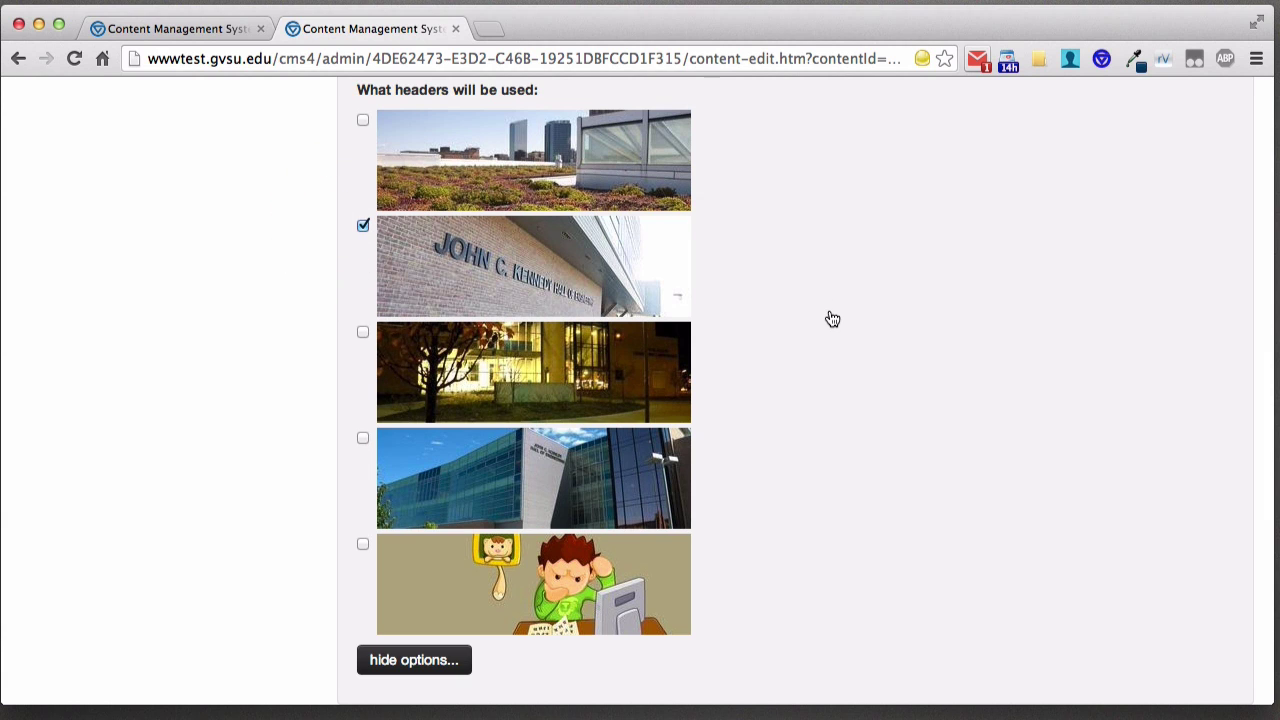
pyautogui.scroll(3, 806, 306)
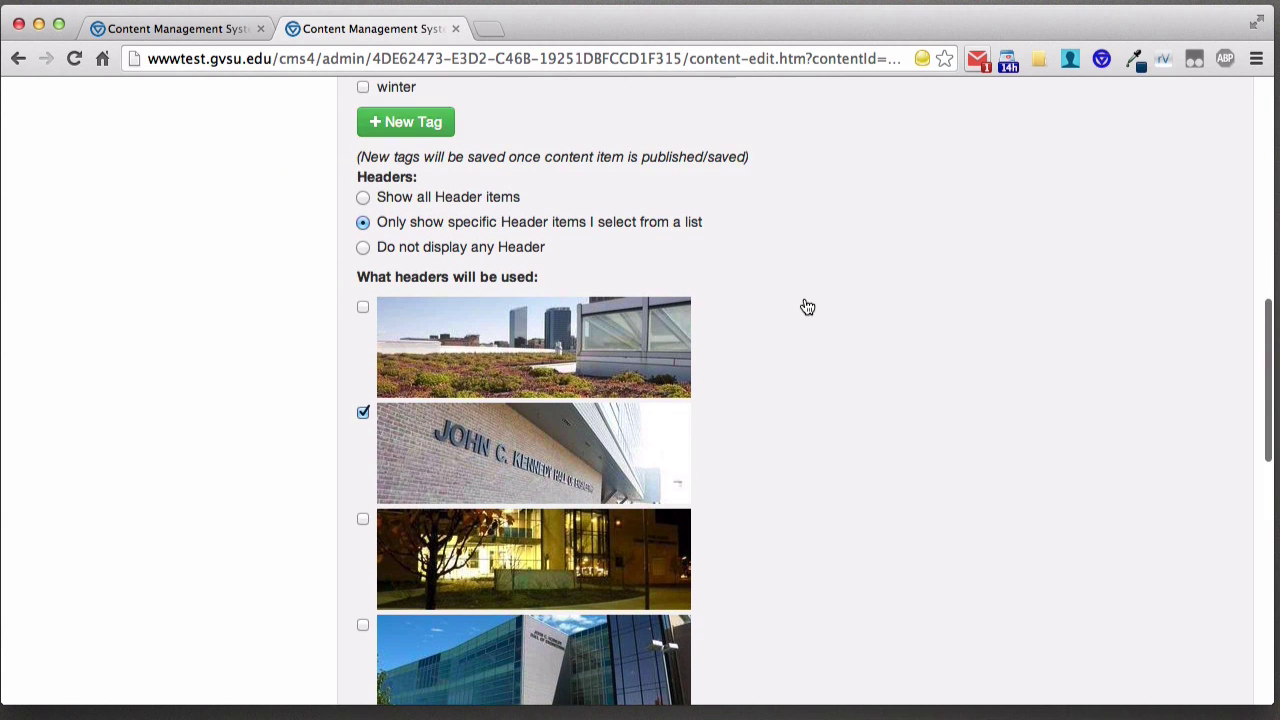
pyautogui.click(489, 249)
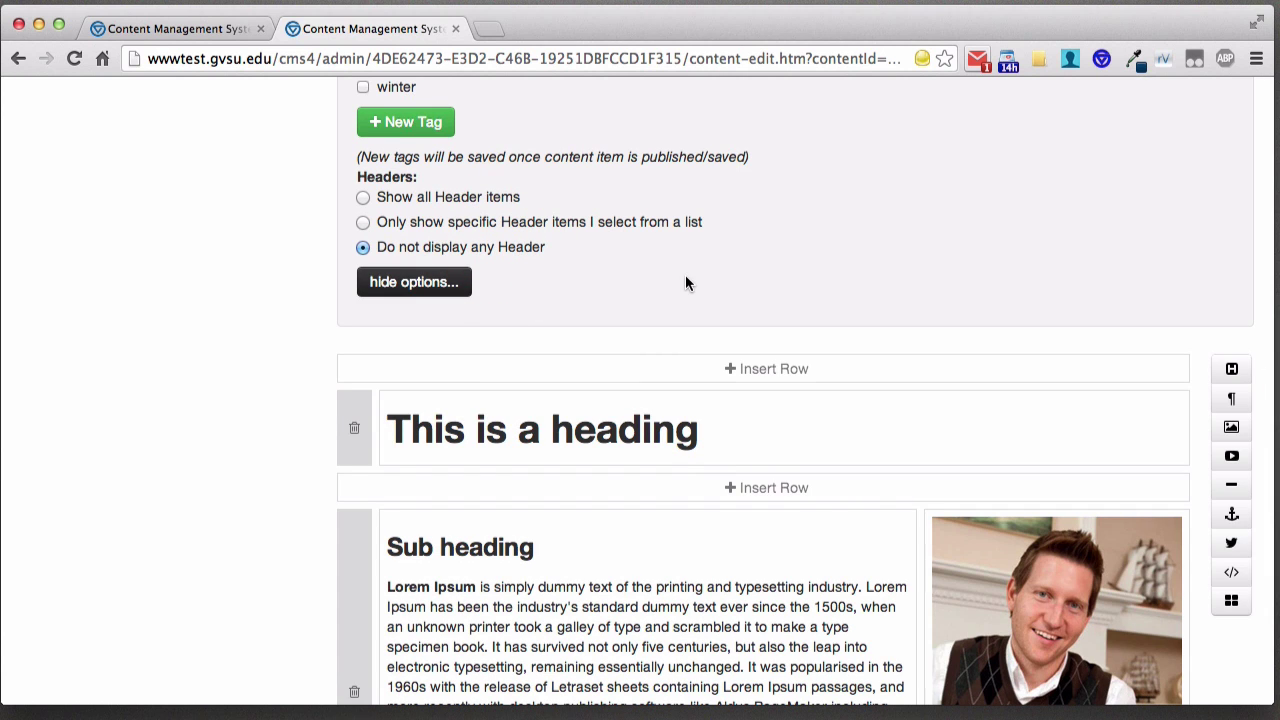
pyautogui.scroll(-5, 284, 268)
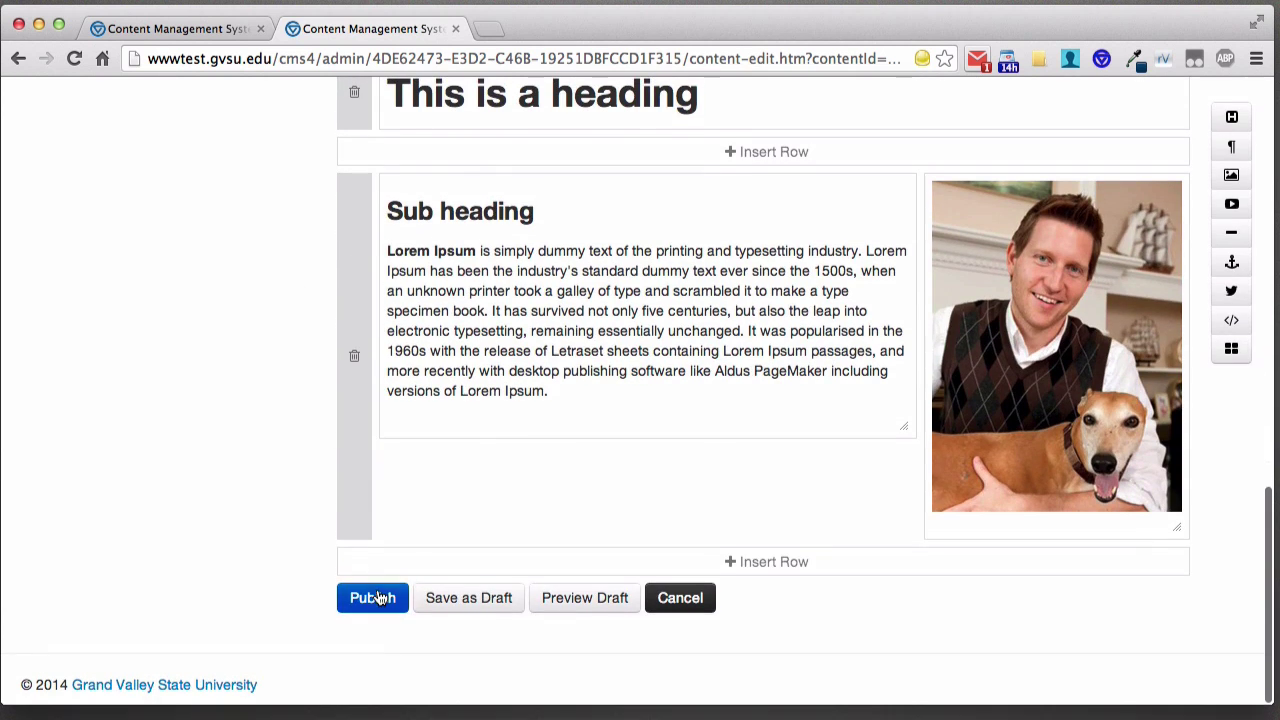
# - Publish the page, view 'This is a test v2' live, then return to its editor
pyautogui.click(372, 598)
pyautogui.scroll(-2, 480, 530)
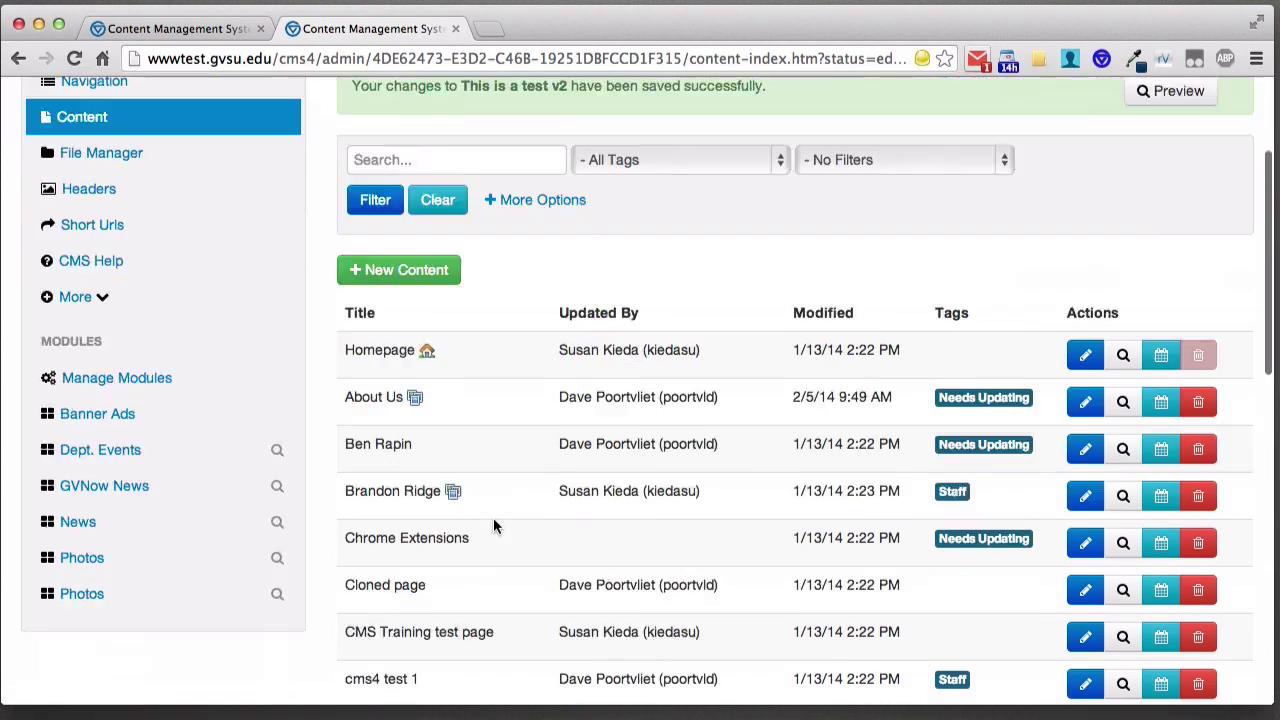
pyautogui.scroll(-10, 493, 517)
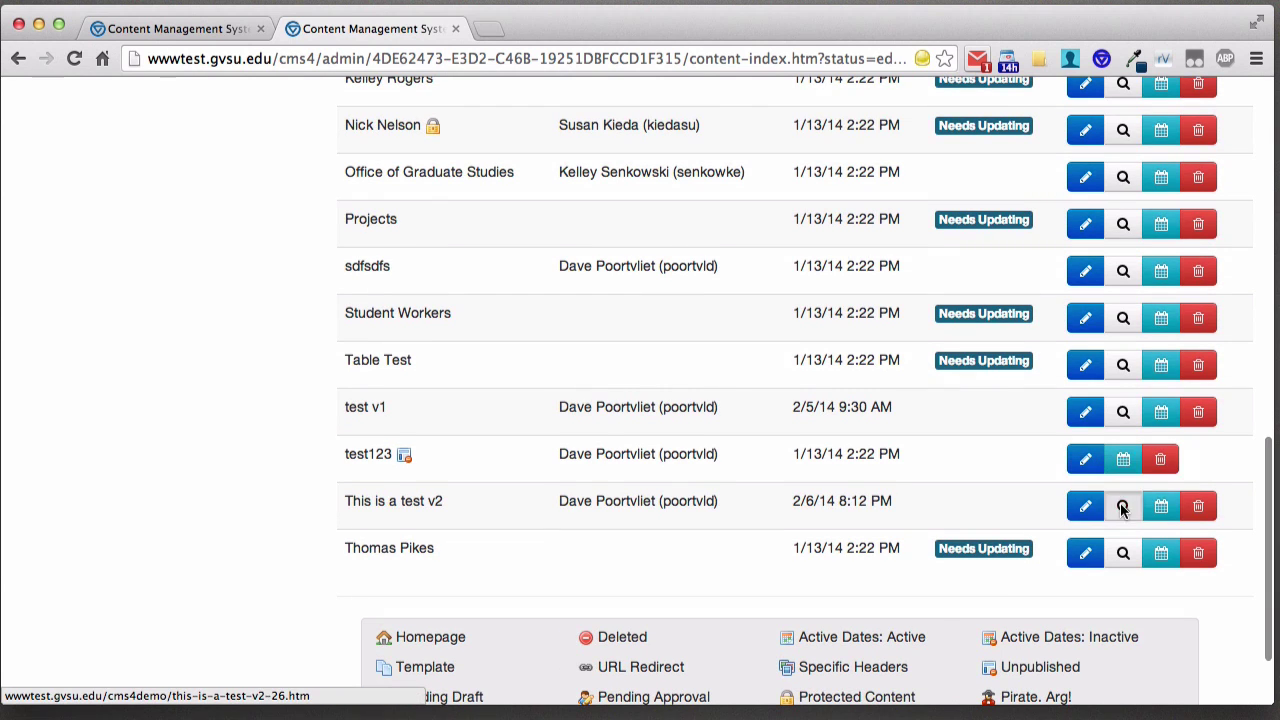
pyautogui.click(1122, 508)
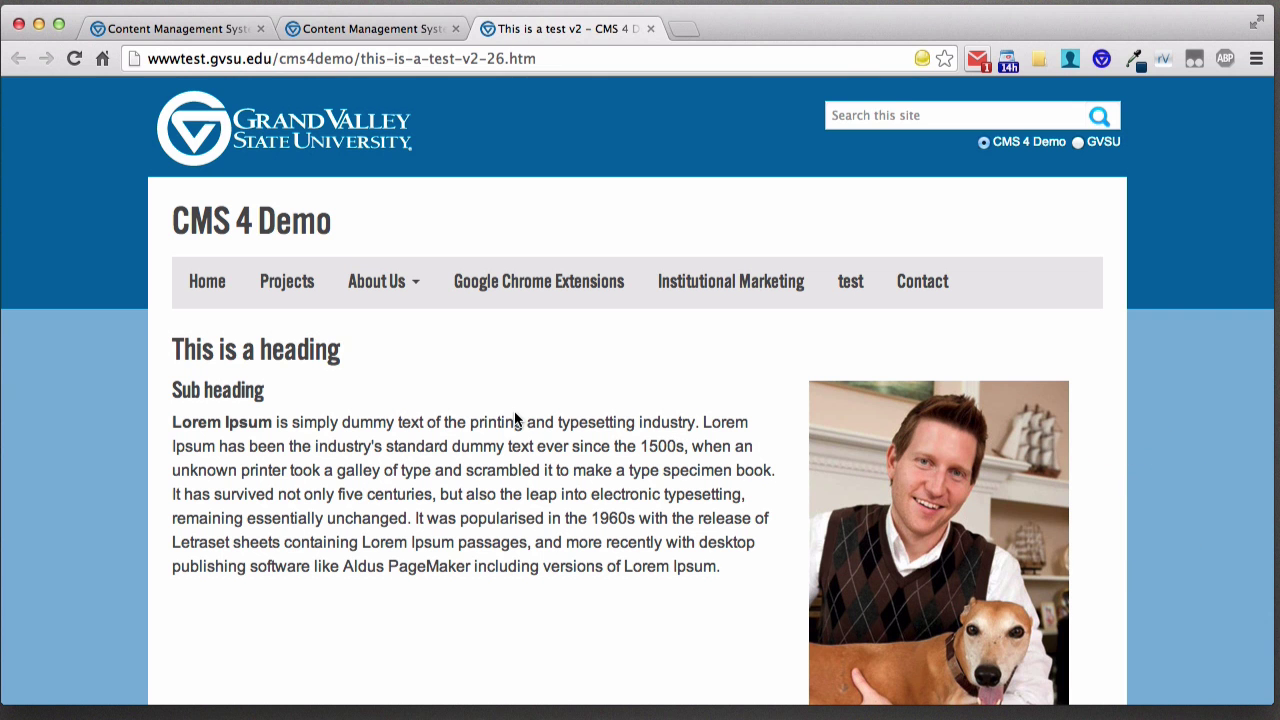
pyautogui.scroll(-5, 501, 405)
pyautogui.scroll(5, 501, 405)
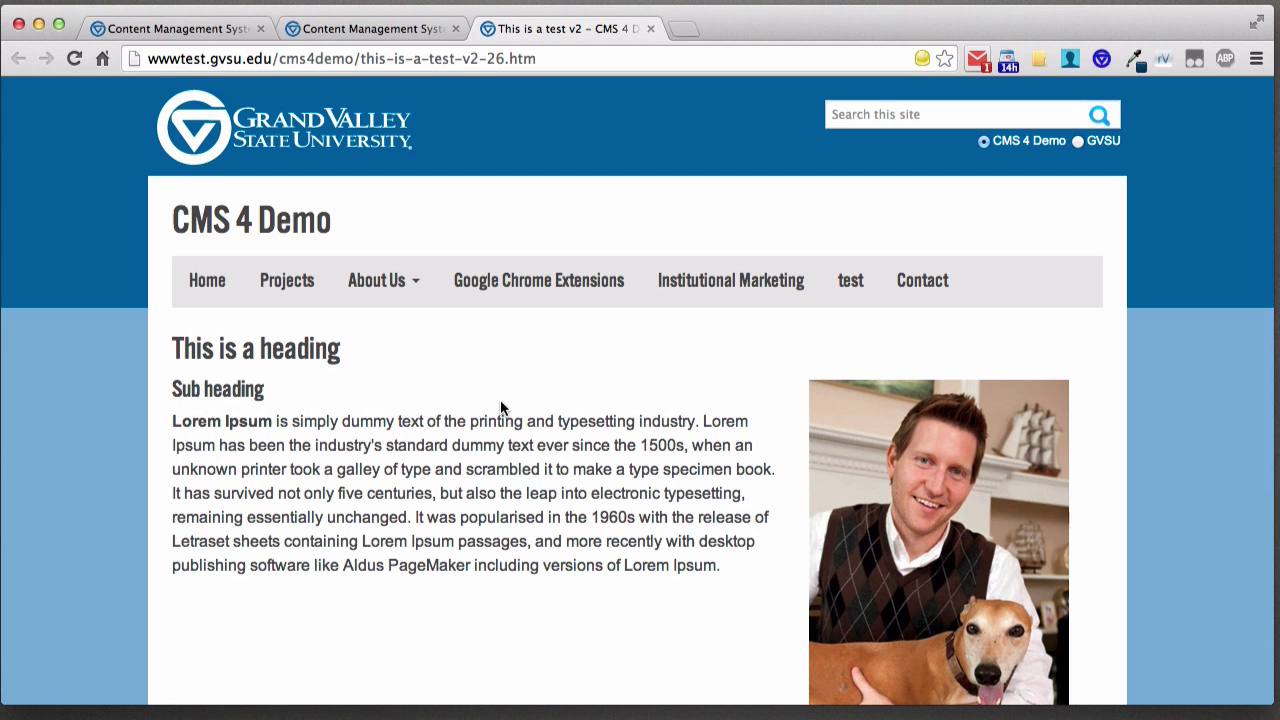
pyautogui.scroll(-6, 502, 408)
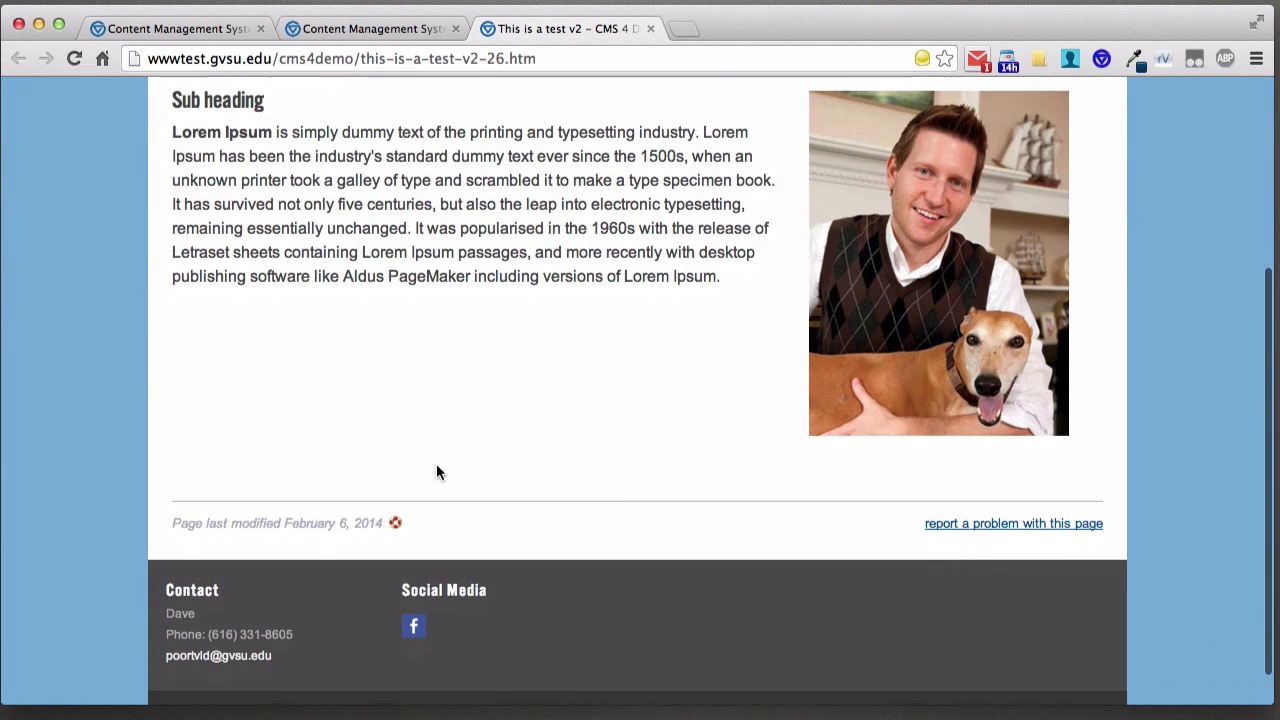
pyautogui.click(396, 523)
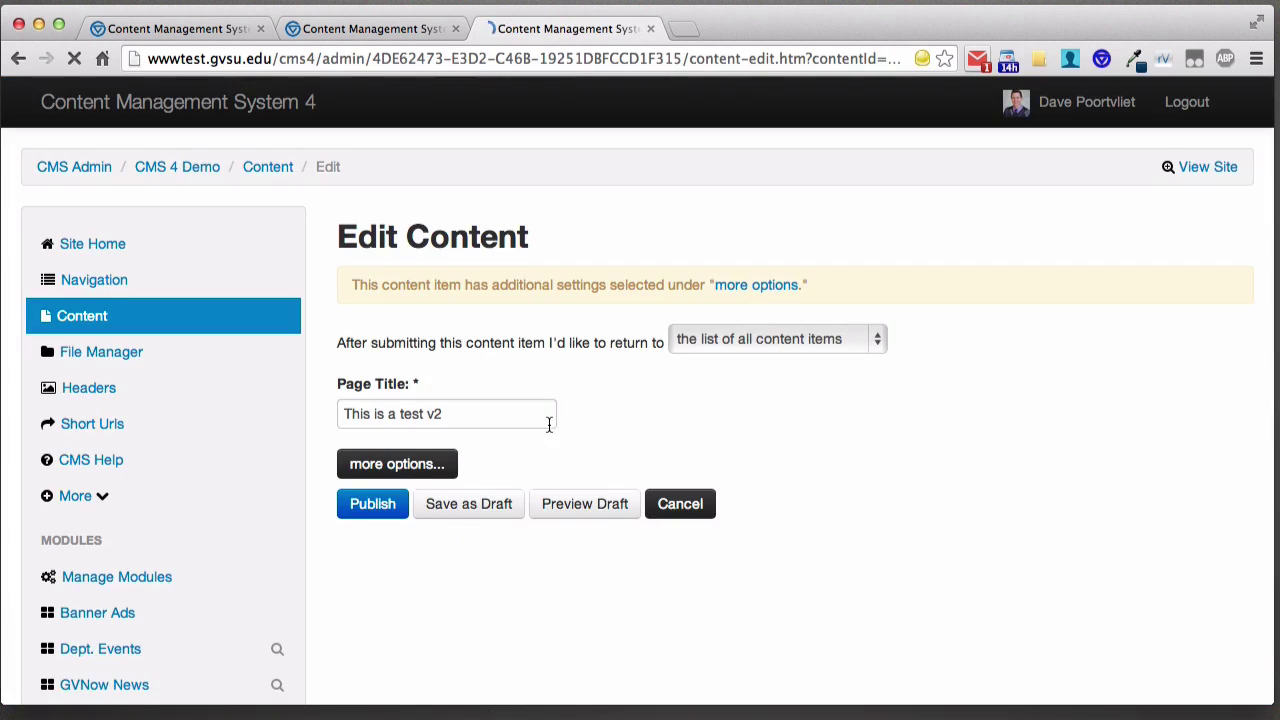
# - Delete the sub-heading/image row and the heading row, confirming each deletion
pyautogui.scroll(-1, 549, 425)
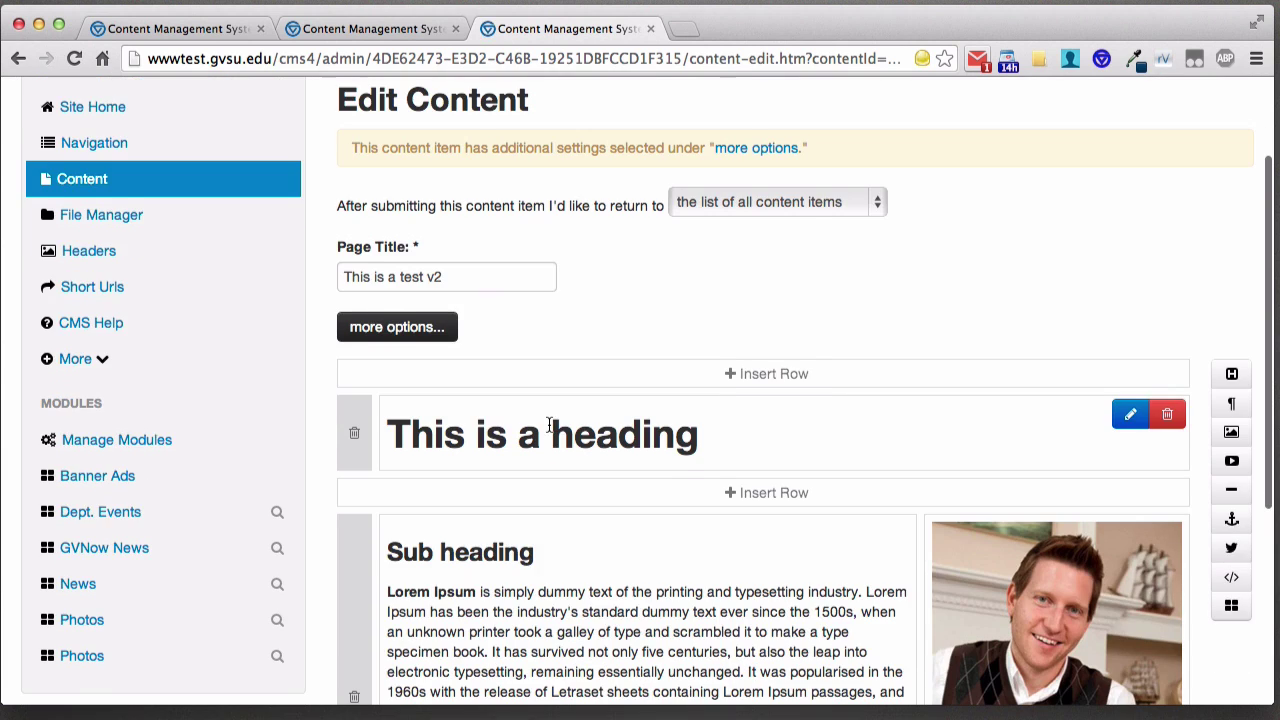
pyautogui.scroll(-3, 551, 434)
pyautogui.click(351, 502)
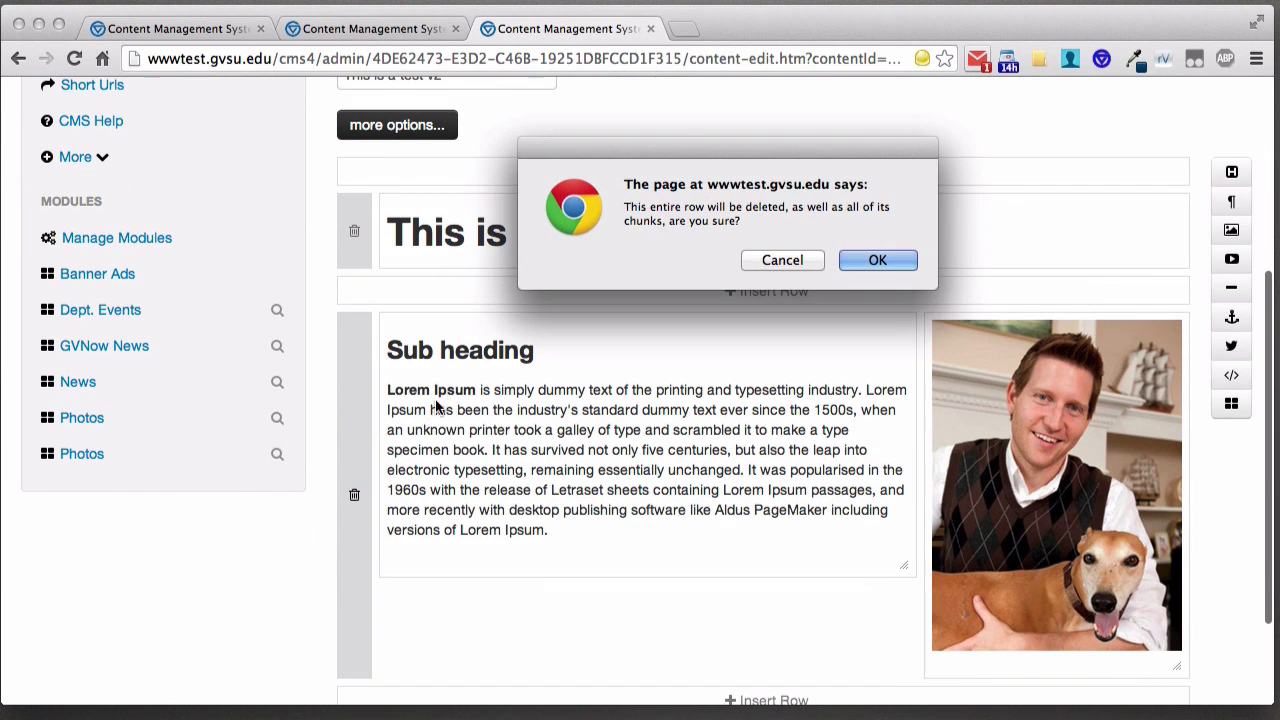
pyautogui.click(874, 255)
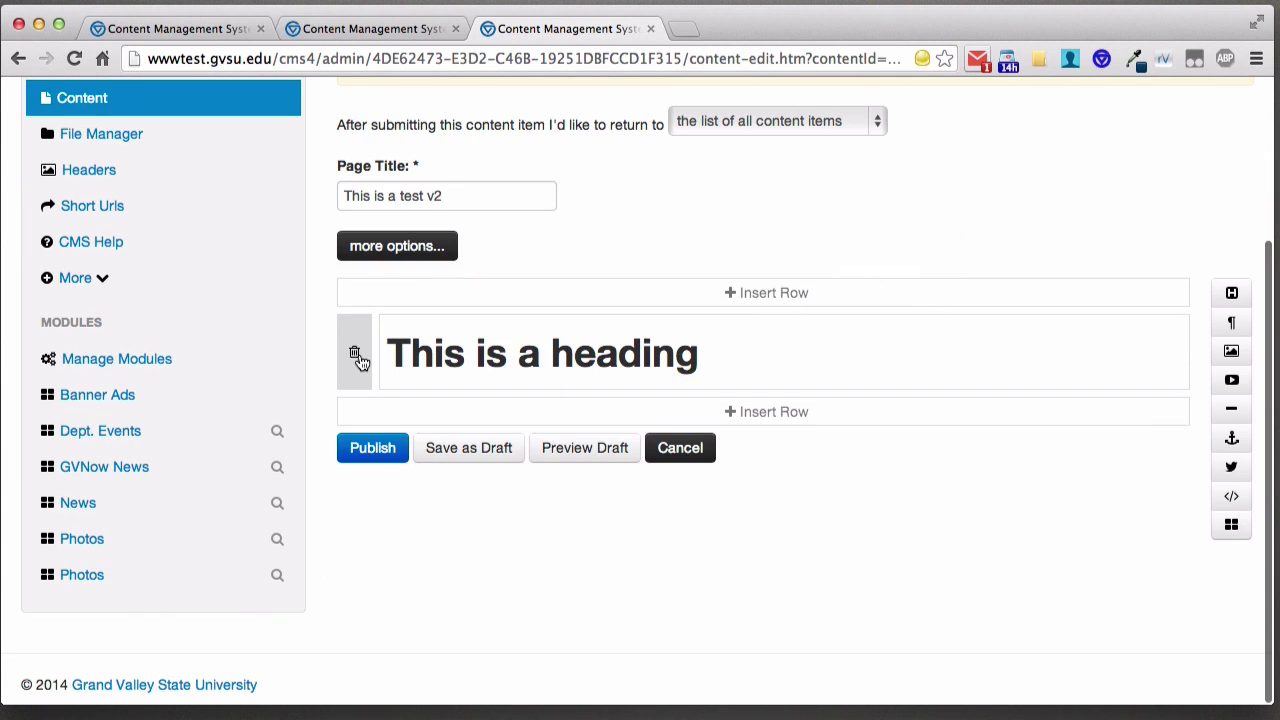
pyautogui.click(354, 352)
pyautogui.click(866, 264)
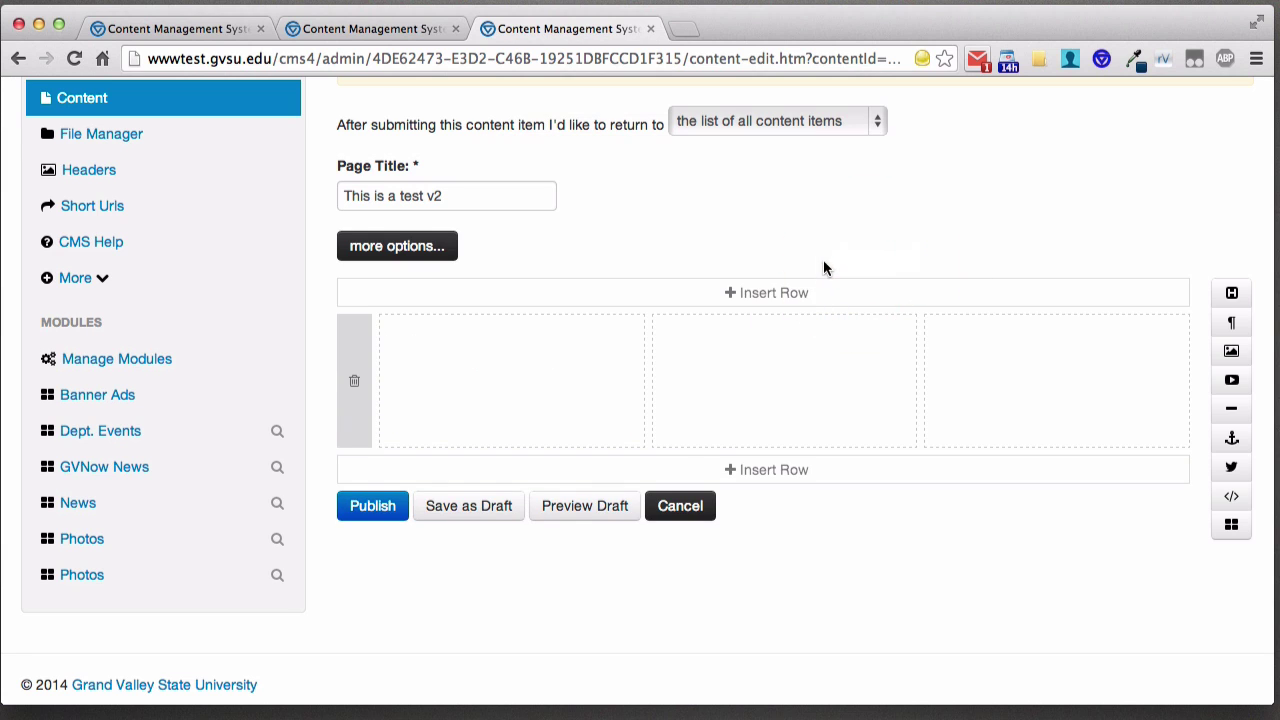
# - Publish the emptied page and view 'This is a test v2' live
pyautogui.click(372, 505)
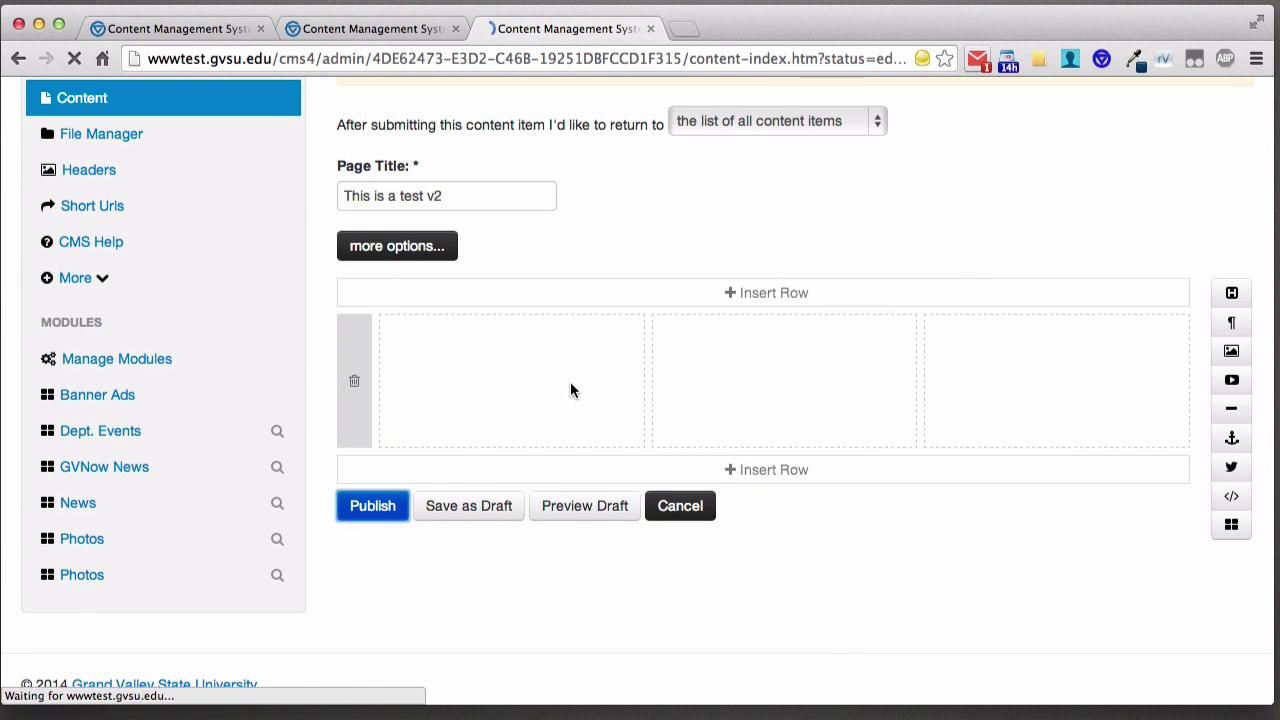
pyautogui.scroll(-10, 567, 390)
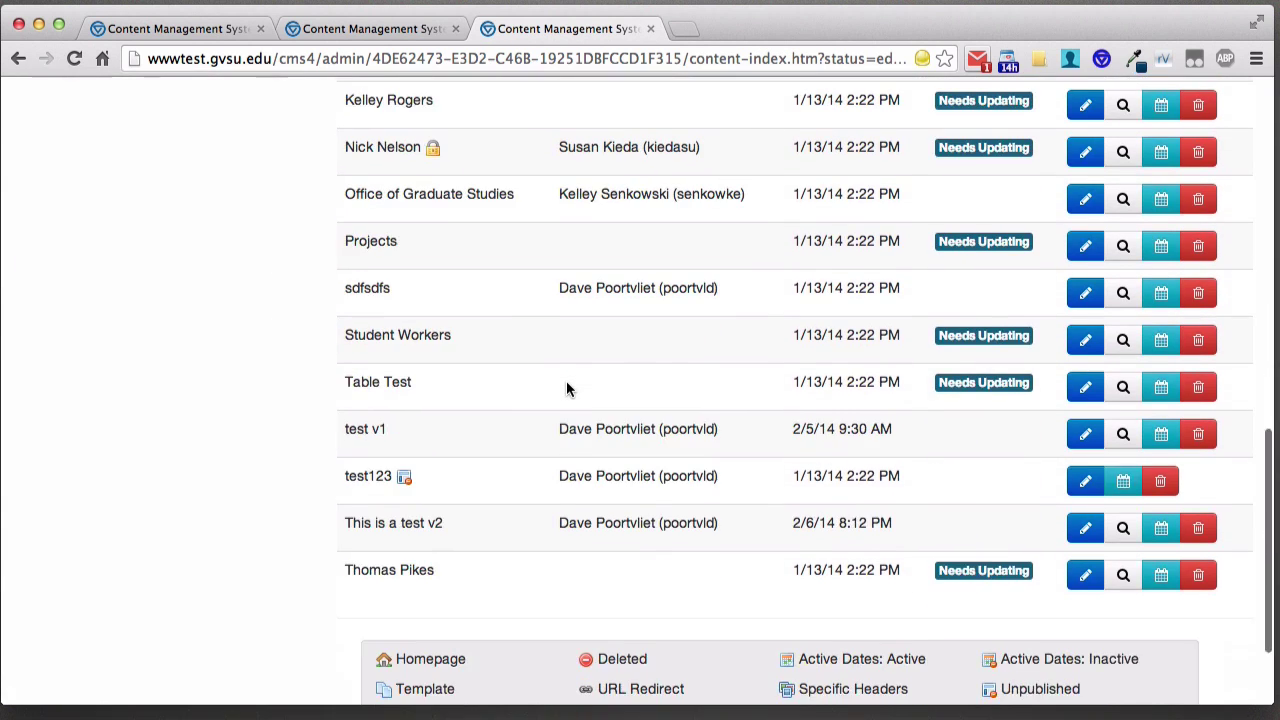
pyautogui.scroll(-3, 568, 389)
pyautogui.click(1121, 389)
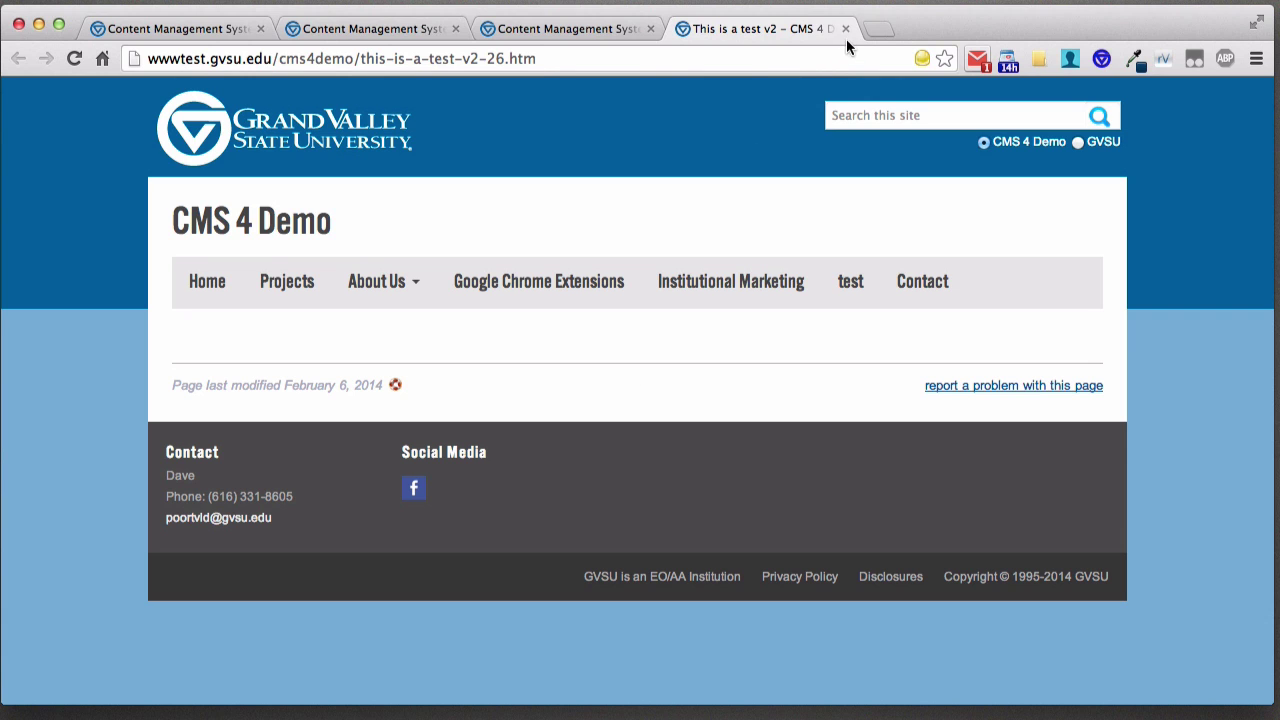
# - Go from the live page to the Content list and open 'This is a test v2' View History
pyautogui.click(396, 388)
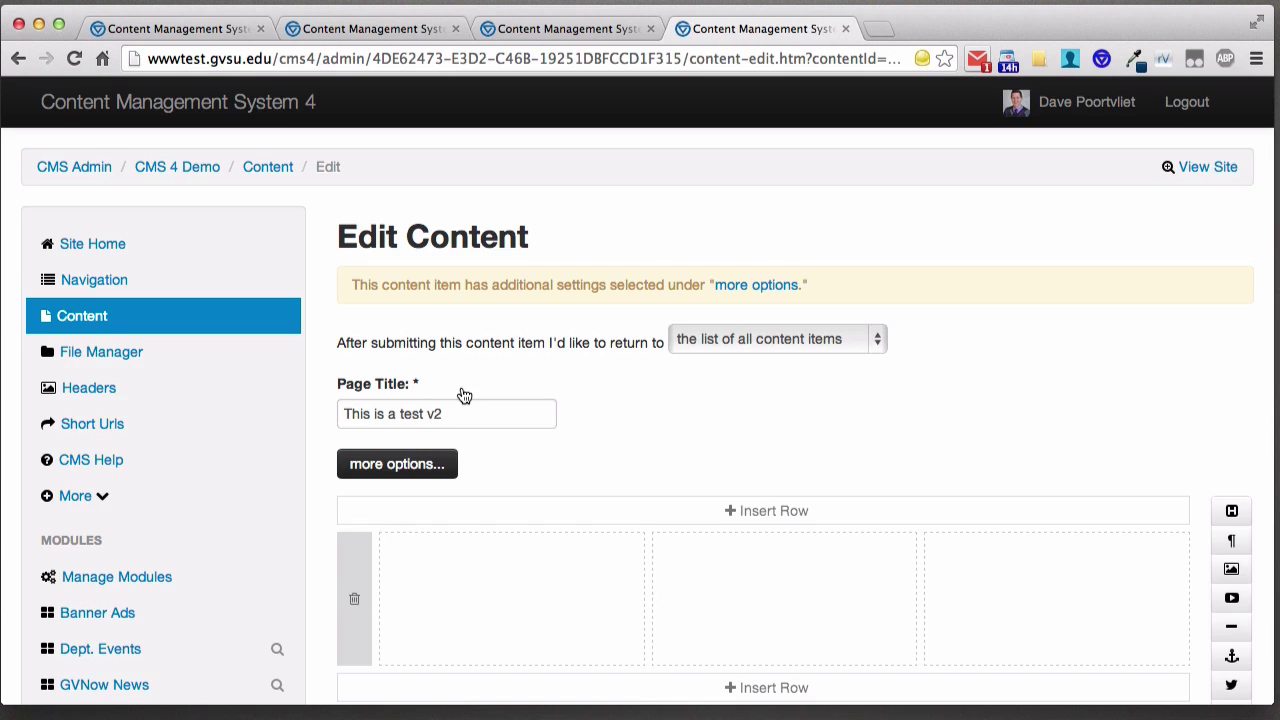
pyautogui.scroll(-5, 463, 395)
pyautogui.scroll(3, 316, 320)
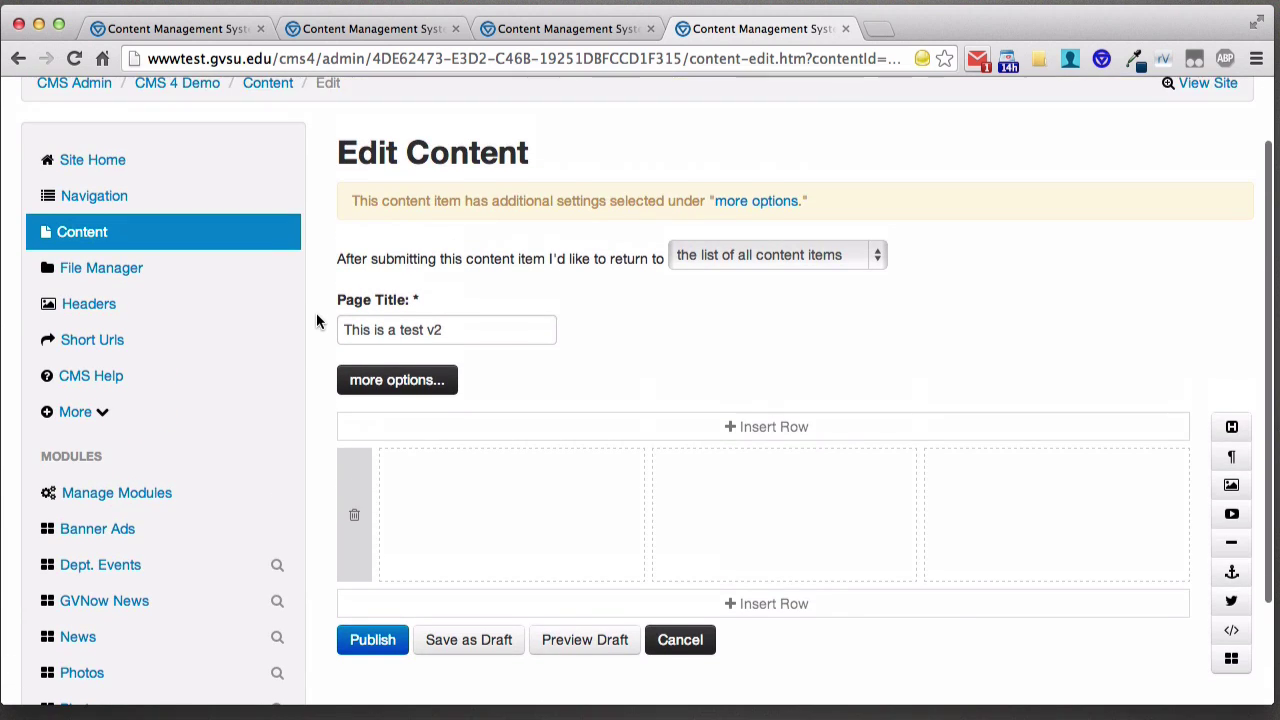
pyautogui.scroll(2, 316, 320)
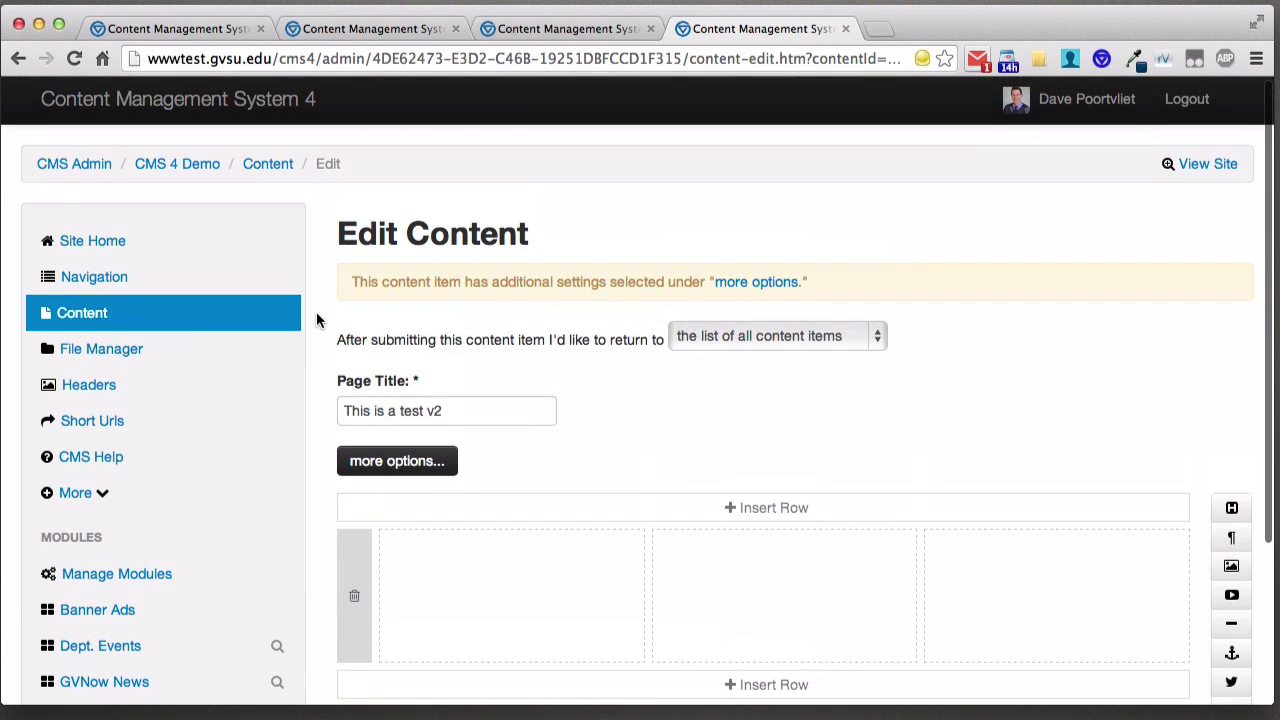
pyautogui.click(90, 320)
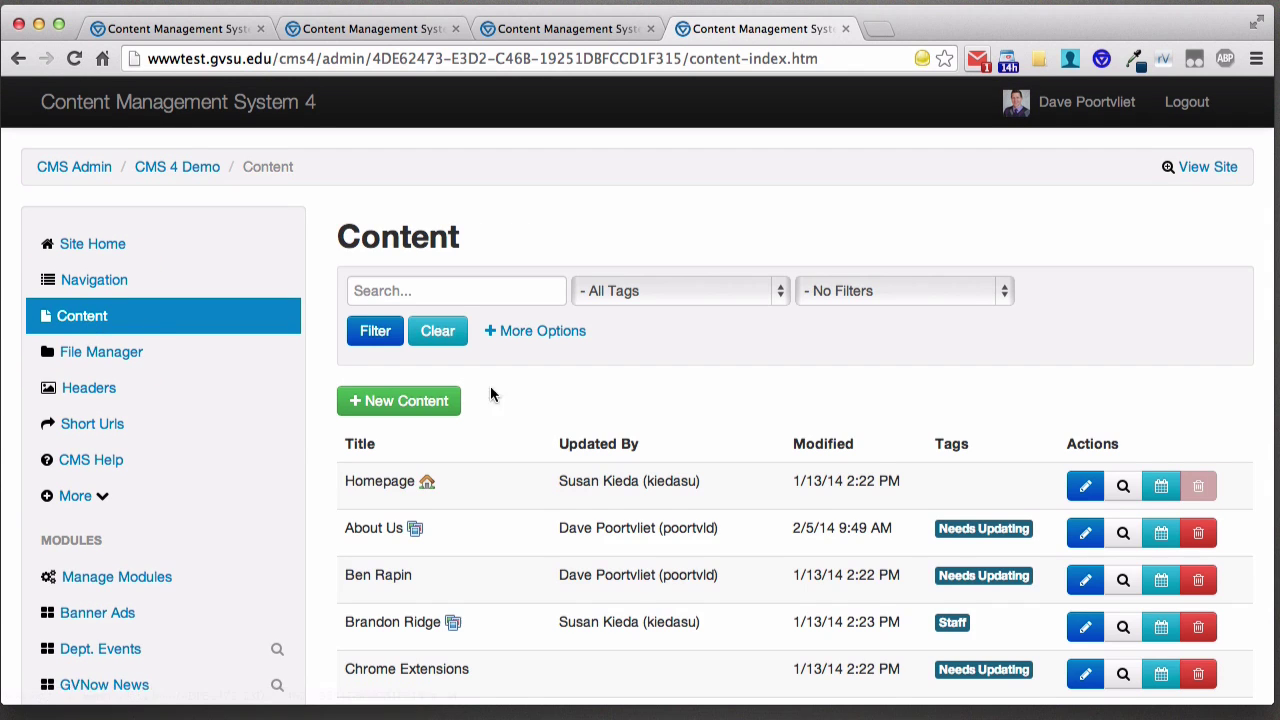
pyautogui.scroll(-10, 548, 397)
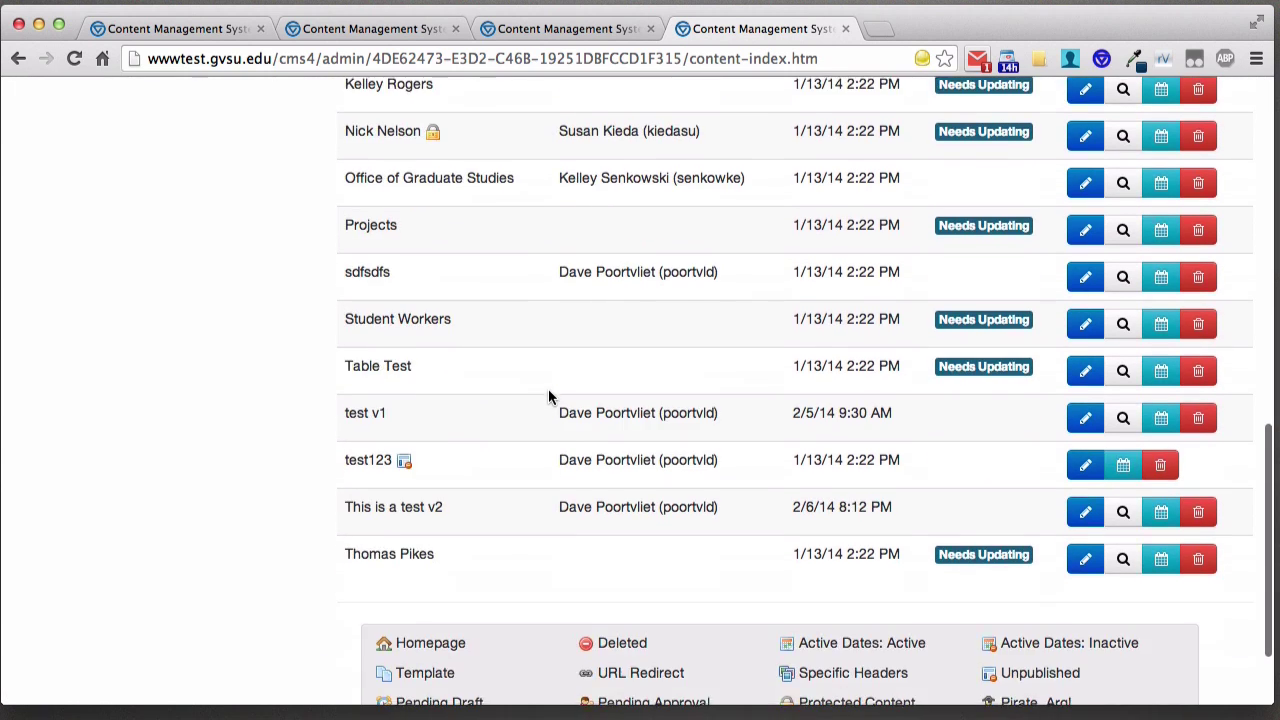
pyautogui.scroll(-1, 548, 397)
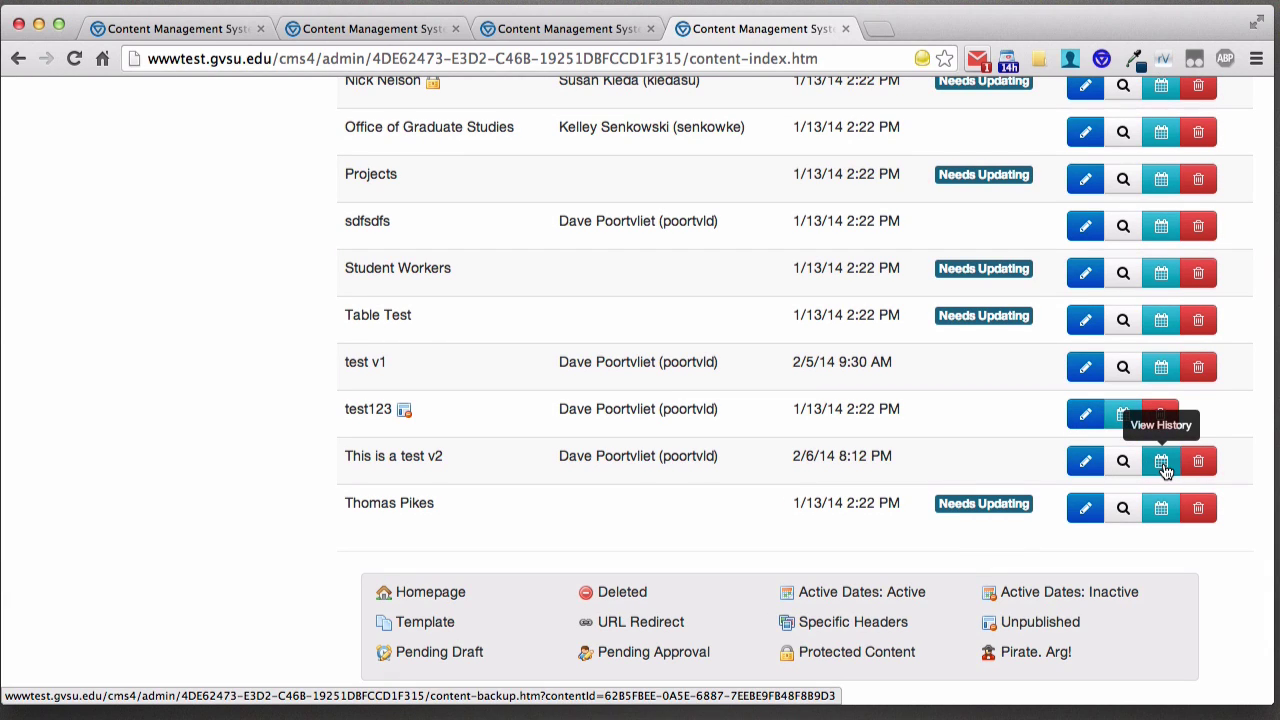
pyautogui.click(1162, 467)
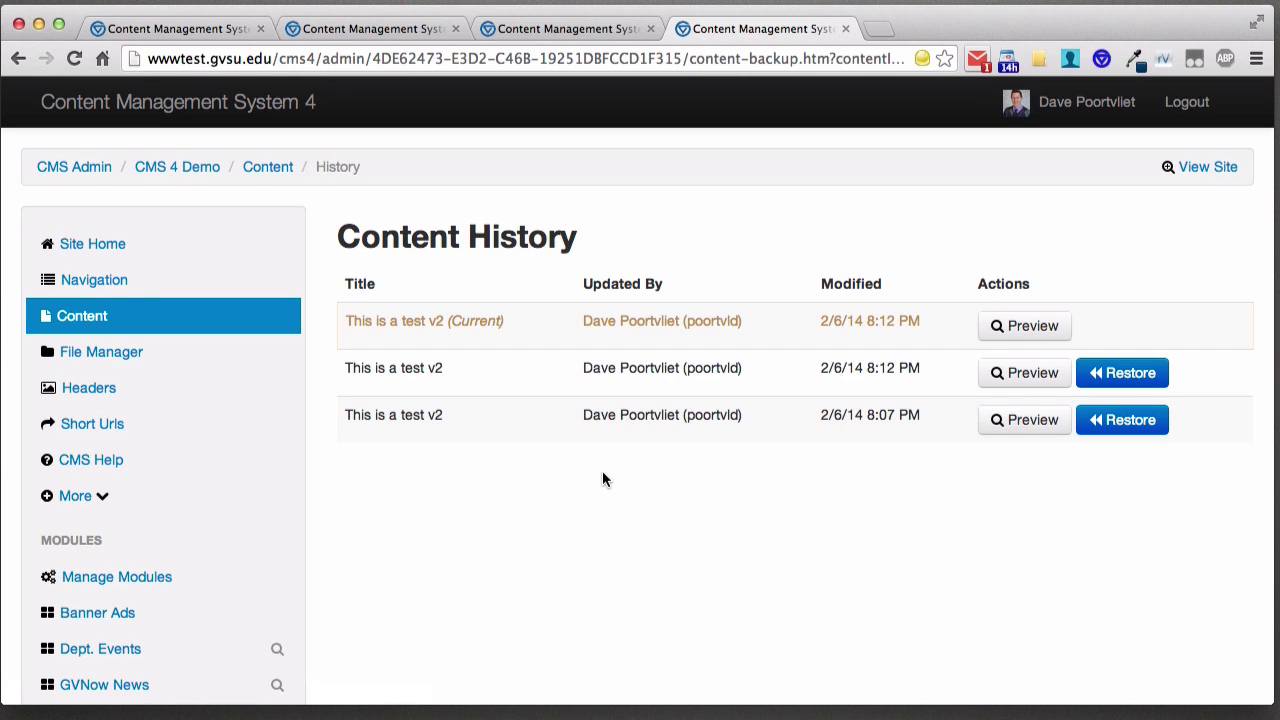
# - Preview the earlier saved version and restore it, confirming with OK
pyautogui.click(1004, 384)
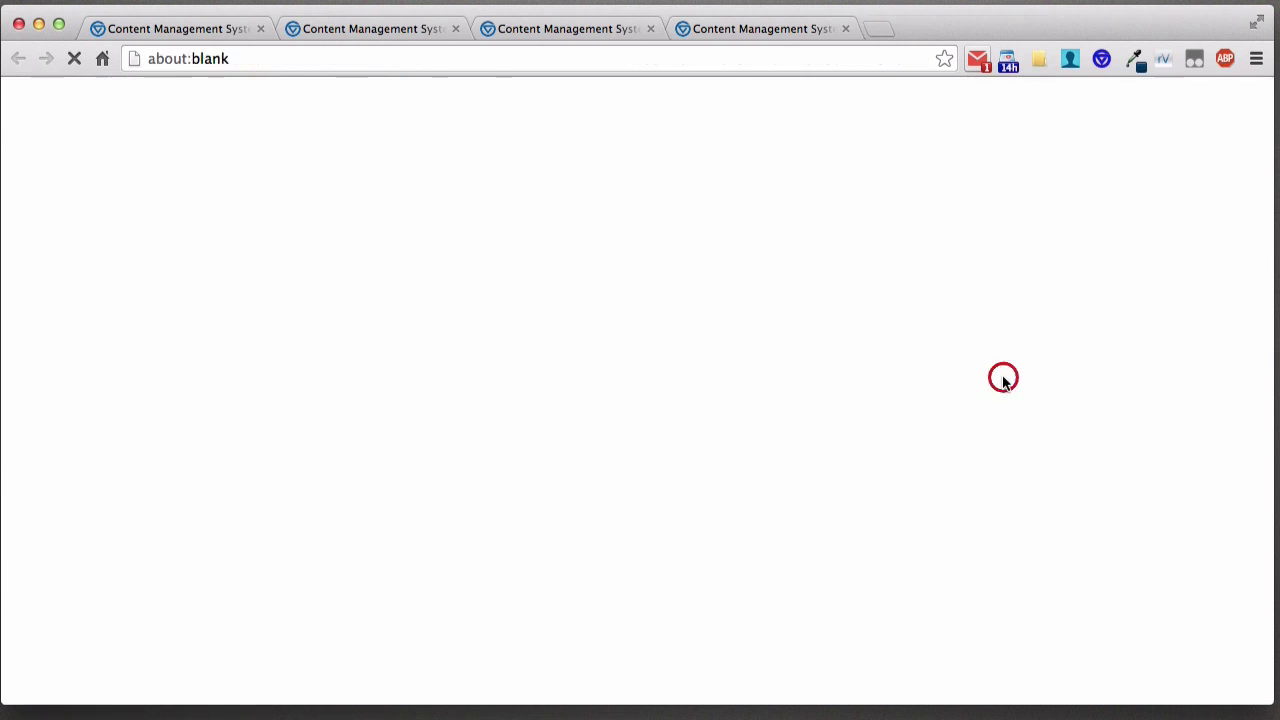
pyautogui.scroll(-5, 514, 446)
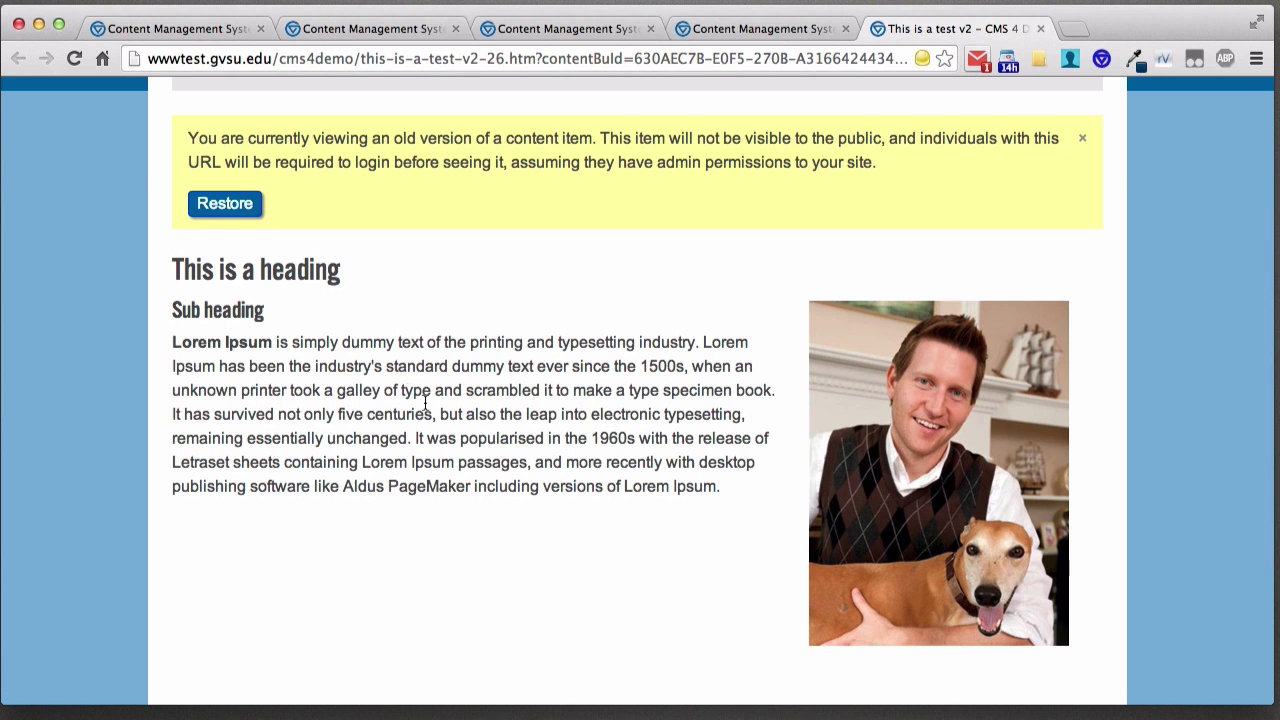
pyautogui.scroll(2, 395, 390)
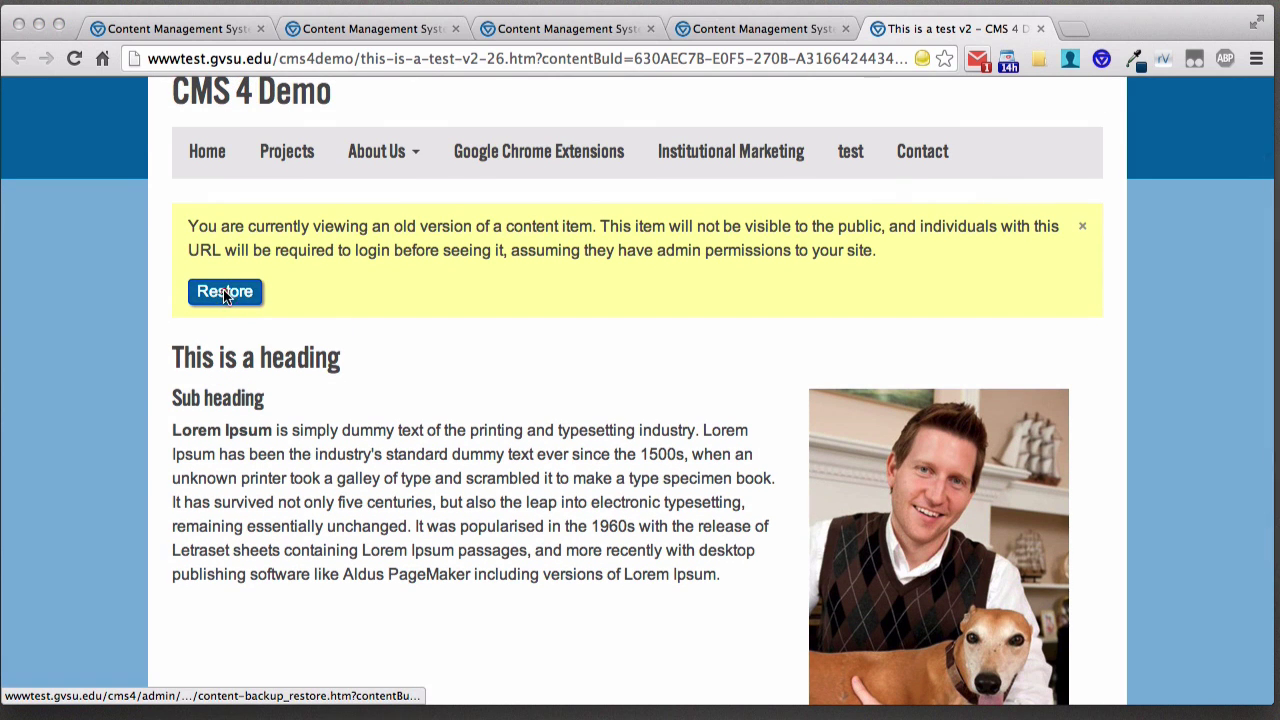
pyautogui.click(224, 292)
pyautogui.click(876, 261)
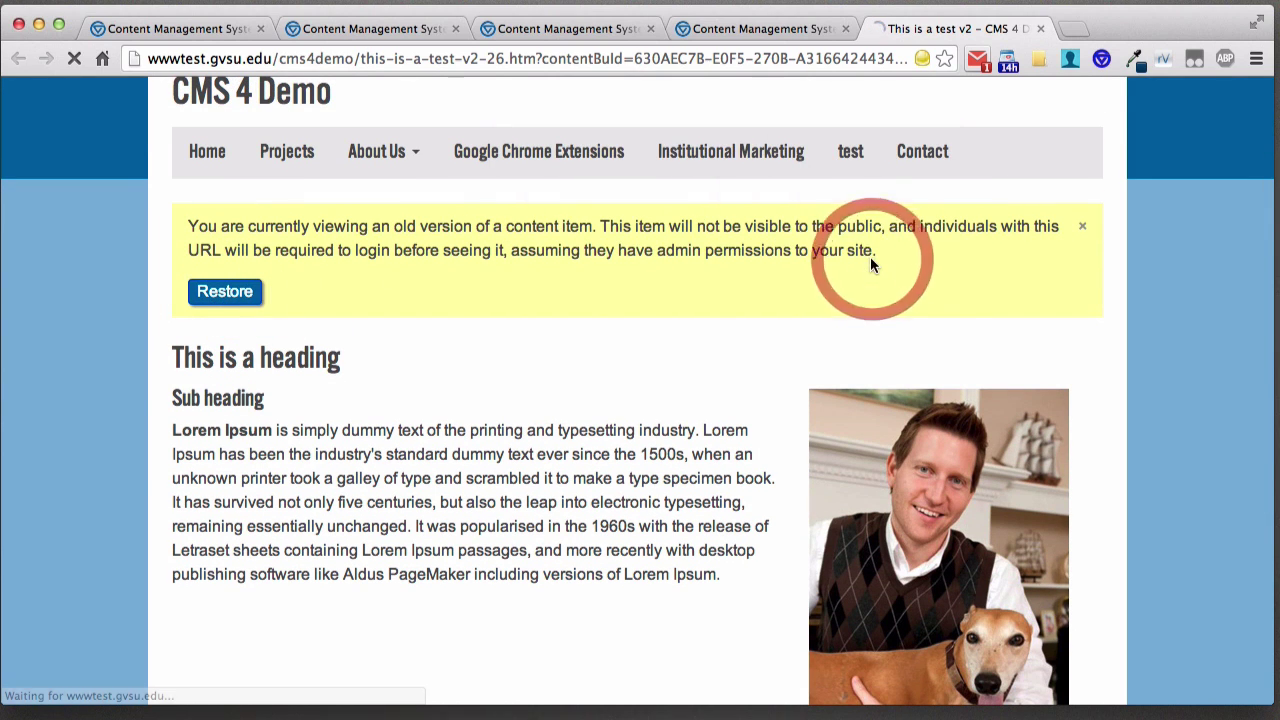
# - Publish the restored page with its heading, paragraph and photo
pyautogui.scroll(-6, 614, 373)
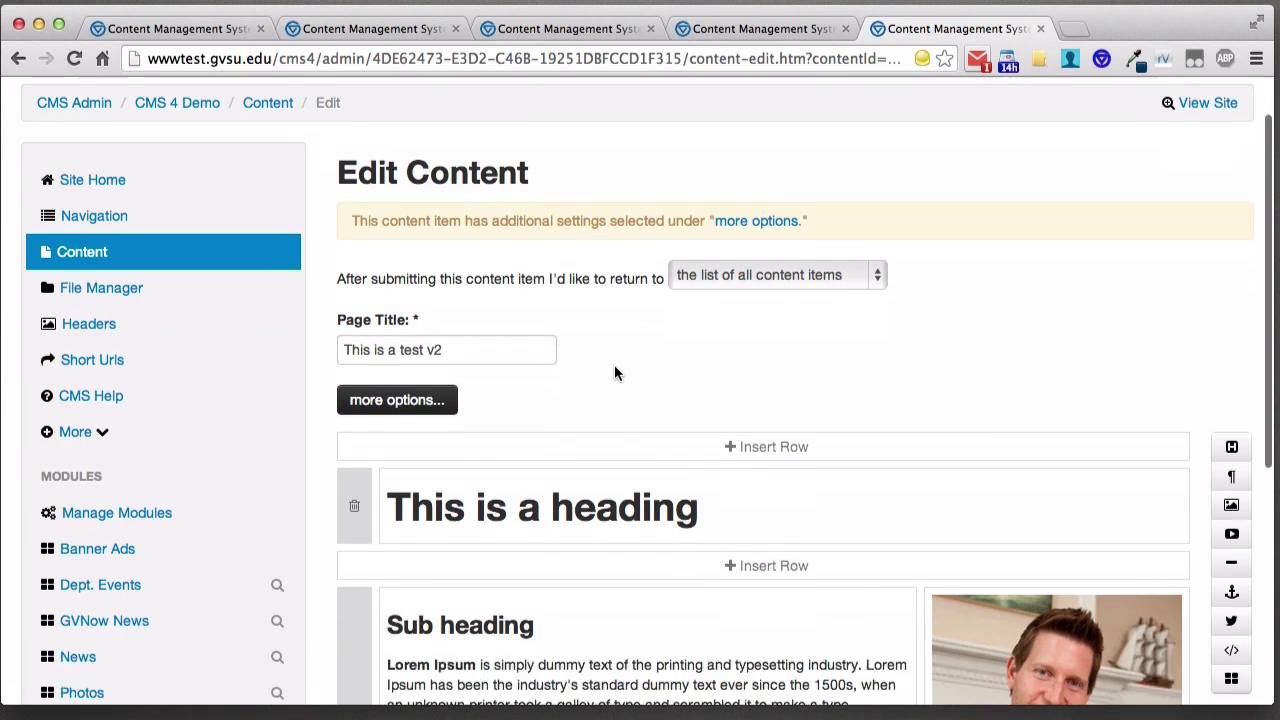
pyautogui.scroll(-3, 570, 367)
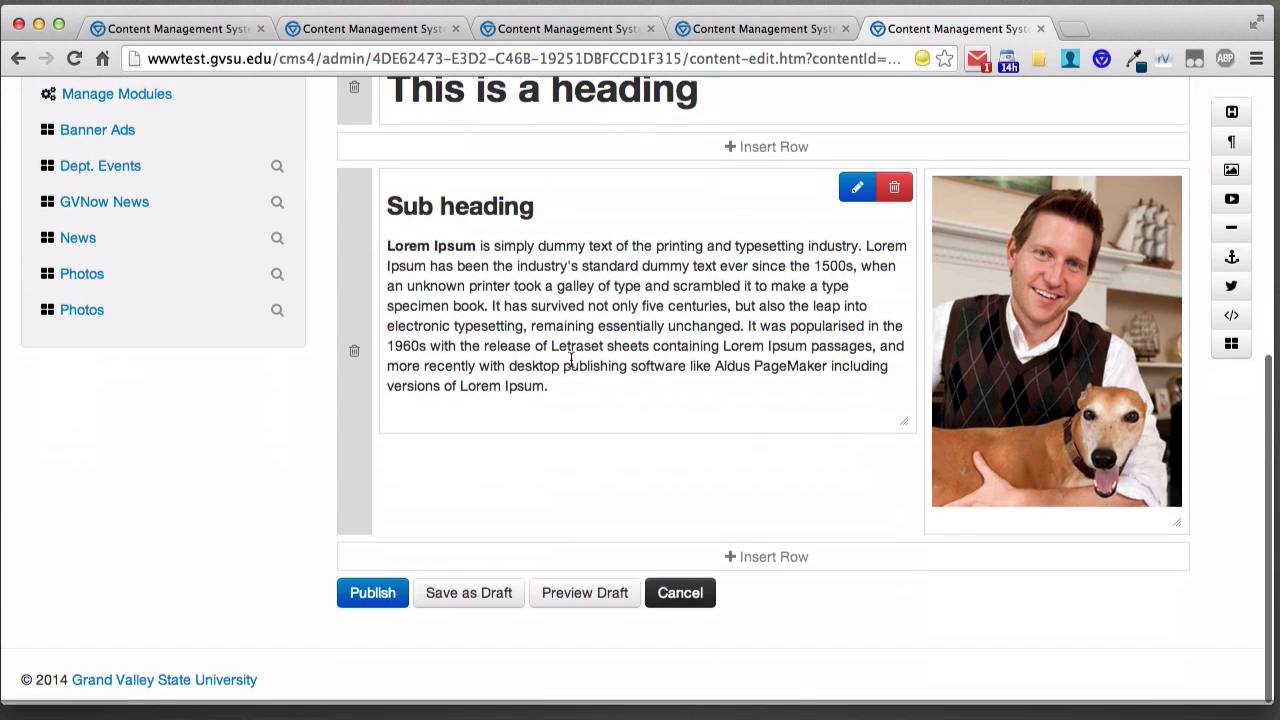
pyautogui.click(372, 596)
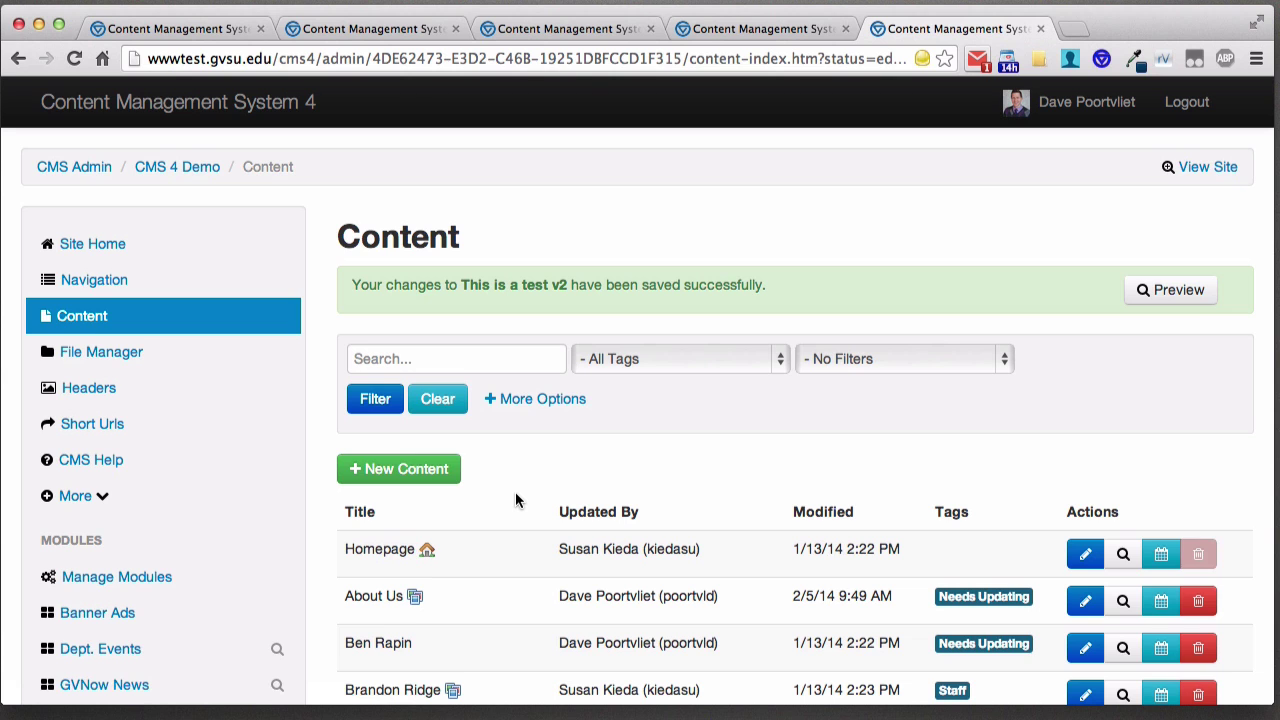
pyautogui.scroll(-5, 518, 470)
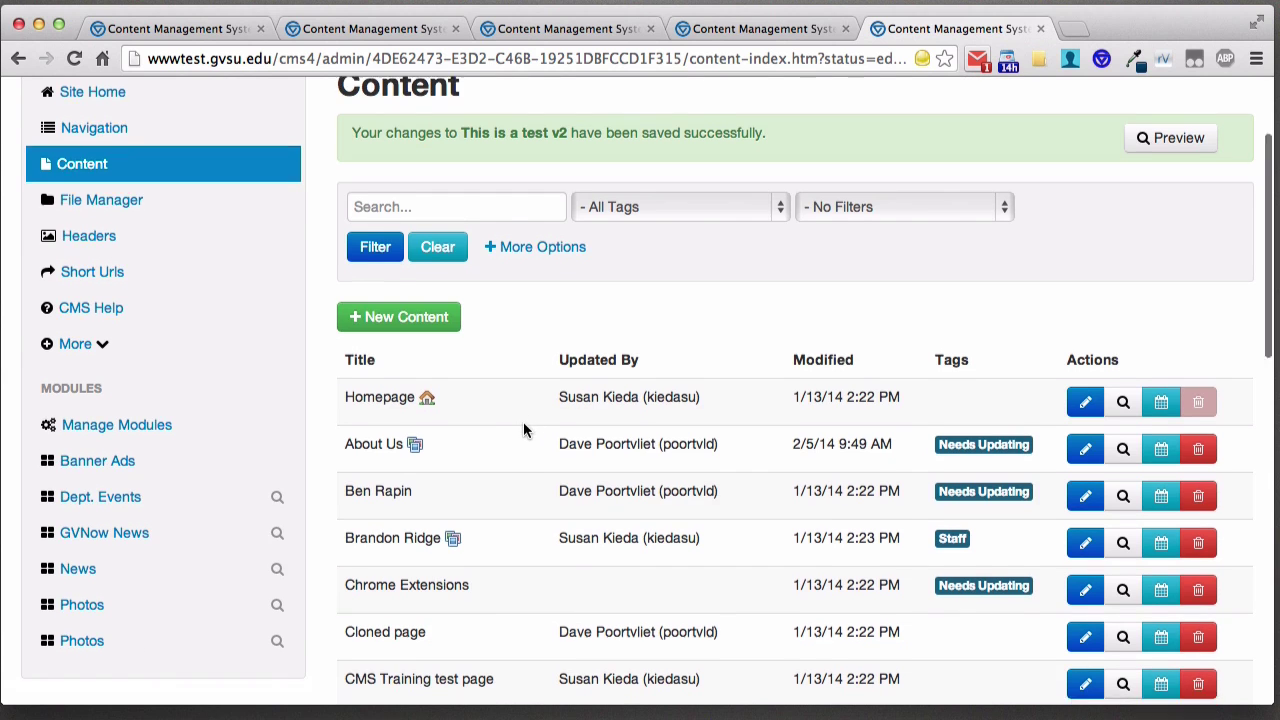
pyautogui.scroll(-10, 523, 421)
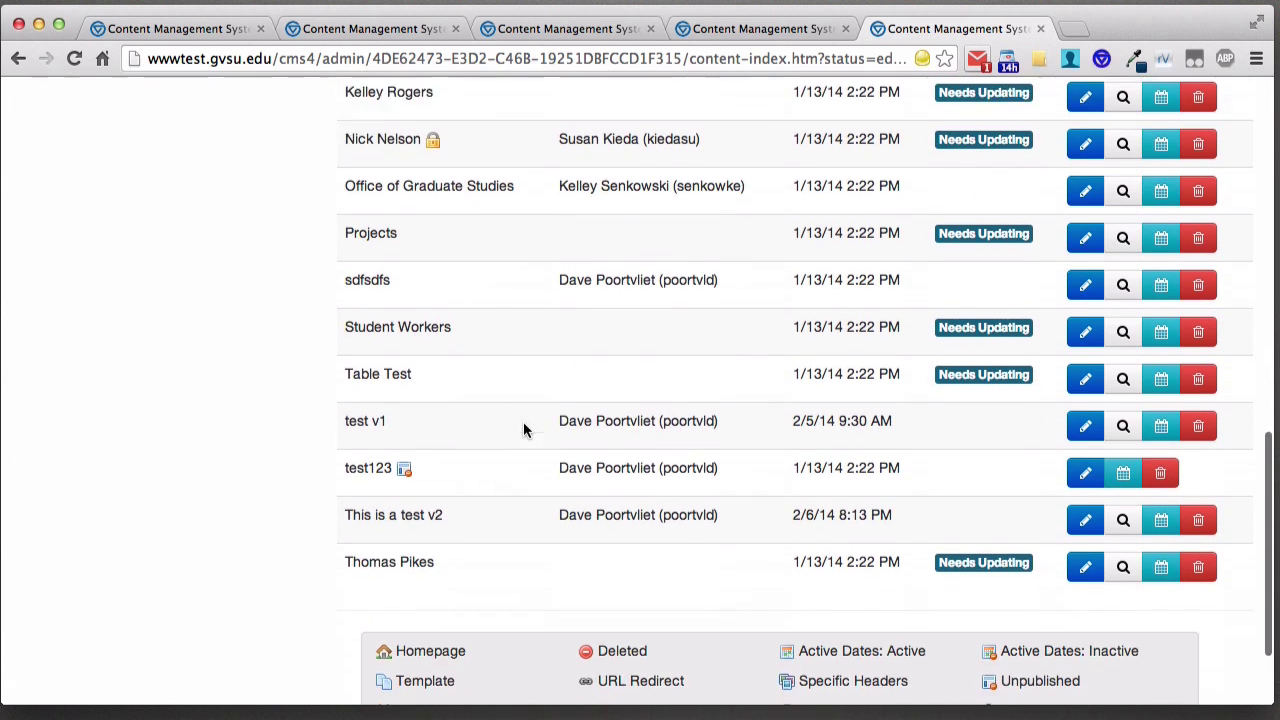
# - Edit 'This is a test v2' and add a new row with a Video block
pyautogui.click(1085, 487)
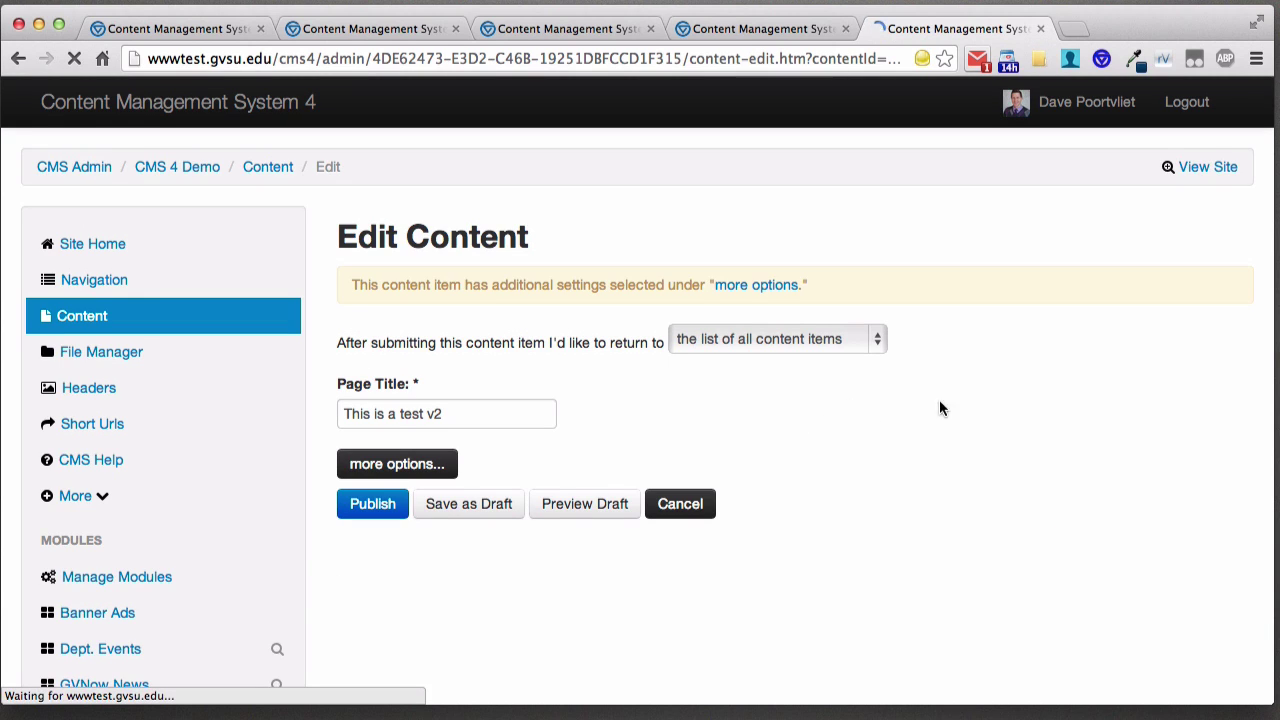
pyautogui.scroll(-2, 944, 403)
pyautogui.scroll(-6, 857, 425)
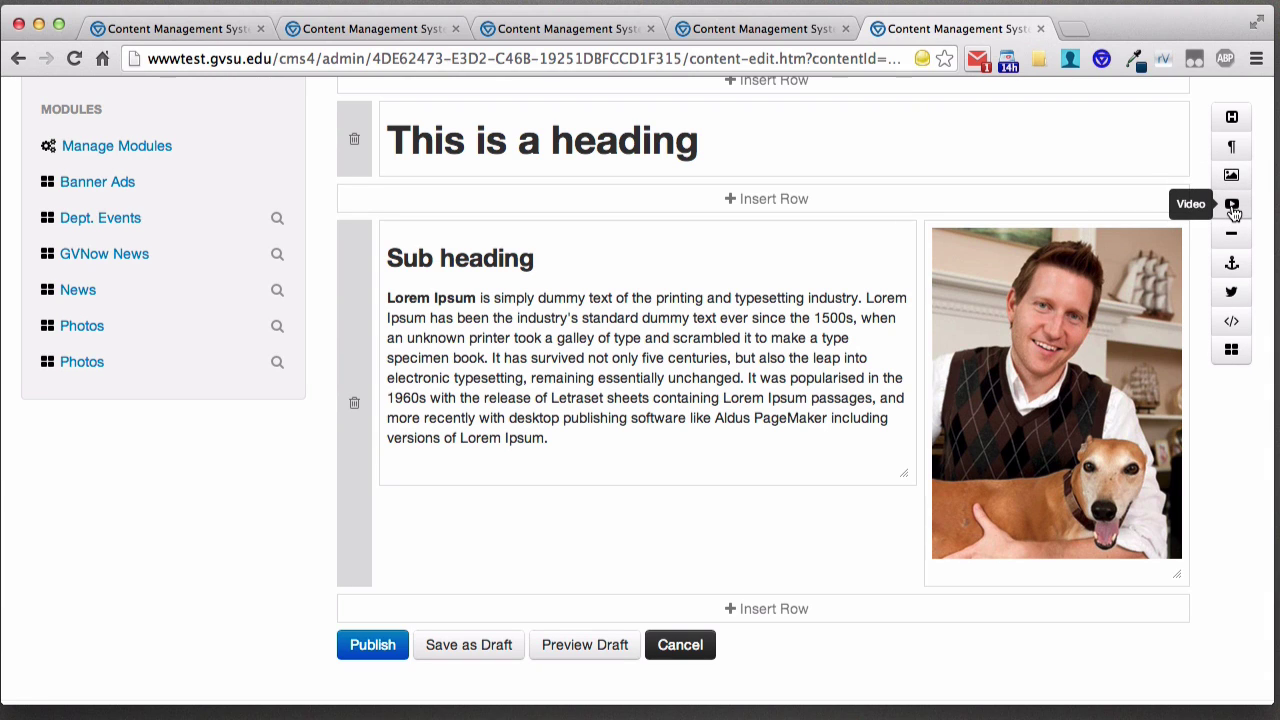
pyautogui.click(1232, 205)
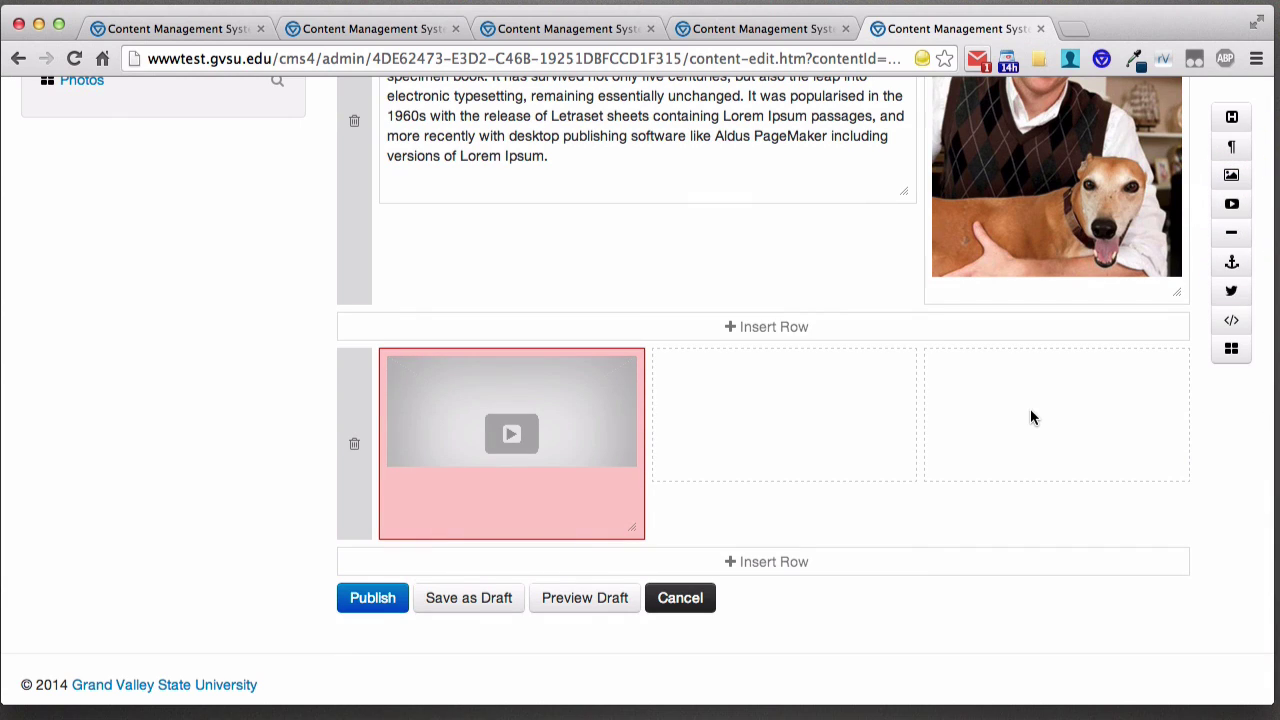
# - Remove the accidentally added empty Paragraph row, confirming with OK
pyautogui.moveTo(540, 450)
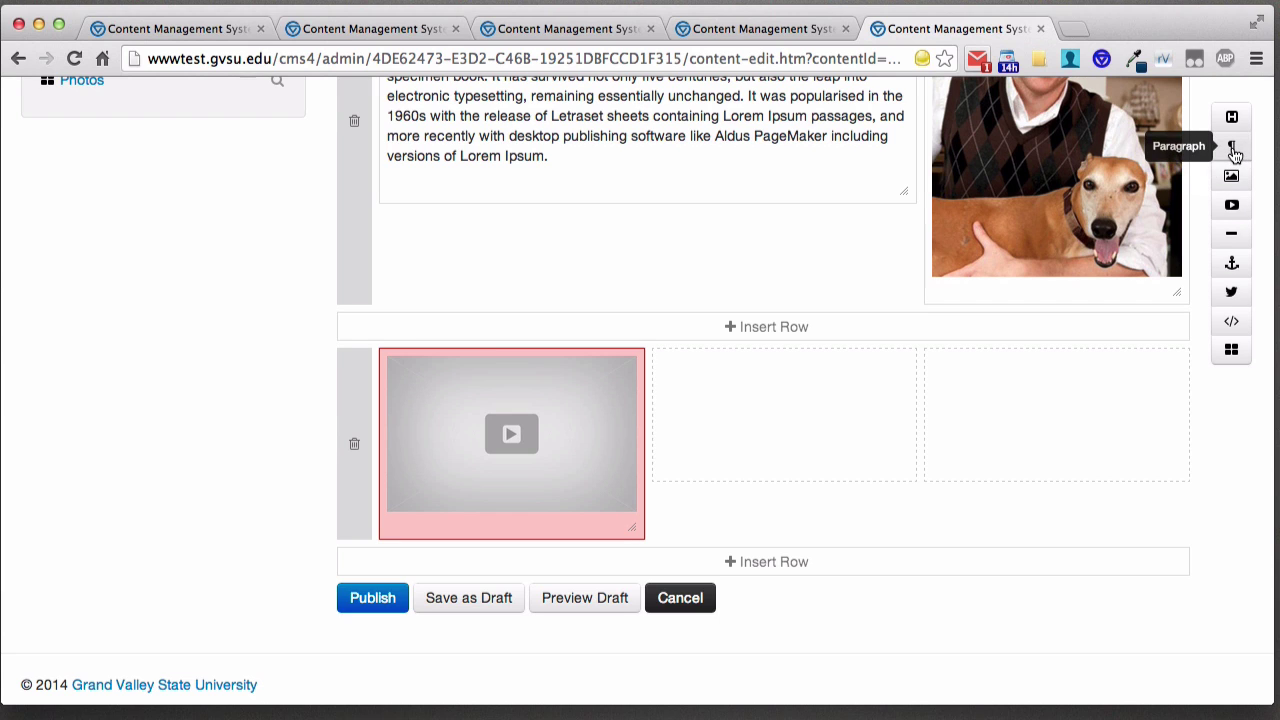
pyautogui.moveTo(1235, 150); pyautogui.dragTo(728, 329)
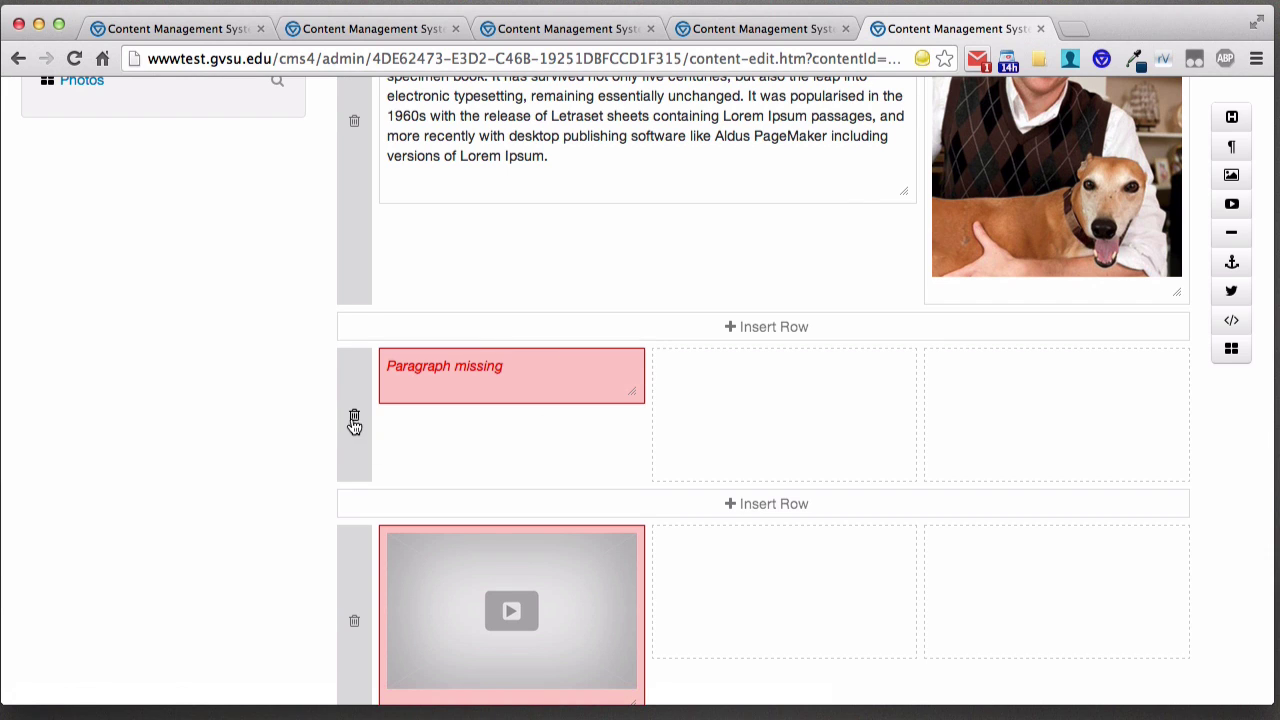
pyautogui.click(354, 415)
pyautogui.click(880, 257)
pyautogui.moveTo(638, 446)
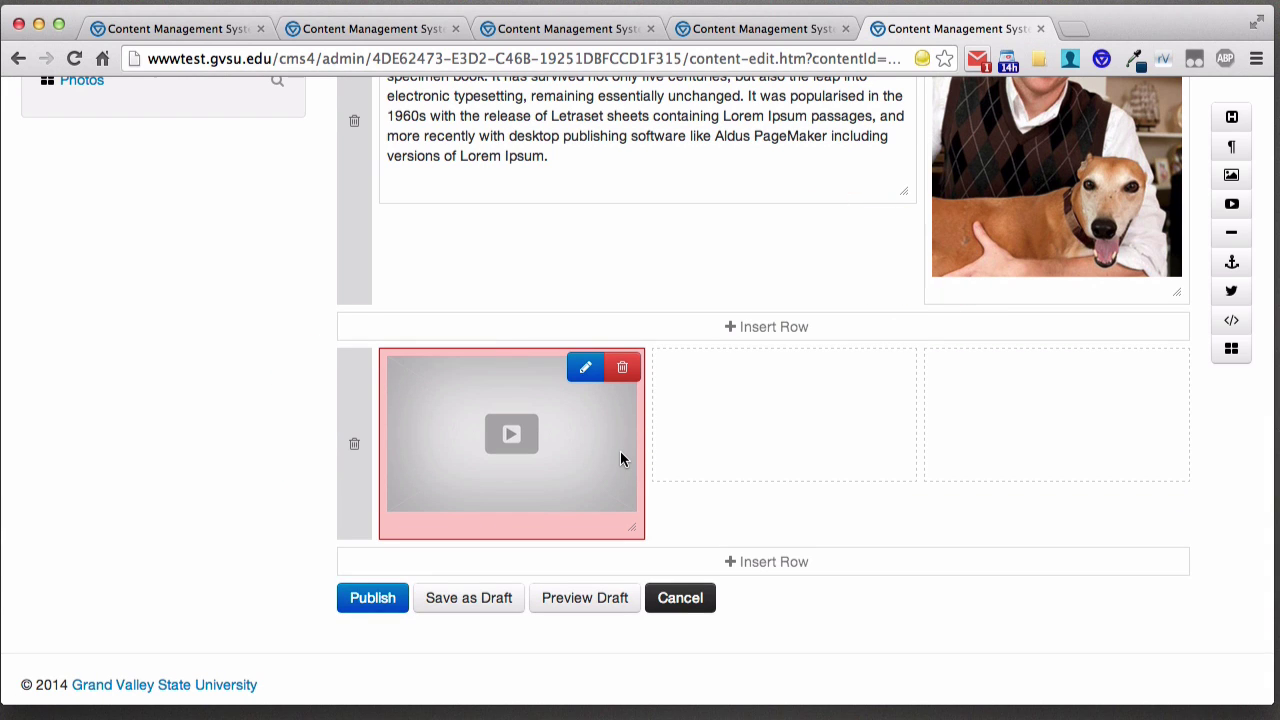
pyautogui.click(585, 372)
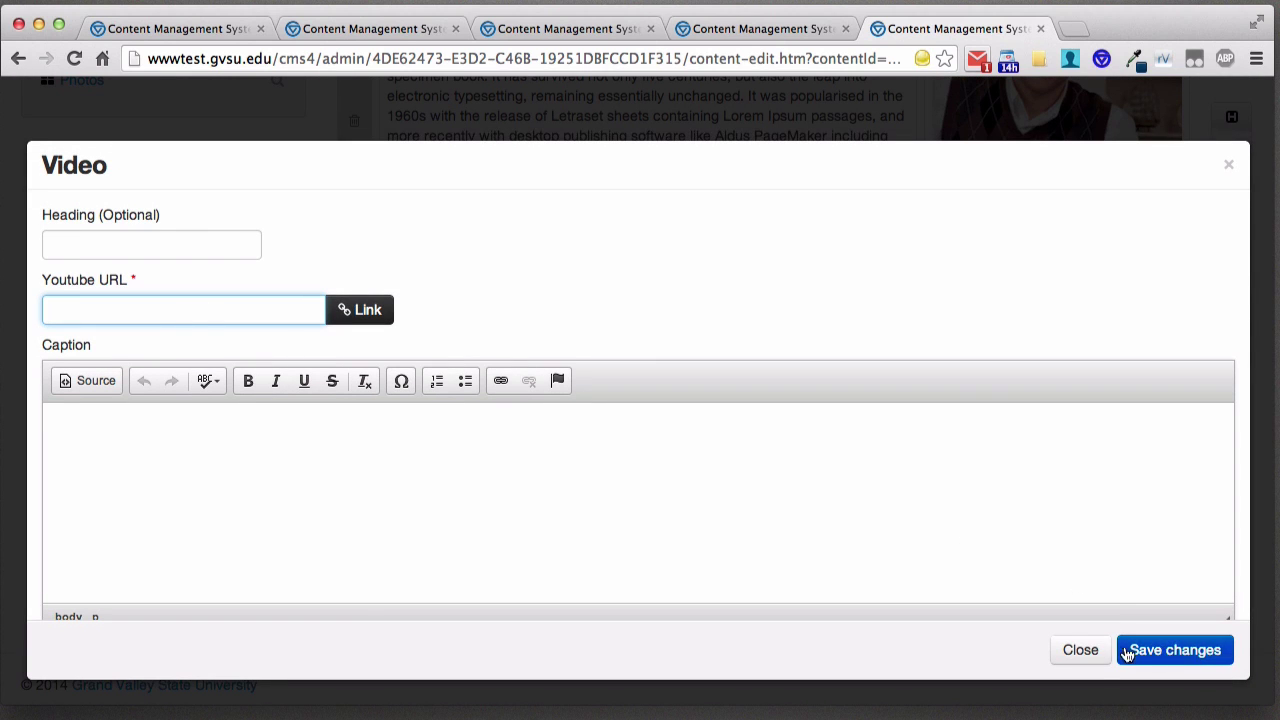
pyautogui.click(1080, 650)
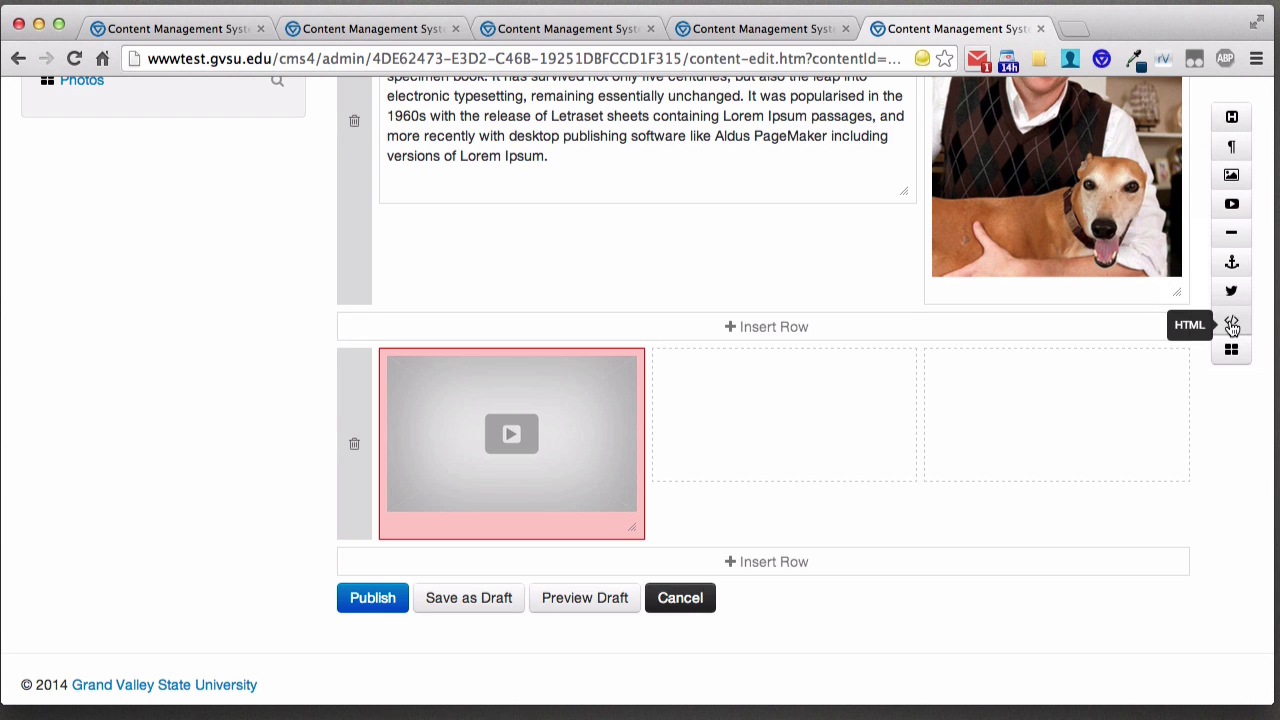
# - Drag an HTML (</>) block into the middle cell, then open its editor's html field
pyautogui.moveTo(1232, 326); pyautogui.dragTo(851, 368)
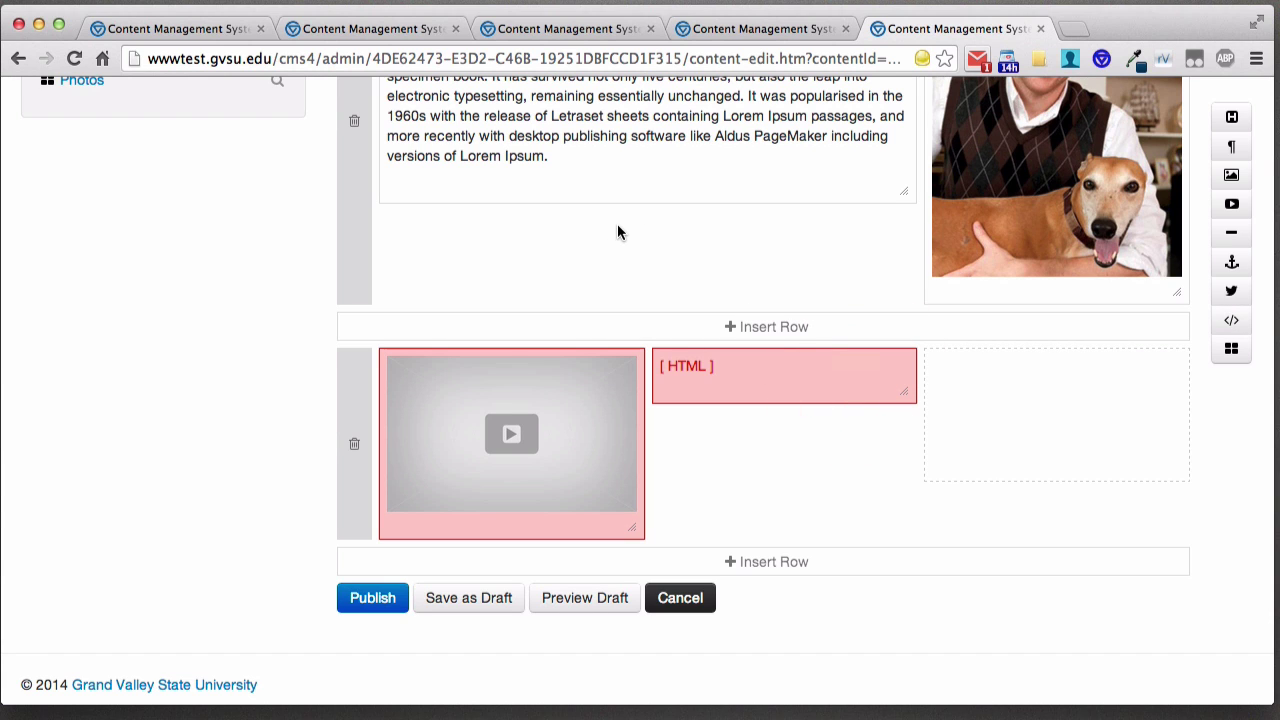
pyautogui.scroll(3, 552, 226)
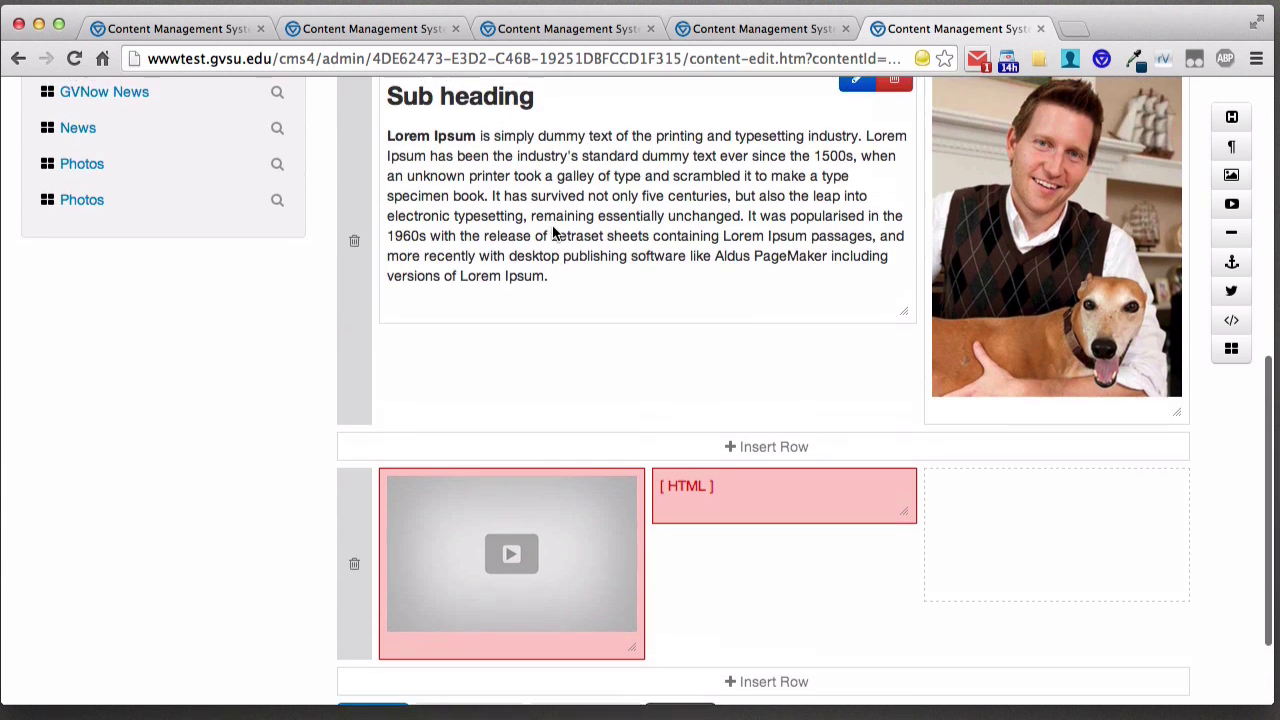
pyautogui.scroll(2, 562, 238)
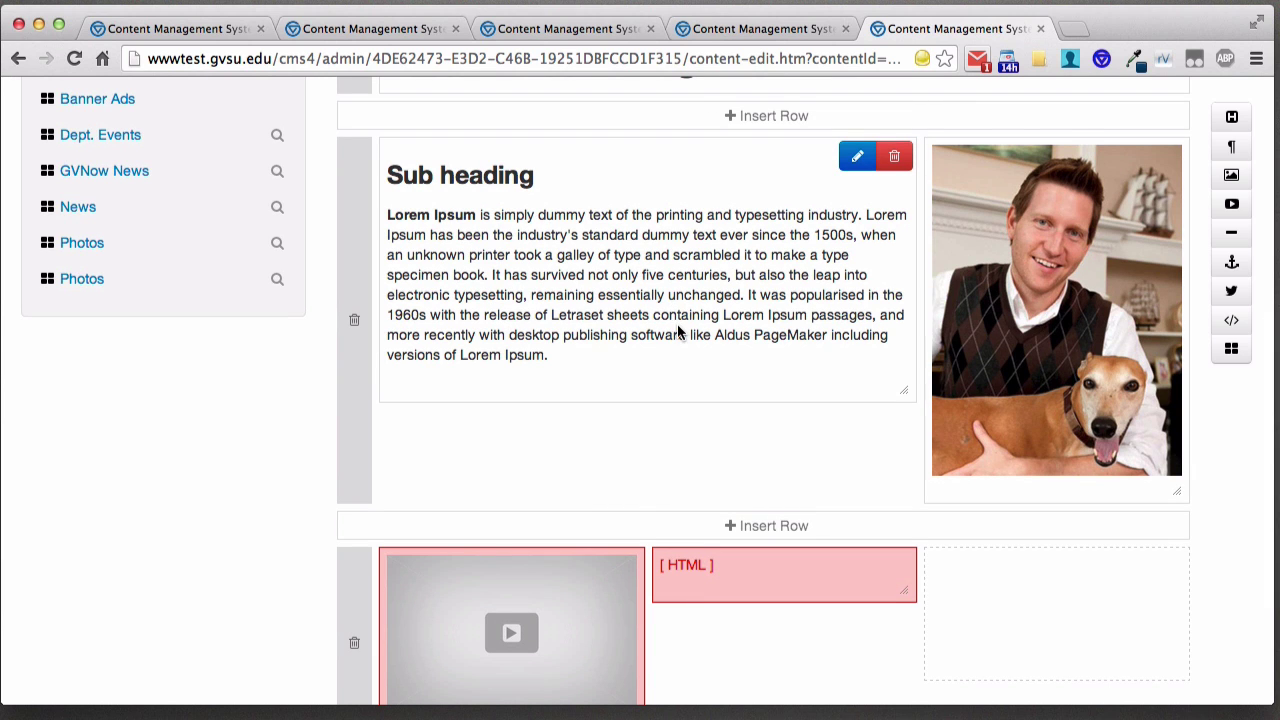
pyautogui.scroll(-3, 680, 332)
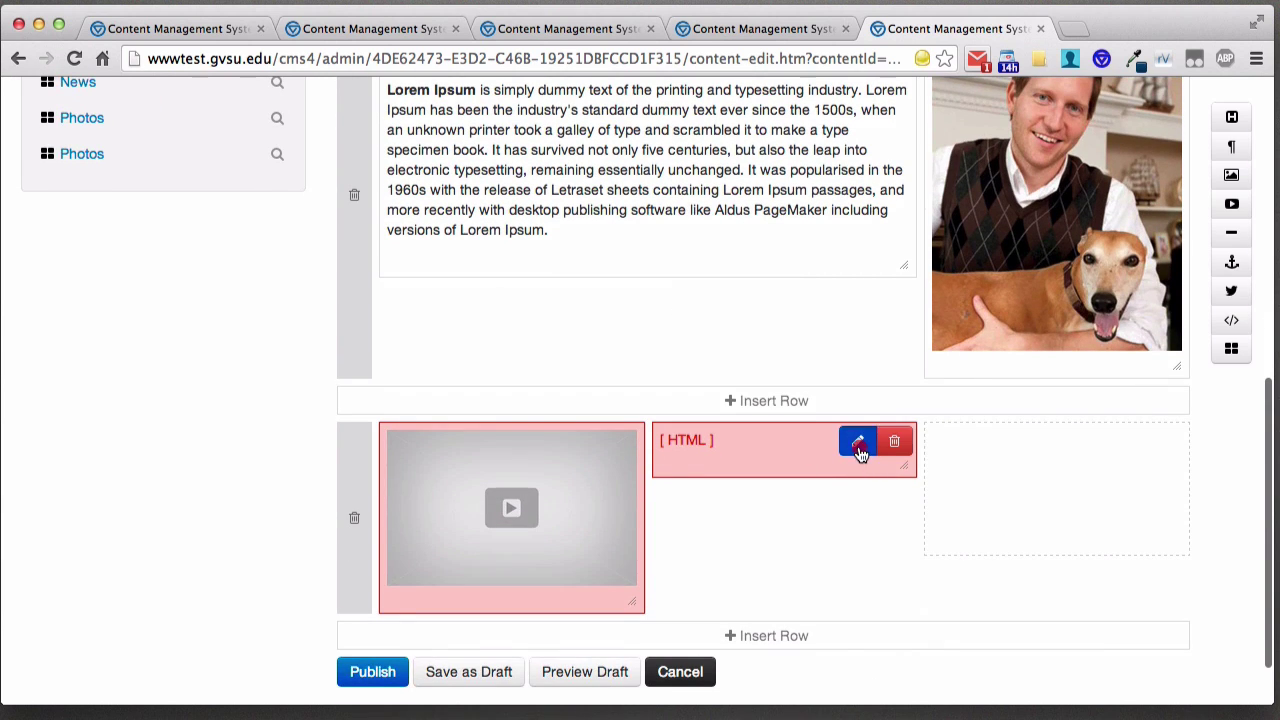
pyautogui.click(856, 442)
pyautogui.click(583, 323)
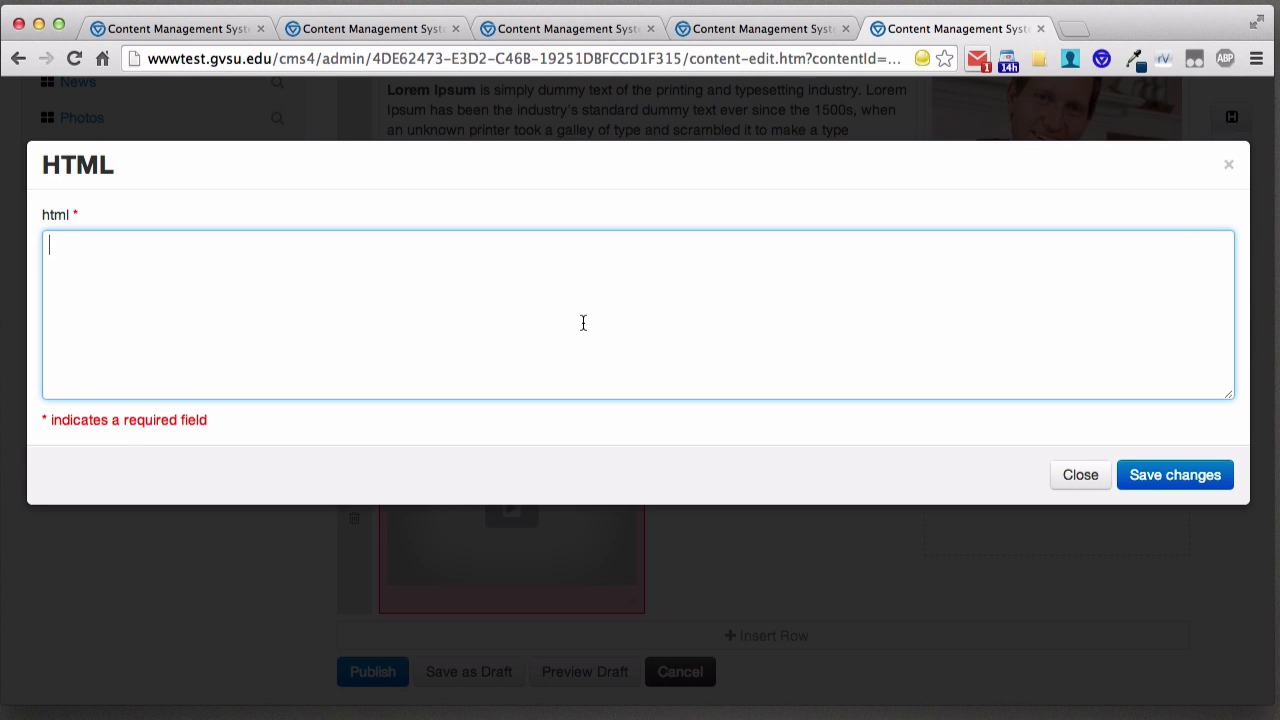
# - Close the HTML editor without changes and return to the top of the 'This is a test v2' edit page
pyautogui.click(1082, 476)
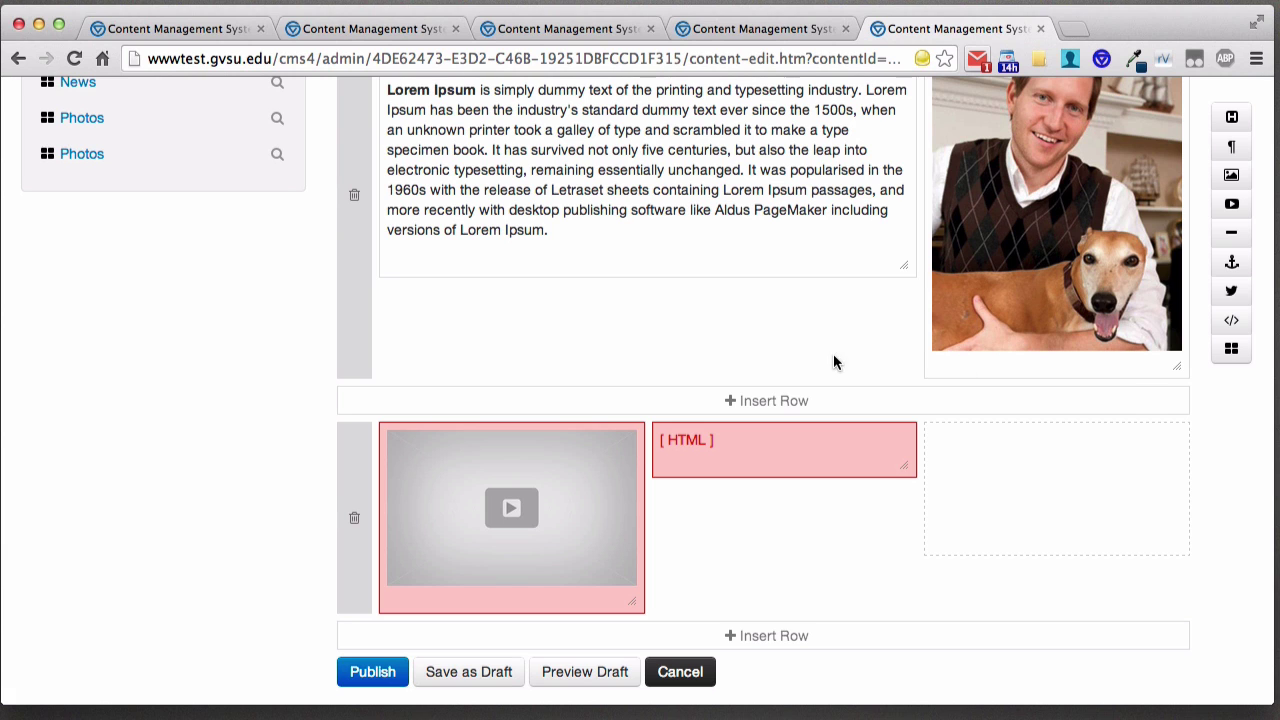
pyautogui.scroll(2, 771, 350)
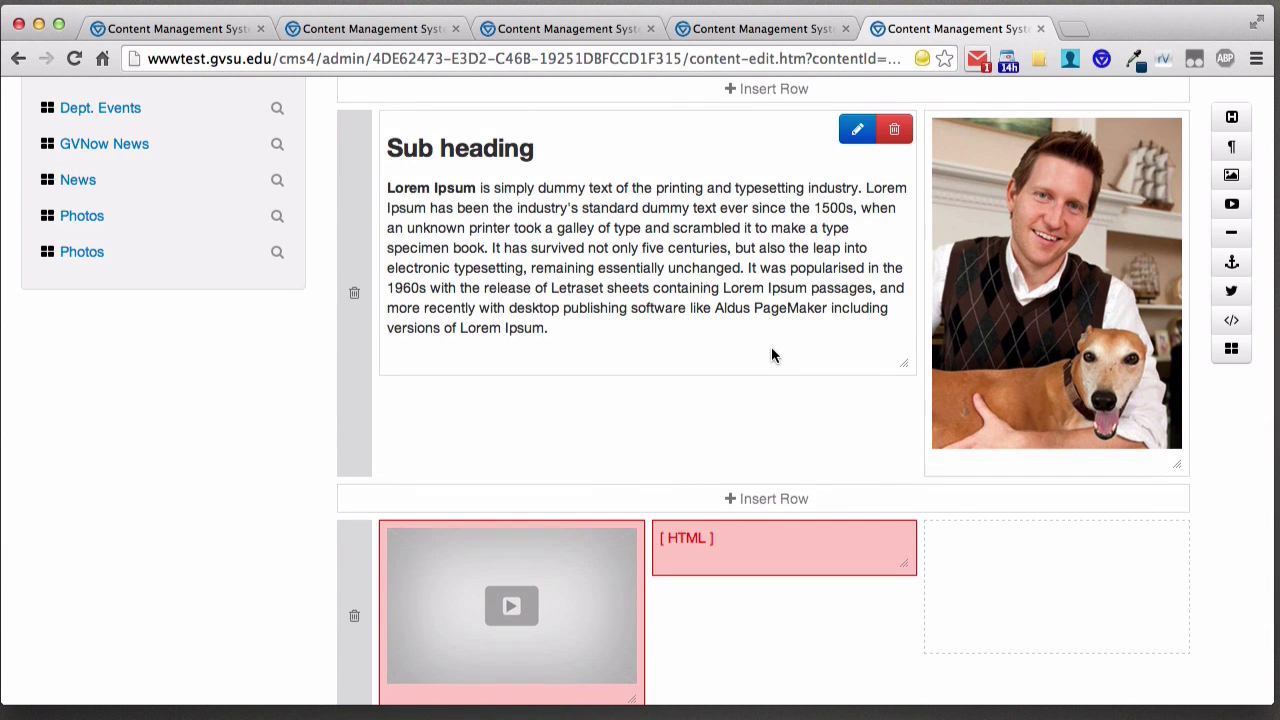
pyautogui.scroll(5, 771, 352)
pyautogui.scroll(1, 771, 346)
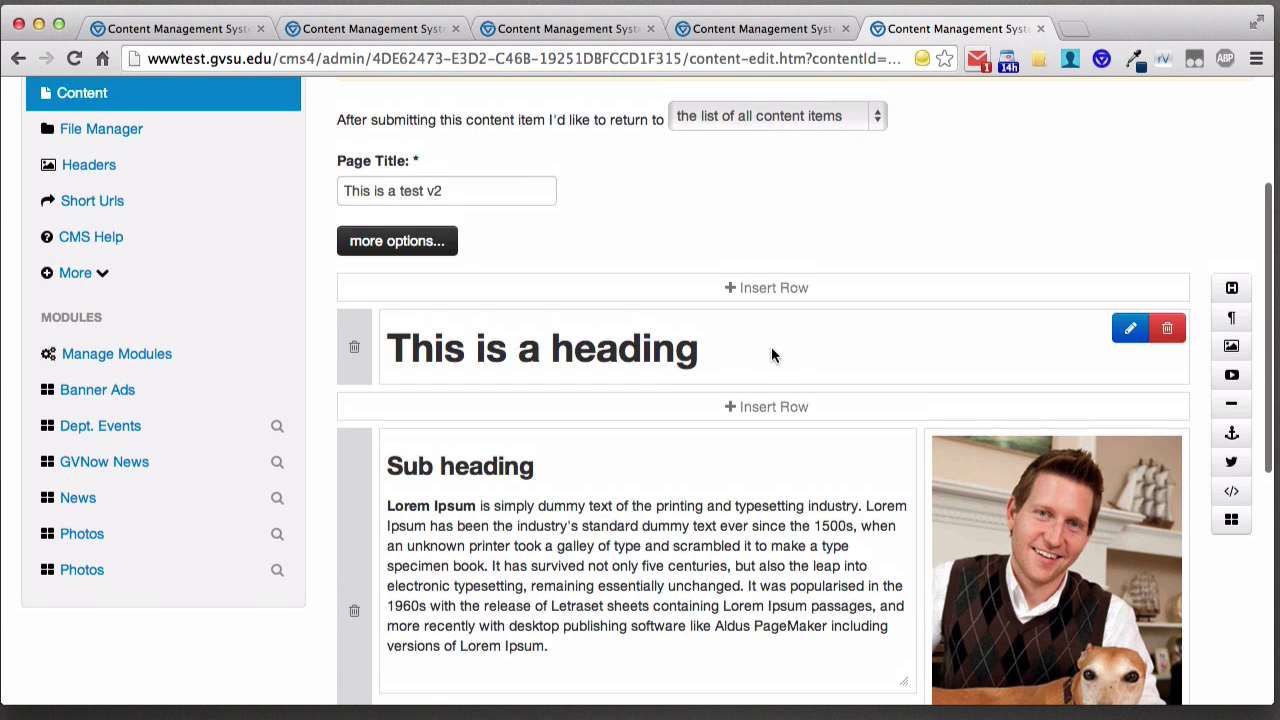
pyautogui.scroll(4, 800, 310)
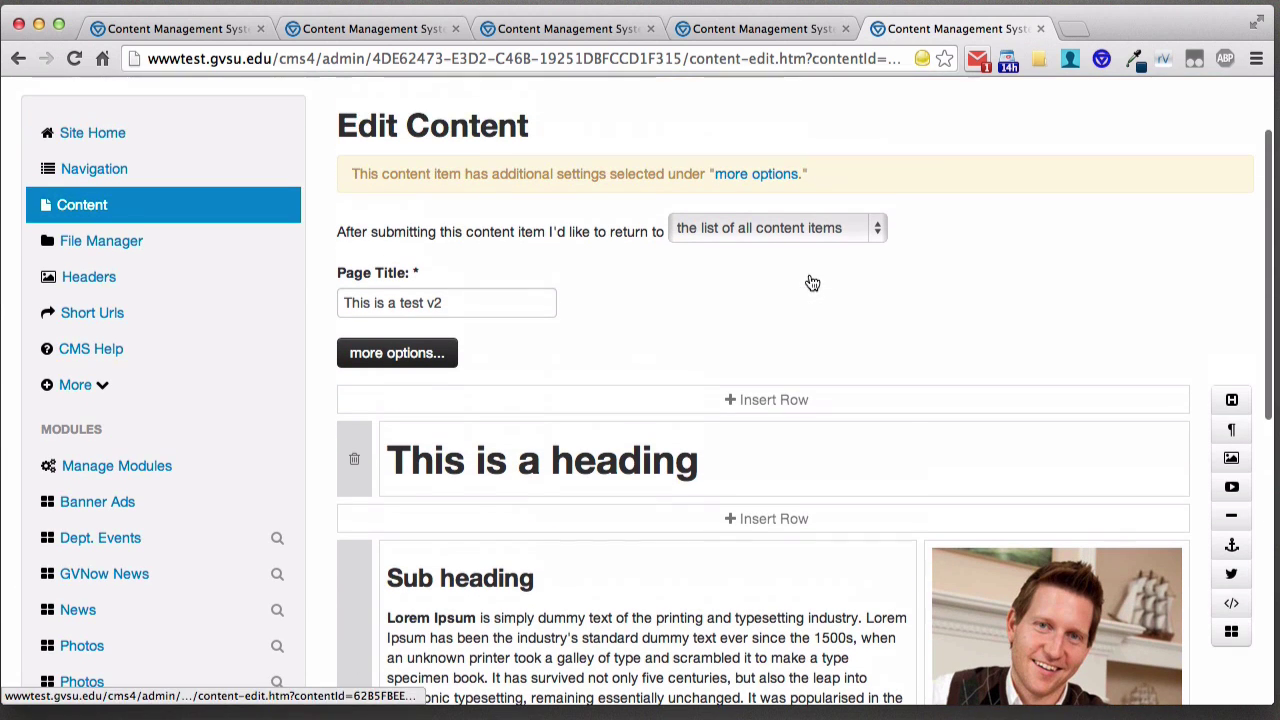
# - Open the live CMS 4 Demo site via View Site and scroll down the home page
pyautogui.click(1192, 125)
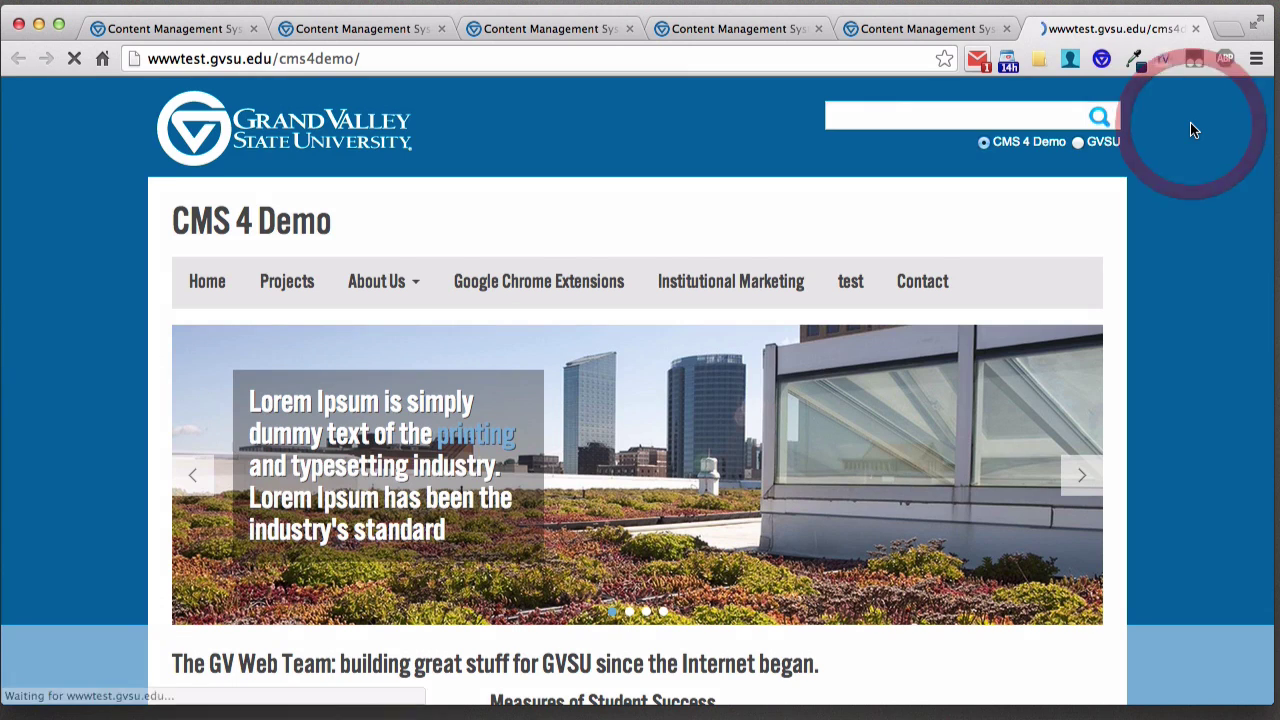
pyautogui.scroll(-4, 1160, 300)
pyautogui.scroll(-4, 1159, 316)
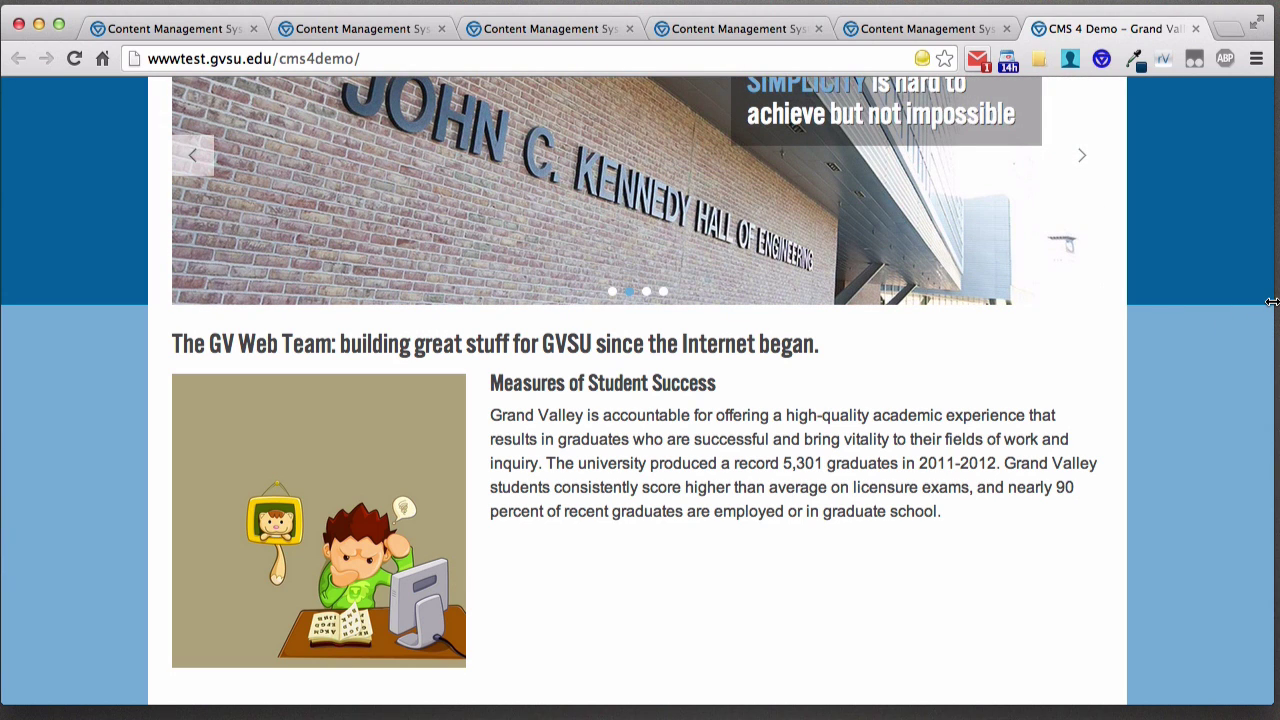
# - Narrow the browser window step by step until the mobile layout with hamburger menu appears
pyautogui.moveTo(1272, 301); pyautogui.dragTo(1031, 300)
pyautogui.click(956, 279)
pyautogui.scroll(1, 875, 285)
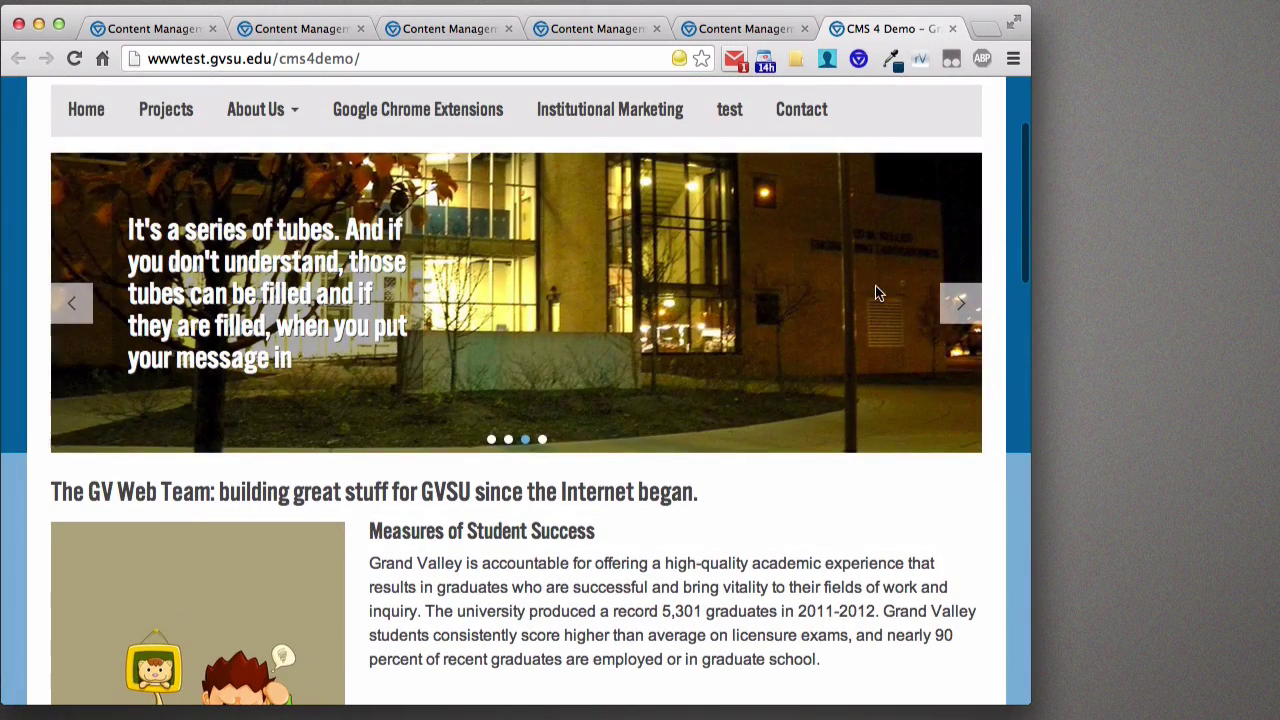
pyautogui.scroll(3, 622, 207)
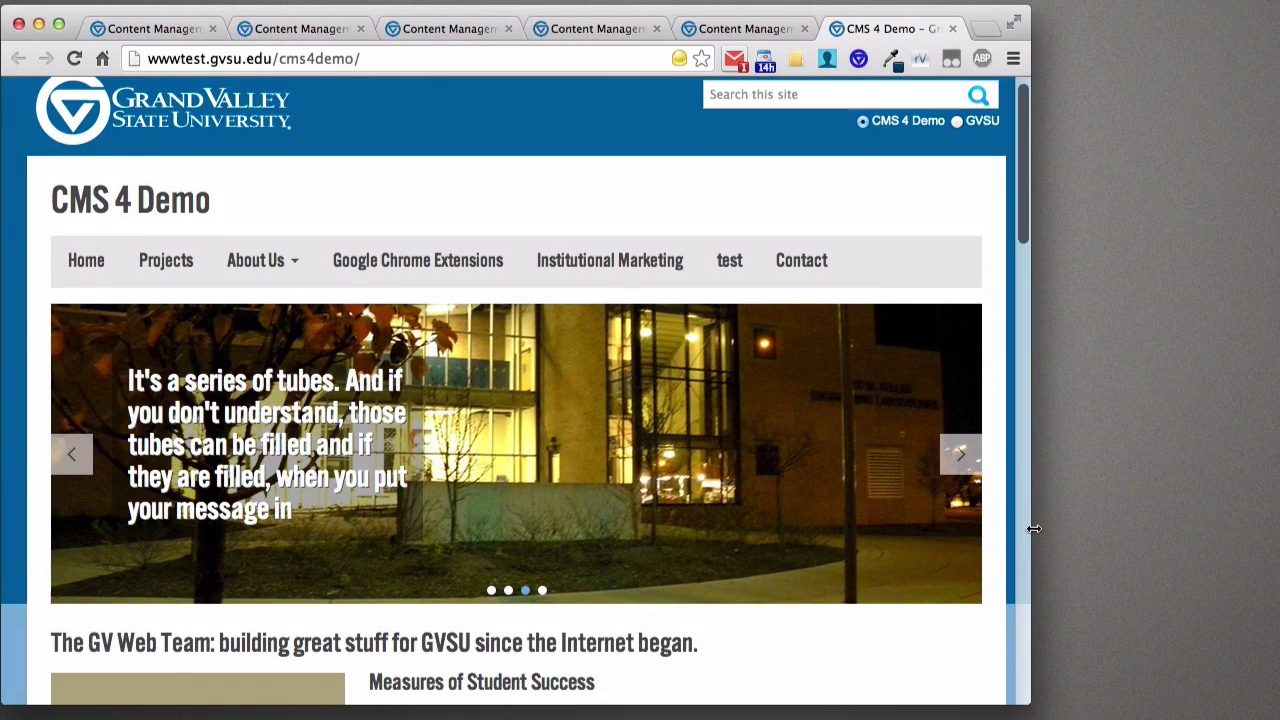
pyautogui.moveTo(1030, 525); pyautogui.dragTo(734, 507)
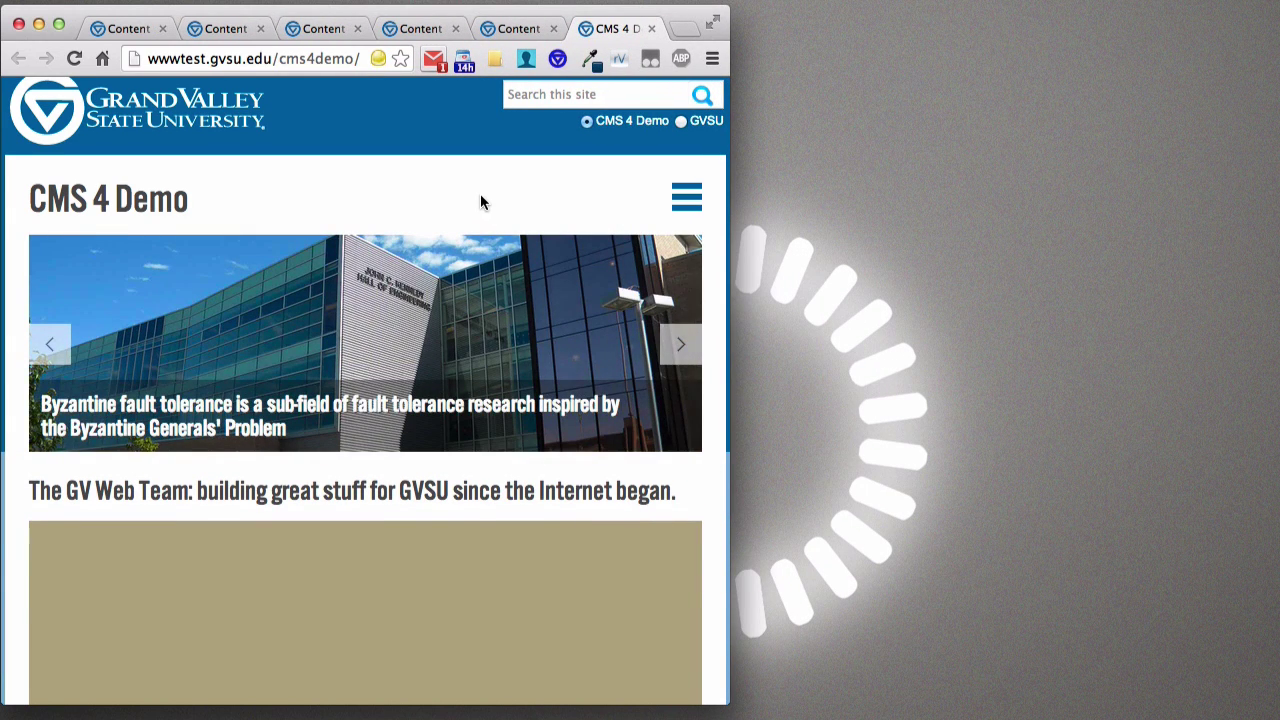
# - Open and close the collapsed navigation menu, expanding and collapsing the About Us submenu
pyautogui.click(687, 205)
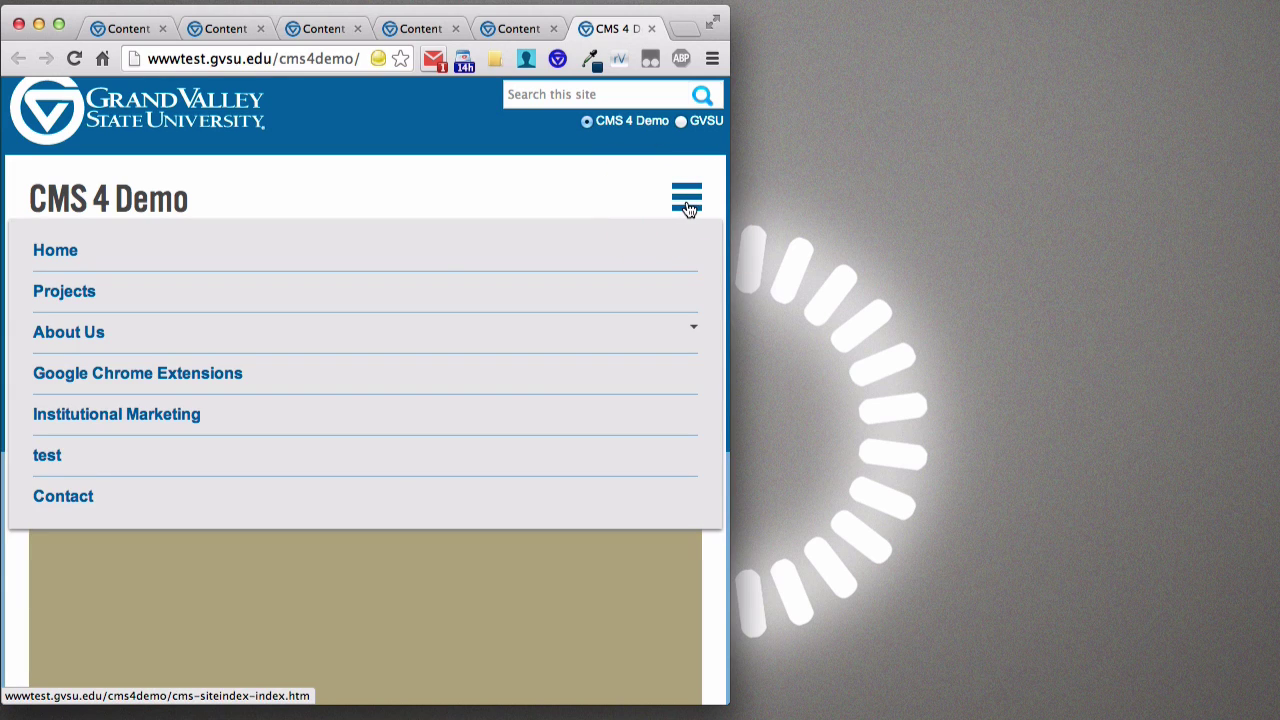
pyautogui.click(685, 205)
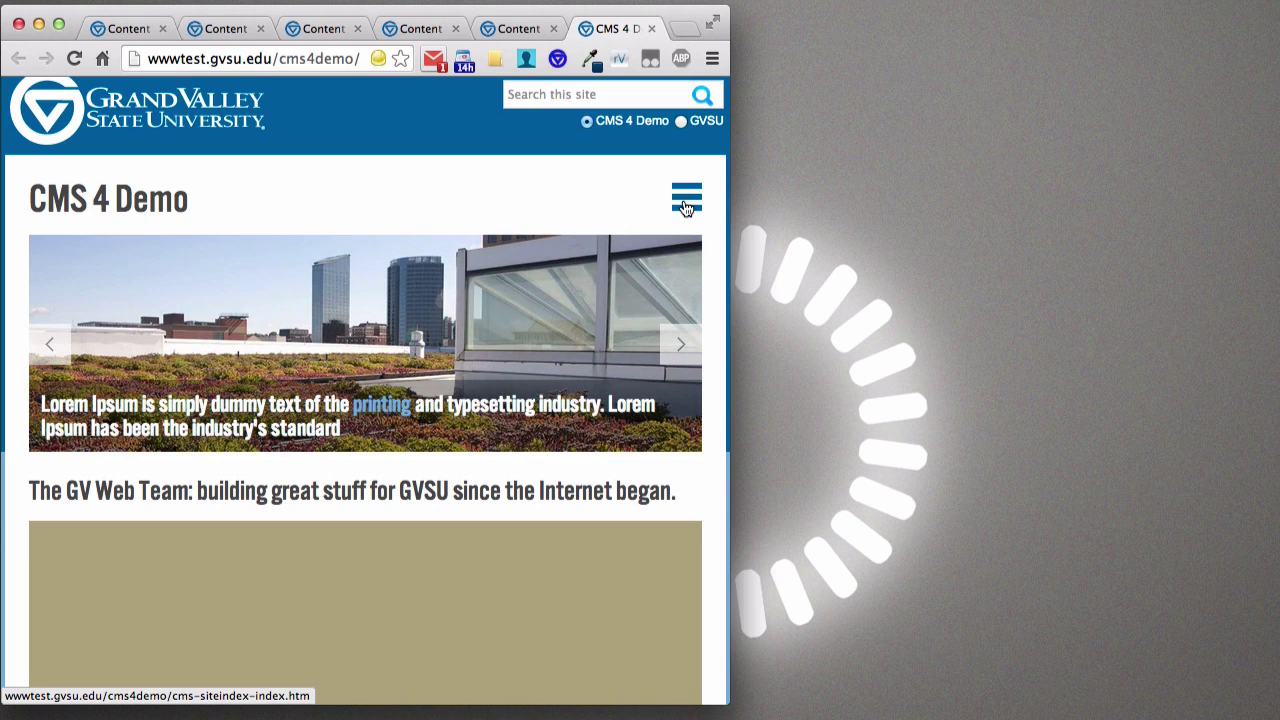
pyautogui.click(686, 203)
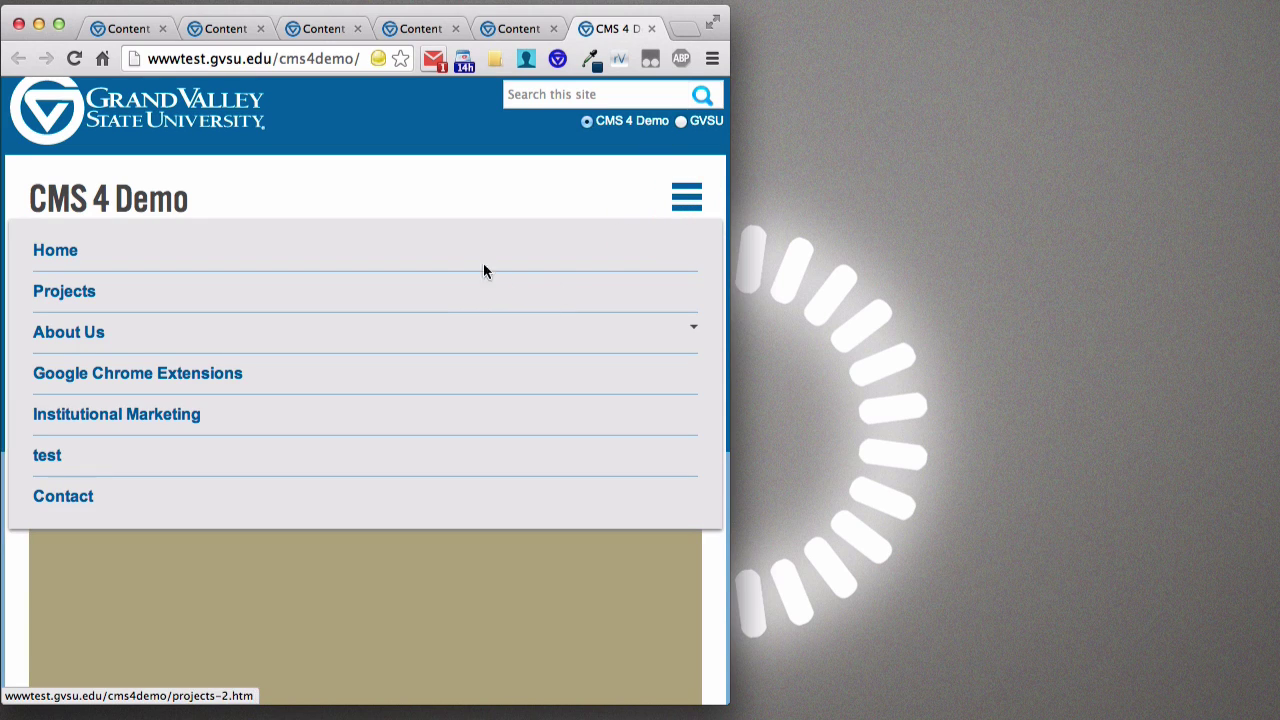
pyautogui.click(459, 334)
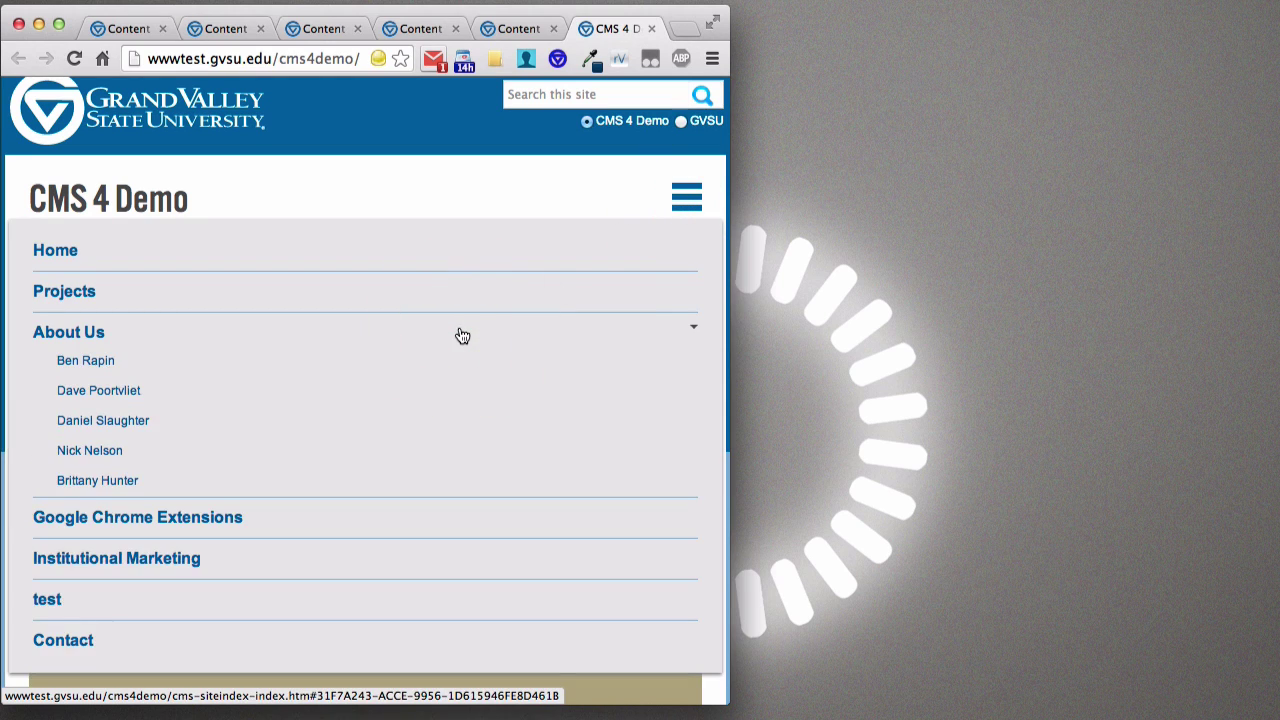
pyautogui.click(461, 335)
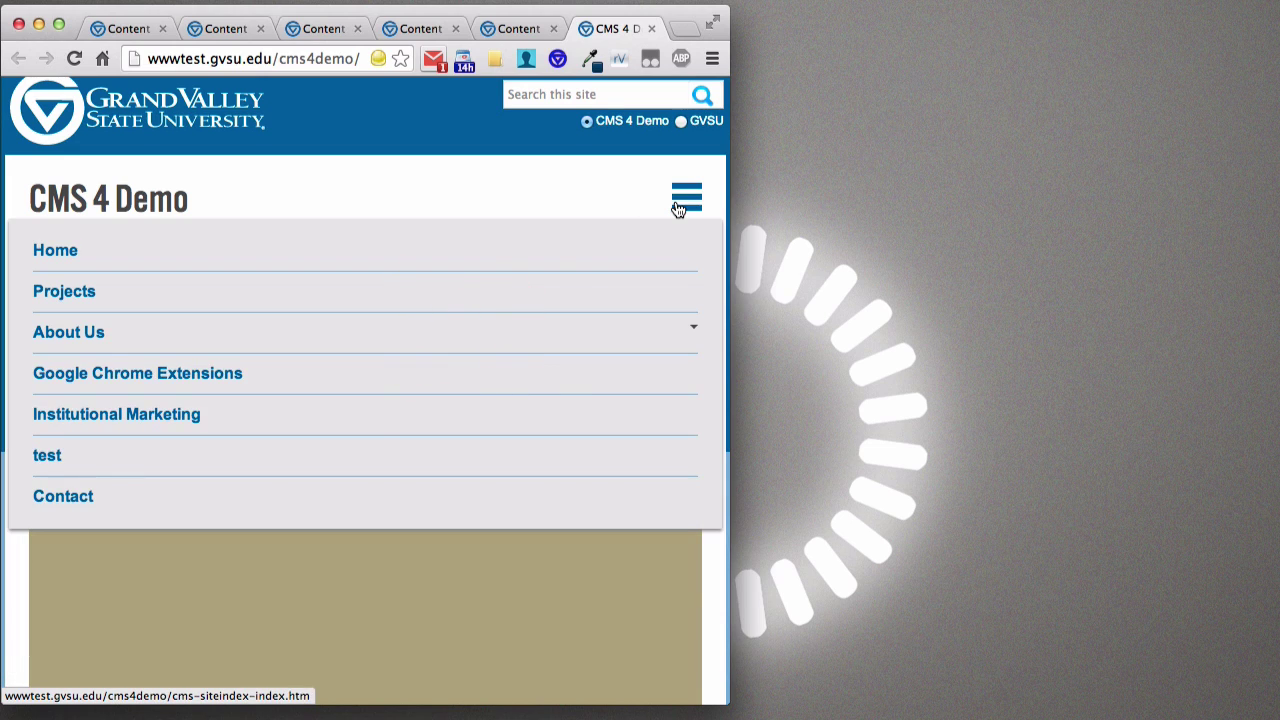
pyautogui.click(675, 198)
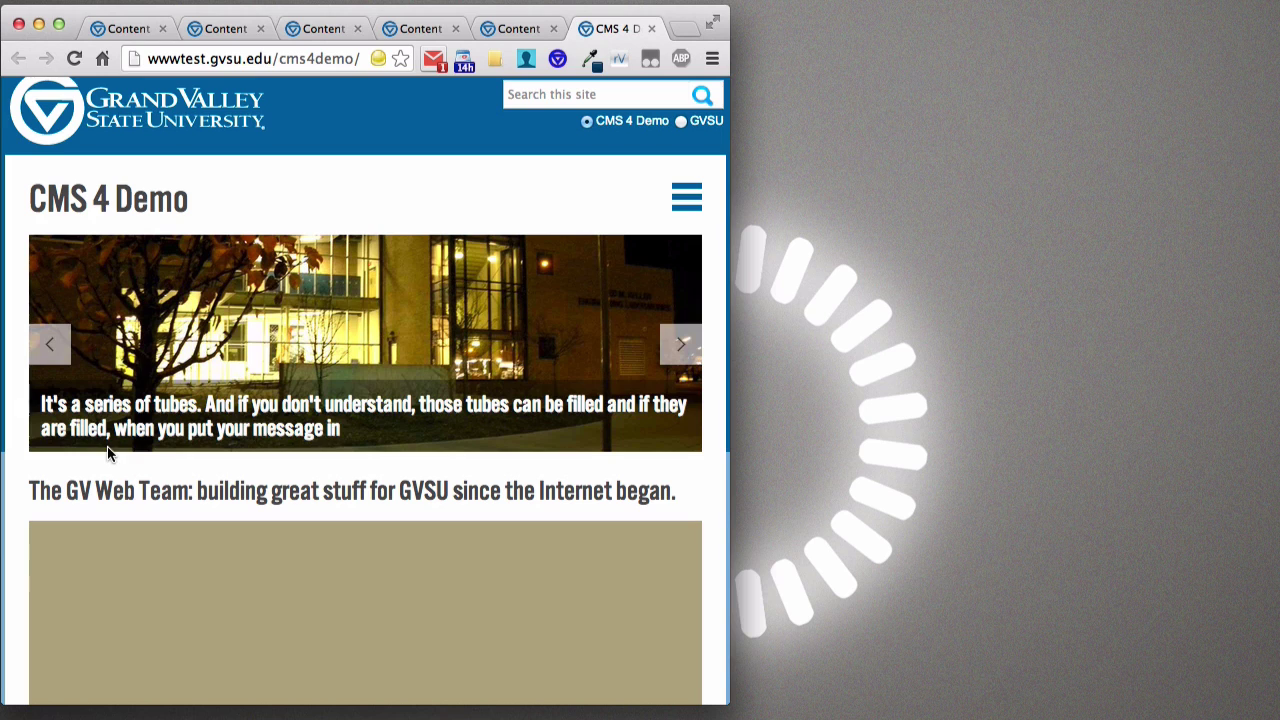
# - Advance the slideshow, widen the window, and snap it to the left half of the screen
pyautogui.click(684, 354)
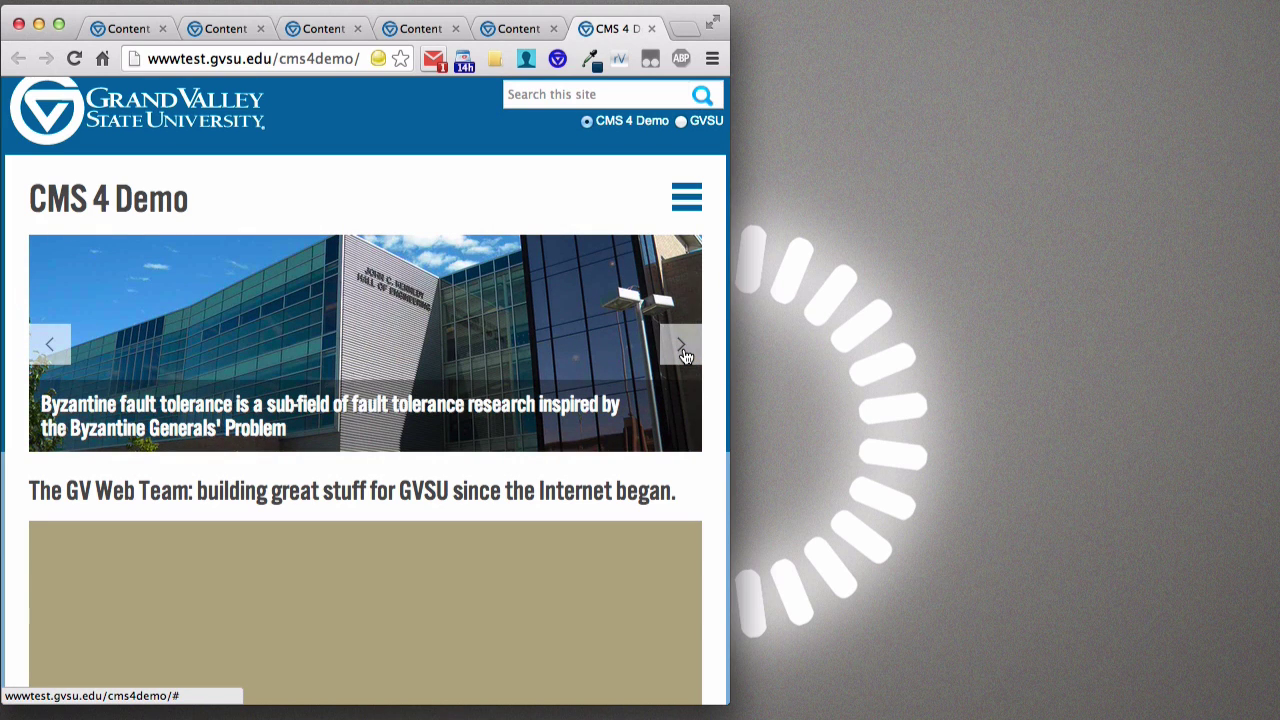
pyautogui.scroll(-3, 638, 344)
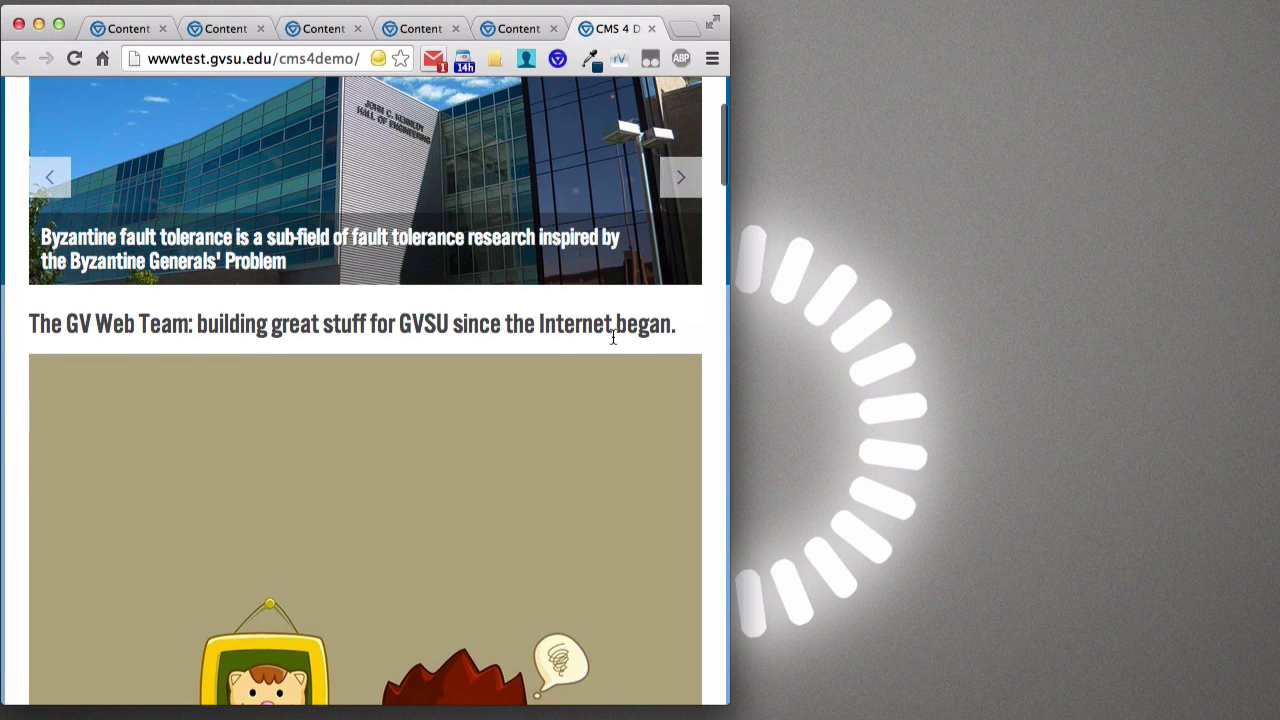
pyautogui.moveTo(730, 705); pyautogui.dragTo(1093, 718)
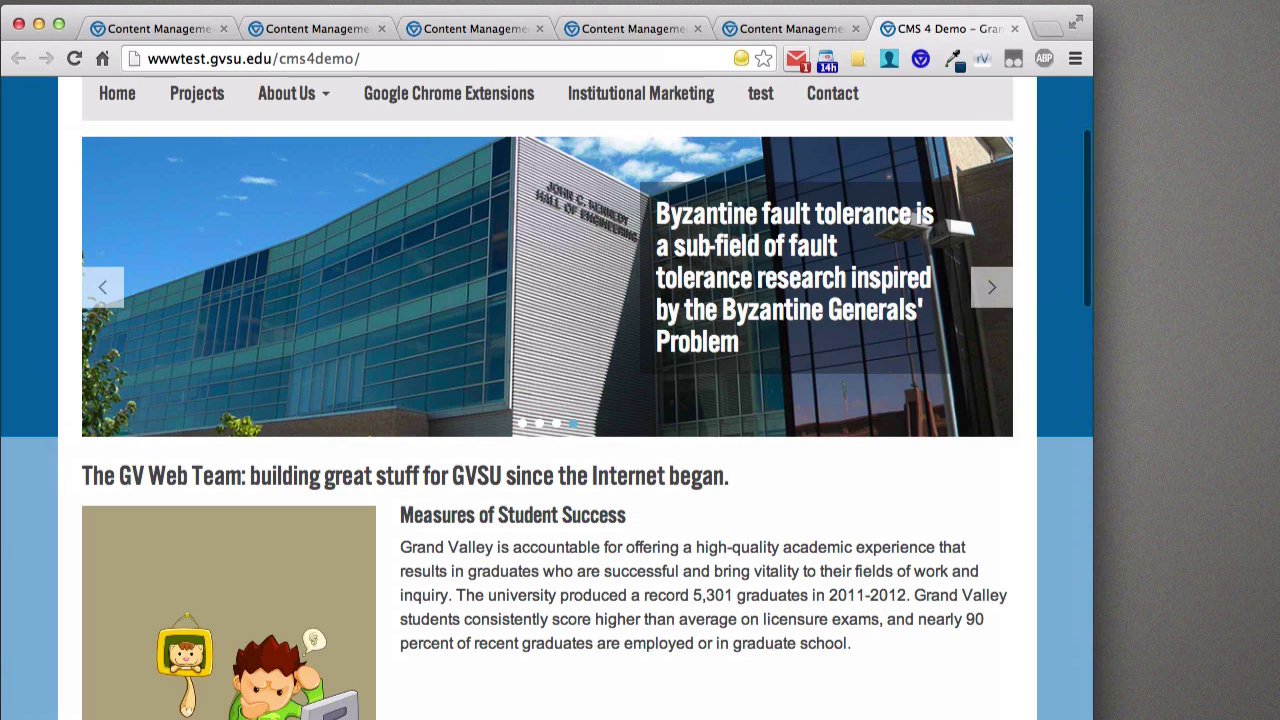
pyautogui.press('super+alt+Left')
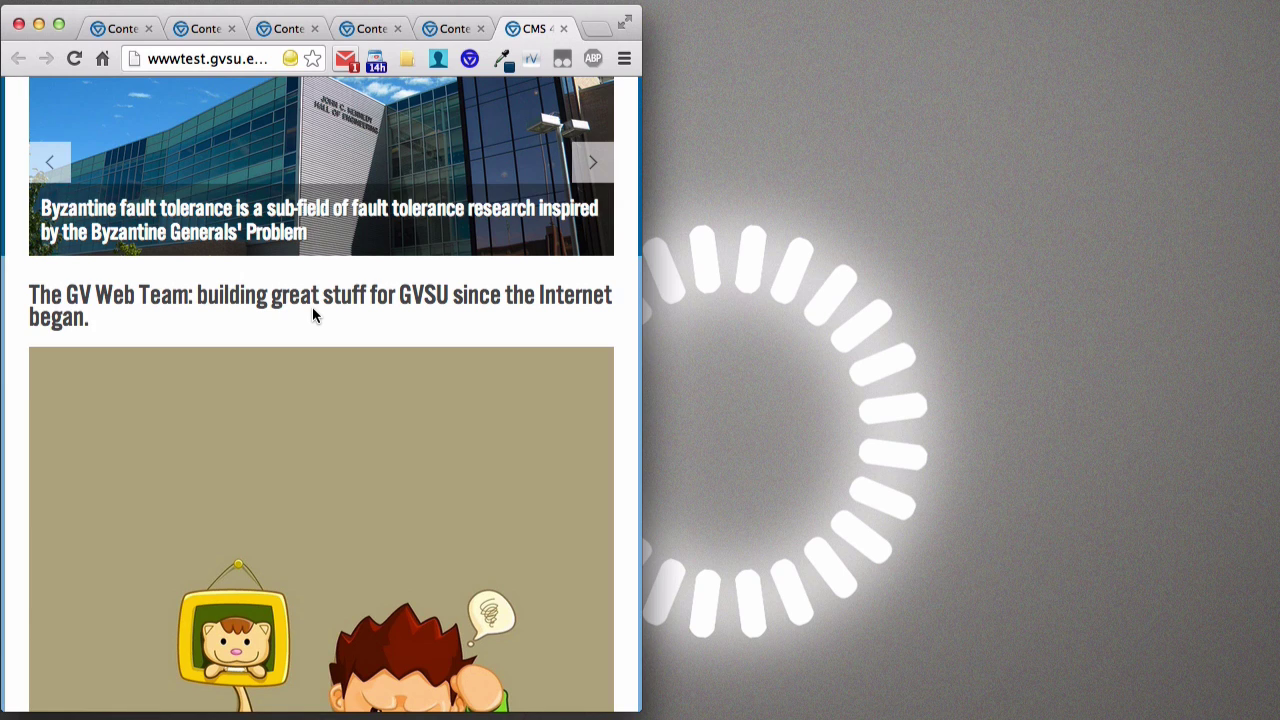
# - Scroll down the home page and narrow the window to phone width
pyautogui.scroll(-1, 312, 308)
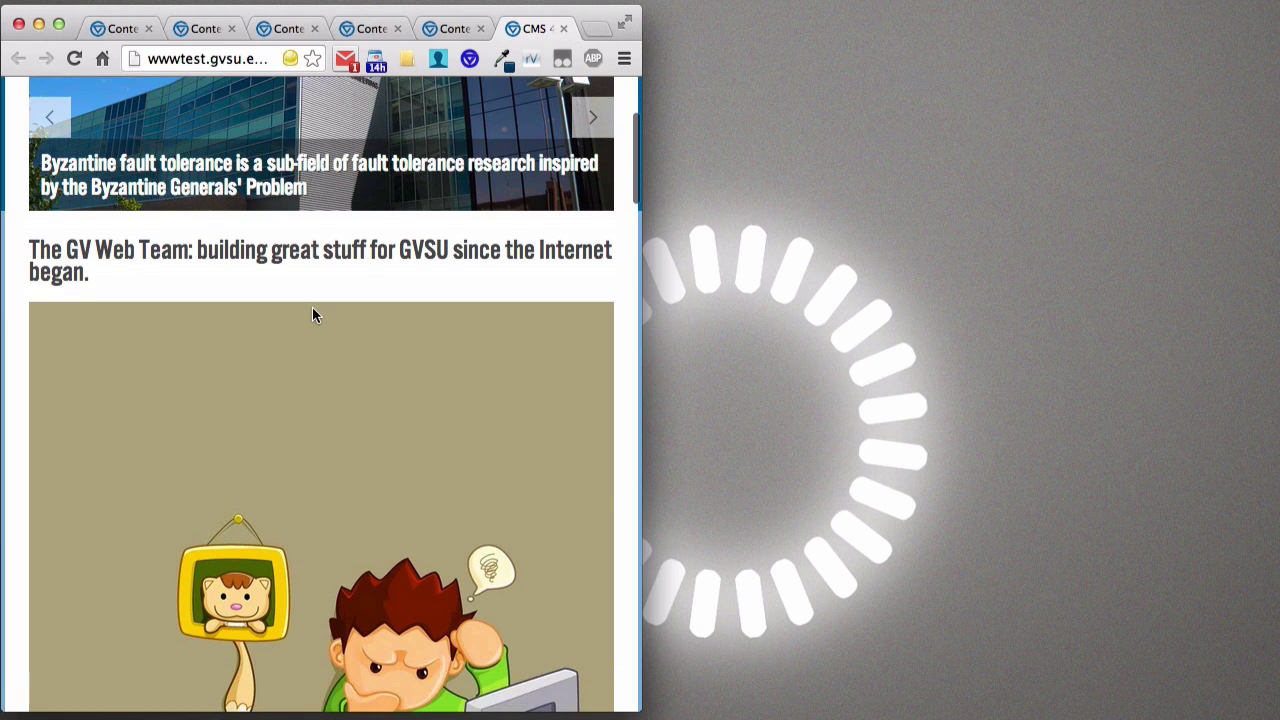
pyautogui.scroll(-5, 310, 298)
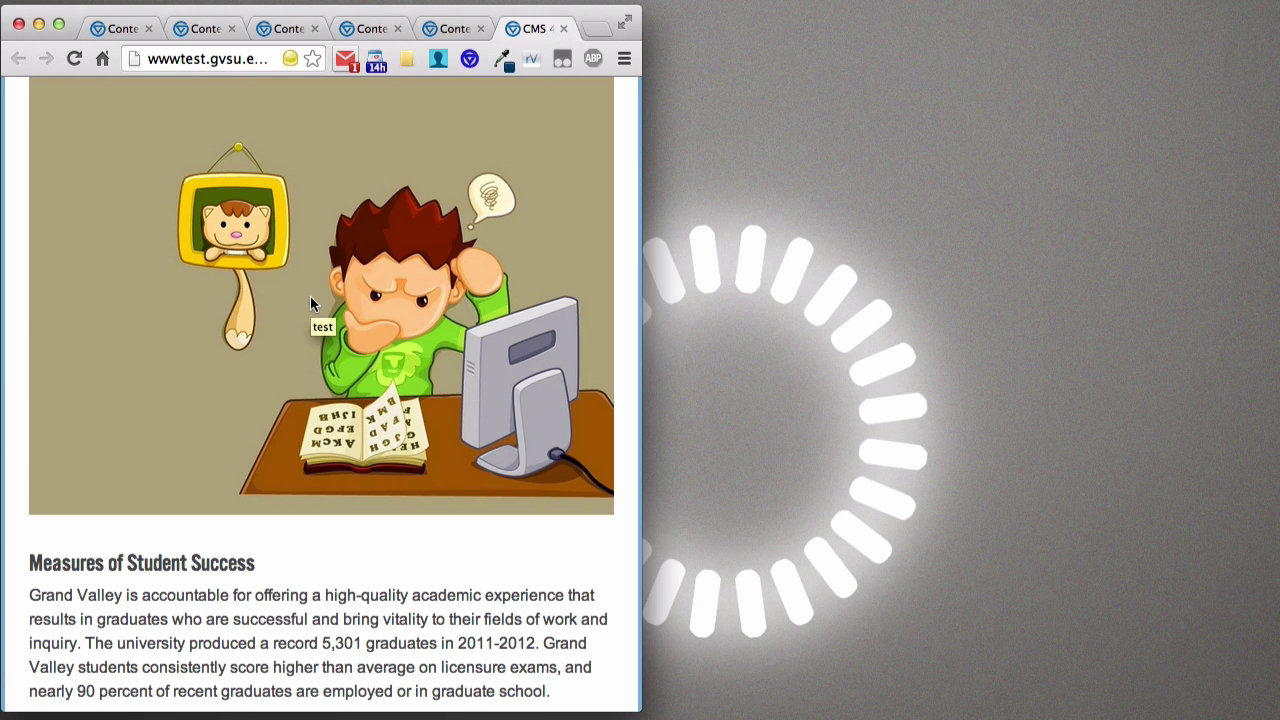
pyautogui.scroll(-1, 310, 295)
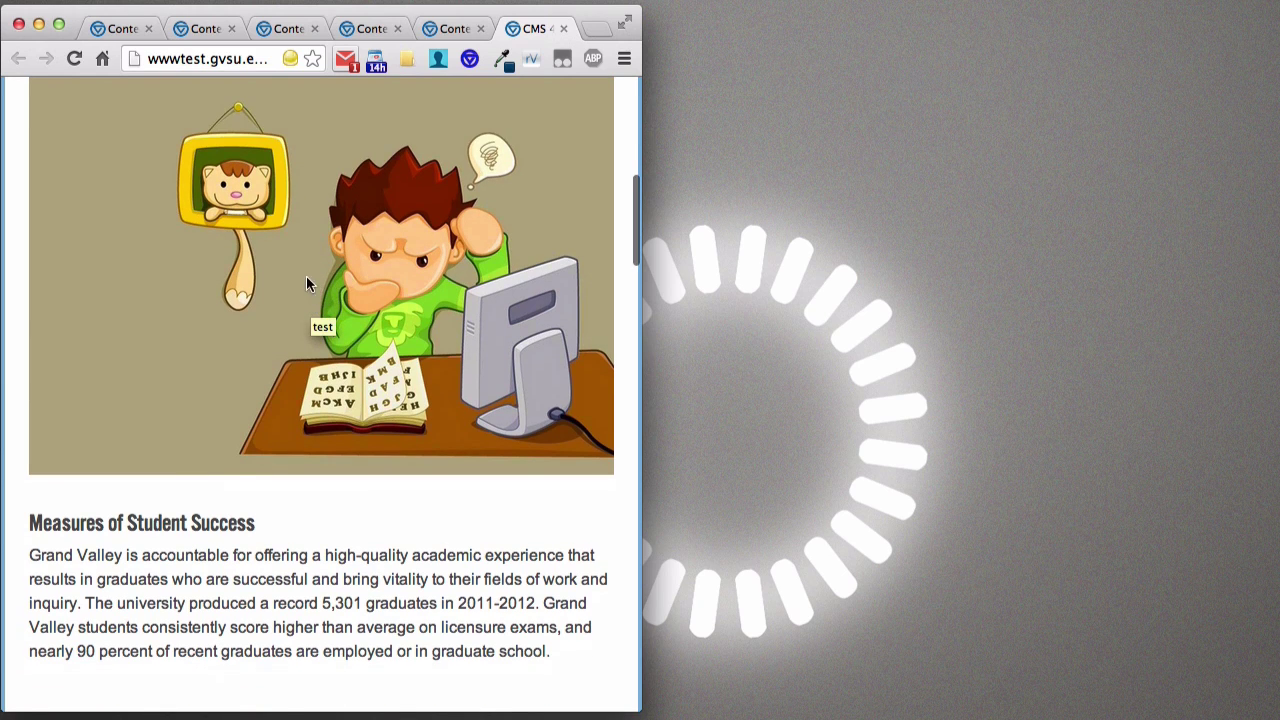
pyautogui.scroll(-3, 331, 474)
pyautogui.scroll(-5, 331, 474)
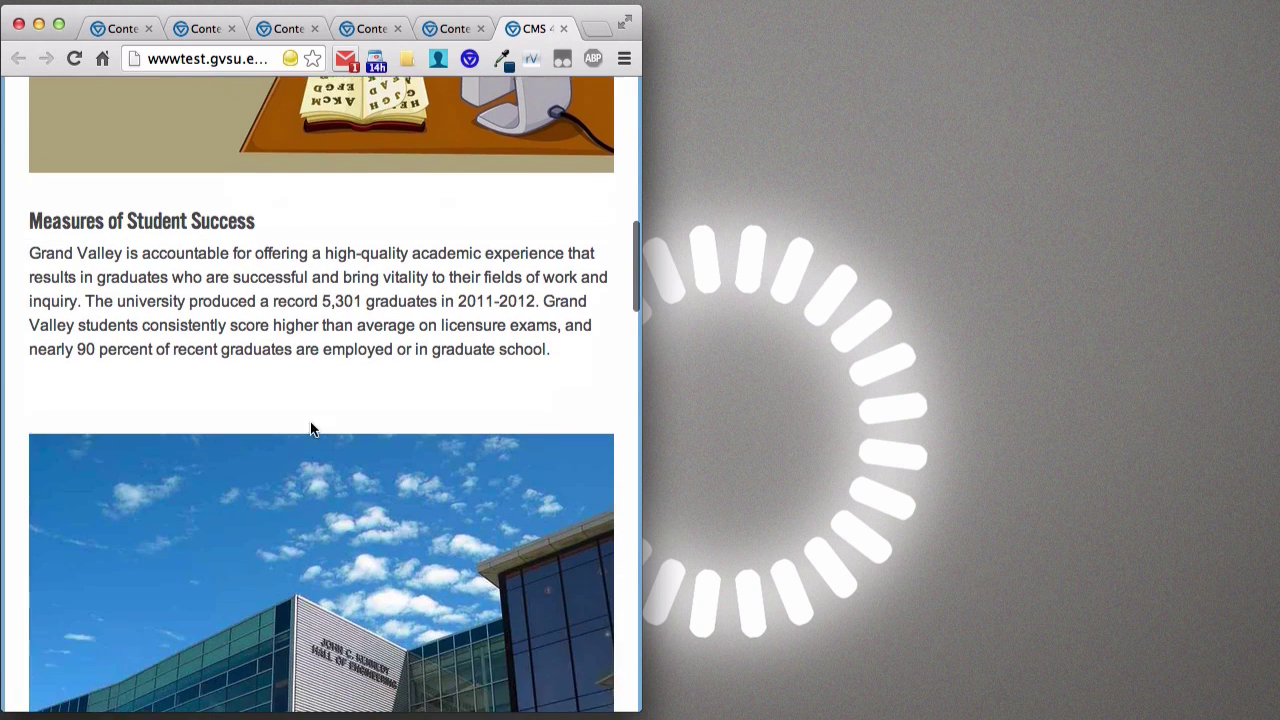
pyautogui.moveTo(638, 450); pyautogui.dragTo(282, 422)
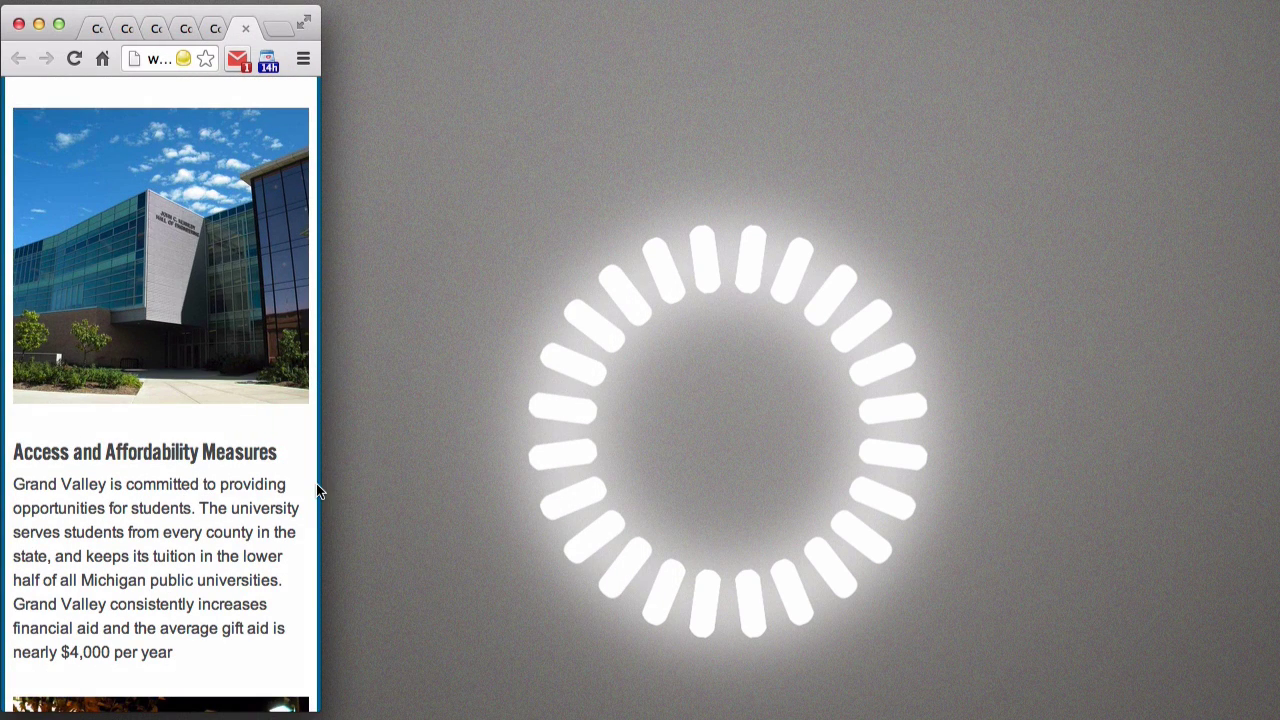
pyautogui.moveTo(316, 483)
pyautogui.mouseDown()
pyautogui.moveTo(383, 486)
pyautogui.moveTo(312, 485)
pyautogui.mouseUp()
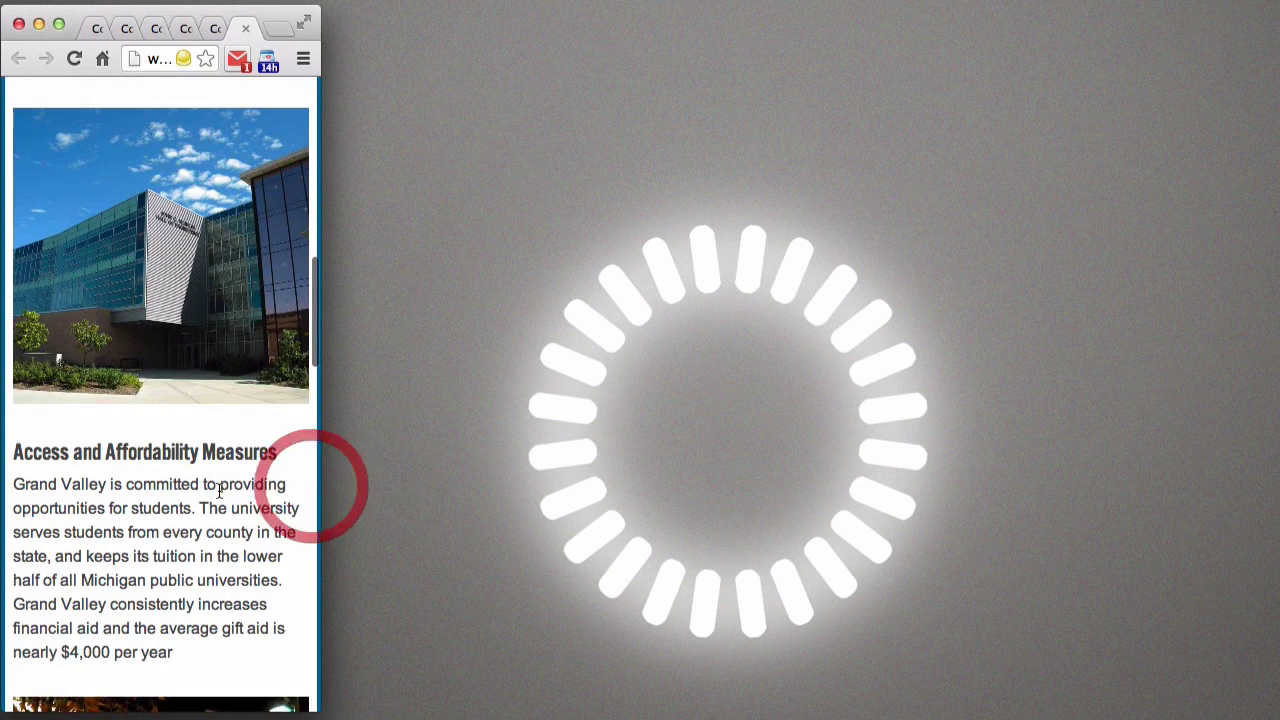
# - Scroll back to the top and widen the window to restore the desktop layout
pyautogui.scroll(10, 219, 490)
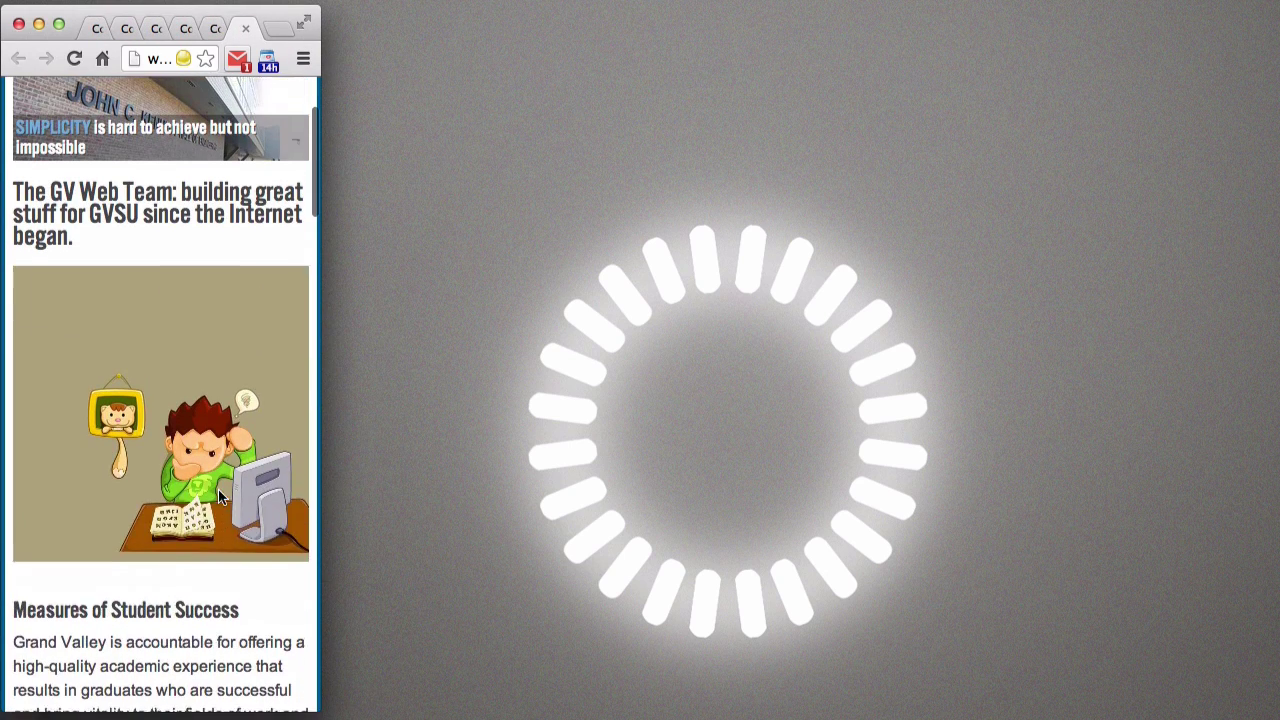
pyautogui.scroll(3, 218, 489)
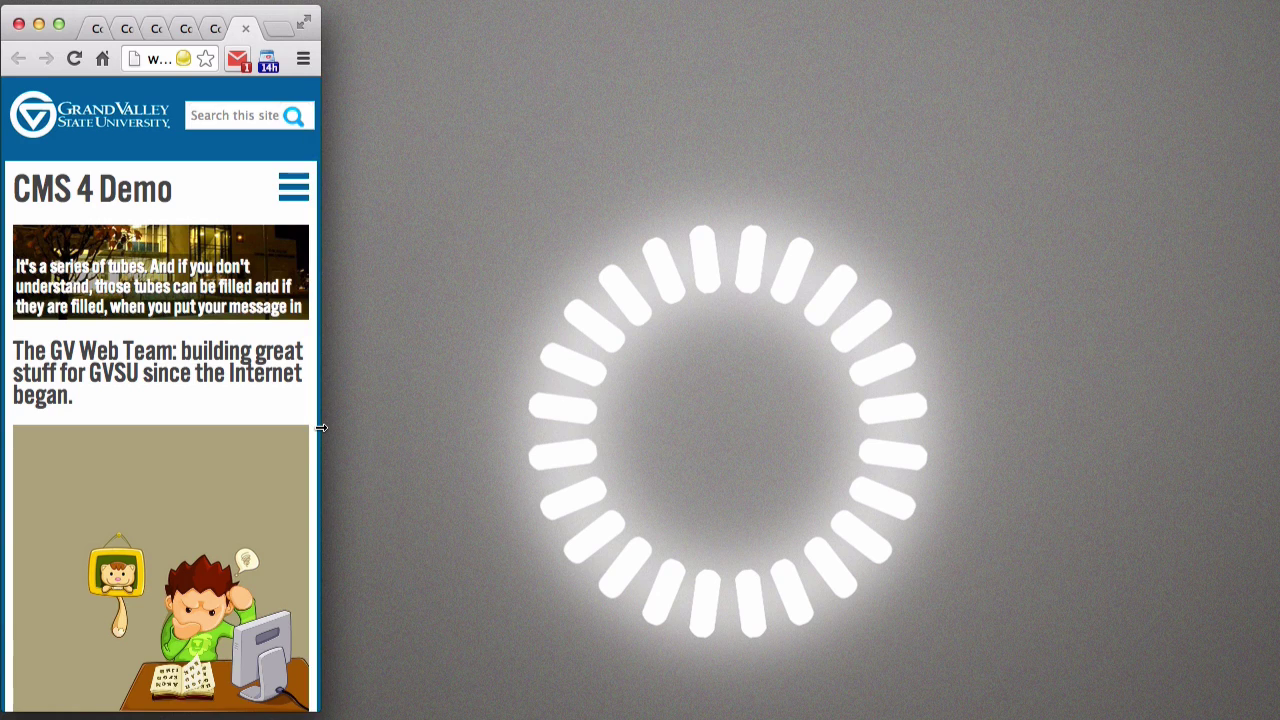
pyautogui.moveTo(321, 428); pyautogui.dragTo(1259, 451)
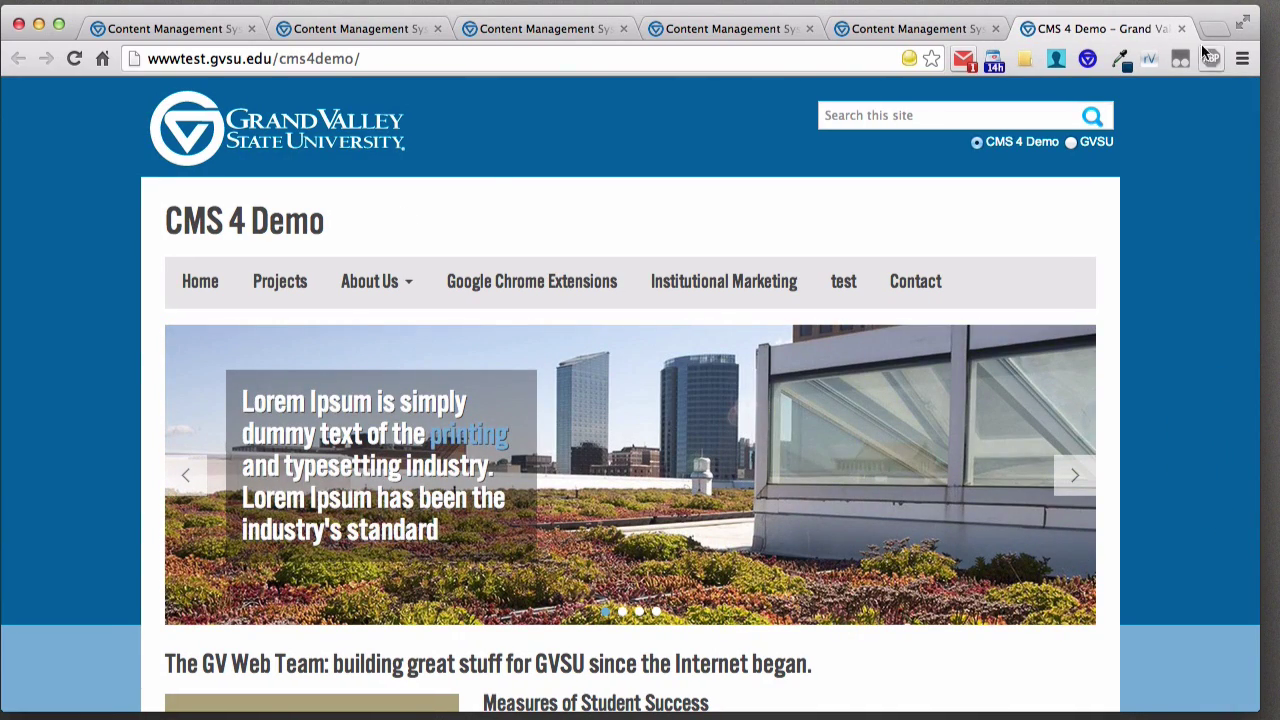
# - Return to the CMS tab, open the File Manager, and start a new file upload
pyautogui.click(160, 30)
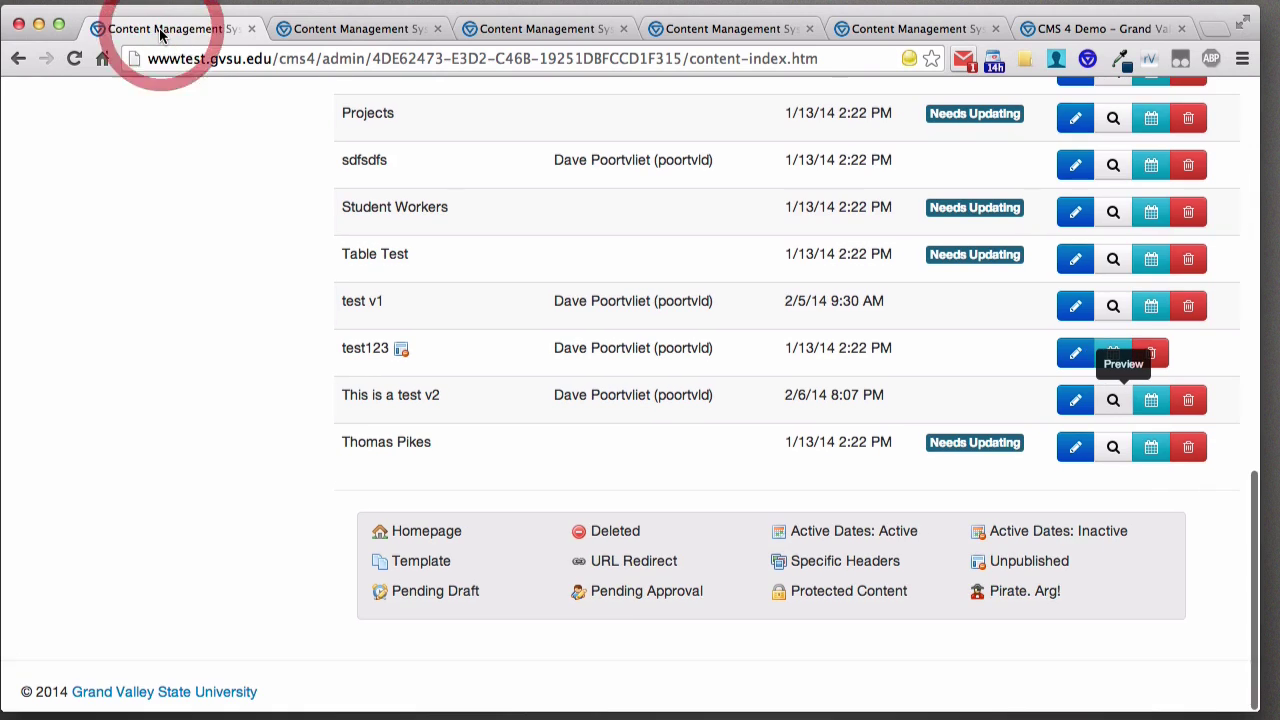
pyautogui.scroll(10, 230, 340)
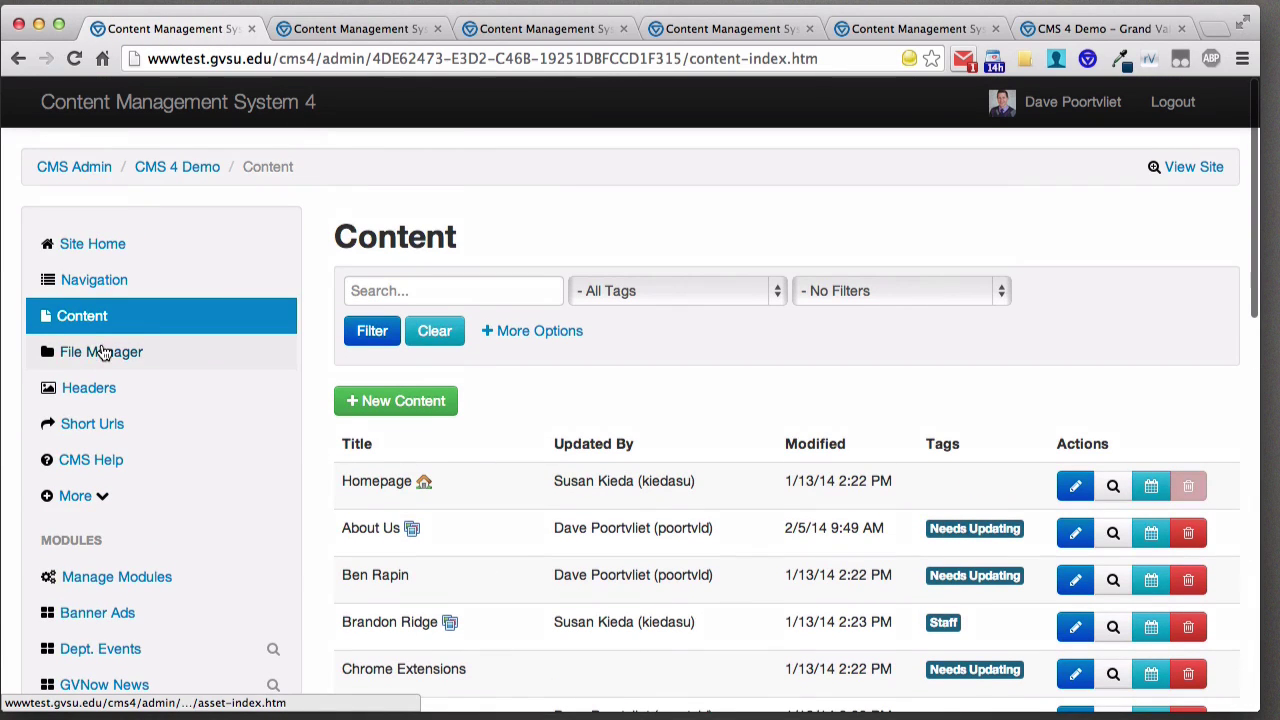
pyautogui.click(105, 357)
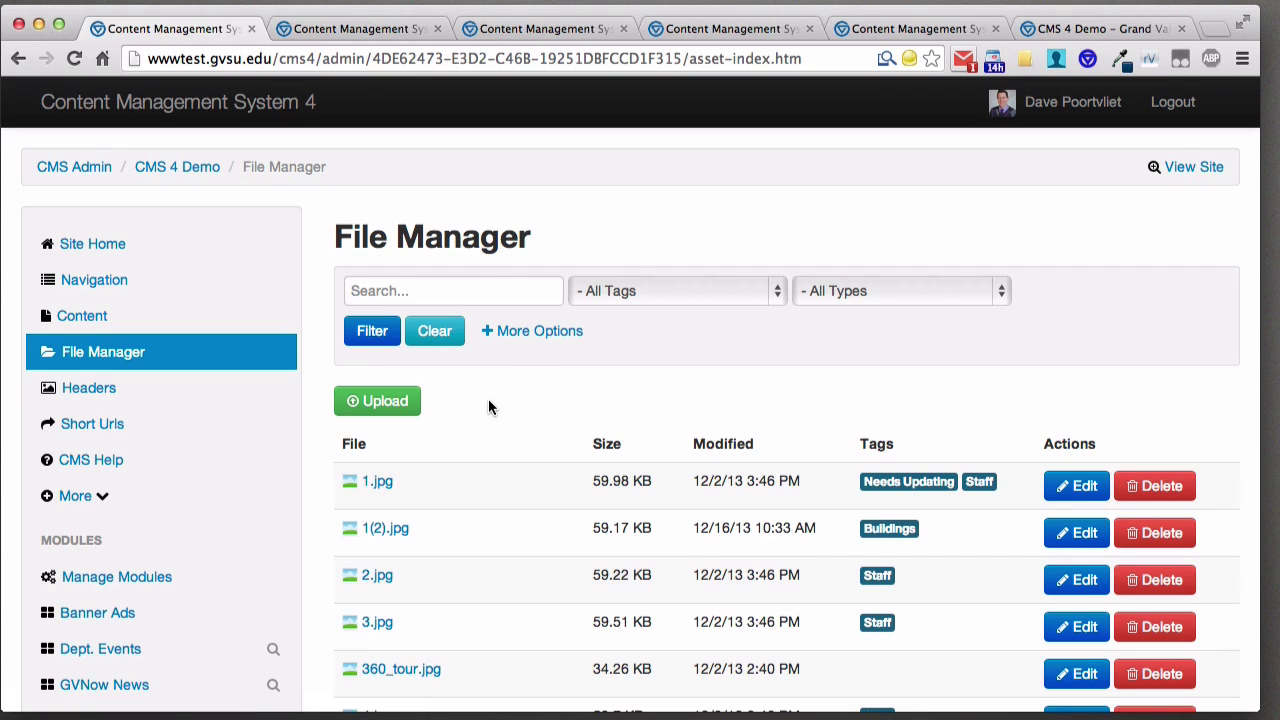
pyautogui.click(372, 402)
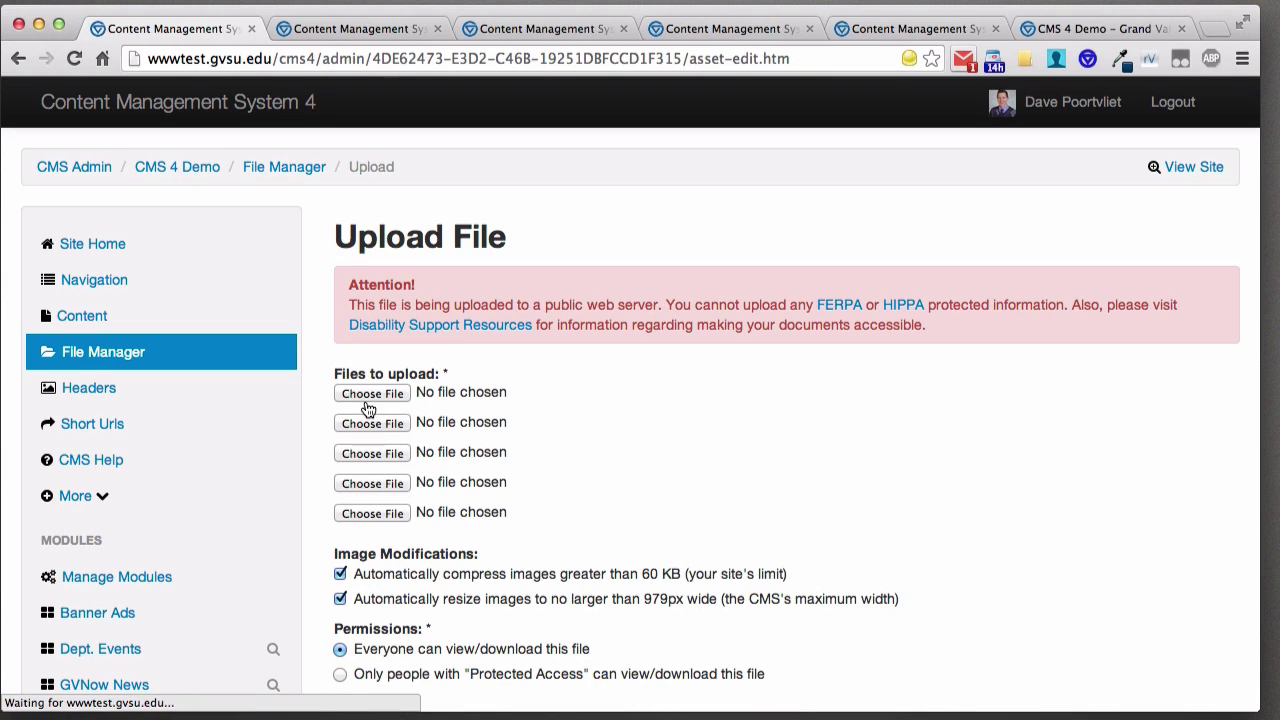
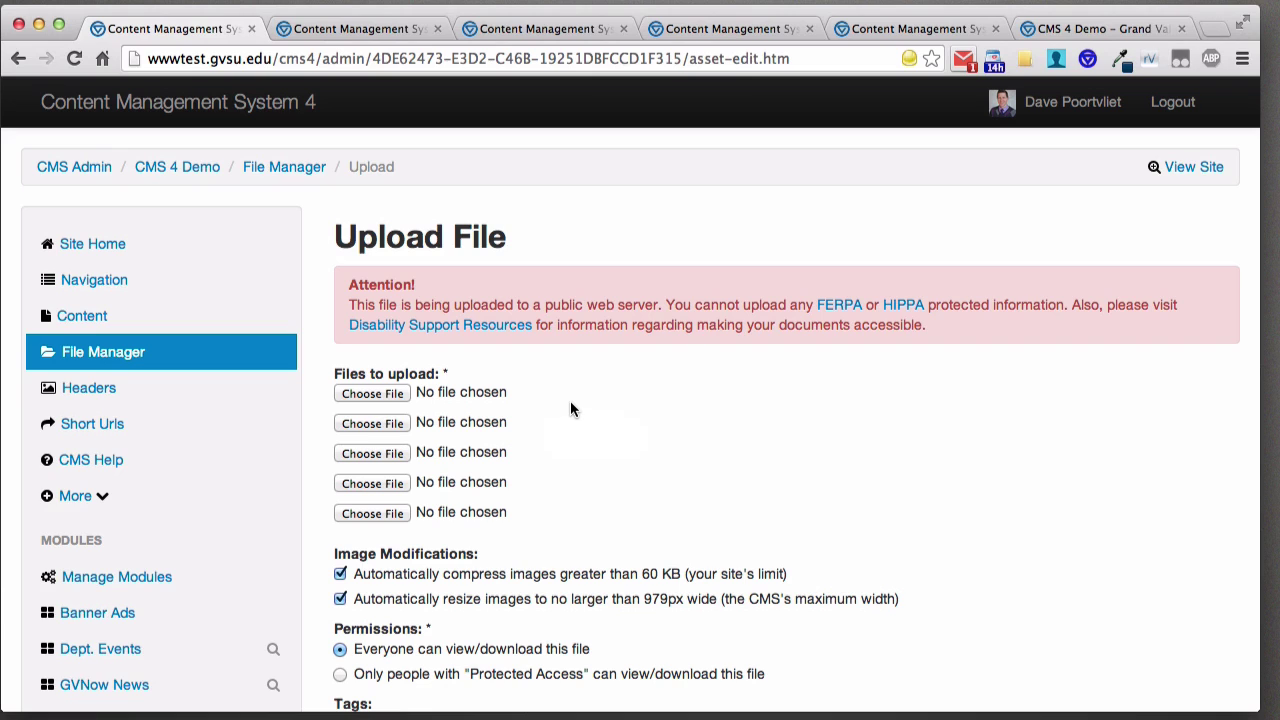
# - Restrict the uploaded file's permission to 'Only people with Protected Access'
pyautogui.scroll(-2, 579, 396)
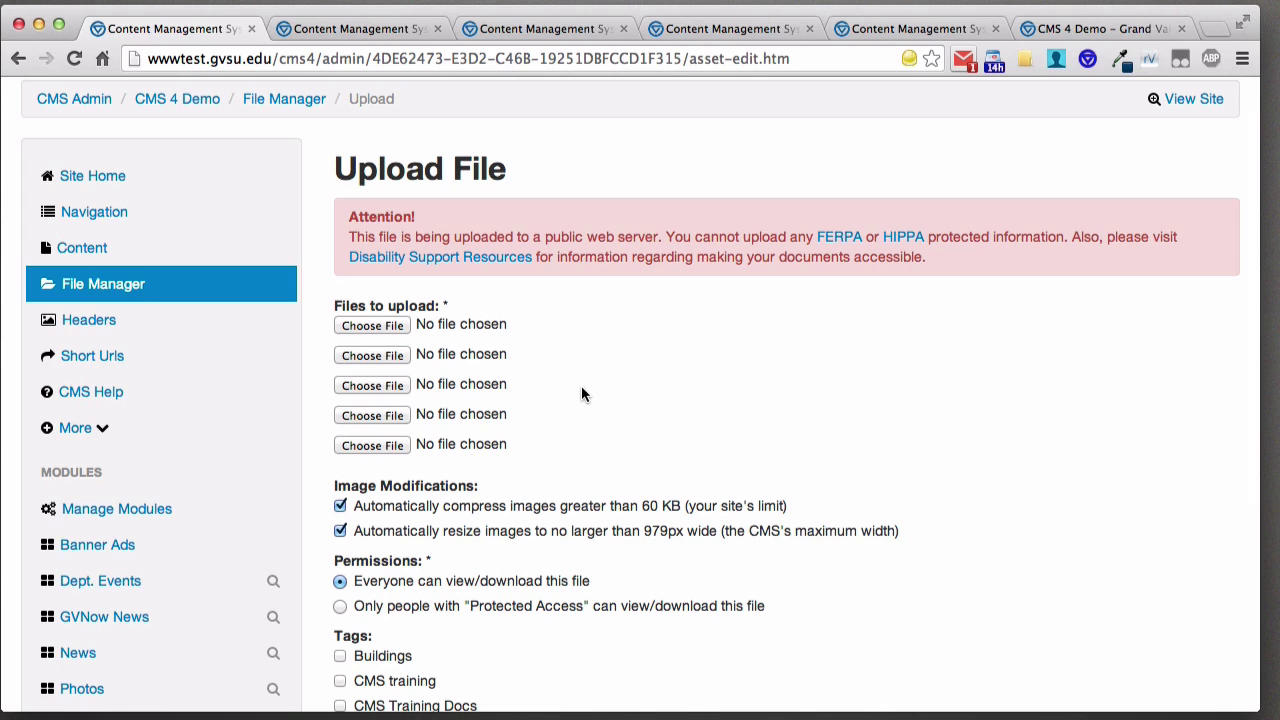
pyautogui.scroll(-2, 578, 373)
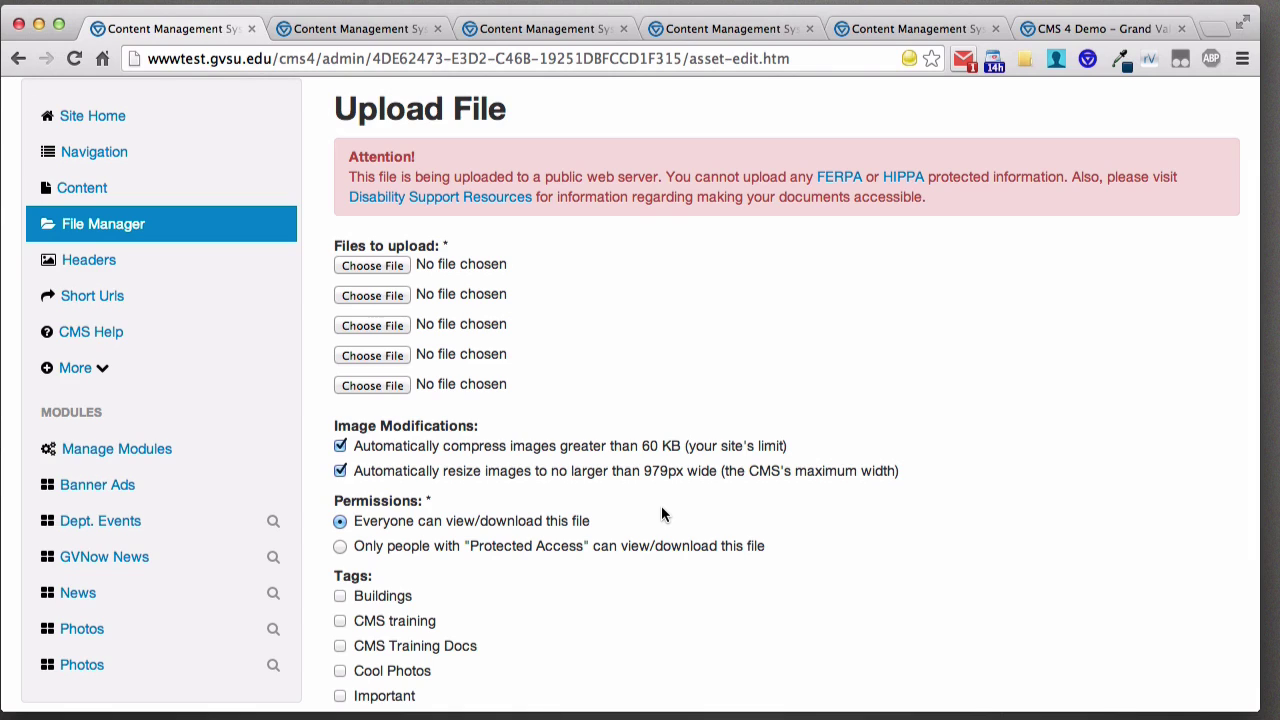
pyautogui.click(372, 549)
# - Try ticking Faculty/Staff, Students and other access groups, then leave every group unticked
pyautogui.scroll(-2, 534, 518)
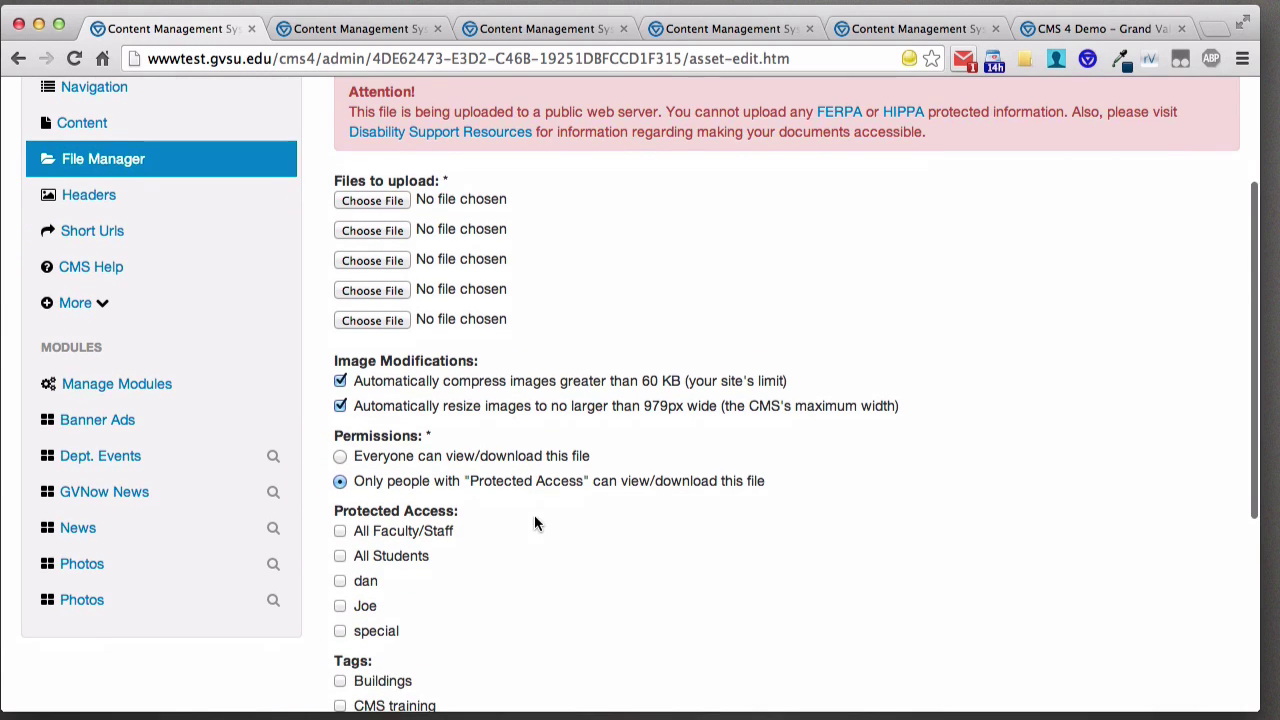
pyautogui.click(430, 537)
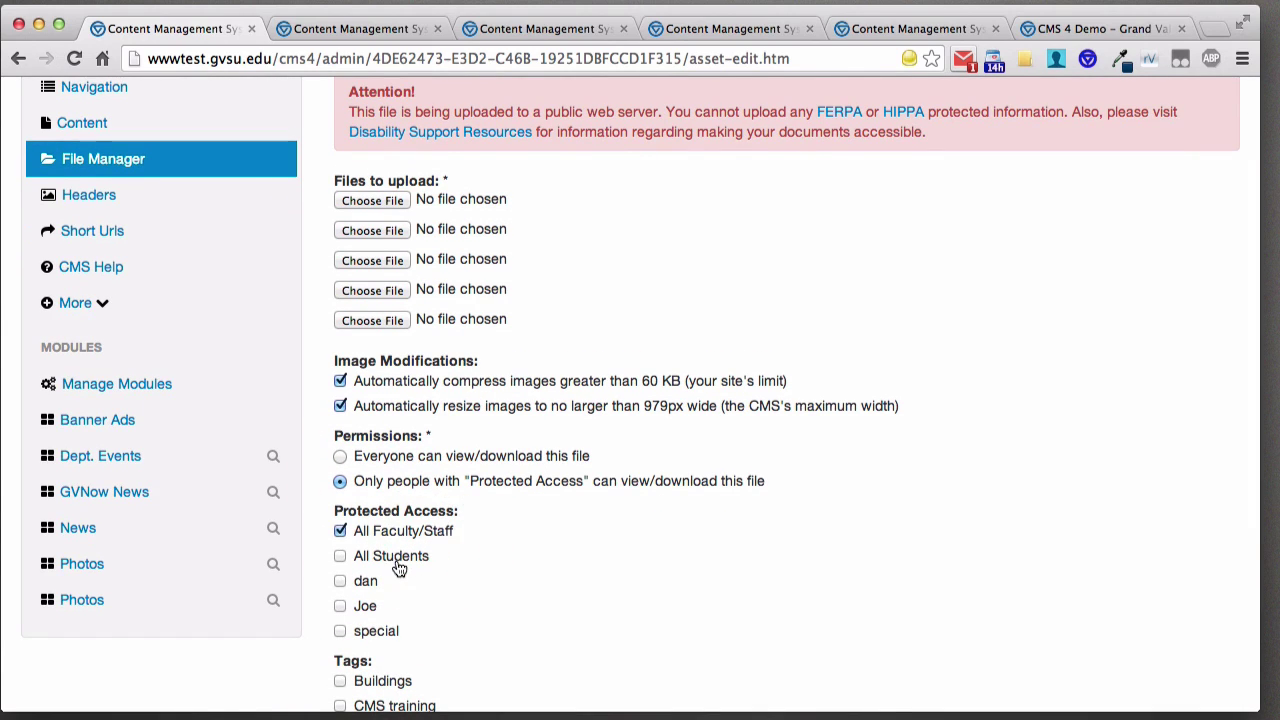
pyautogui.click(400, 564)
pyautogui.click(368, 582)
pyautogui.click(370, 556)
pyautogui.click(360, 531)
pyautogui.click(366, 581)
pyautogui.click(366, 607)
pyautogui.click(364, 606)
pyautogui.scroll(-5, 509, 556)
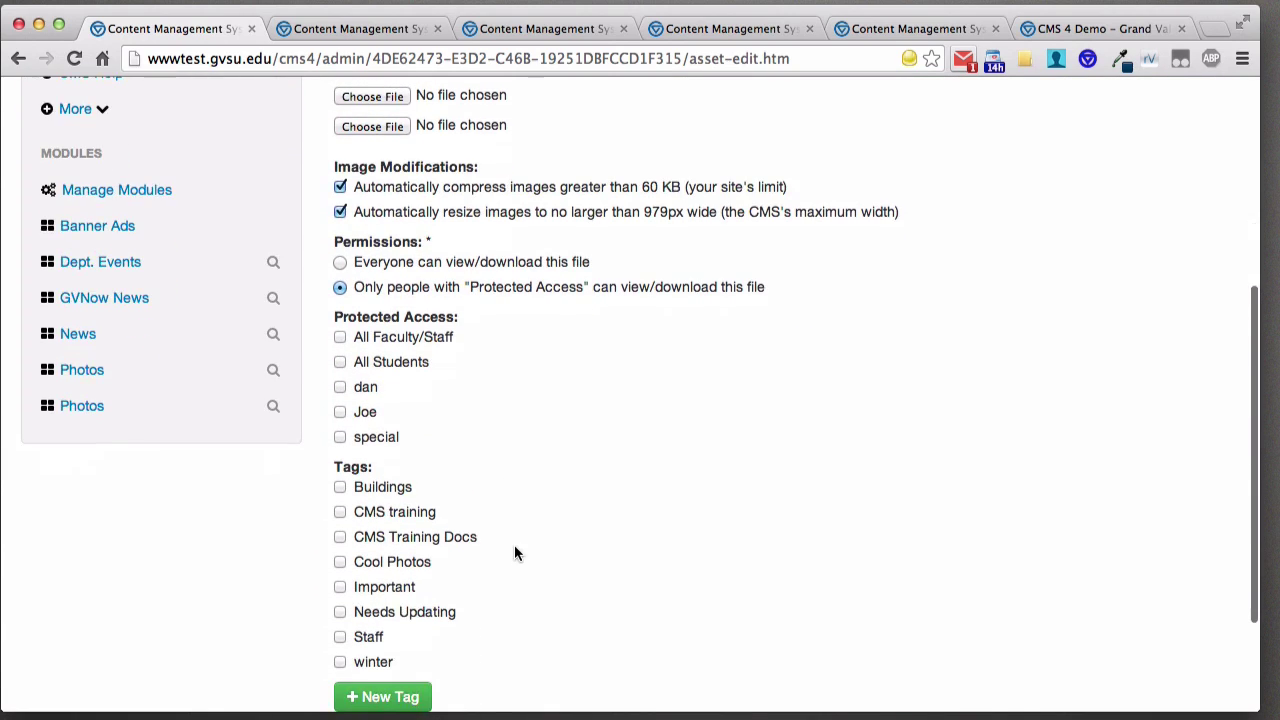
pyautogui.scroll(-3, 514, 553)
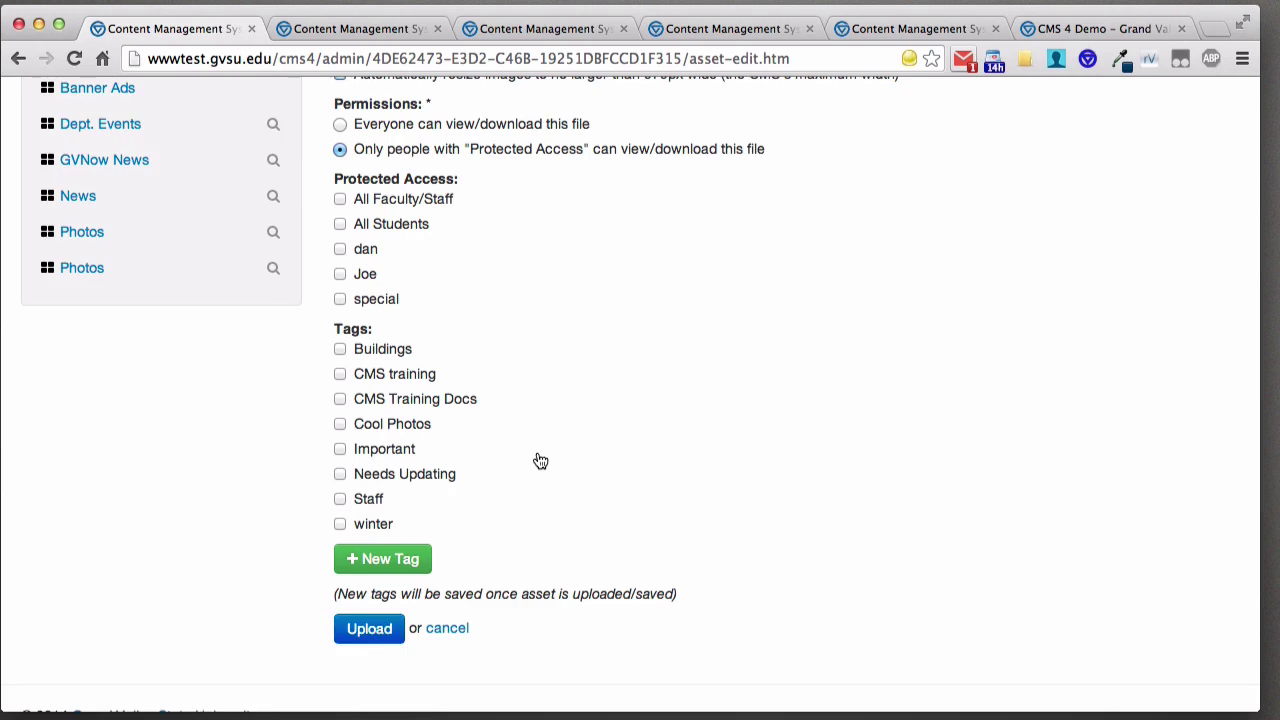
pyautogui.scroll(10, 535, 460)
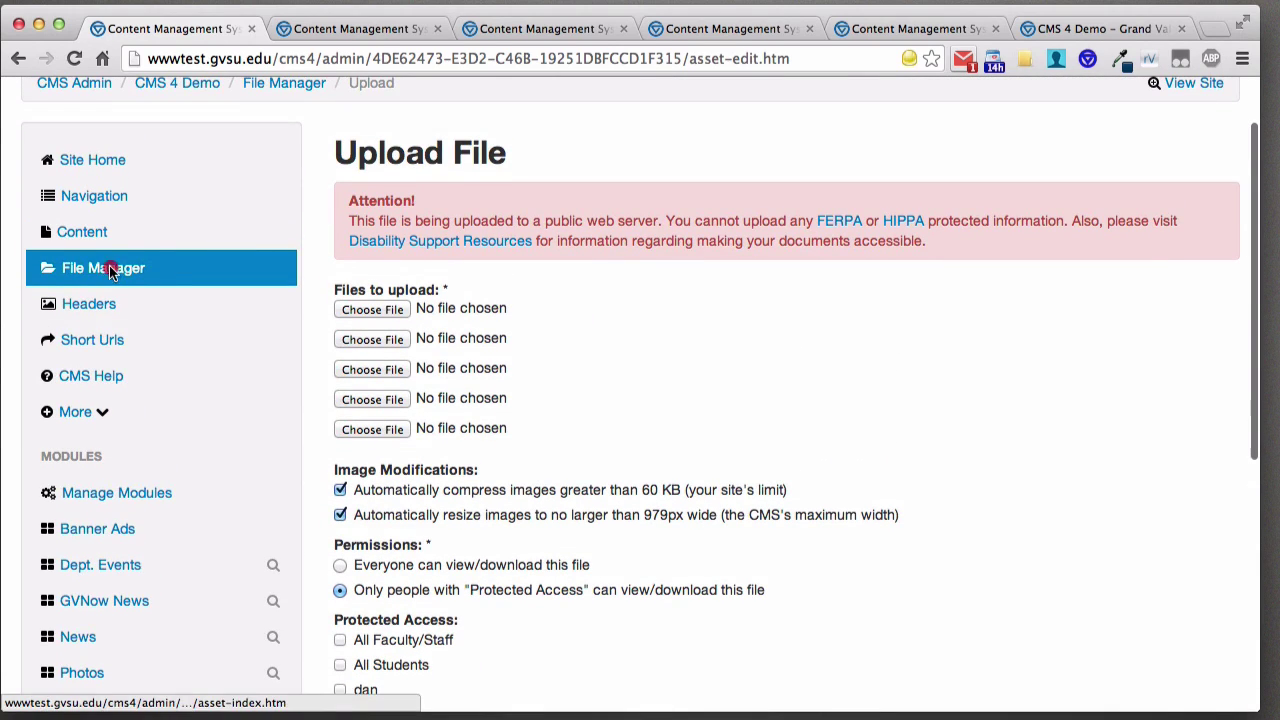
# - Search the File Manager for 'dave', then clear the search
pyautogui.click(110, 262)
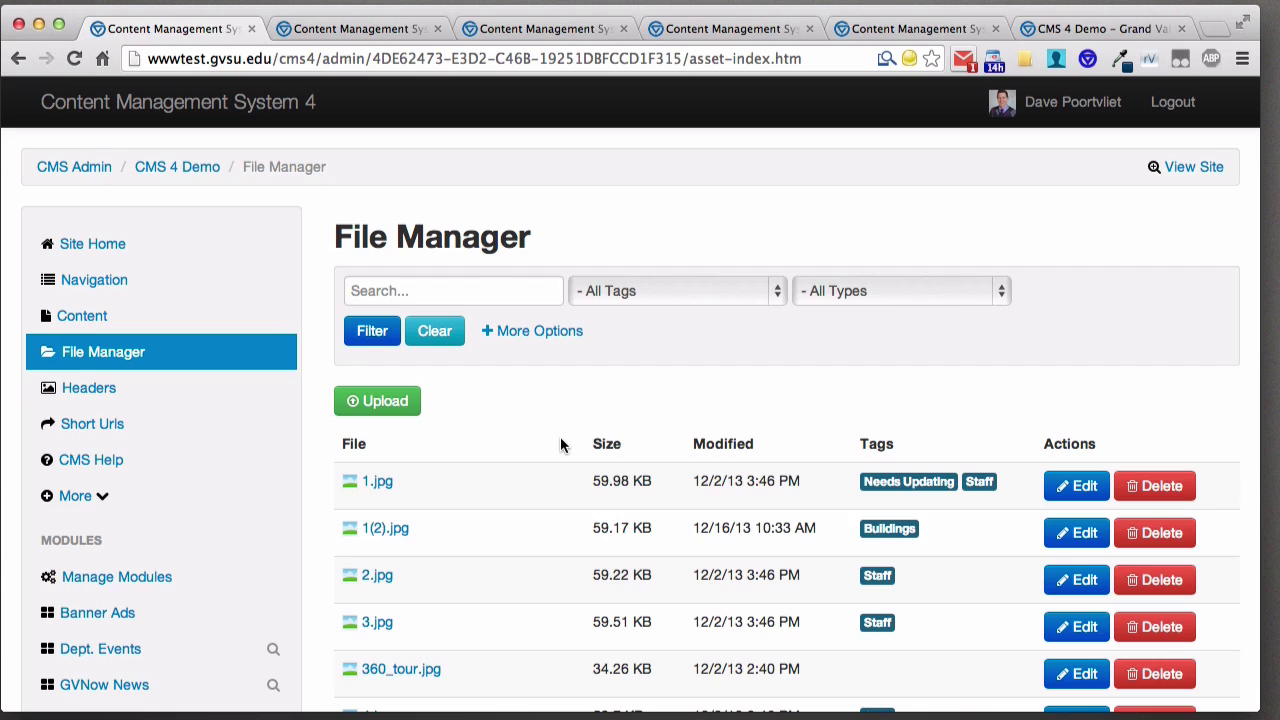
pyautogui.click(474, 290)
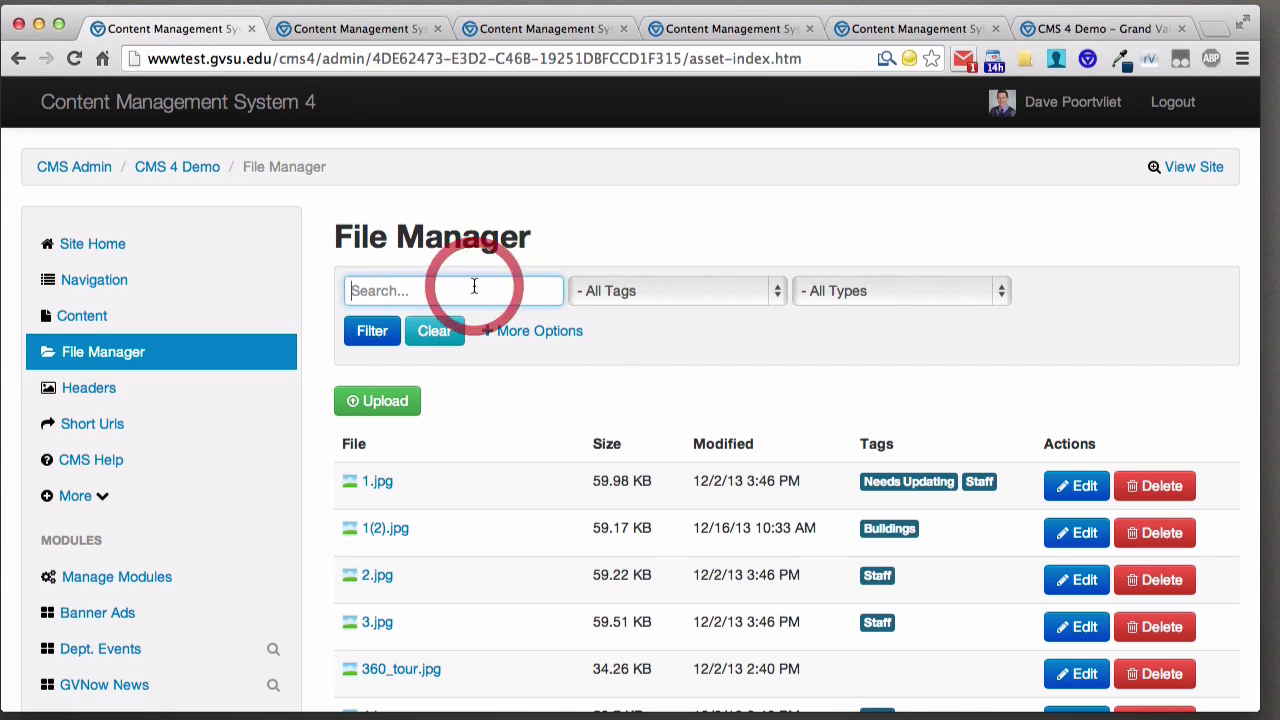
pyautogui.write('dave')
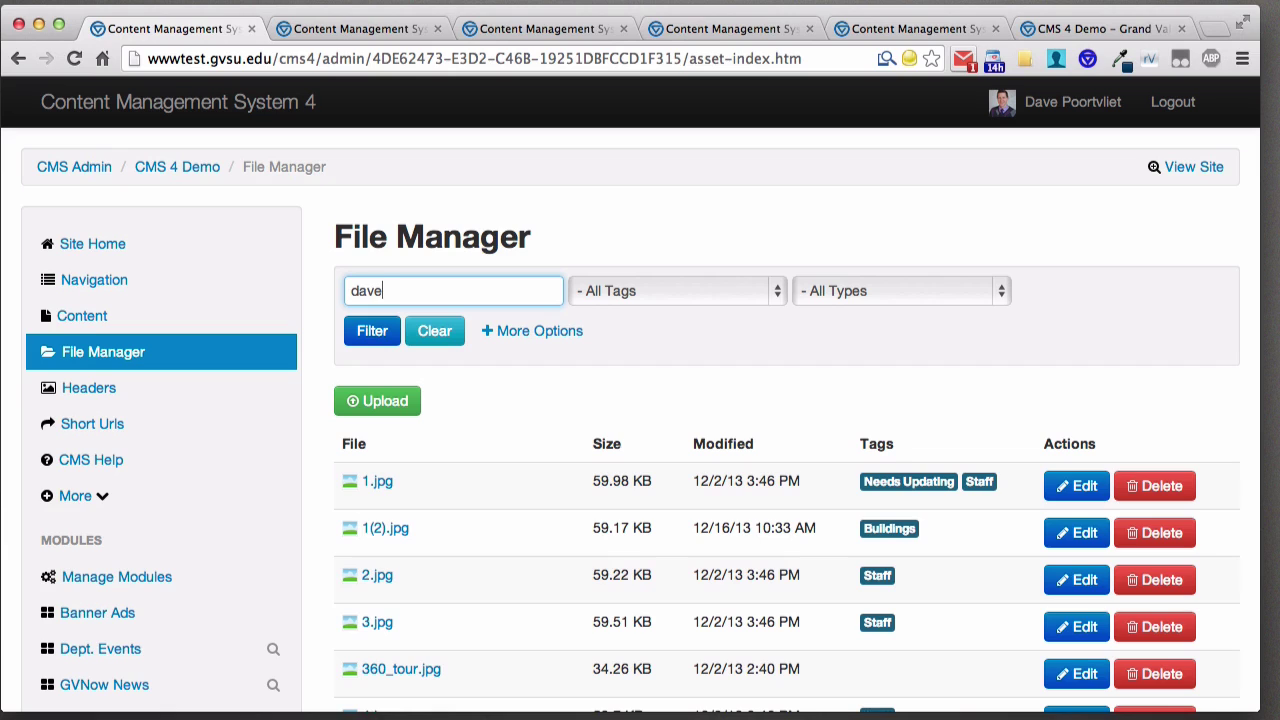
pyautogui.press('Return')
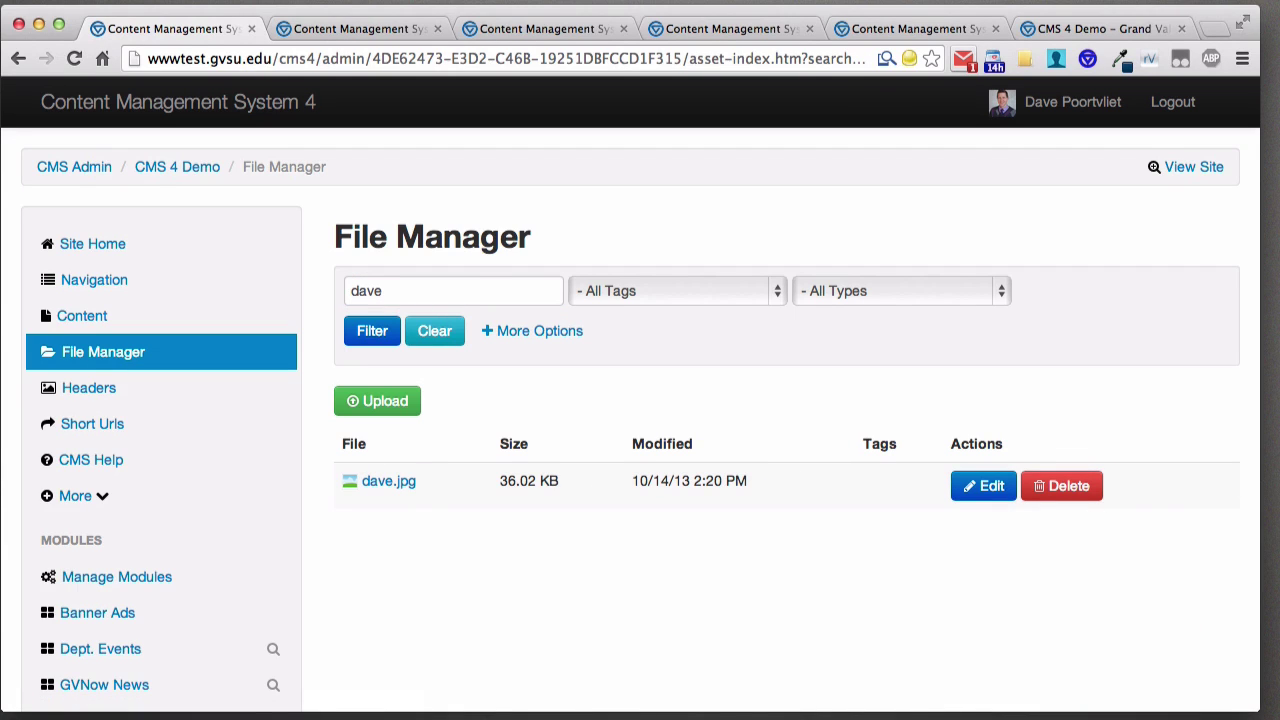
pyautogui.click(436, 330)
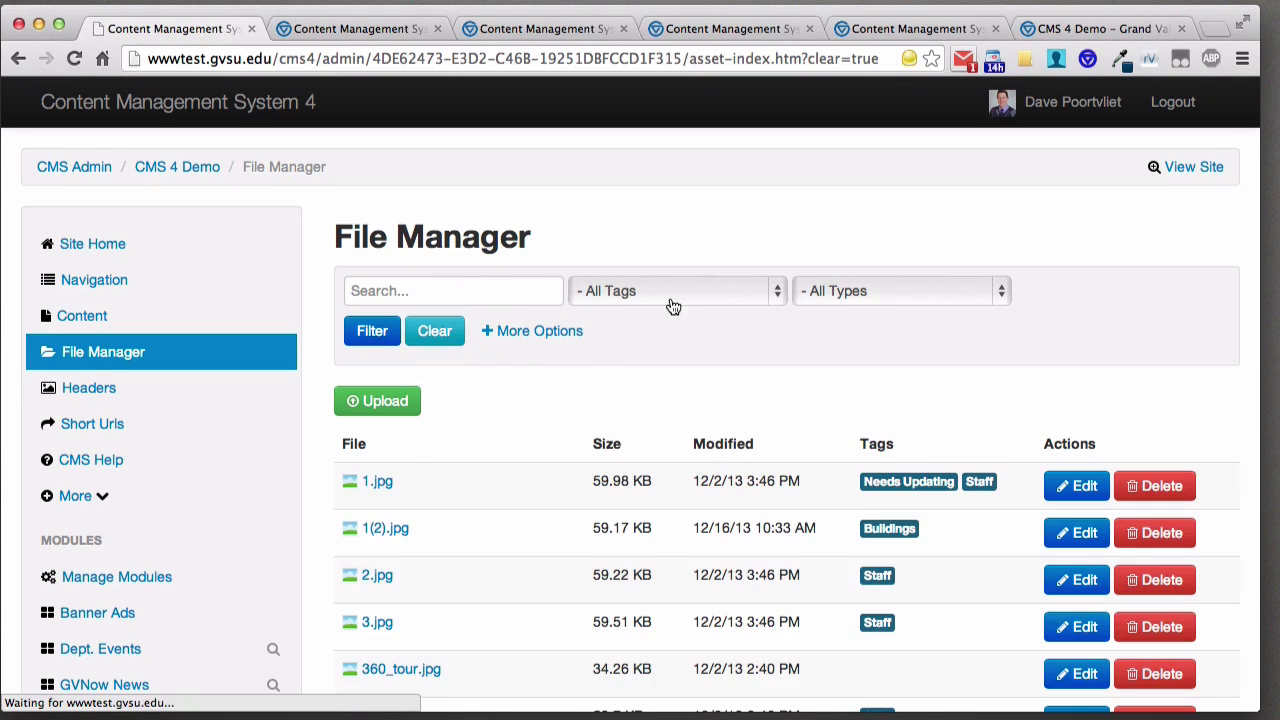
# - Filter files to images only, then set the Types filter back to all types
pyautogui.click(870, 291)
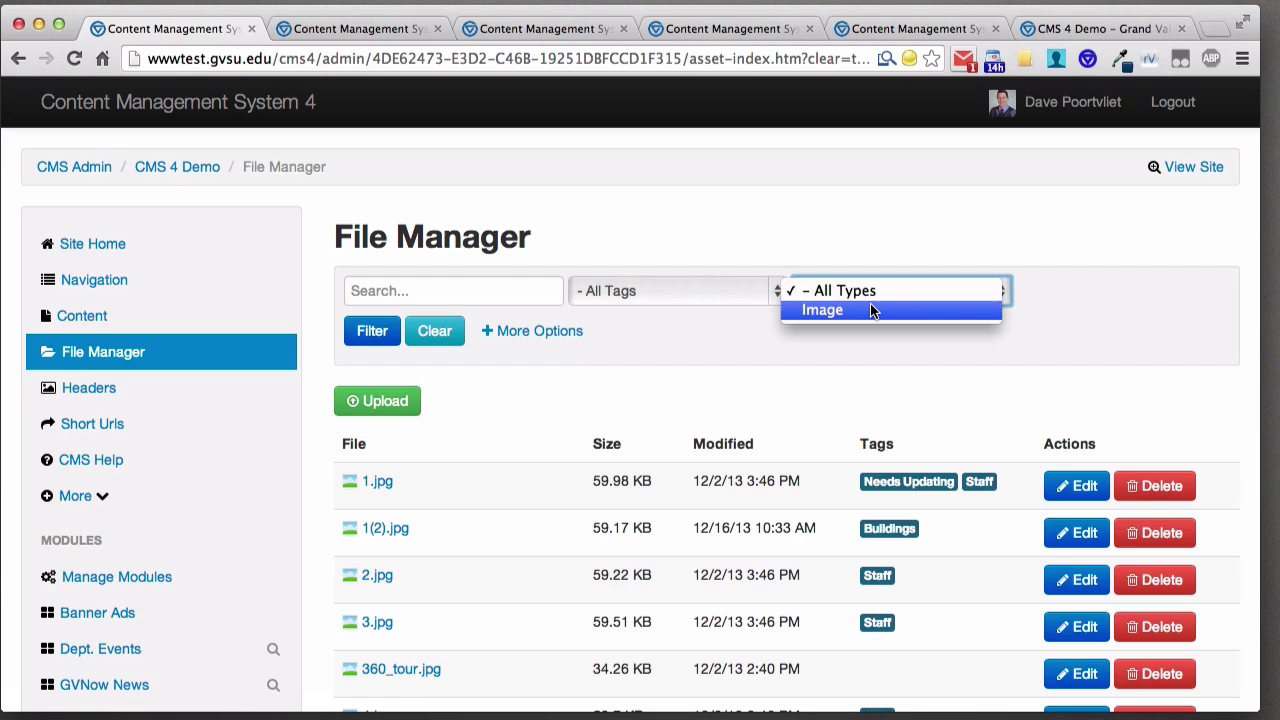
pyautogui.click(870, 311)
pyautogui.click(357, 334)
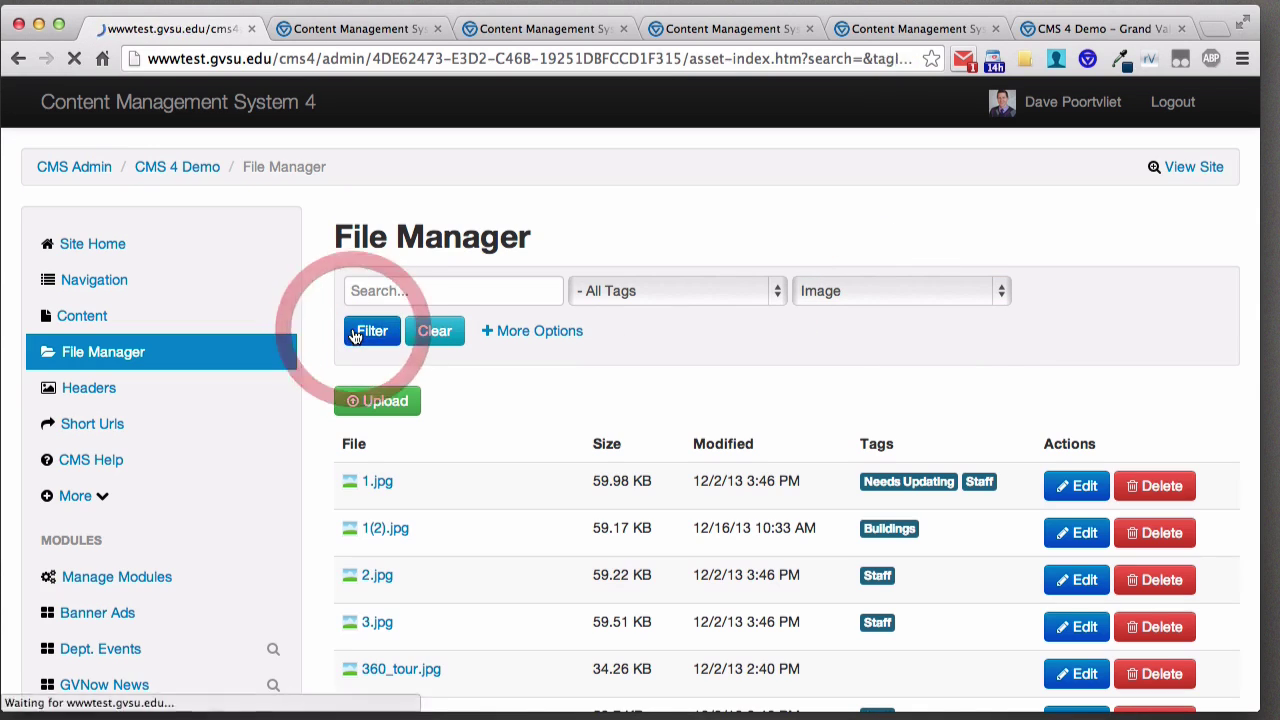
pyautogui.click(857, 295)
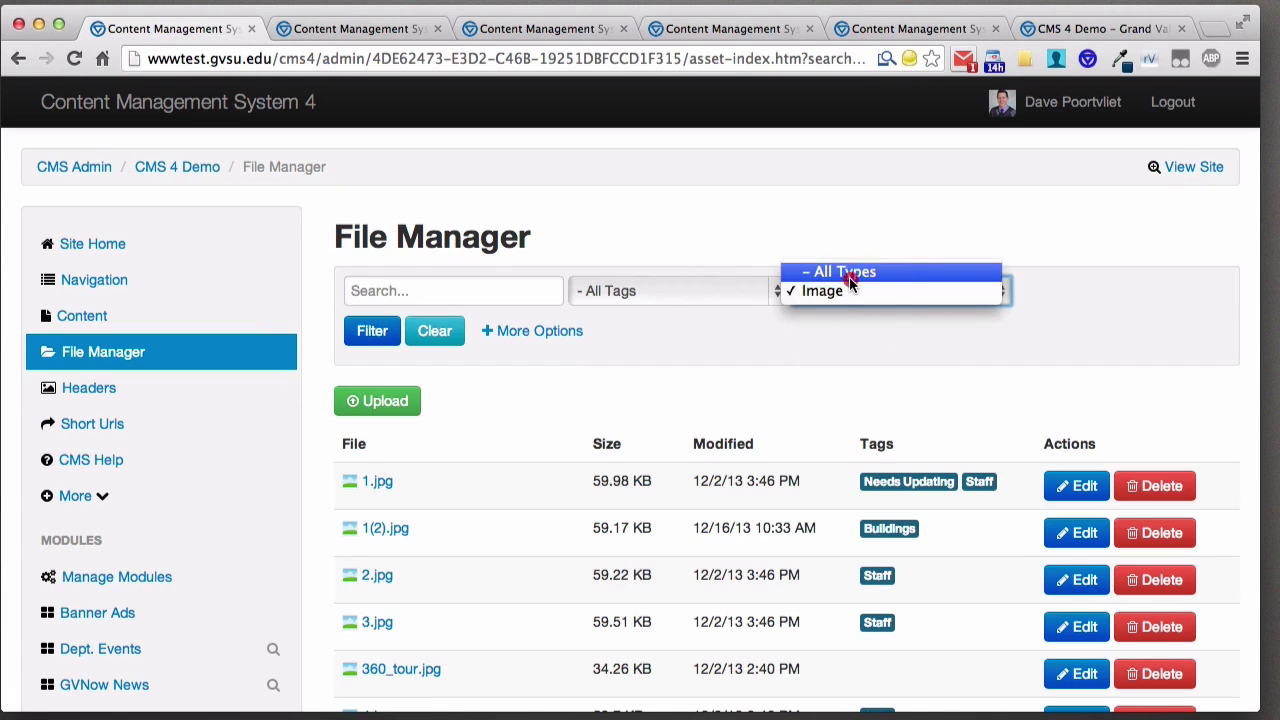
pyautogui.click(849, 274)
pyautogui.click(371, 331)
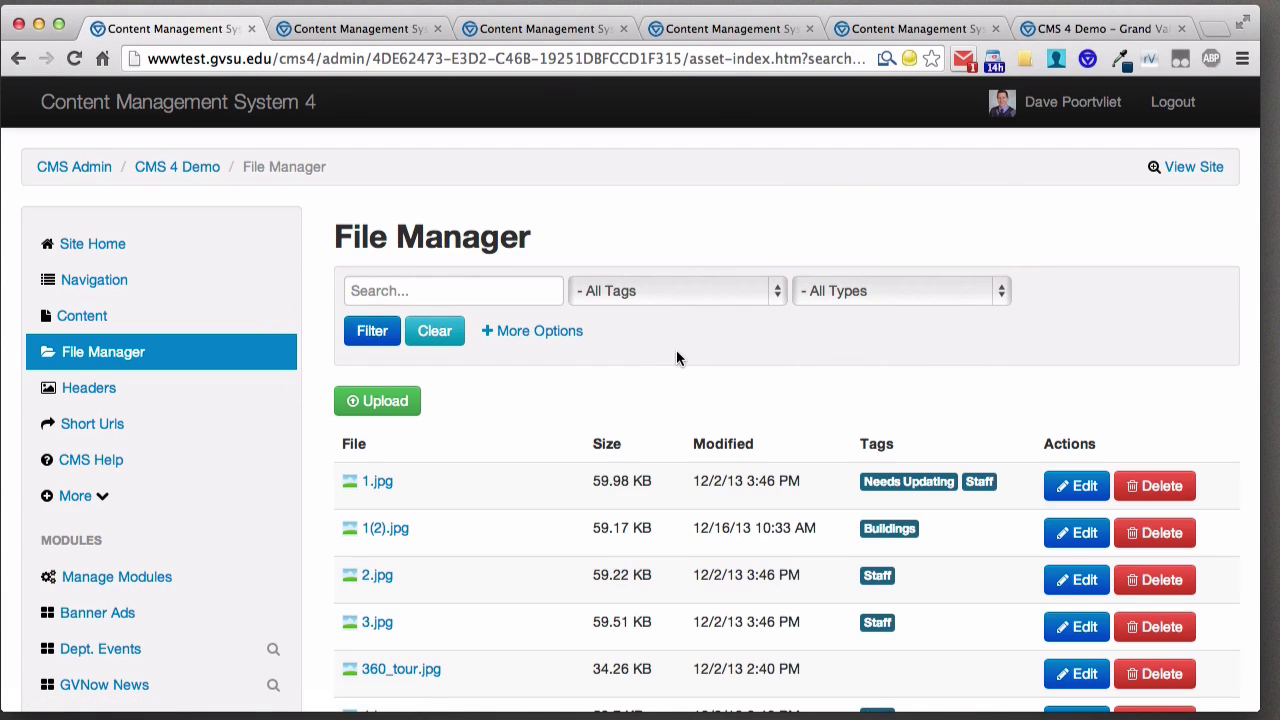
# - Leave the Tags filter unchanged and go to More > Tags
pyautogui.click(666, 295)
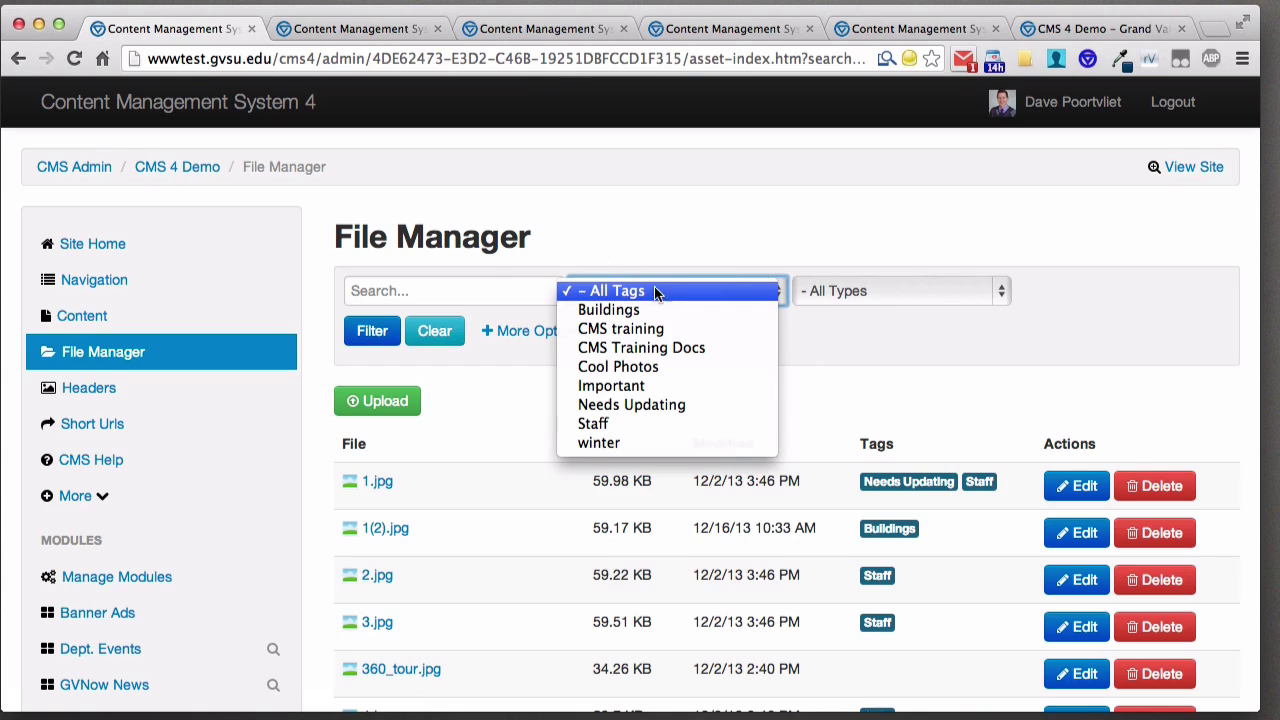
pyautogui.click(640, 228)
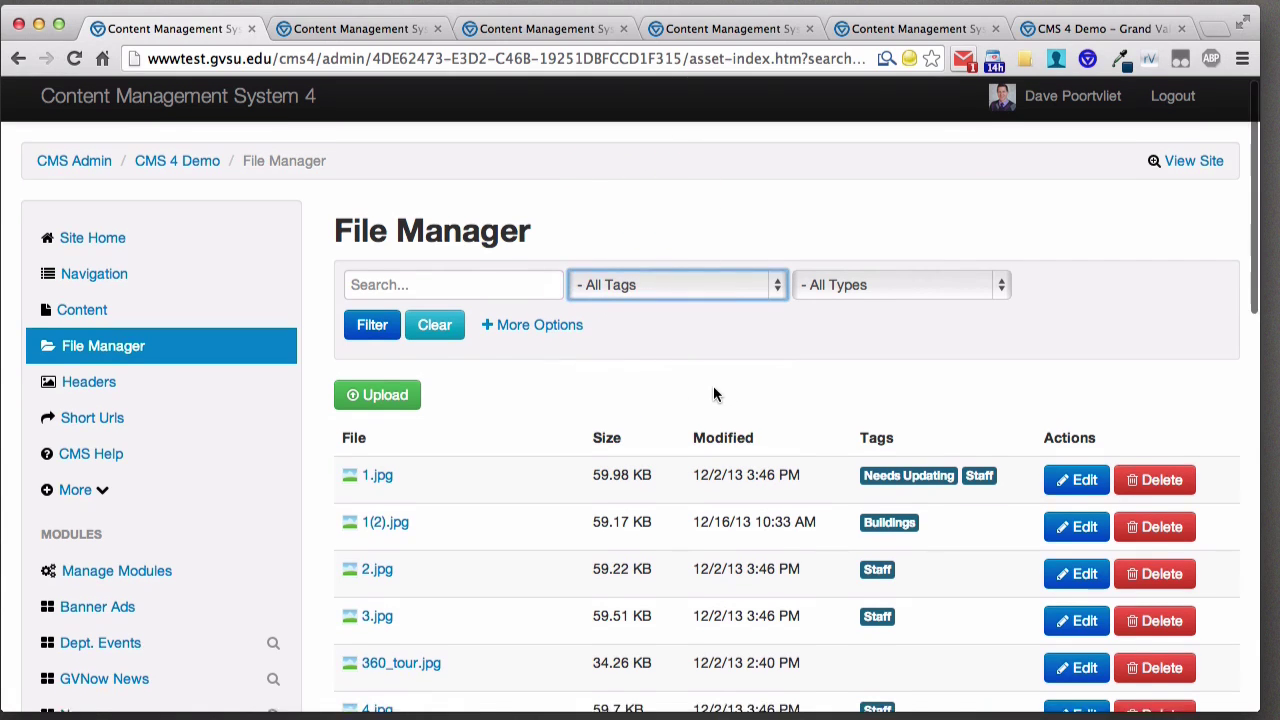
pyautogui.scroll(-1, 713, 385)
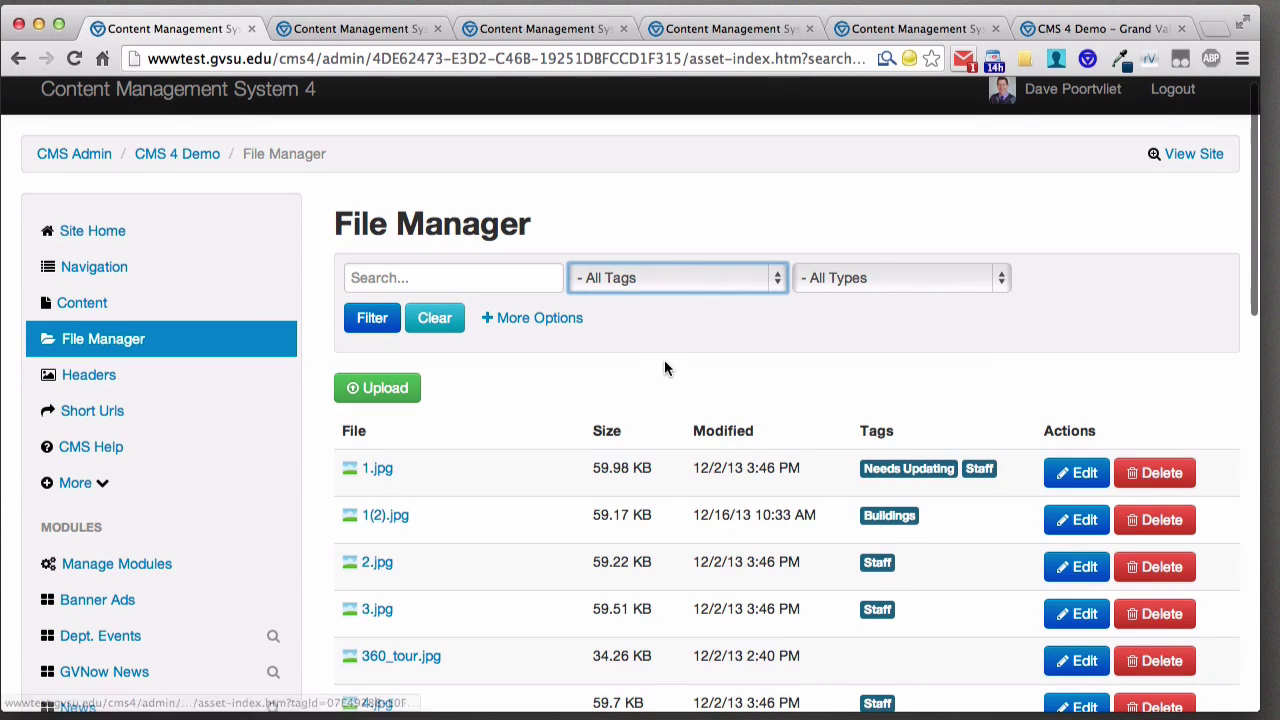
pyautogui.scroll(-5, 662, 346)
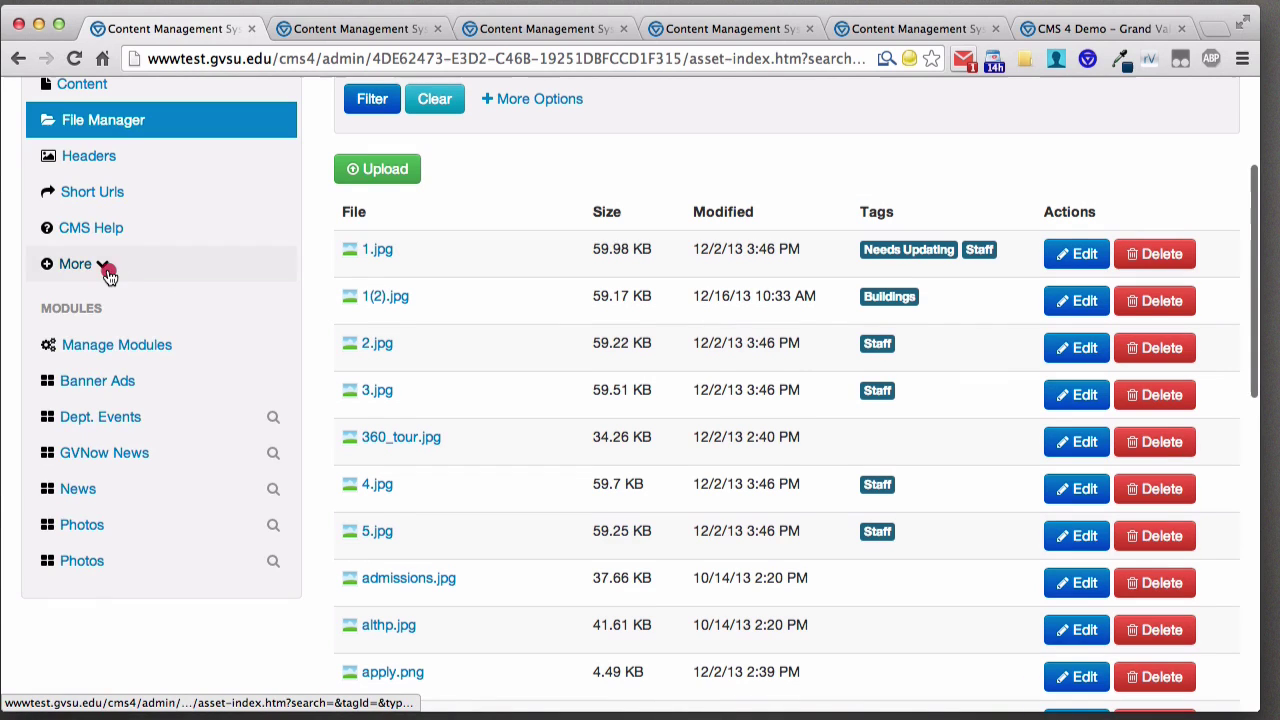
pyautogui.click(105, 266)
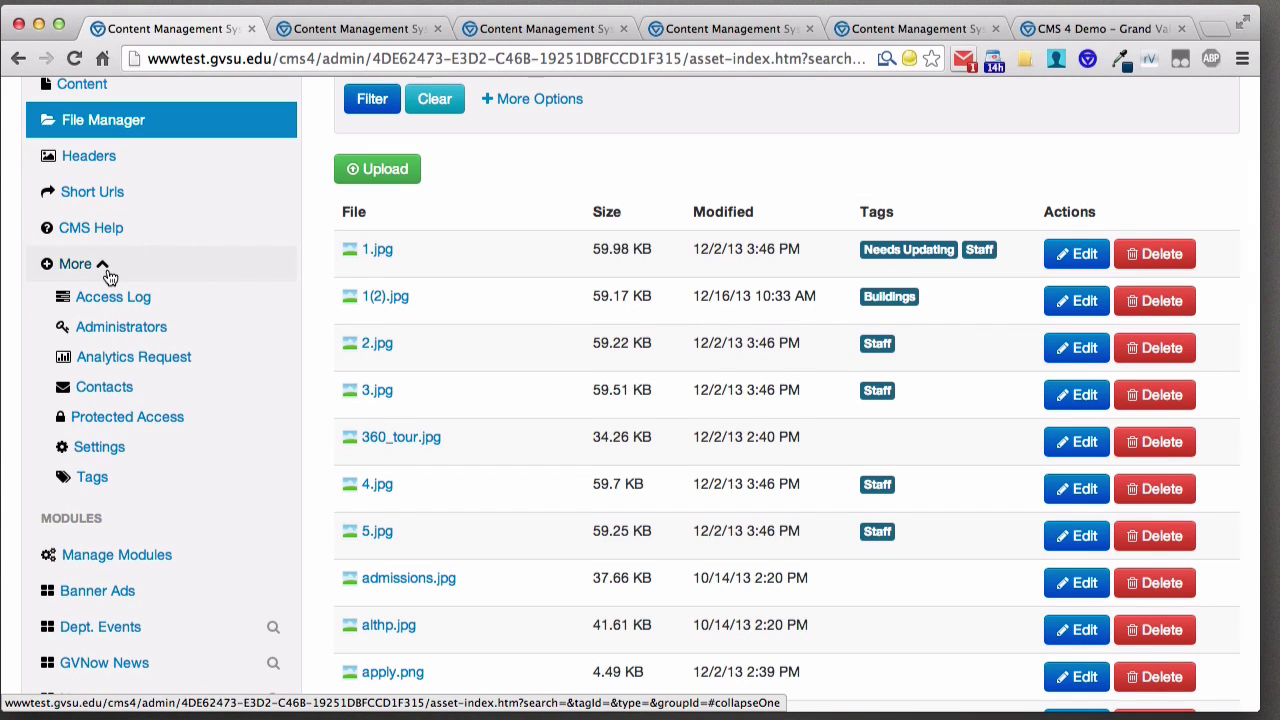
pyautogui.click(92, 478)
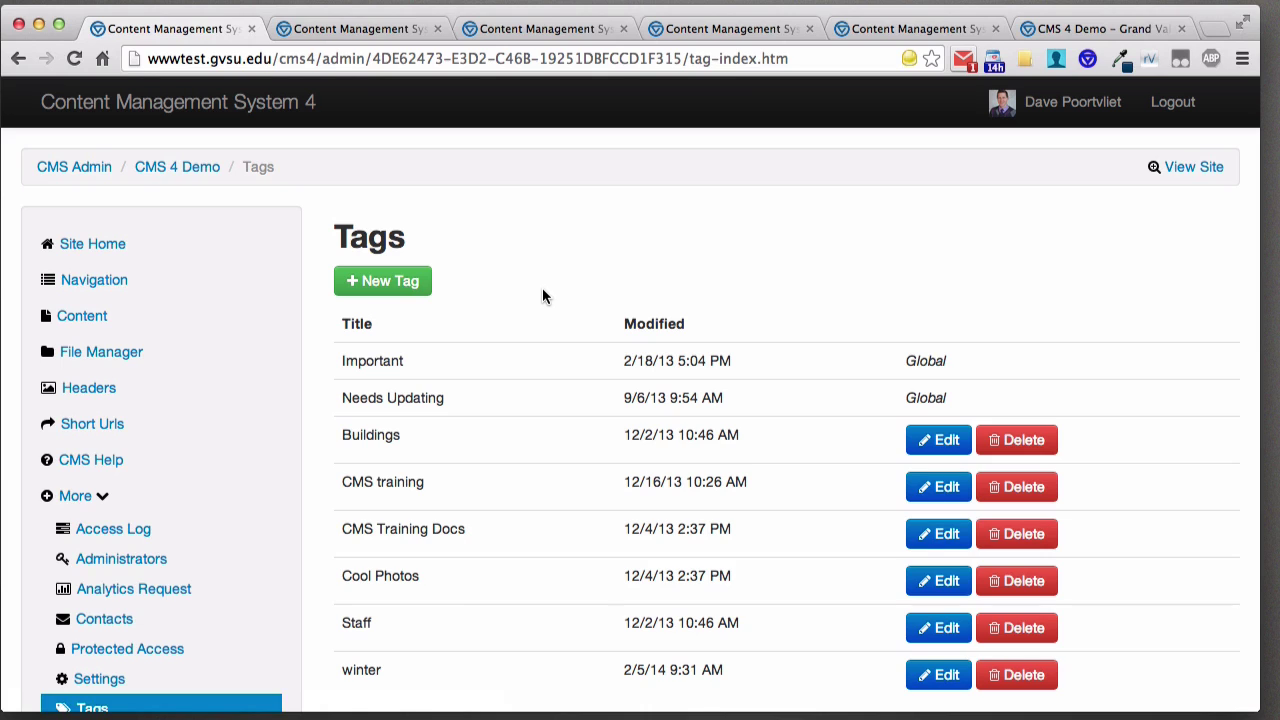
# - Create a new tag titled 'Landscape' and save it
pyautogui.scroll(-1, 542, 288)
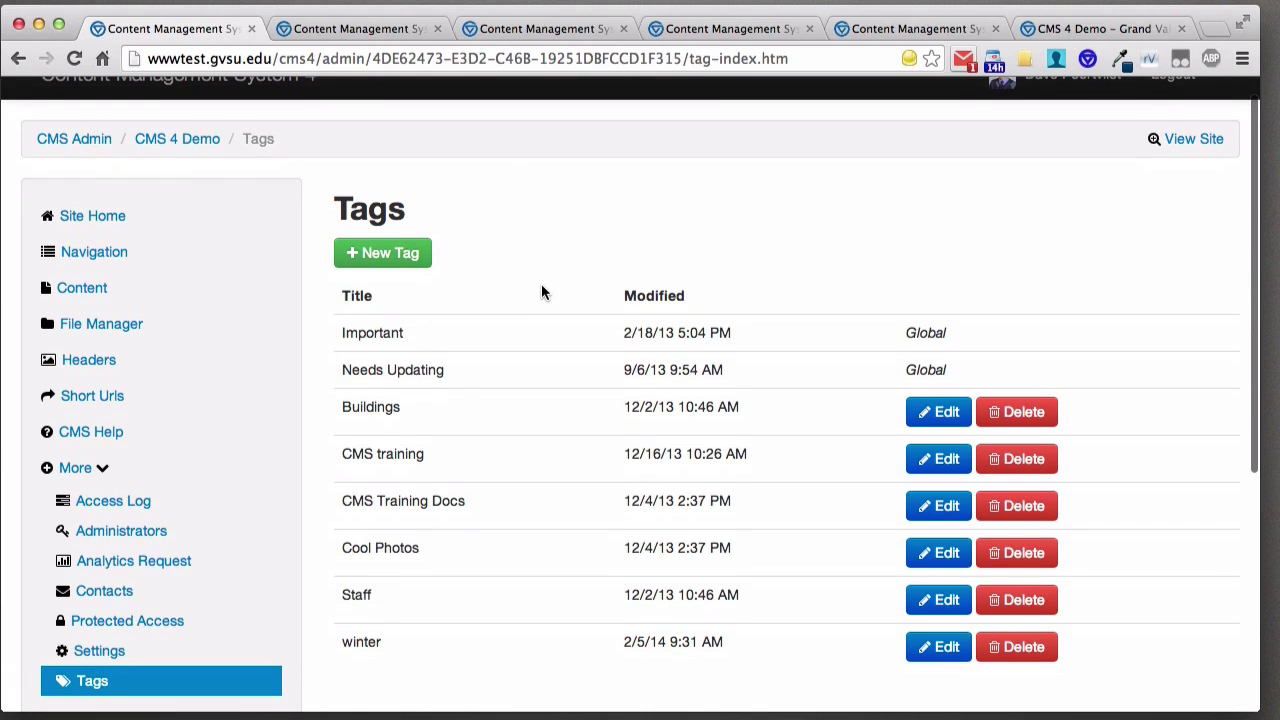
pyautogui.click(420, 270)
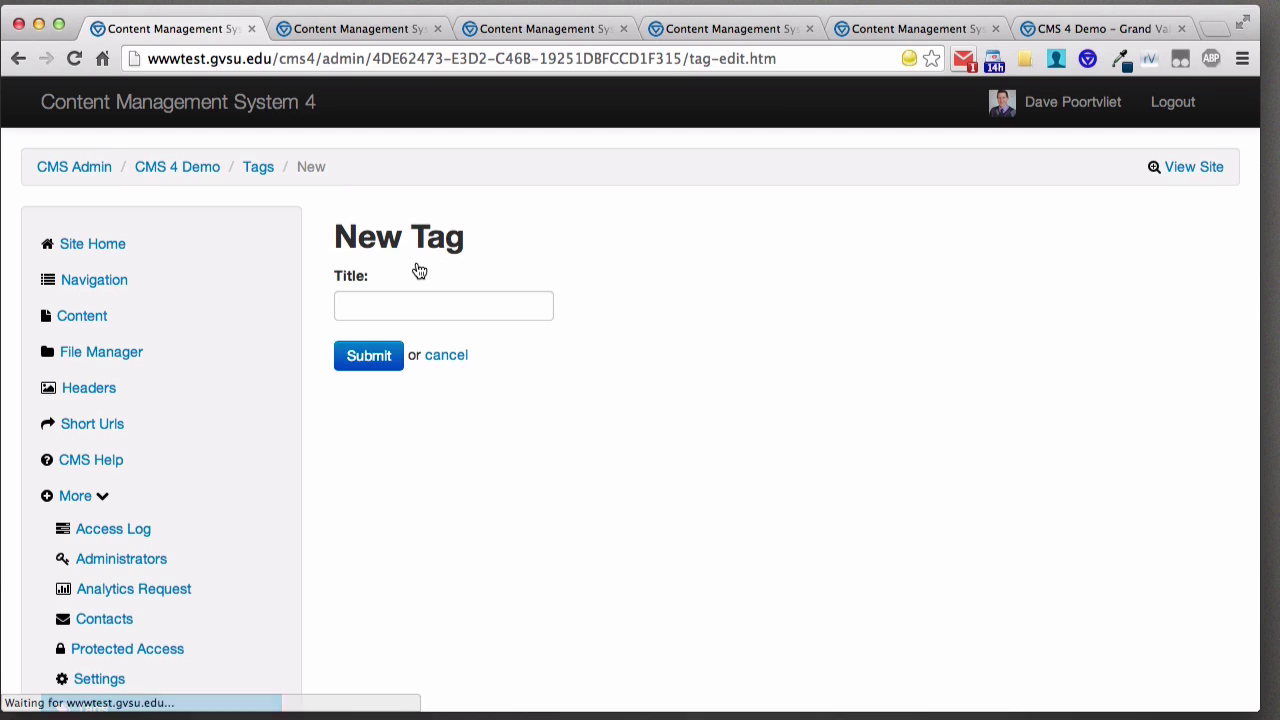
pyautogui.click(427, 302)
pyautogui.write('L')
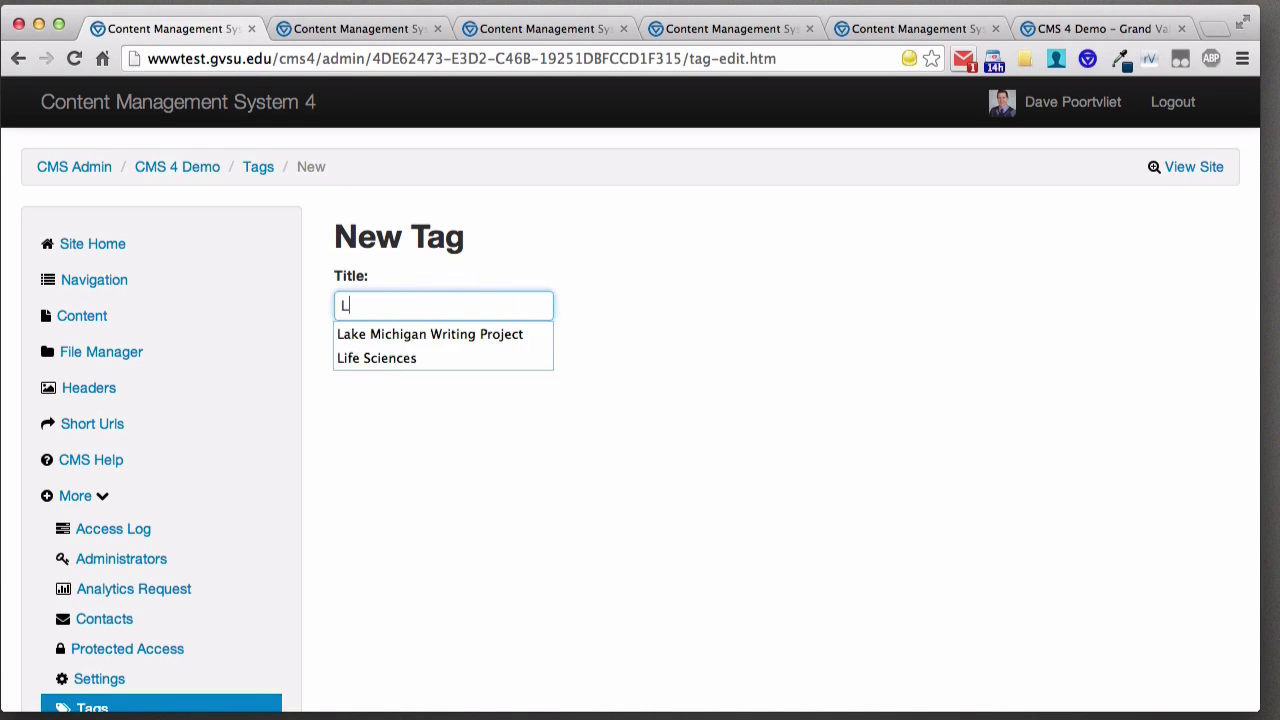
pyautogui.write('andscape')
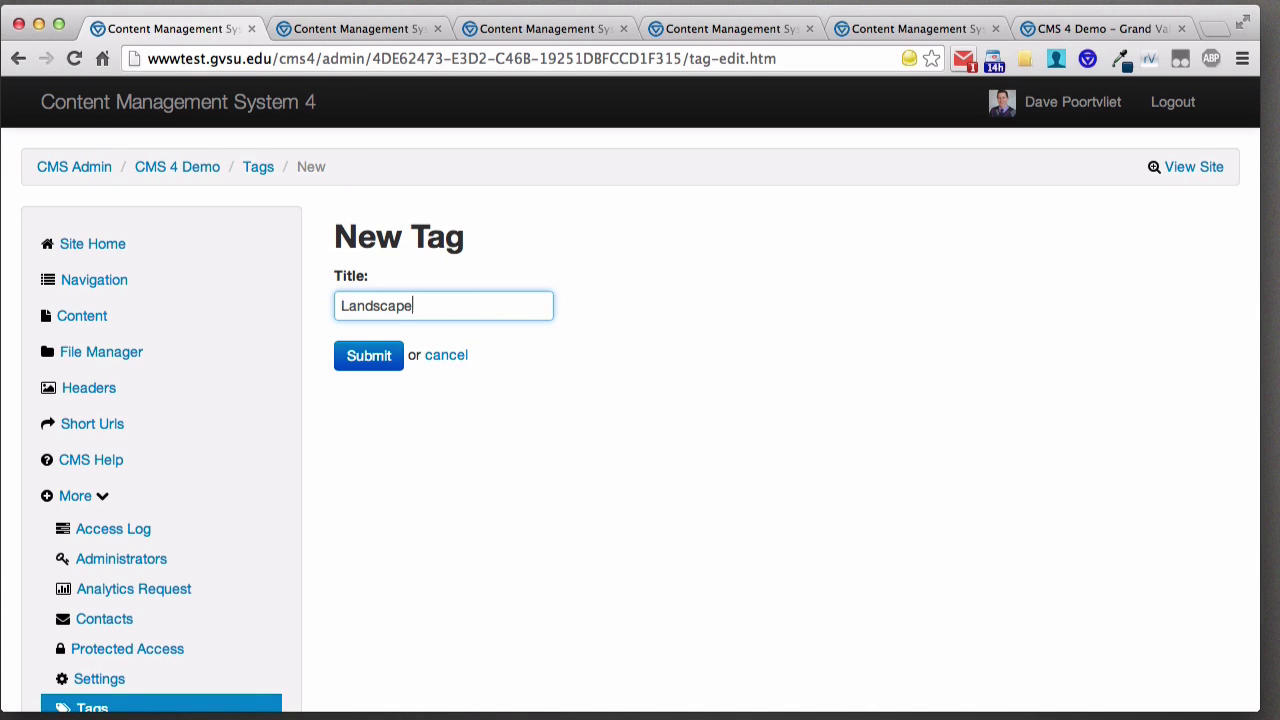
pyautogui.click(369, 362)
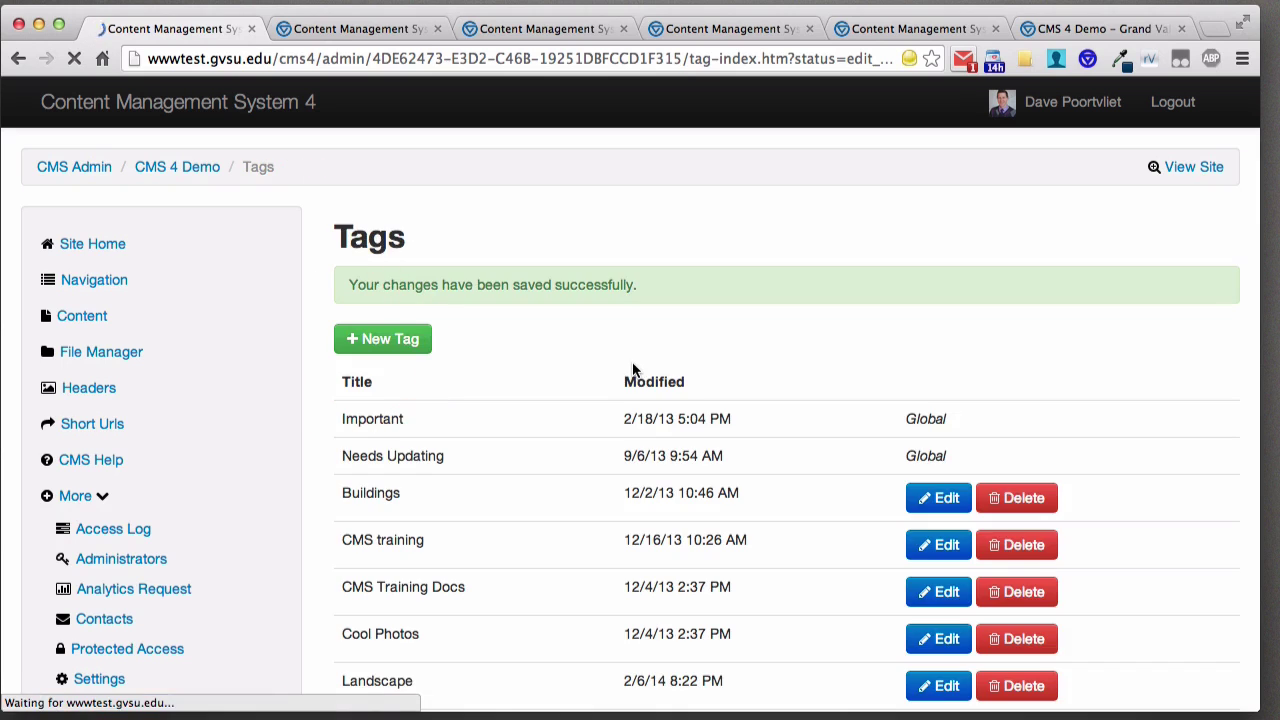
pyautogui.scroll(-4, 532, 376)
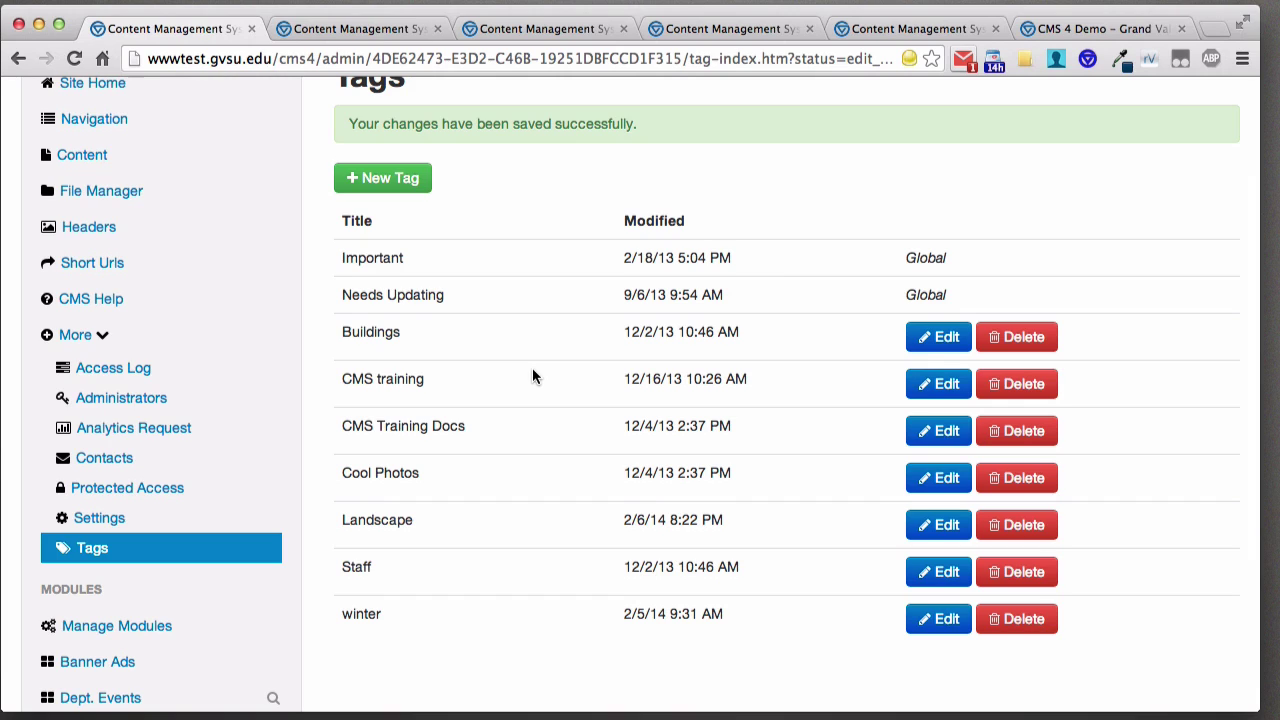
pyautogui.scroll(5, 499, 340)
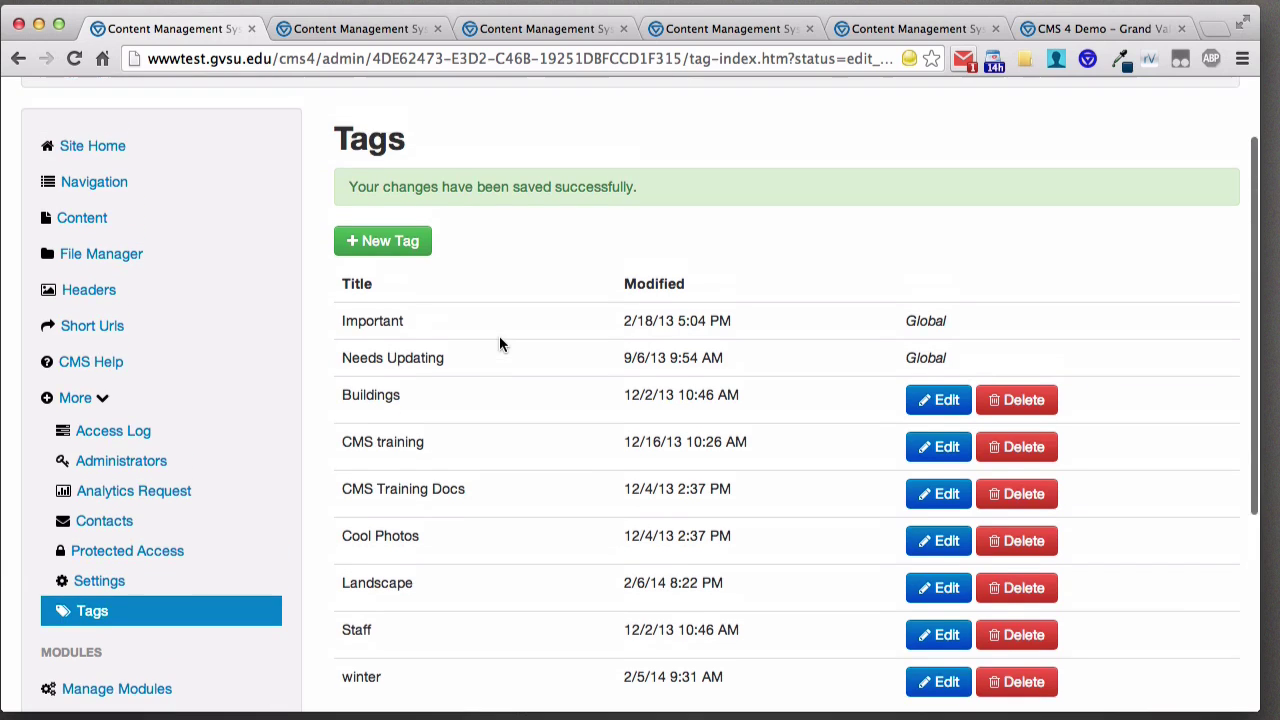
# - Edit the Cloned page, tick Landscape under its tags, and publish it
pyautogui.click(98, 318)
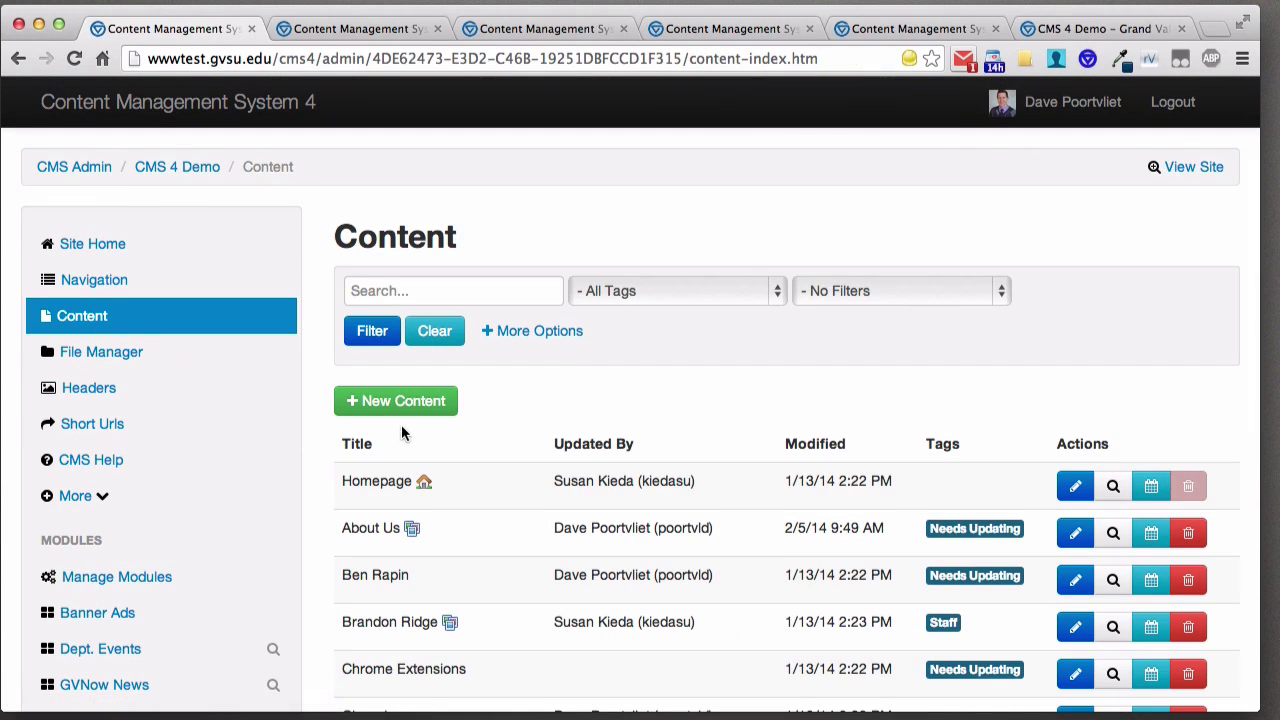
pyautogui.scroll(-4, 490, 432)
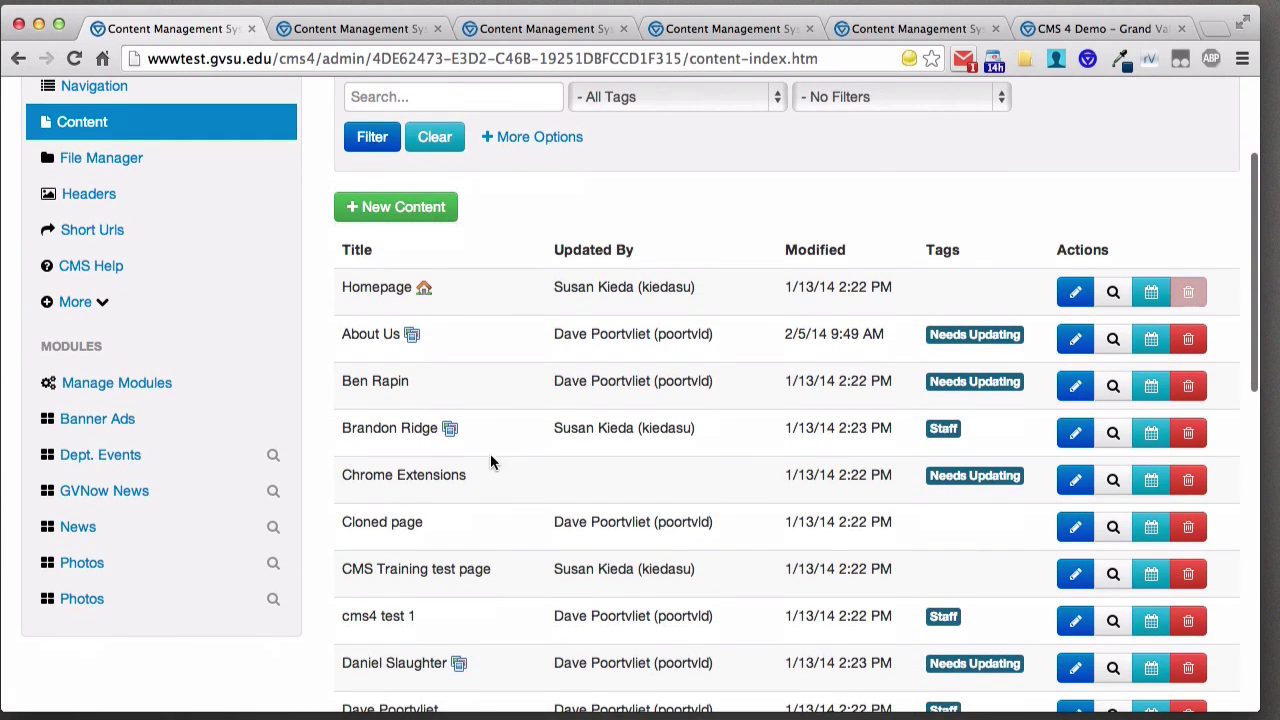
pyautogui.scroll(-1, 491, 457)
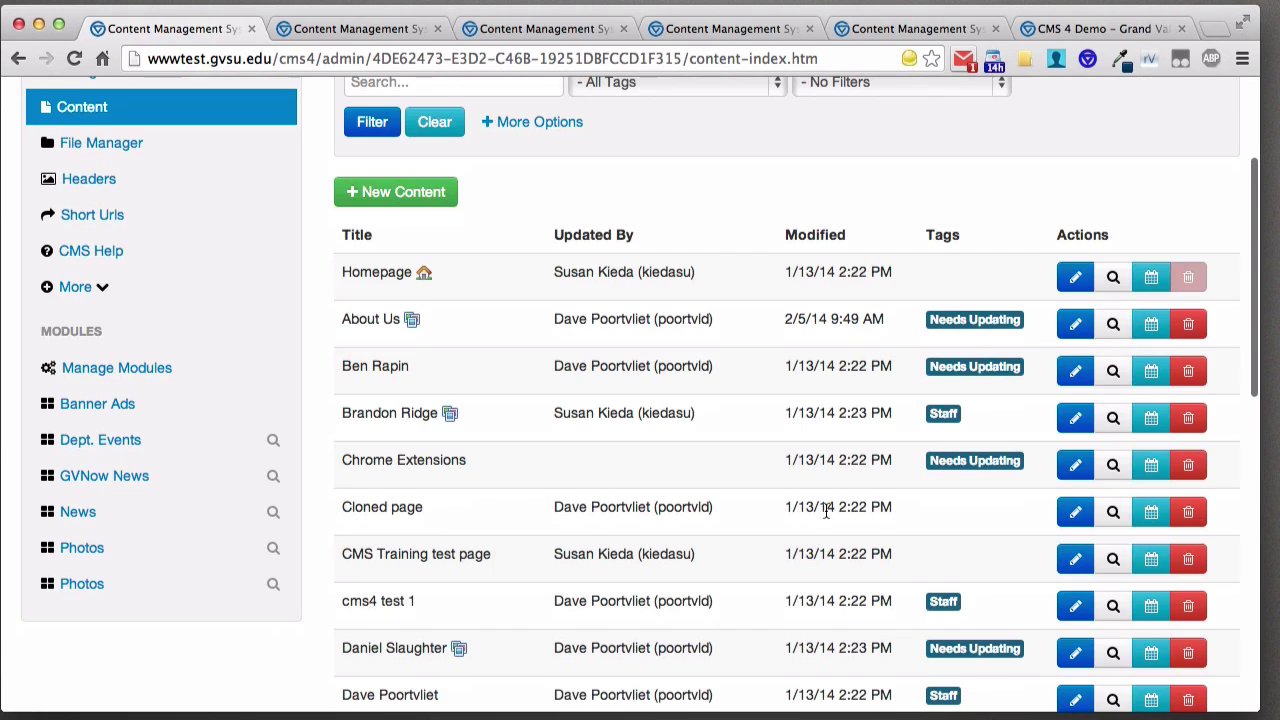
pyautogui.click(1074, 512)
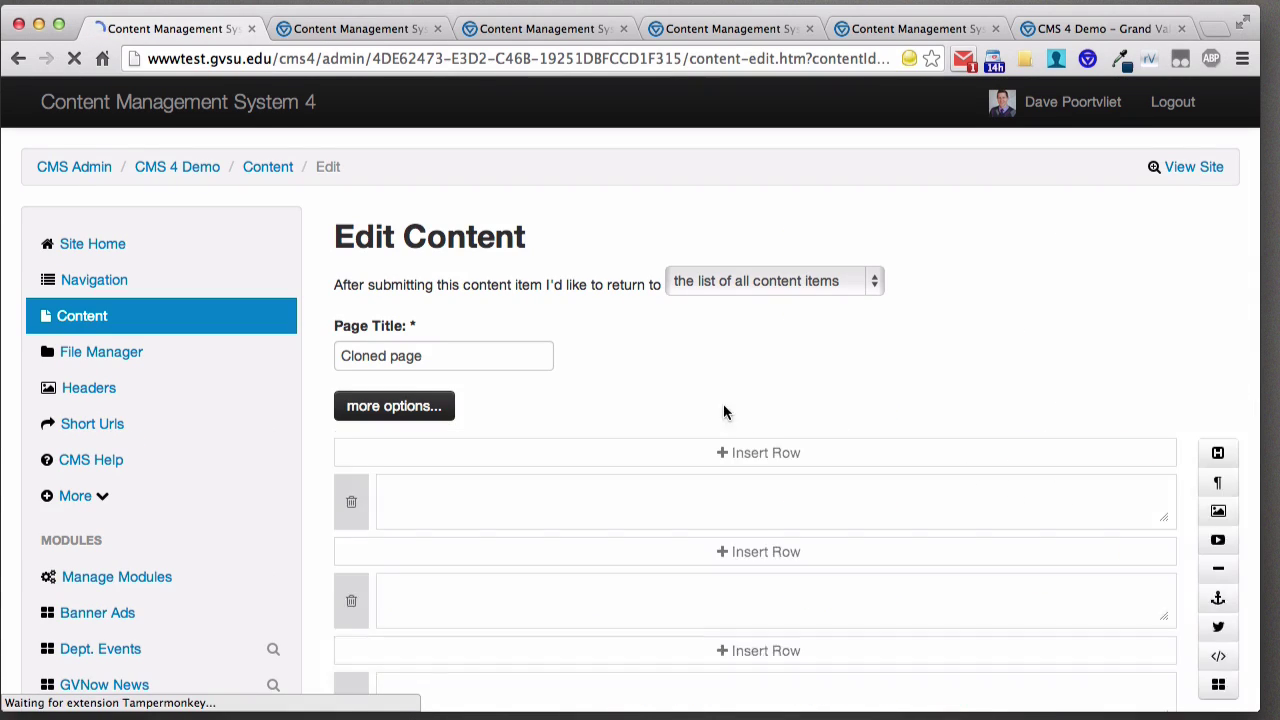
pyautogui.click(416, 406)
pyautogui.scroll(-5, 418, 408)
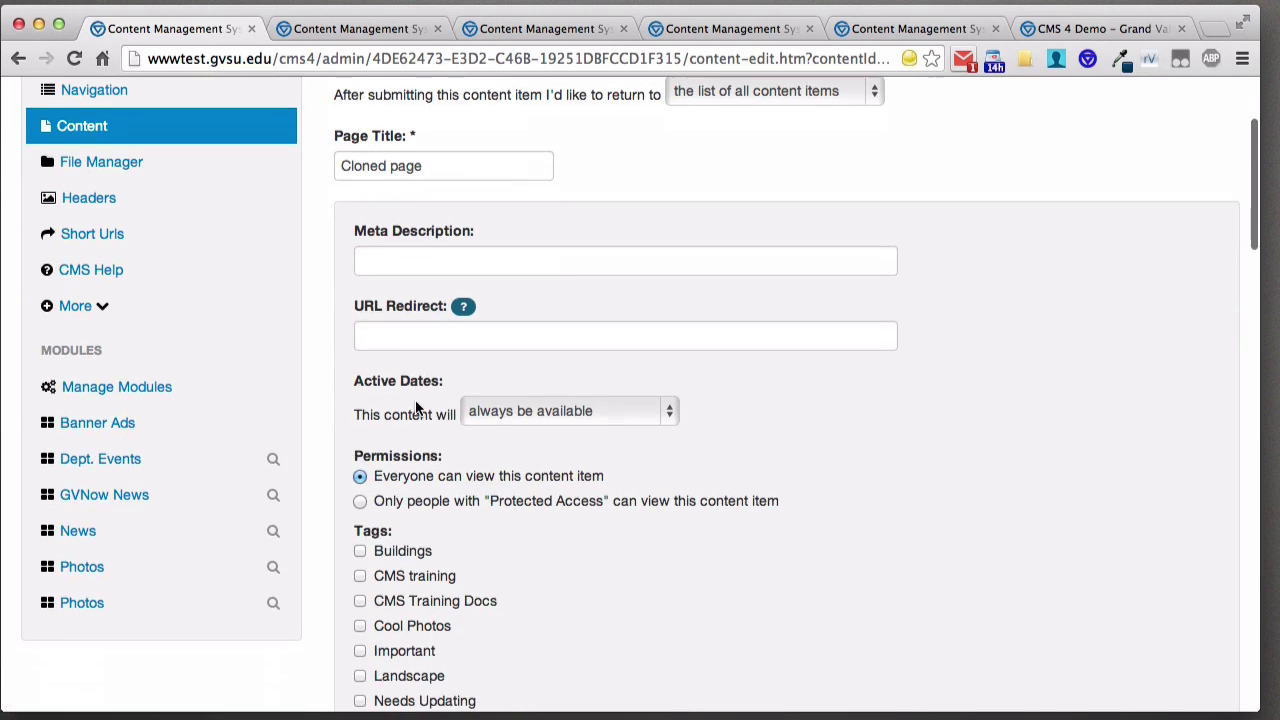
pyautogui.click(412, 529)
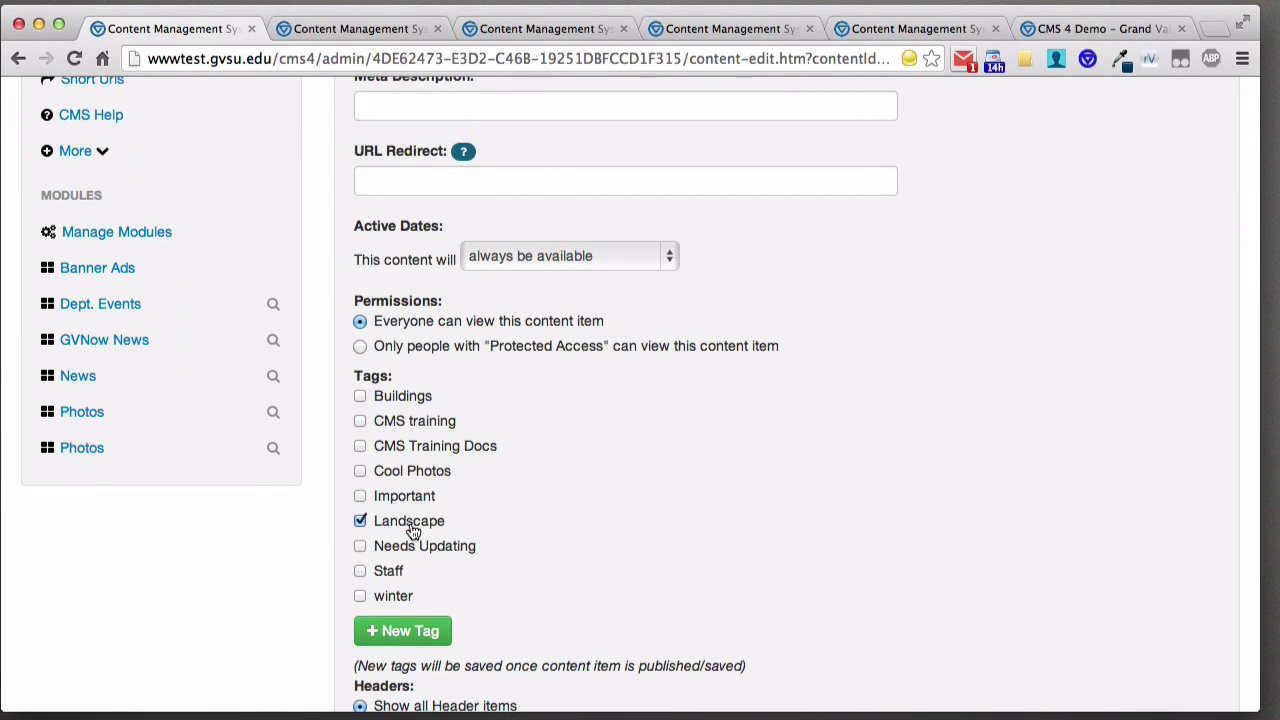
pyautogui.scroll(-20, 620, 506)
pyautogui.scroll(-2, 420, 575)
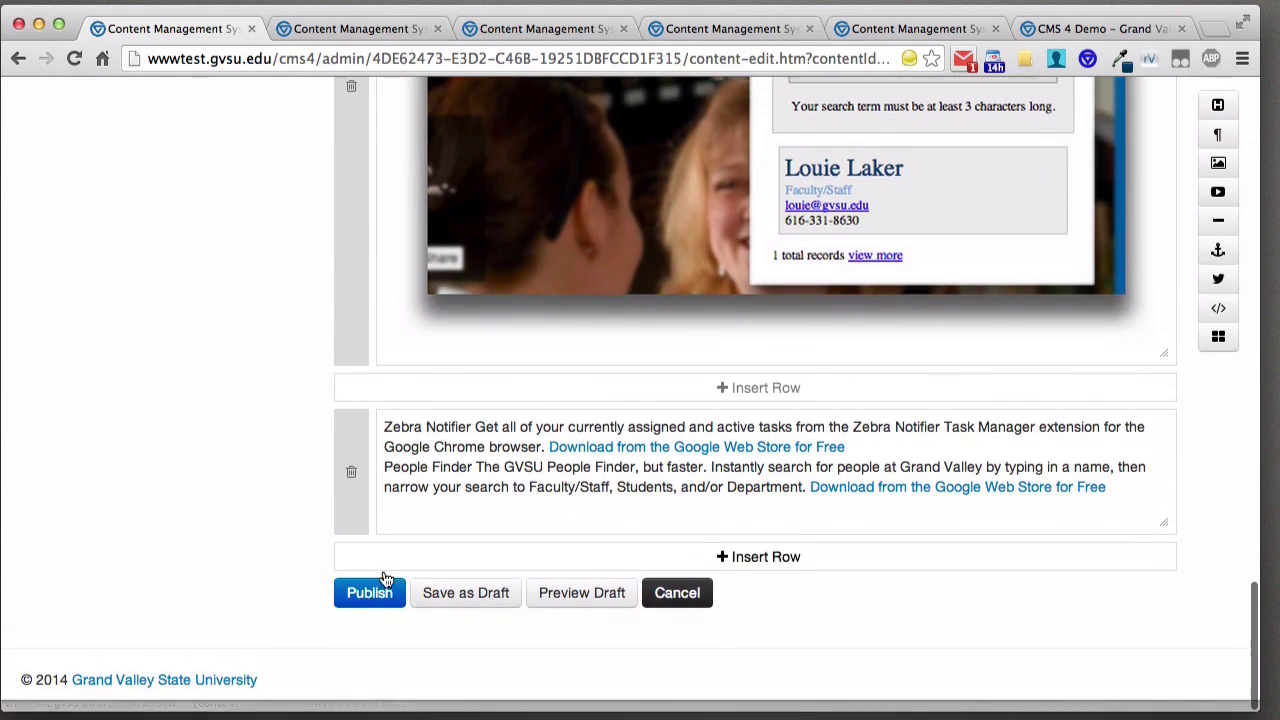
pyautogui.click(370, 604)
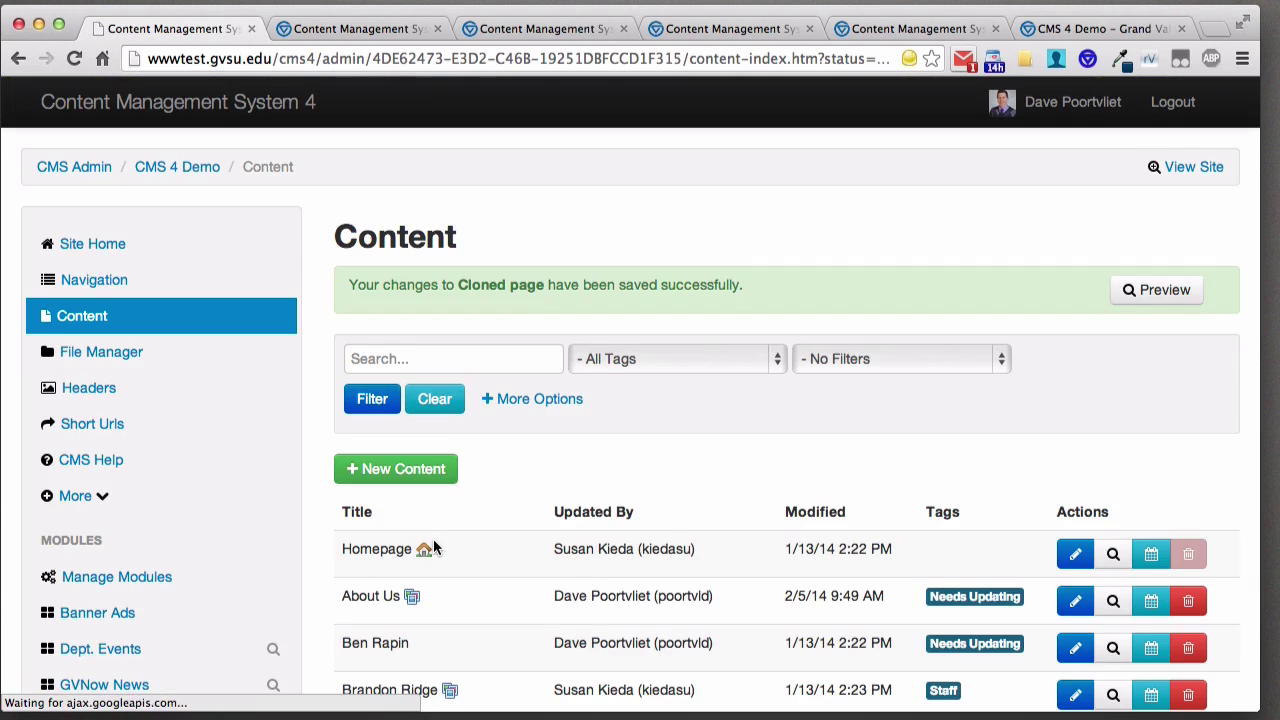
pyautogui.scroll(-3, 458, 505)
pyautogui.scroll(-2, 755, 478)
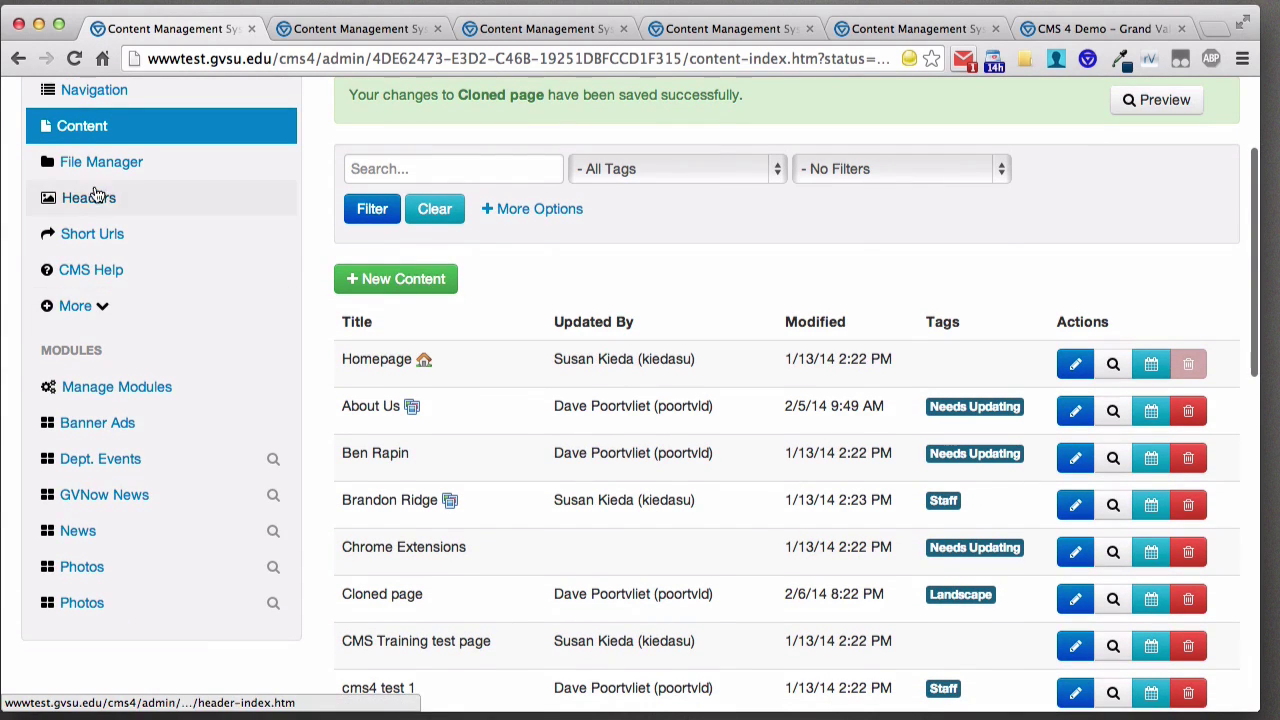
pyautogui.click(100, 162)
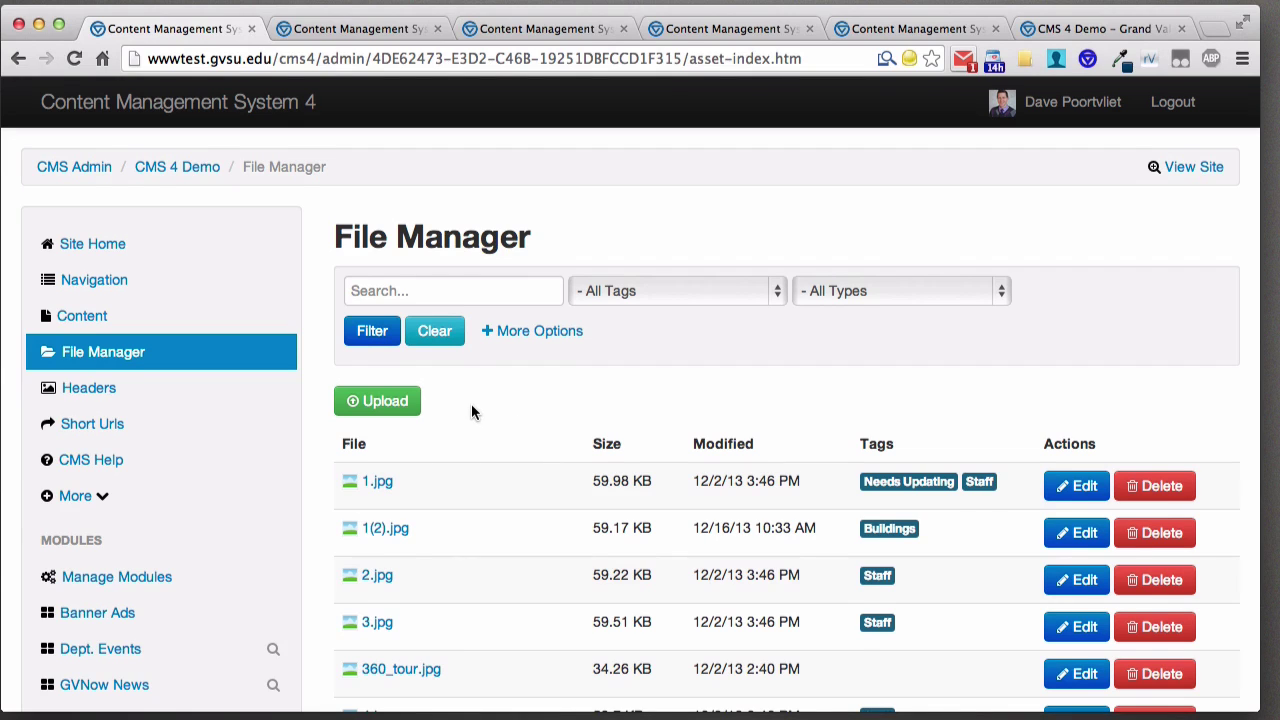
# - Tag the file 360_tour.jpg as Landscape
pyautogui.scroll(-2, 480, 403)
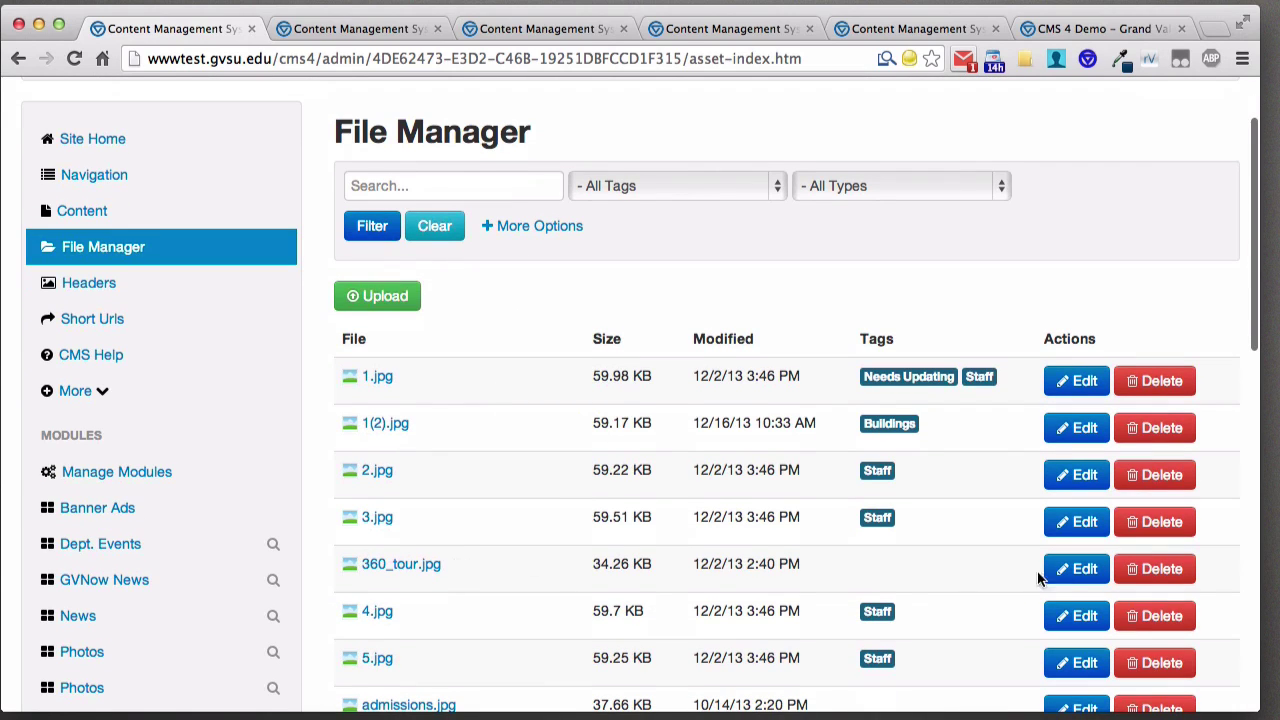
pyautogui.click(1074, 568)
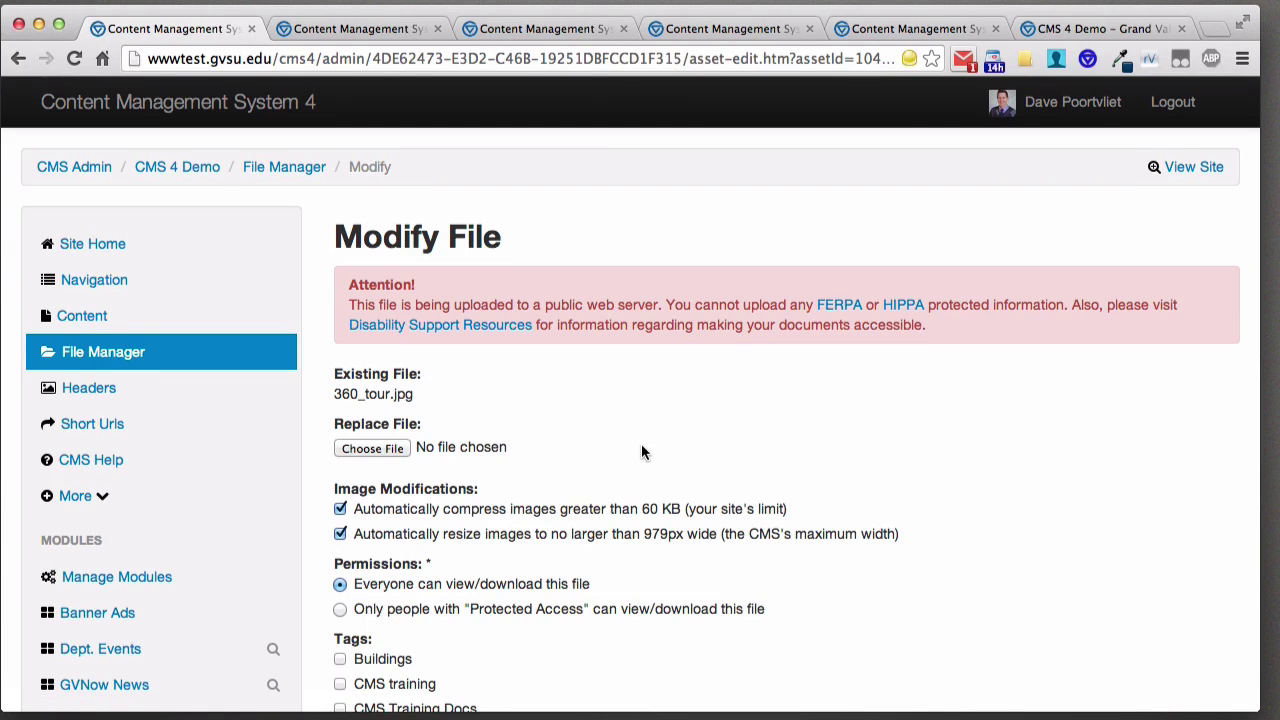
pyautogui.scroll(-5, 643, 447)
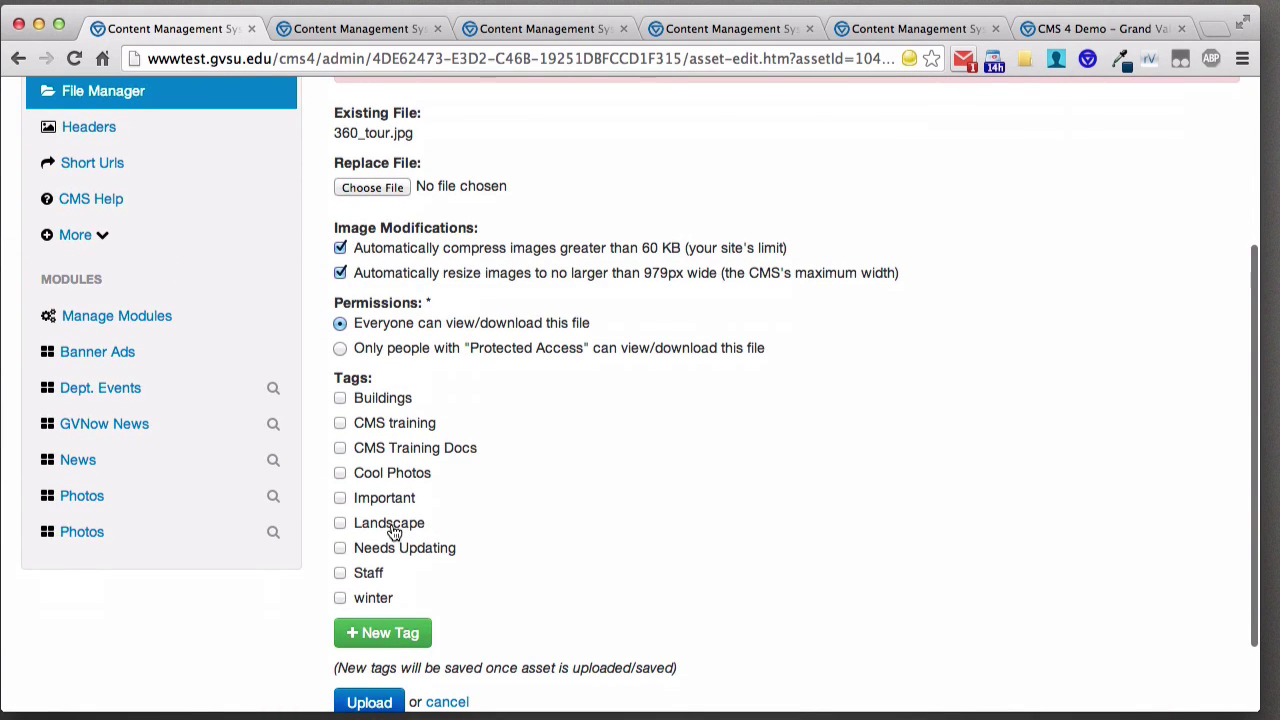
pyautogui.click(340, 522)
pyautogui.scroll(-2, 586, 514)
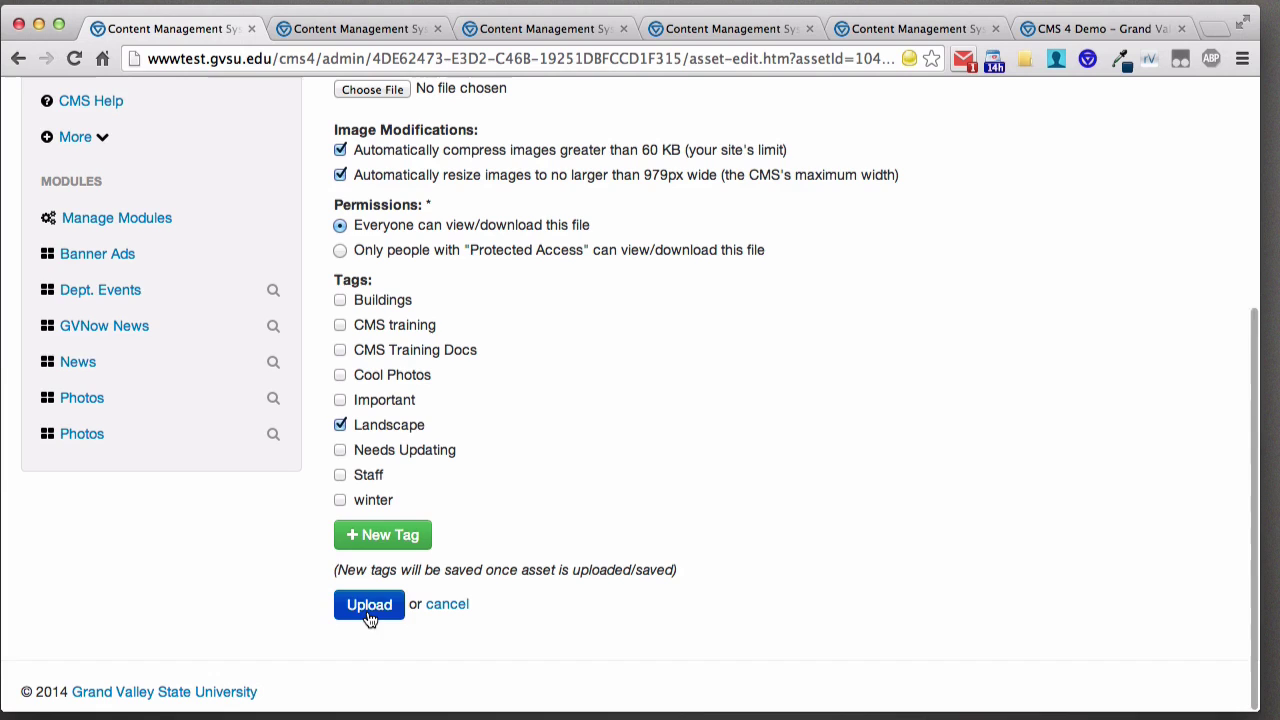
pyautogui.scroll(3, 569, 534)
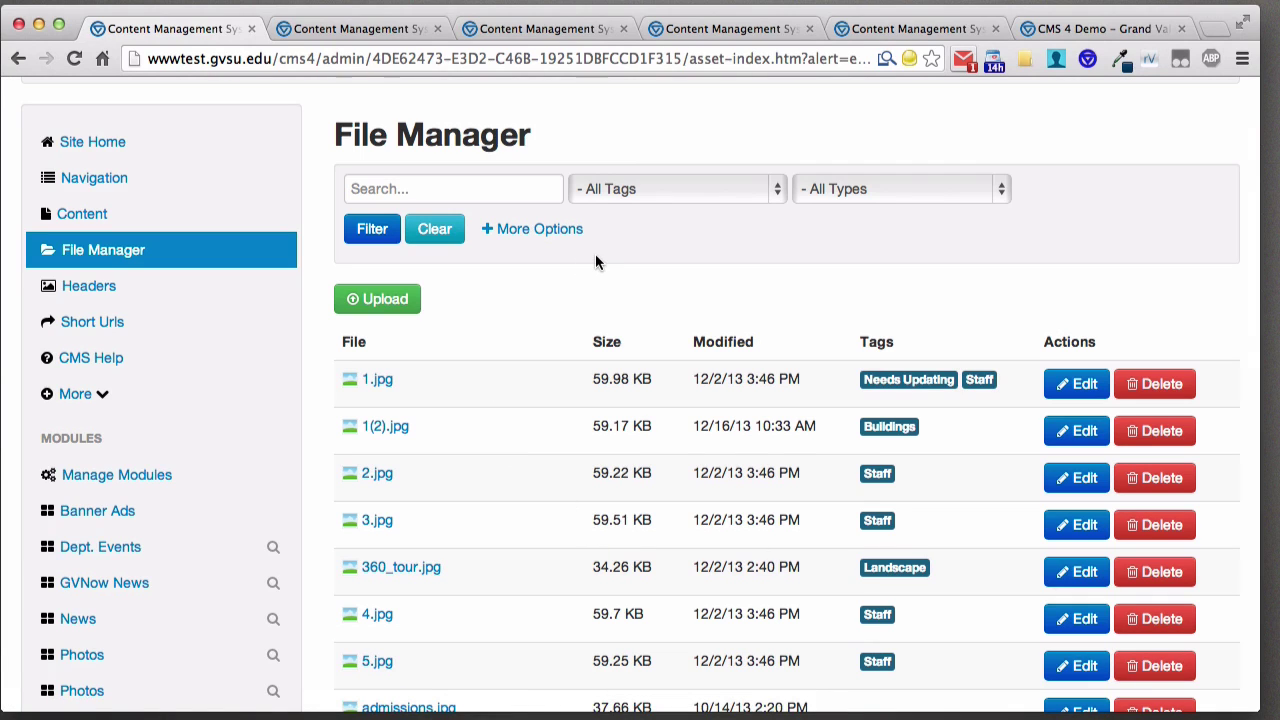
# - Filter the File Manager to show only Landscape-tagged files
pyautogui.click(674, 192)
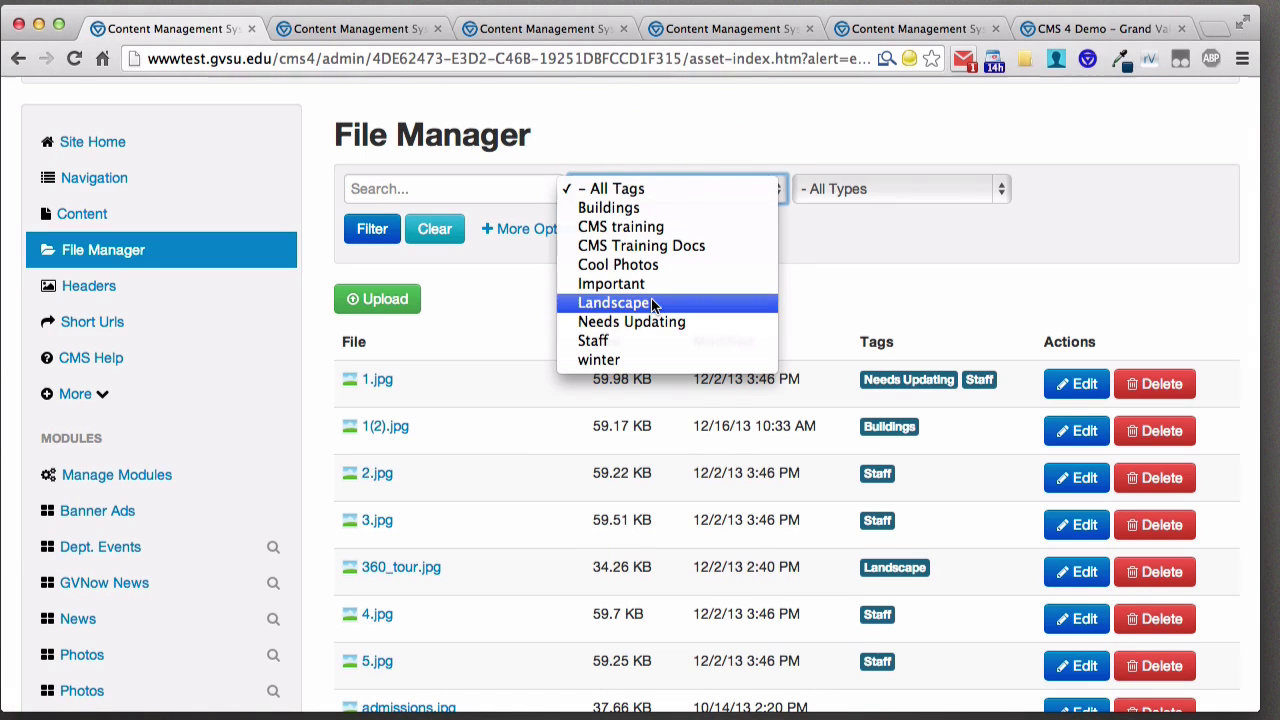
pyautogui.click(650, 303)
pyautogui.click(372, 229)
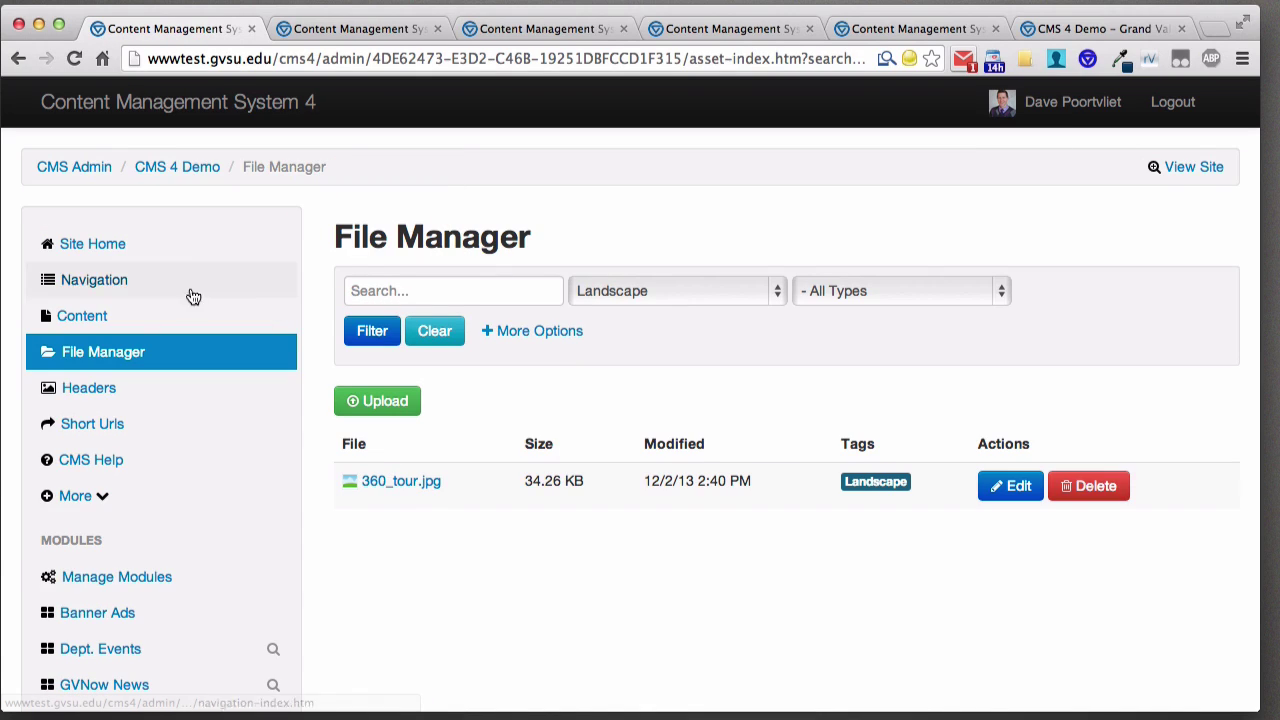
# - Filter the content list to pages tagged Buildings
pyautogui.click(102, 326)
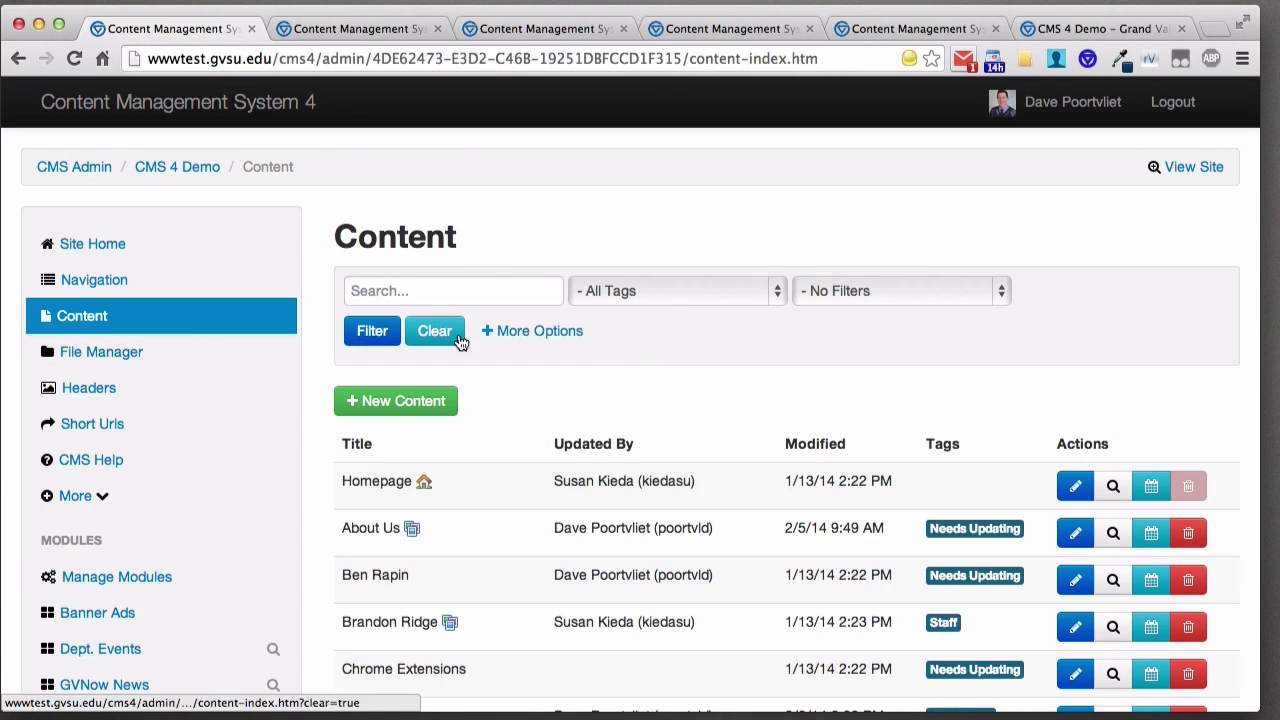
pyautogui.click(660, 306)
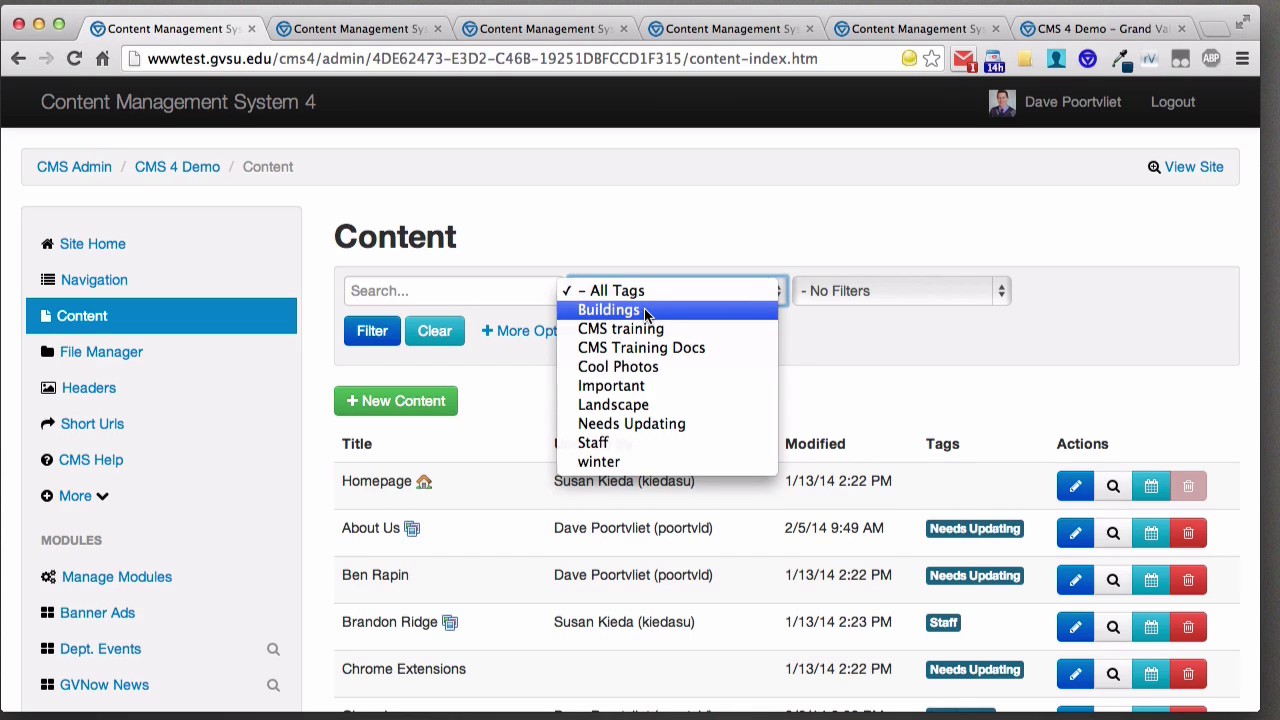
pyautogui.click(644, 310)
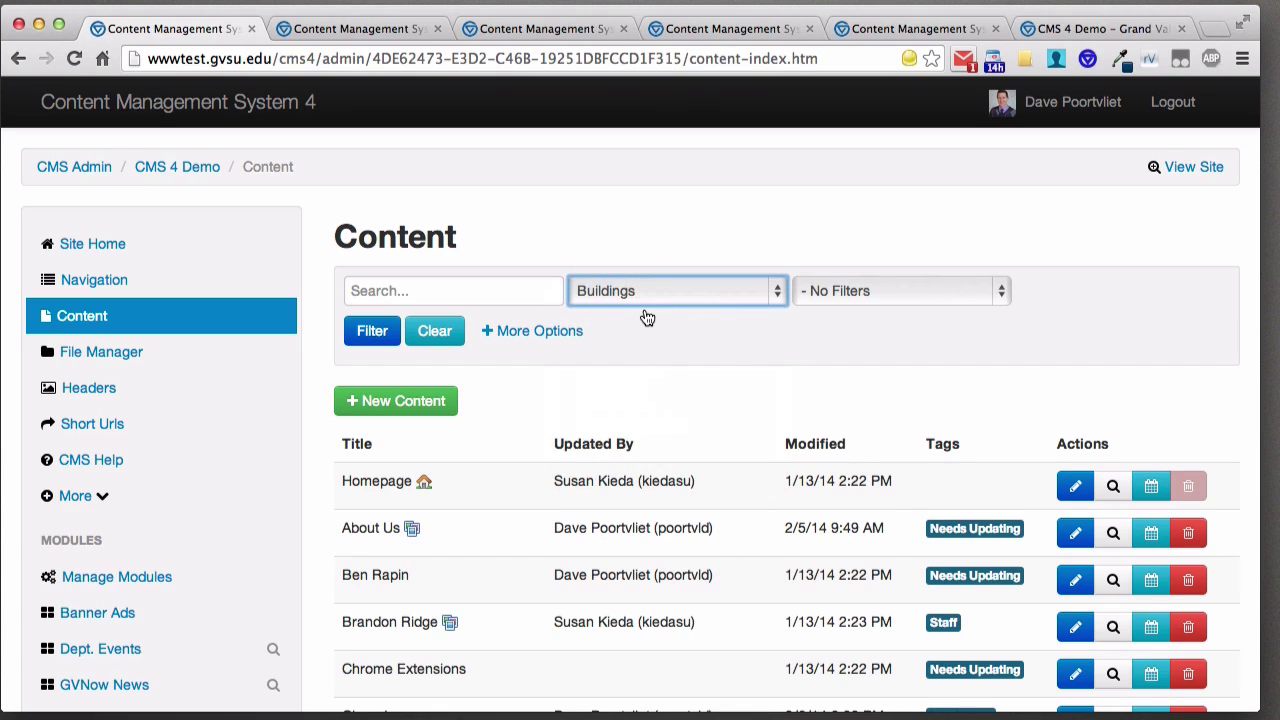
pyautogui.click(372, 330)
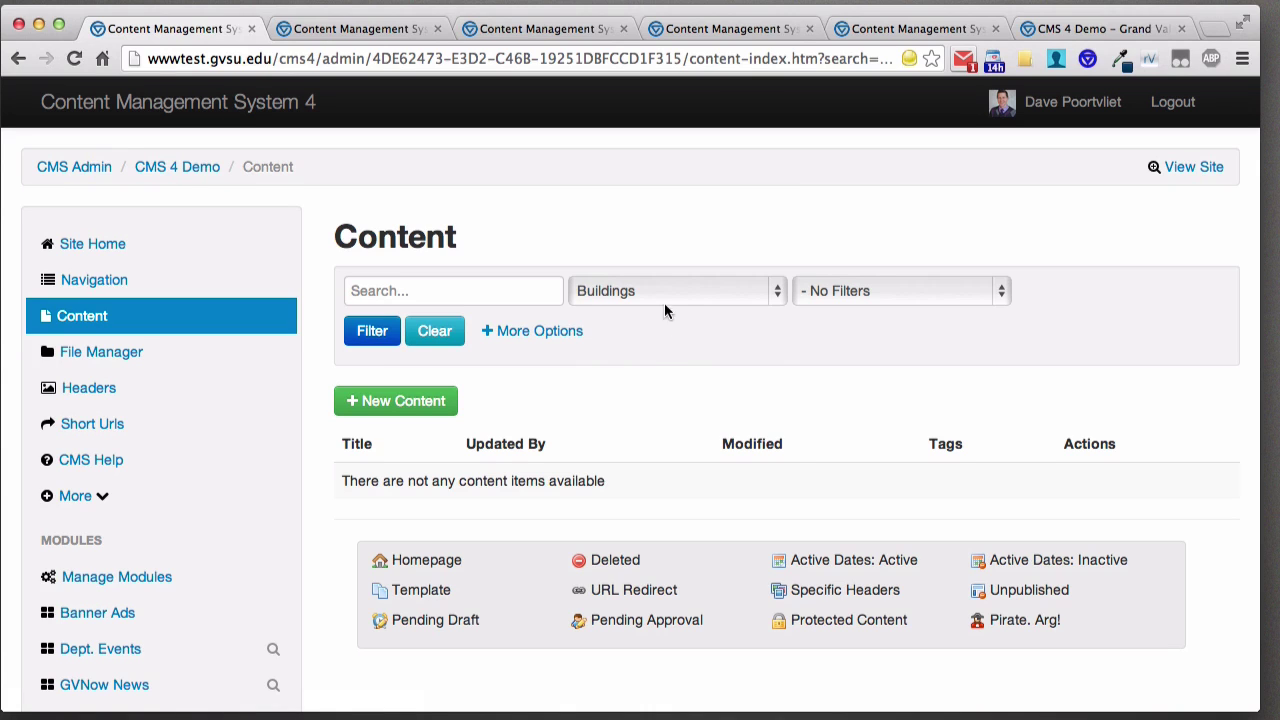
# - Switch the tag filter to CMS training, then go to Header Images
pyautogui.click(665, 291)
pyautogui.click(665, 311)
pyautogui.click(371, 330)
pyautogui.click(128, 391)
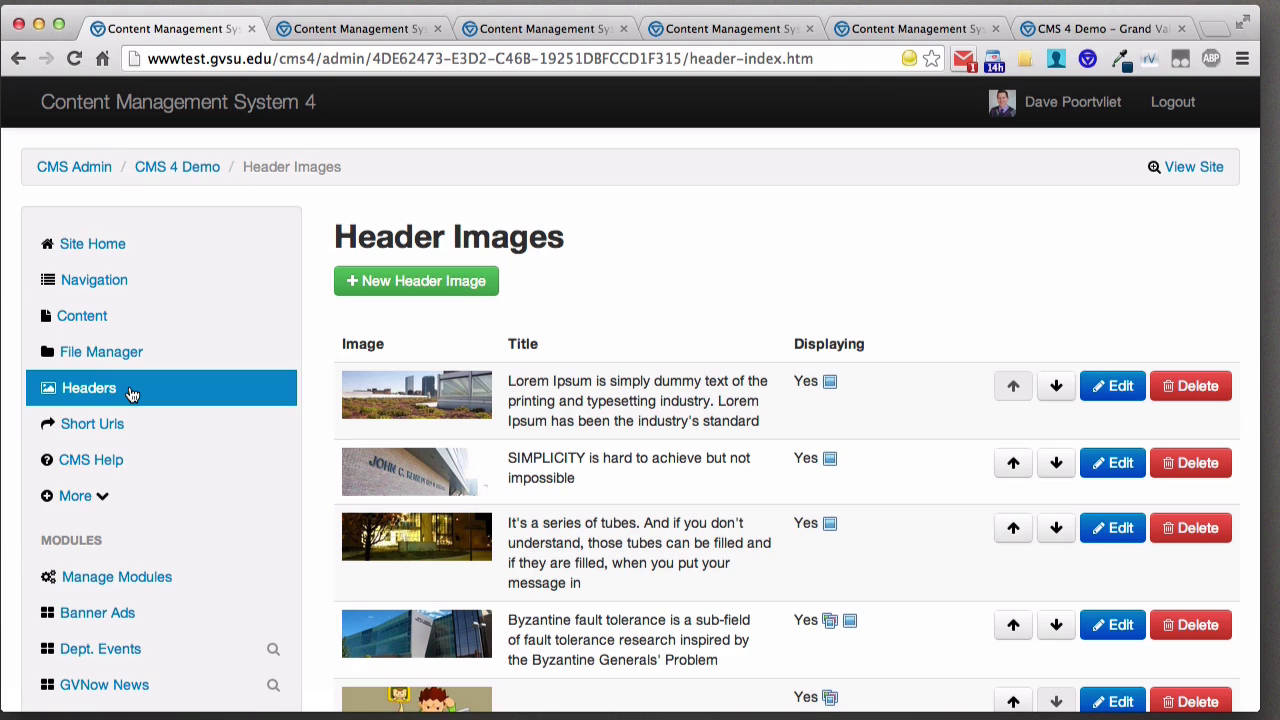
# - Choose '+ New Header Image' on the Header Images page
pyautogui.scroll(-3, 132, 370)
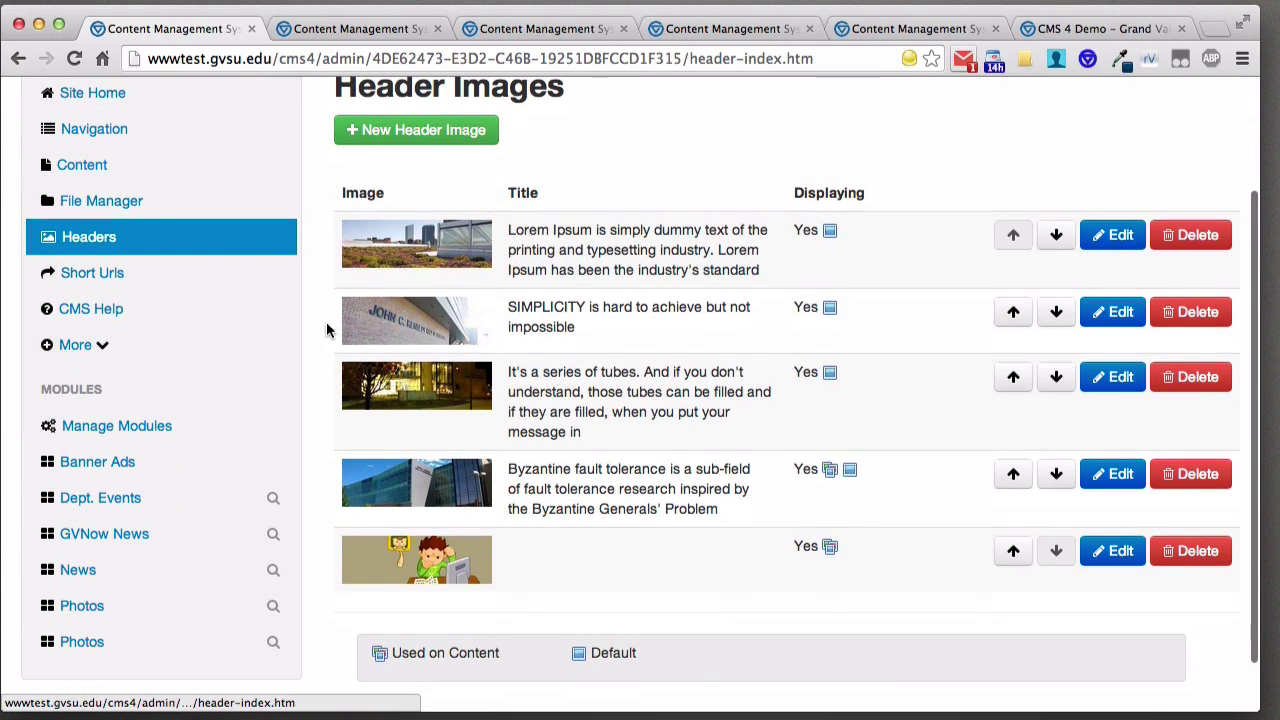
pyautogui.click(457, 133)
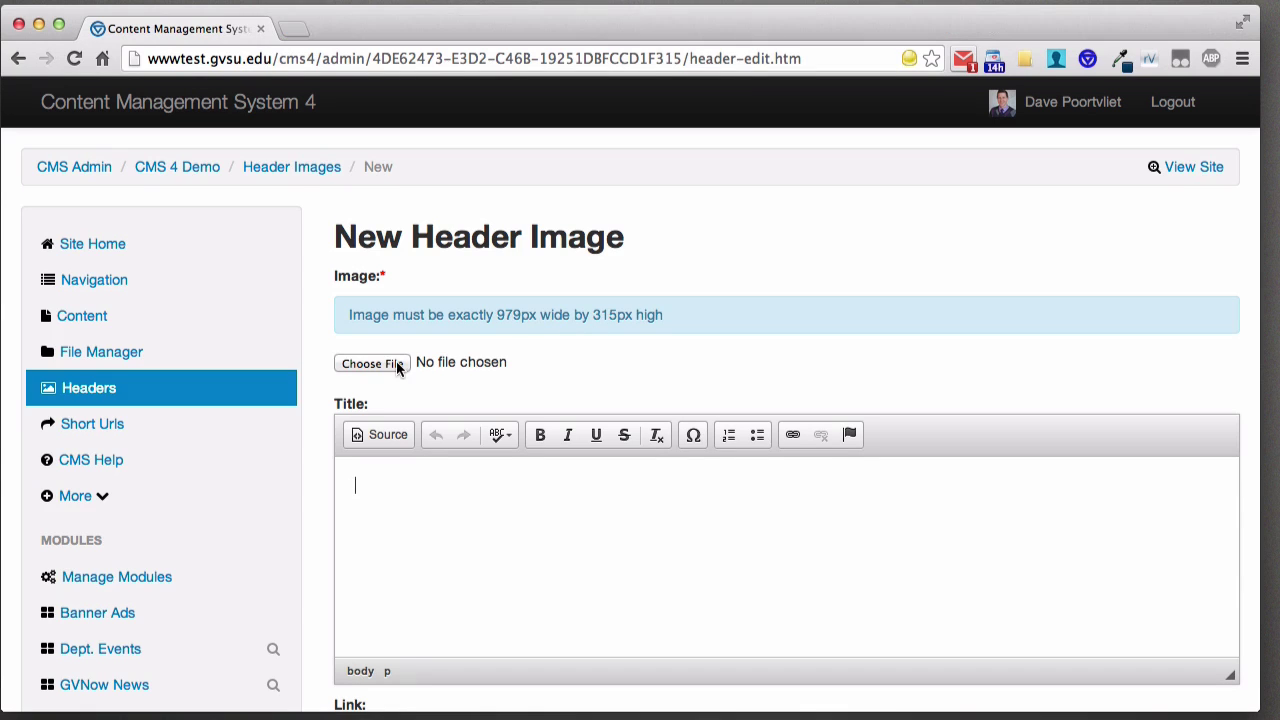
pyautogui.click(374, 363)
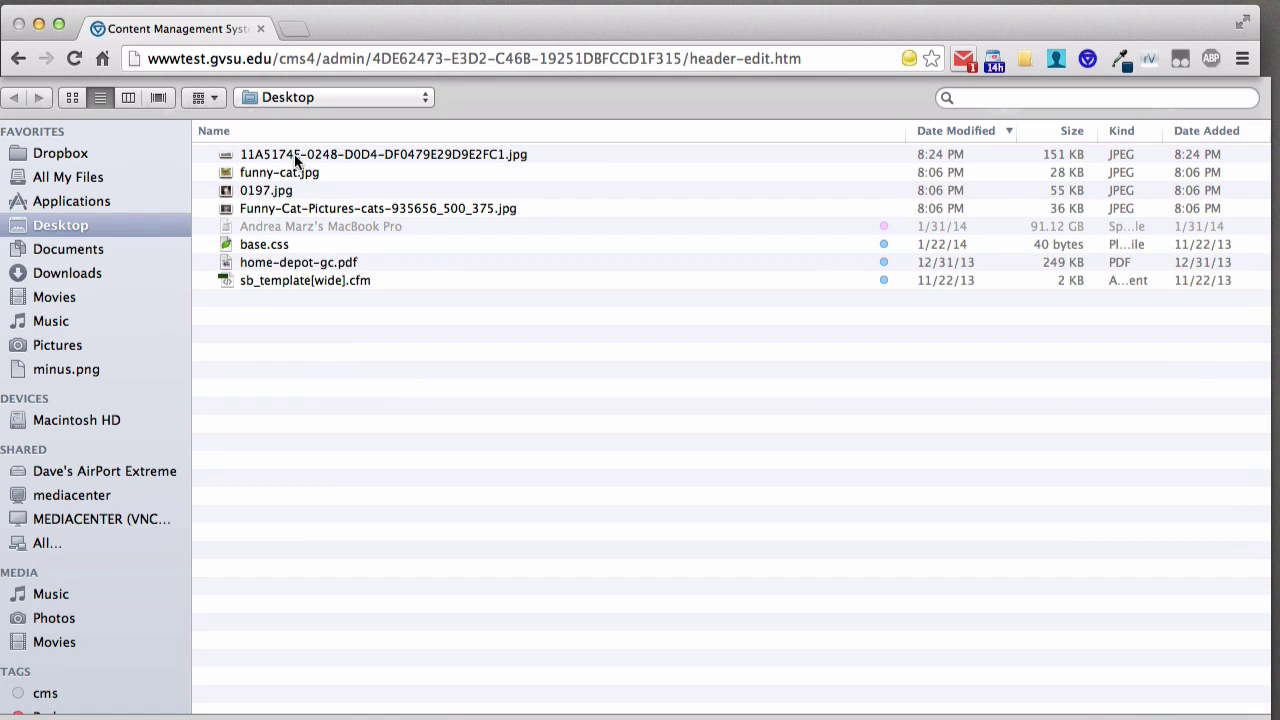
pyautogui.click(296, 157)
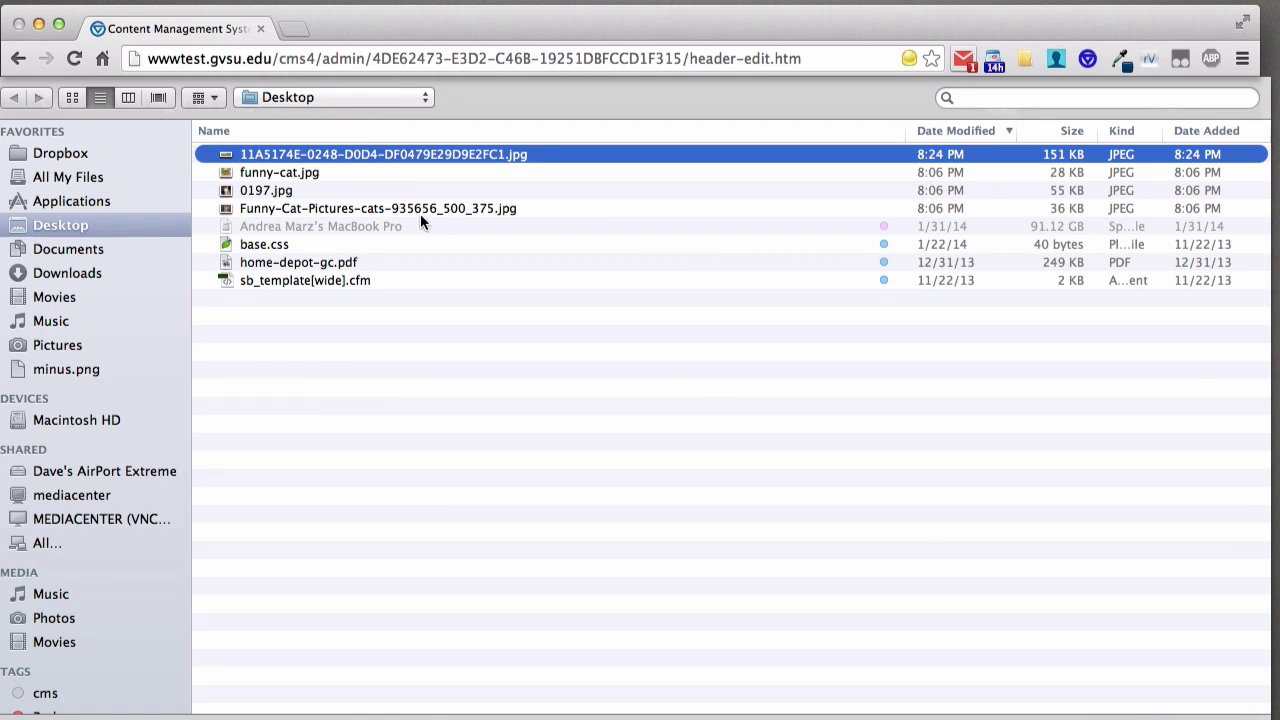
pyautogui.press('Return')
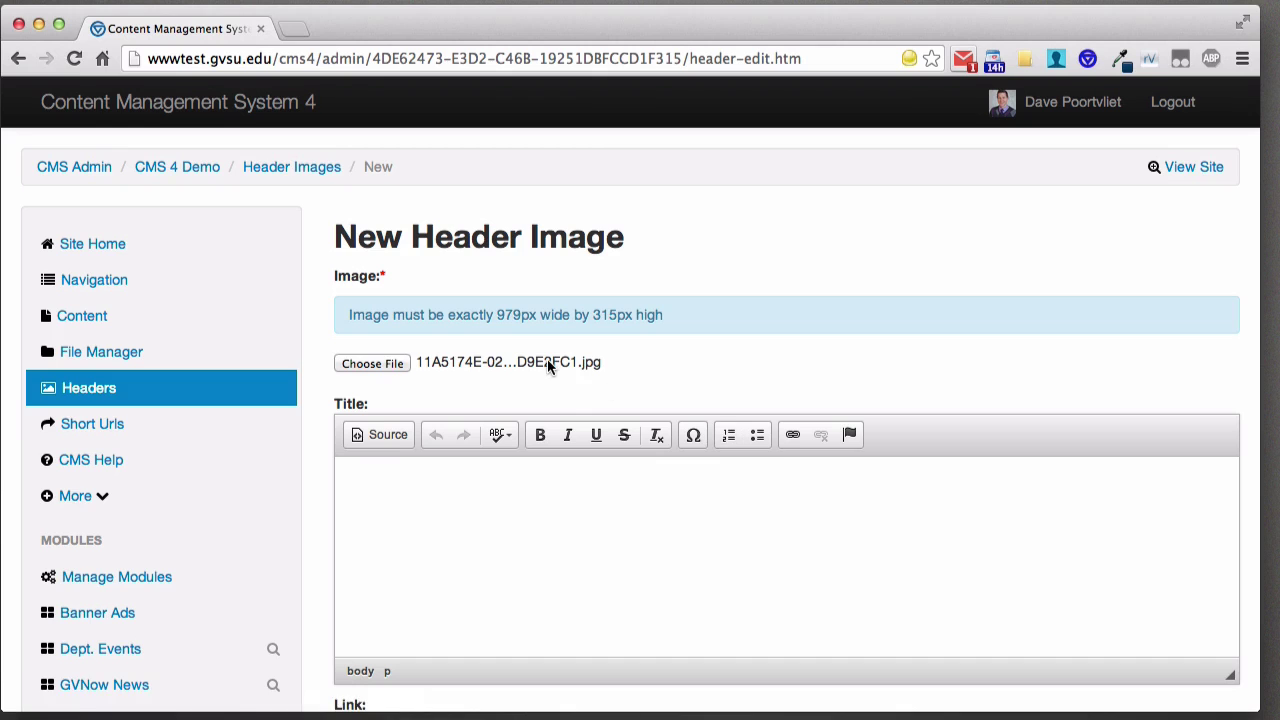
pyautogui.click(473, 509)
pyautogui.click(443, 494)
pyautogui.scroll(-4, 449, 486)
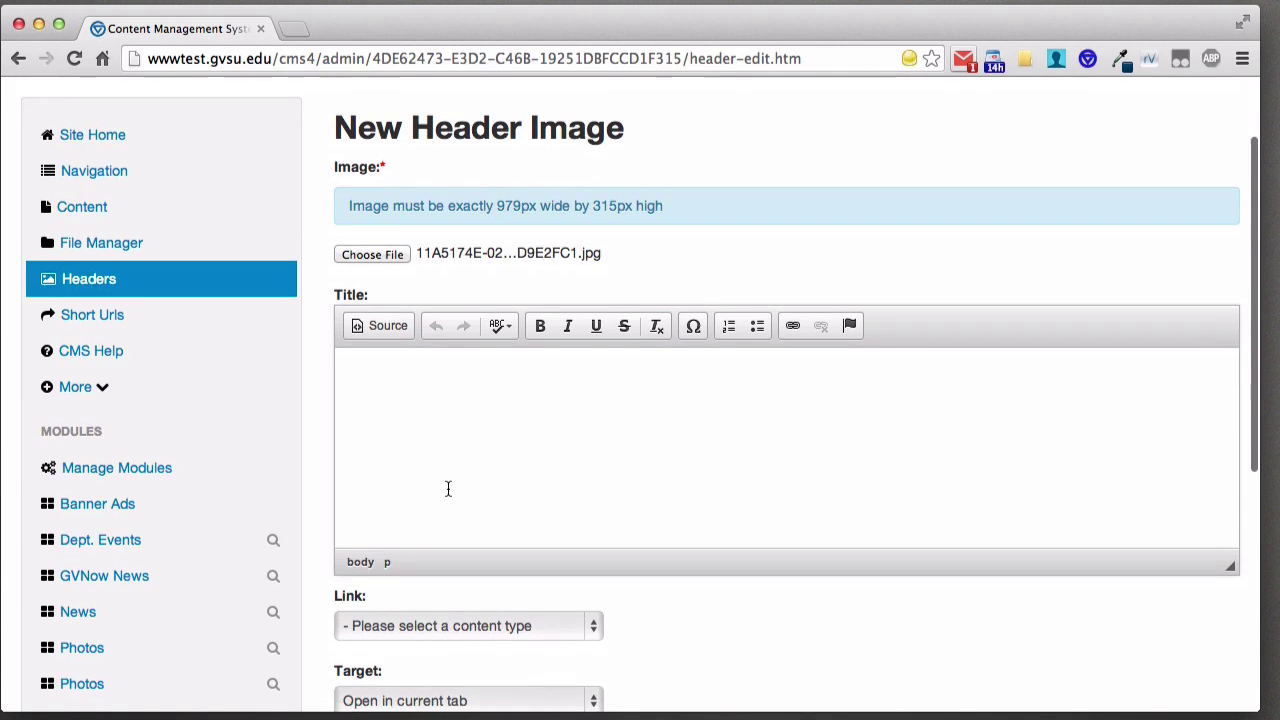
pyautogui.scroll(-2, 443, 435)
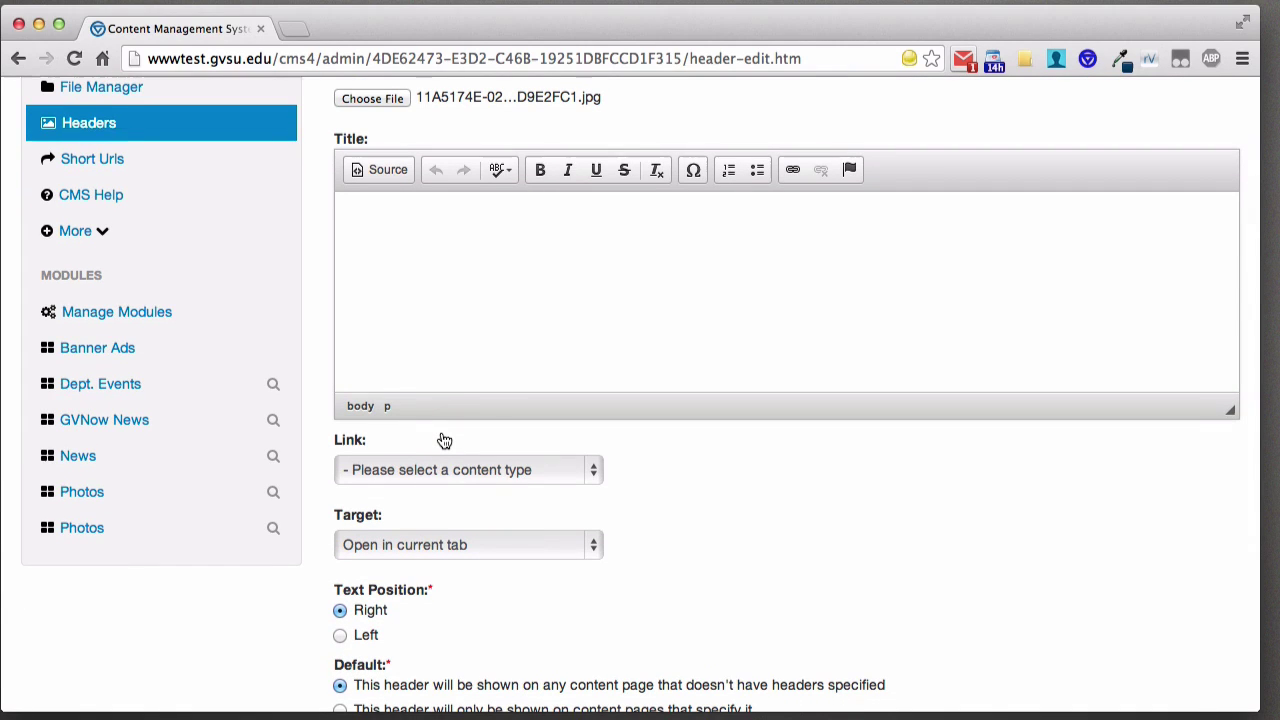
pyautogui.scroll(-1, 475, 305)
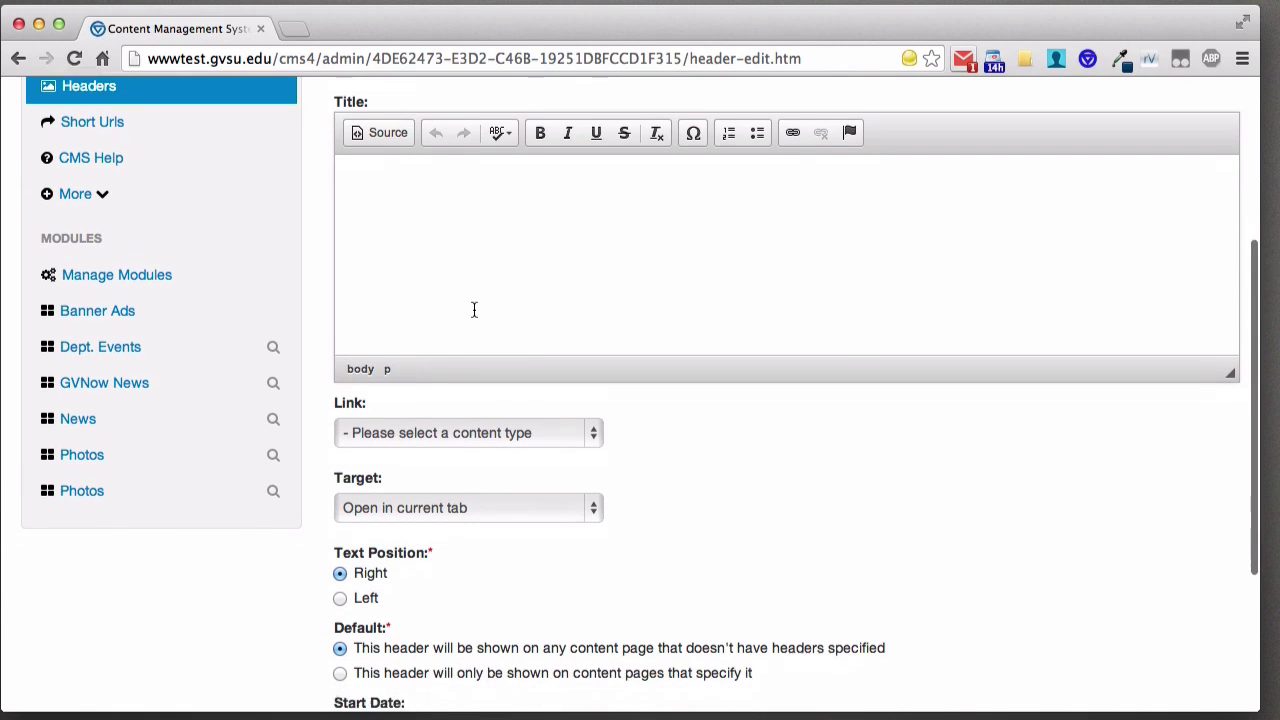
pyautogui.click(549, 428)
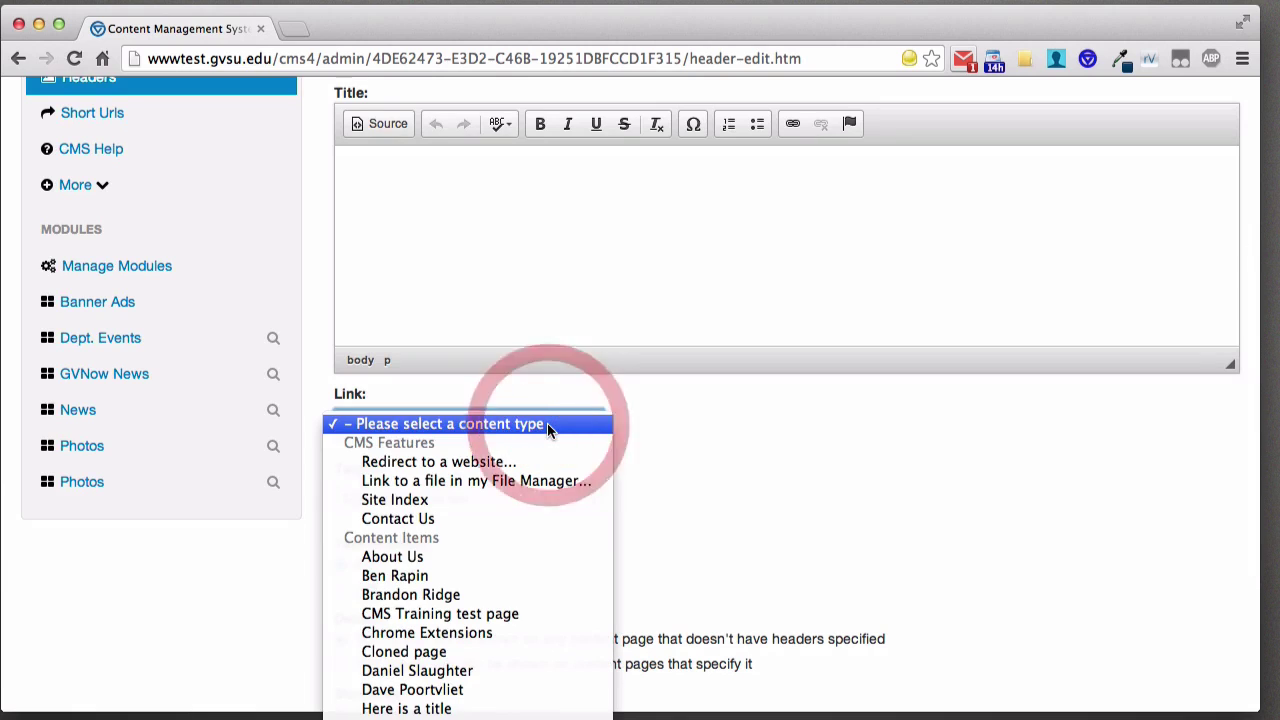
pyautogui.click(669, 432)
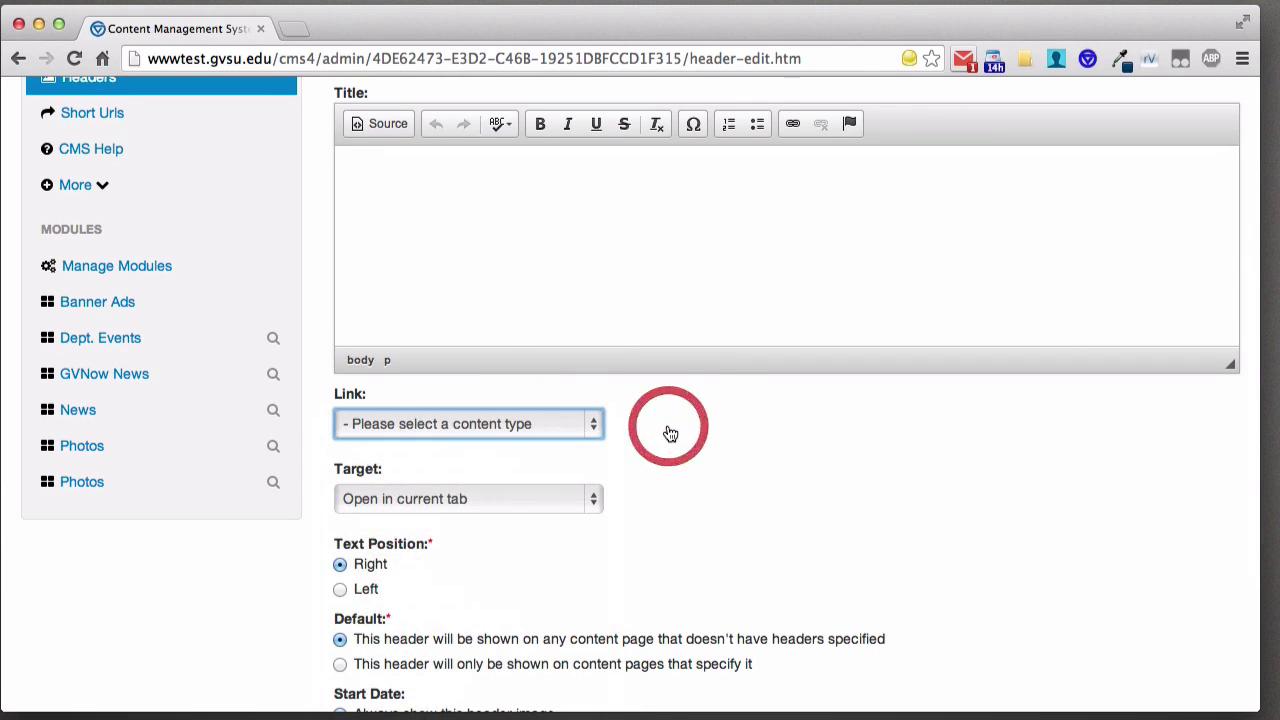
pyautogui.click(588, 502)
pyautogui.click(636, 492)
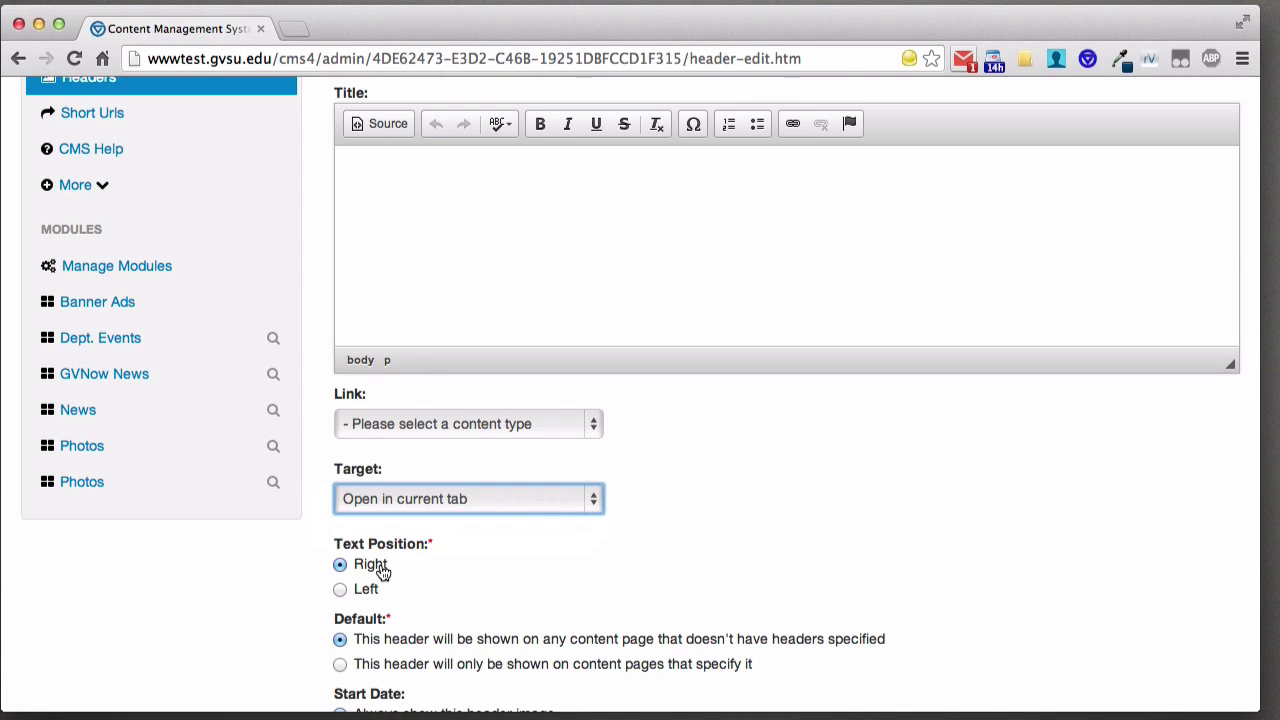
# - Set Text Position to Left and make the title 'This is a test' repeated three times
pyautogui.click(364, 590)
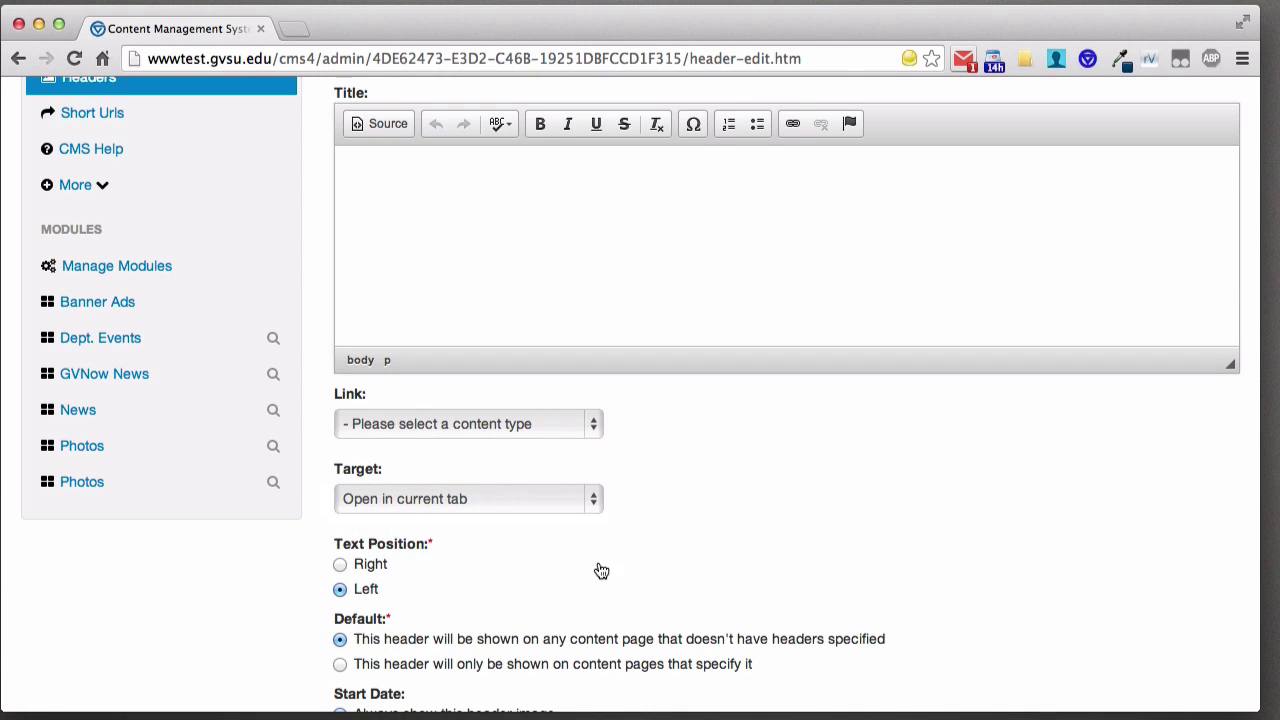
pyautogui.click(471, 230)
pyautogui.write('This is a tes')
pyautogui.press('super+a')
pyautogui.click(494, 183)
pyautogui.press('super+v')
pyautogui.press('super+v')
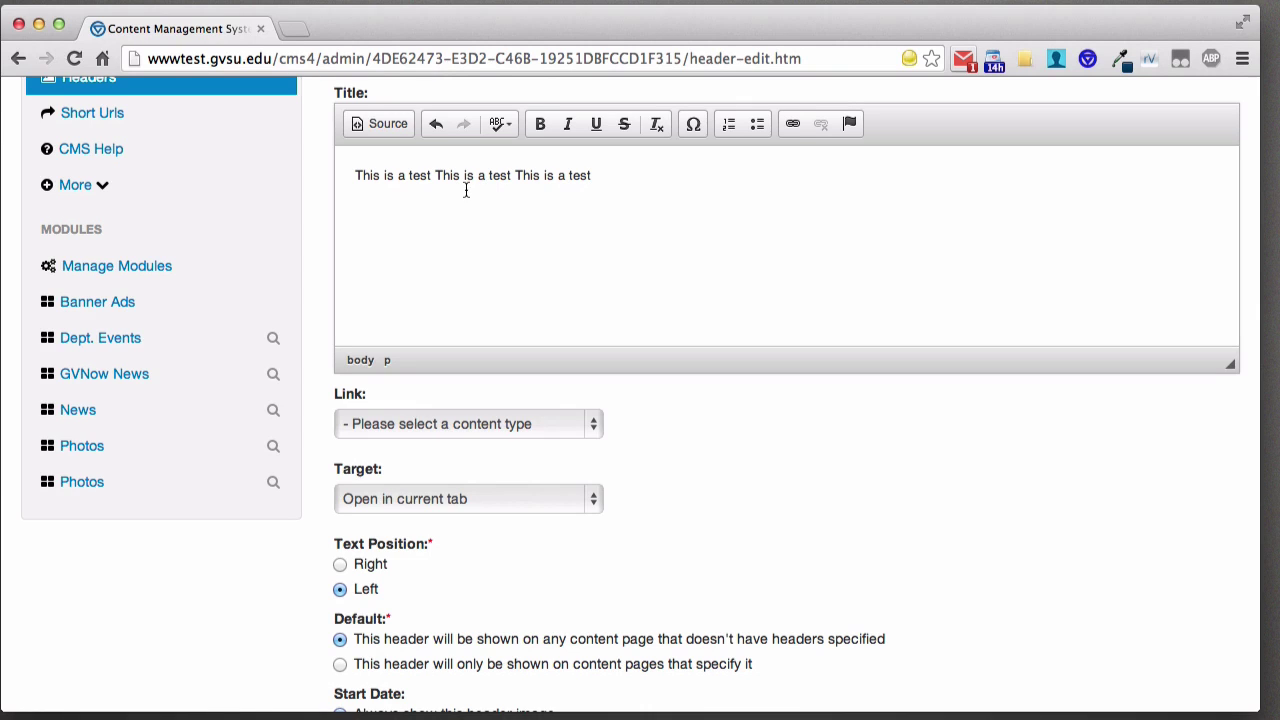
pyautogui.click(529, 176)
pyautogui.doubleClick(529, 176)
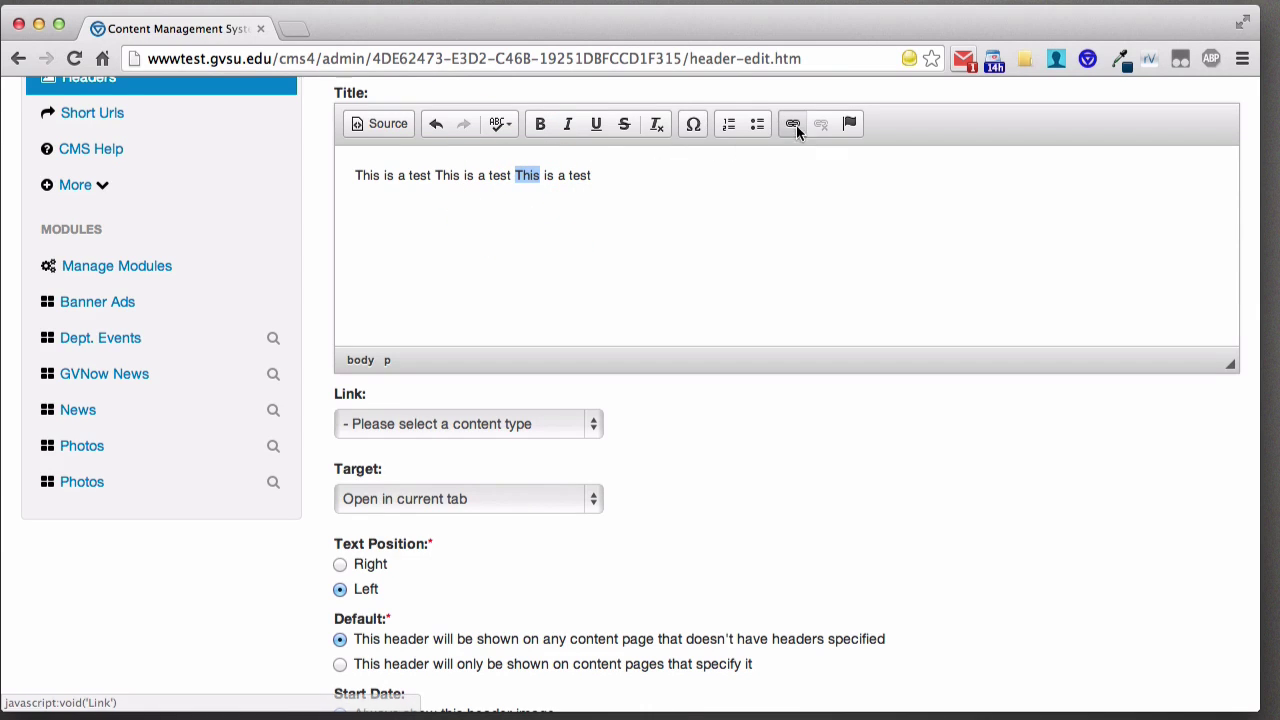
pyautogui.click(793, 124)
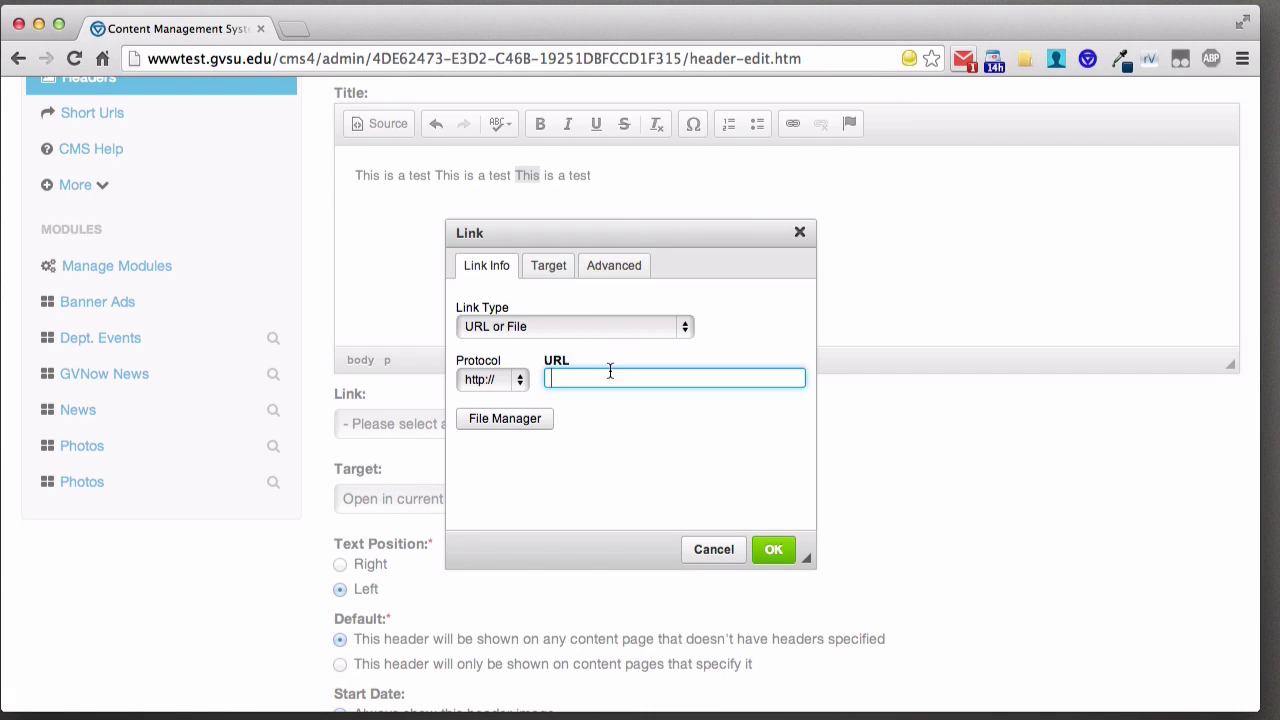
pyautogui.write('www.google.com')
pyautogui.click(775, 548)
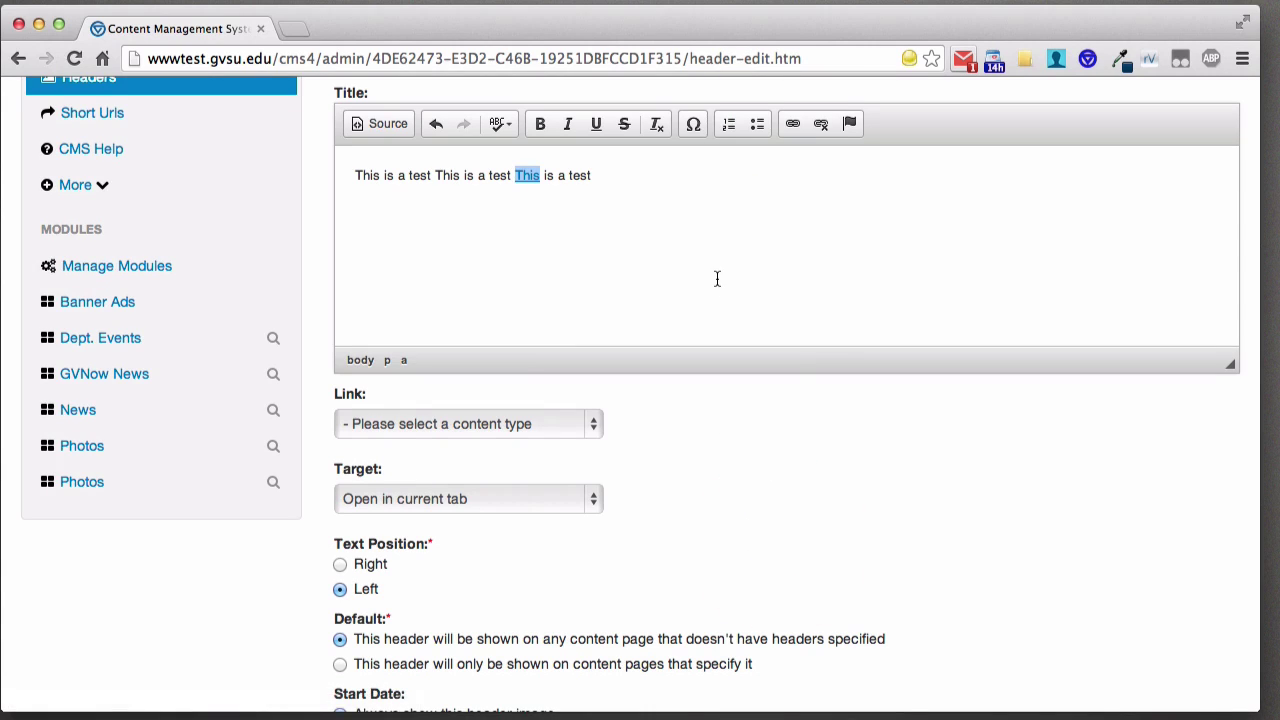
pyautogui.click(645, 188)
pyautogui.scroll(-3, 565, 356)
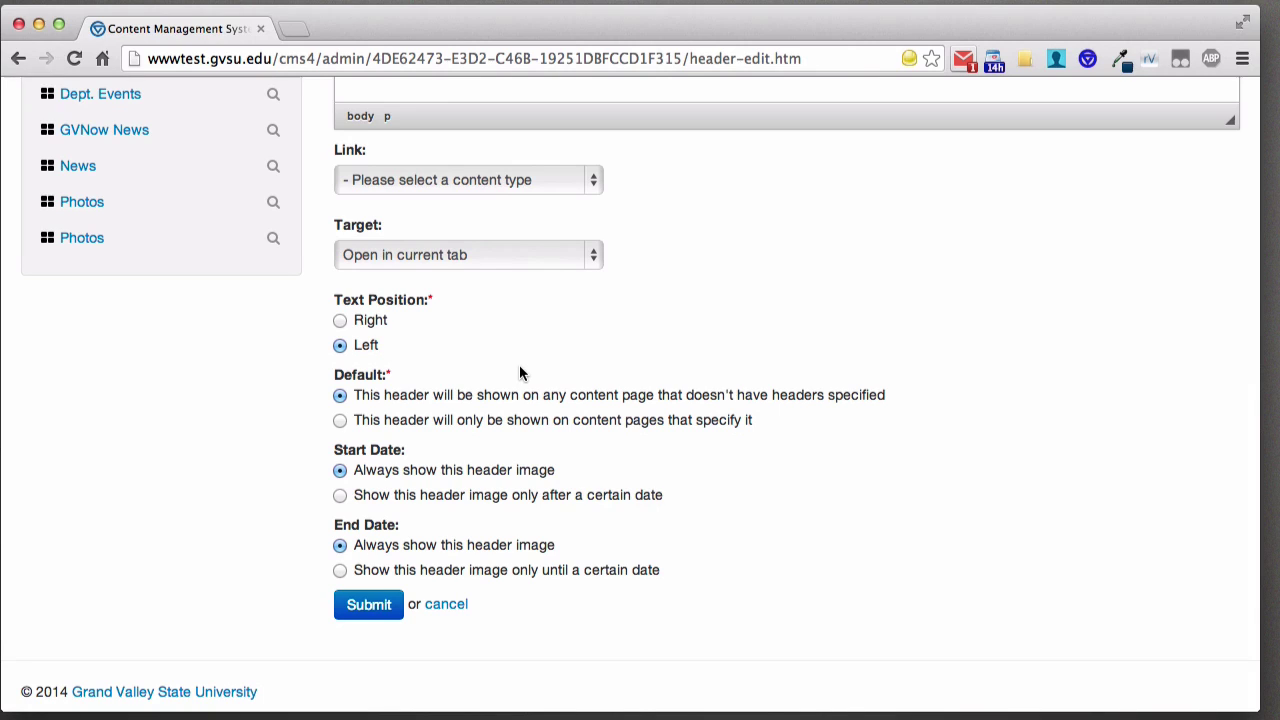
# - Set Default to pages that specify the header, with certain-date Start and End options
pyautogui.click(490, 421)
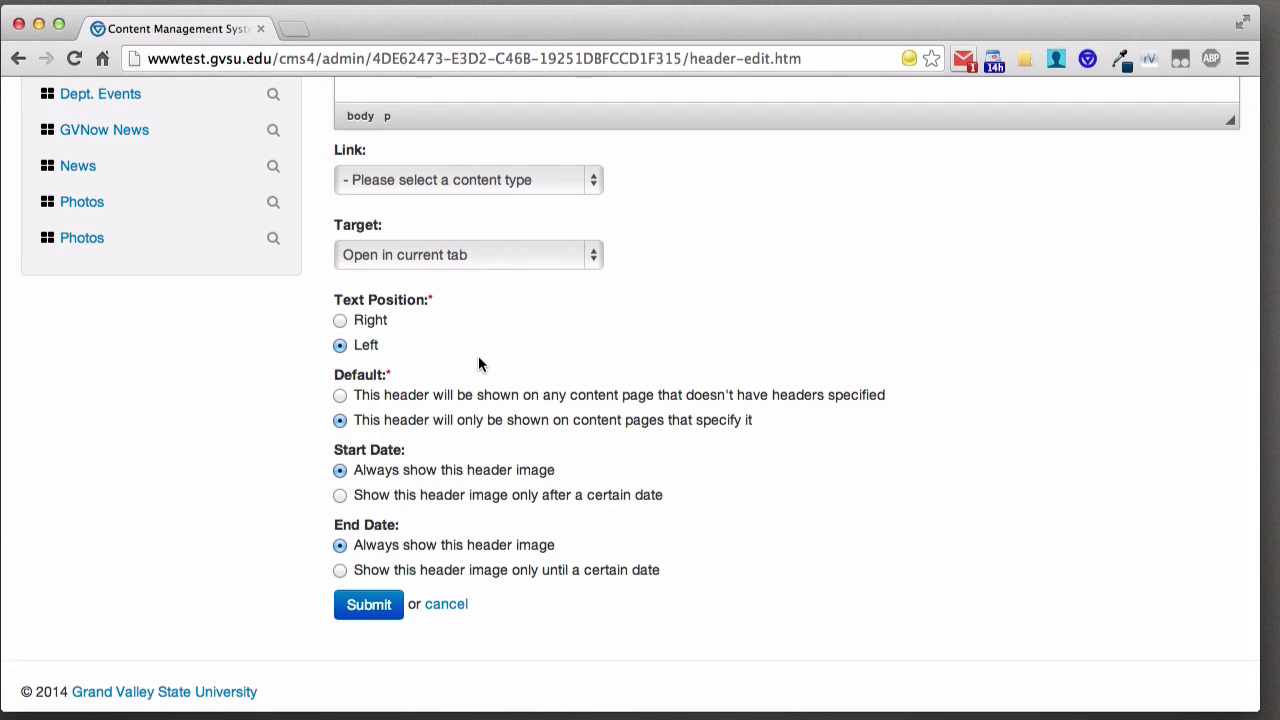
pyautogui.click(476, 500)
pyautogui.scroll(-1, 488, 500)
pyautogui.click(423, 572)
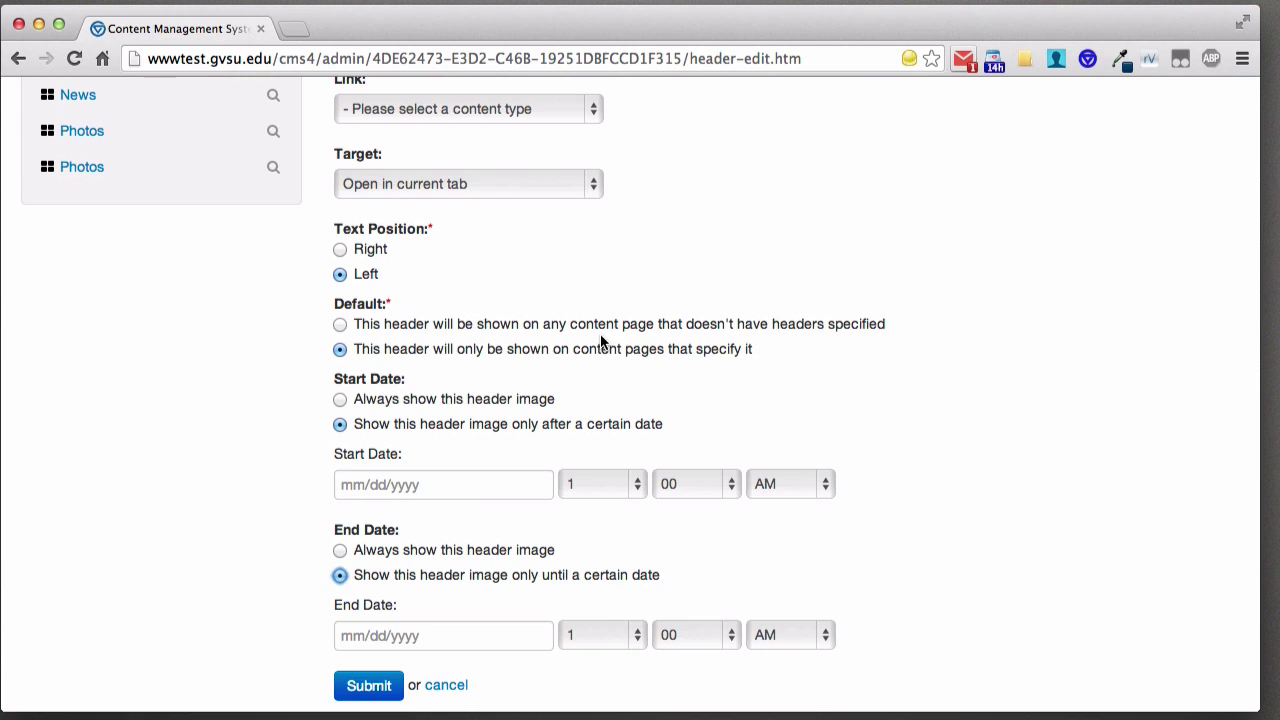
# - Submit the header, dismiss the start-date alert, set both dates to 'Always show', and resubmit
pyautogui.scroll(-2, 600, 342)
pyautogui.click(366, 626)
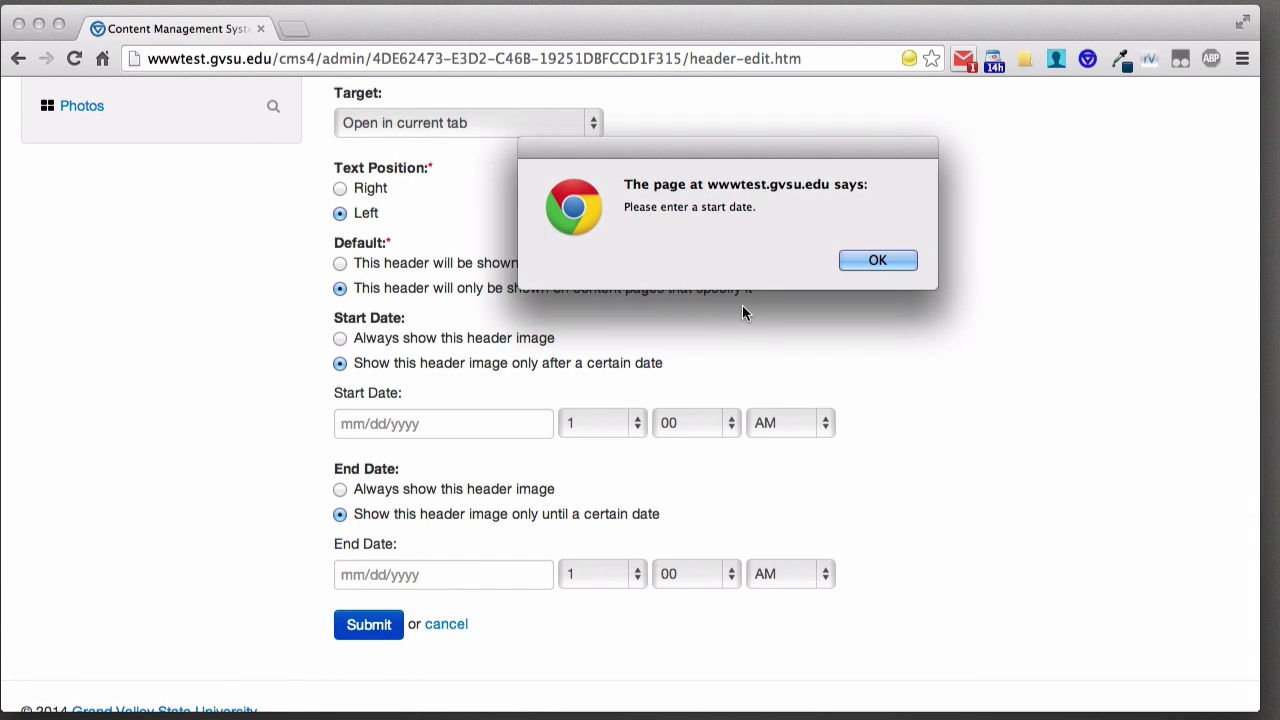
pyautogui.click(878, 260)
pyautogui.click(366, 338)
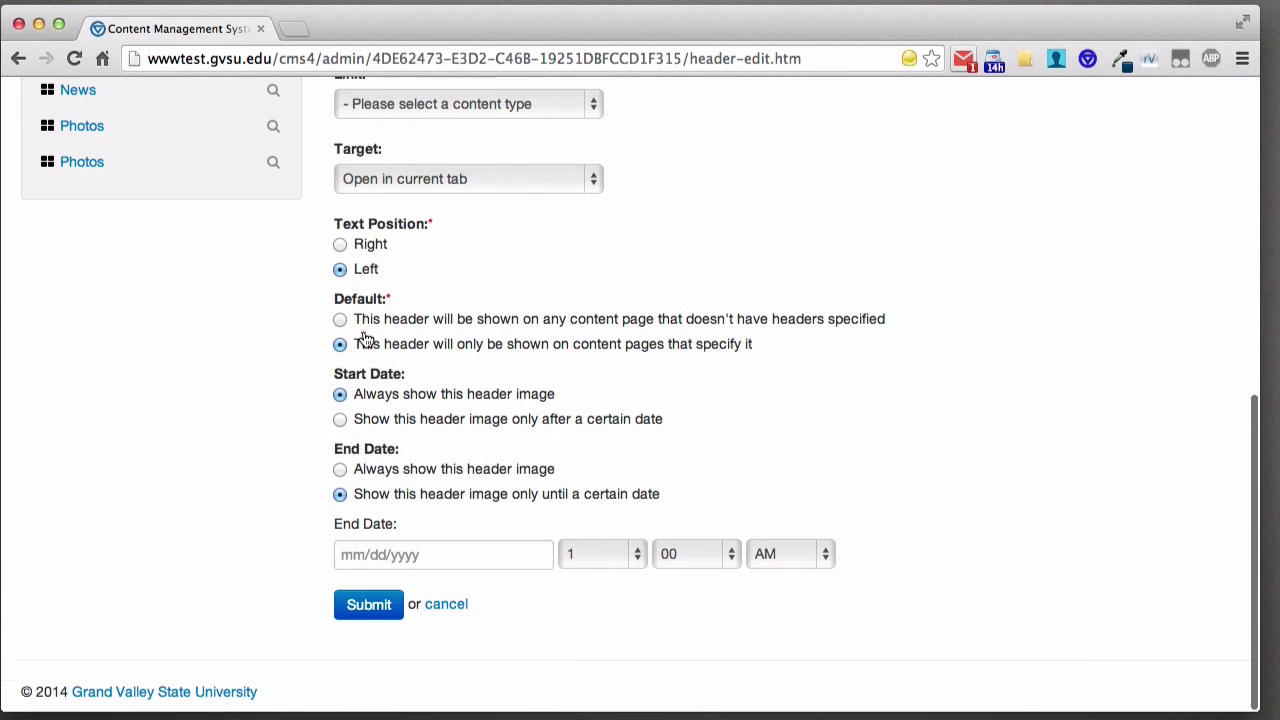
pyautogui.click(378, 472)
pyautogui.click(383, 610)
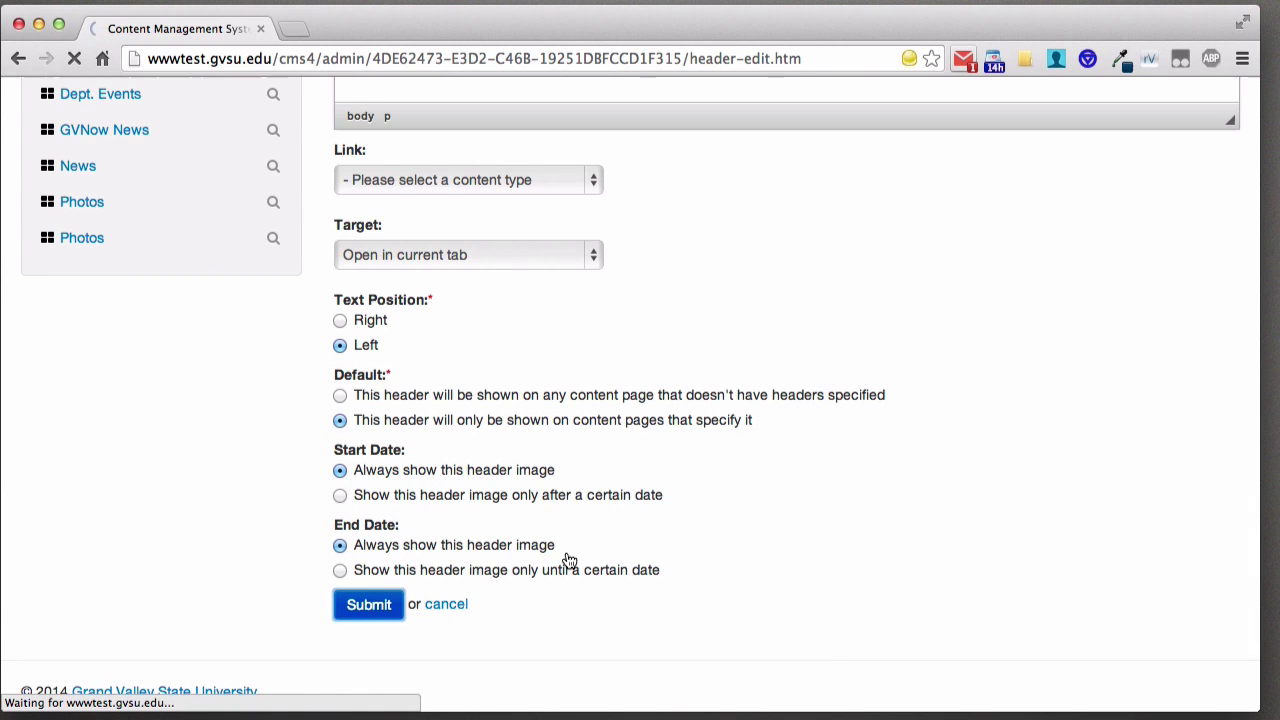
pyautogui.scroll(-5, 645, 470)
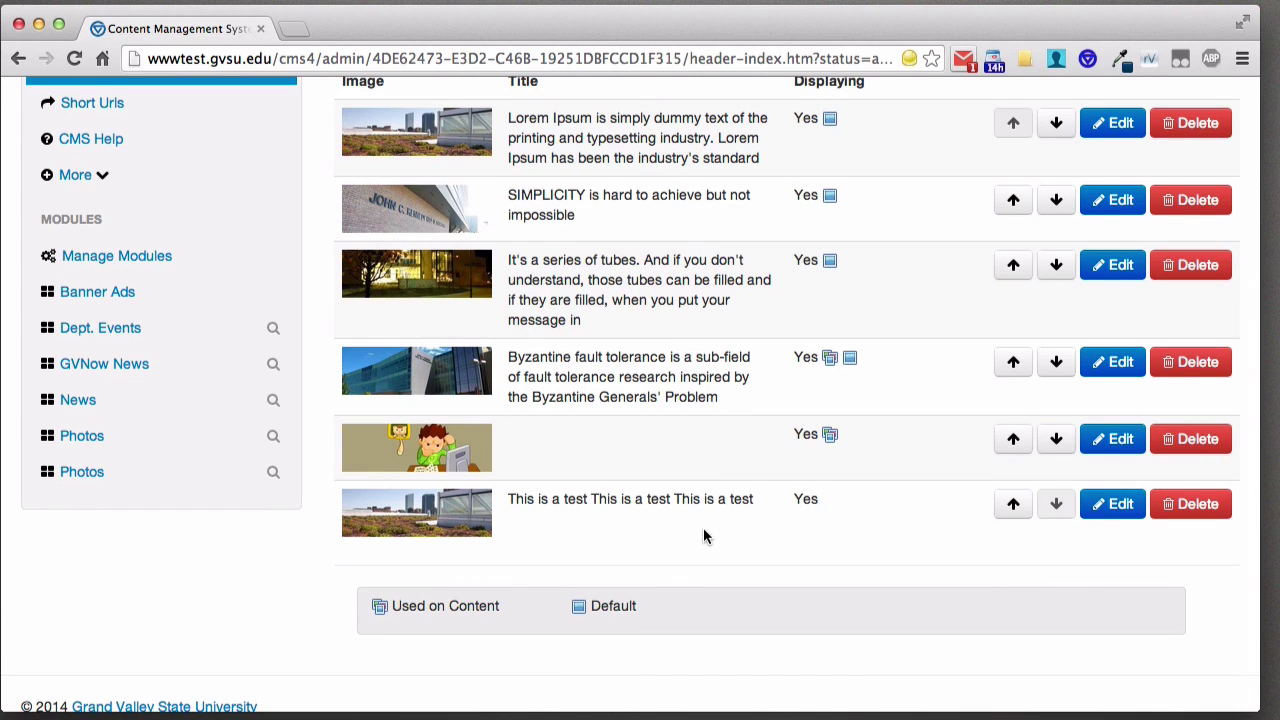
pyautogui.scroll(3, 670, 498)
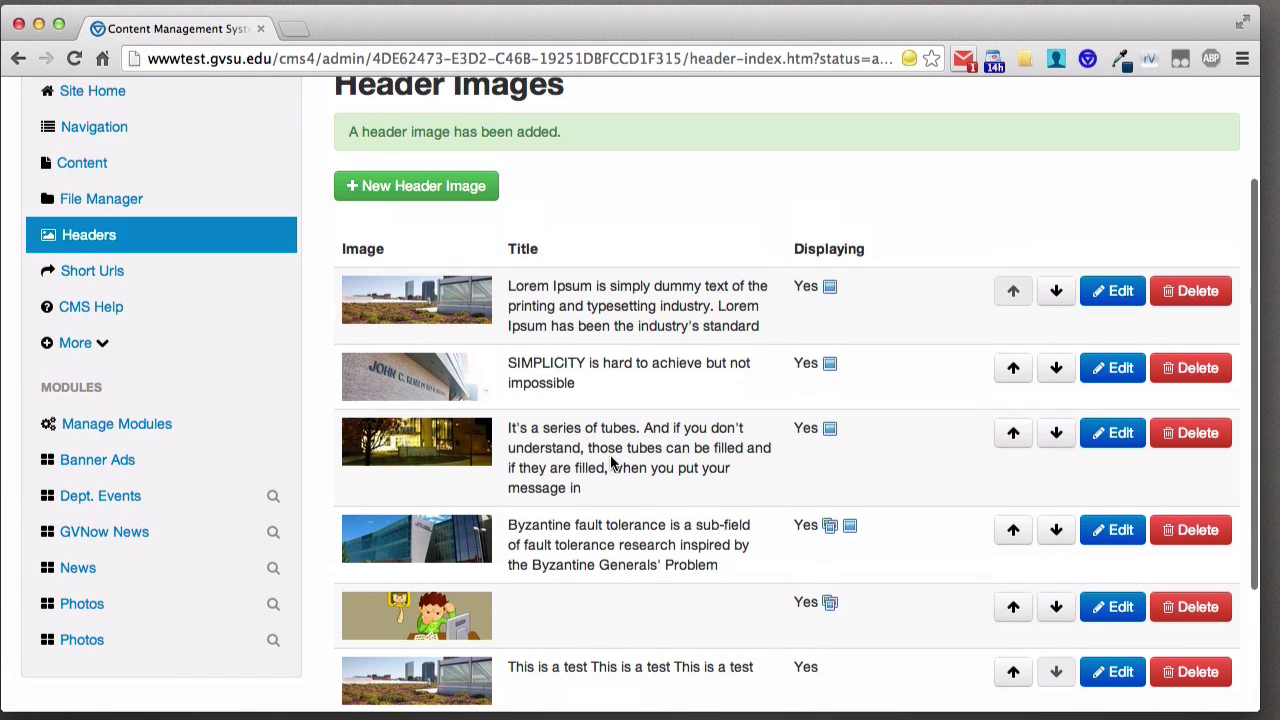
# - Glance at Short Urls, then scroll through the Content list to pages like 'Table Test'
pyautogui.click(157, 283)
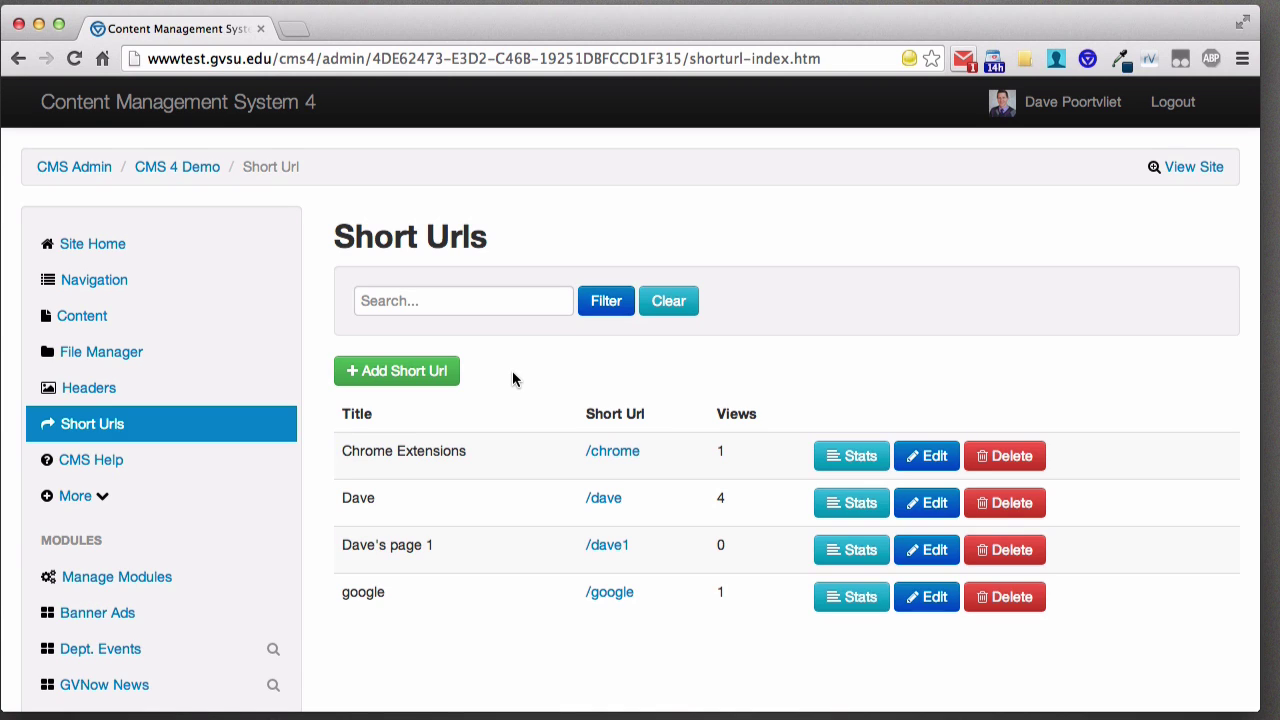
pyautogui.click(106, 316)
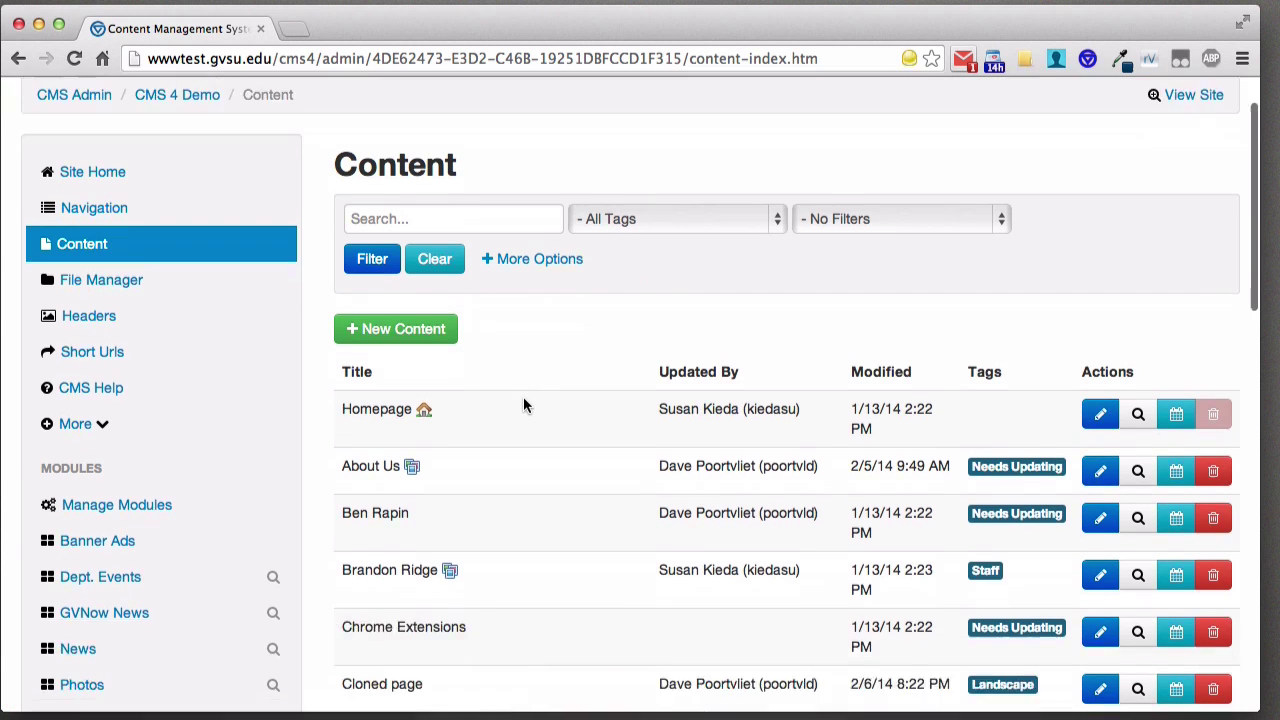
pyautogui.scroll(-3, 523, 404)
pyautogui.scroll(-10, 523, 400)
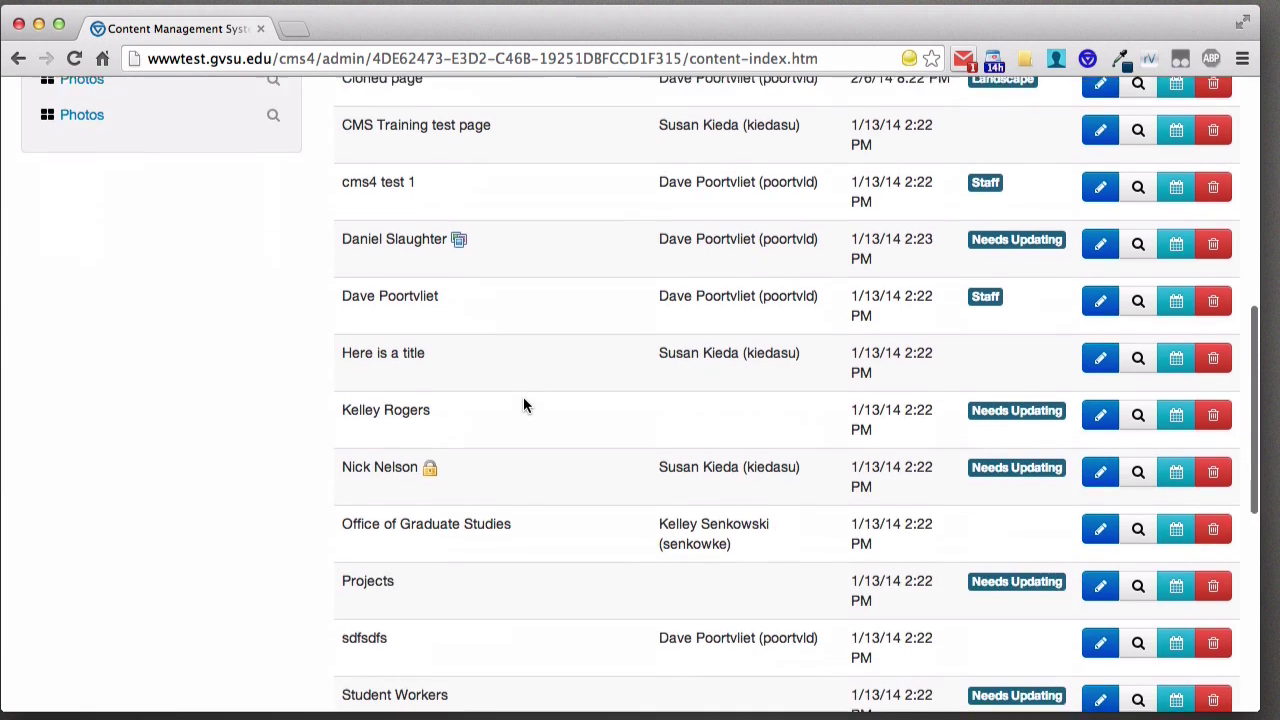
pyautogui.scroll(-5, 523, 396)
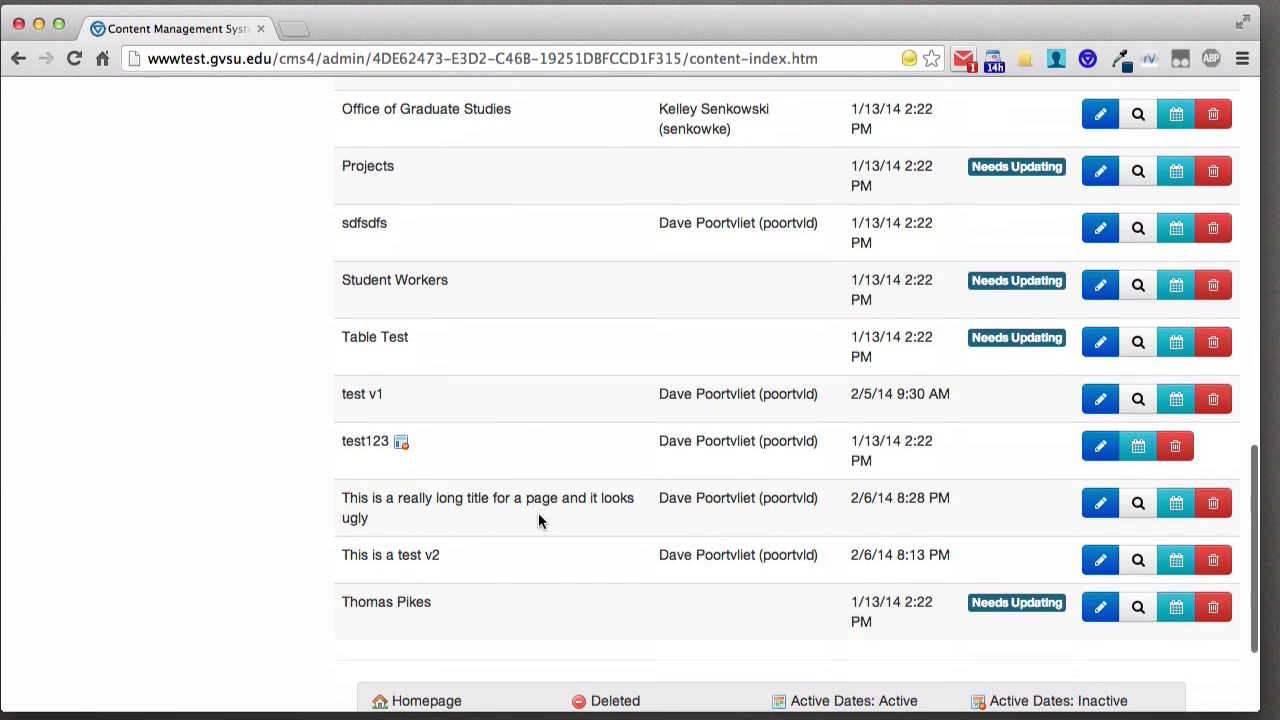
# - Preview the long-titled page this-is-a-really-long-title-for-a-27.htm in a new tab, then return to the CMS
pyautogui.click(1138, 503)
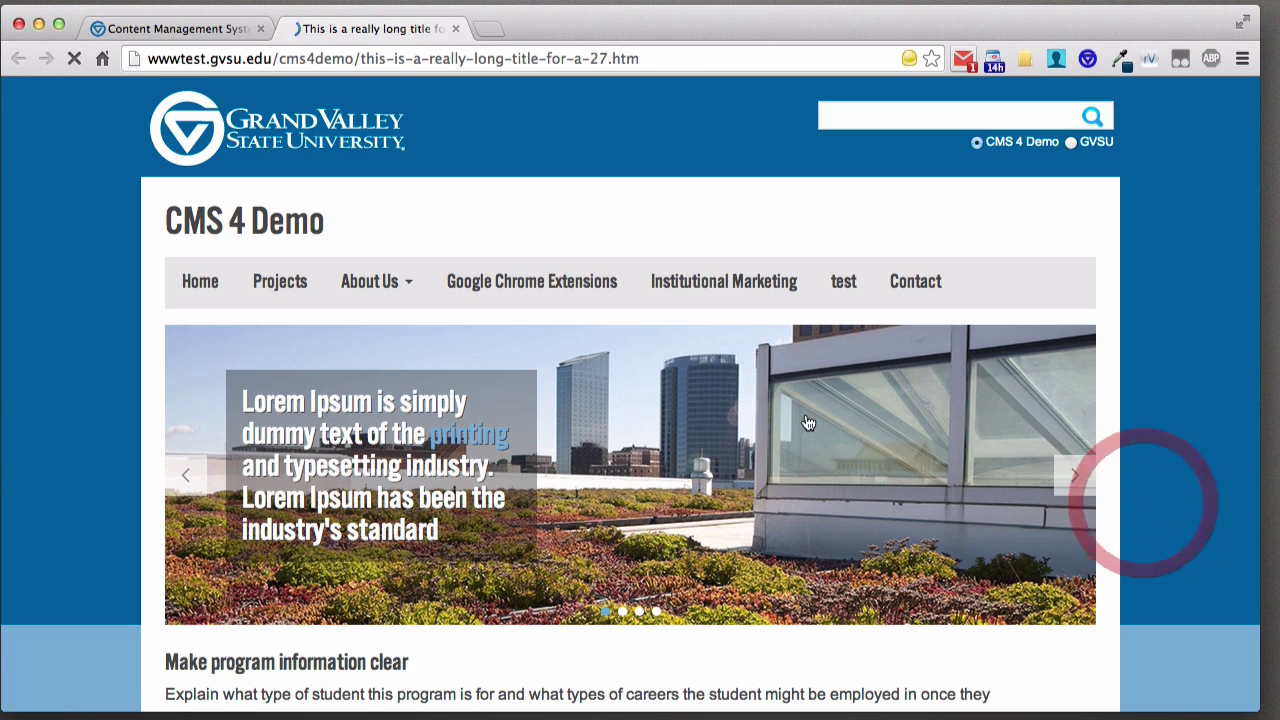
pyautogui.click(260, 58)
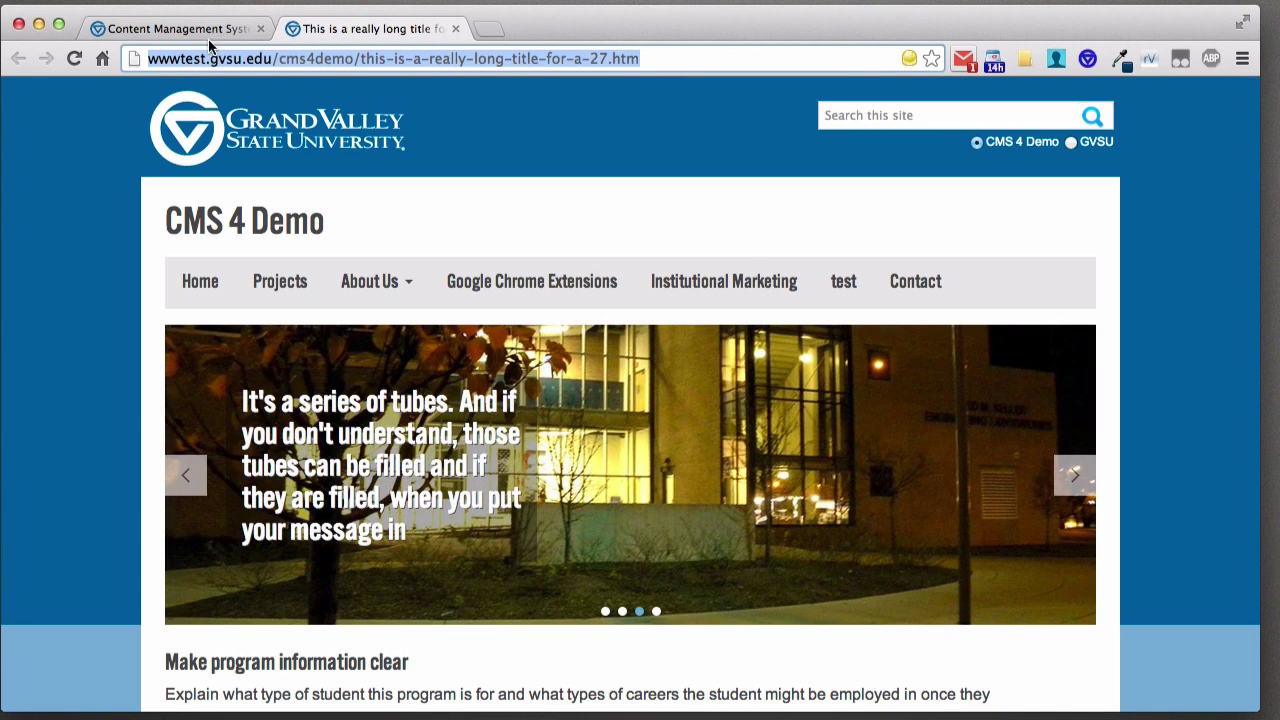
pyautogui.click(198, 32)
pyautogui.scroll(10, 295, 275)
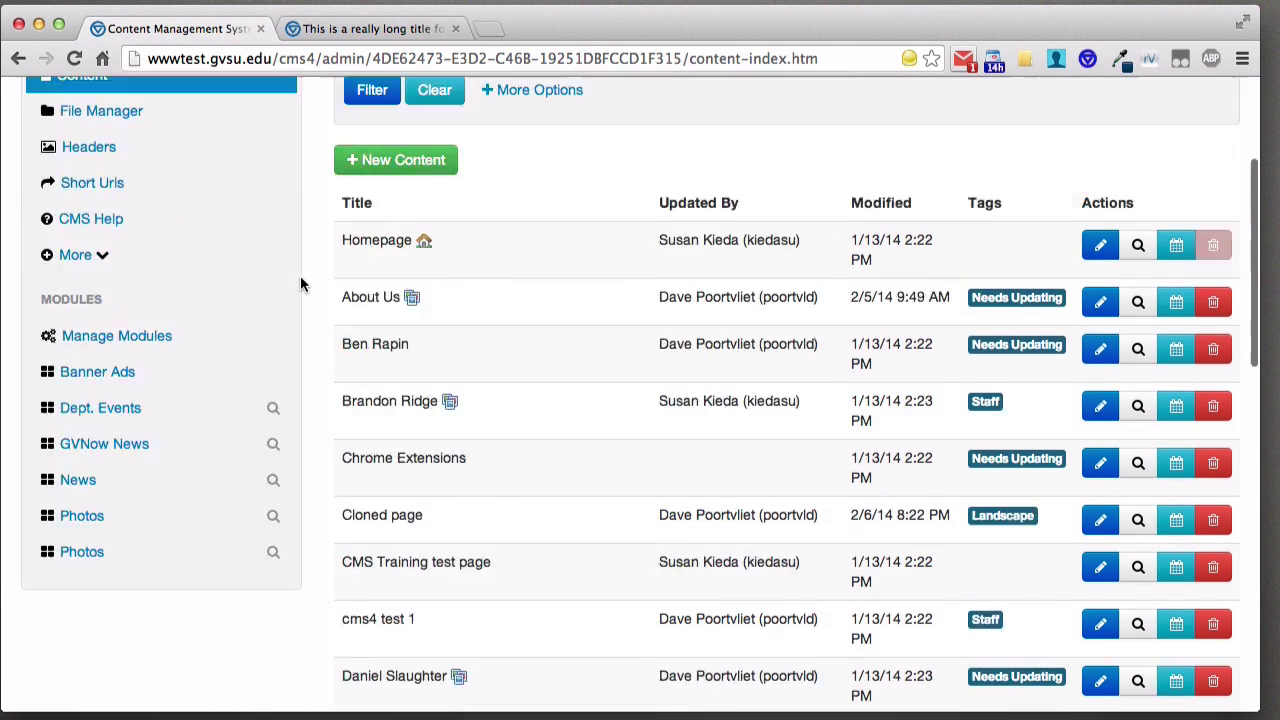
pyautogui.scroll(3, 300, 283)
# - Start a new short URL titled 'CMS demo test' pointing to the long-titled page
pyautogui.click(128, 423)
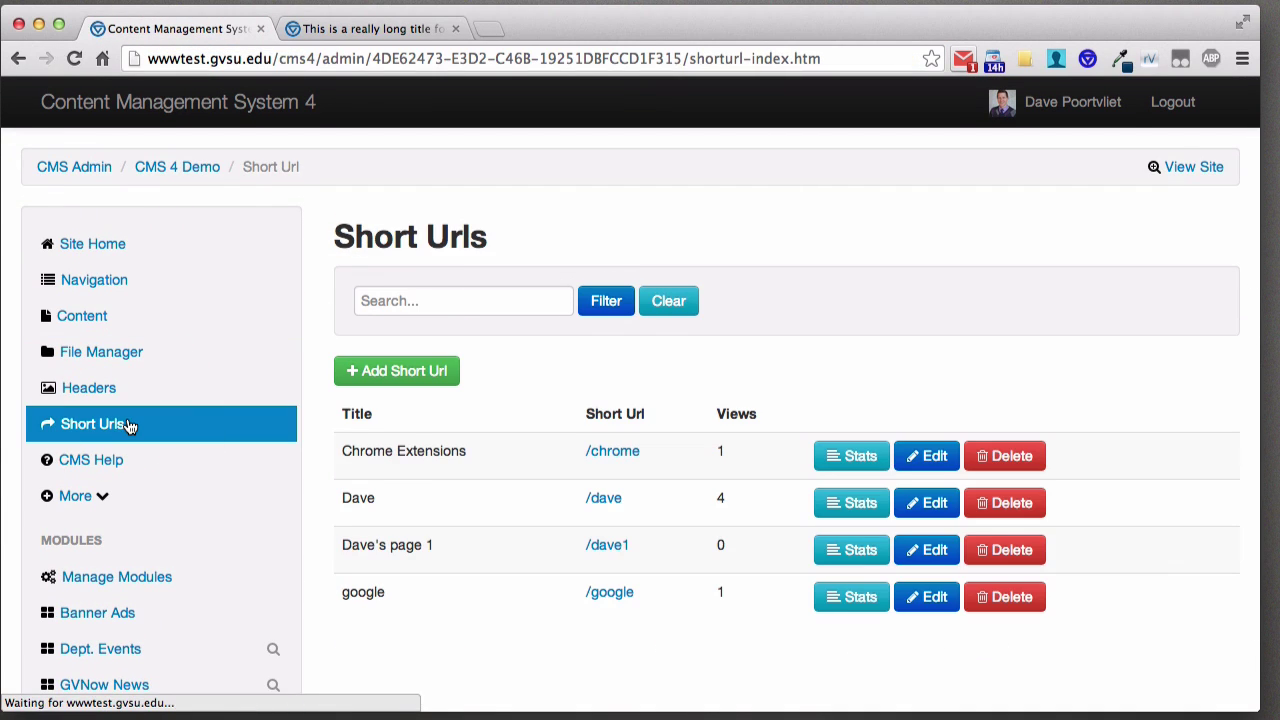
pyautogui.click(393, 372)
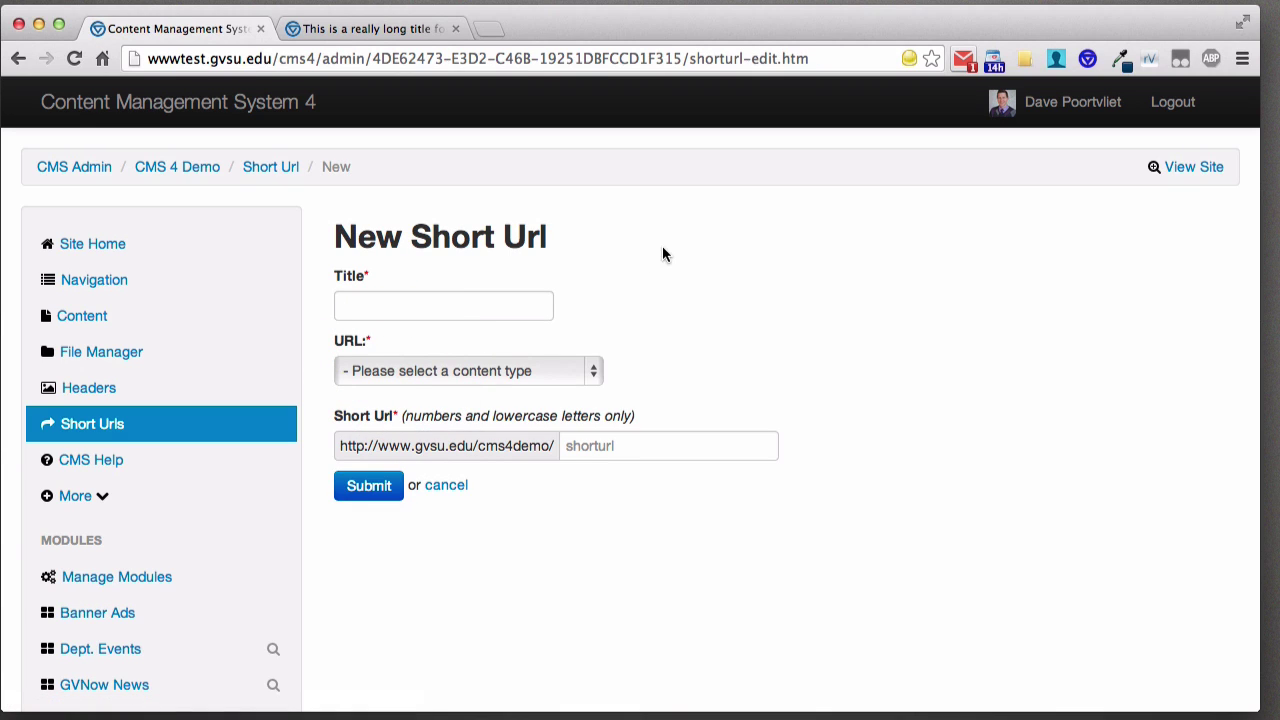
pyautogui.click(498, 308)
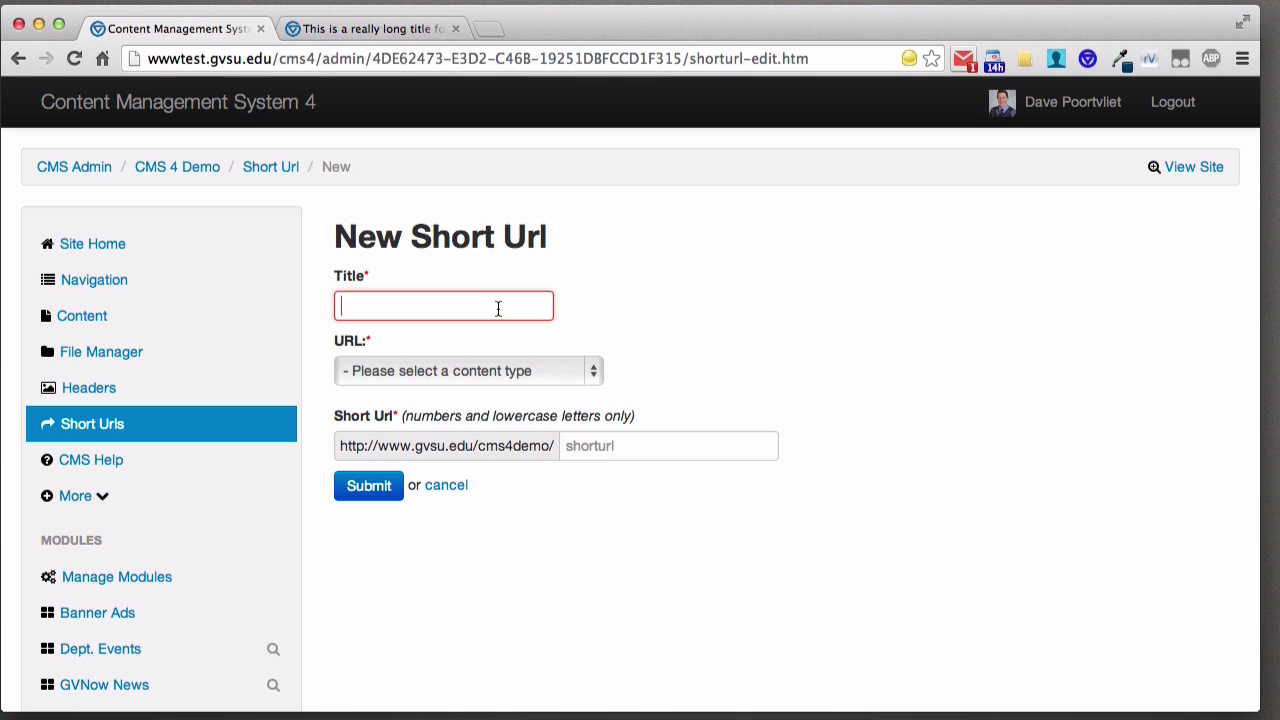
pyautogui.write('CMS d')
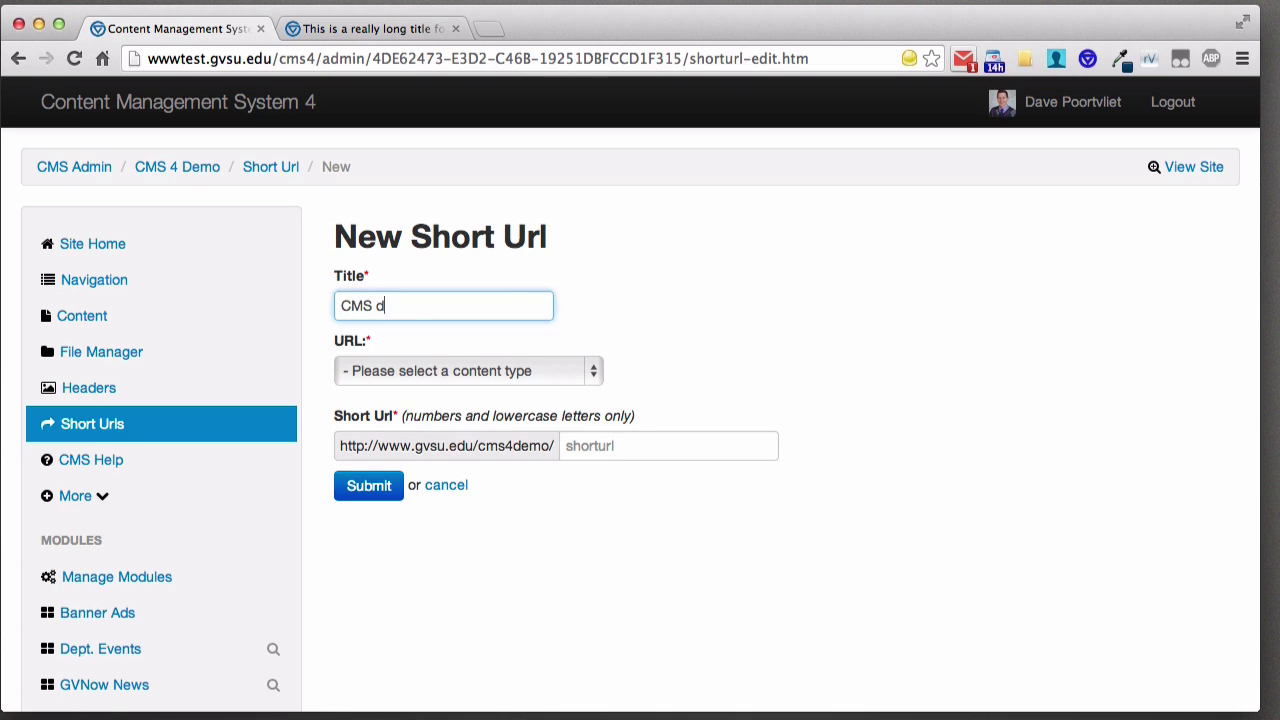
pyautogui.write('emo test')
pyautogui.click(591, 371)
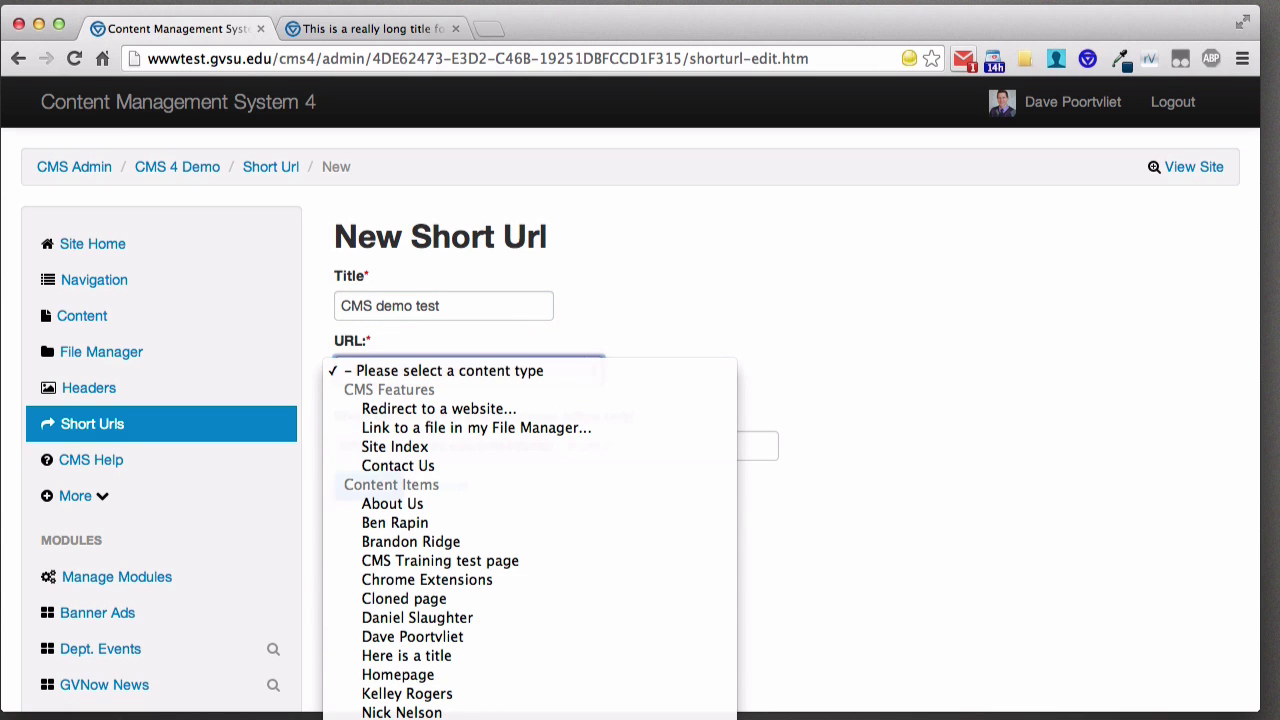
pyautogui.click(450, 718)
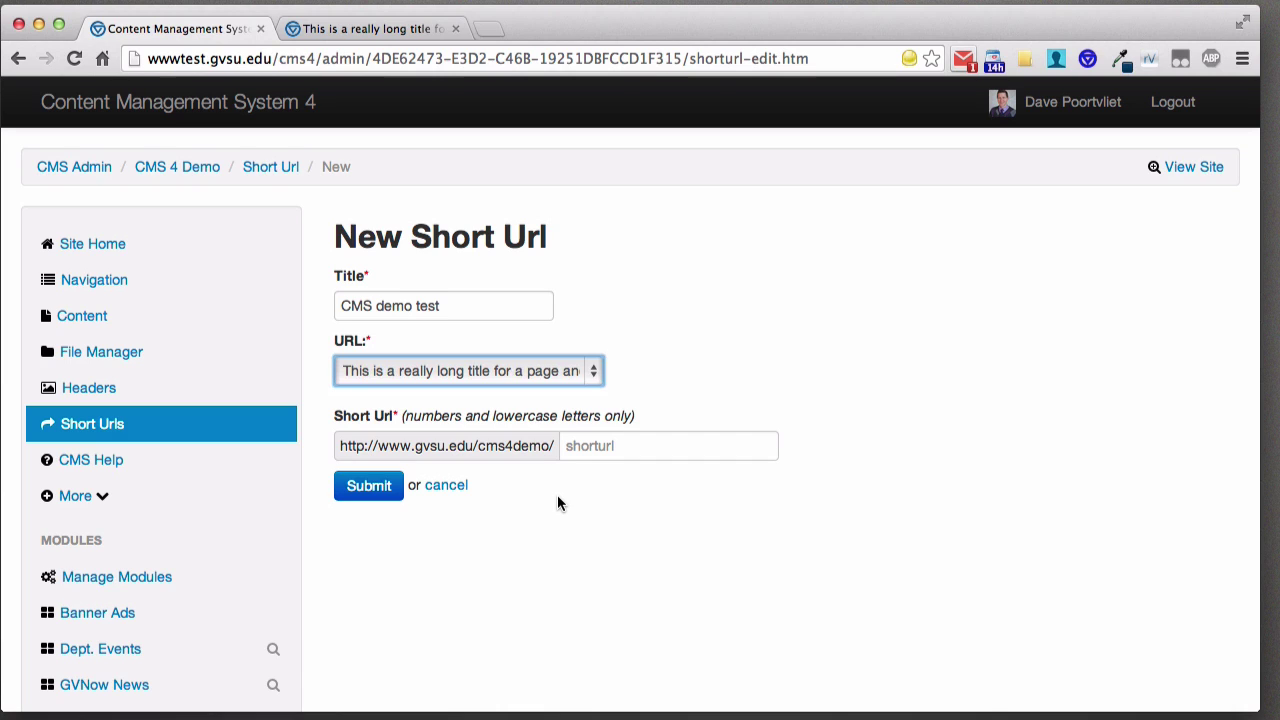
# - Set the short URL ending to 'test', submit it, and open the public demo site
pyautogui.click(603, 447)
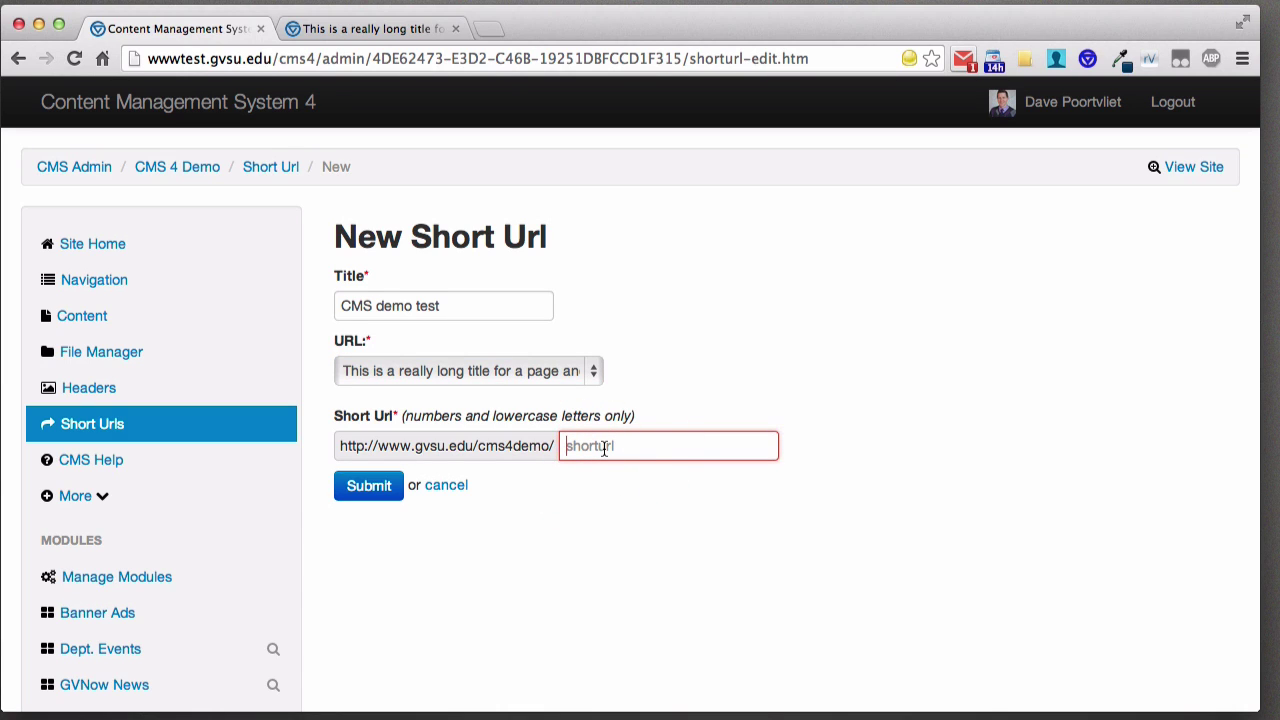
pyautogui.write('test')
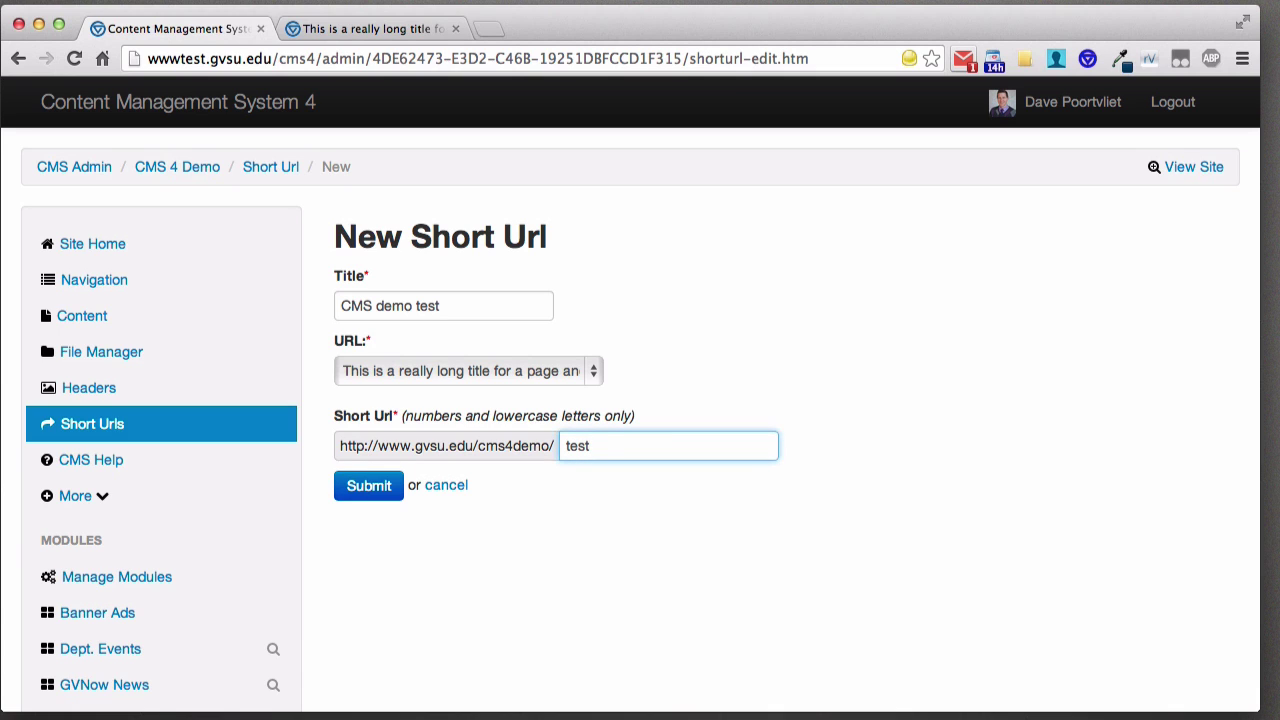
pyautogui.click(369, 488)
pyautogui.scroll(-3, 537, 480)
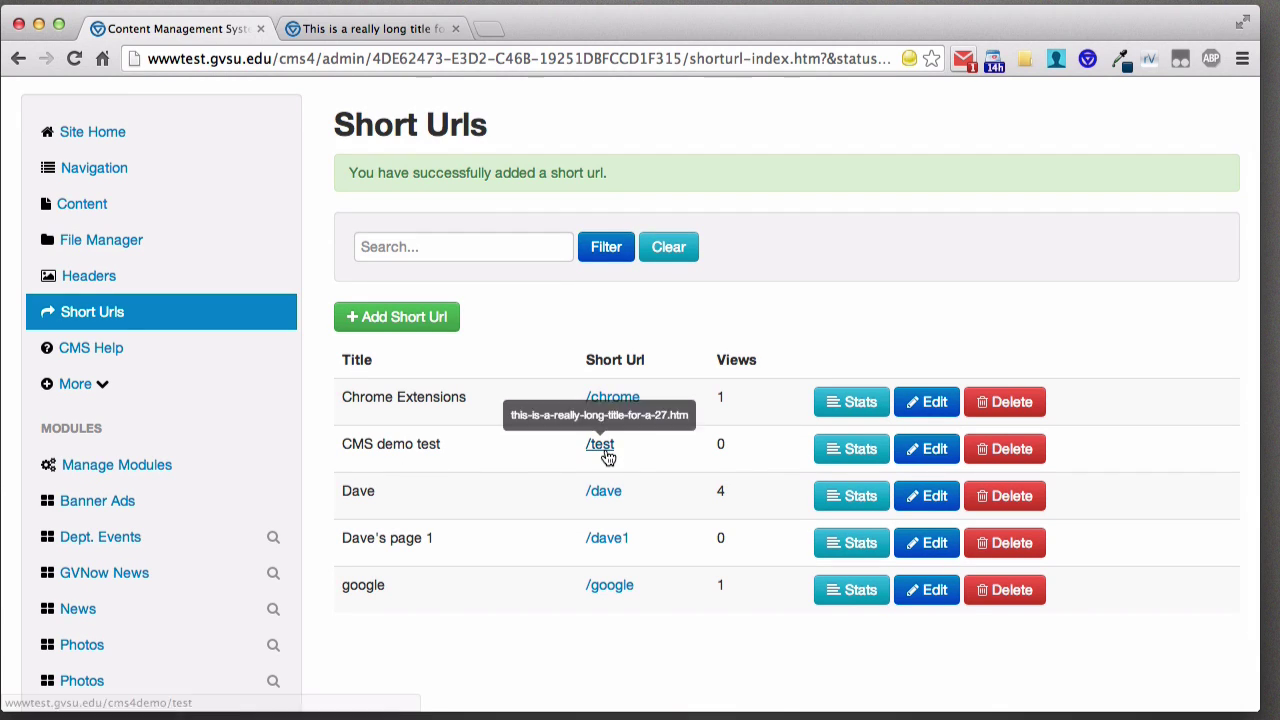
pyautogui.scroll(2, 1177, 245)
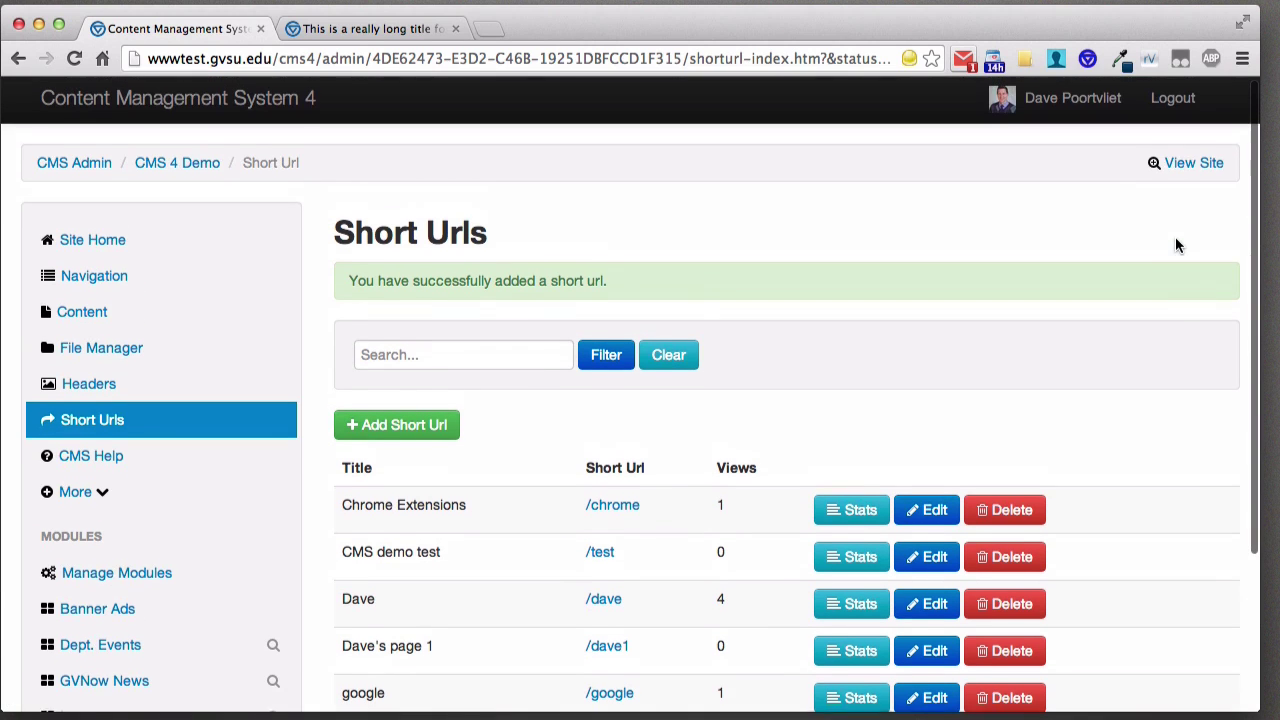
pyautogui.click(1190, 162)
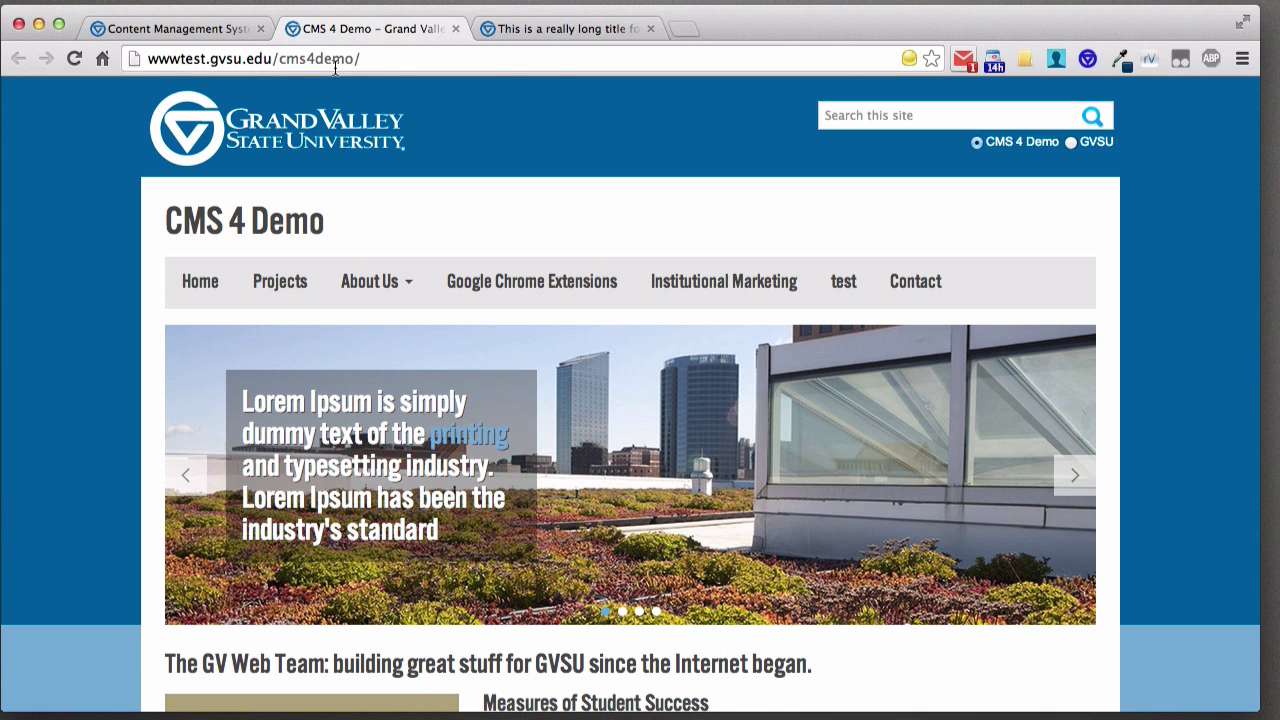
# - Visit cms4demo/test to confirm it opens the long-titled page, then return to Short Urls
pyautogui.click(436, 60)
pyautogui.write('test')
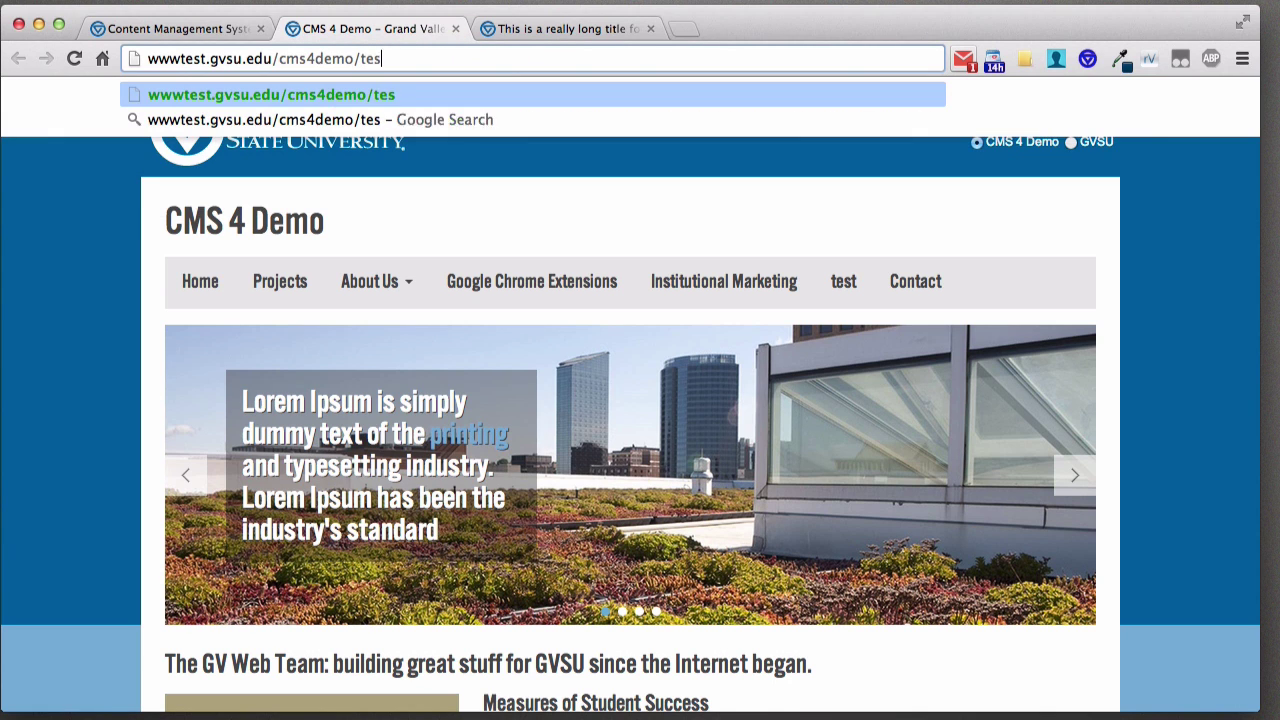
pyautogui.press('Return')
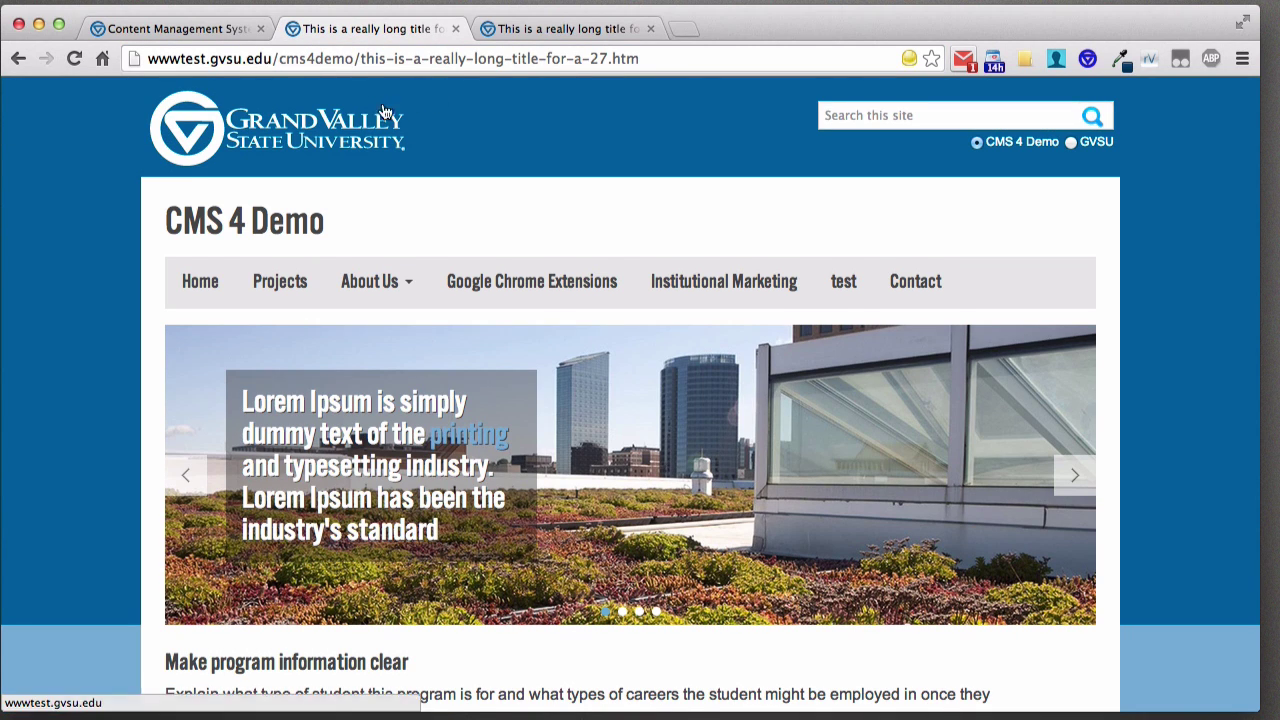
pyautogui.scroll(-3, 427, 119)
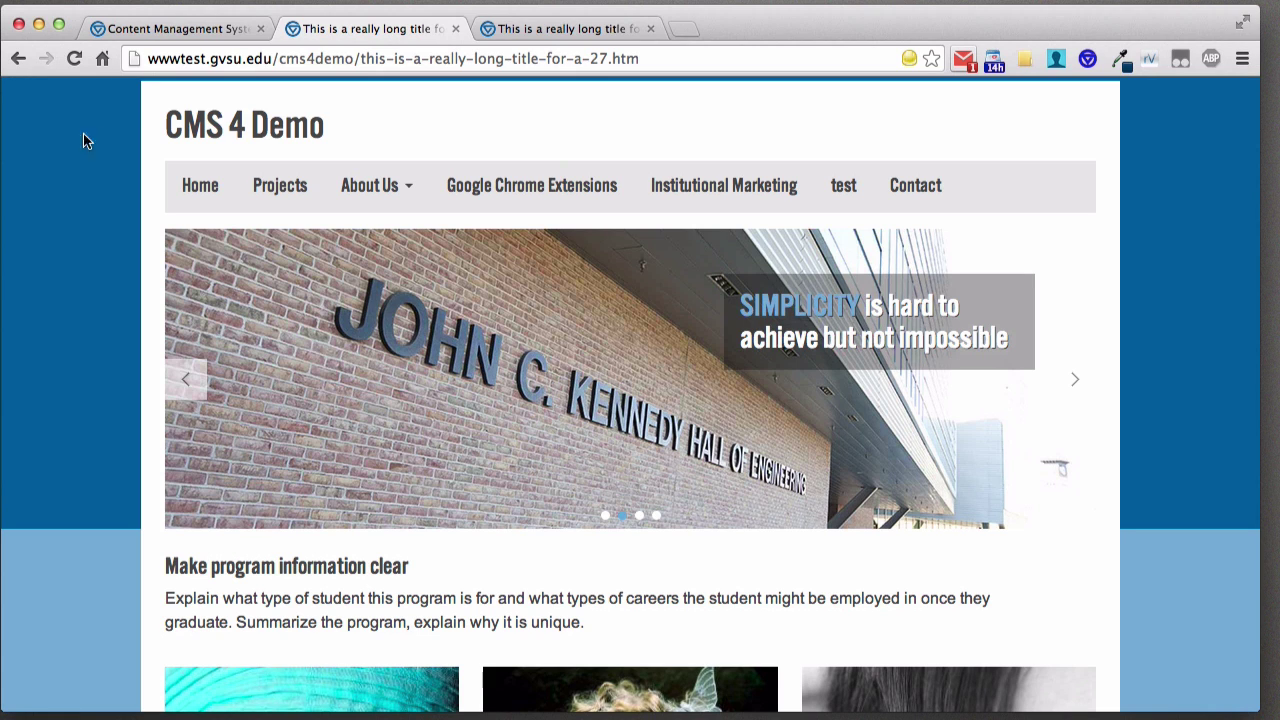
pyautogui.click(155, 36)
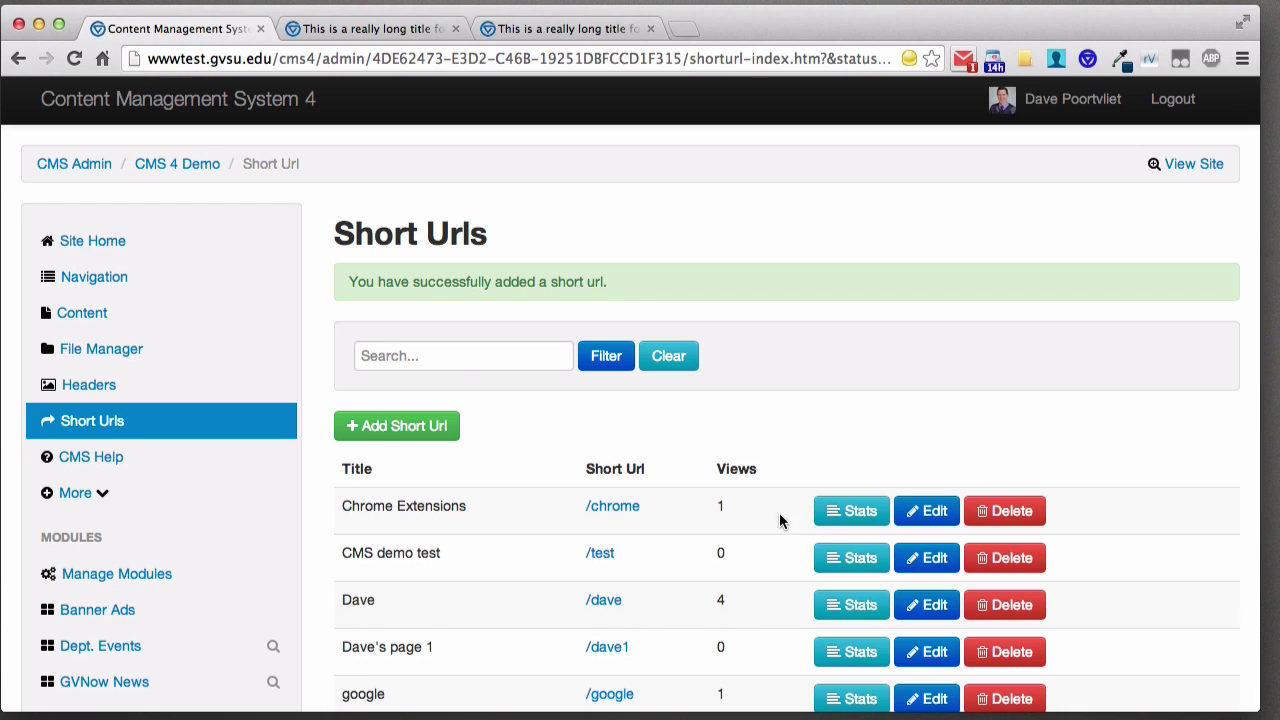
# - Open Stats for the 4-view short URL and highlight its unique and total click counts
pyautogui.scroll(-2, 779, 512)
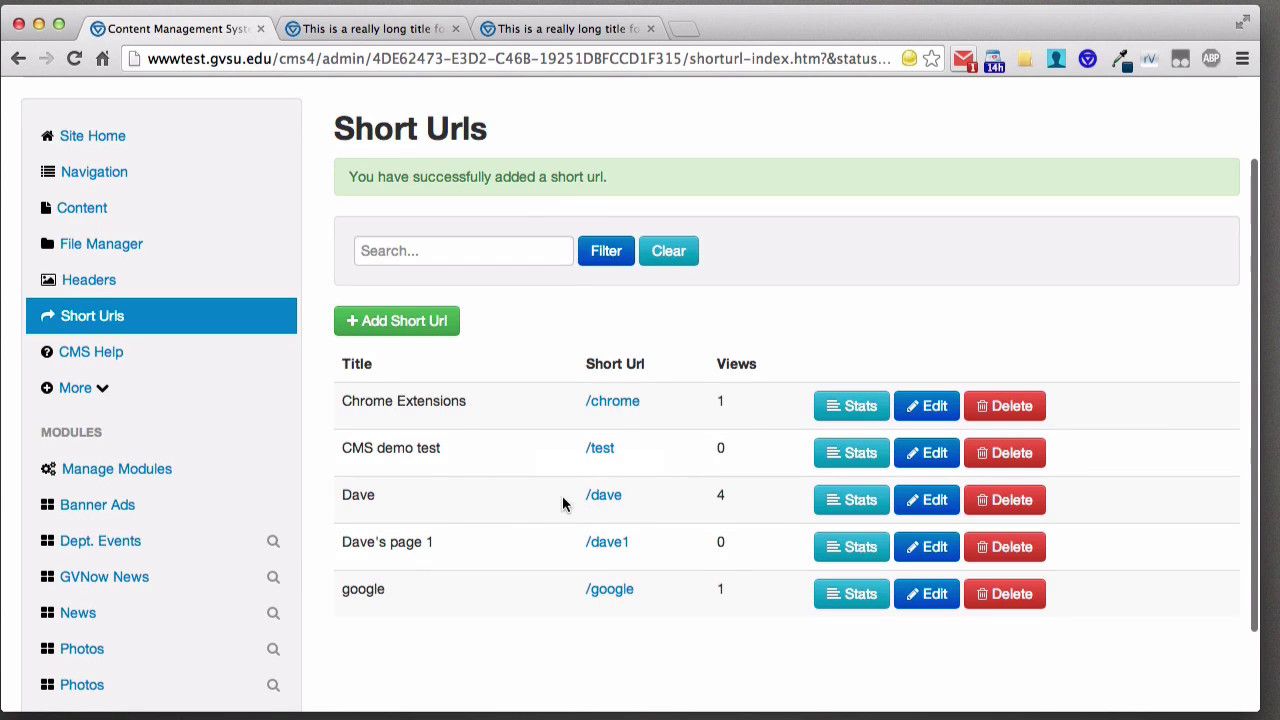
pyautogui.click(851, 504)
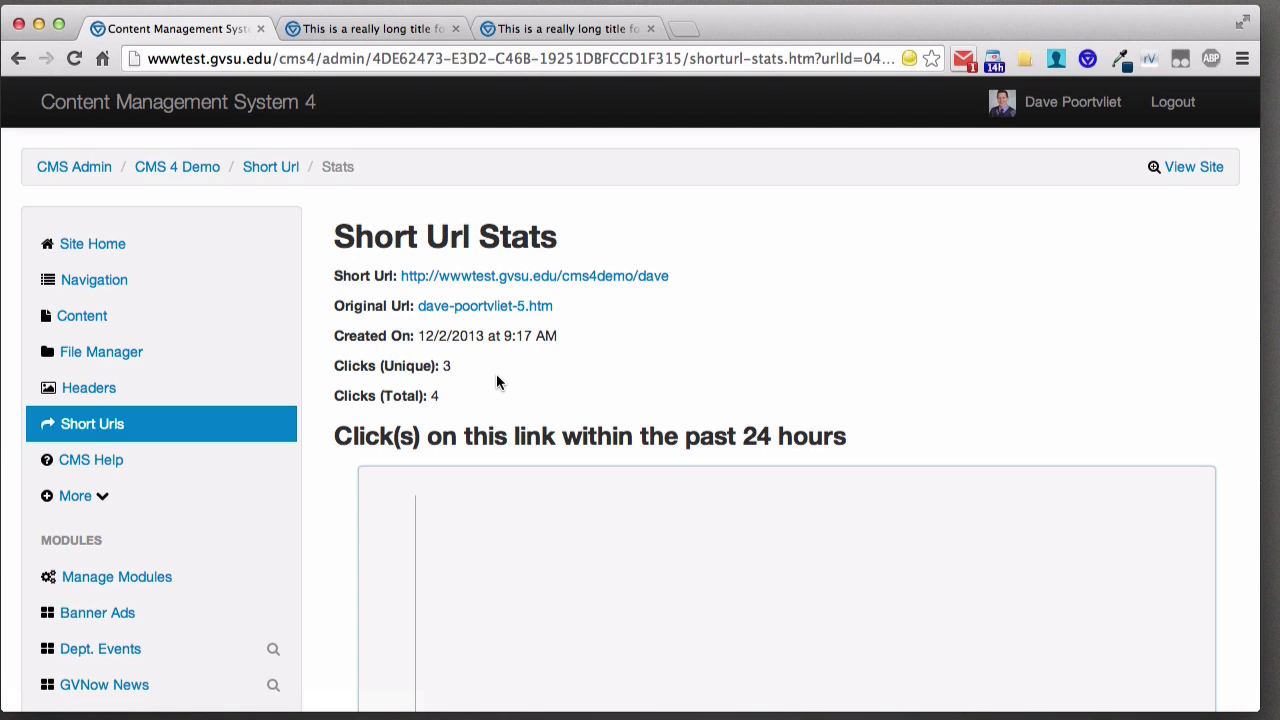
pyautogui.moveTo(482, 366); pyautogui.dragTo(351, 366)
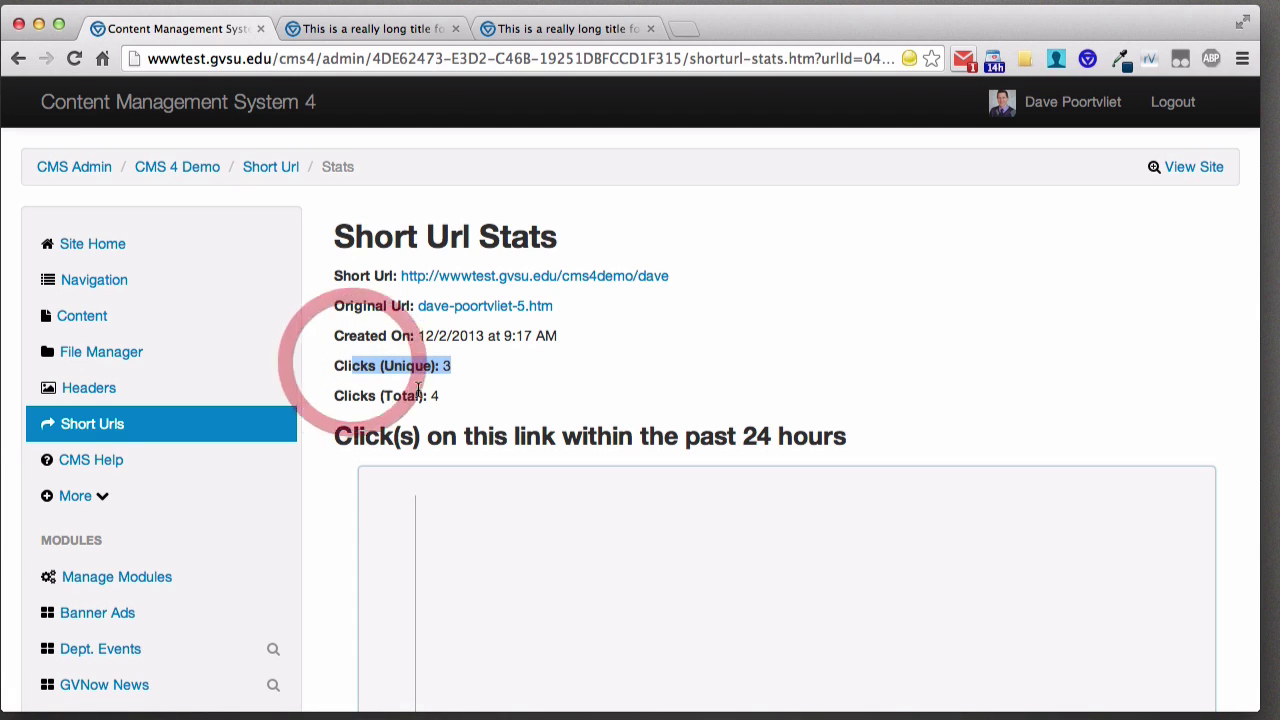
pyautogui.moveTo(435, 397); pyautogui.dragTo(334, 396)
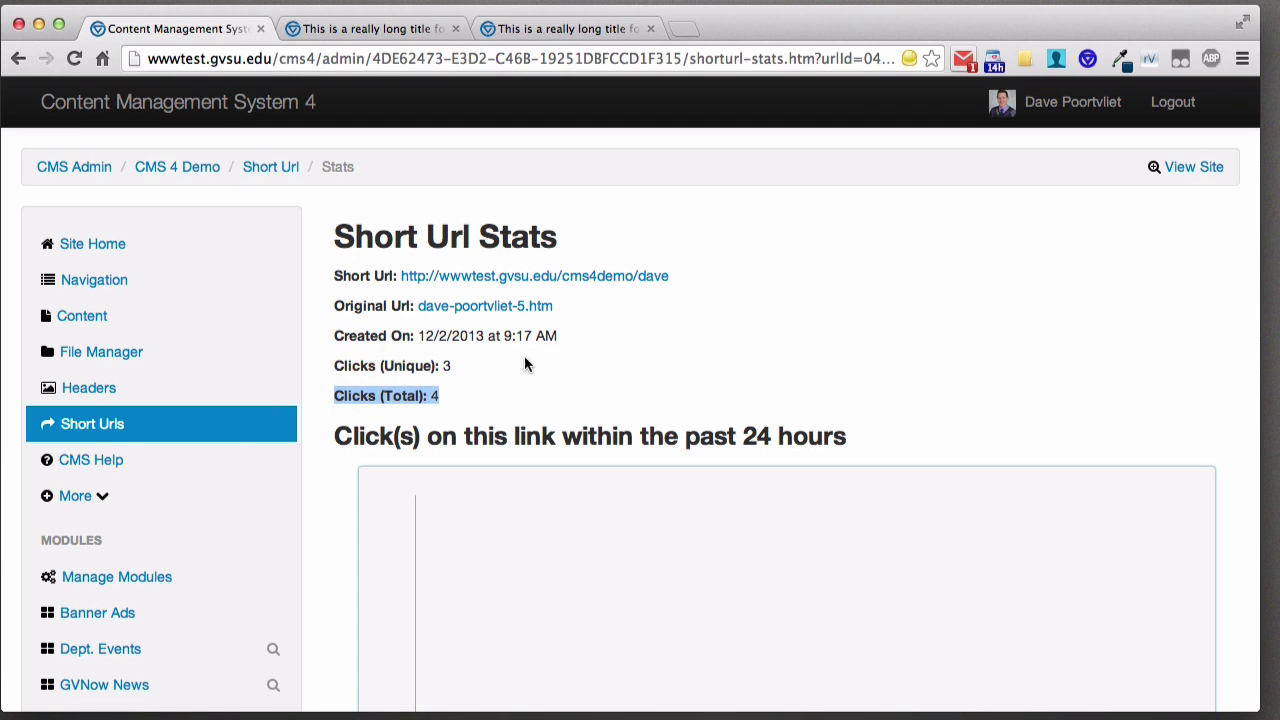
# - Scroll through the click charts and Referrer Details showing all direct traffic
pyautogui.scroll(-5, 543, 364)
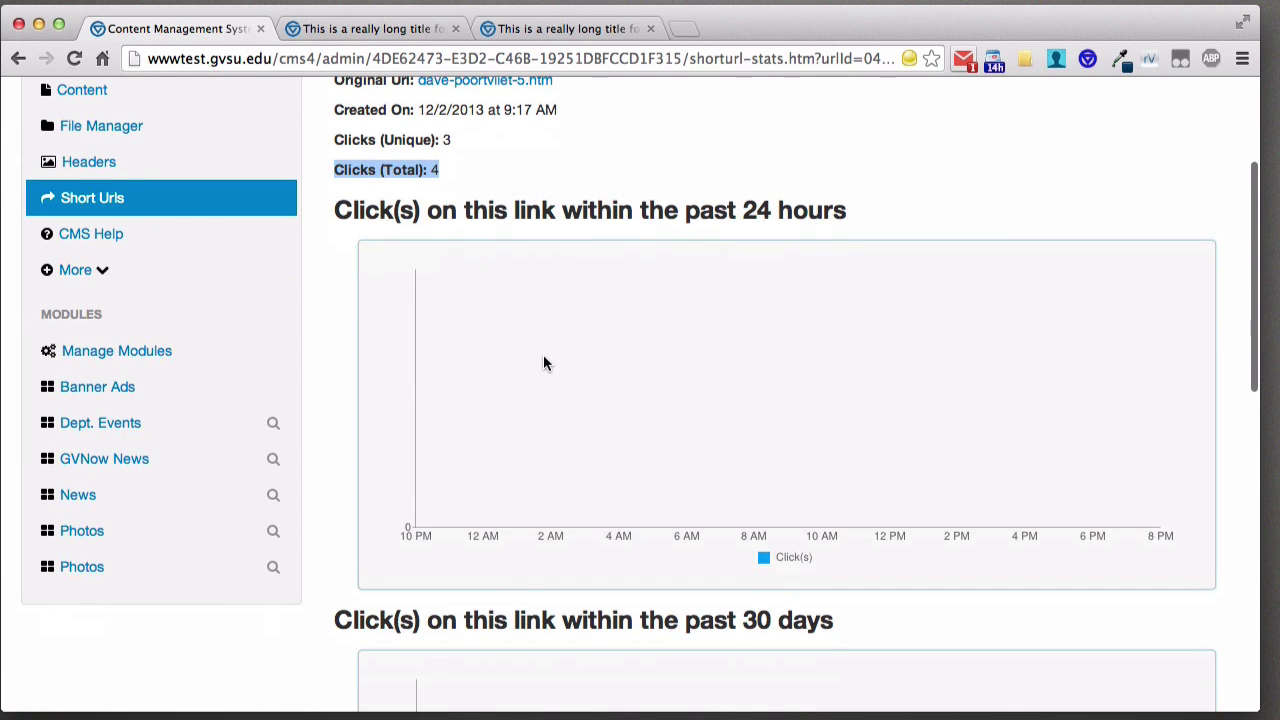
pyautogui.scroll(-9, 543, 364)
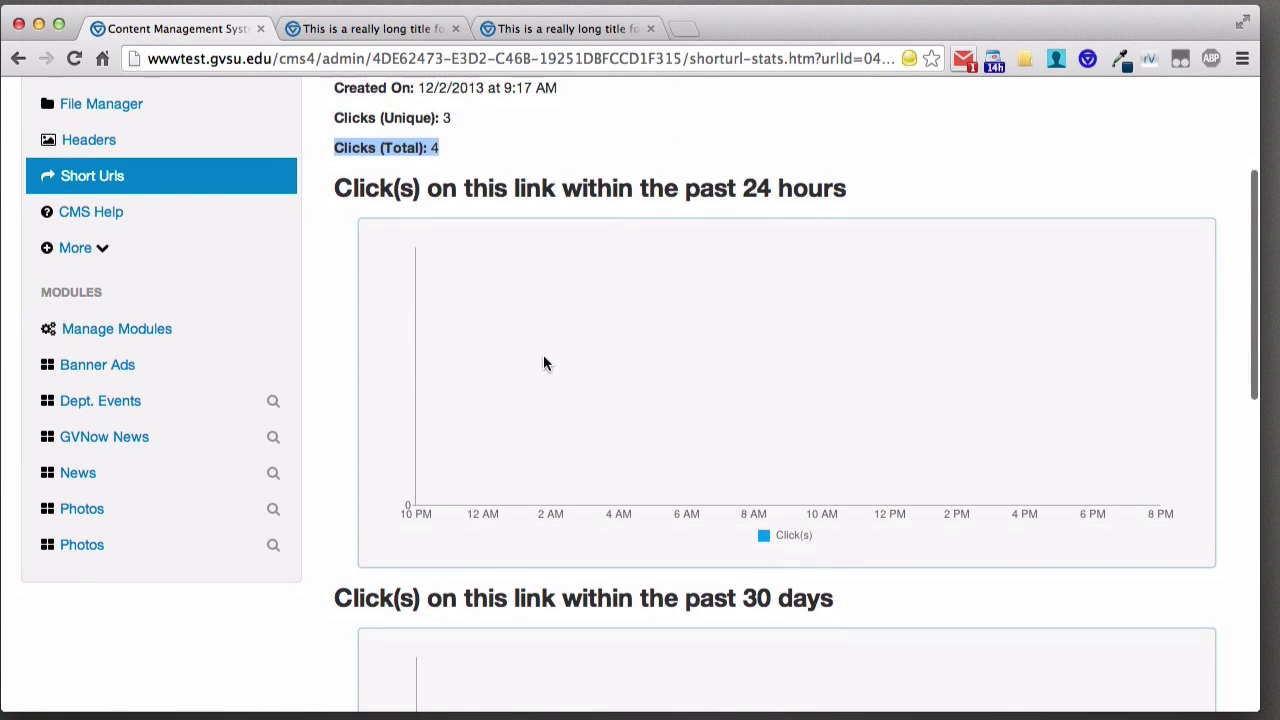
pyautogui.scroll(-8, 543, 364)
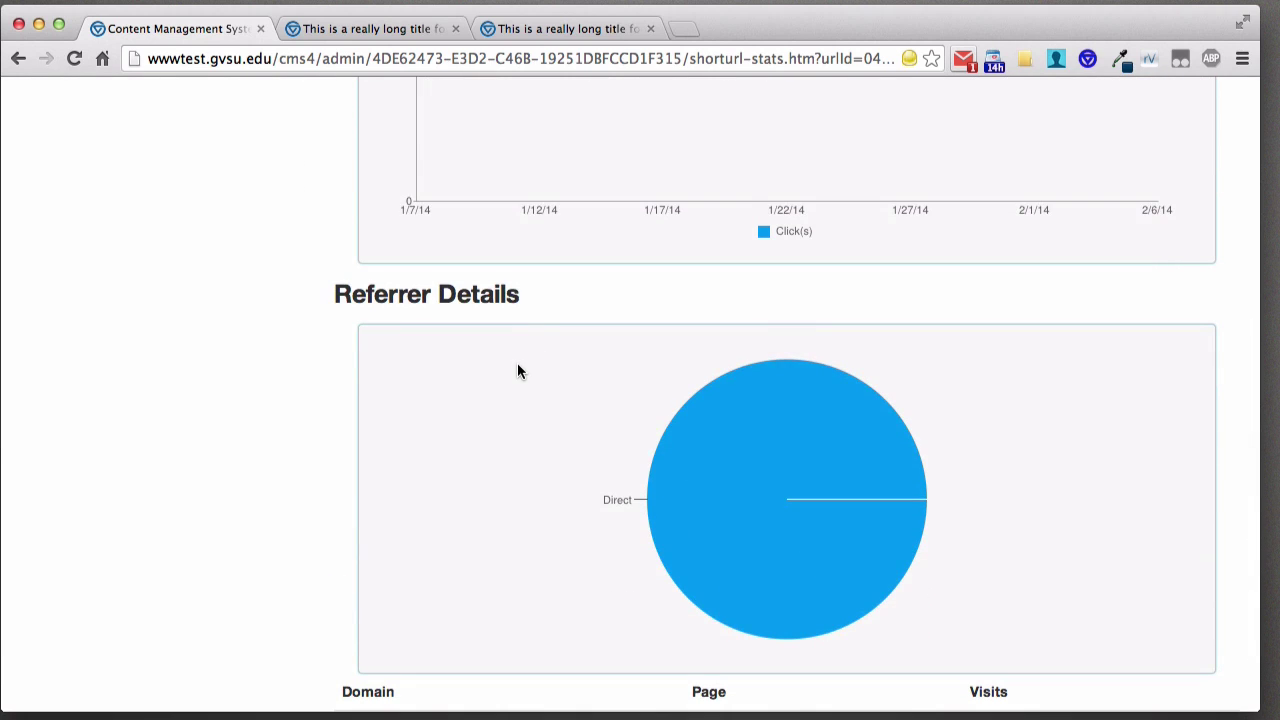
pyautogui.scroll(6, 517, 366)
pyautogui.scroll(10, 517, 365)
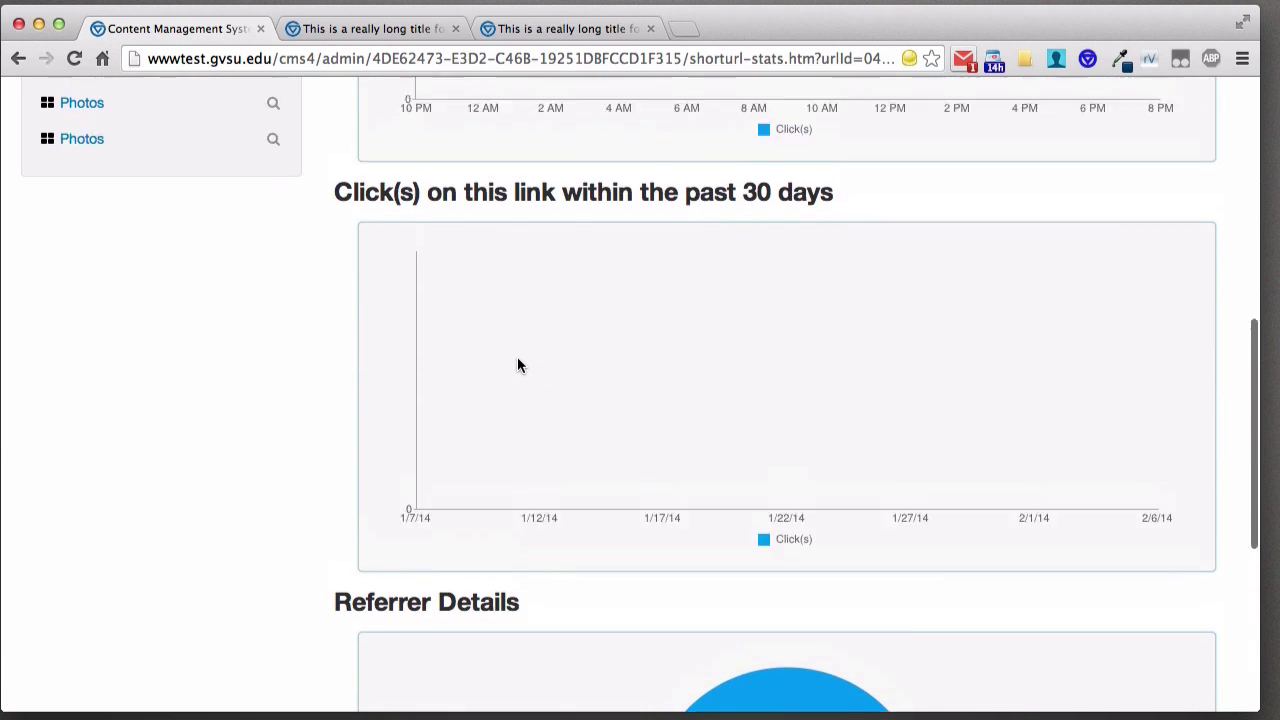
pyautogui.scroll(-15, 517, 365)
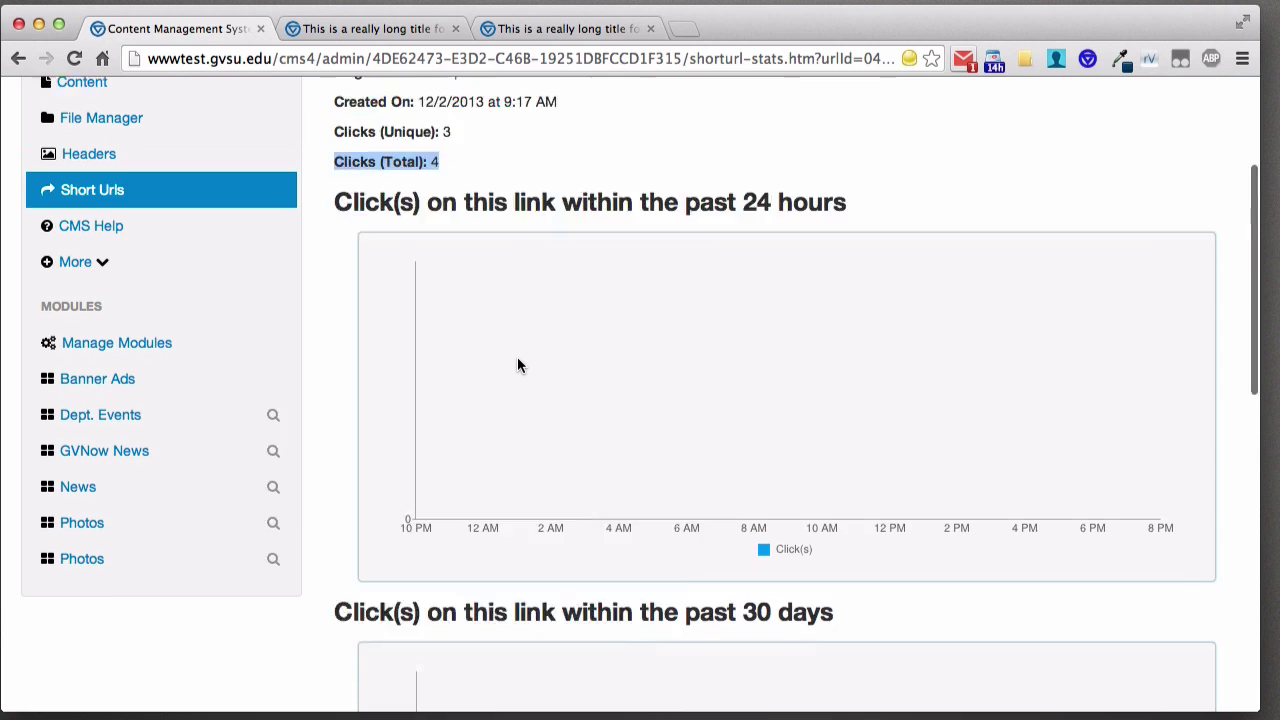
pyautogui.scroll(-3, 517, 366)
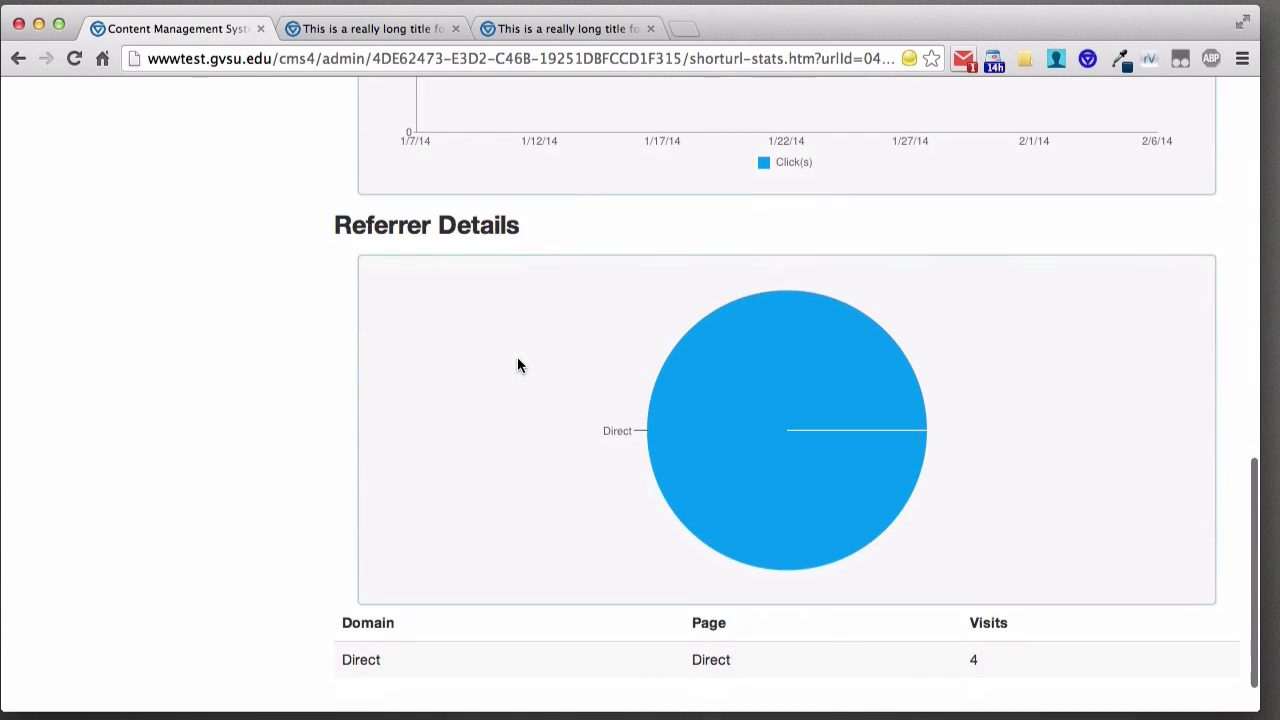
pyautogui.scroll(-1, 512, 366)
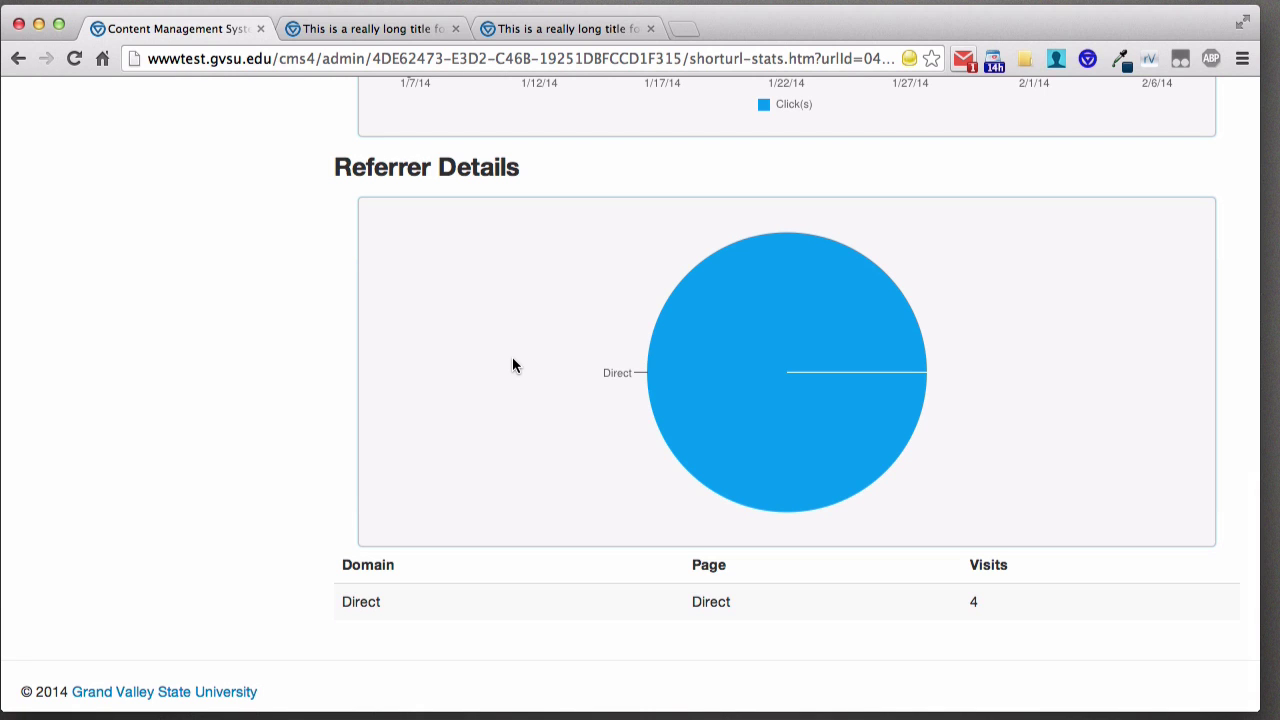
pyautogui.scroll(15, 473, 300)
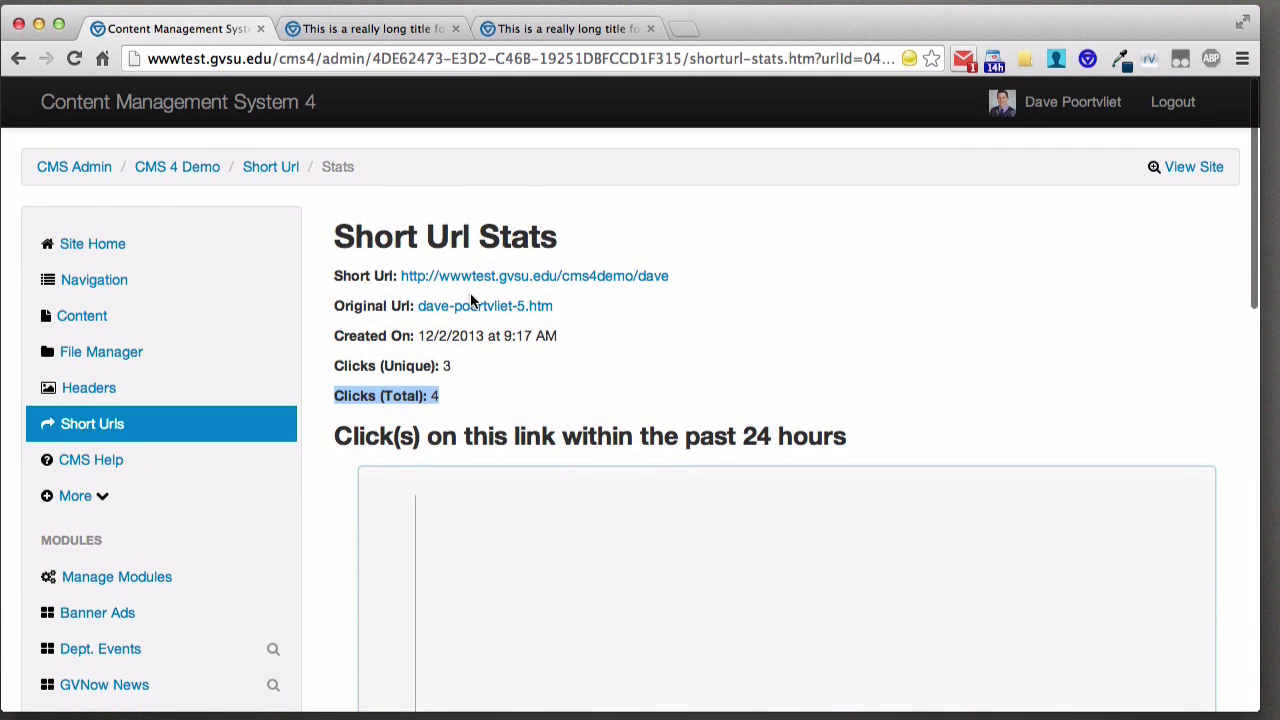
pyautogui.click(125, 470)
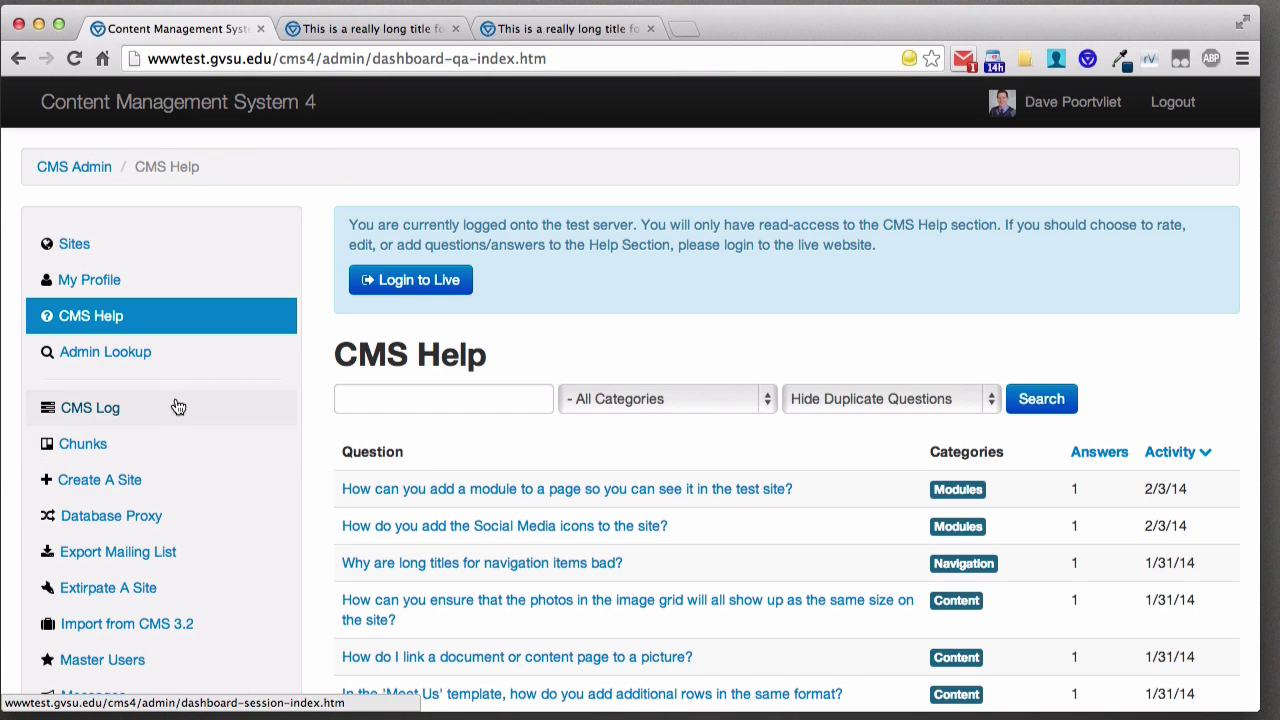
pyautogui.click(18, 58)
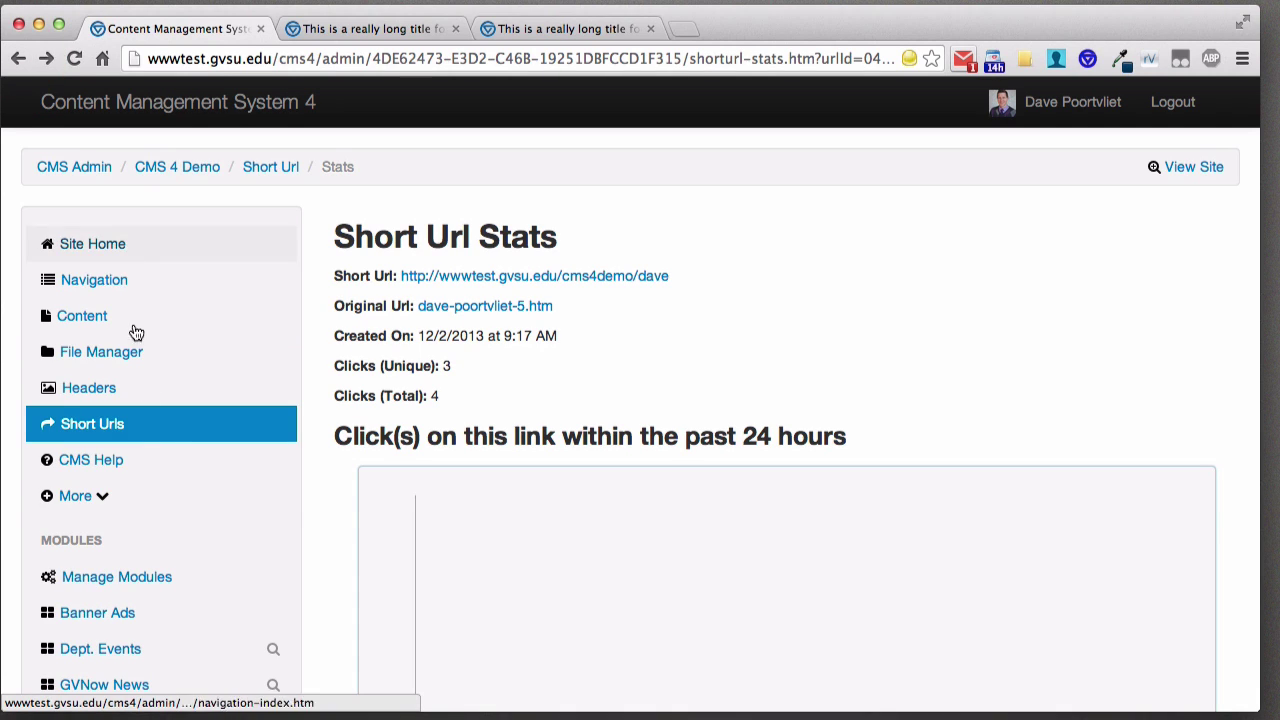
pyautogui.click(102, 503)
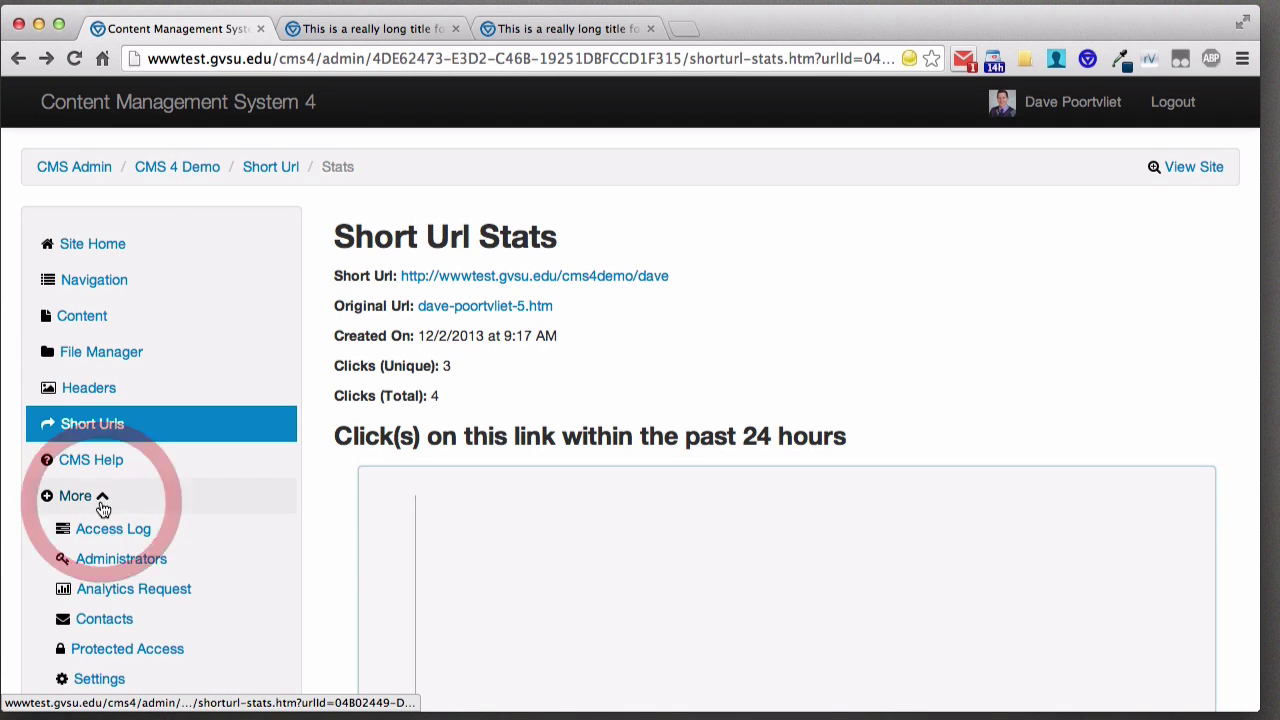
pyautogui.scroll(-3, 206, 486)
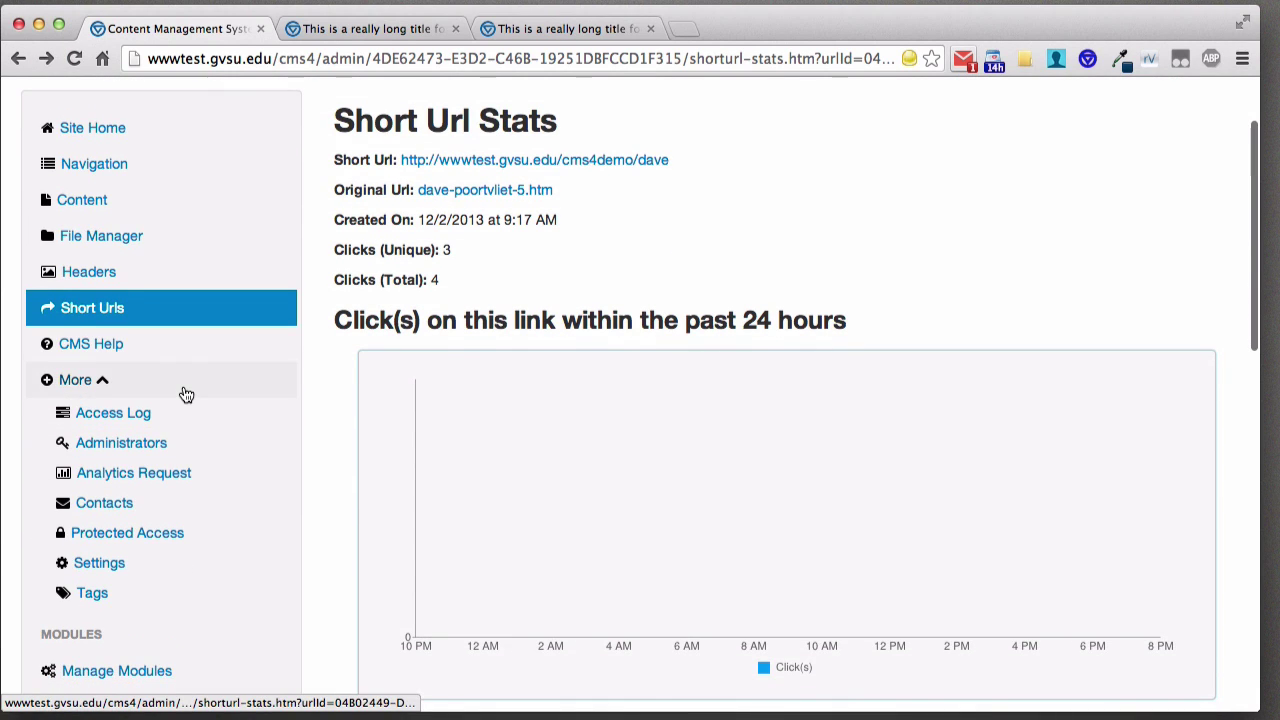
pyautogui.click(126, 420)
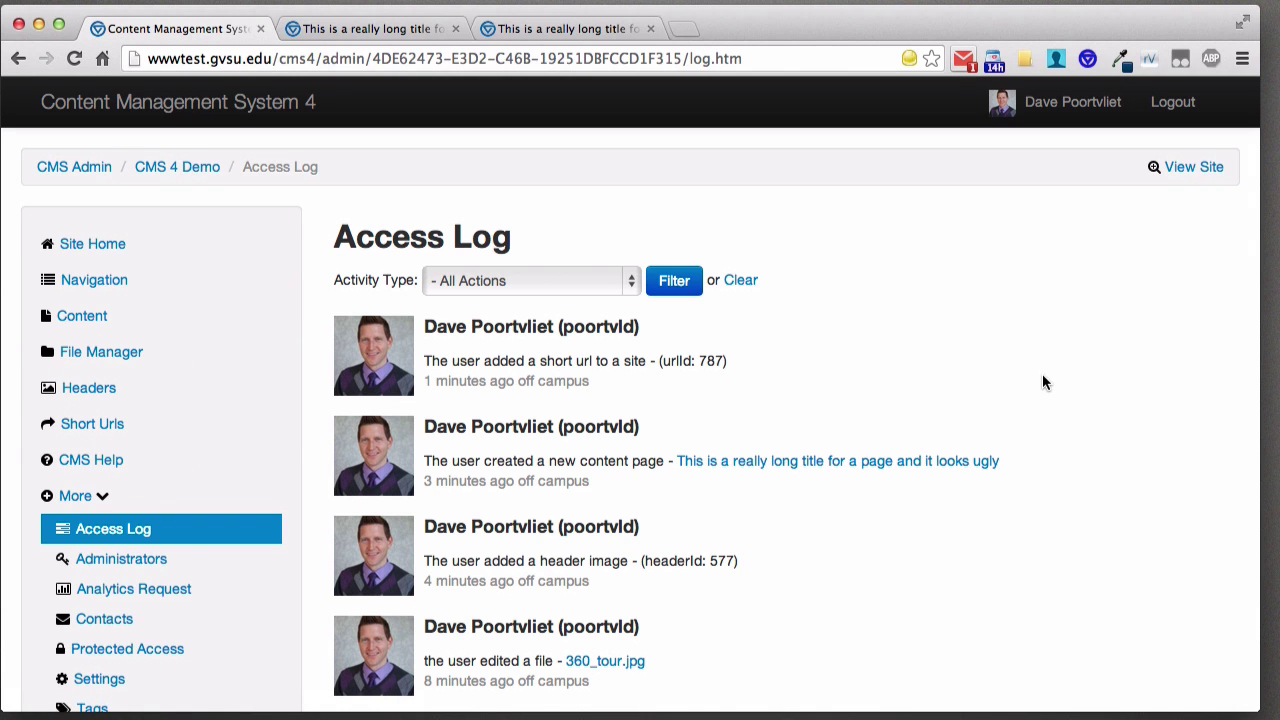
pyautogui.scroll(-2, 1049, 377)
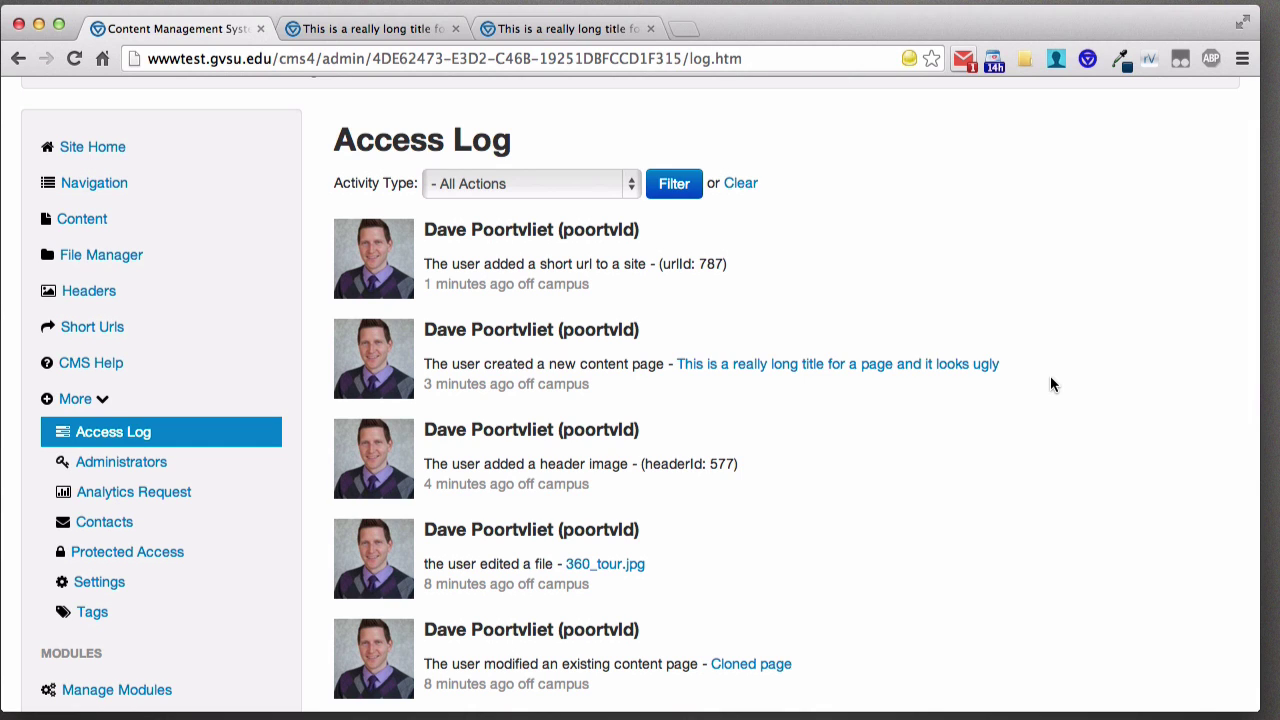
pyautogui.scroll(-5, 994, 365)
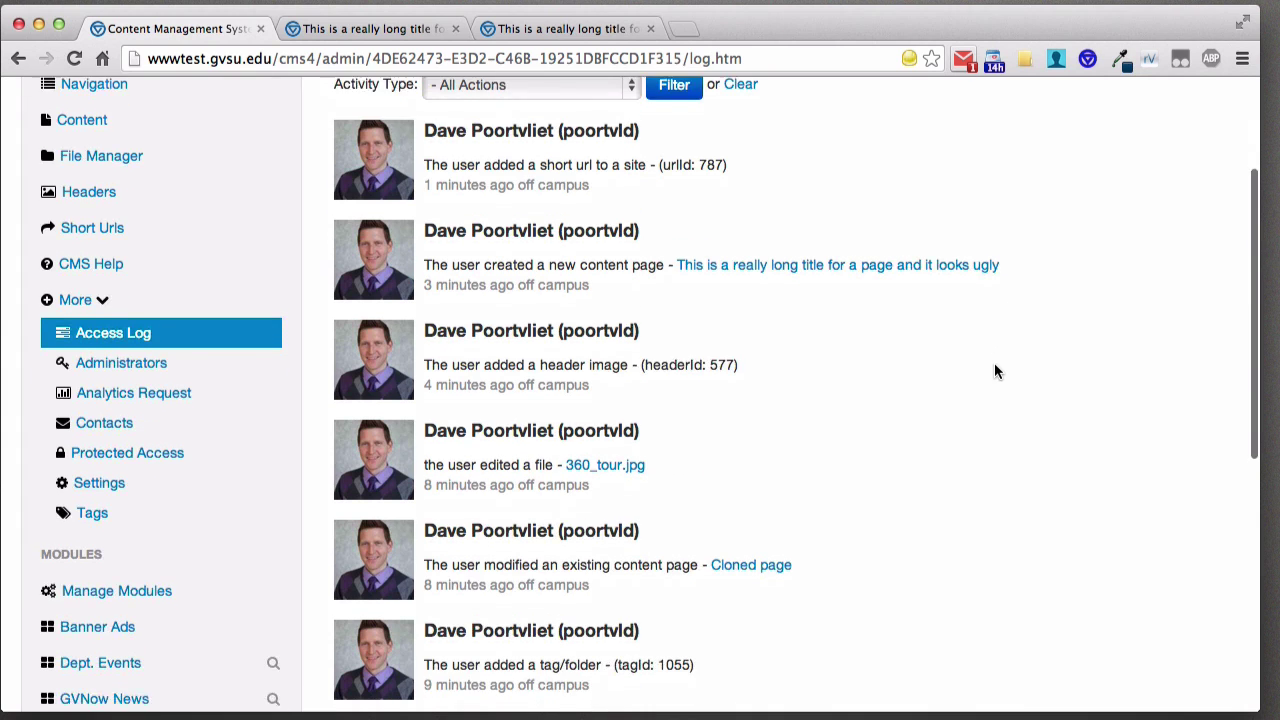
pyautogui.scroll(-3, 914, 366)
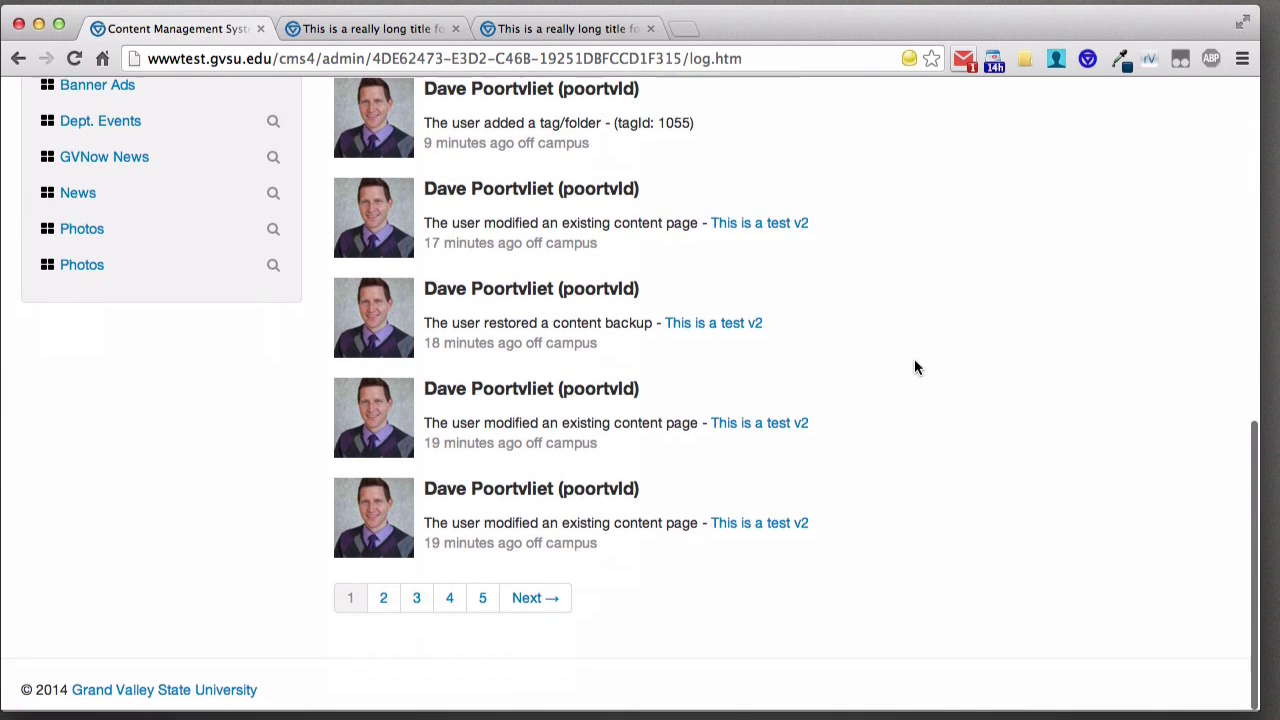
pyautogui.scroll(3, 892, 397)
pyautogui.scroll(5, 893, 399)
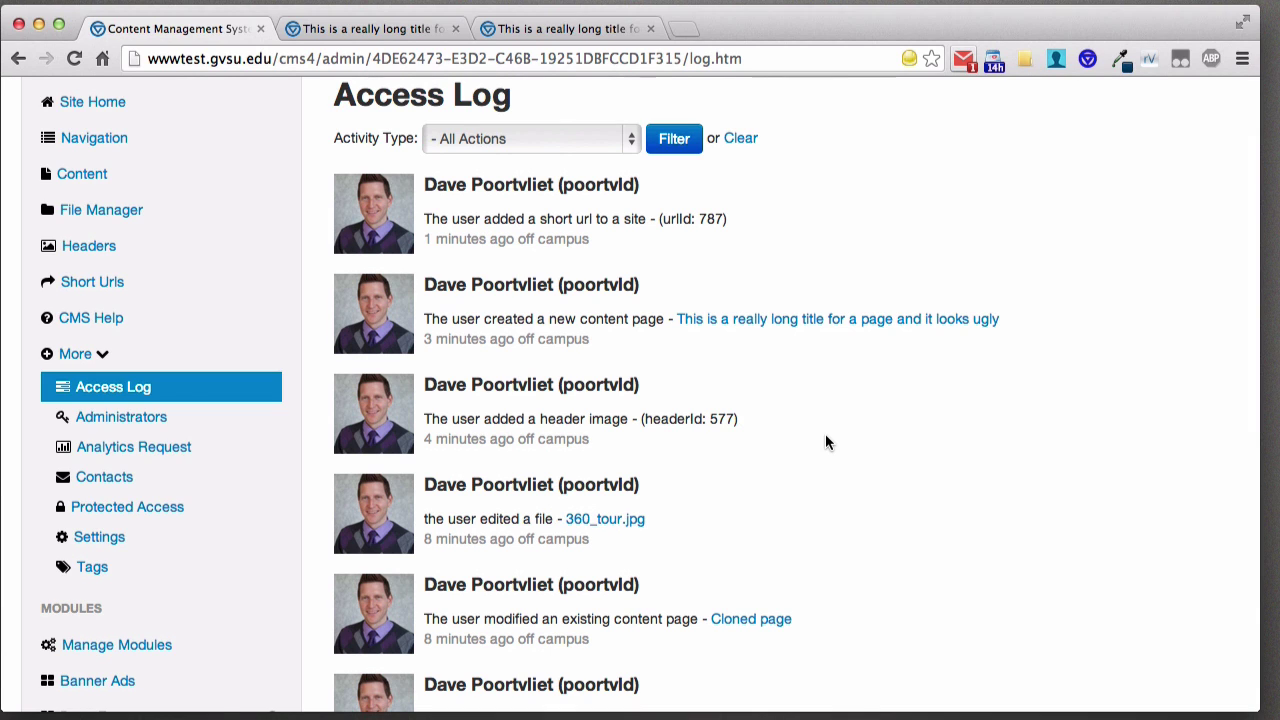
pyautogui.scroll(-2, 854, 414)
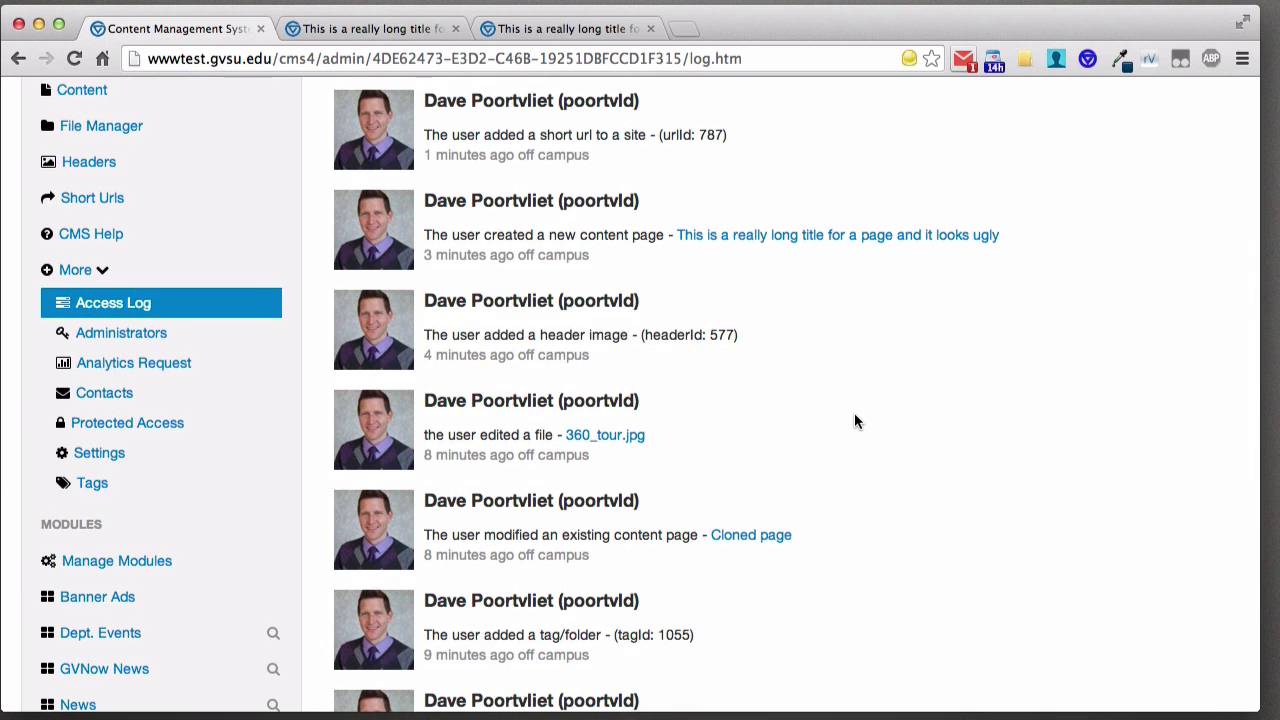
# - Start a new administrator by searching for the person by name and selecting them
pyautogui.click(147, 342)
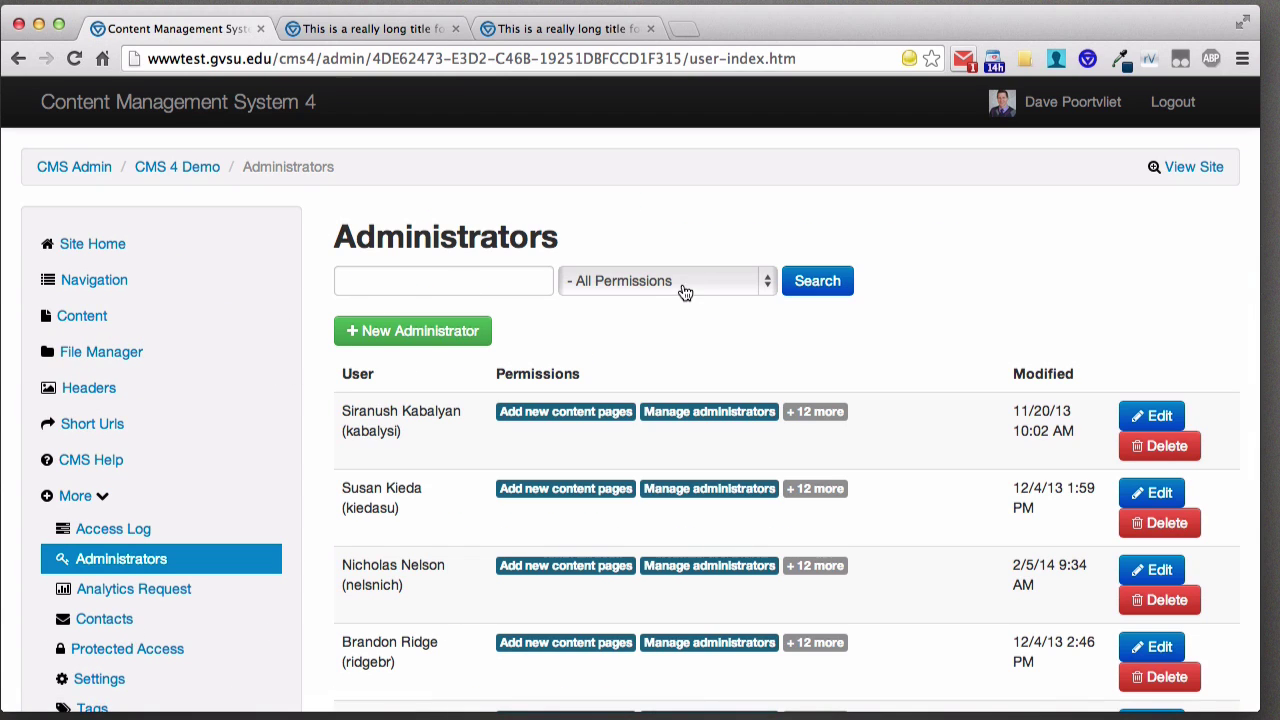
pyautogui.scroll(-1, 1047, 288)
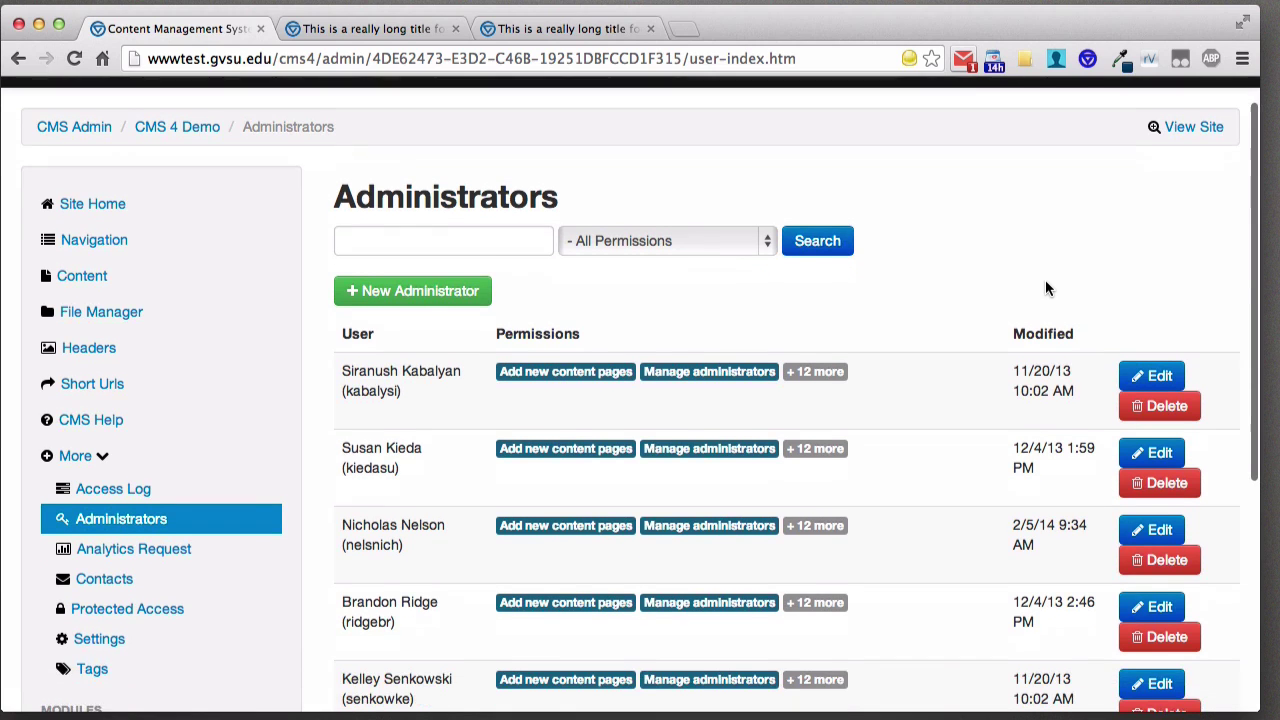
pyautogui.click(410, 290)
pyautogui.click(409, 286)
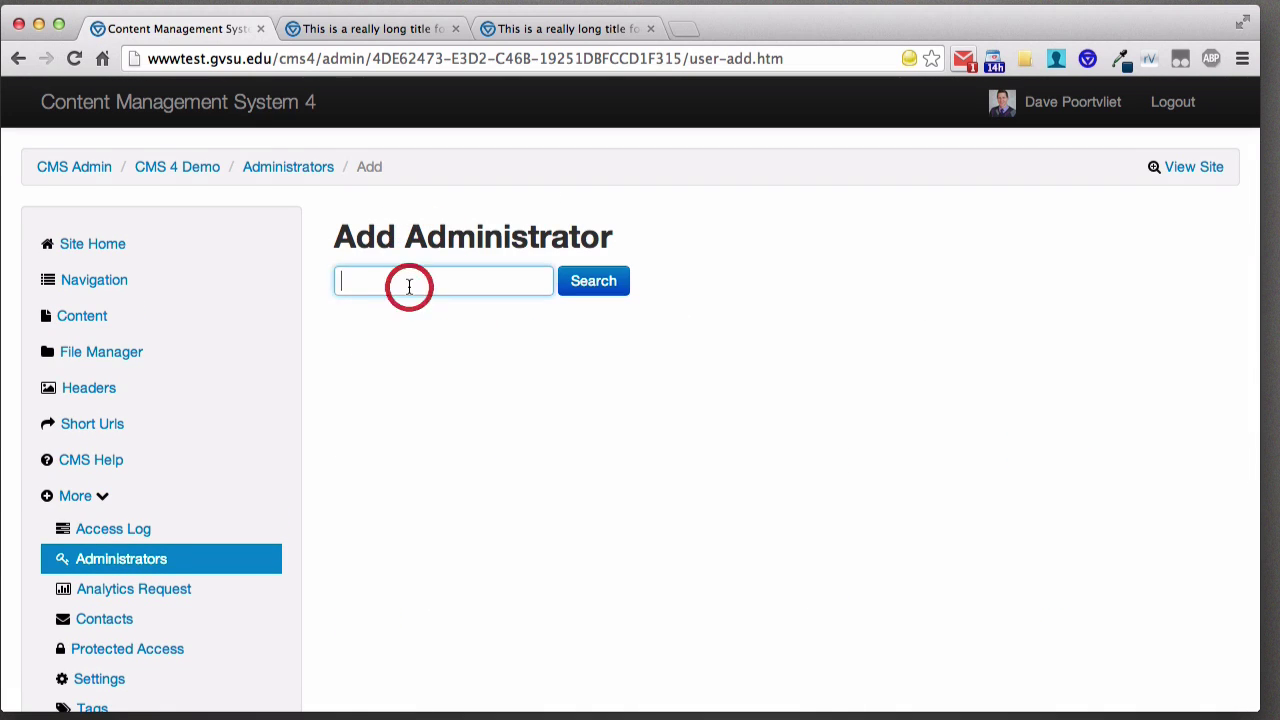
pyautogui.click(604, 287)
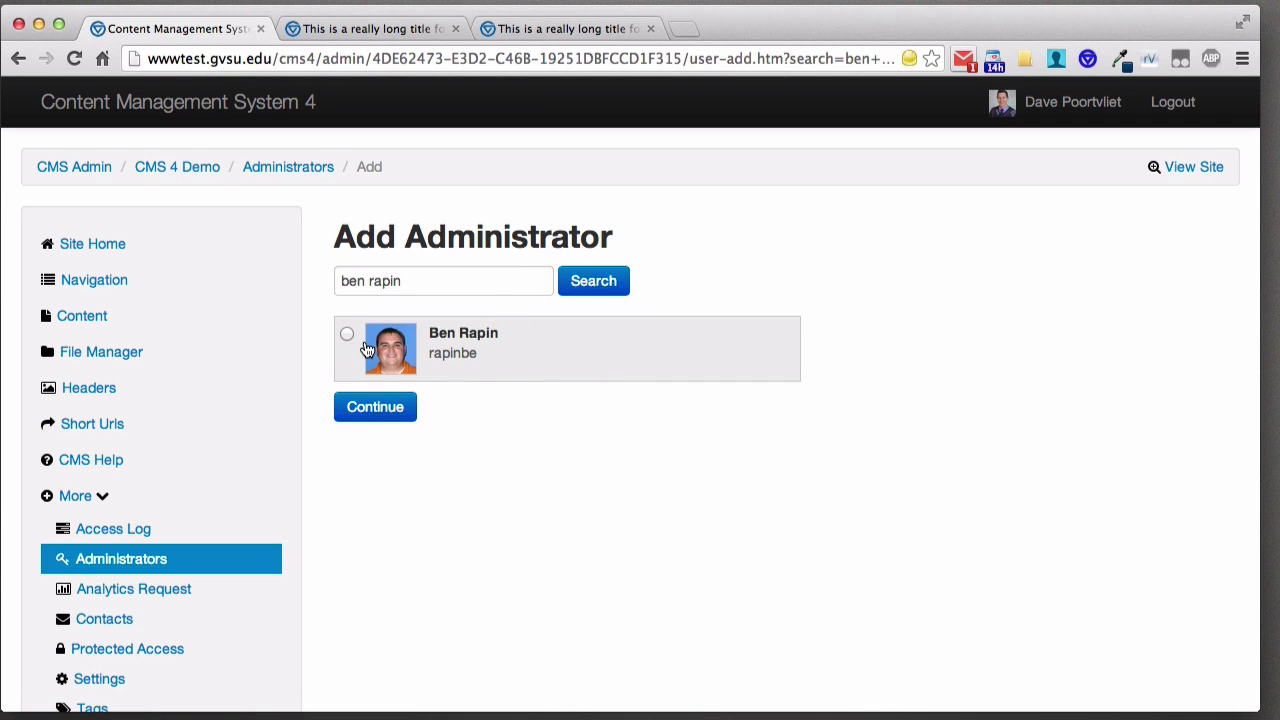
pyautogui.click(347, 337)
pyautogui.click(367, 407)
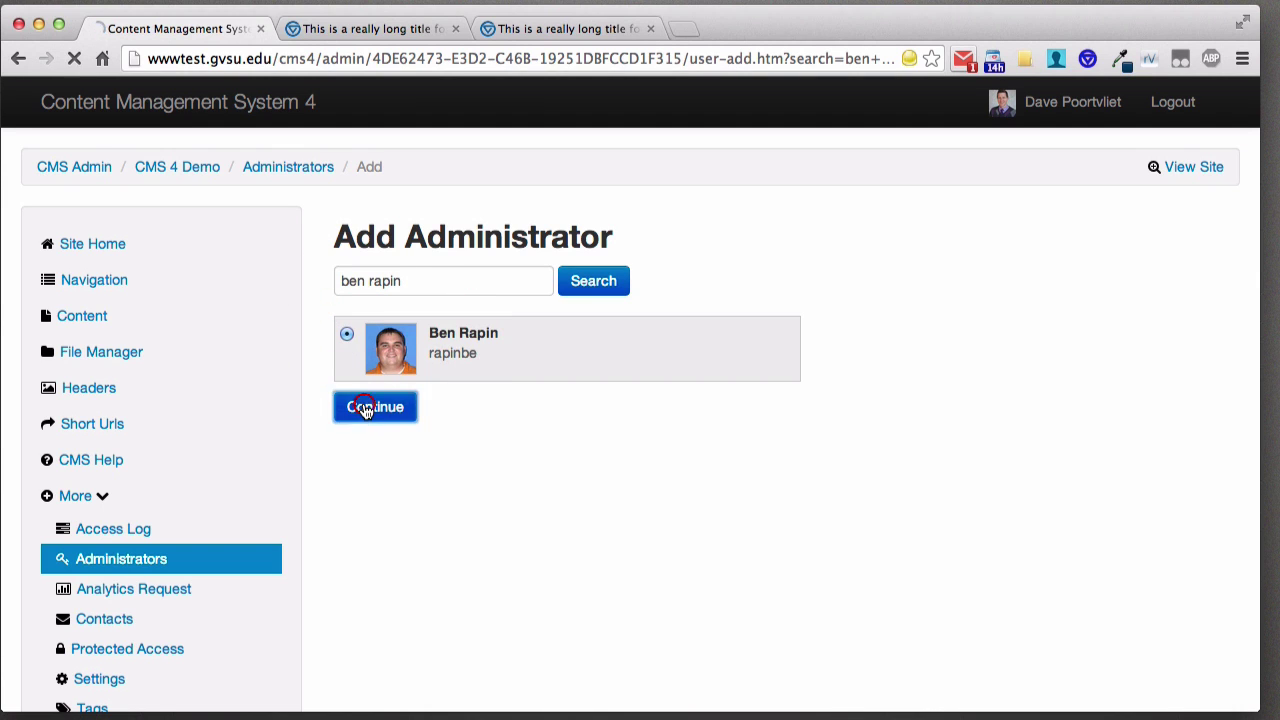
# - Grant the new administrator Full Site Admin permissions, confirm, and submit
pyautogui.scroll(-2, 700, 363)
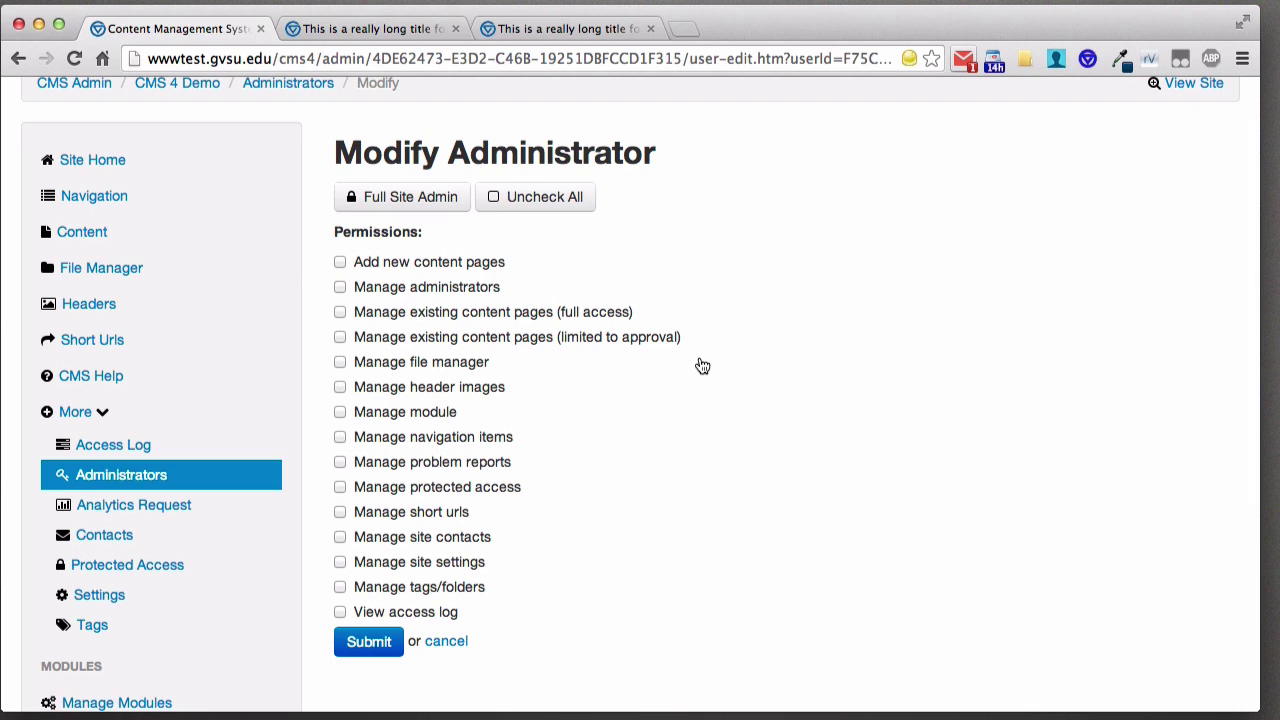
pyautogui.click(489, 445)
pyautogui.click(460, 562)
pyautogui.click(399, 205)
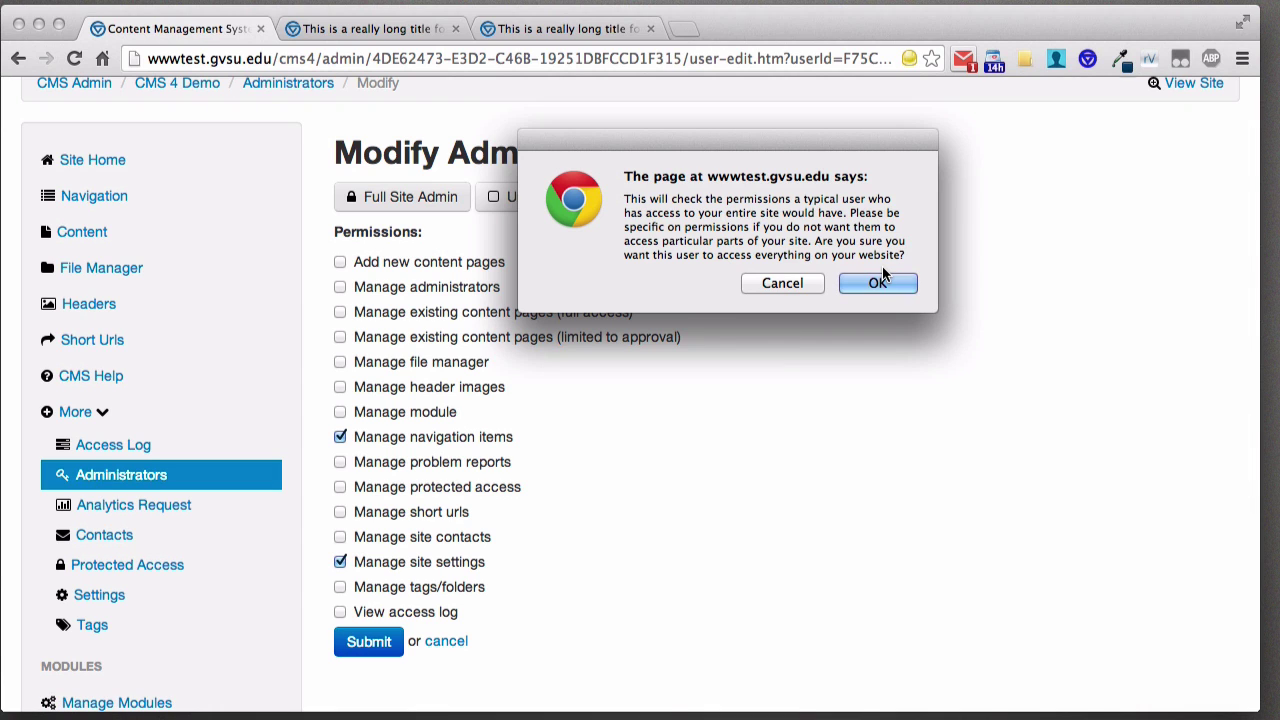
pyautogui.click(881, 278)
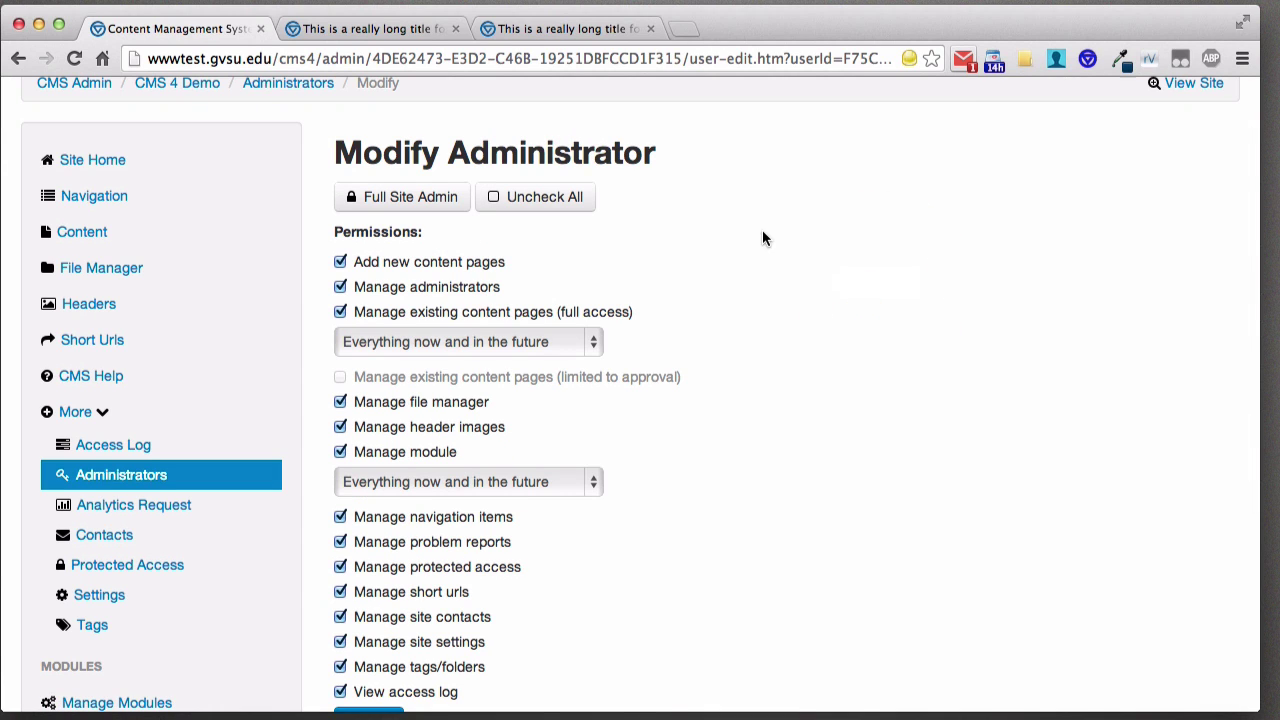
pyautogui.scroll(-2, 724, 230)
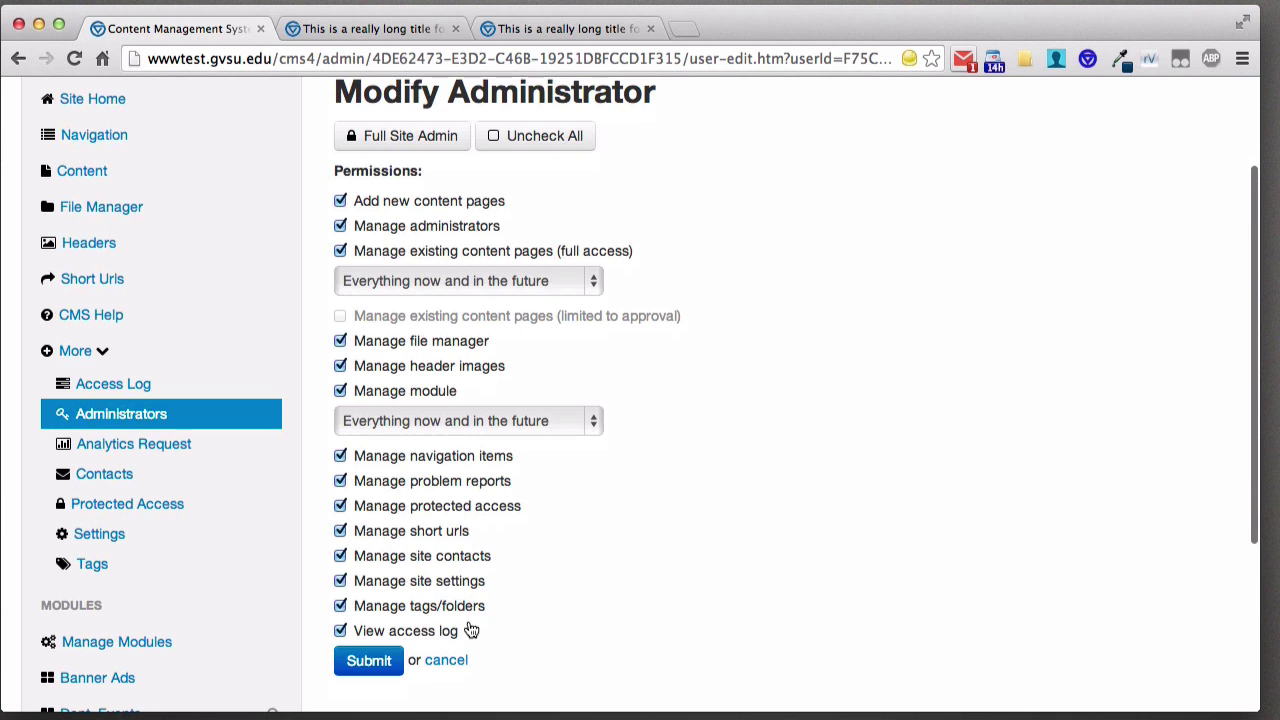
pyautogui.click(368, 664)
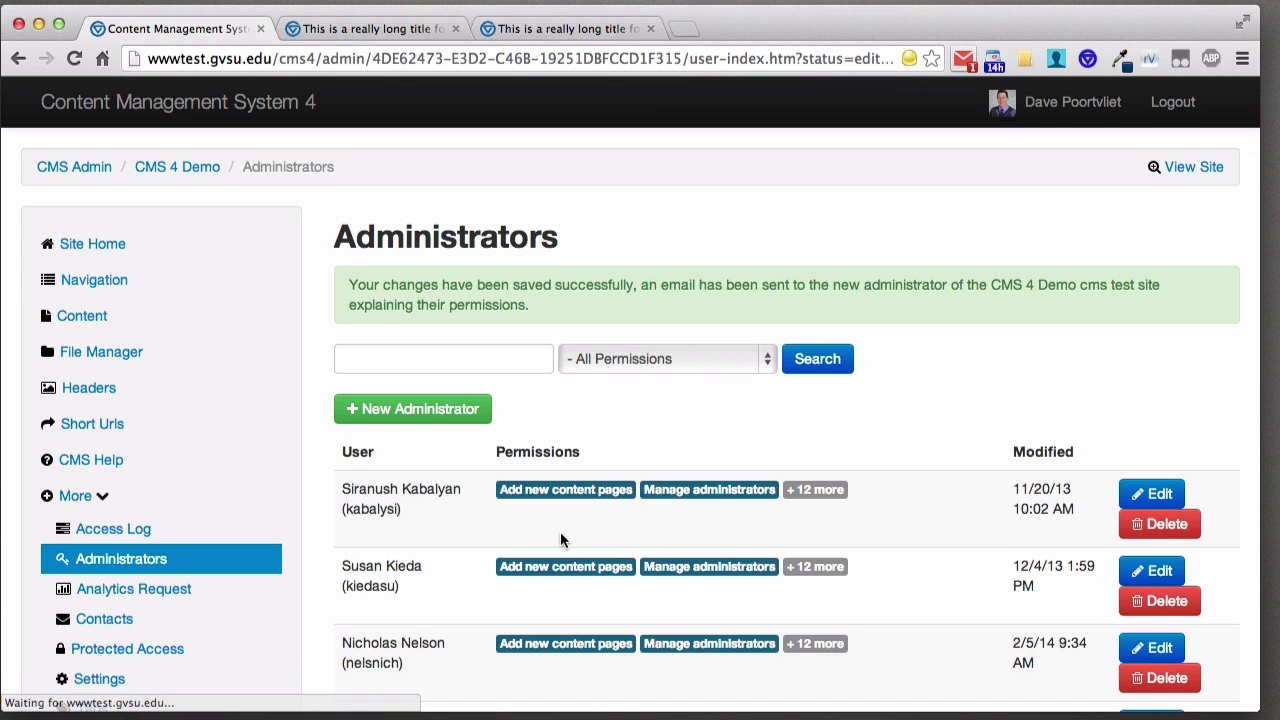
pyautogui.scroll(-2, 563, 511)
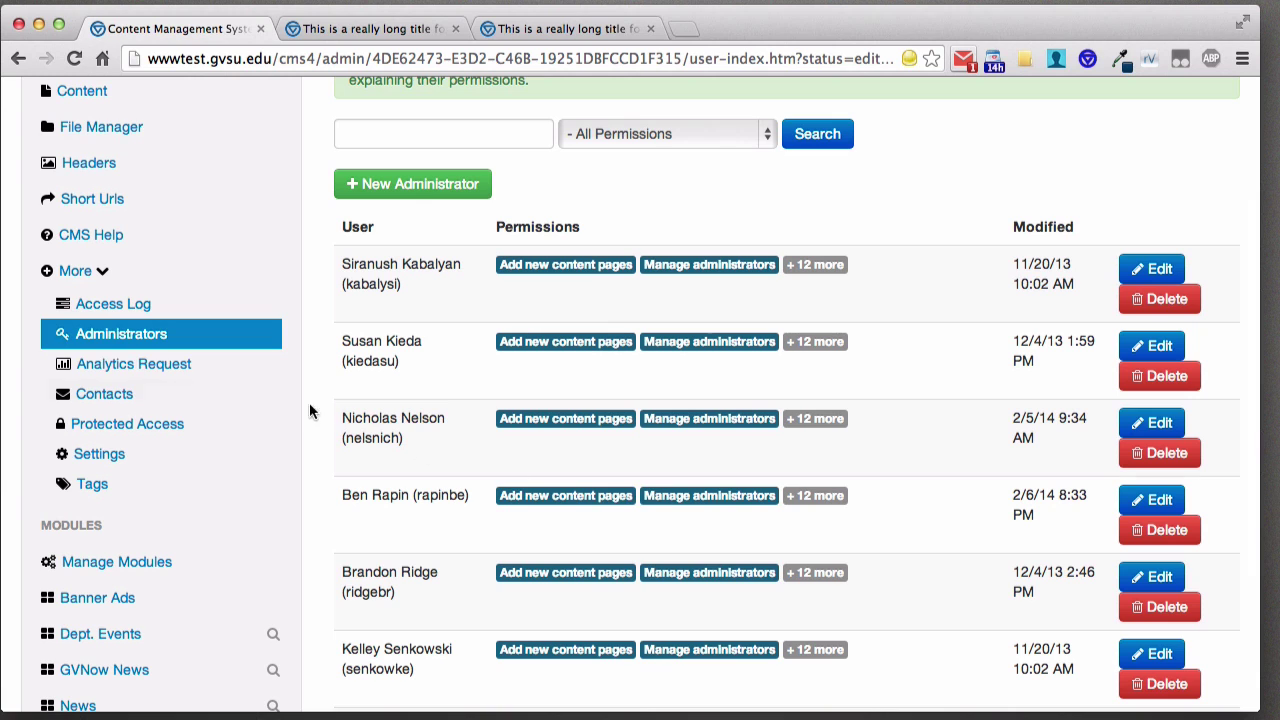
# - Review the Analytics Request form, then view Contacts listing the Contact entry and facebook.com/gvsu link
pyautogui.click(168, 372)
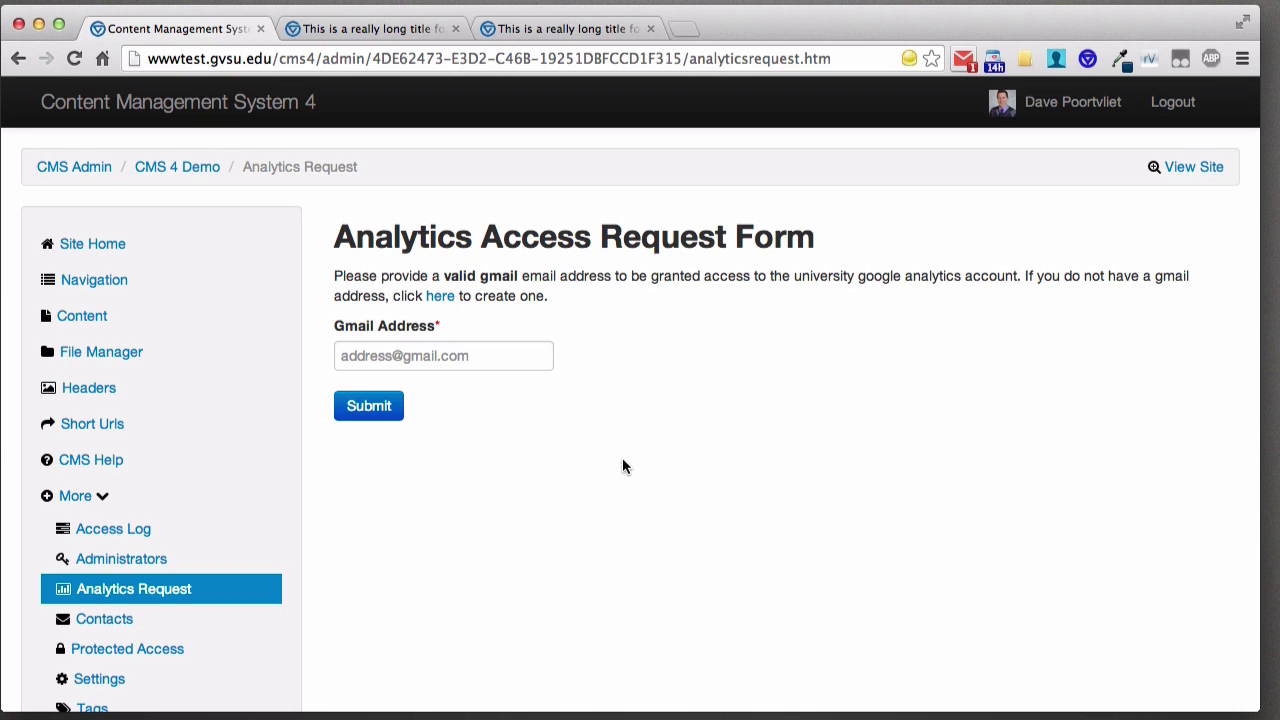
pyautogui.scroll(-3, 489, 400)
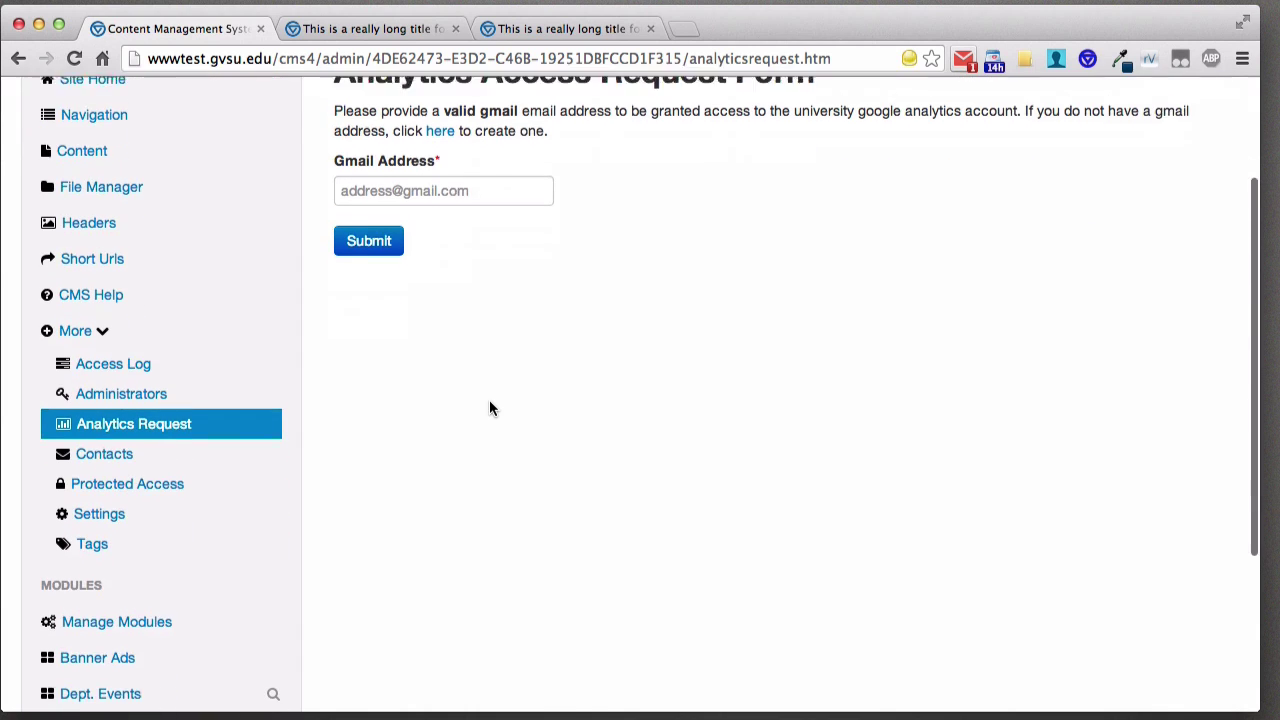
pyautogui.click(101, 455)
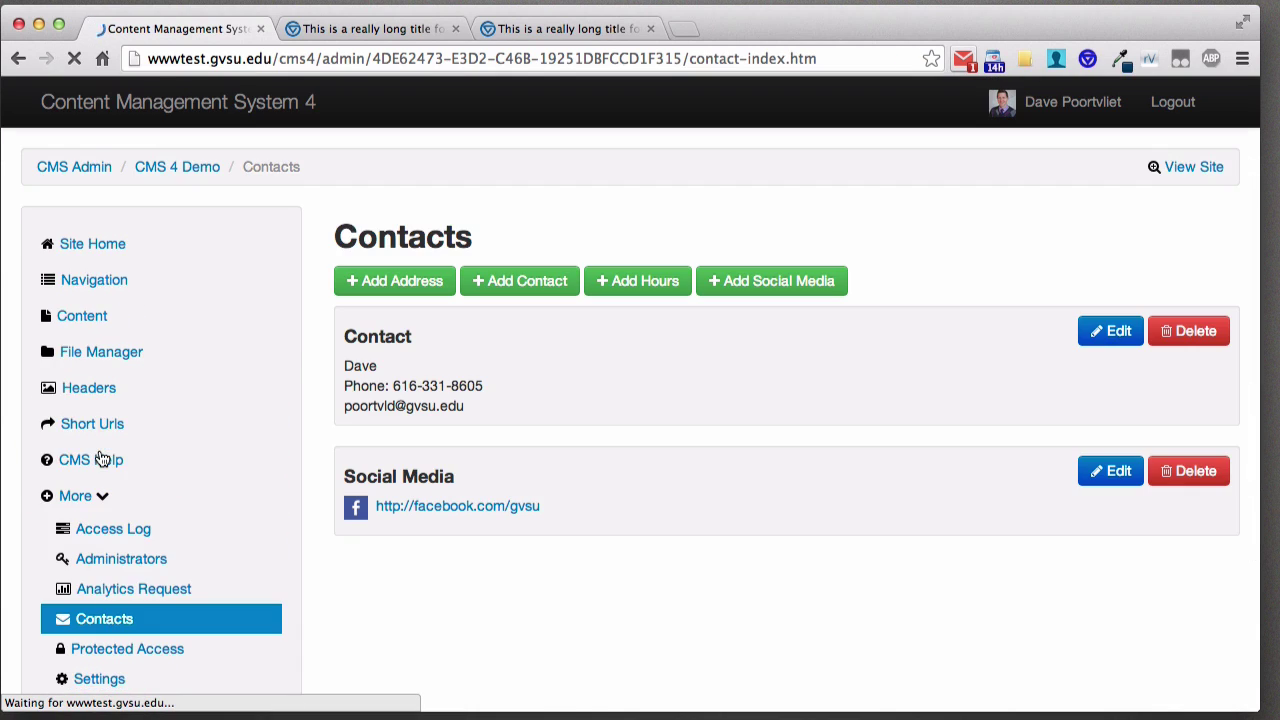
pyautogui.scroll(-1, 260, 416)
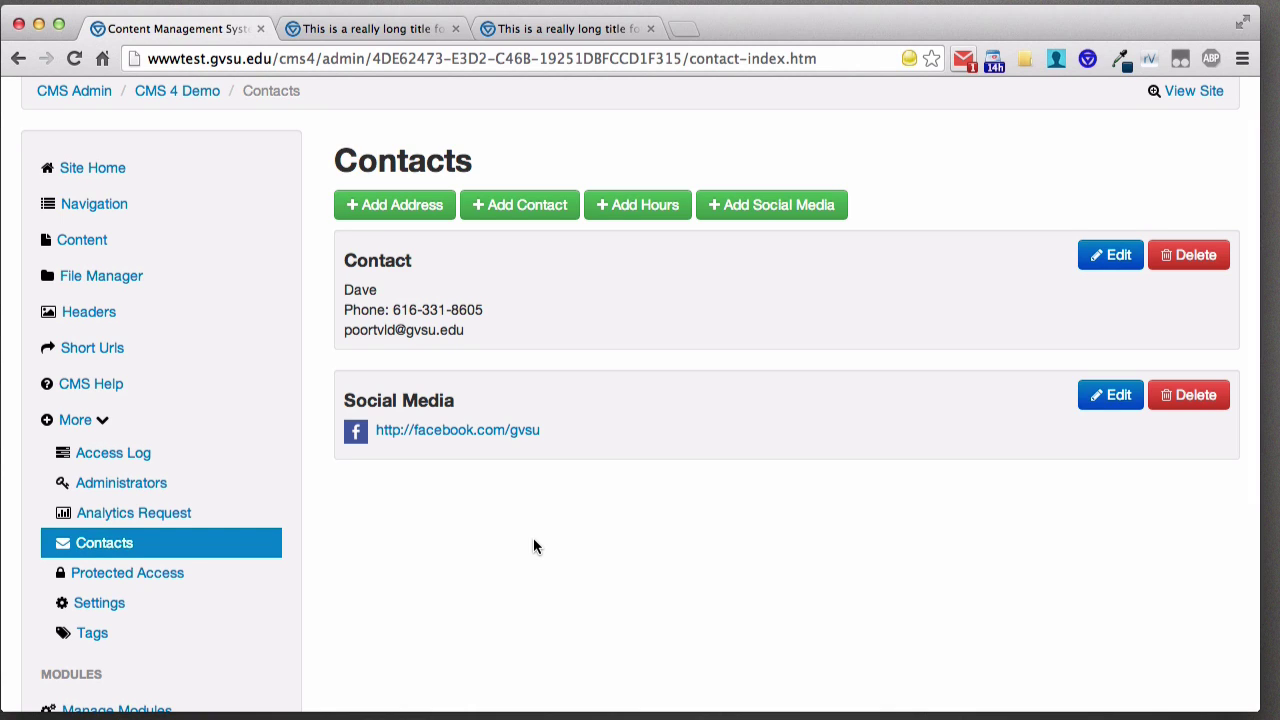
pyautogui.scroll(-2, 534, 537)
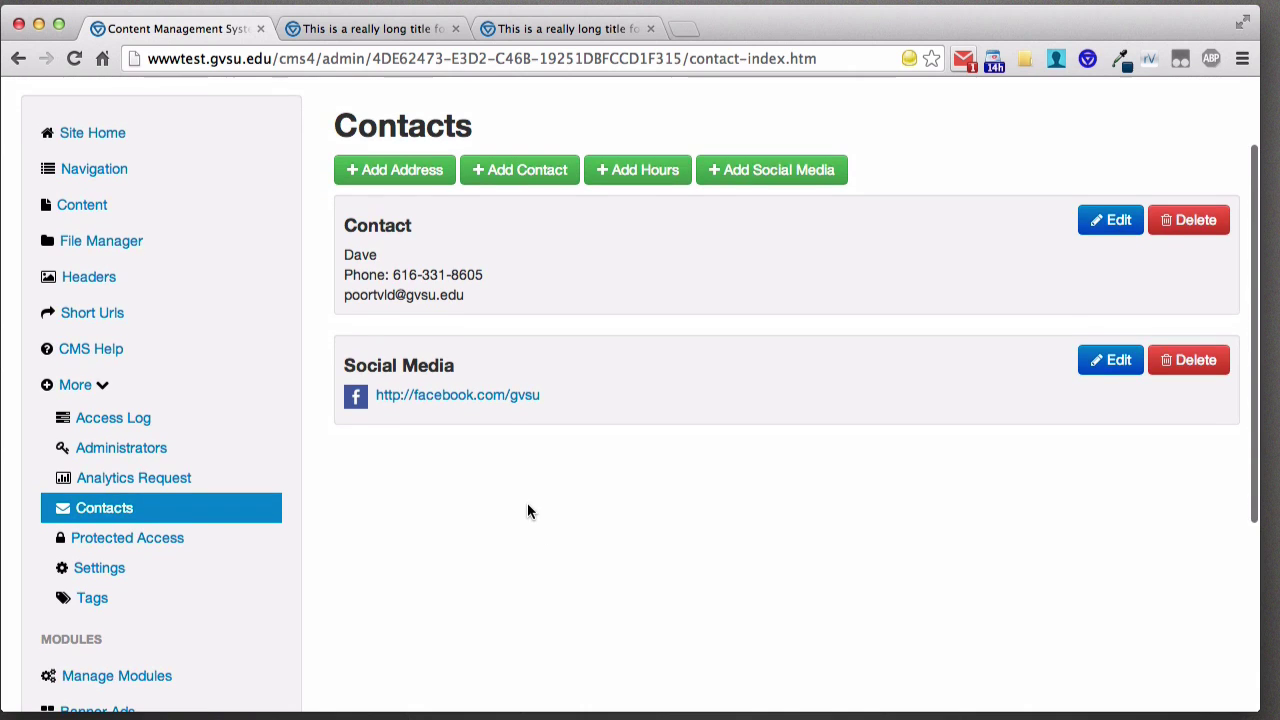
pyautogui.scroll(3, 850, 464)
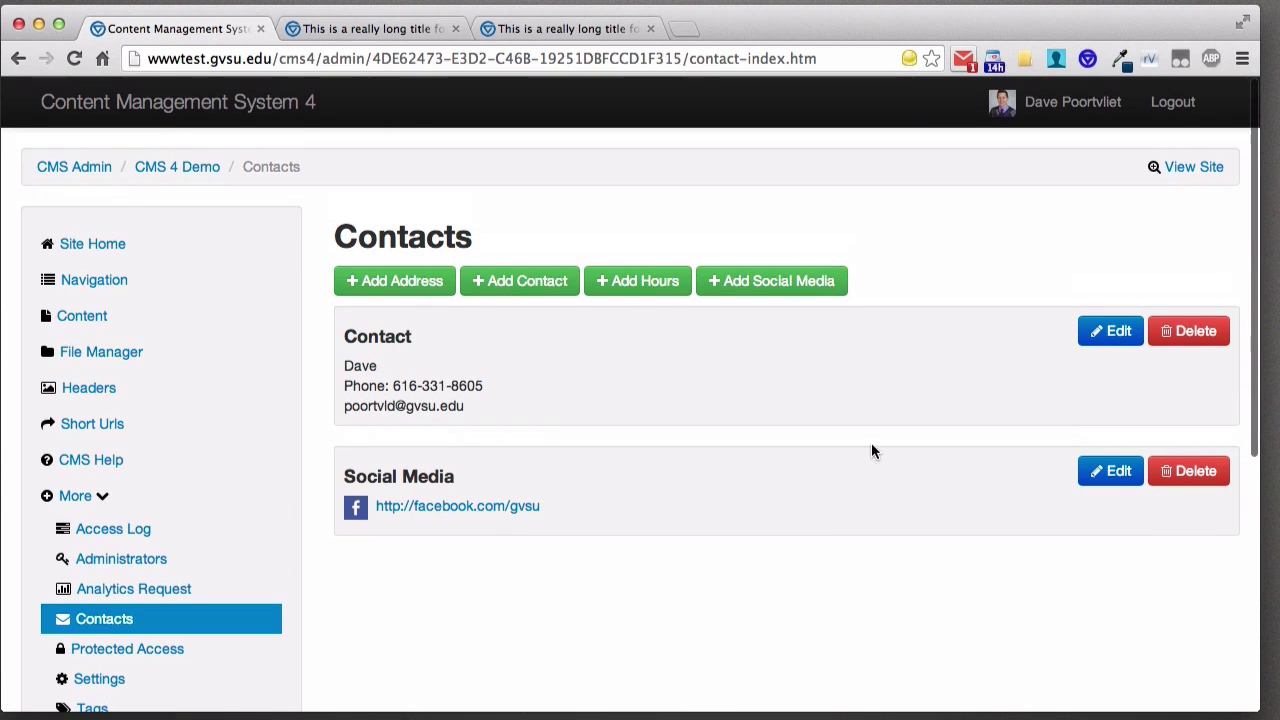
# - Open the public CMS 4 Demo site and scroll to its footer Contact and Facebook details
pyautogui.click(1190, 167)
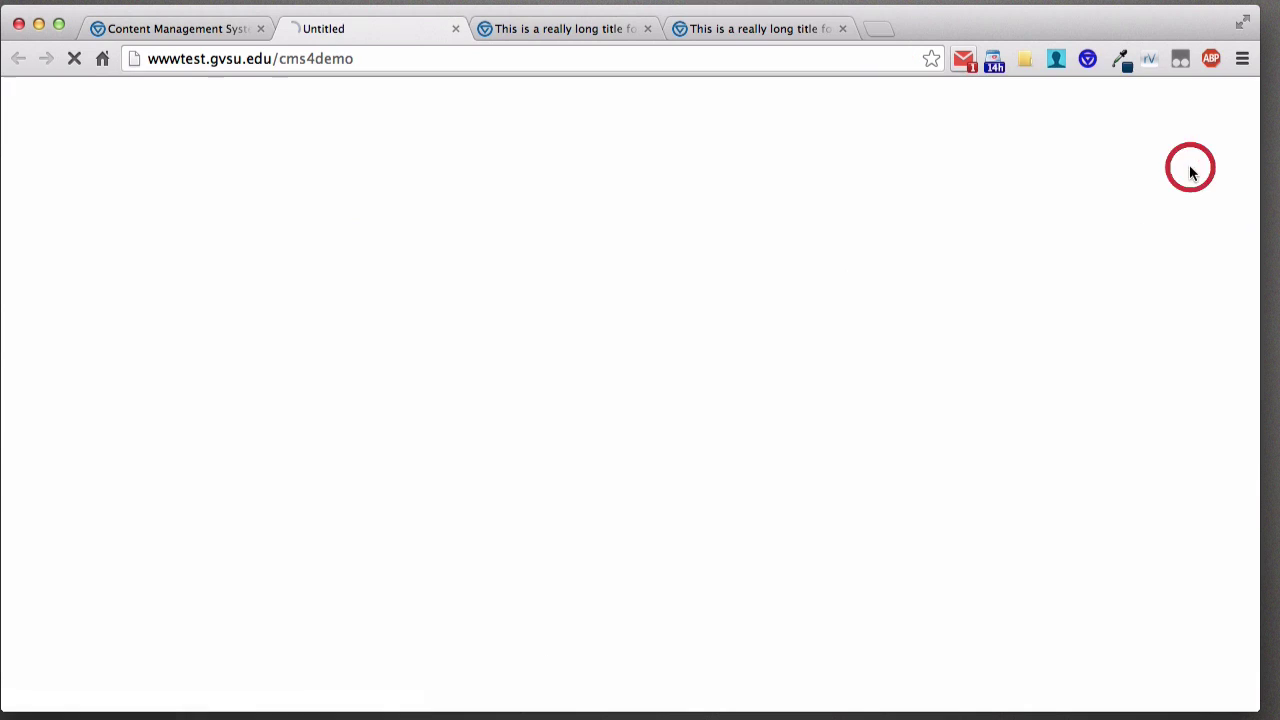
pyautogui.scroll(-4, 606, 289)
pyautogui.scroll(-15, 603, 289)
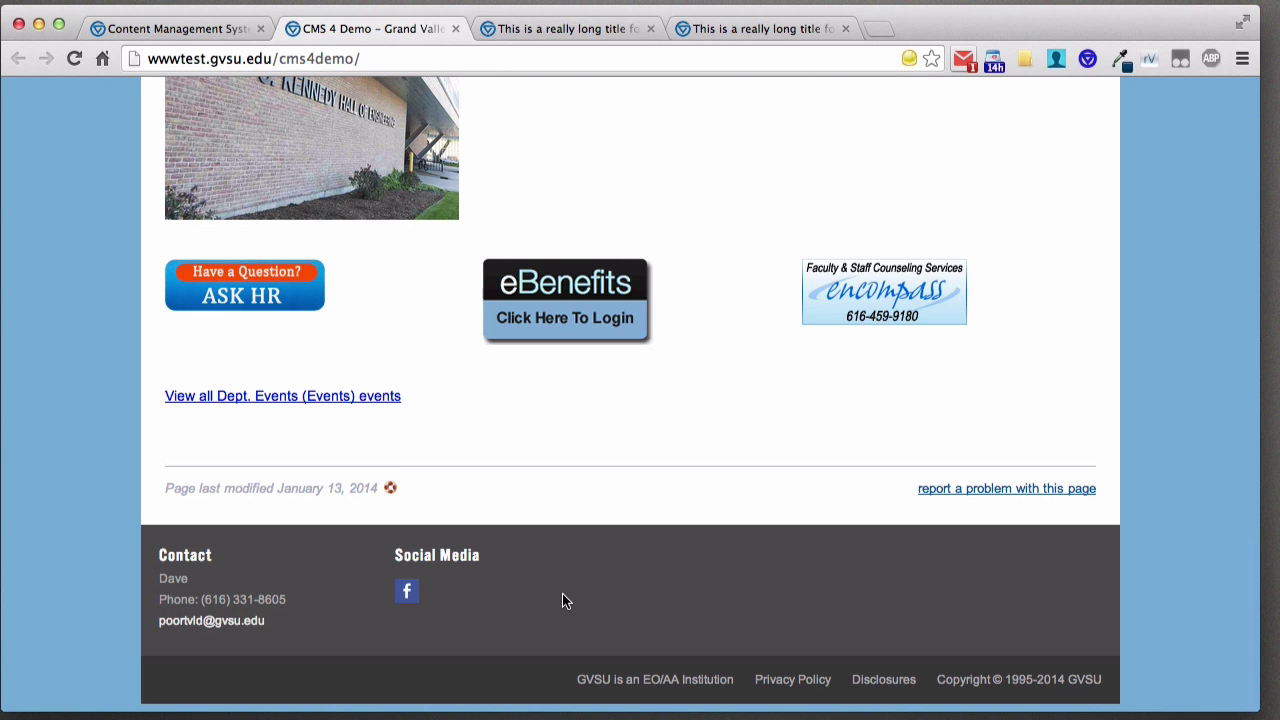
# - Close the Kennedy Hall photo, return to the CMS, and start a new Protected Access group
pyautogui.click(401, 103)
pyautogui.click(401, 97)
pyautogui.click(175, 28)
pyautogui.scroll(-3, 173, 432)
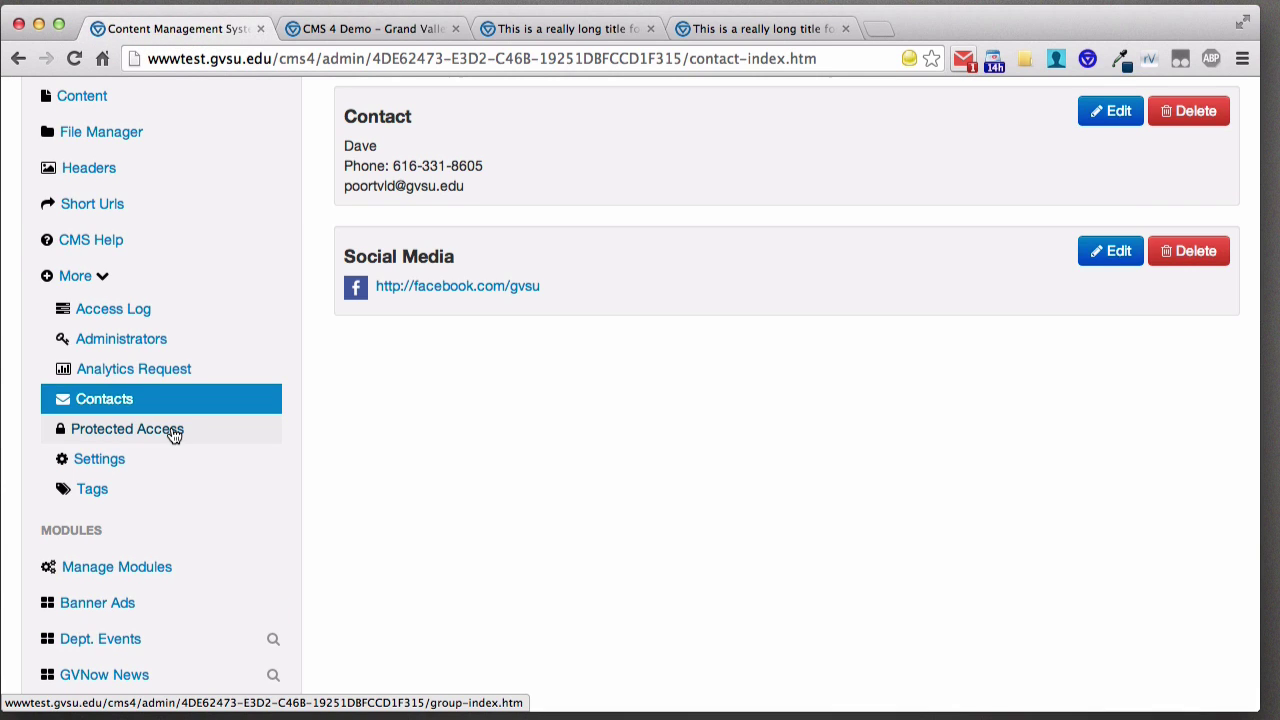
pyautogui.click(173, 430)
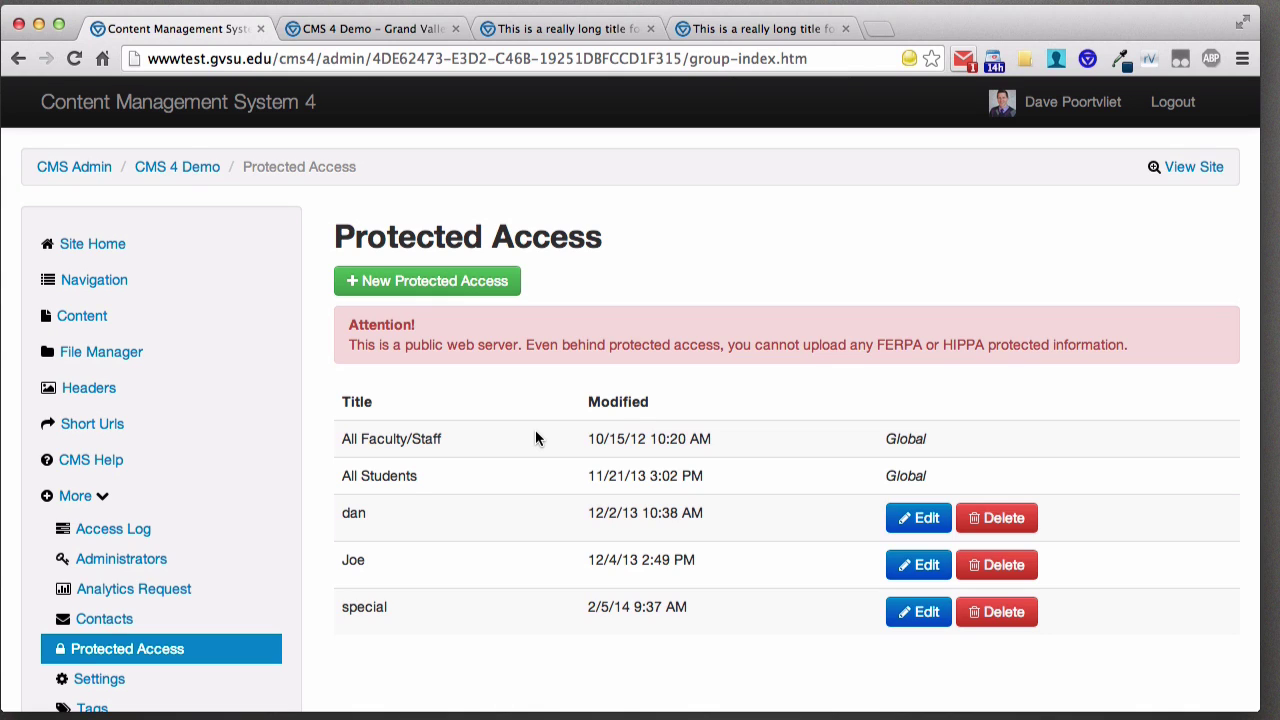
pyautogui.click(424, 283)
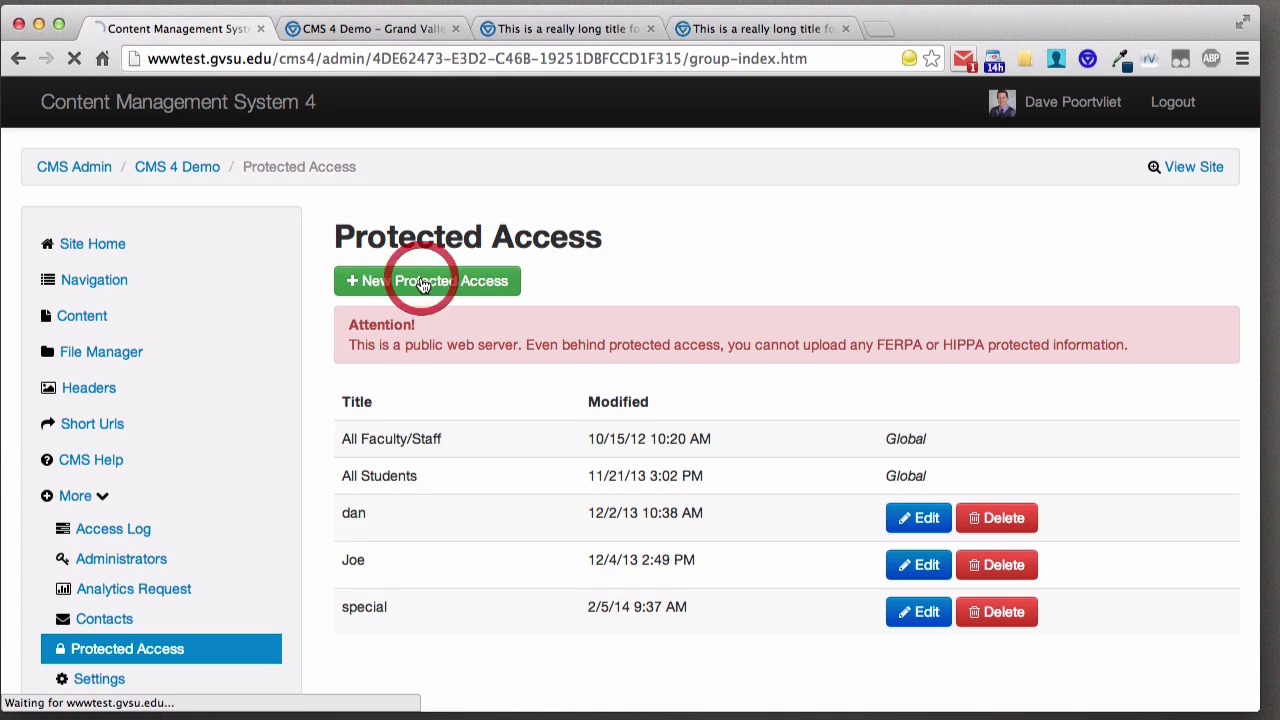
# - Title the group 'cms class', restrict it to two specific GVSU network logins, and submit
pyautogui.click(415, 385)
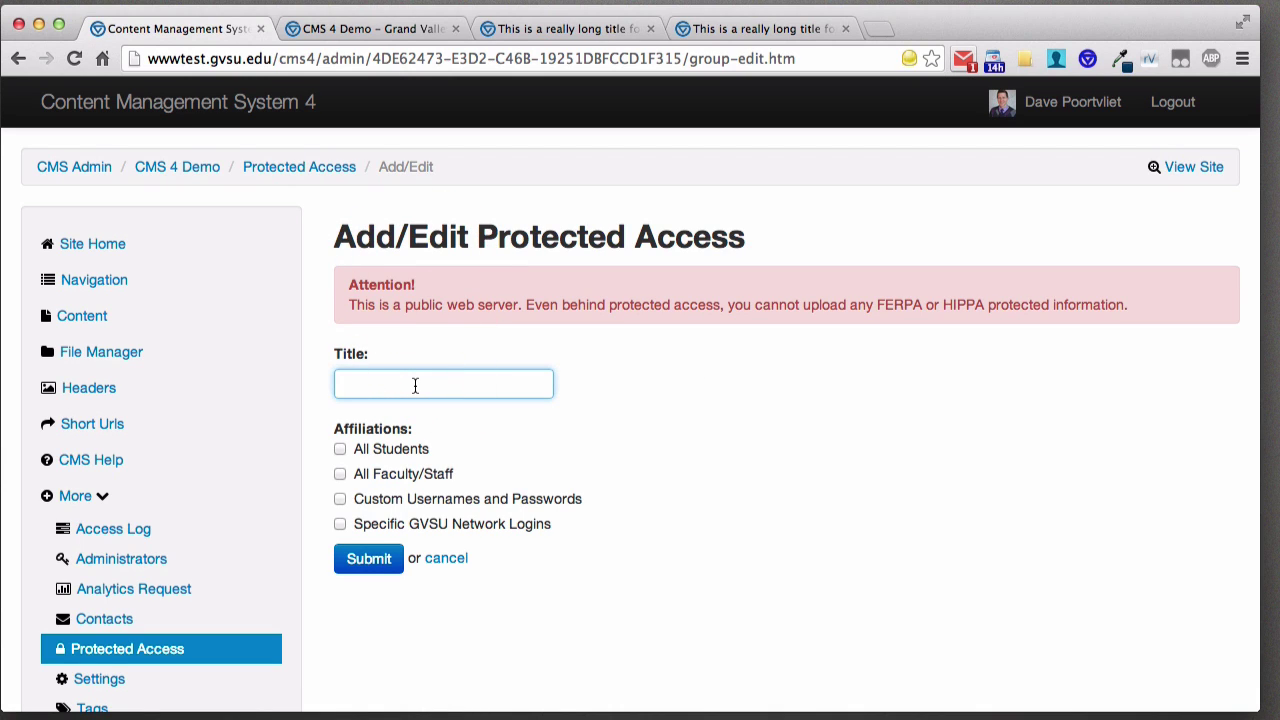
pyautogui.write('cms calass')
pyautogui.click(417, 505)
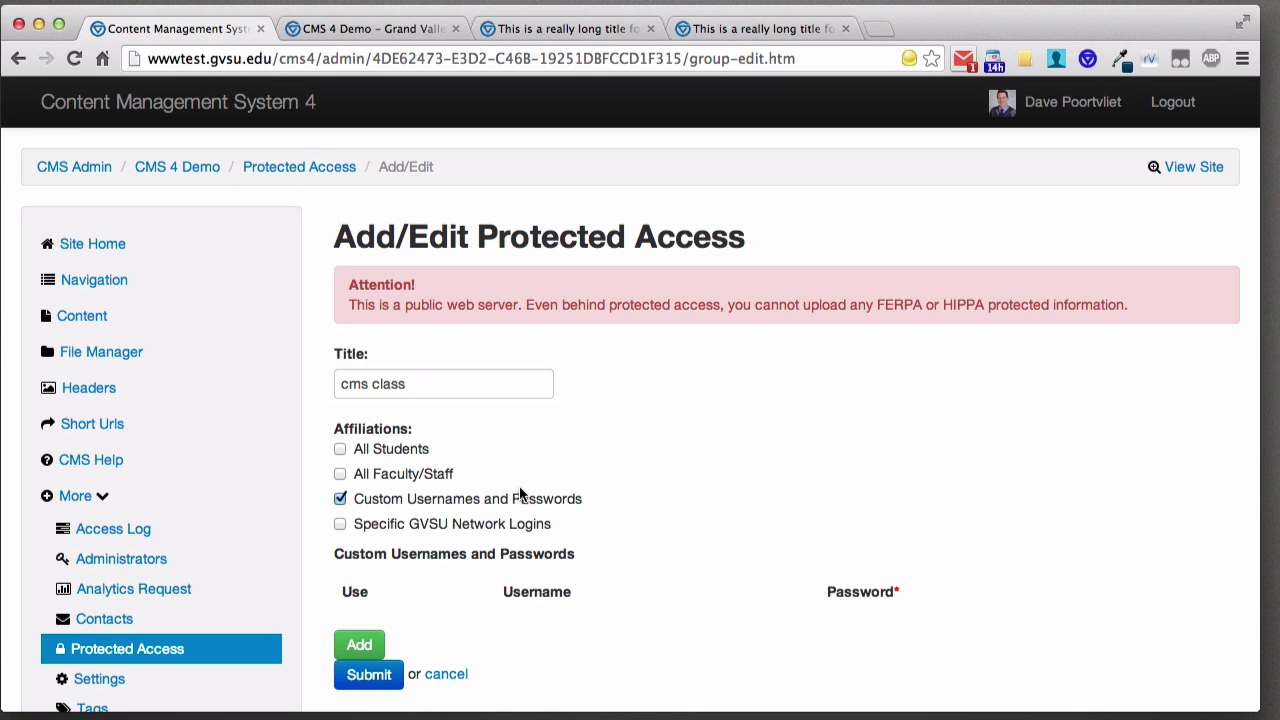
pyautogui.click(503, 498)
pyautogui.click(460, 528)
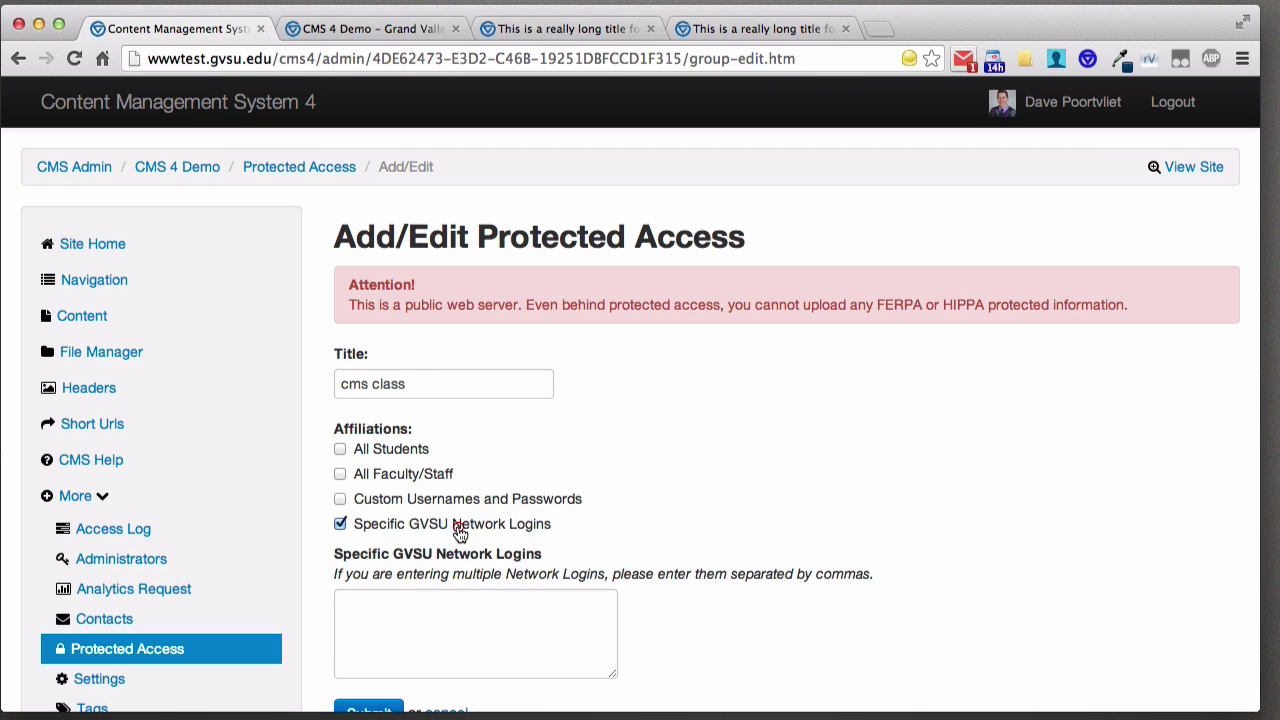
pyautogui.click(546, 636)
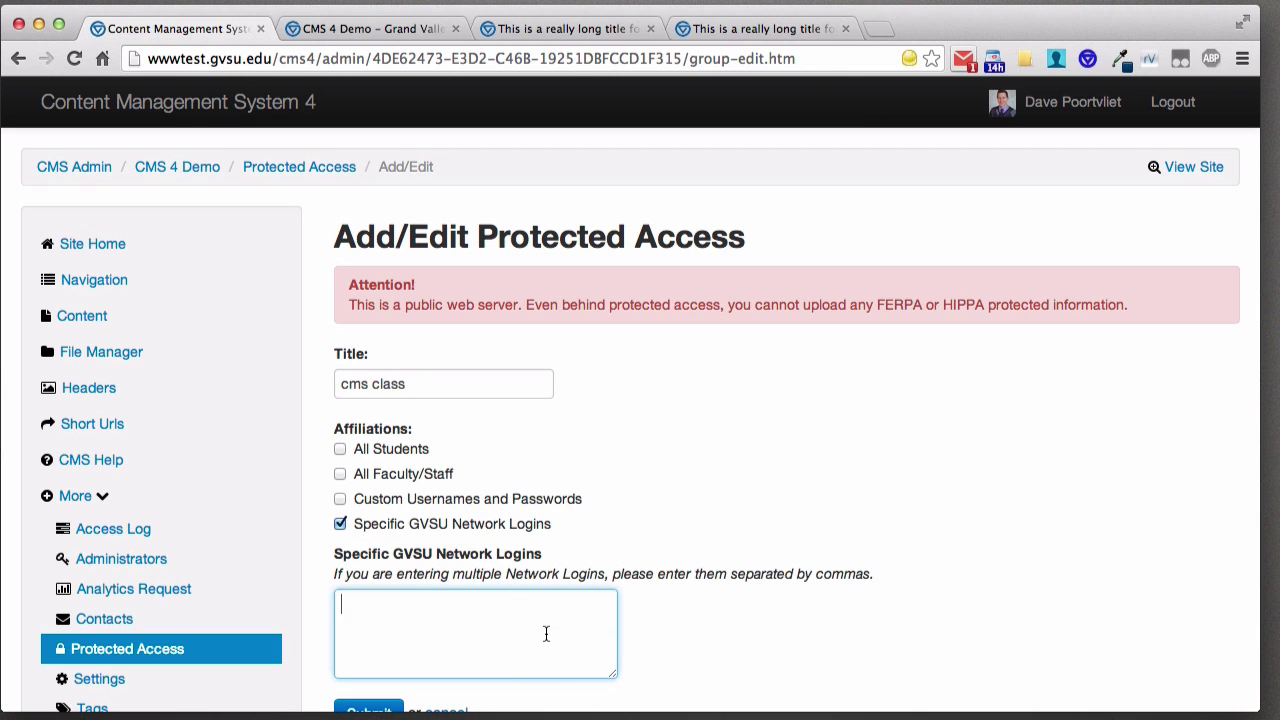
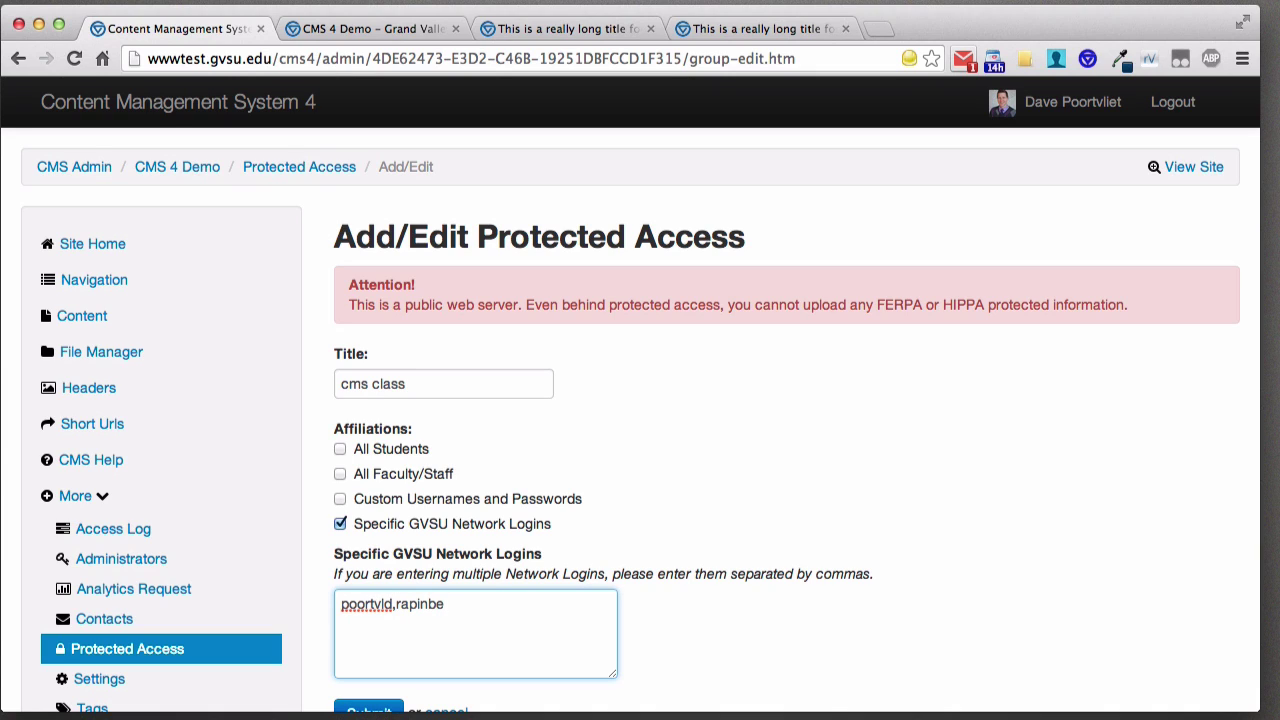
pyautogui.write(',')
pyautogui.scroll(-2, 604, 588)
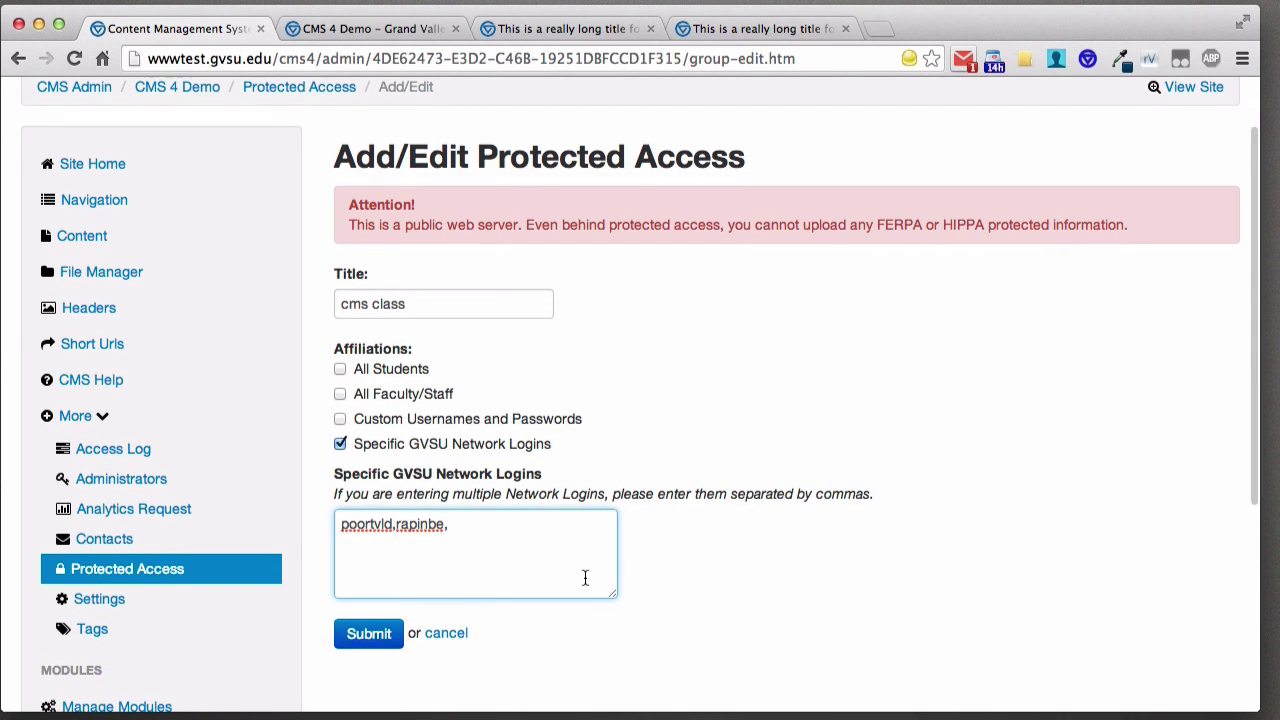
pyautogui.click(382, 640)
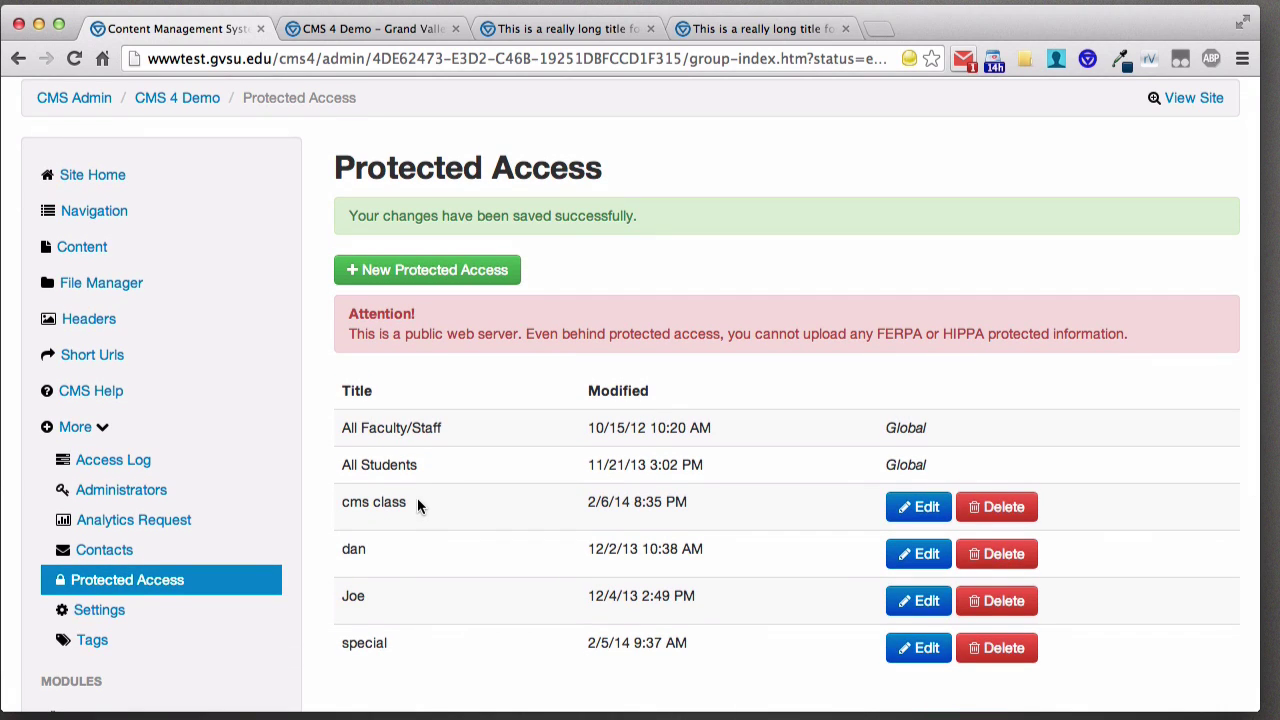
# - Reopen the cms class group for editing and inspect its two allowed network logins
pyautogui.moveTo(414, 502); pyautogui.dragTo(342, 500)
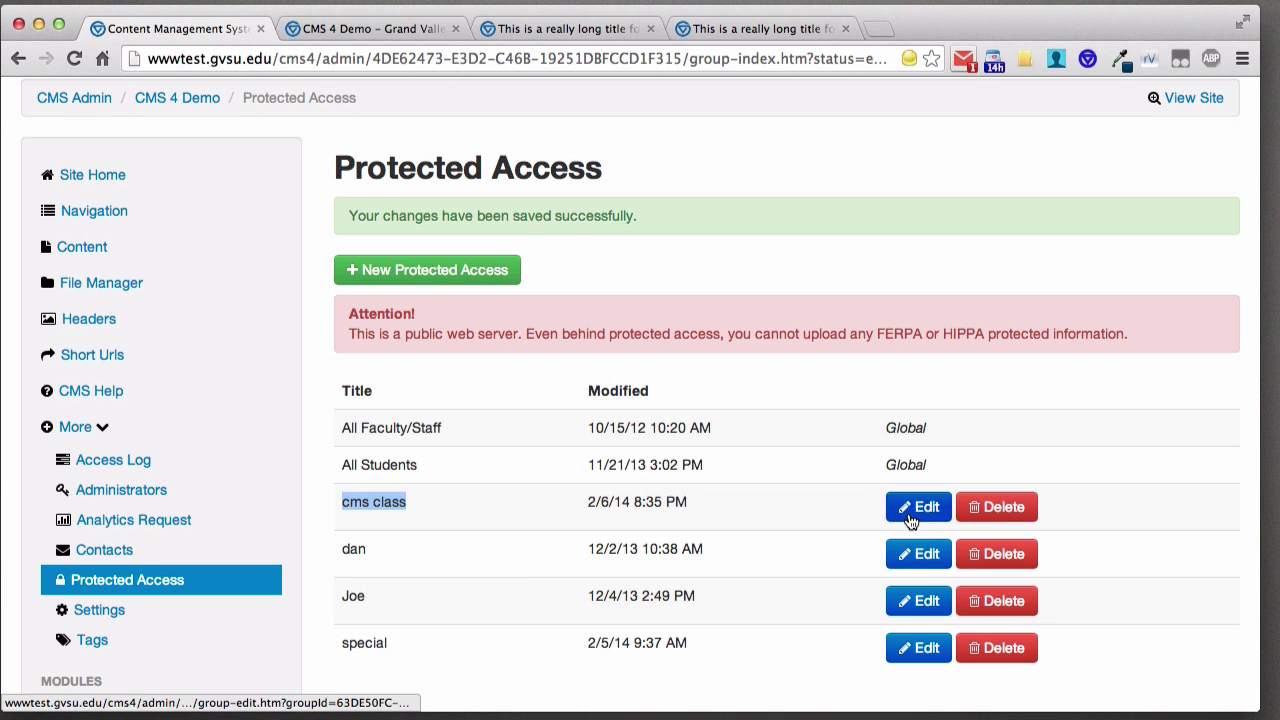
pyautogui.click(912, 508)
pyautogui.scroll(-2, 548, 572)
pyautogui.click(470, 490)
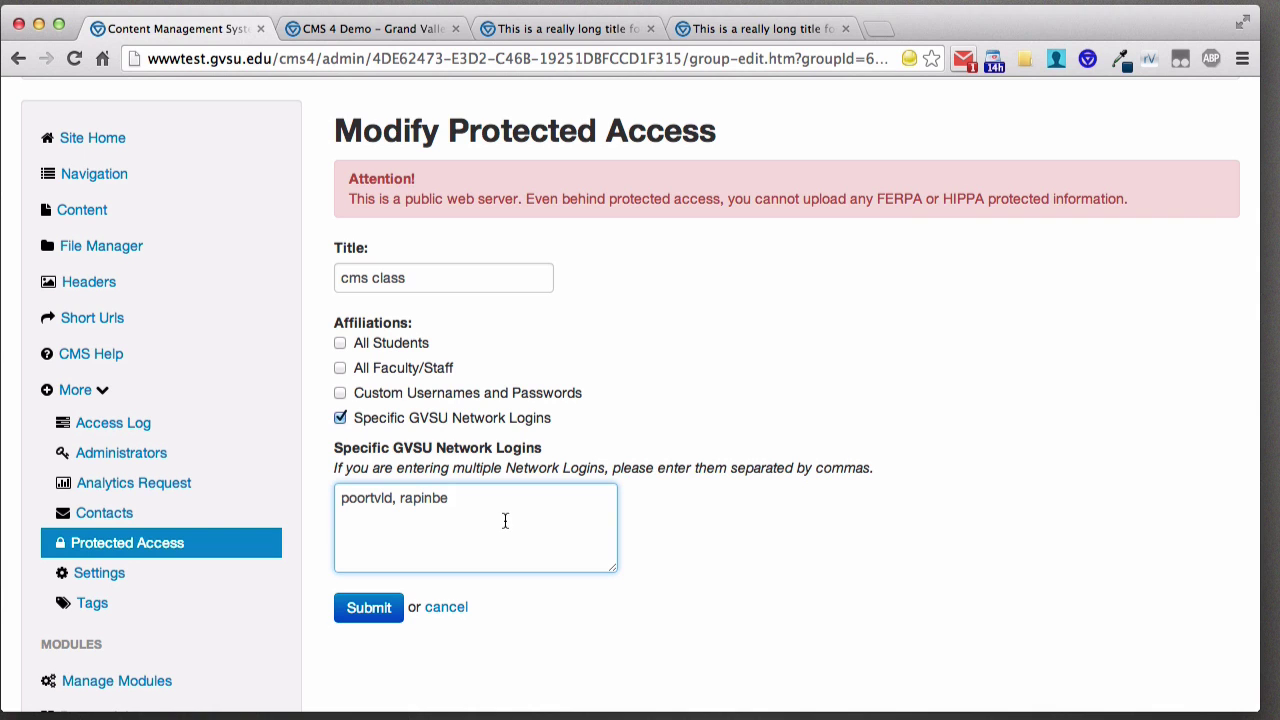
# - Open the CMS 4 Demo Settings page, checking the public site's heading in a new tab
pyautogui.click(92, 572)
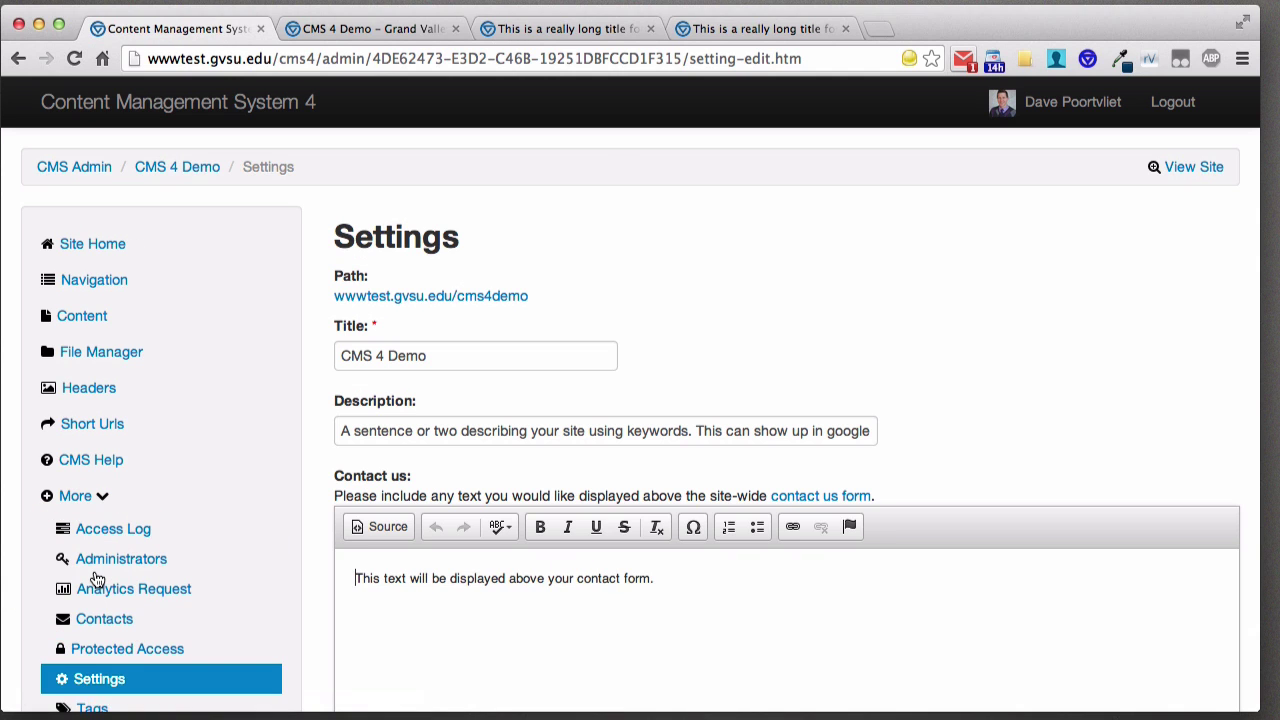
pyautogui.scroll(-2, 366, 463)
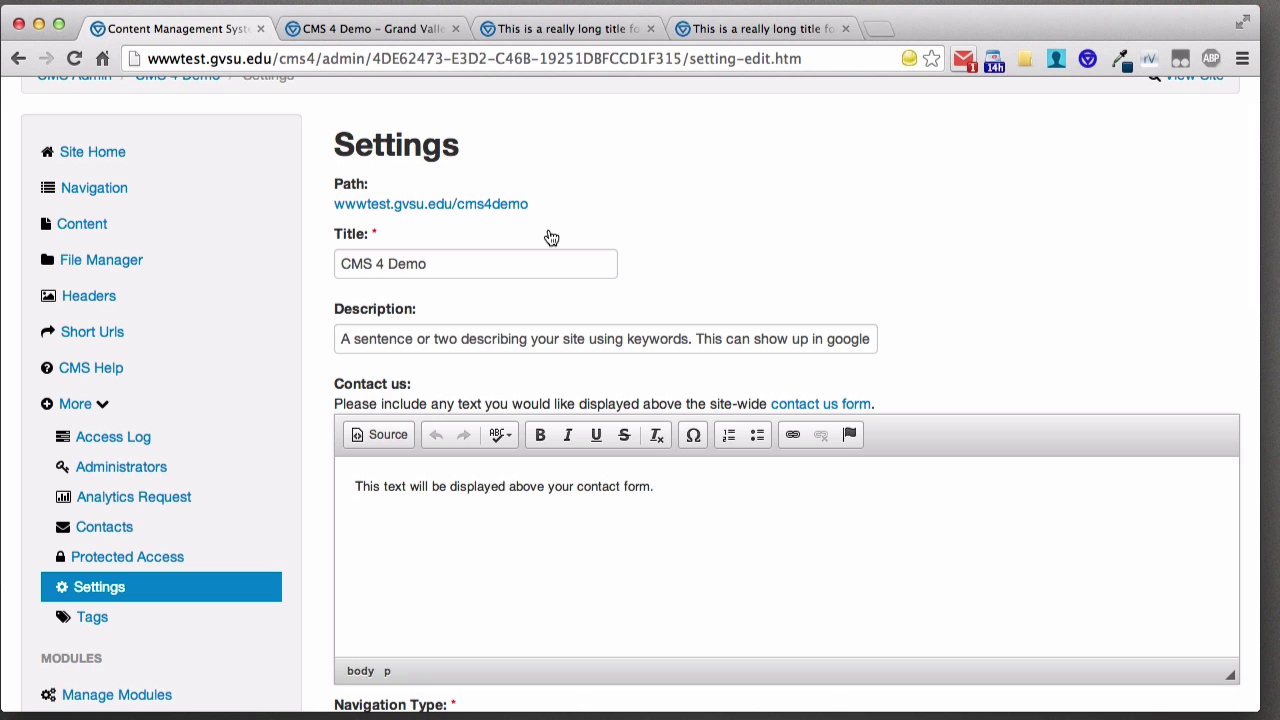
pyautogui.scroll(1, 1131, 122)
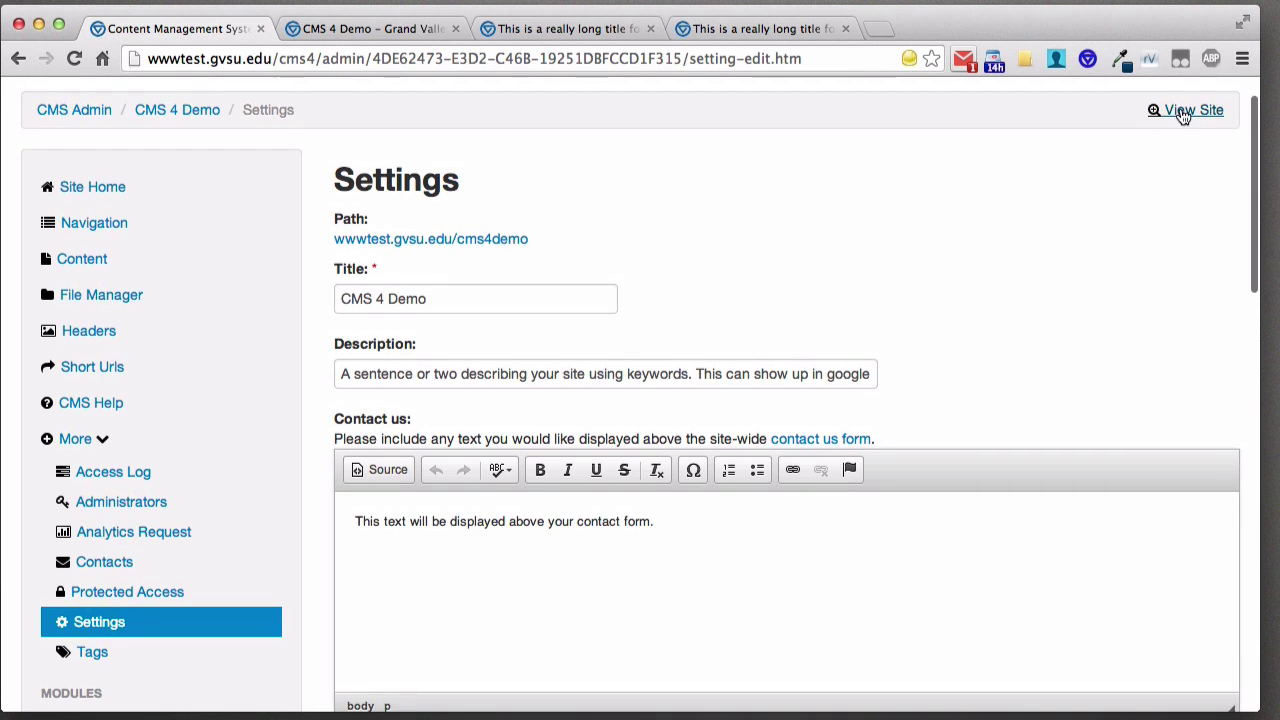
pyautogui.click(1183, 112)
pyautogui.moveTo(326, 222); pyautogui.dragTo(171, 225)
pyautogui.click(140, 30)
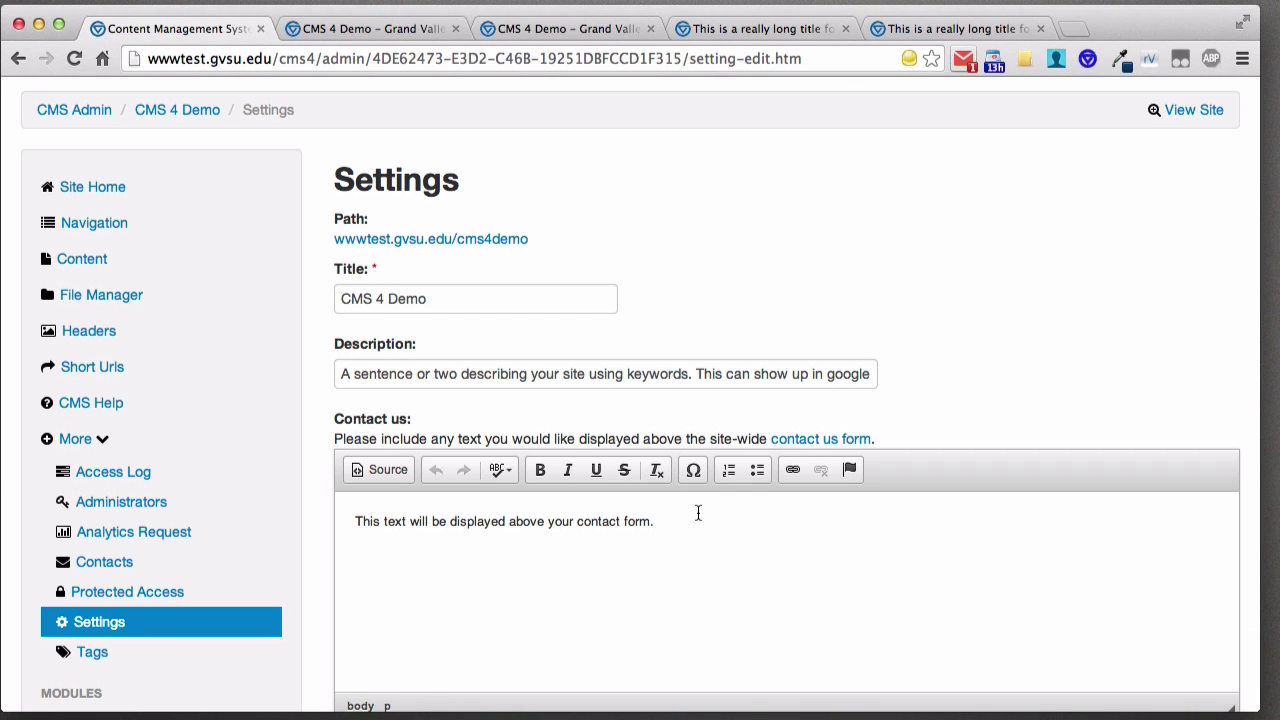
pyautogui.click(795, 445)
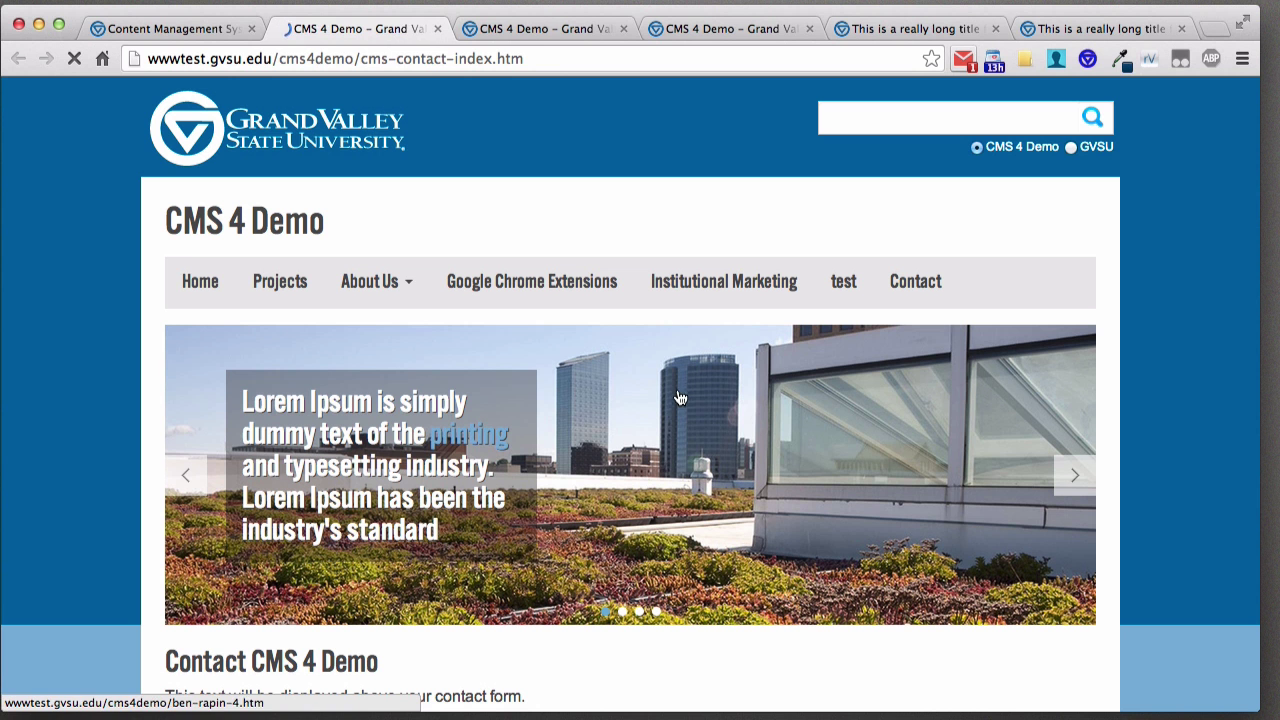
pyautogui.scroll(-3, 669, 382)
pyautogui.scroll(-5, 669, 382)
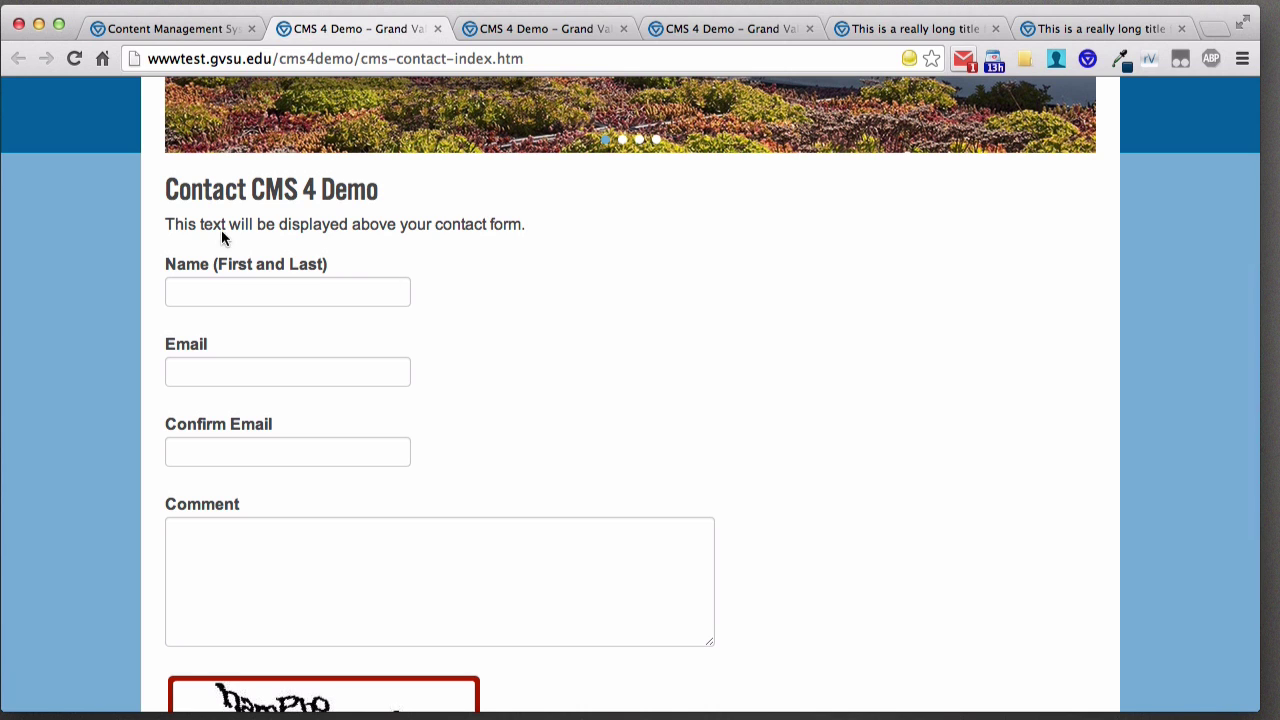
pyautogui.moveTo(165, 224); pyautogui.dragTo(520, 227)
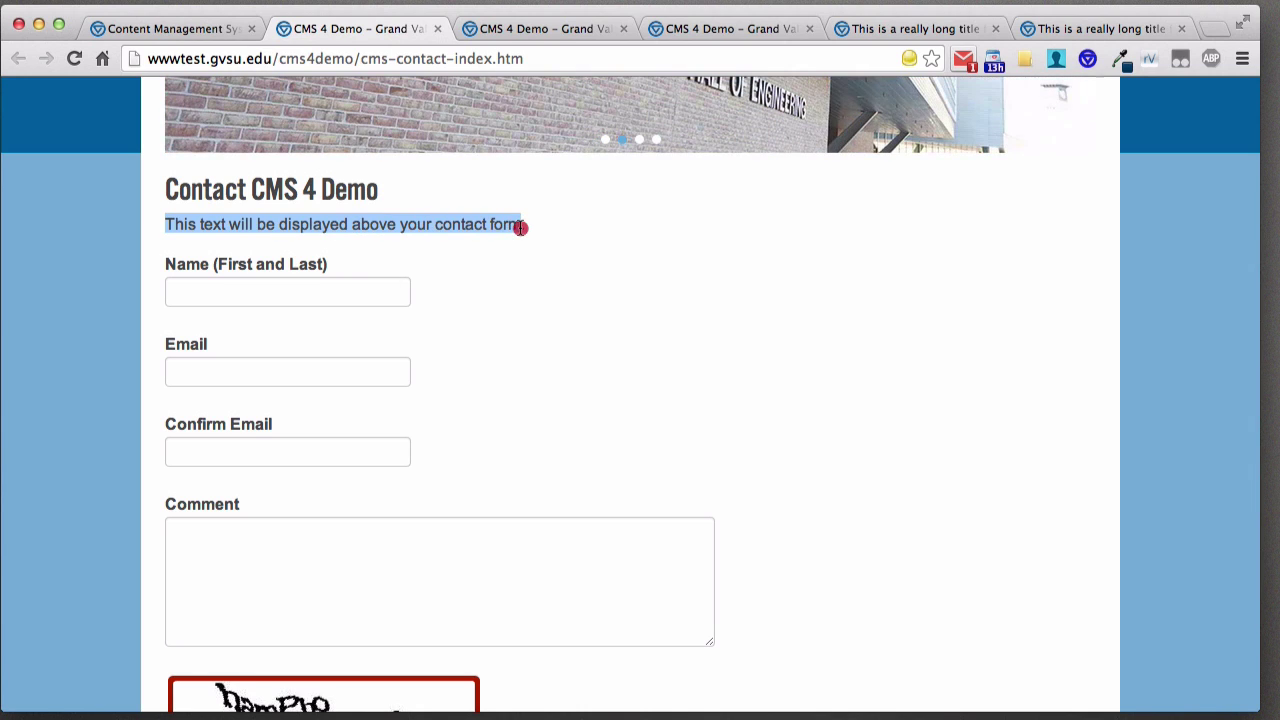
pyautogui.click(183, 31)
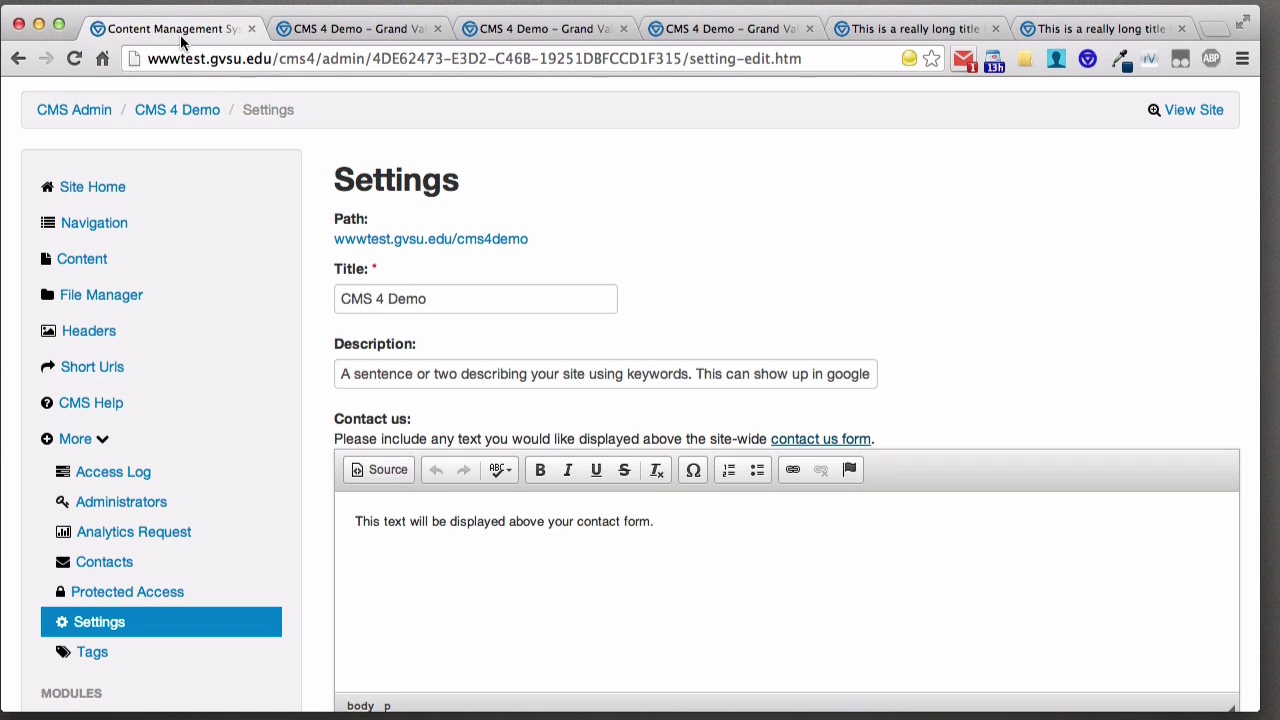
pyautogui.scroll(-3, 609, 514)
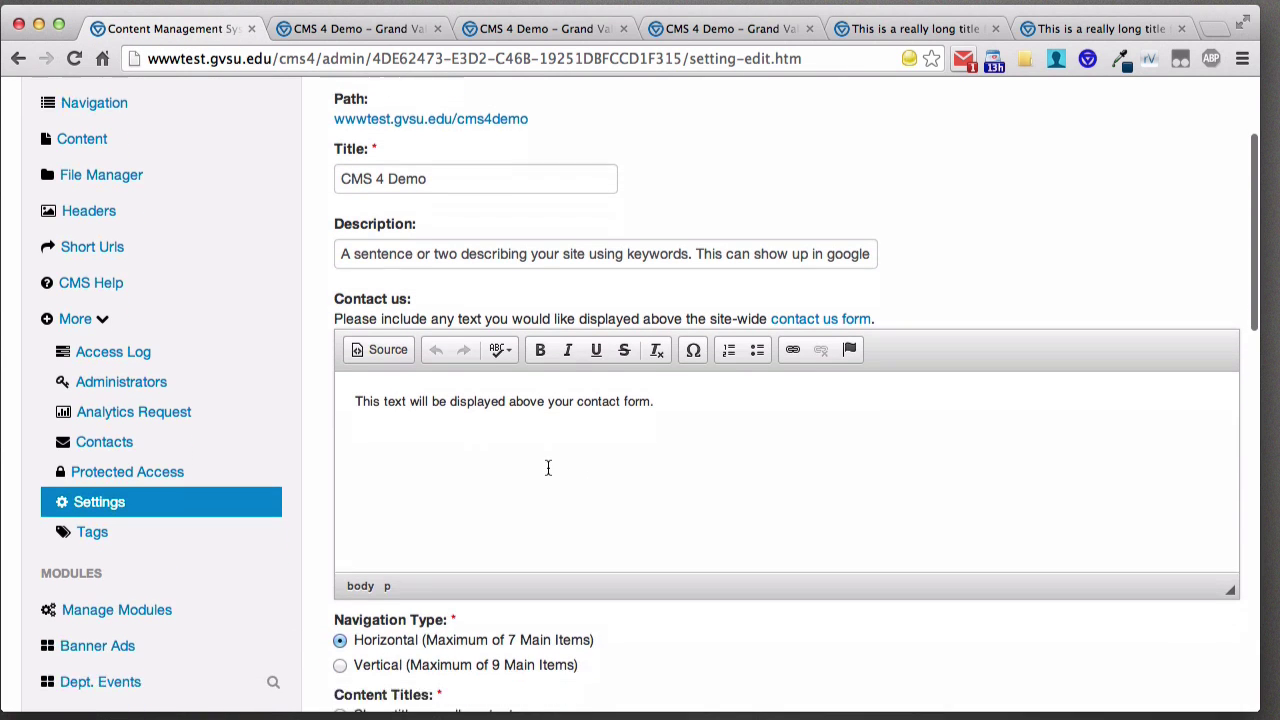
pyautogui.scroll(-4, 548, 465)
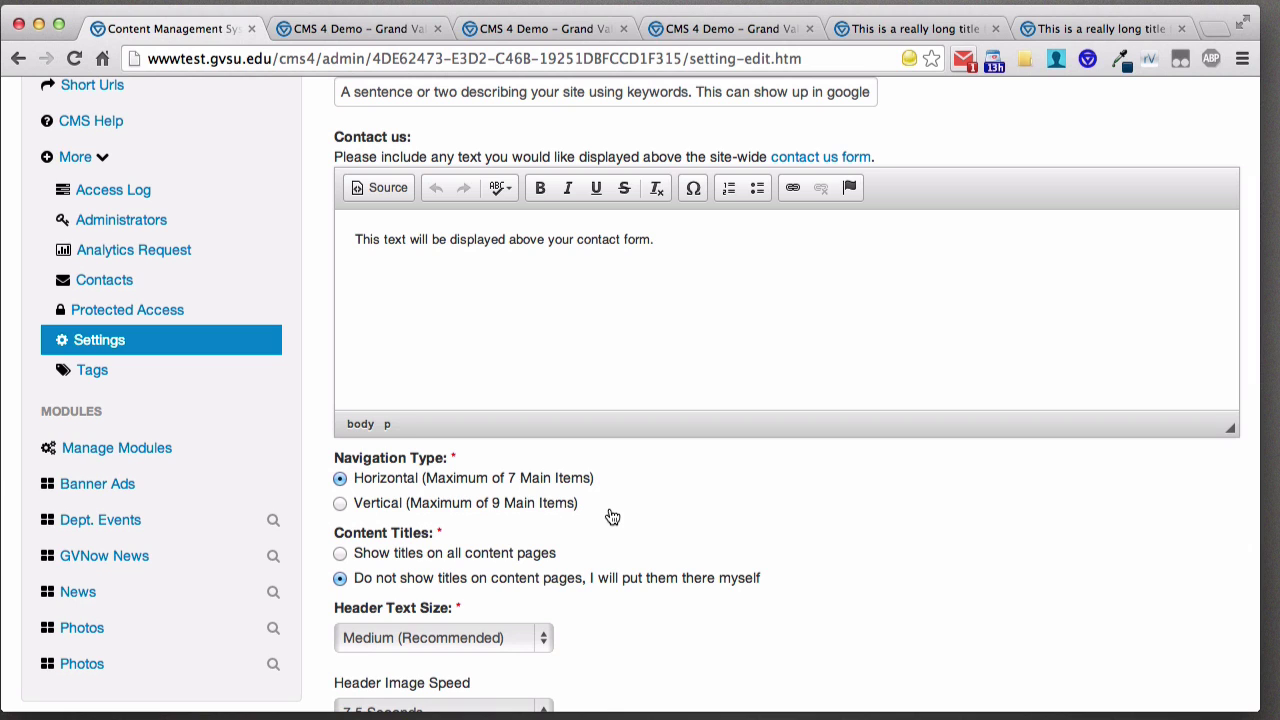
pyautogui.scroll(-1, 605, 500)
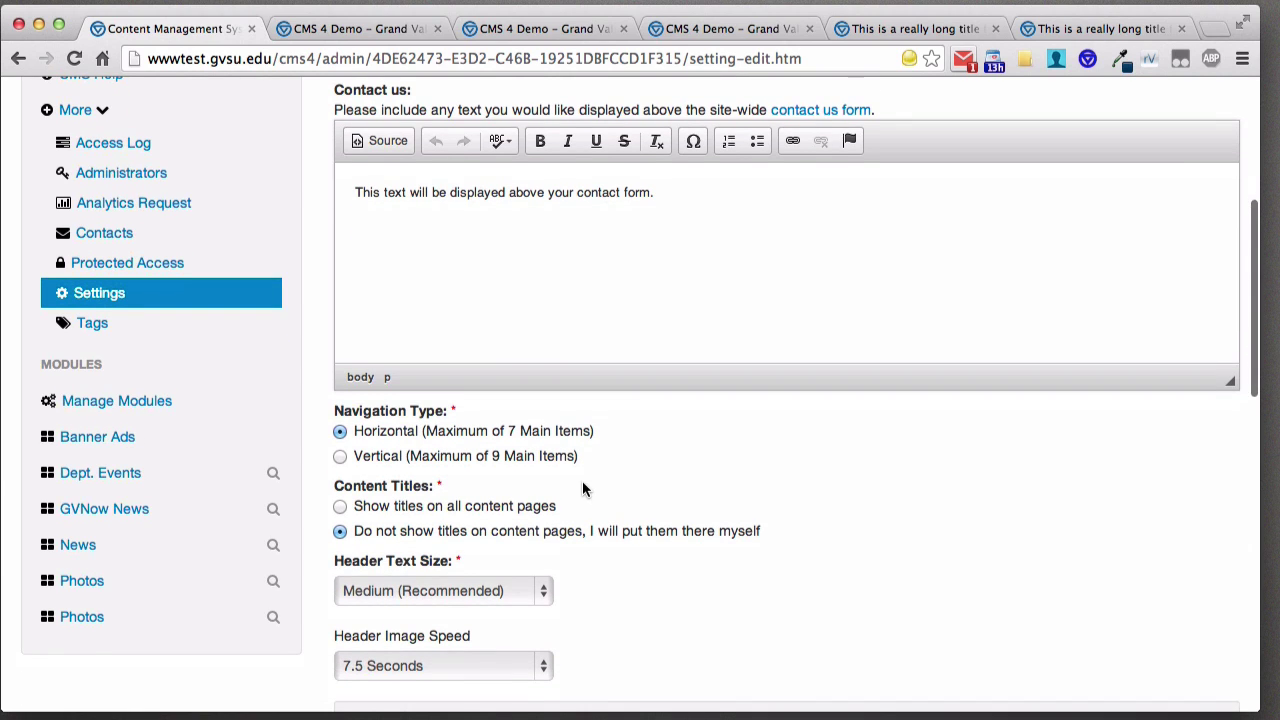
pyautogui.scroll(-1, 583, 484)
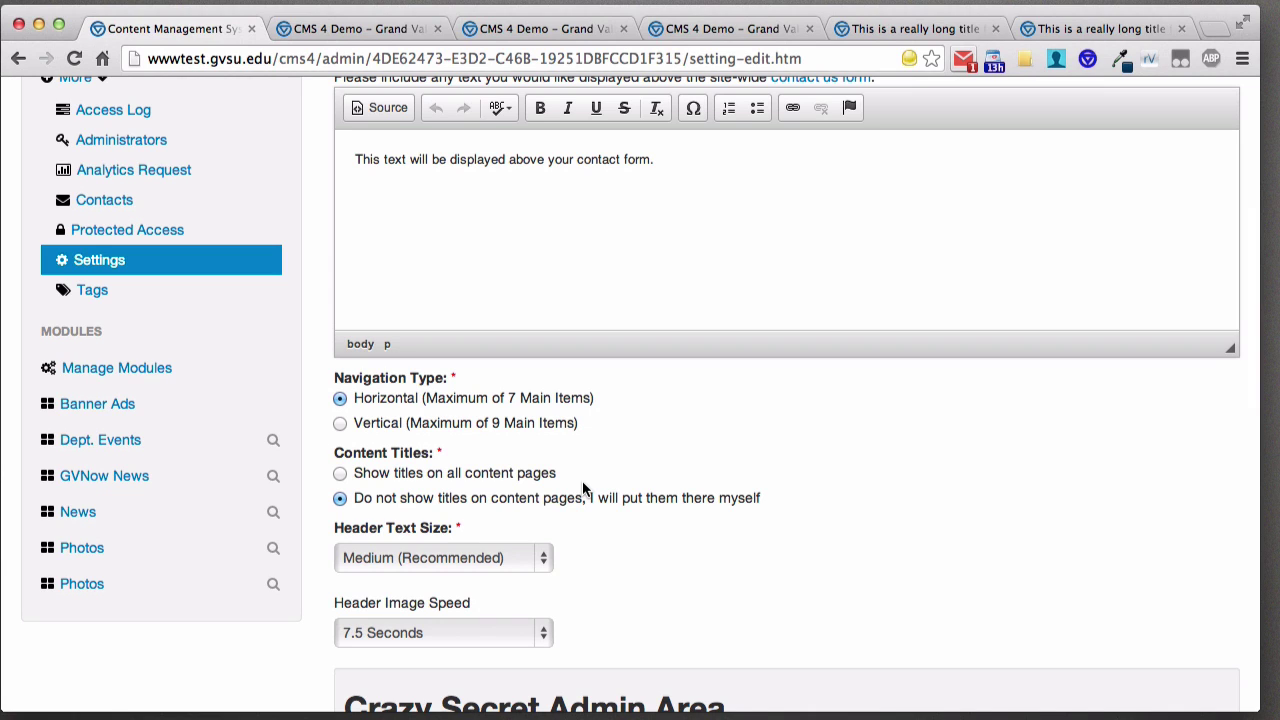
pyautogui.click(479, 558)
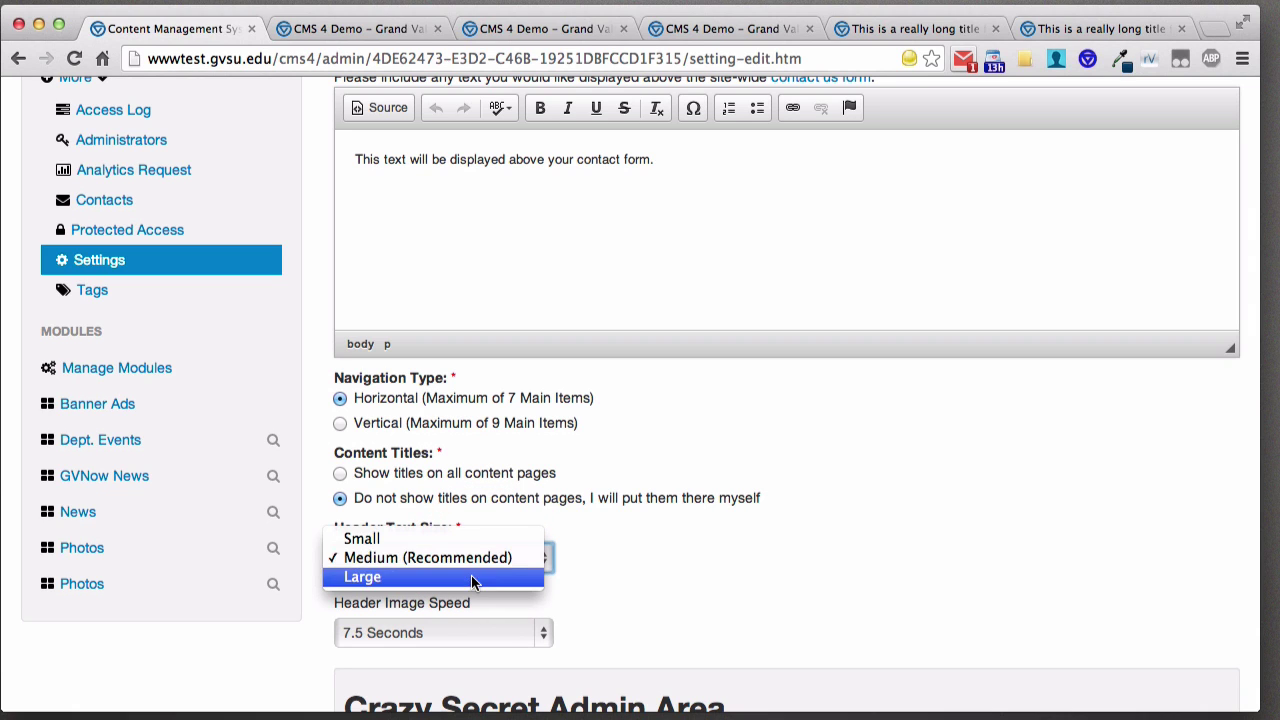
pyautogui.click(681, 548)
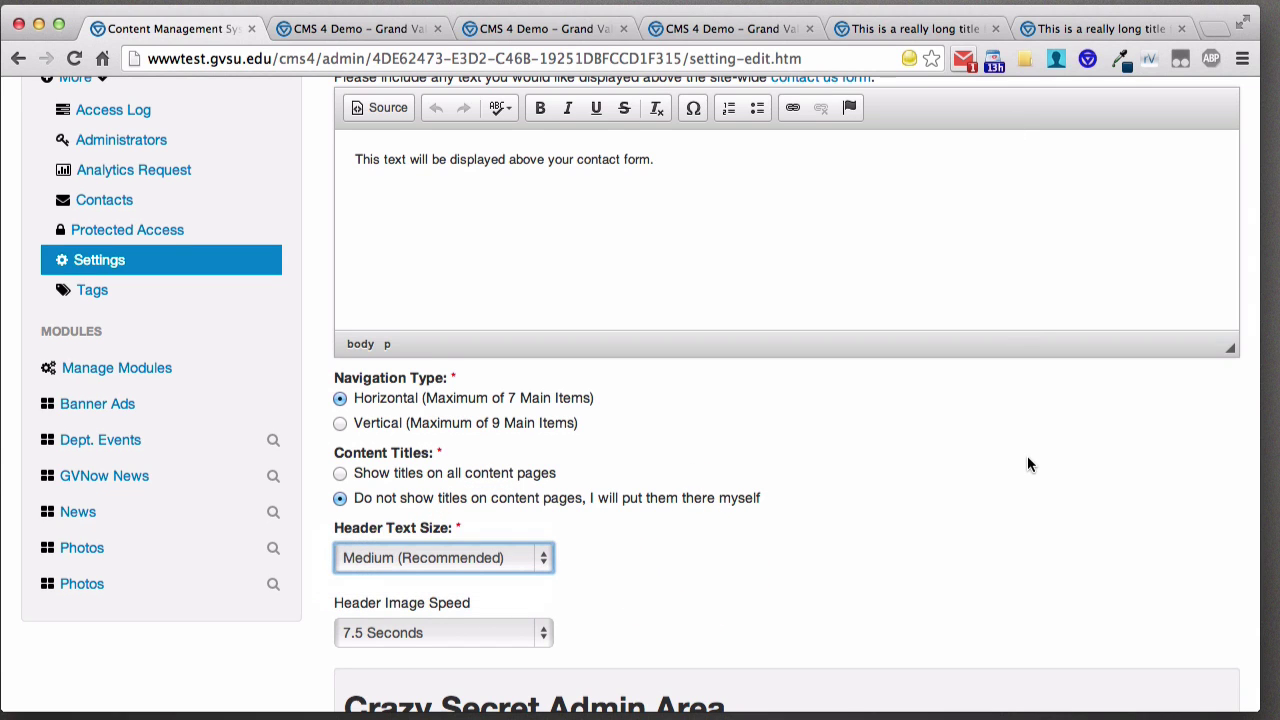
pyautogui.scroll(3, 1030, 456)
pyautogui.scroll(5, 1030, 456)
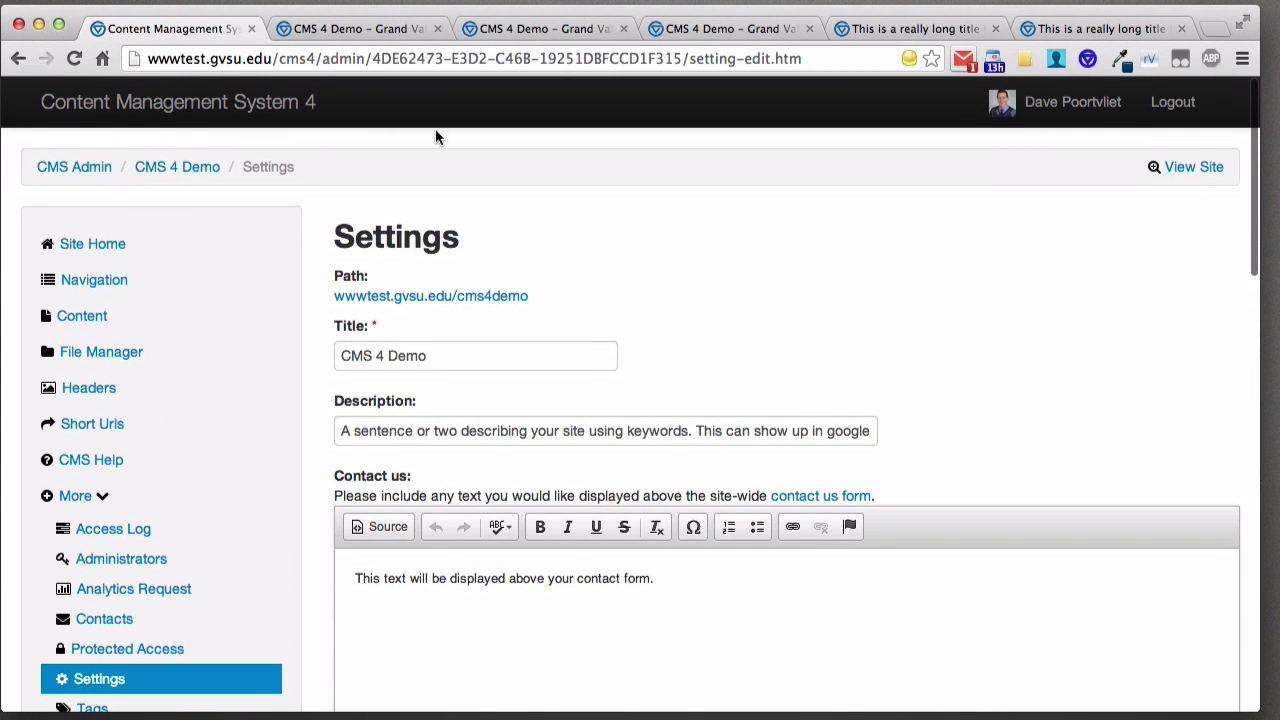
pyautogui.click(339, 32)
# - Look over the contact page's slideshow caption, then return to the CMS settings page
pyautogui.scroll(3, 566, 350)
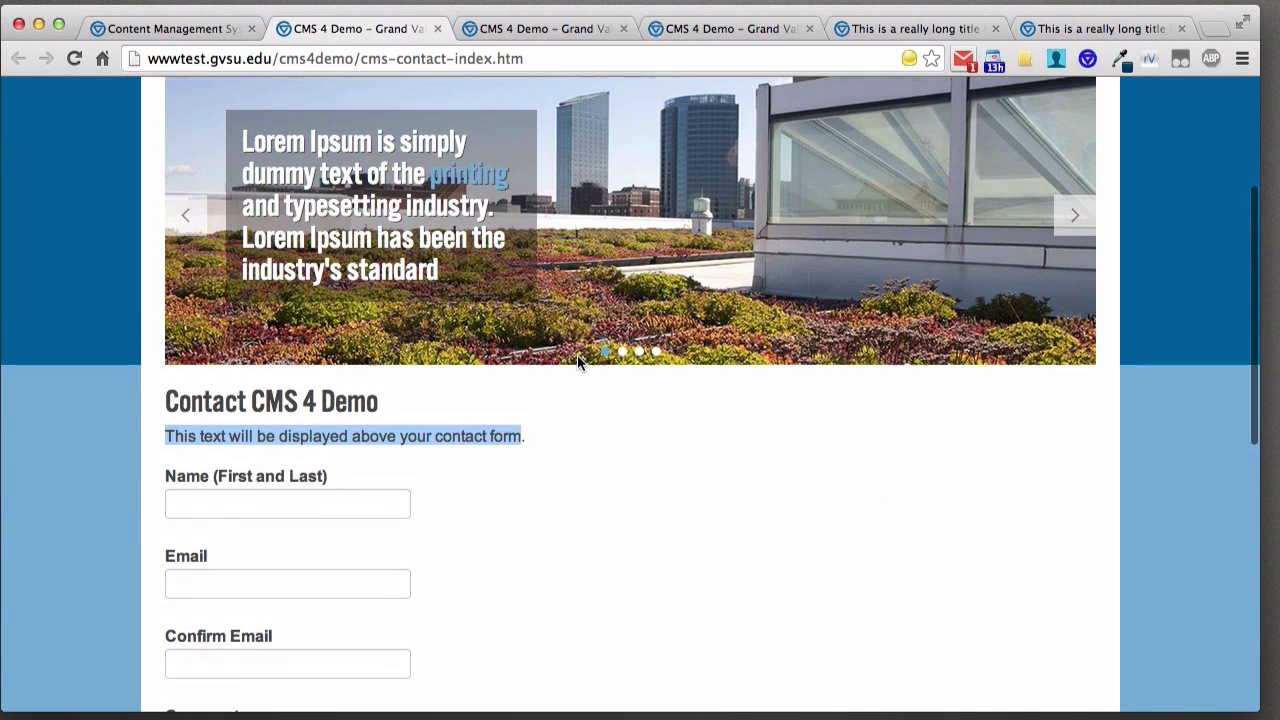
pyautogui.moveTo(240, 205); pyautogui.dragTo(440, 330)
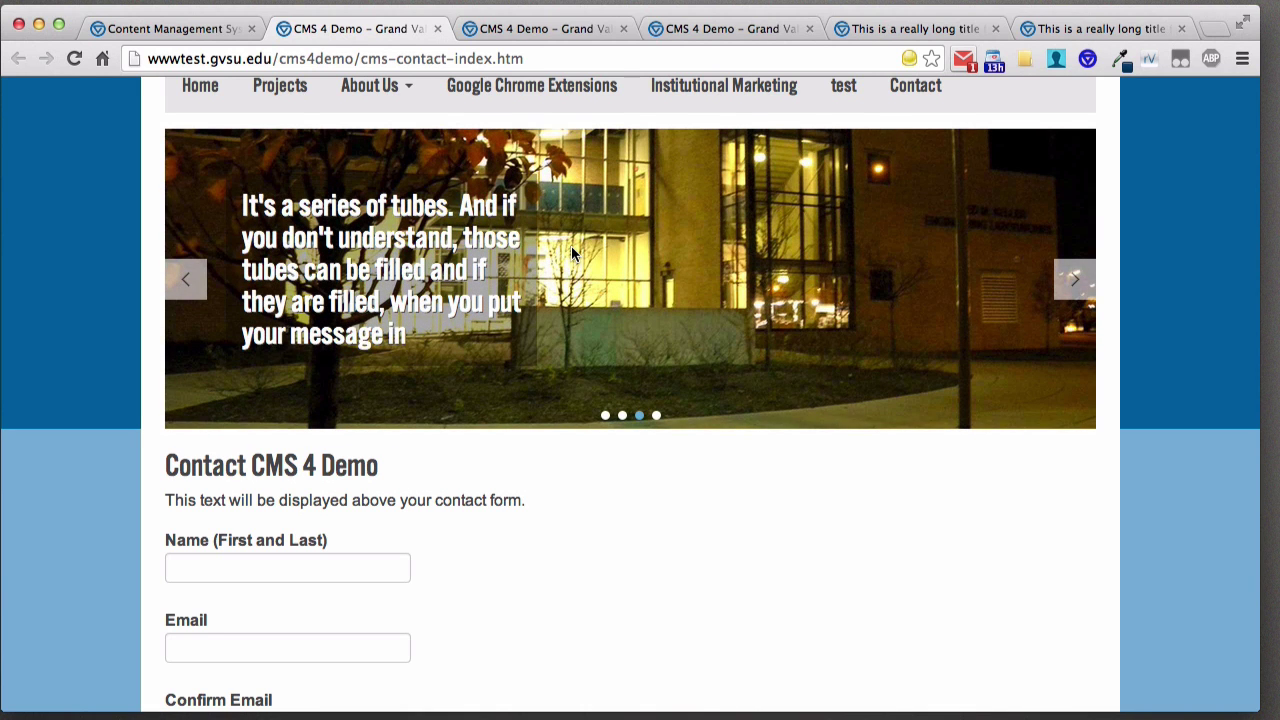
pyautogui.click(165, 28)
# - Change the site's Header Text Size to Small
pyautogui.scroll(-5, 448, 485)
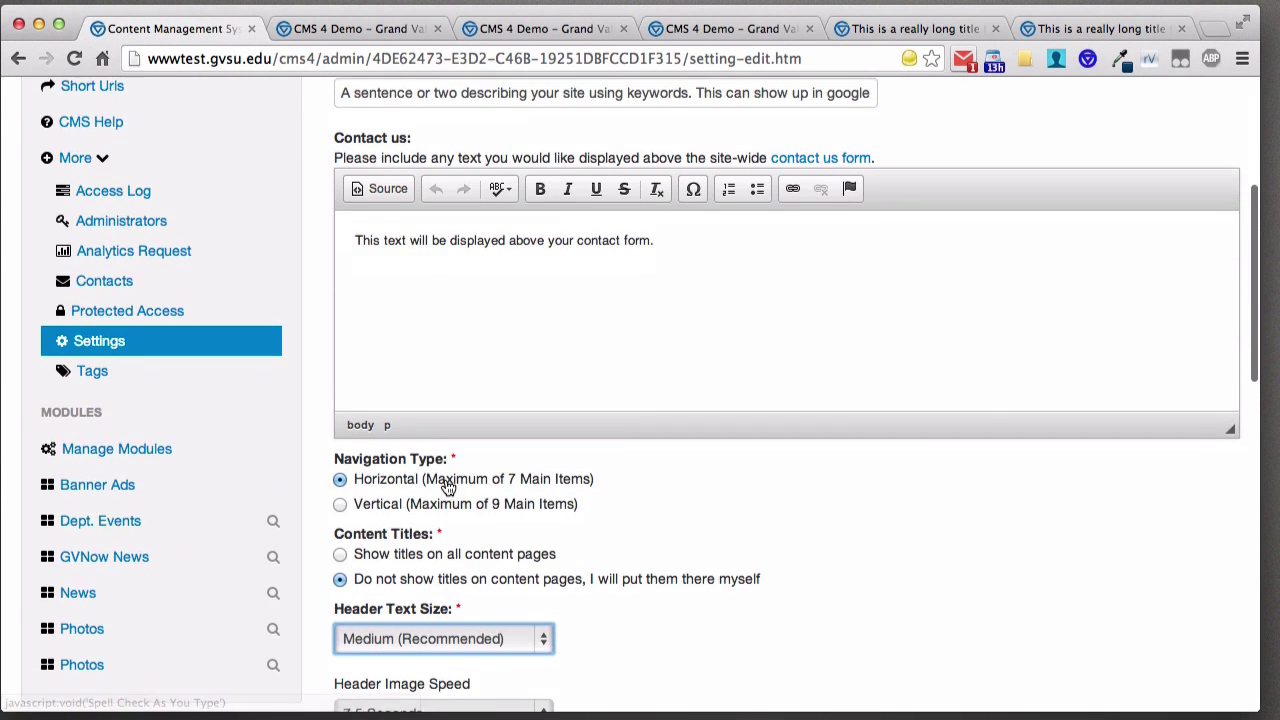
pyautogui.scroll(-2, 448, 485)
pyautogui.click(452, 537)
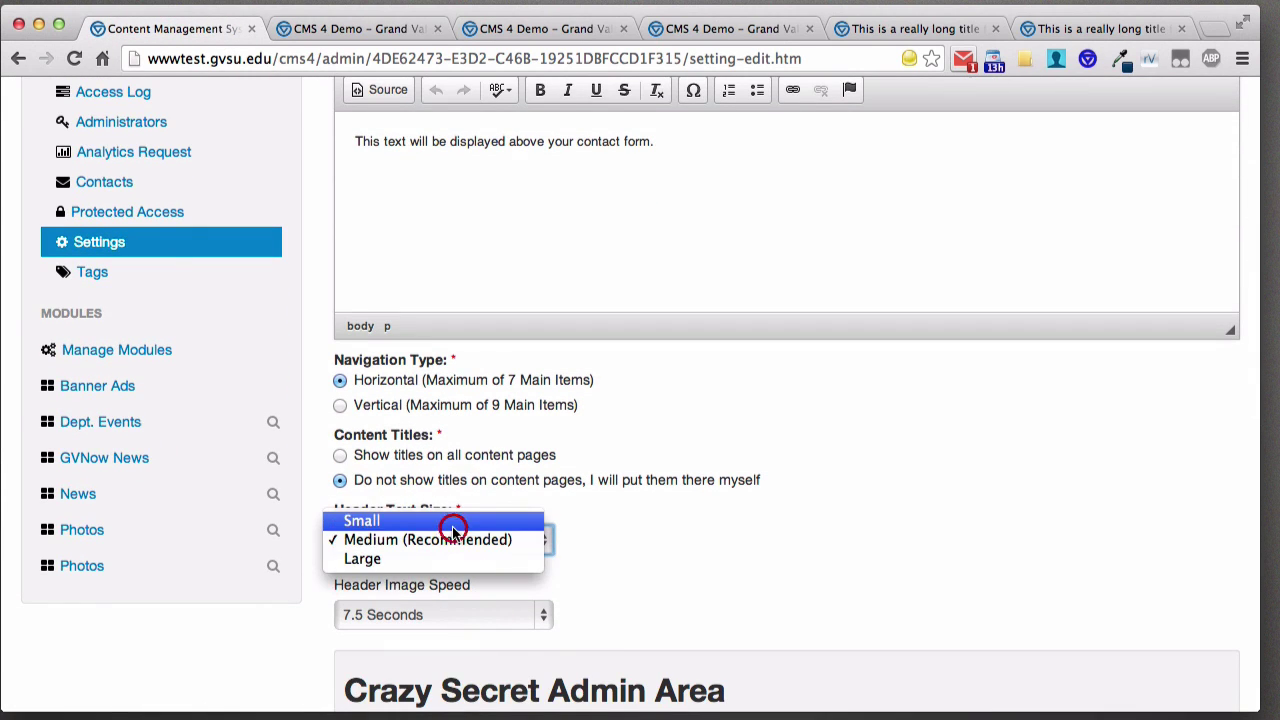
pyautogui.click(452, 524)
# - Keep Header Image Speed at 7.5 Seconds and go to the Tags page
pyautogui.scroll(-3, 663, 514)
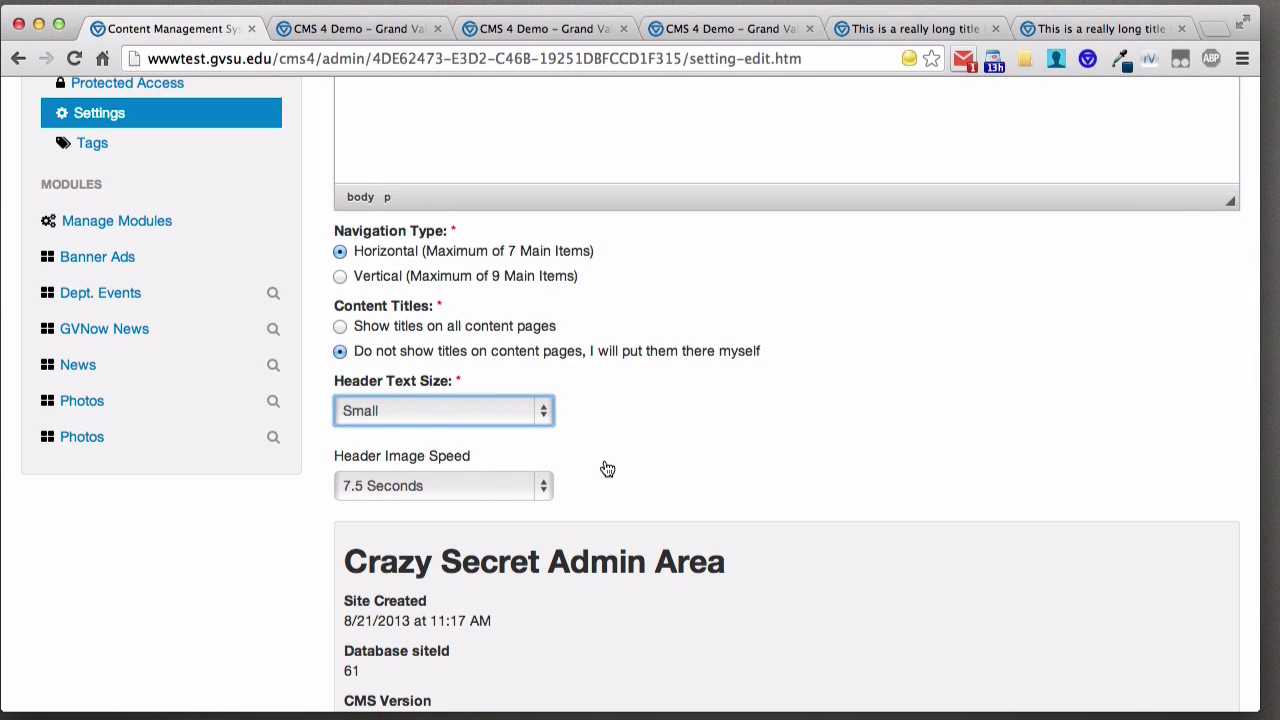
pyautogui.click(543, 486)
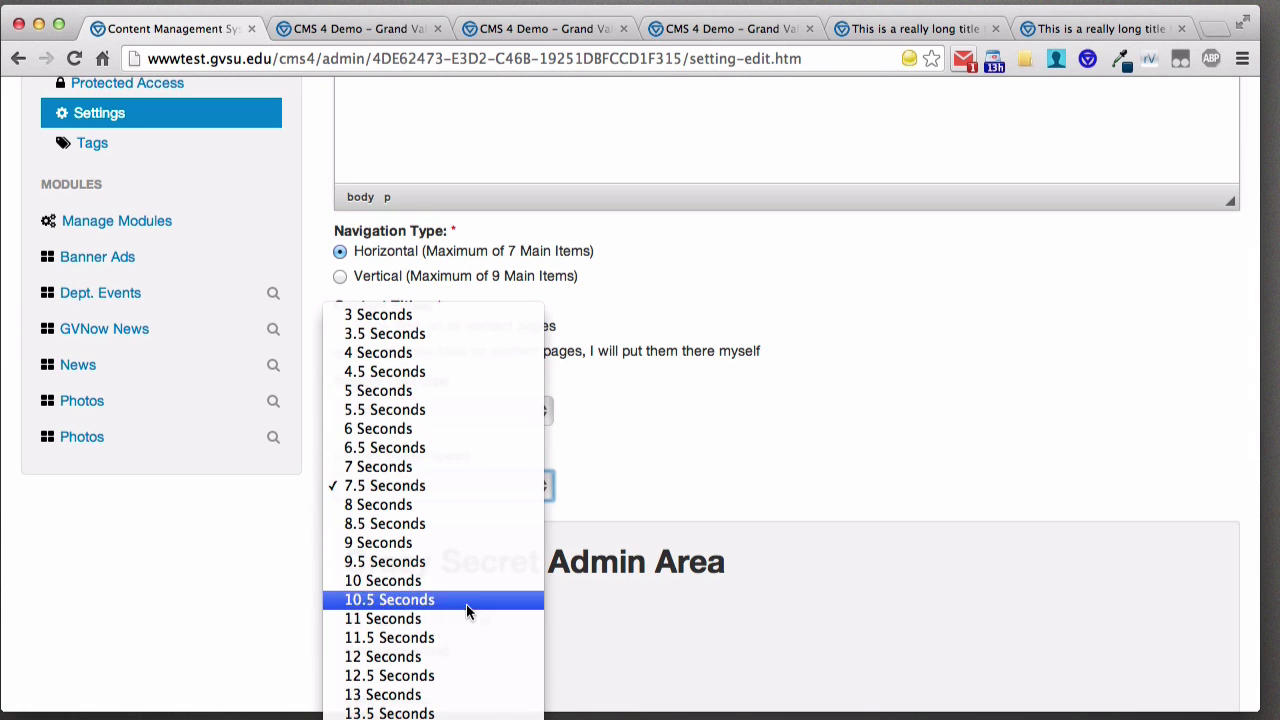
pyautogui.click(739, 457)
pyautogui.scroll(3, 664, 440)
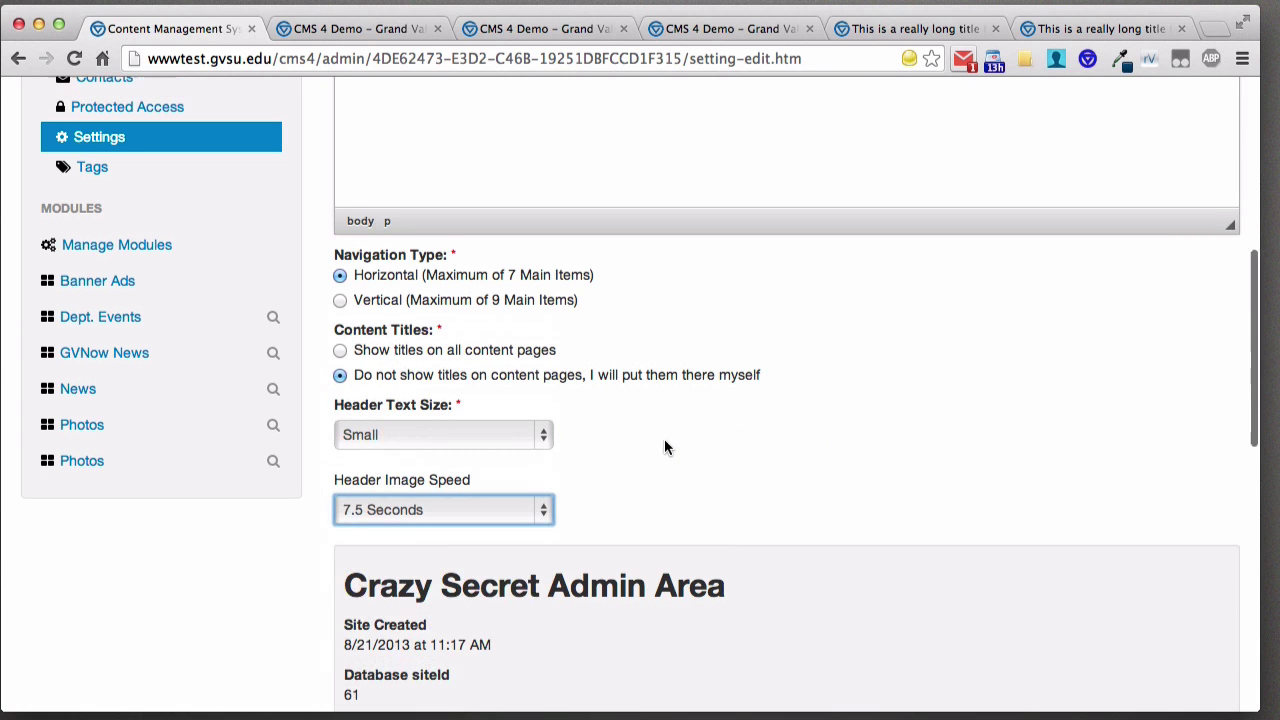
pyautogui.scroll(2, 625, 398)
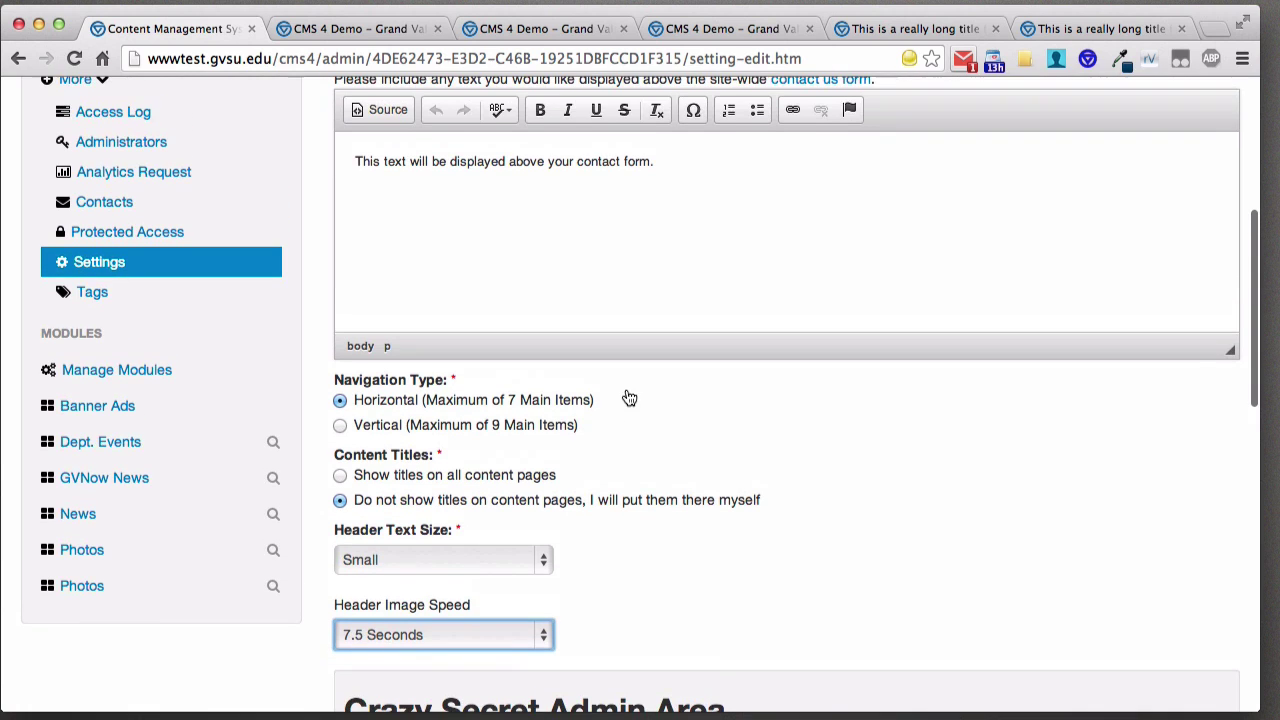
pyautogui.click(97, 298)
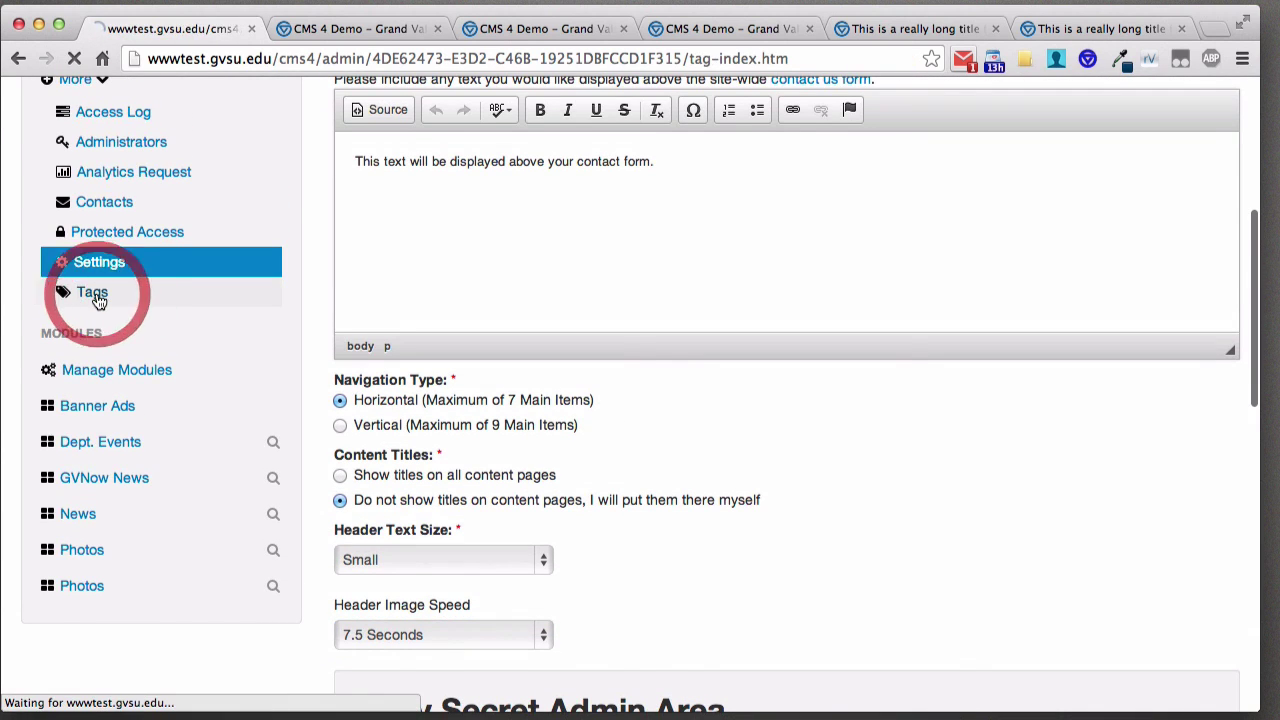
# - Scroll the tag list, then open Manage Modules
pyautogui.scroll(-5, 100, 300)
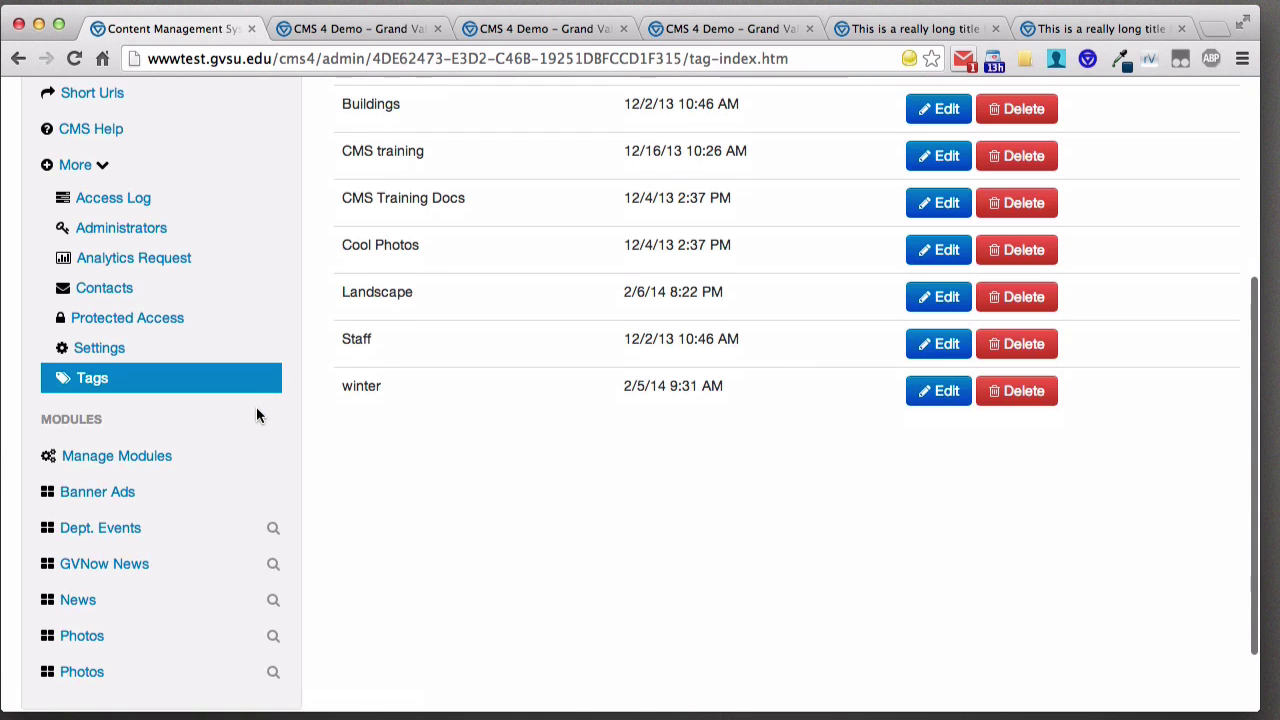
pyautogui.click(152, 458)
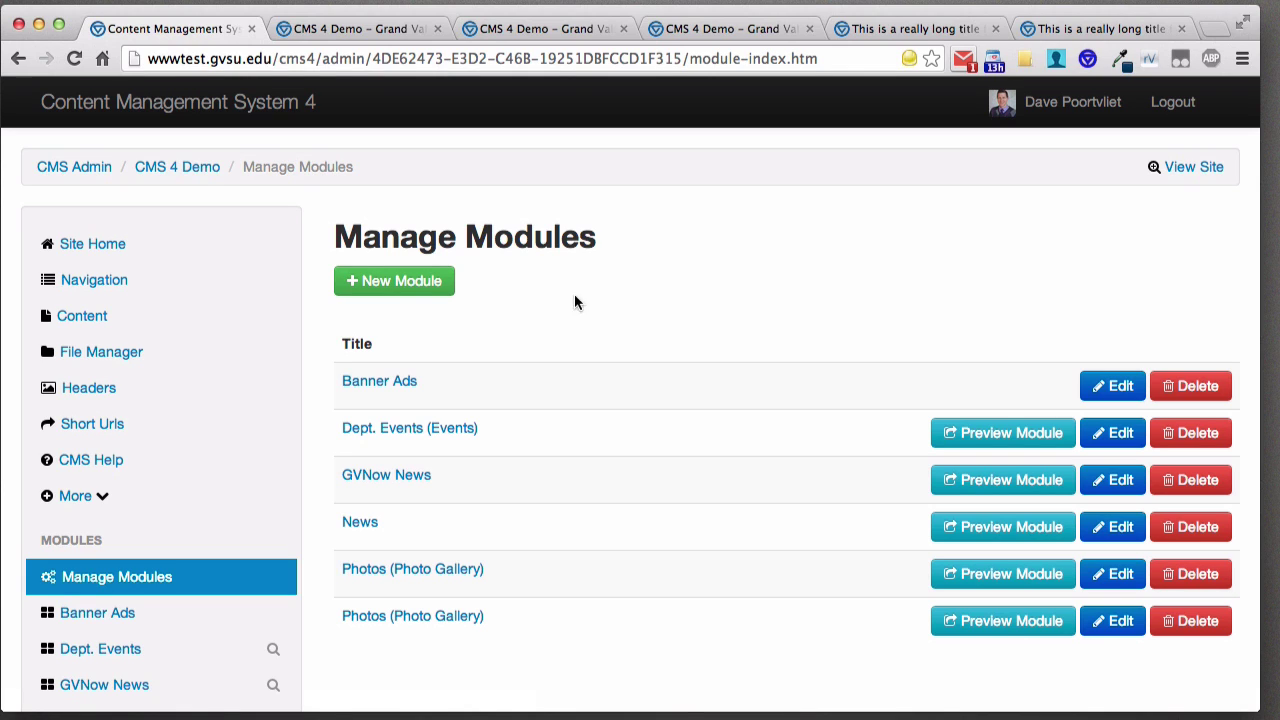
# - Add a new module of type News with alias title 'What's Happening' and submit it
pyautogui.click(408, 294)
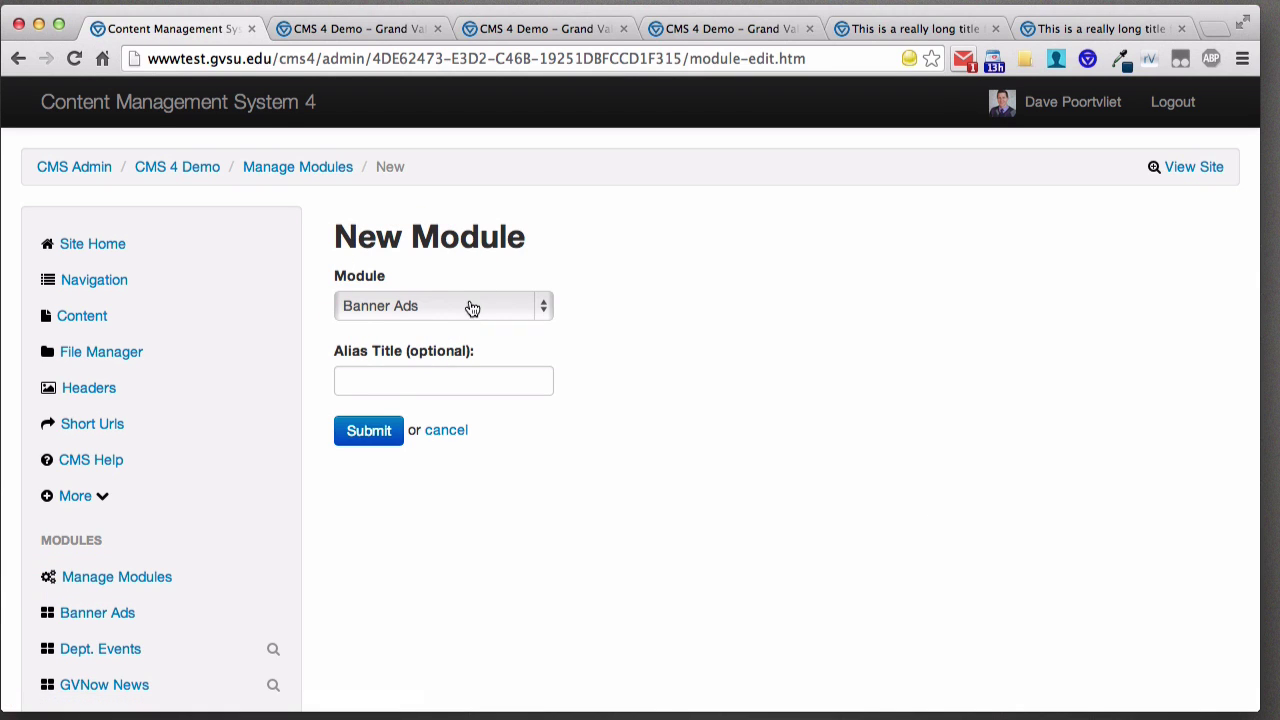
pyautogui.click(472, 308)
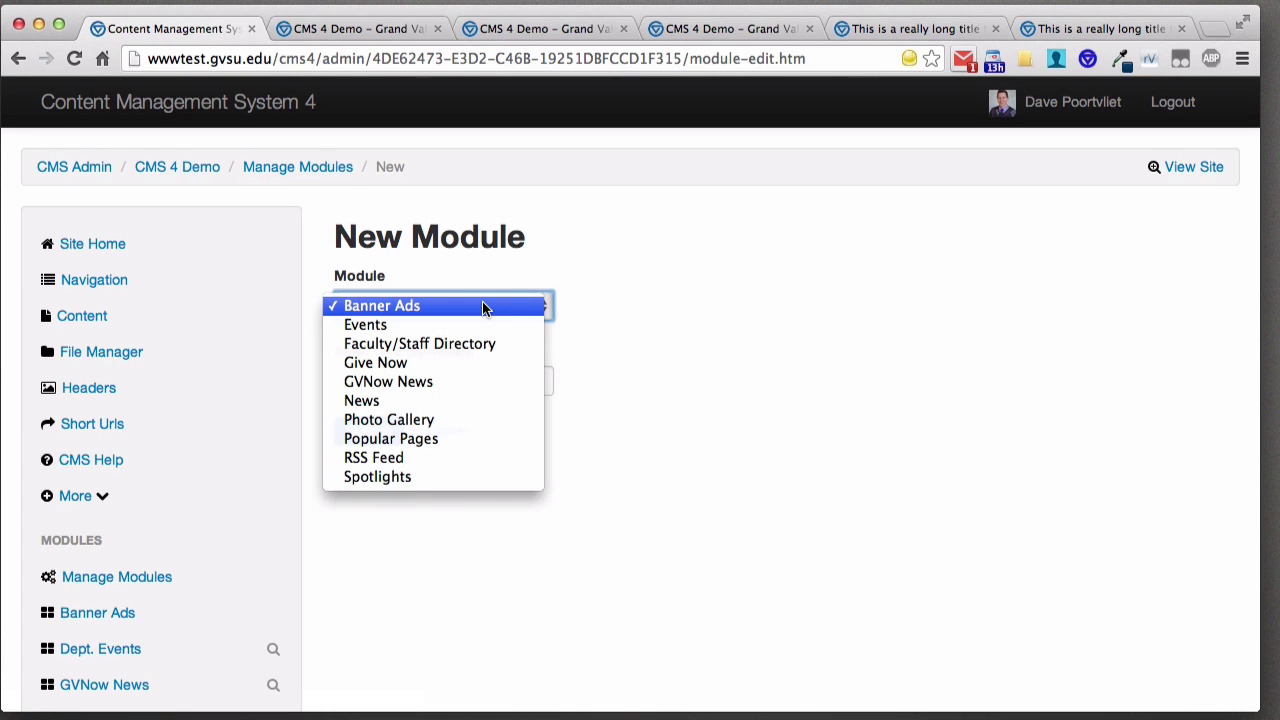
pyautogui.click(458, 400)
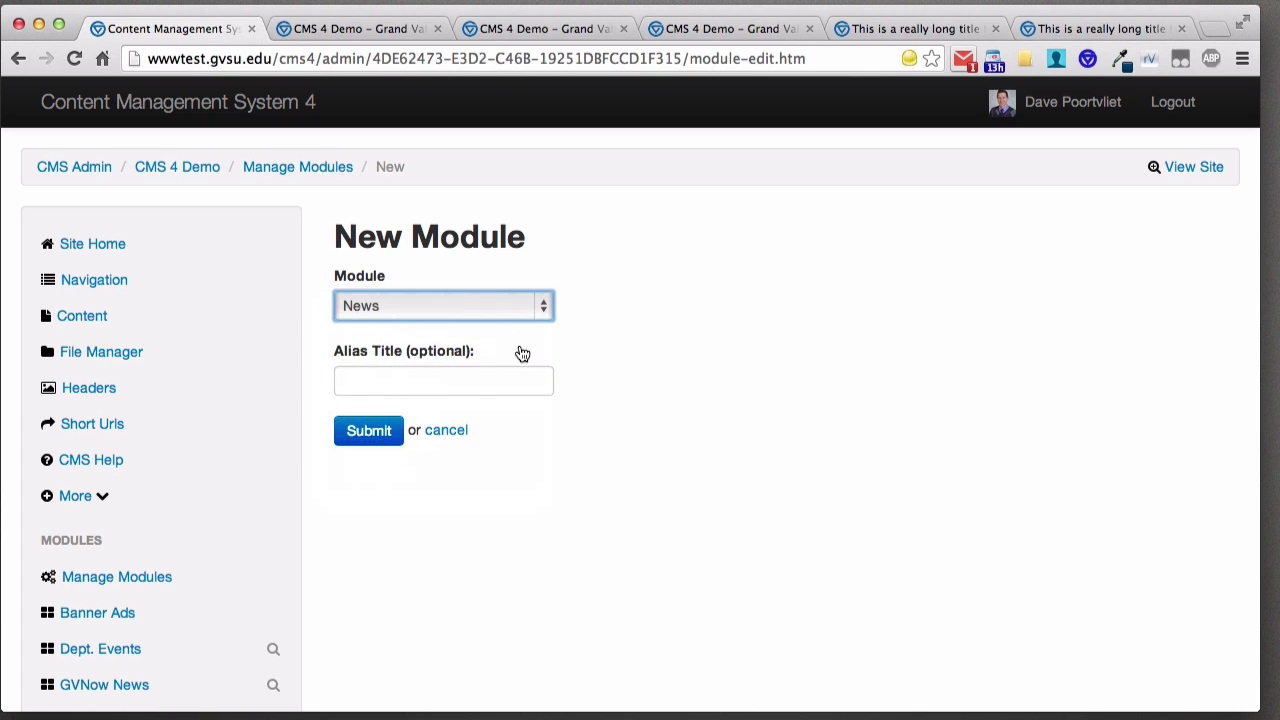
pyautogui.click(478, 379)
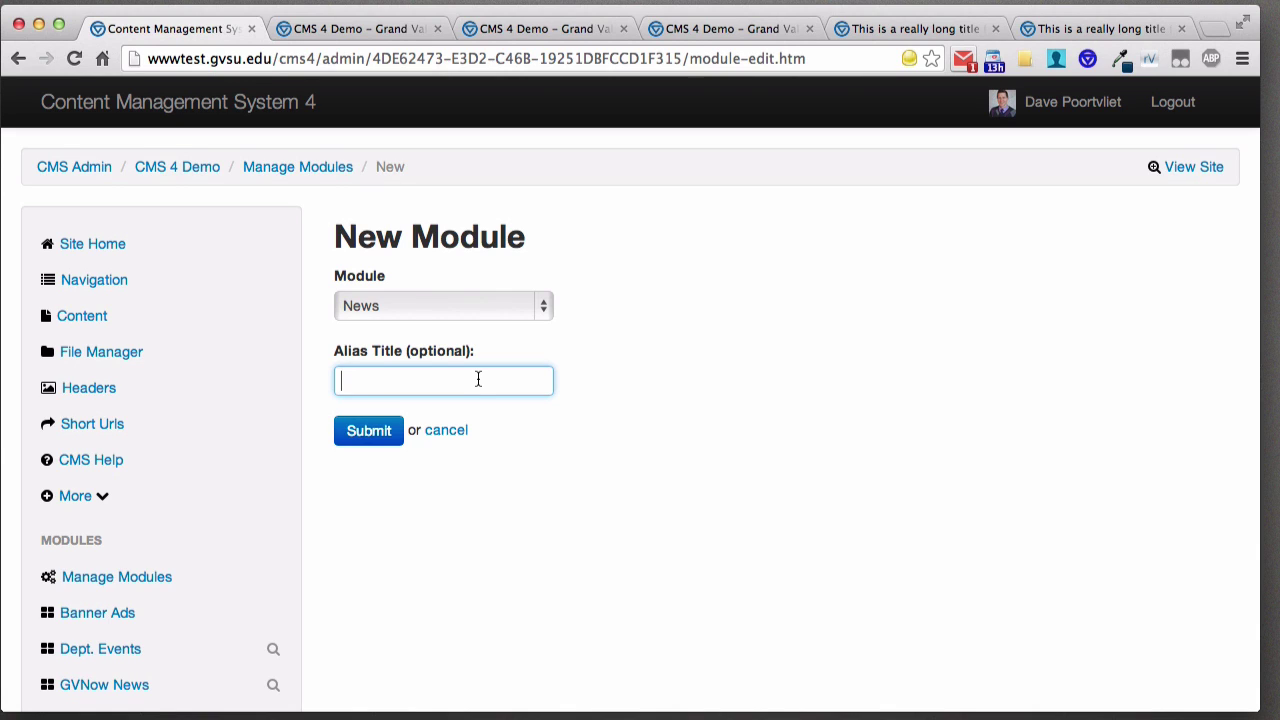
pyautogui.write("What's Happening")
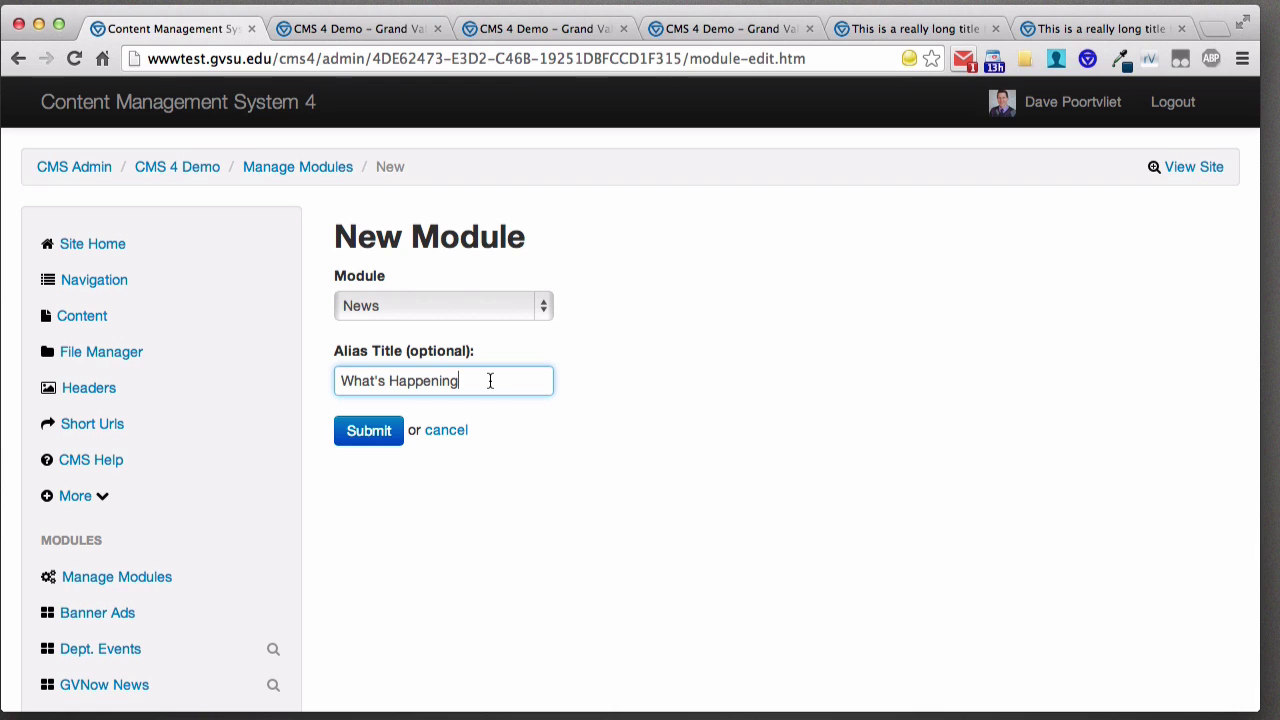
pyautogui.click(372, 432)
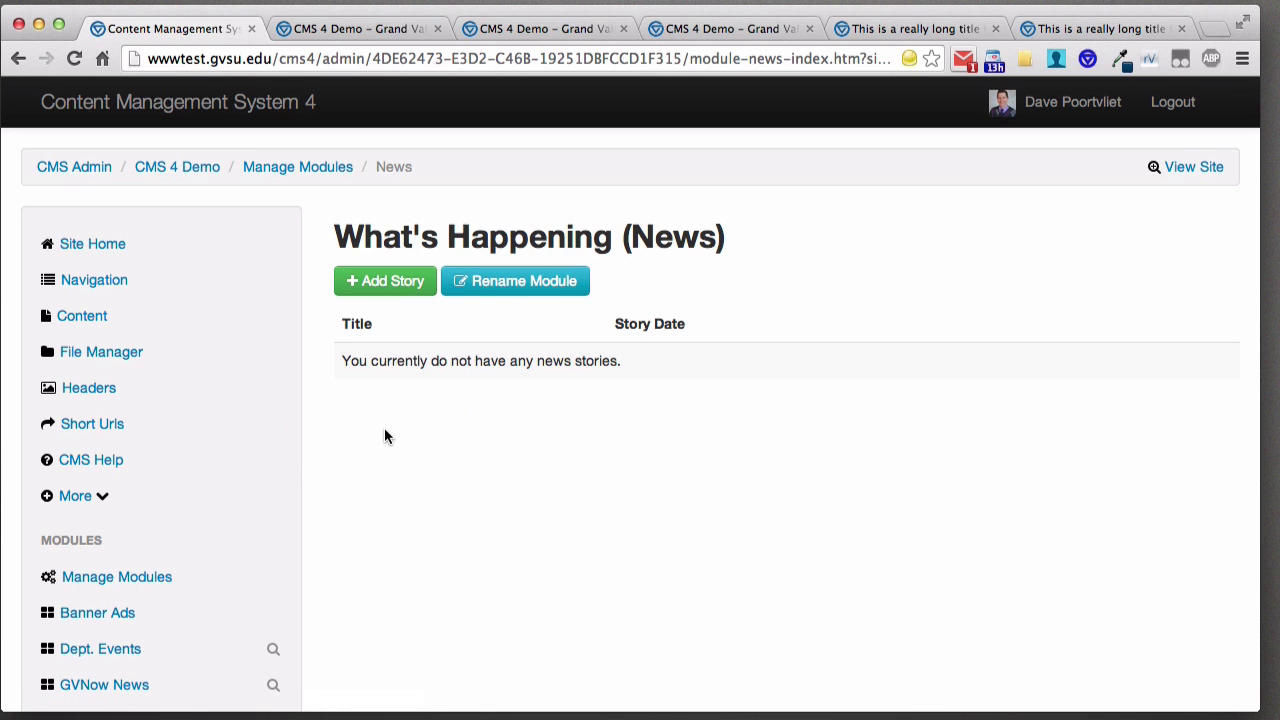
# - Start a new story for What's Happening and scroll through the empty Add News Story form
pyautogui.click(393, 285)
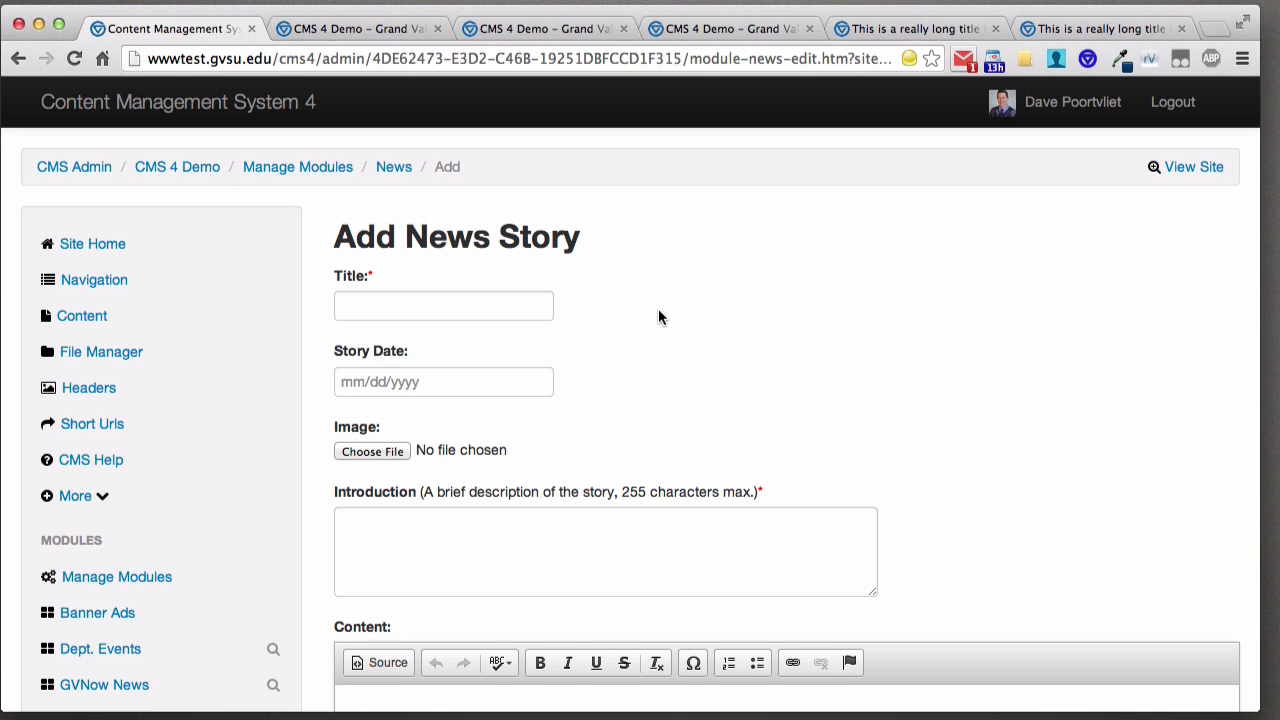
pyautogui.scroll(-1, 660, 318)
pyautogui.scroll(-1, 660, 315)
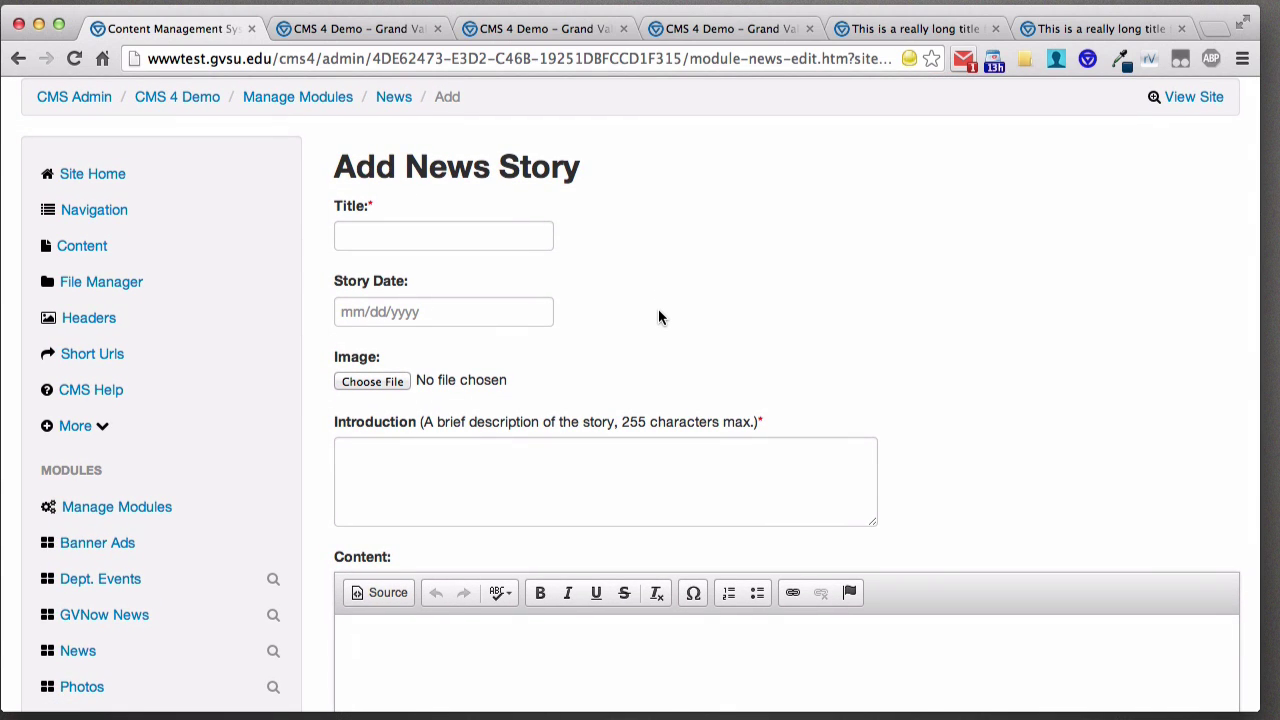
pyautogui.scroll(-1, 651, 306)
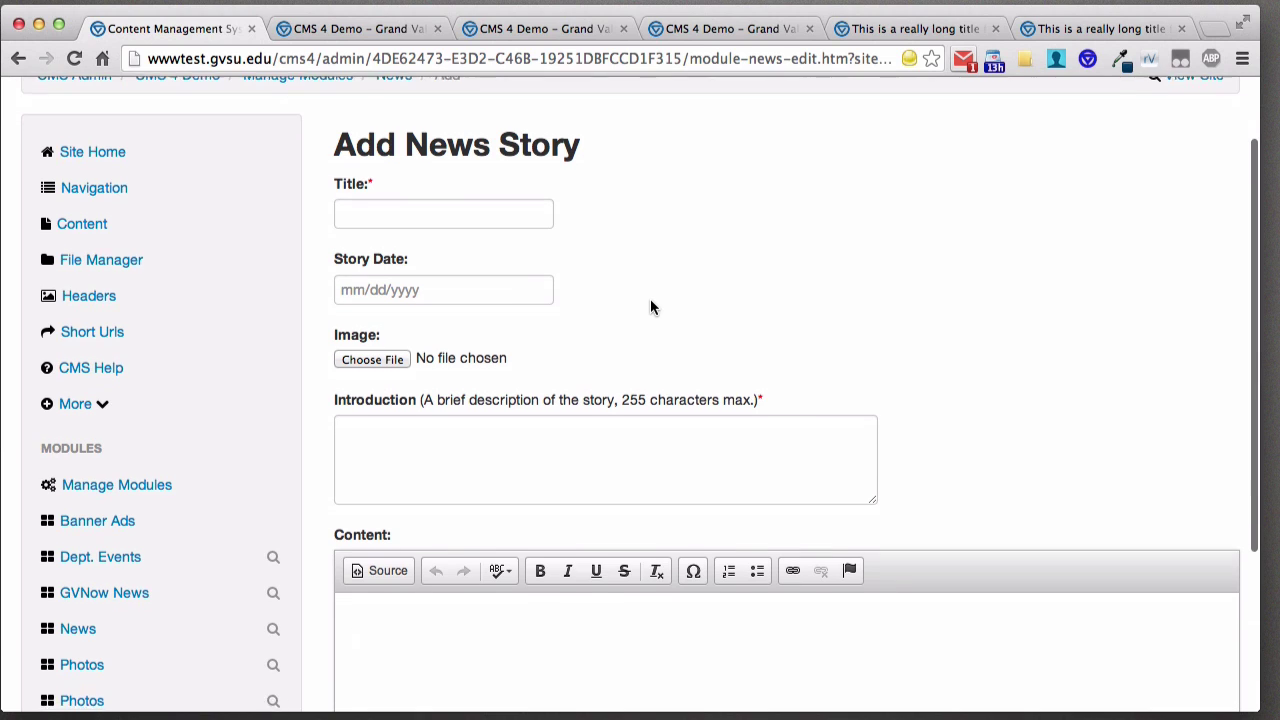
pyautogui.scroll(2, 646, 297)
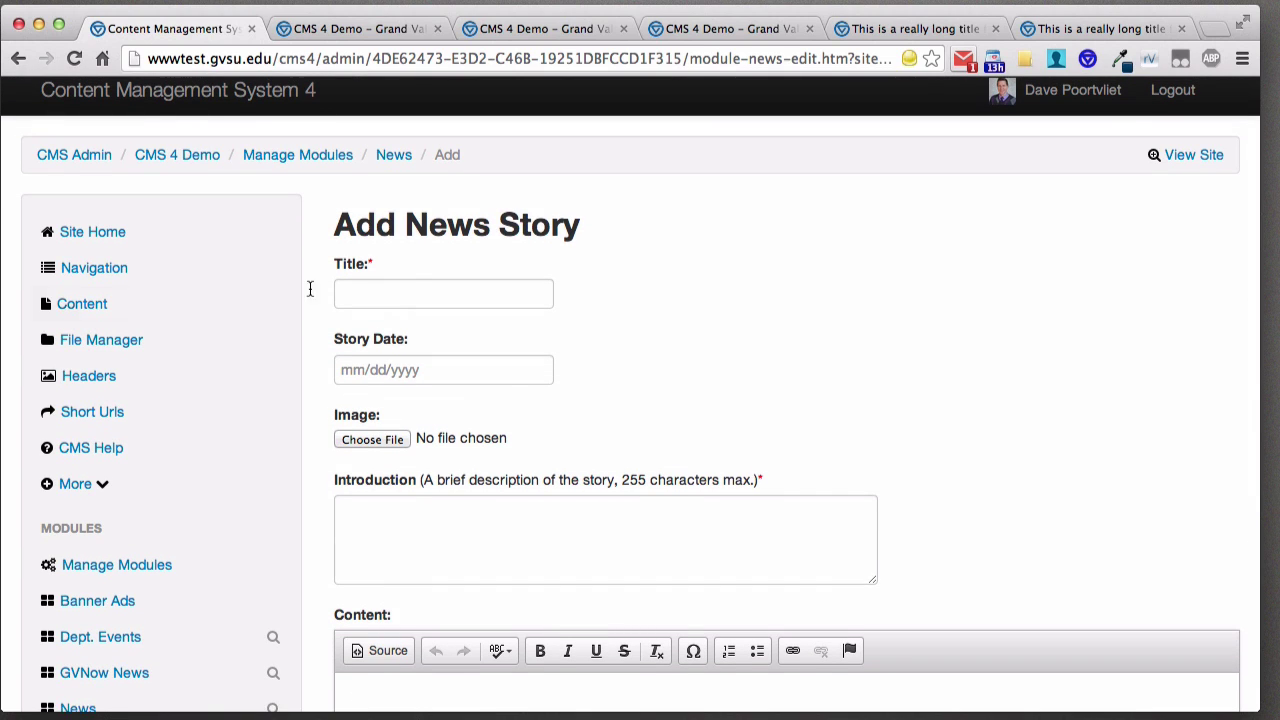
# - Edit the About Us page from the Content list and review its News and Photos rows
pyautogui.click(78, 310)
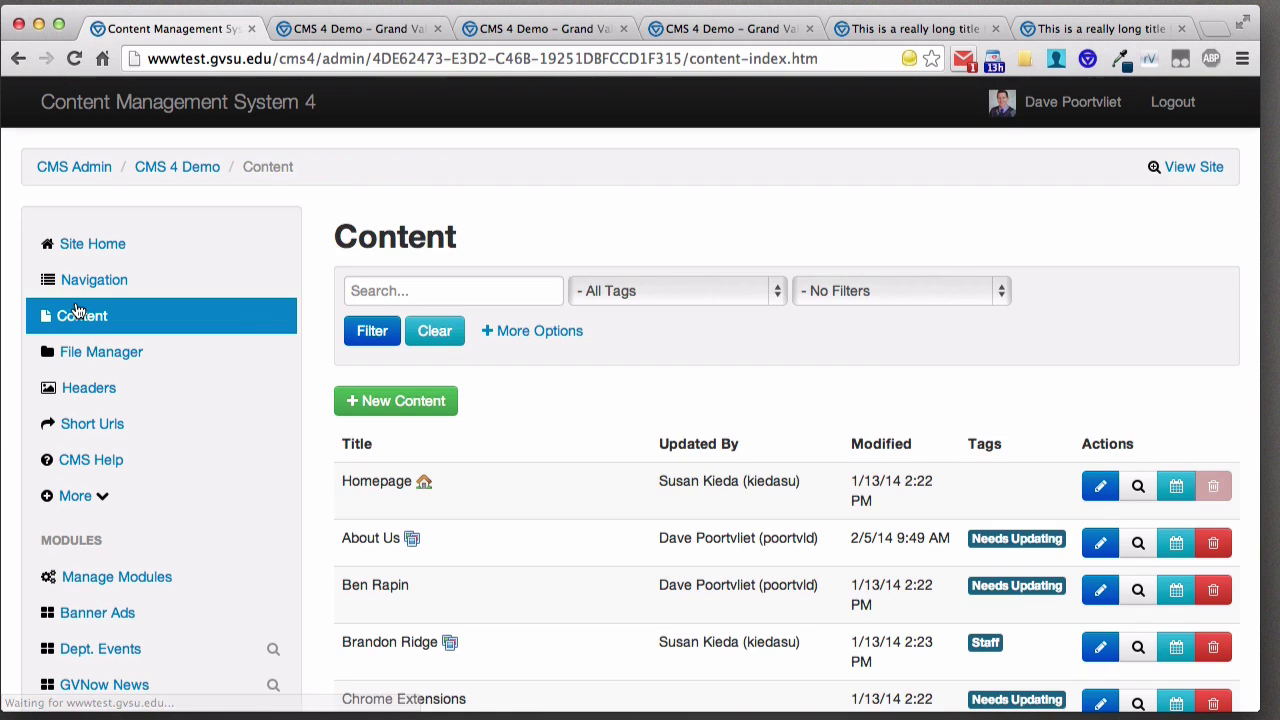
pyautogui.scroll(-4, 552, 476)
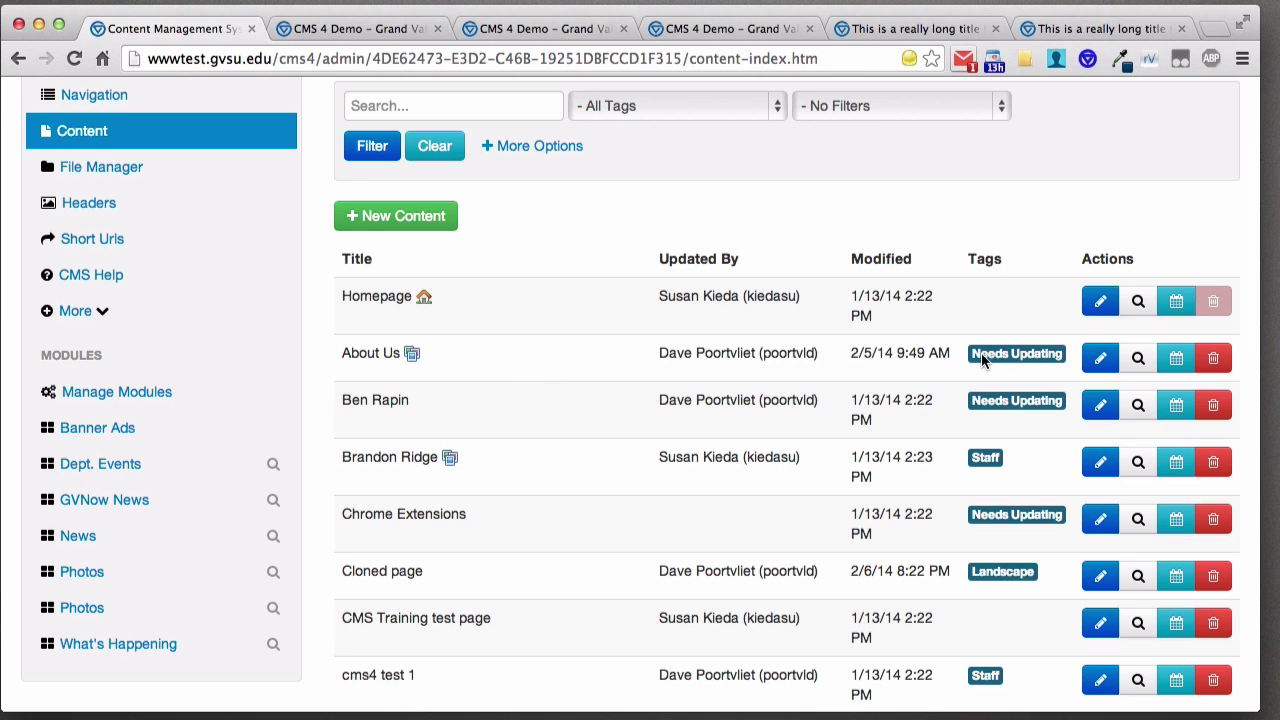
pyautogui.click(1101, 359)
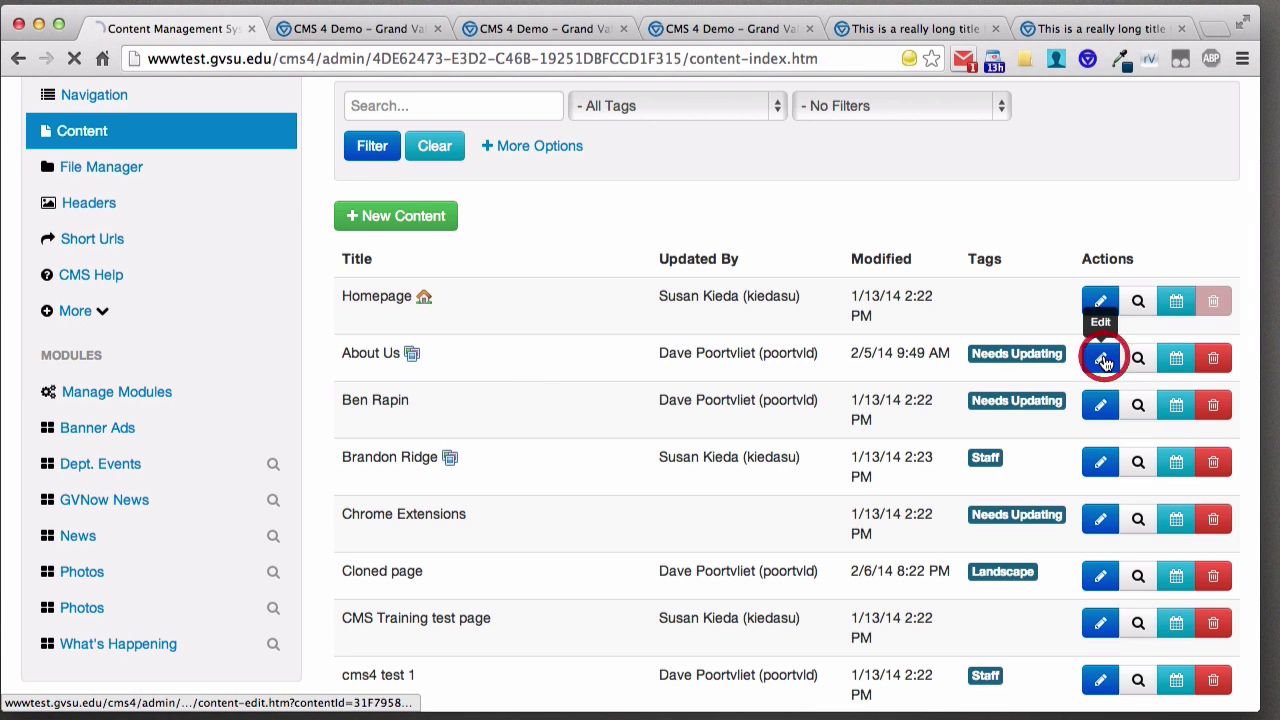
pyautogui.scroll(-5, 858, 432)
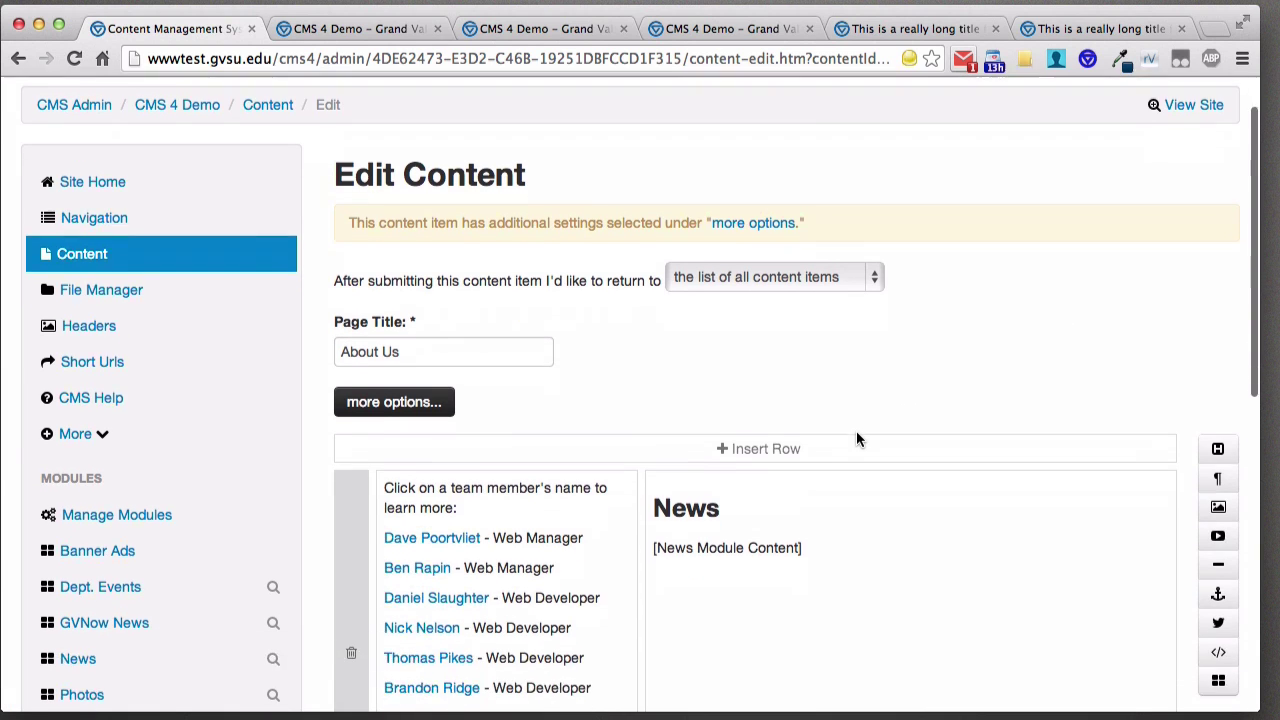
pyautogui.scroll(3, 856, 431)
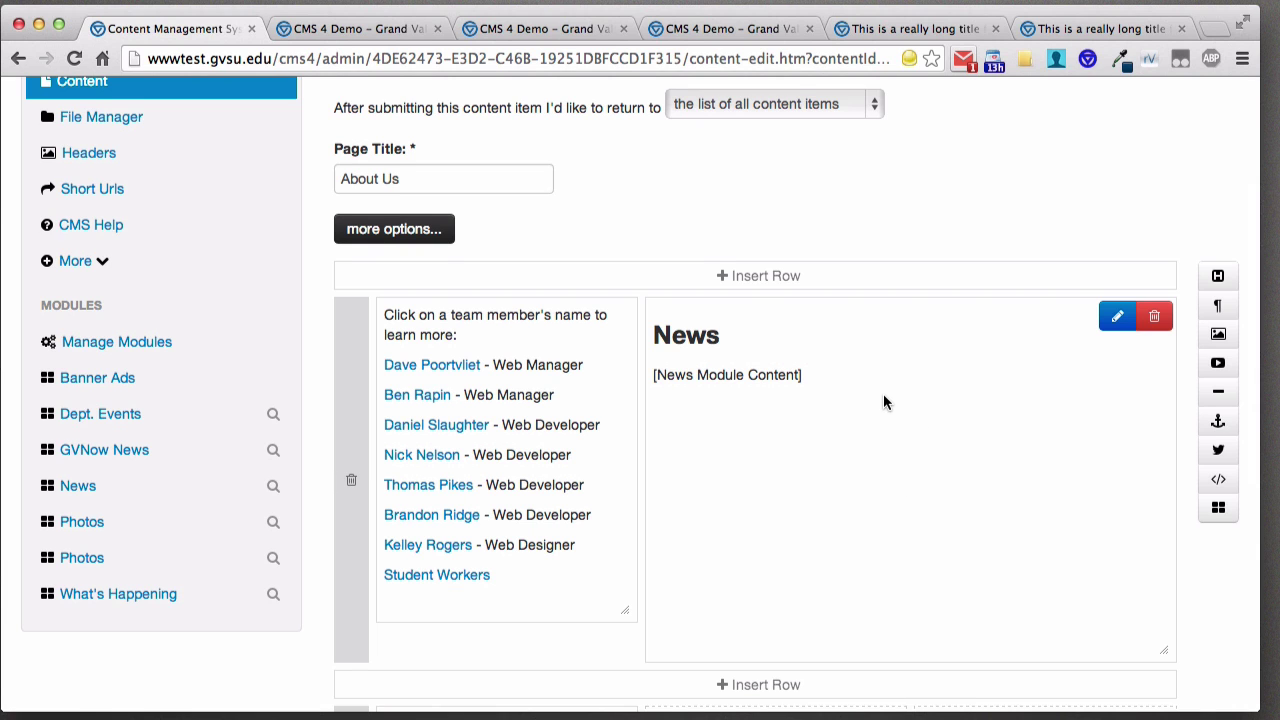
pyautogui.scroll(-4, 883, 400)
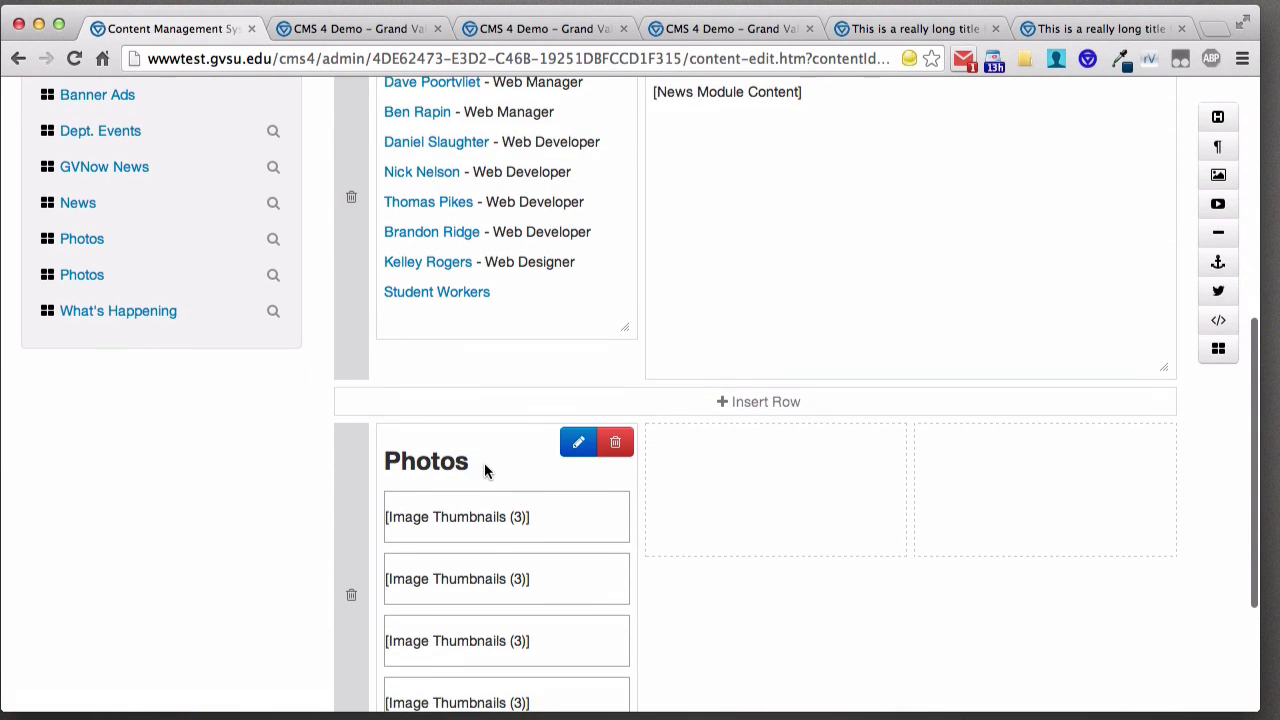
pyautogui.scroll(-1, 484, 462)
pyautogui.scroll(2, 773, 431)
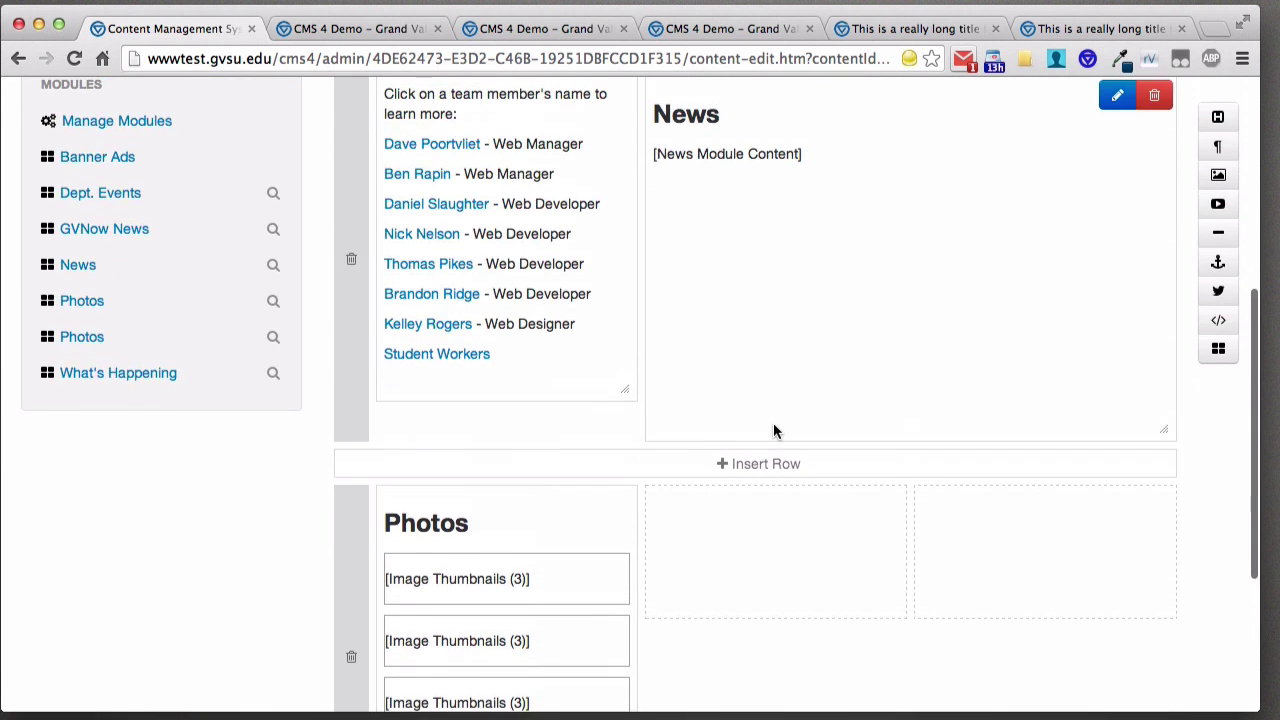
pyautogui.scroll(-2, 773, 431)
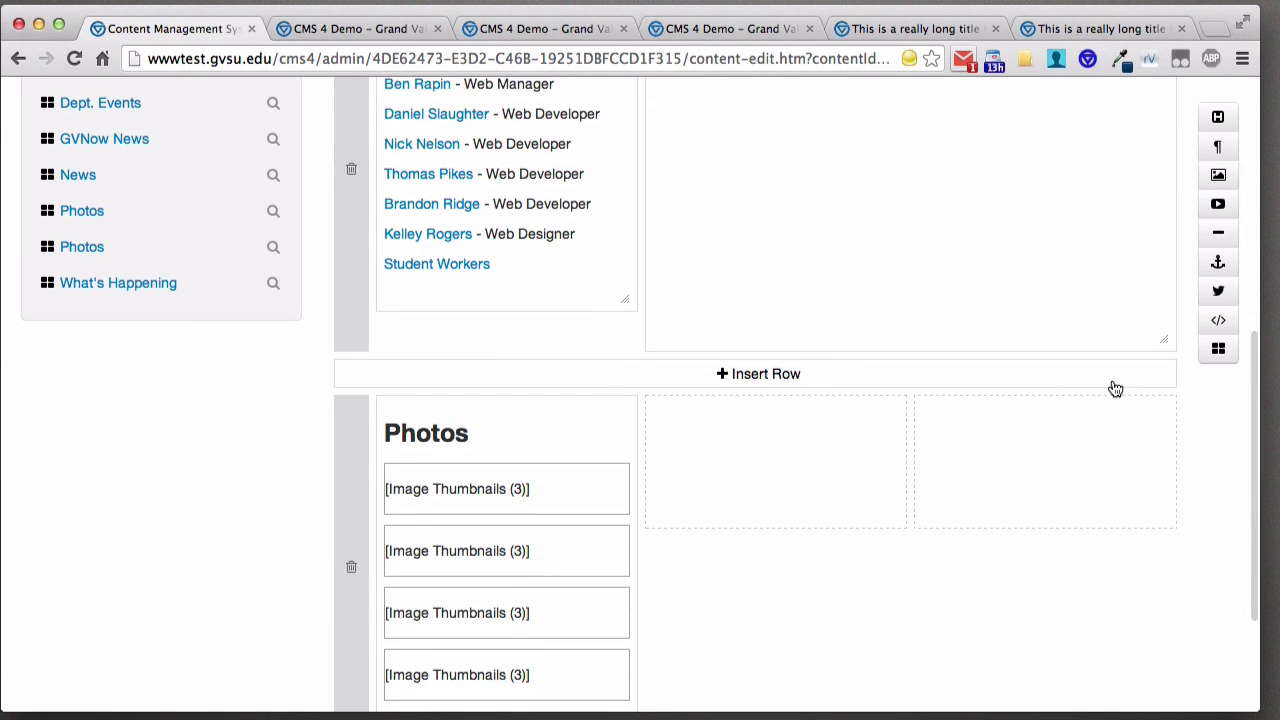
# - Insert What's Happening (News) into the empty column beside Photos on About Us
pyautogui.click(1219, 352)
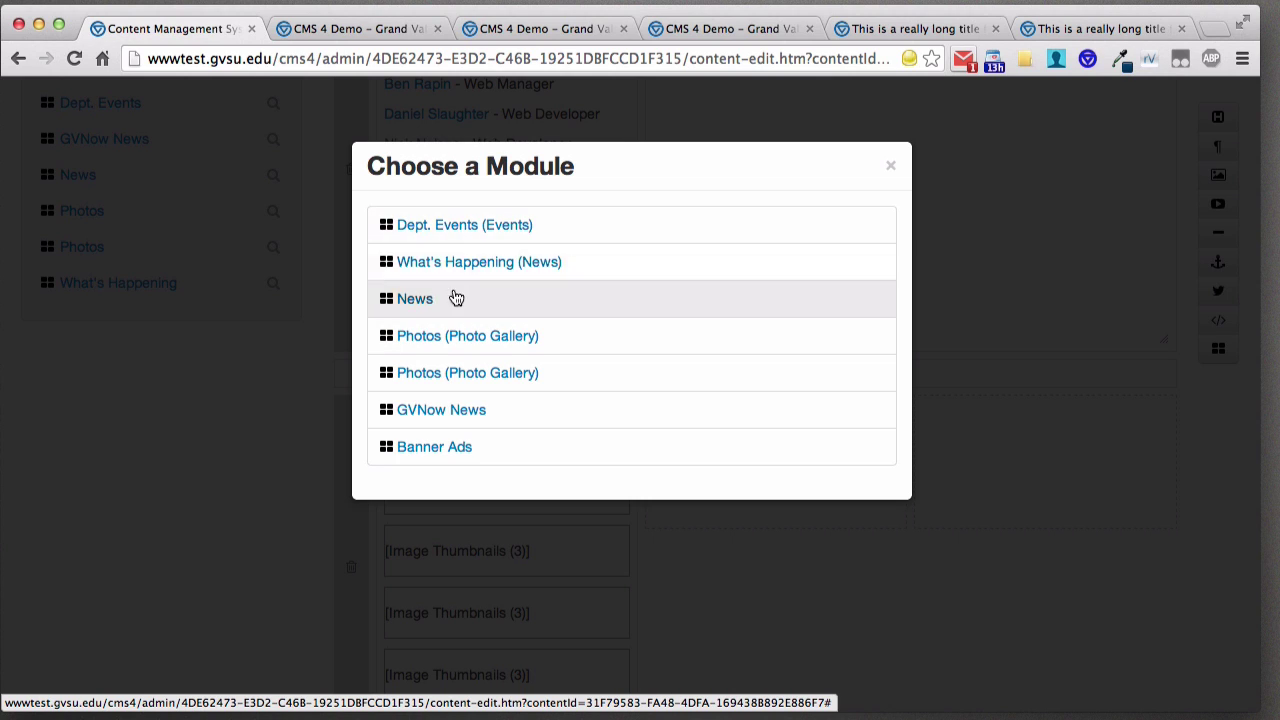
pyautogui.click(497, 264)
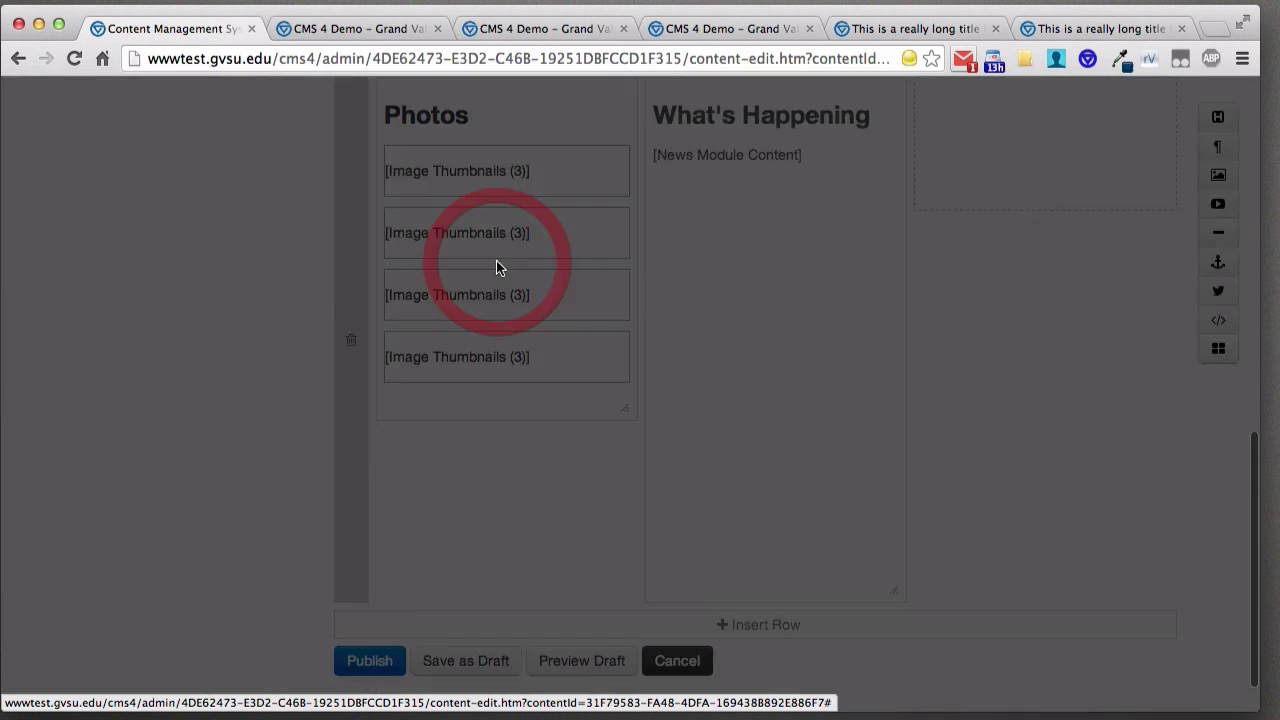
pyautogui.scroll(2, 970, 360)
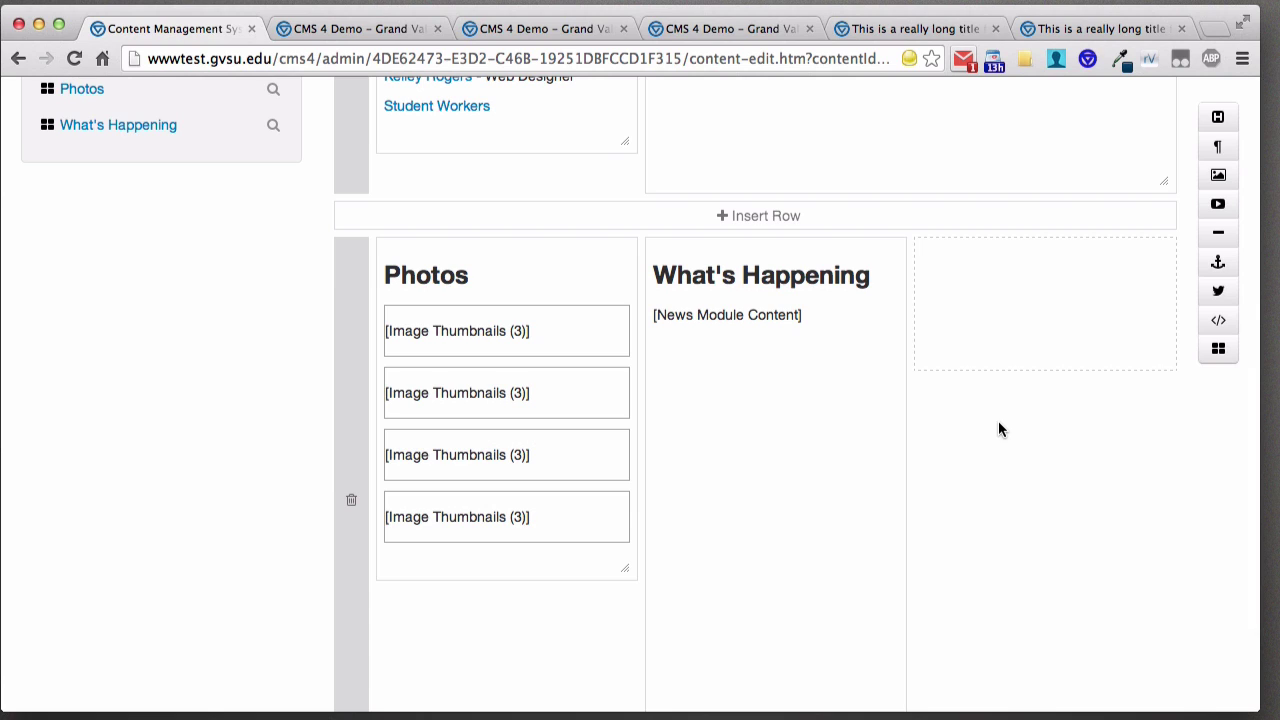
pyautogui.moveTo(737, 286)
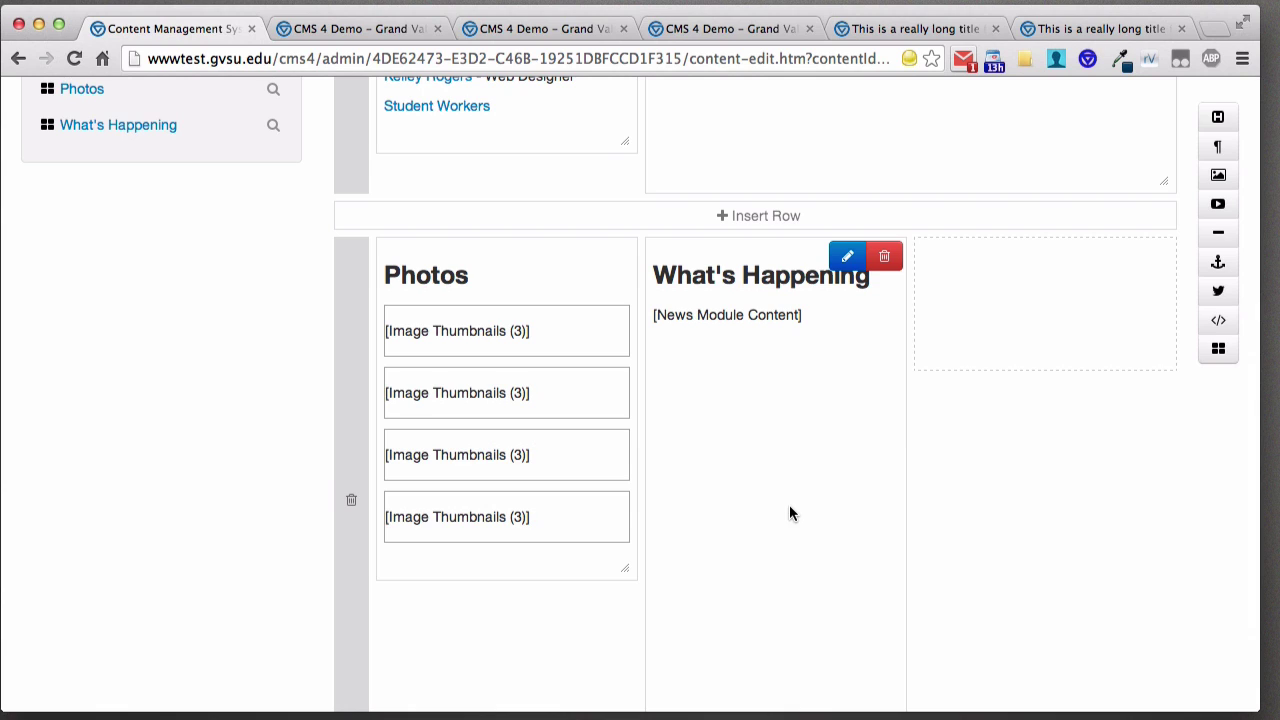
pyautogui.moveTo(483, 346)
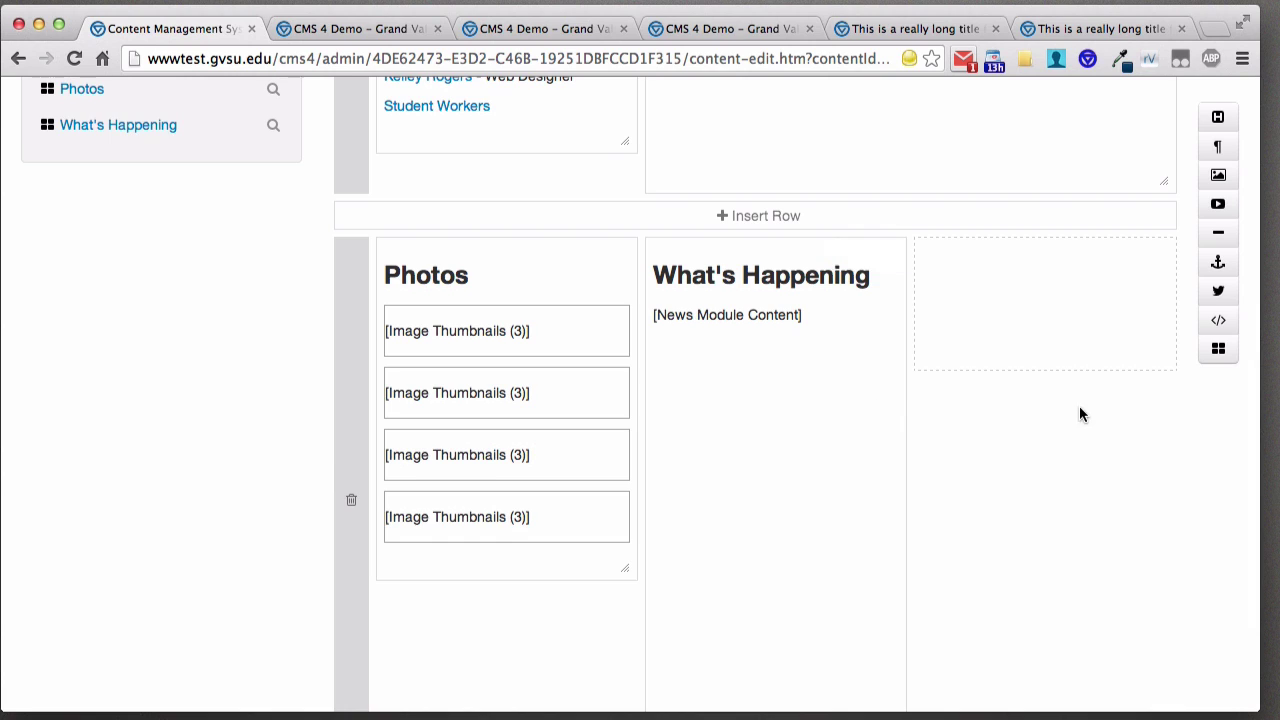
pyautogui.scroll(-3, 871, 252)
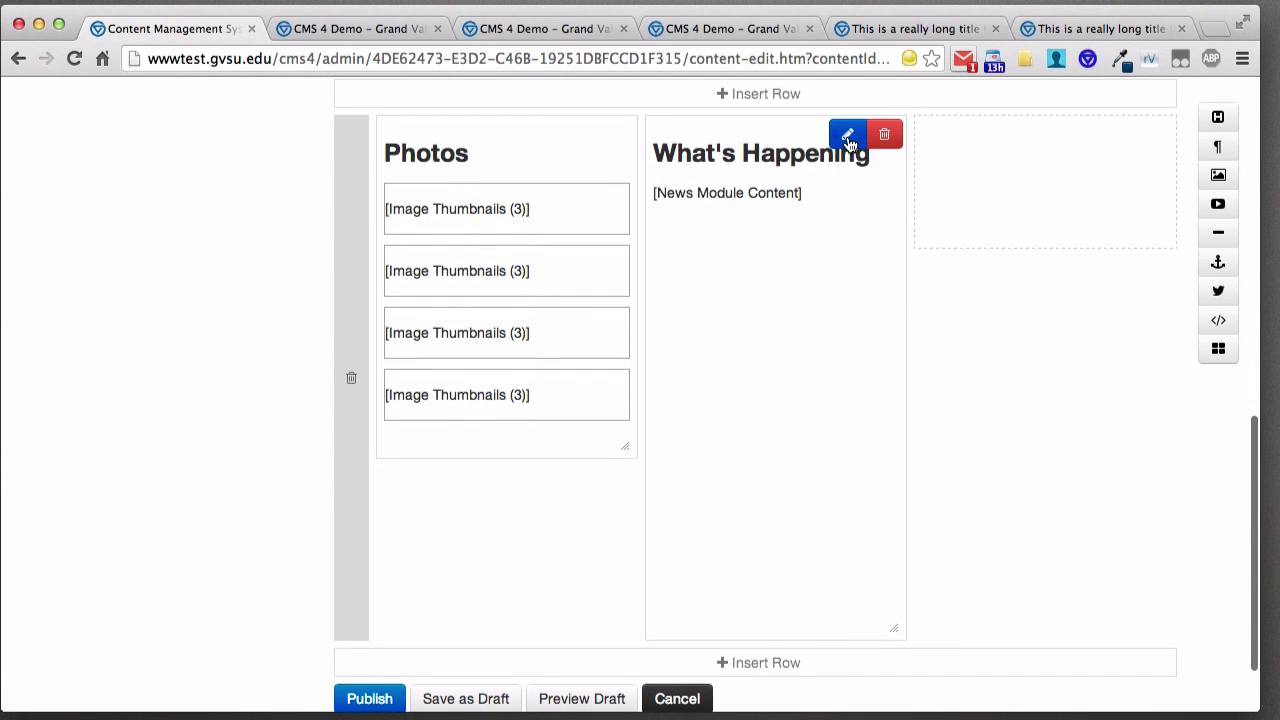
pyautogui.moveTo(586, 166)
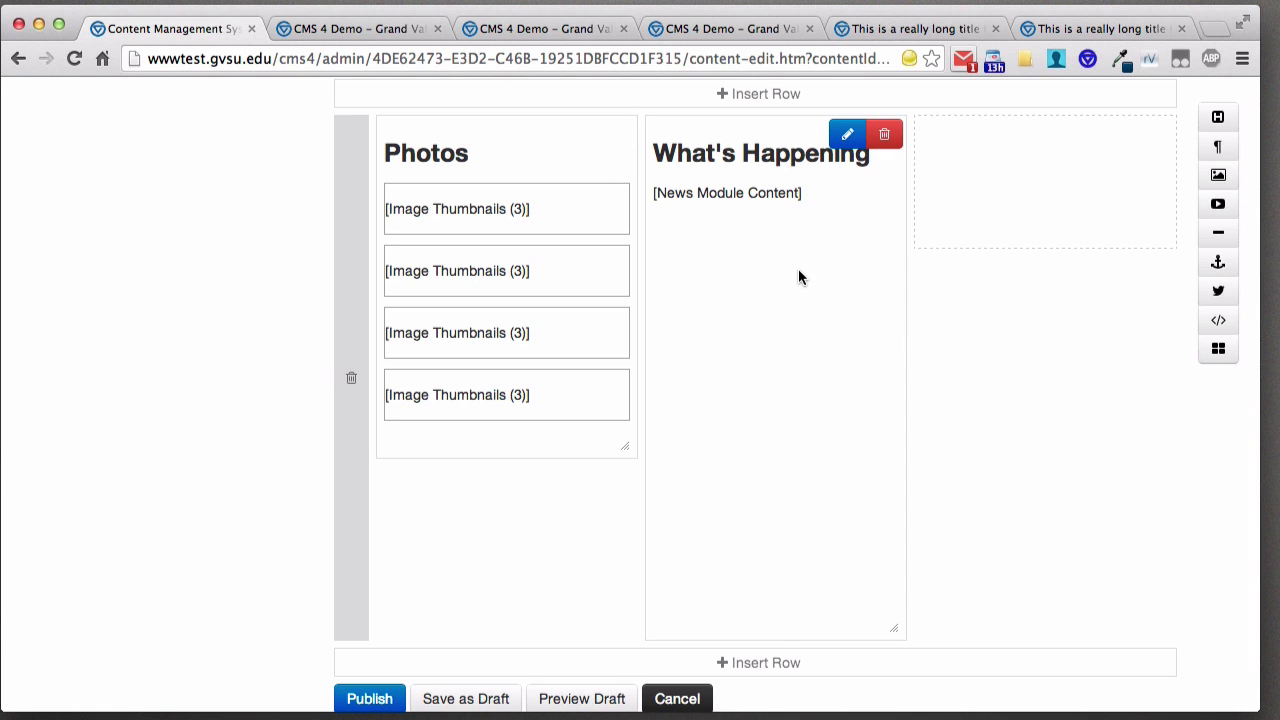
pyautogui.scroll(3, 798, 277)
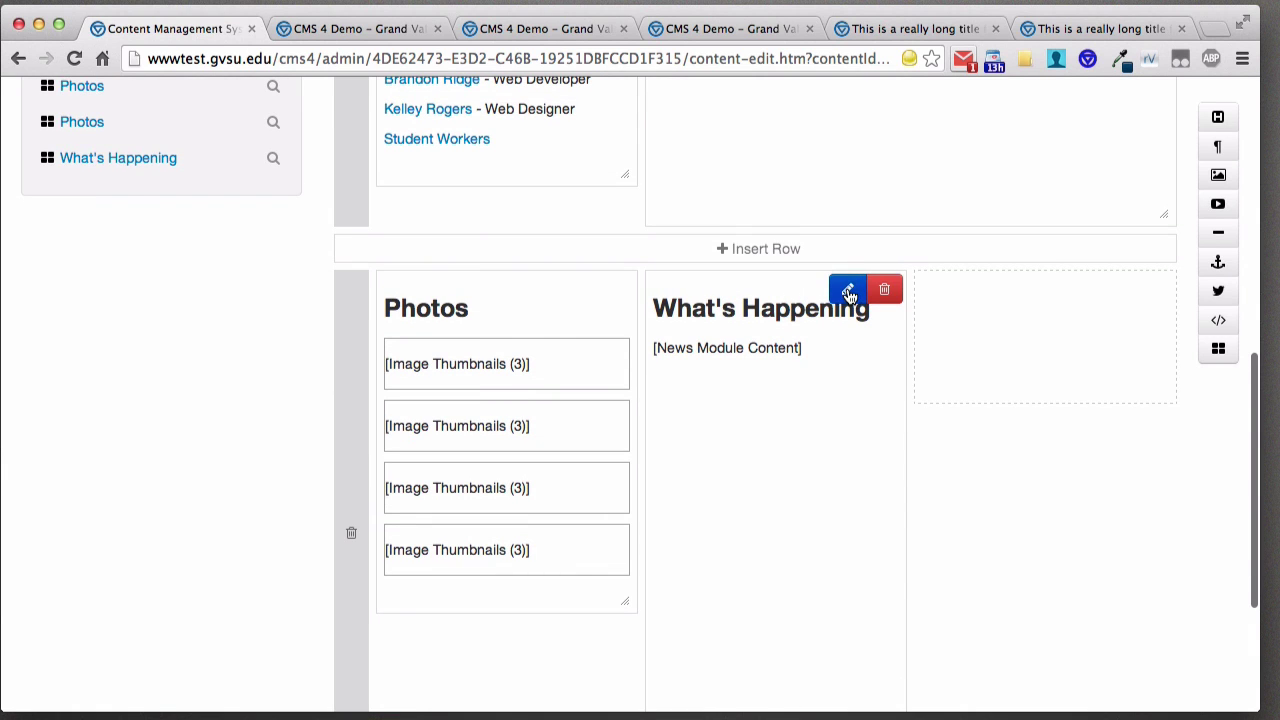
# - Set What's Happening to Hide Heading, max 3 stories, hidden descriptions and images, and save
pyautogui.click(848, 292)
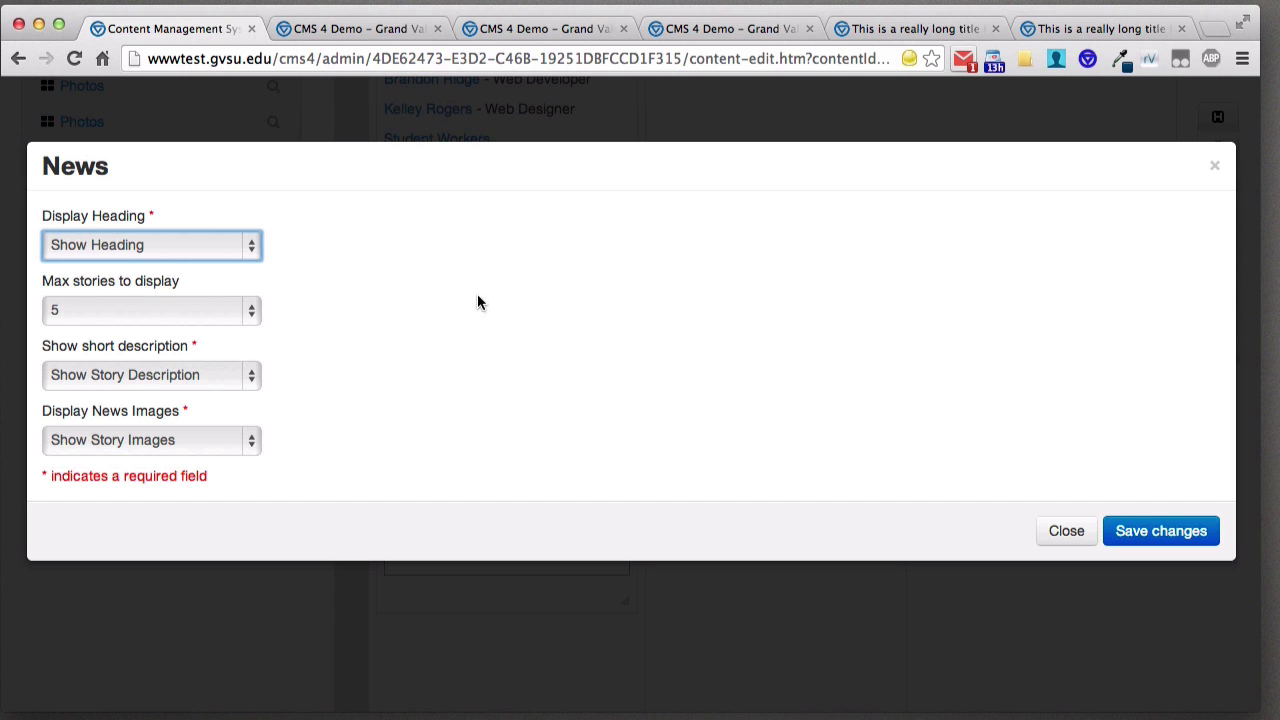
pyautogui.click(251, 245)
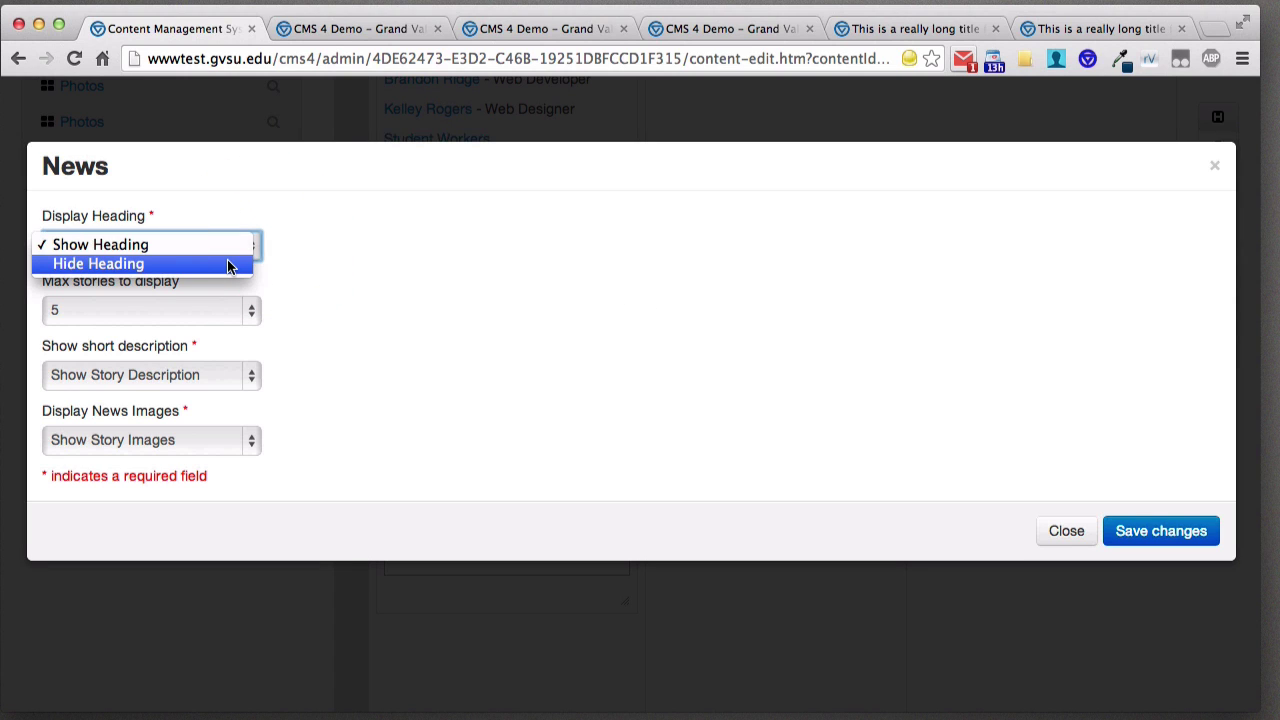
pyautogui.click(228, 264)
pyautogui.click(251, 312)
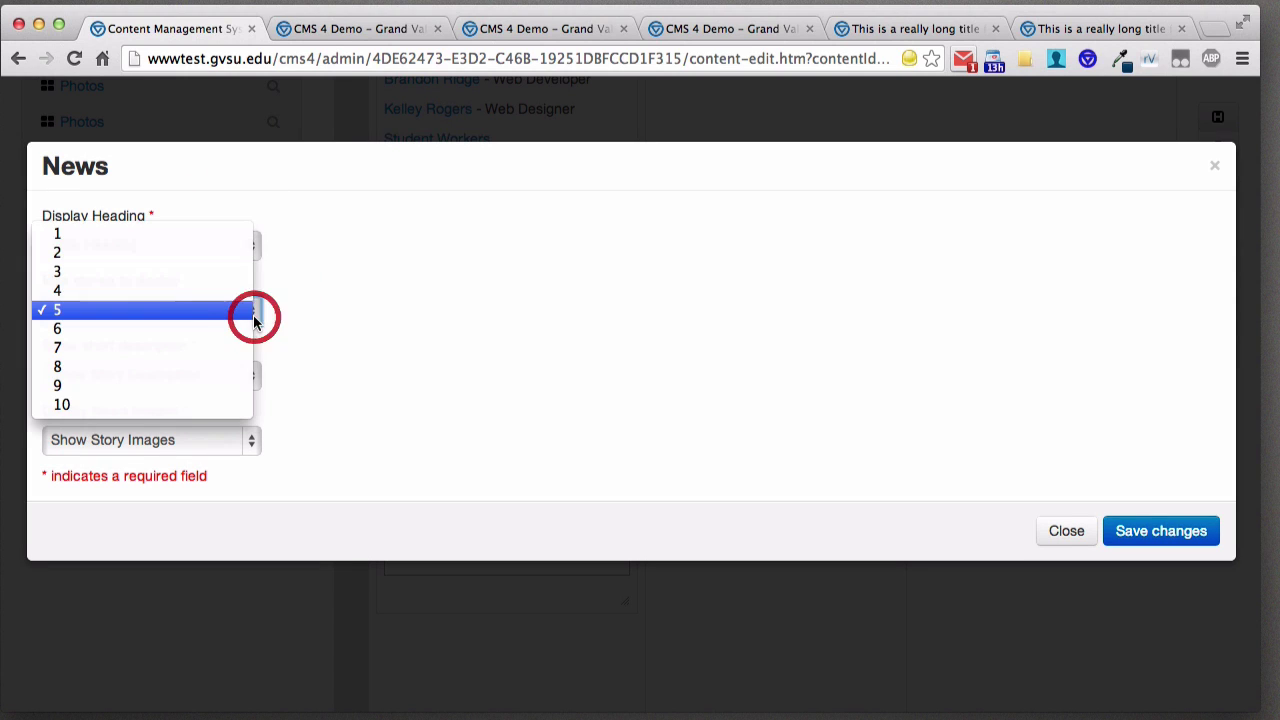
pyautogui.click(211, 272)
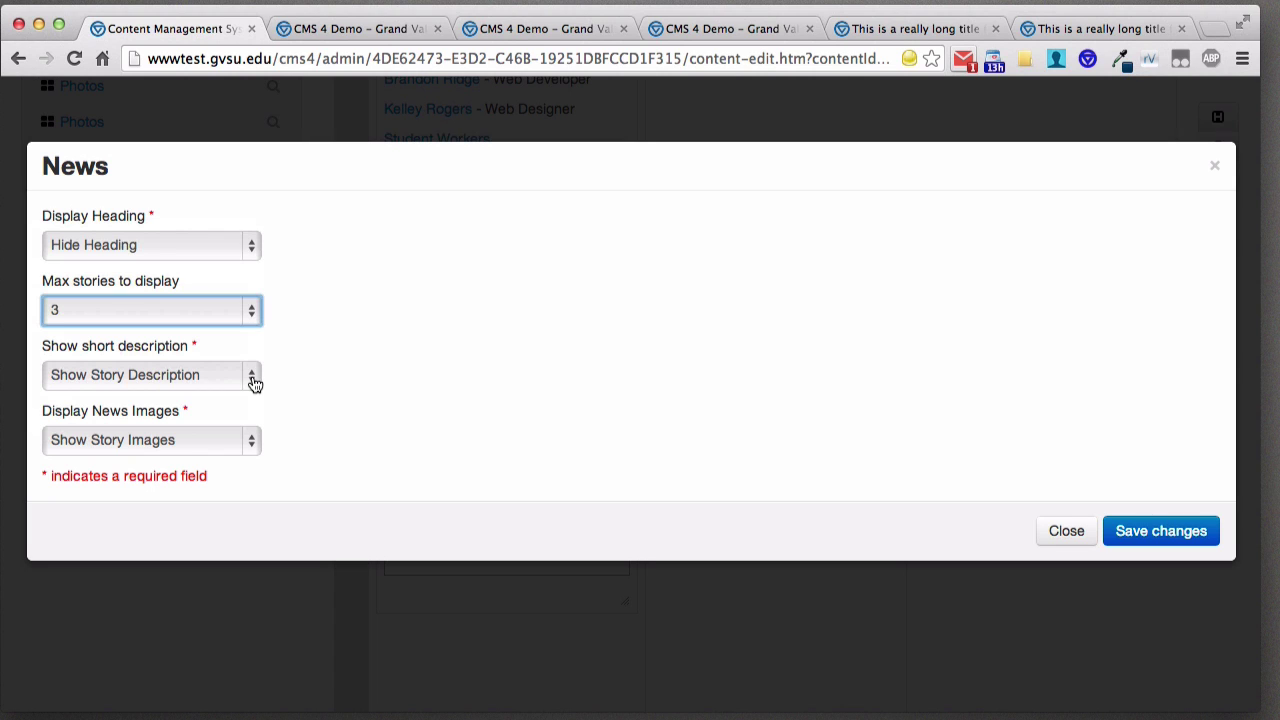
pyautogui.click(252, 380)
pyautogui.click(229, 394)
pyautogui.click(251, 442)
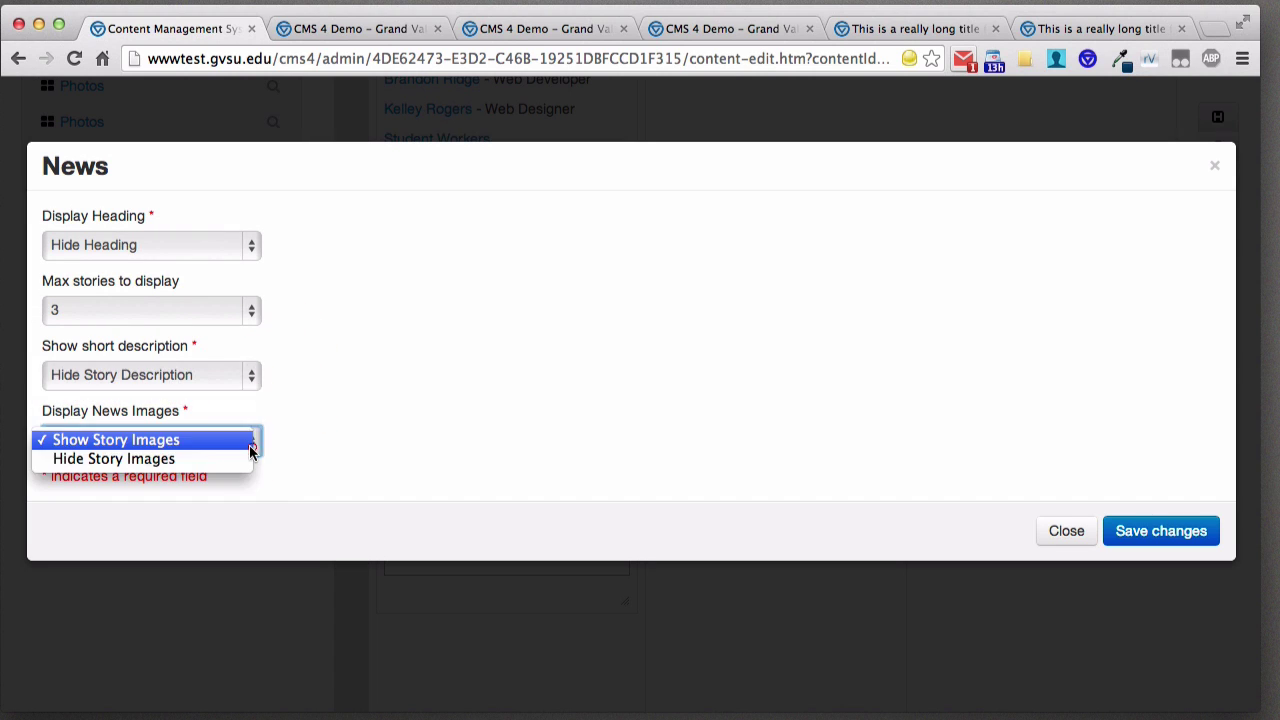
pyautogui.click(222, 458)
pyautogui.click(1160, 531)
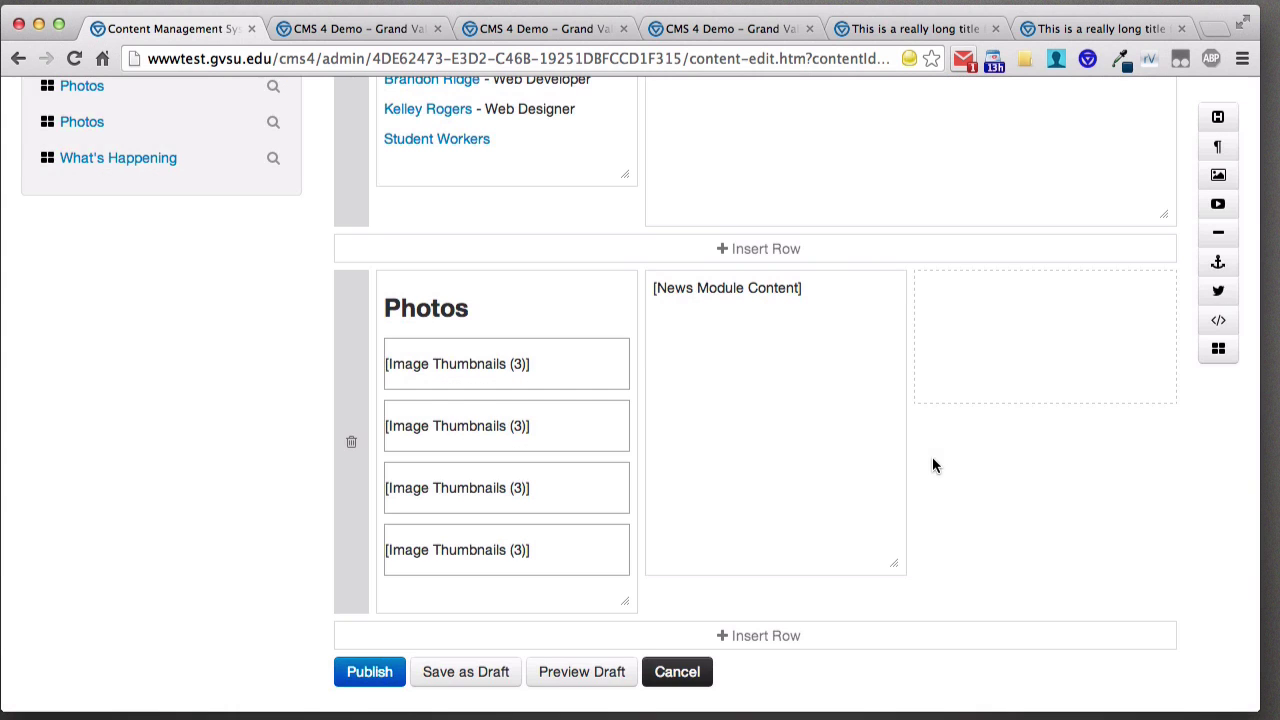
# - Publish the About Us page with its 'What's Happening' News module from the bottom of the editor
pyautogui.scroll(5, 835, 385)
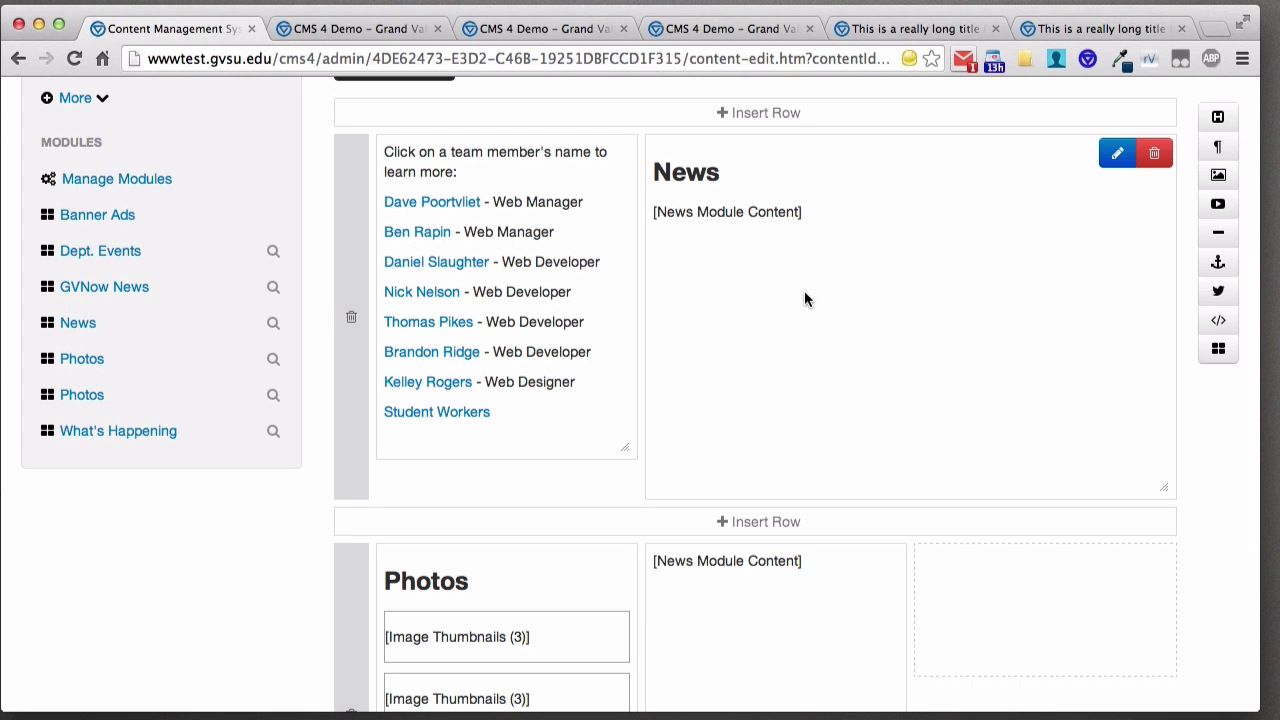
pyautogui.scroll(-2, 792, 258)
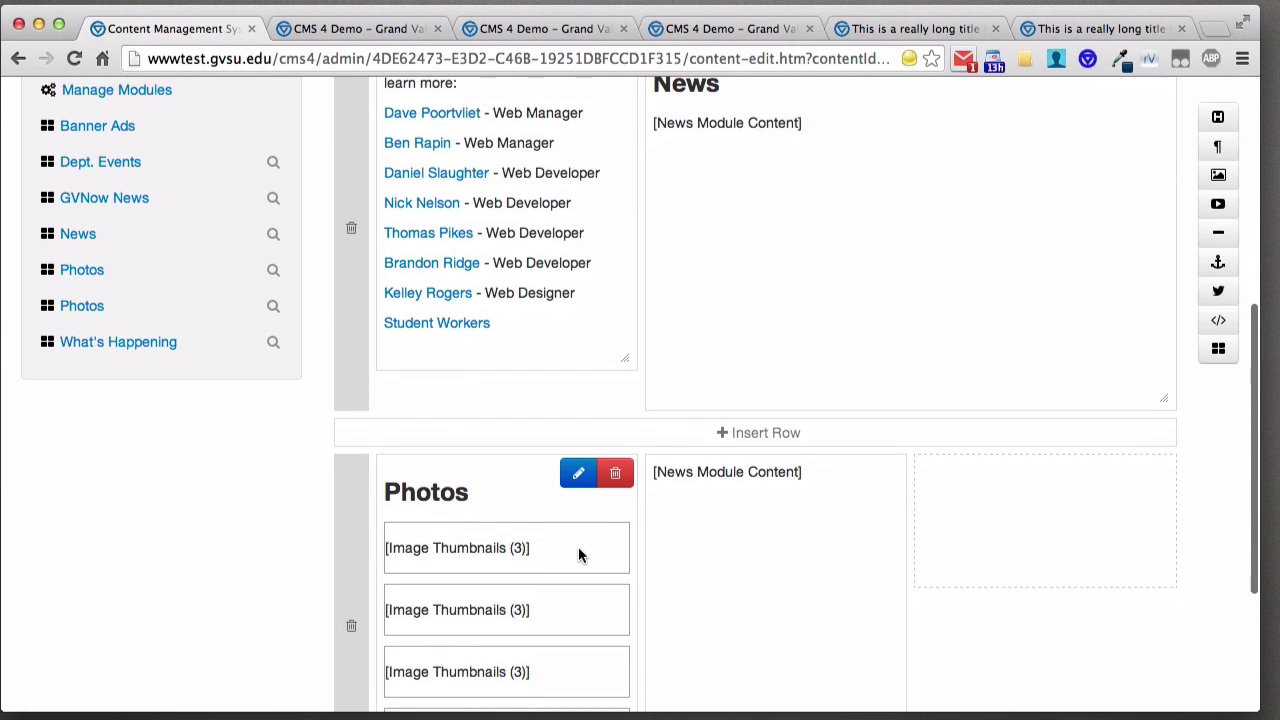
pyautogui.scroll(-5, 540, 462)
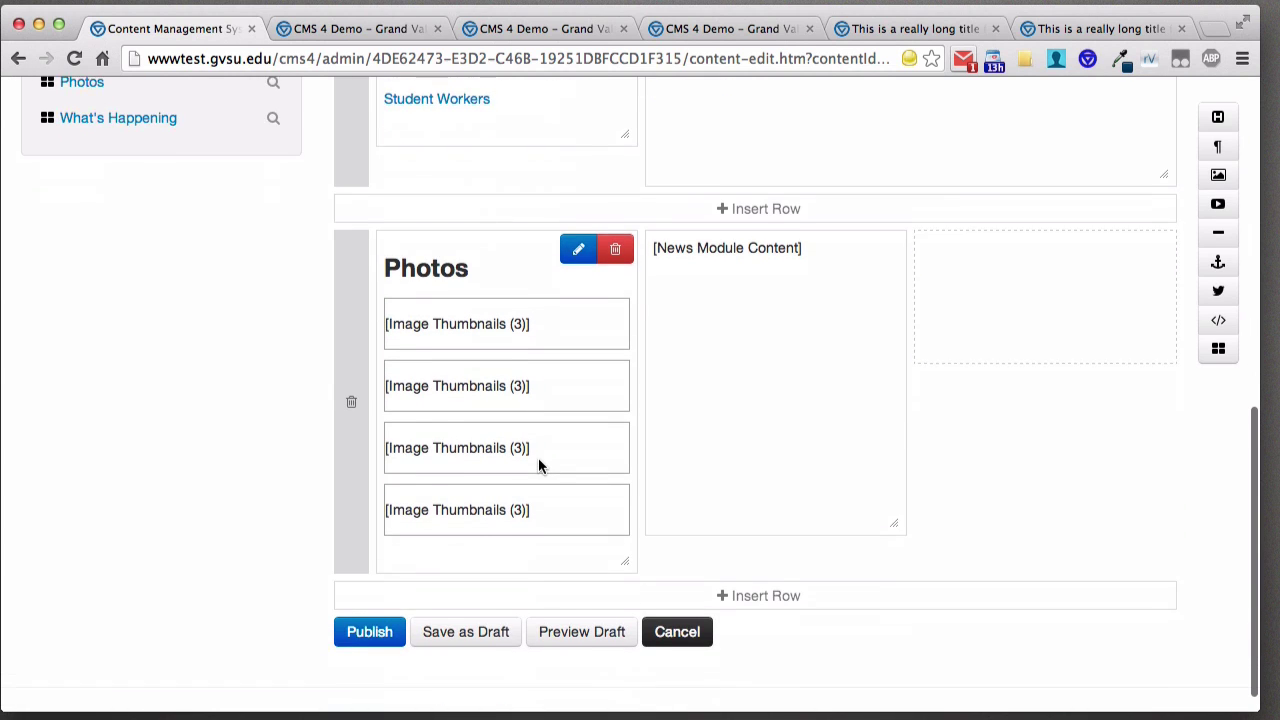
pyautogui.scroll(-1, 538, 465)
pyautogui.click(366, 603)
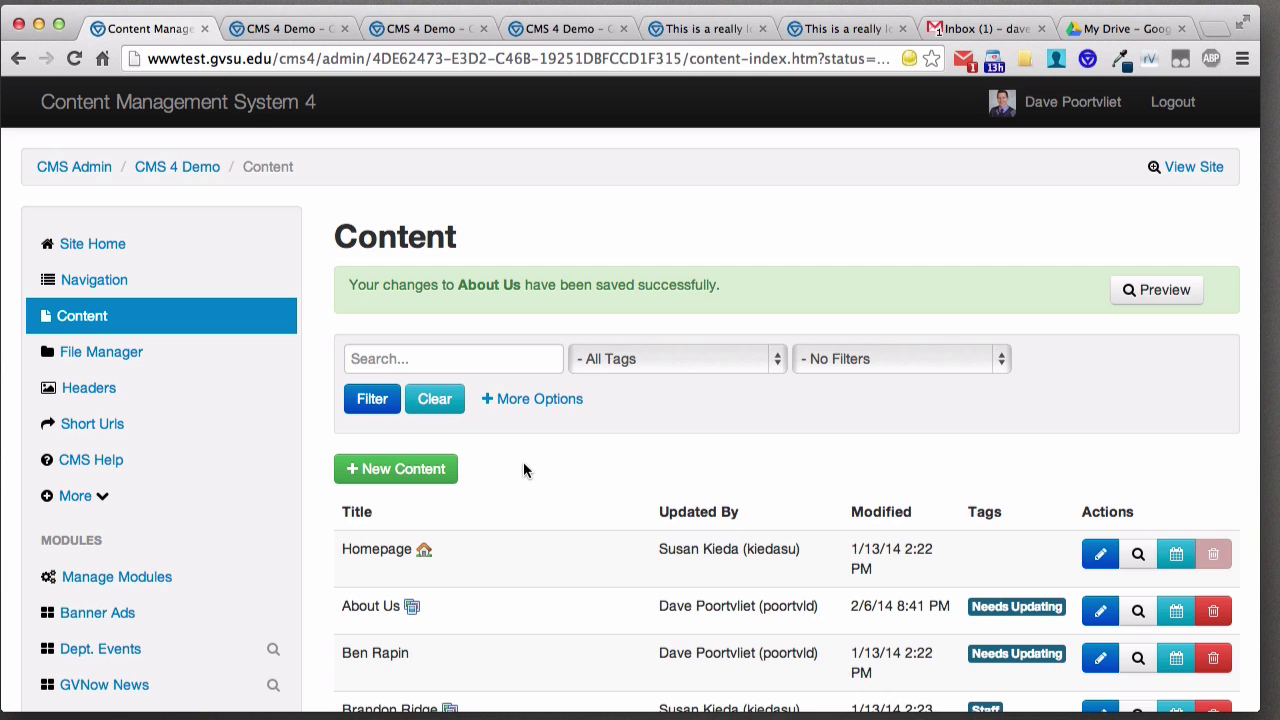
# - Open the CMS Help questions page and place the cursor in its help search box
pyautogui.click(88, 460)
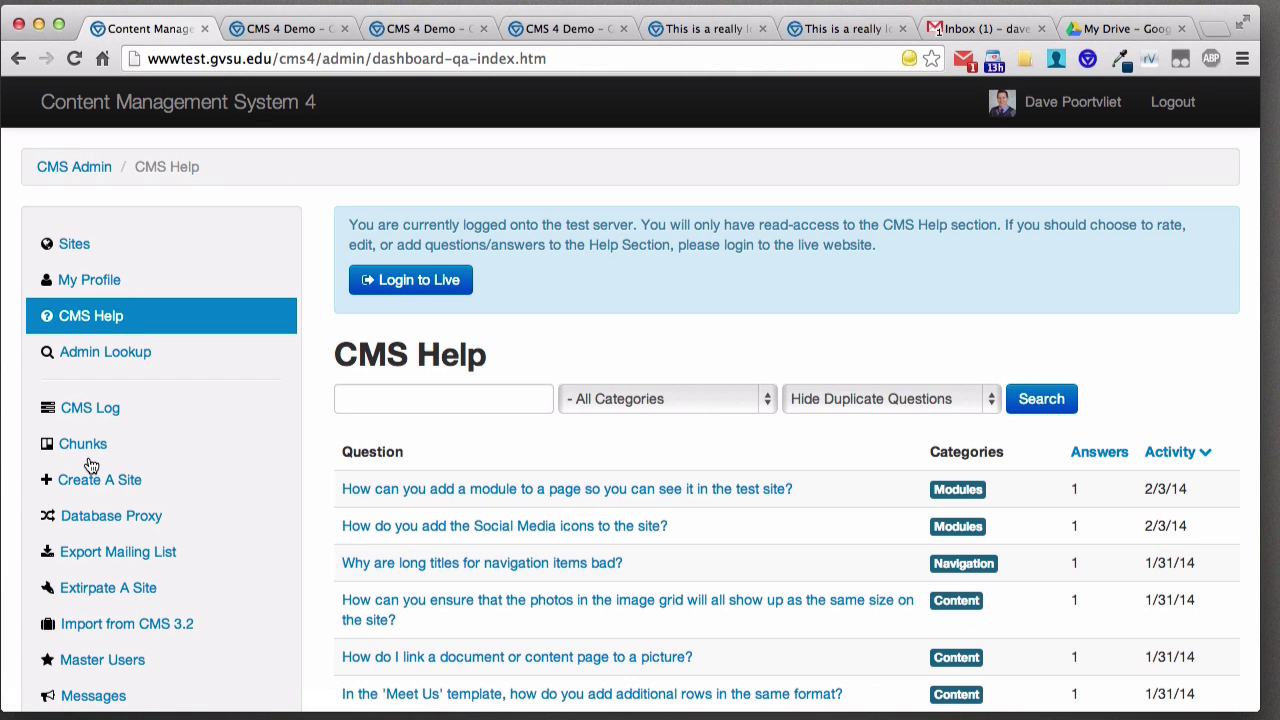
pyautogui.click(441, 394)
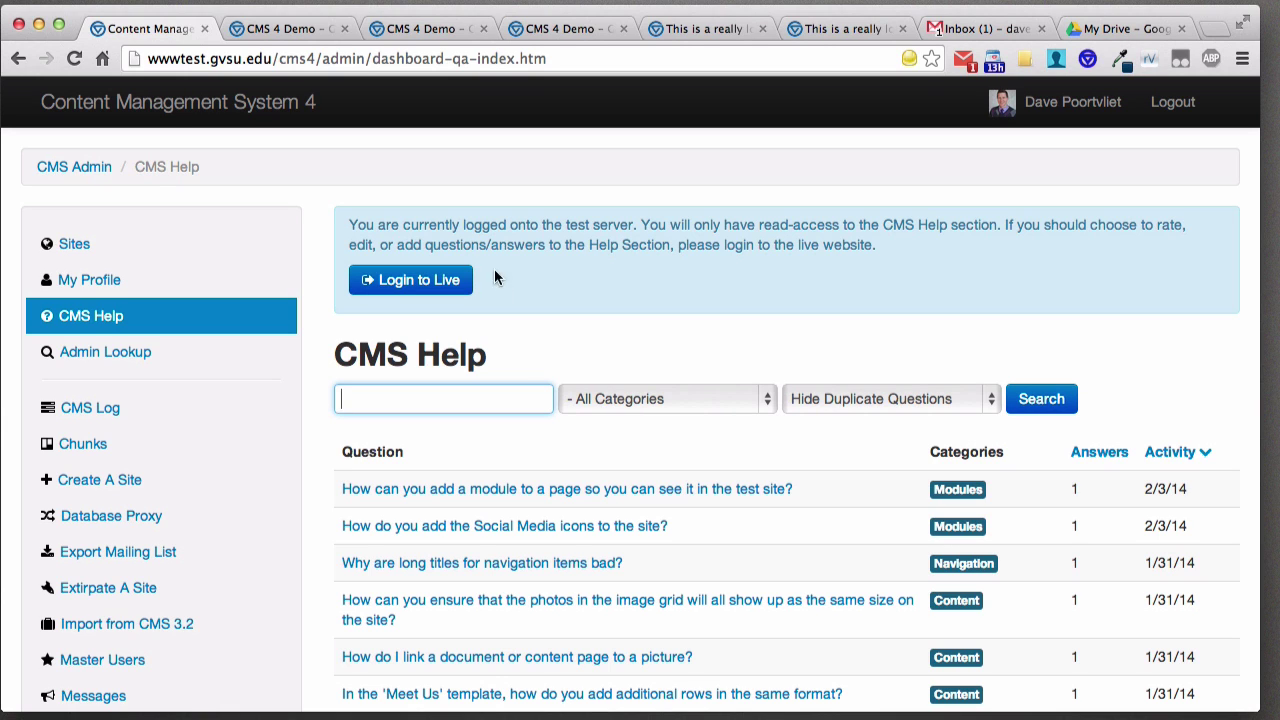
pyautogui.click(228, 56)
pyautogui.write('www/')
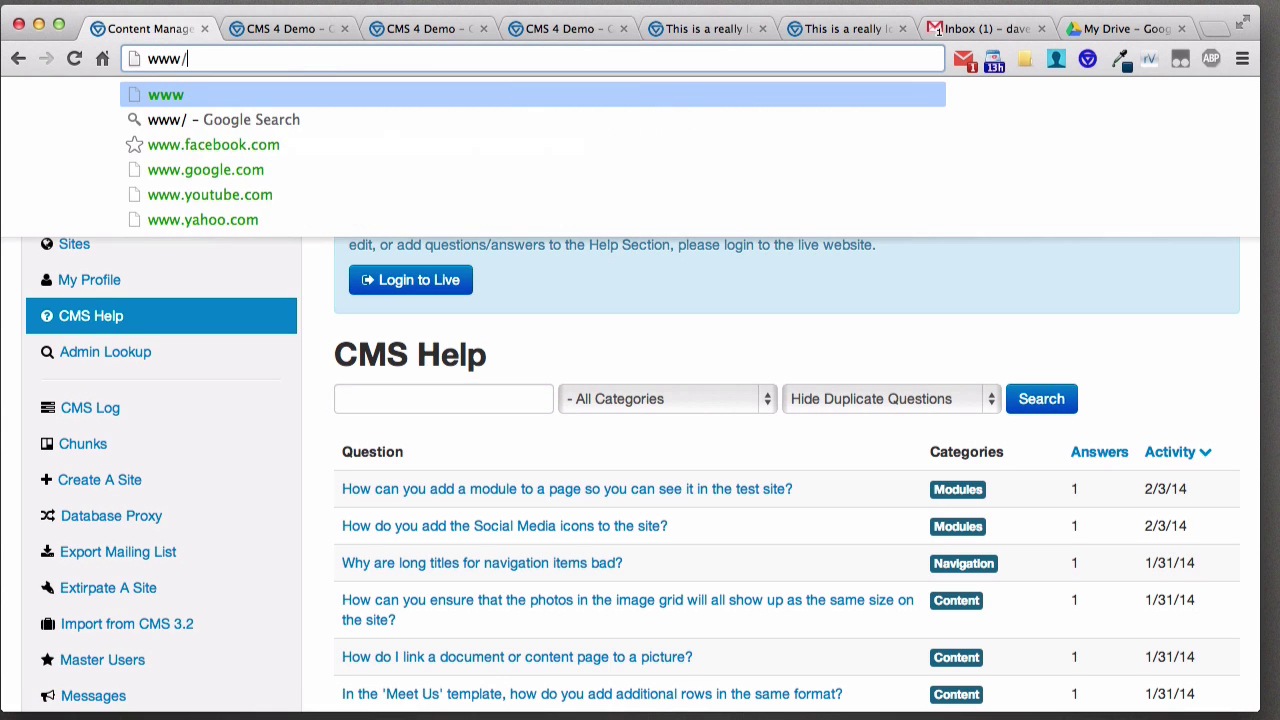
pyautogui.press('BackSpace')
pyautogui.write('.gvsuedi')
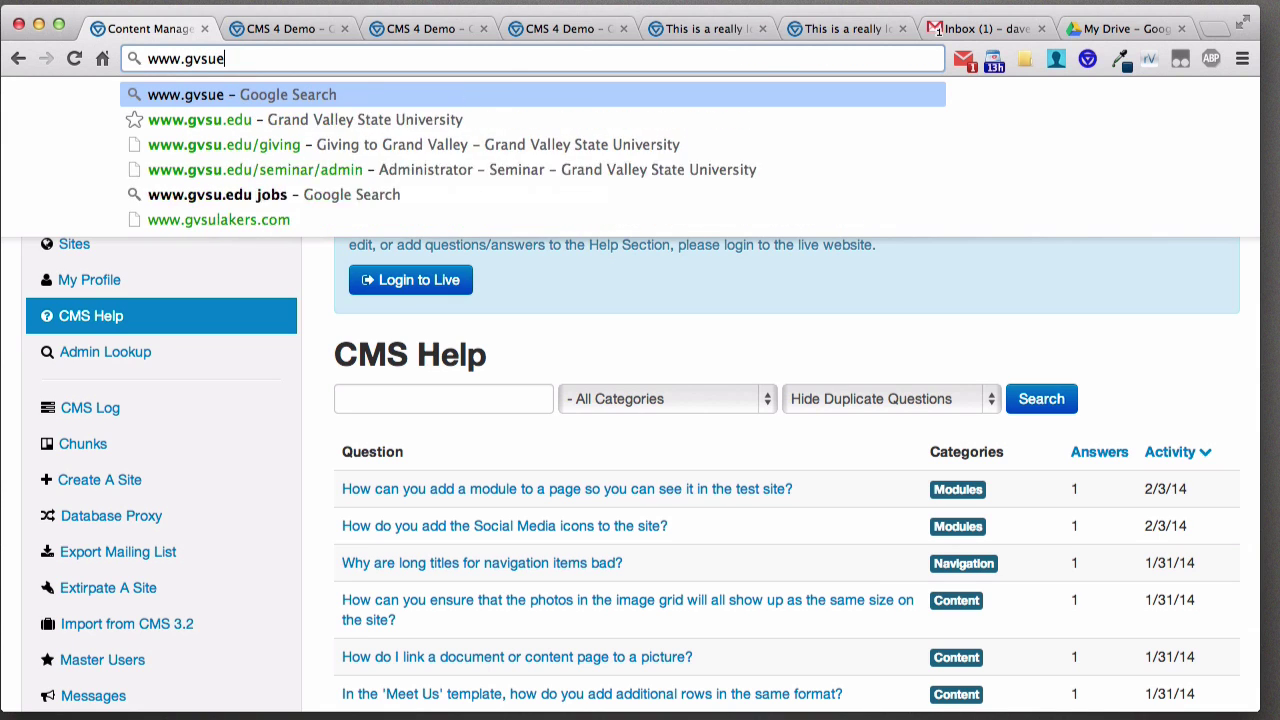
pyautogui.press('BackSpace')
pyautogui.press('BackSpace')
pyautogui.press('BackSpace')
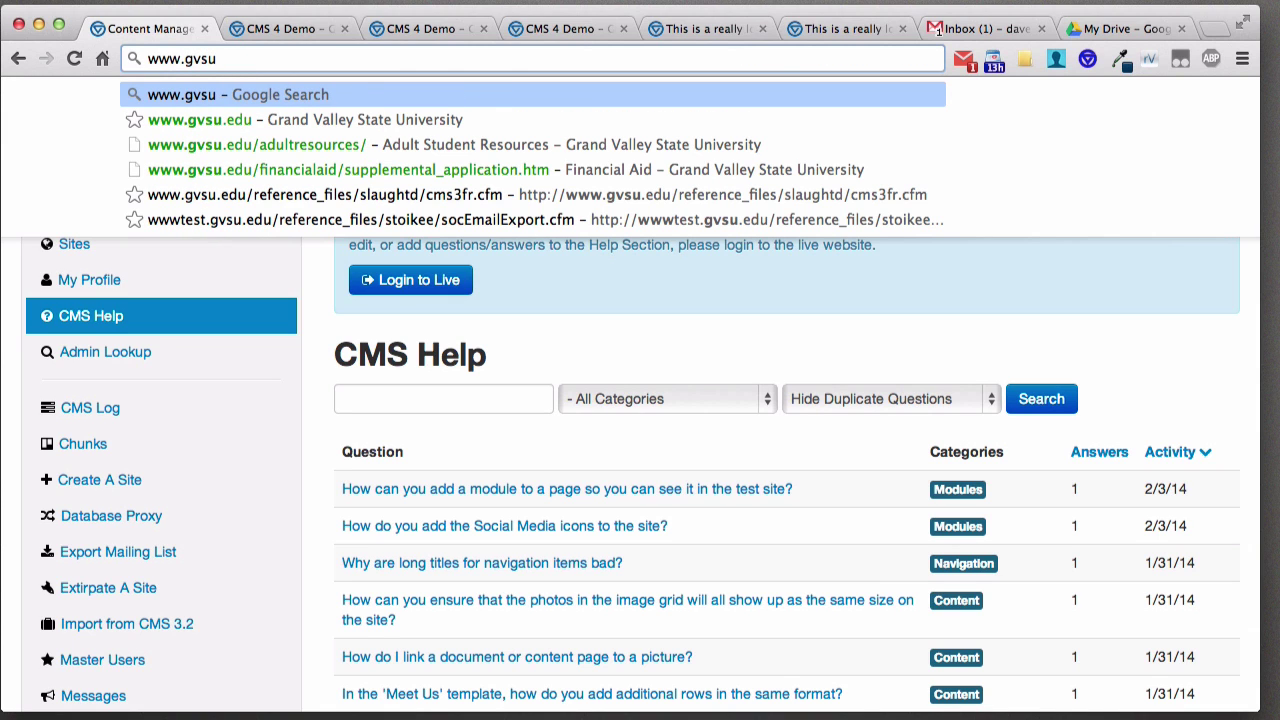
pyautogui.write('.edu/')
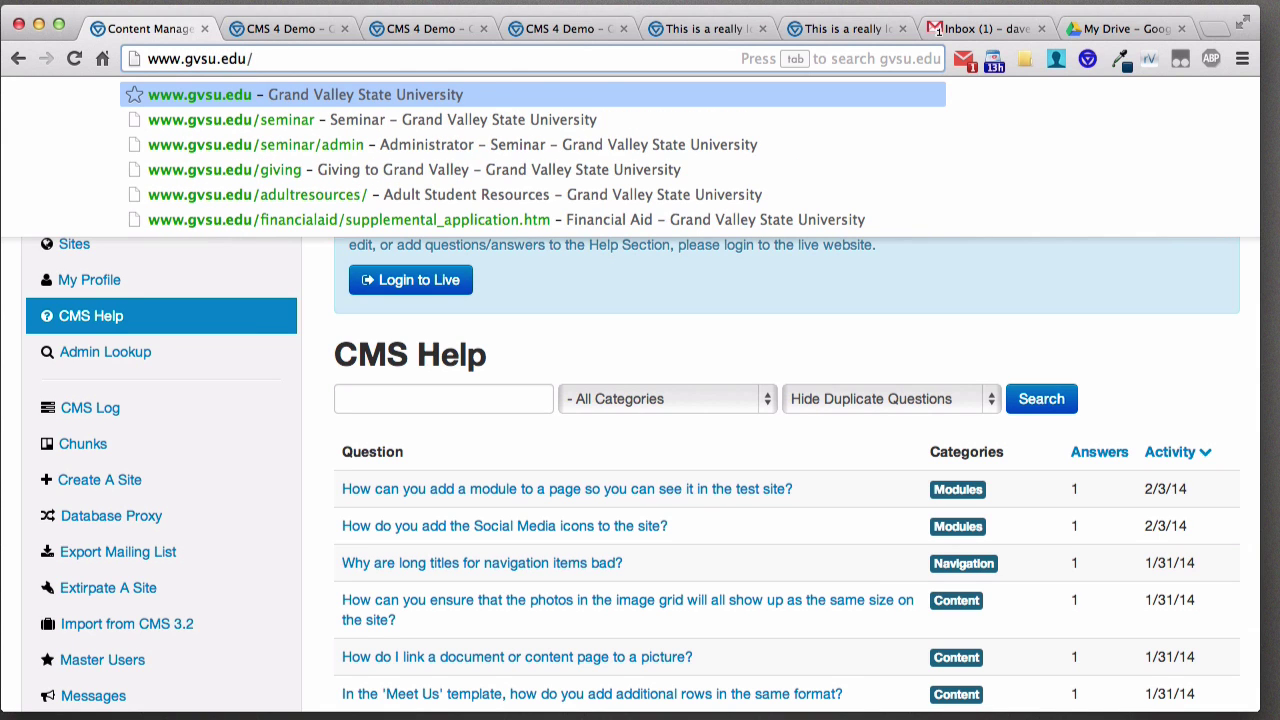
pyautogui.write('webteam')
pyautogui.press('Return')
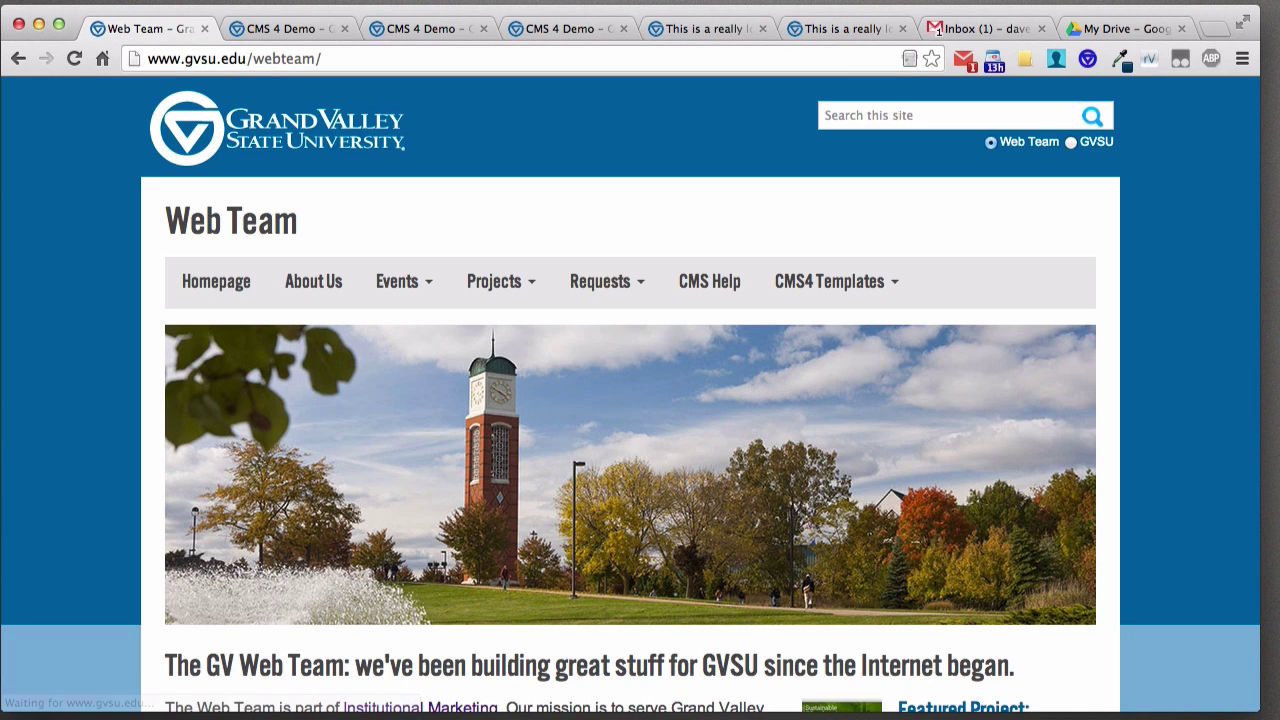
# - View the Requests > CMS4 Upgrade page, then return to the CMS 4 Demo contact page tab
pyautogui.click(610, 295)
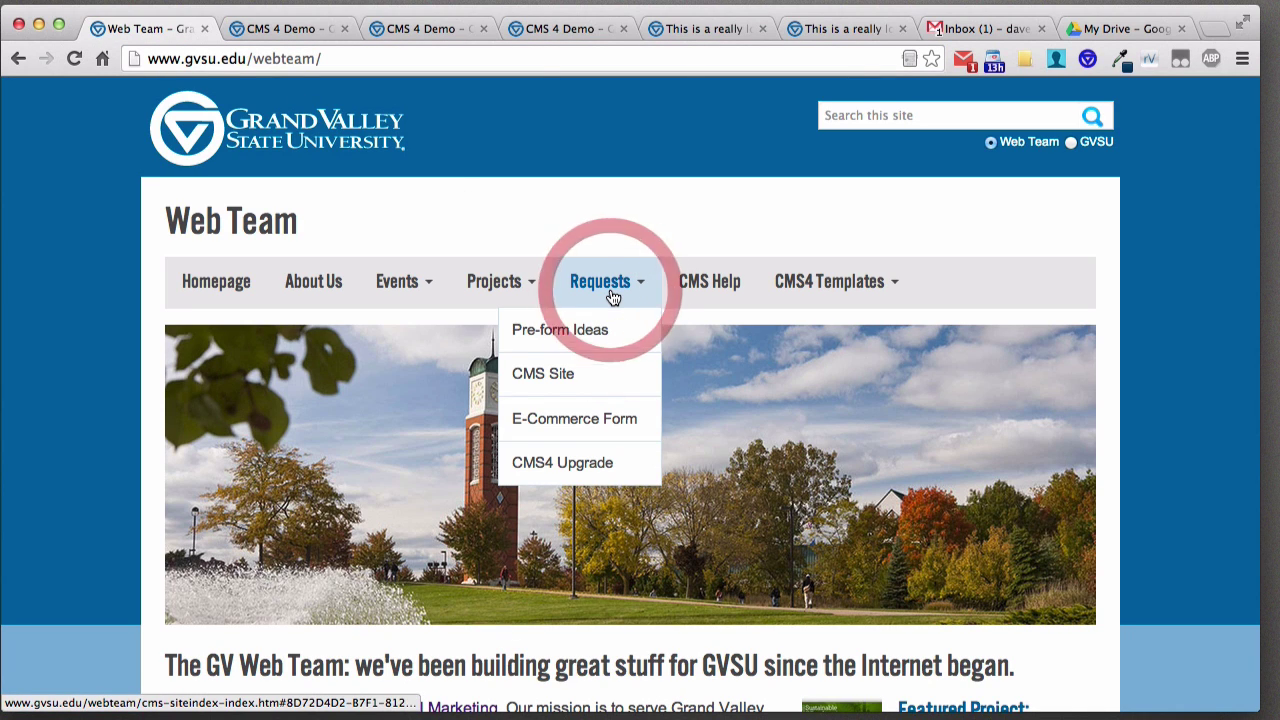
pyautogui.click(574, 468)
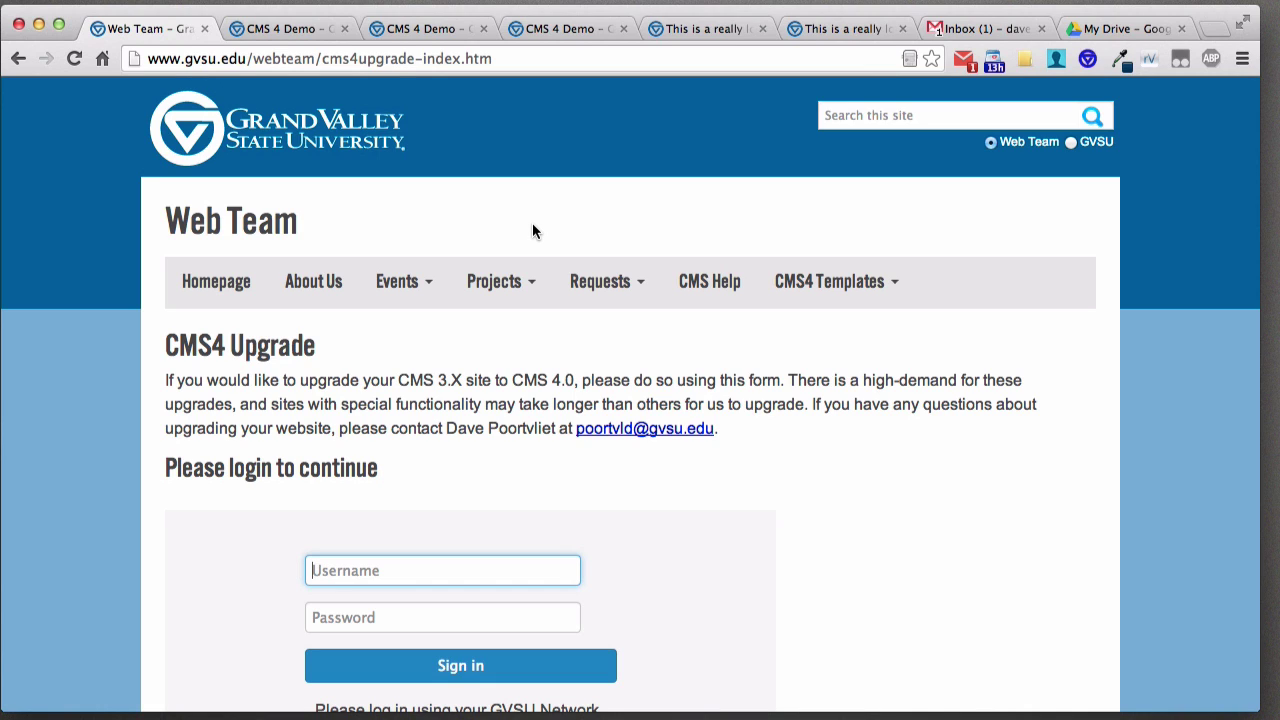
pyautogui.click(280, 30)
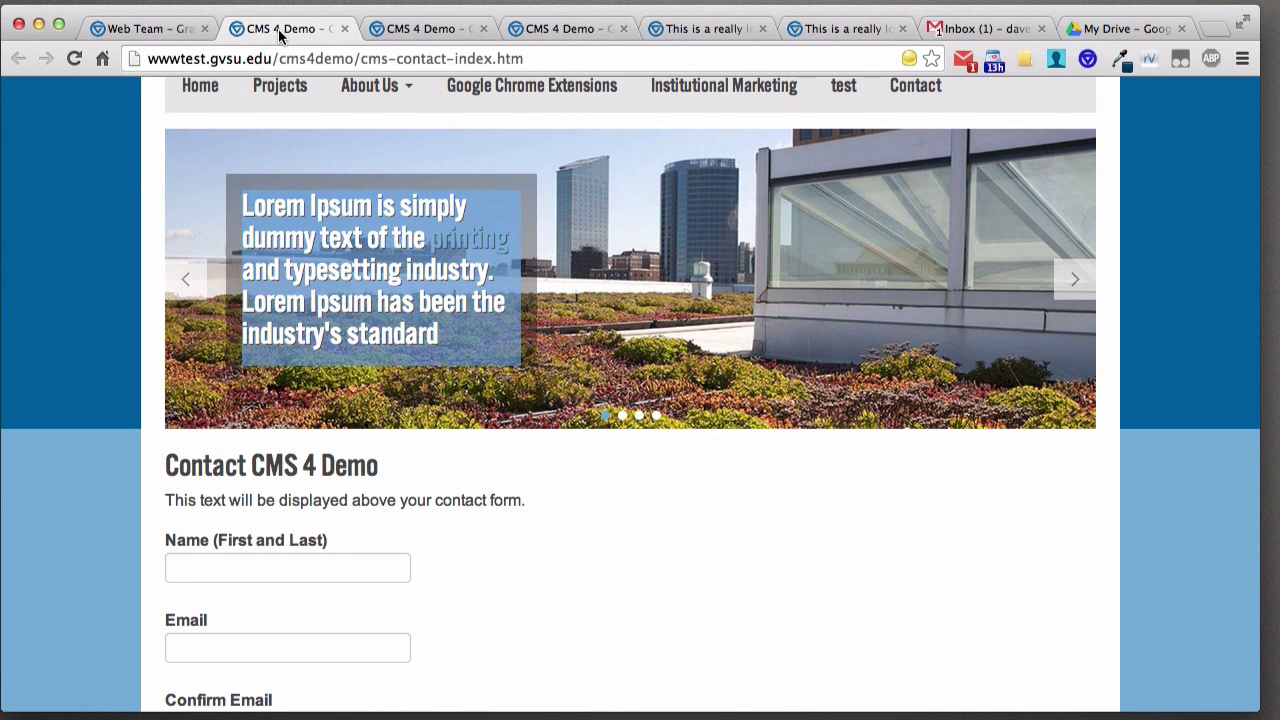
# - Show the cms4demo home page tab scrolled down to its Contact and Social Media footer
pyautogui.click(650, 522)
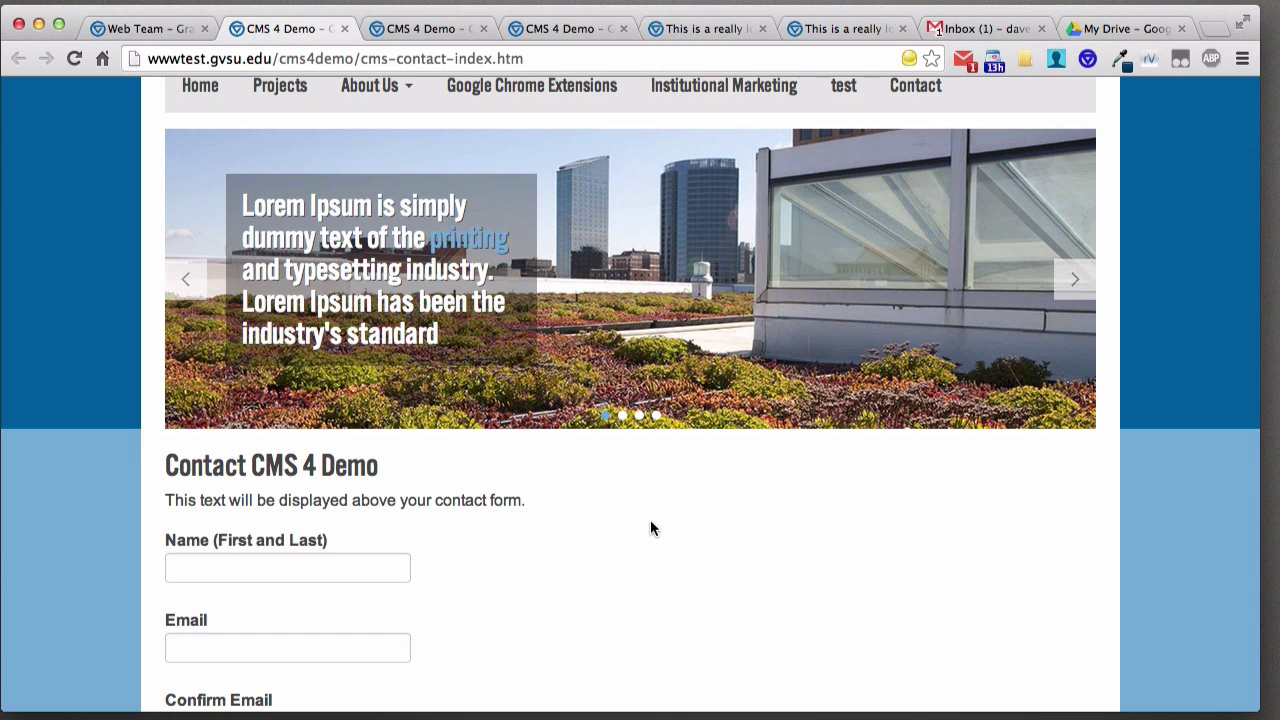
pyautogui.click(419, 33)
pyautogui.click(150, 29)
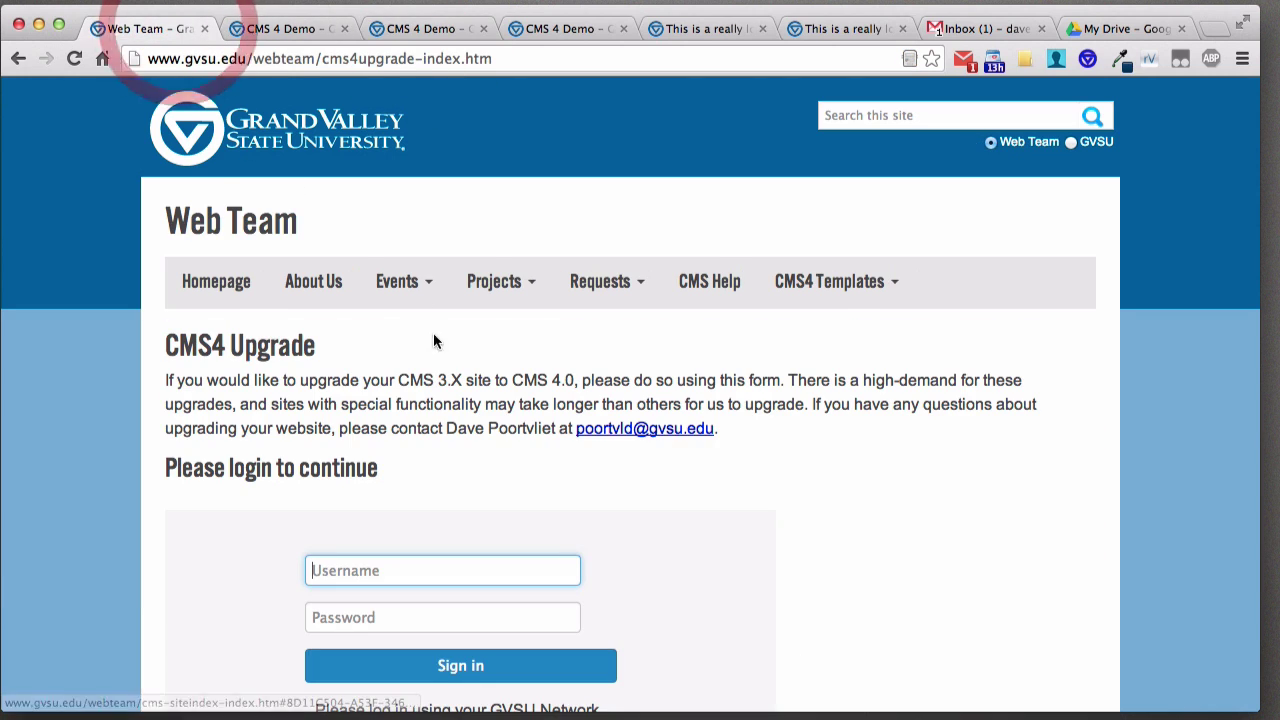
pyautogui.click(383, 29)
pyautogui.scroll(-15, 462, 464)
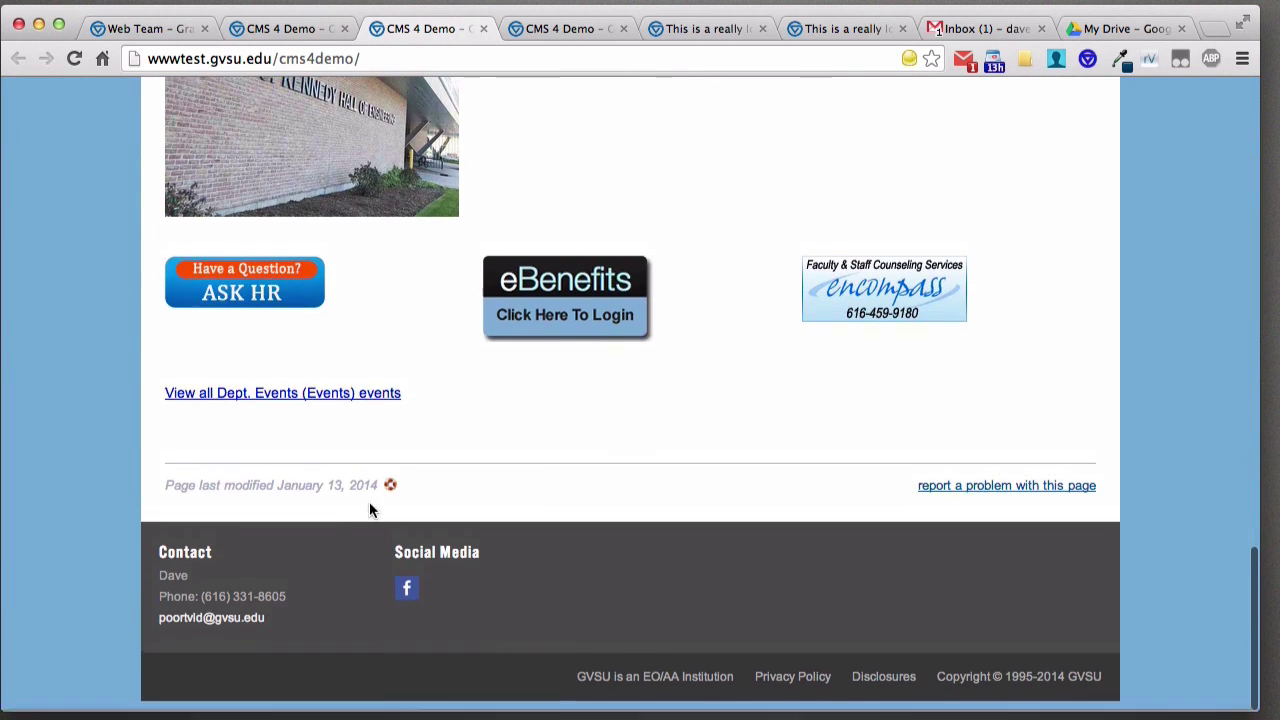
# - Open Homepage in Edit Content via the 'Page last modified' edit icon and scroll through its rows
pyautogui.click(390, 488)
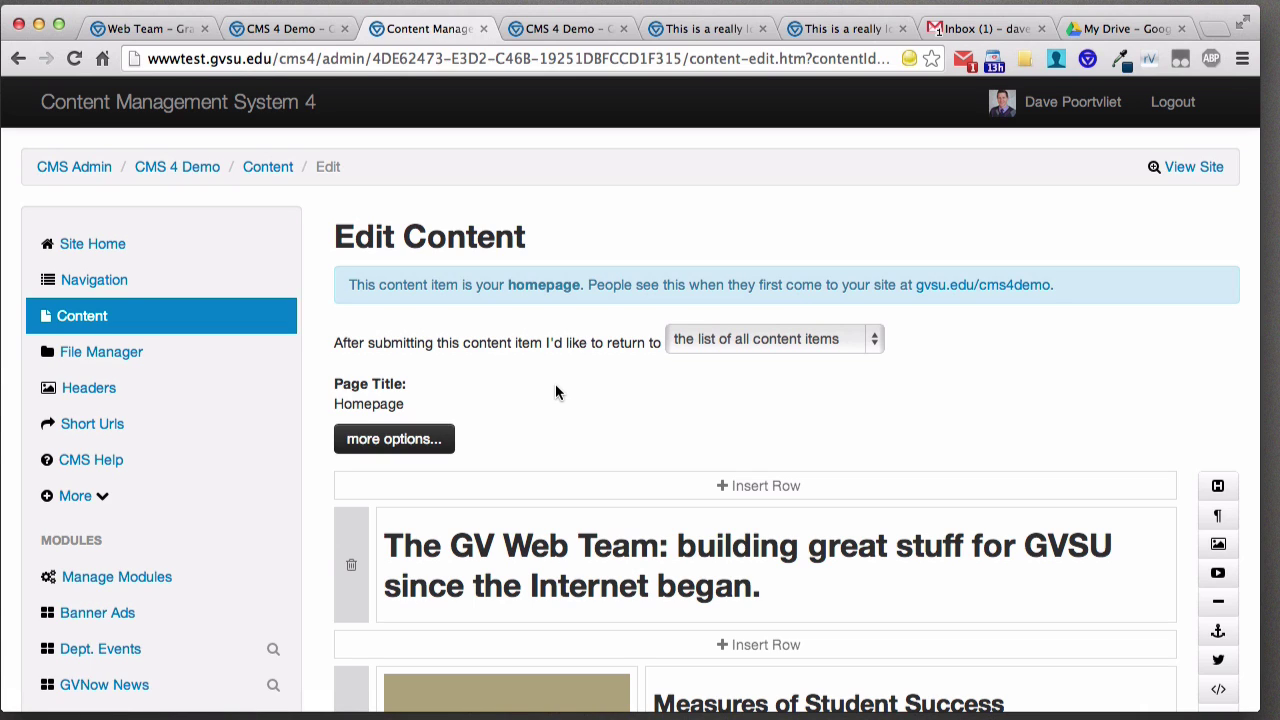
pyautogui.scroll(-10, 572, 388)
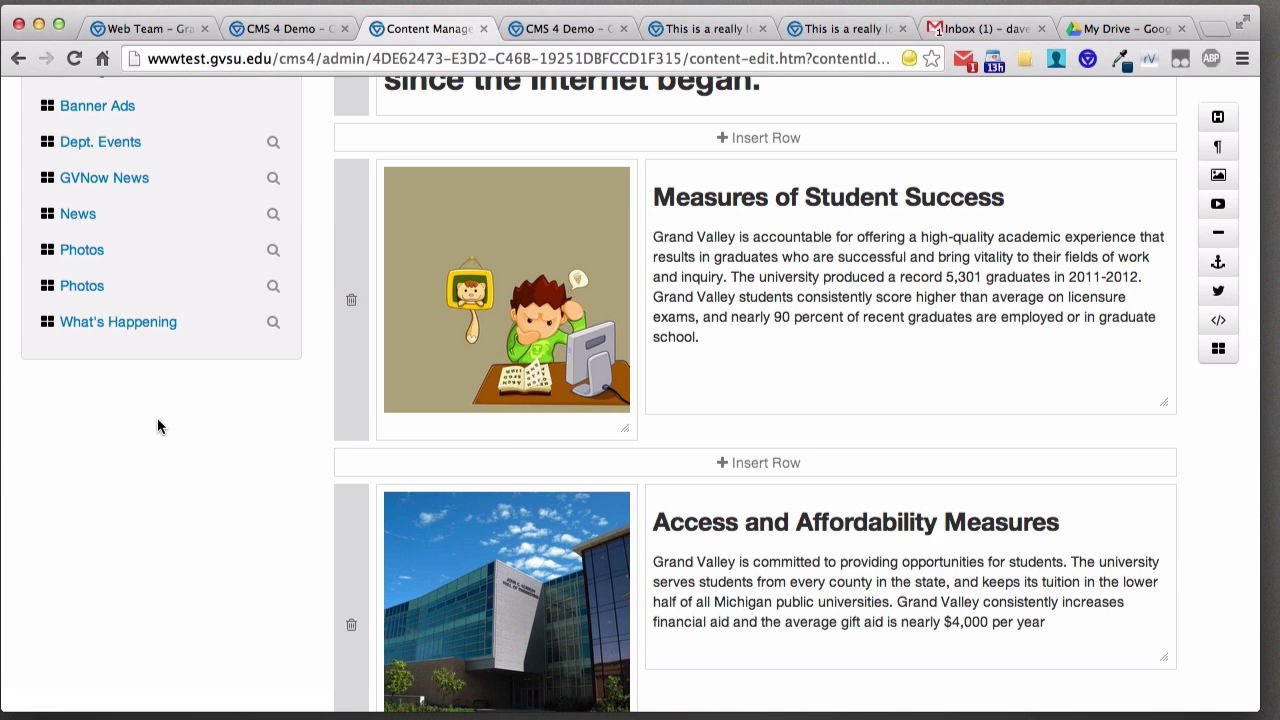
pyautogui.scroll(3, 308, 464)
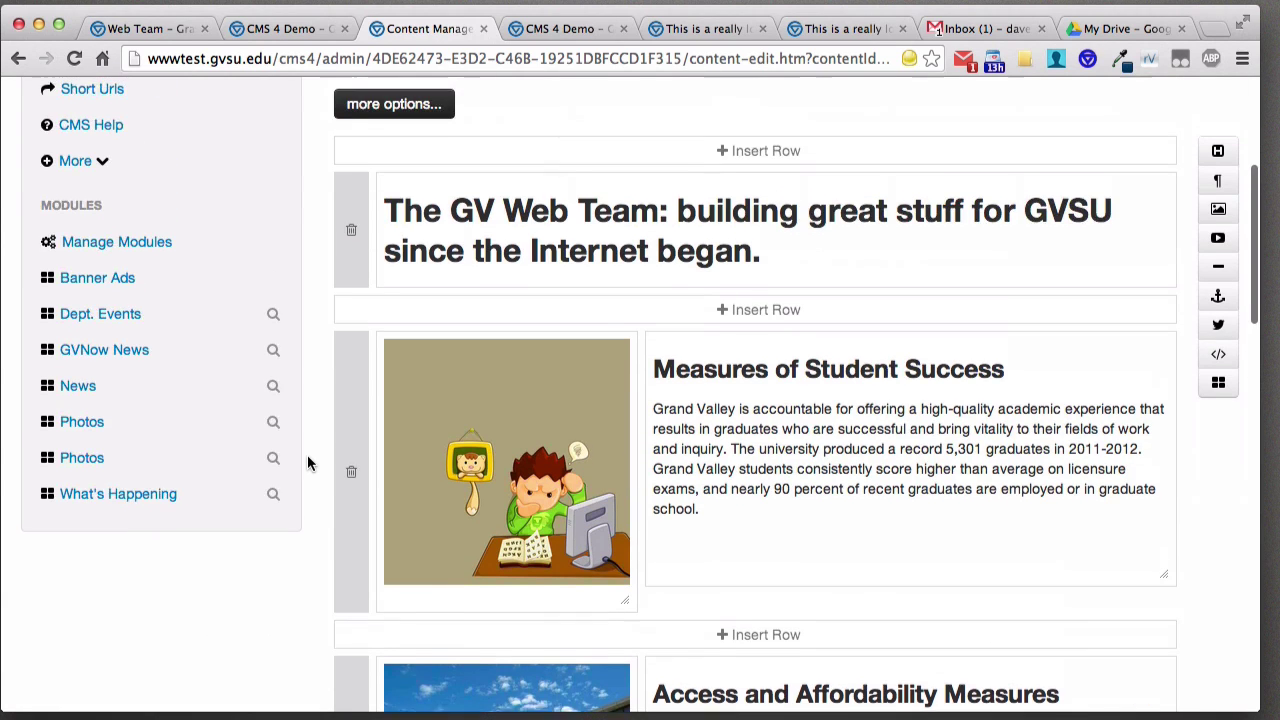